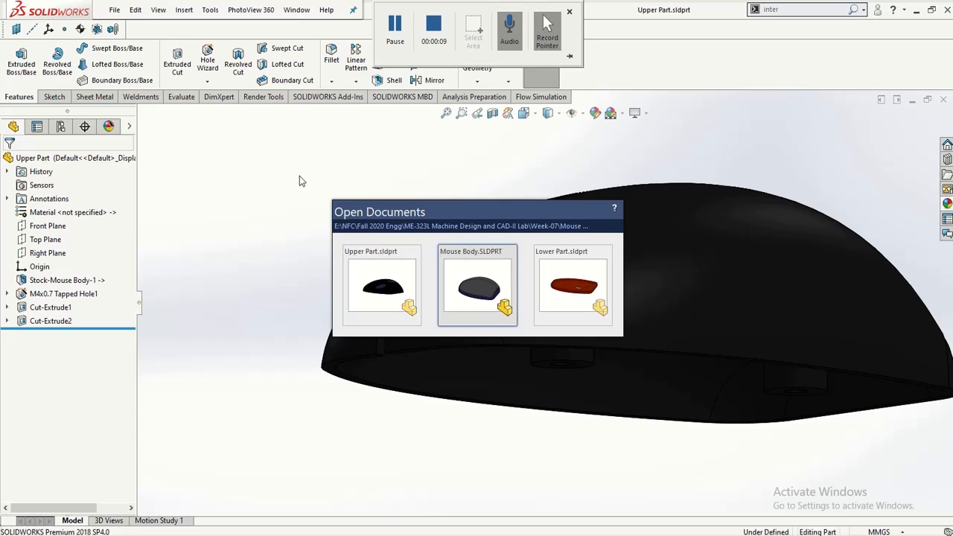
- Review the open Mouse Body and Lower Part documents, viewing the mouse body from several angles
key("ctrl+Tab")
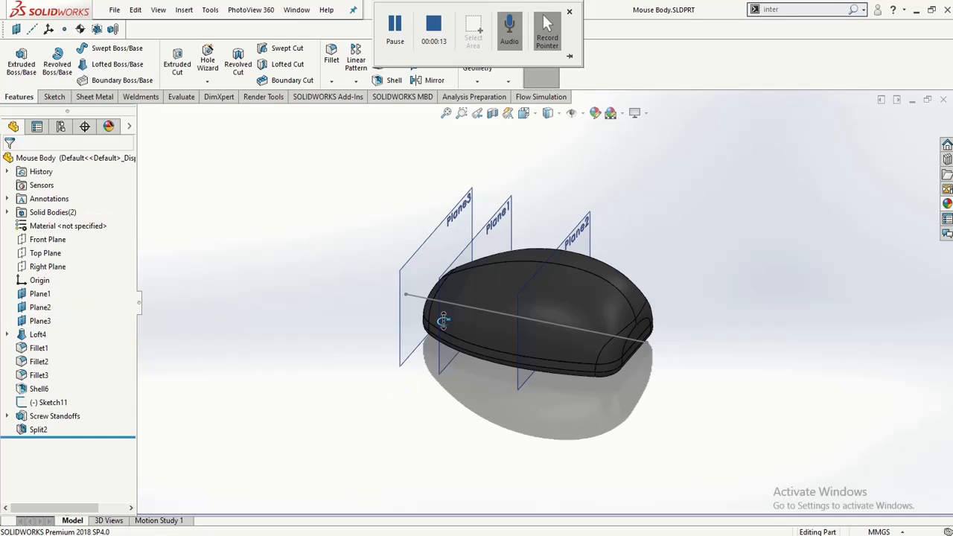
middle_click_drag(443, 321, 426, 337)
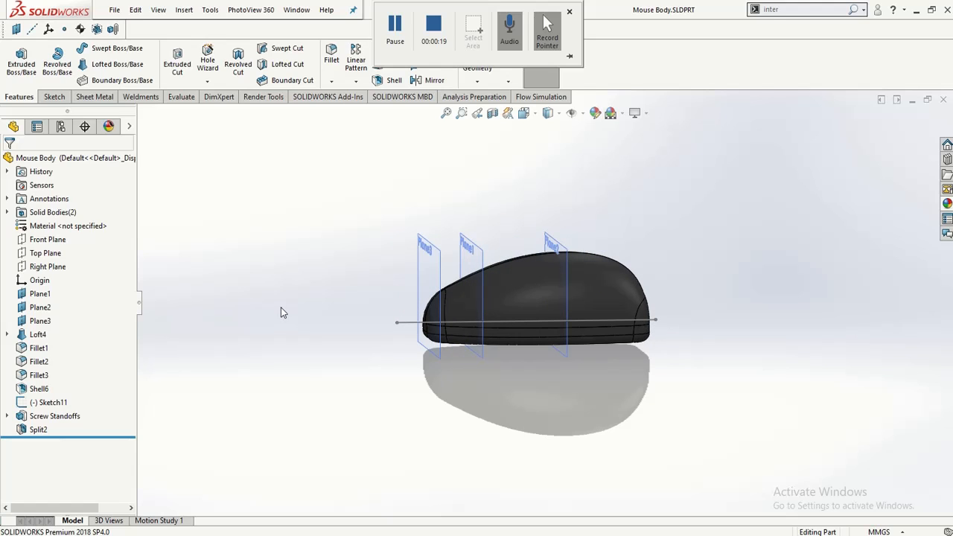
key("ctrl+Tab")
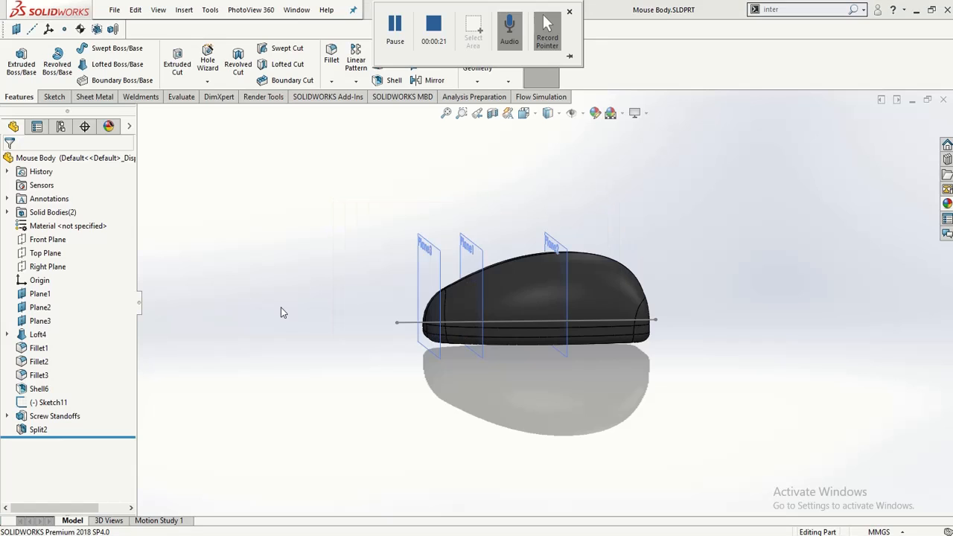
middle_click_drag(381, 410, 361, 387)
key("ctrl+Tab")
key("ctrl+Tab")
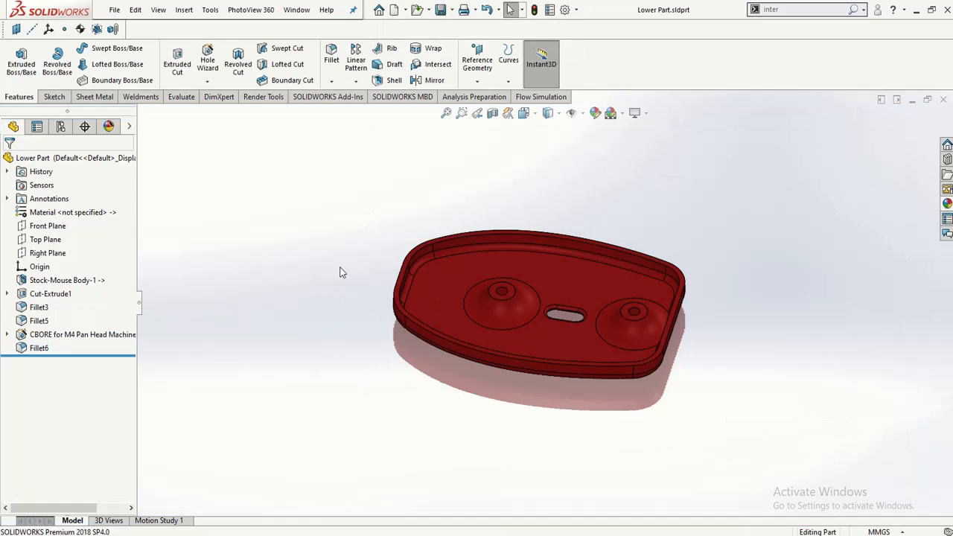
- Create a new assembly document and place the Lower Part in it as the first component
left_click(113, 11)
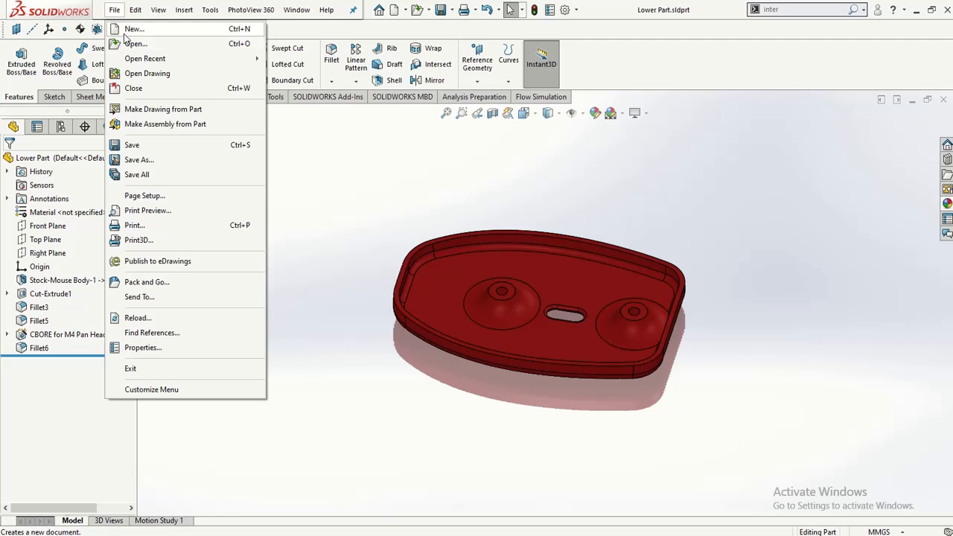
left_click(134, 28)
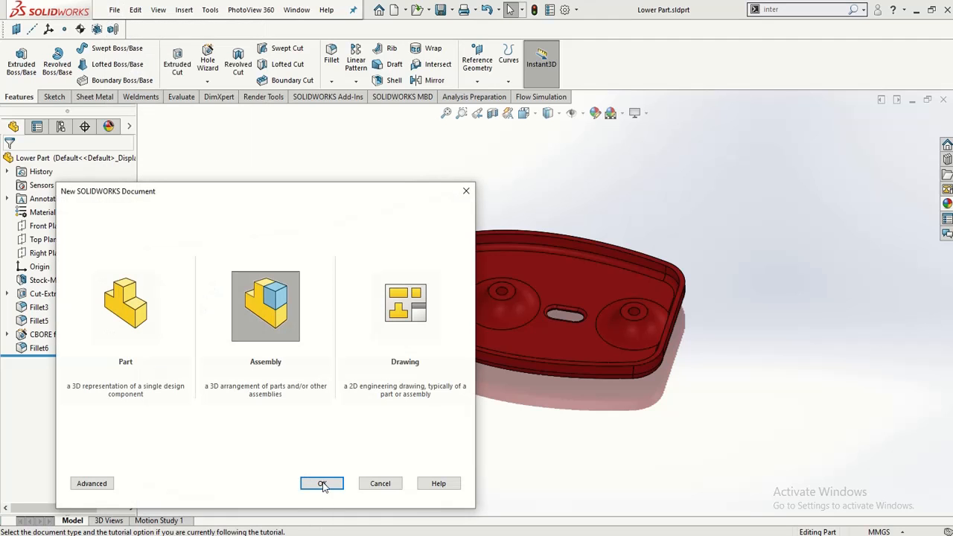
left_click(323, 484)
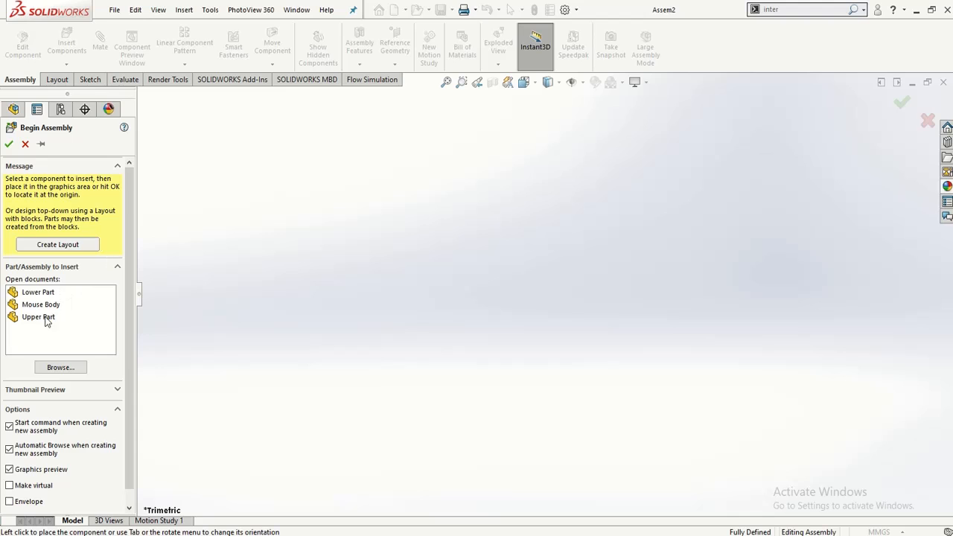
left_click(37, 292)
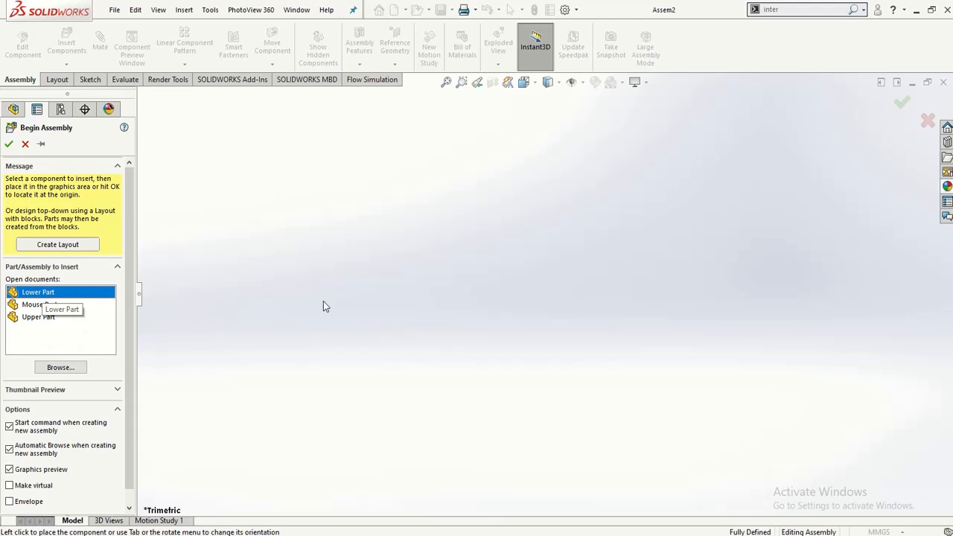
left_click(484, 323)
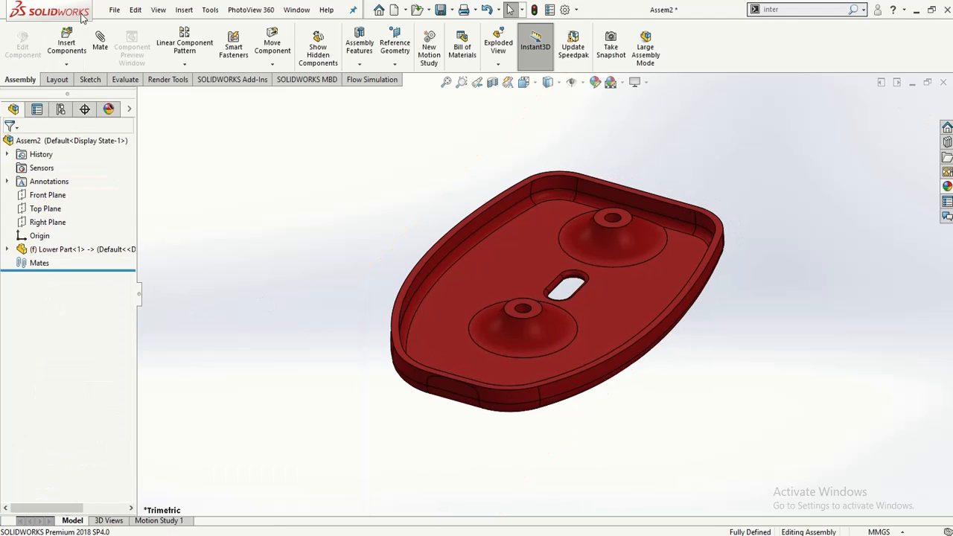
- Insert the Upper Part into the assembly, placing it beside the Lower Part
left_click(66, 43)
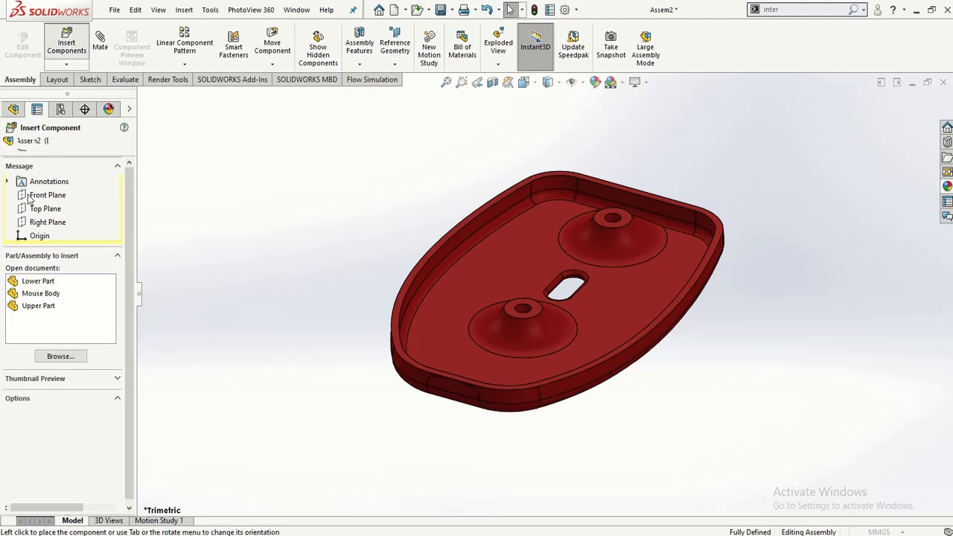
left_click(33, 306)
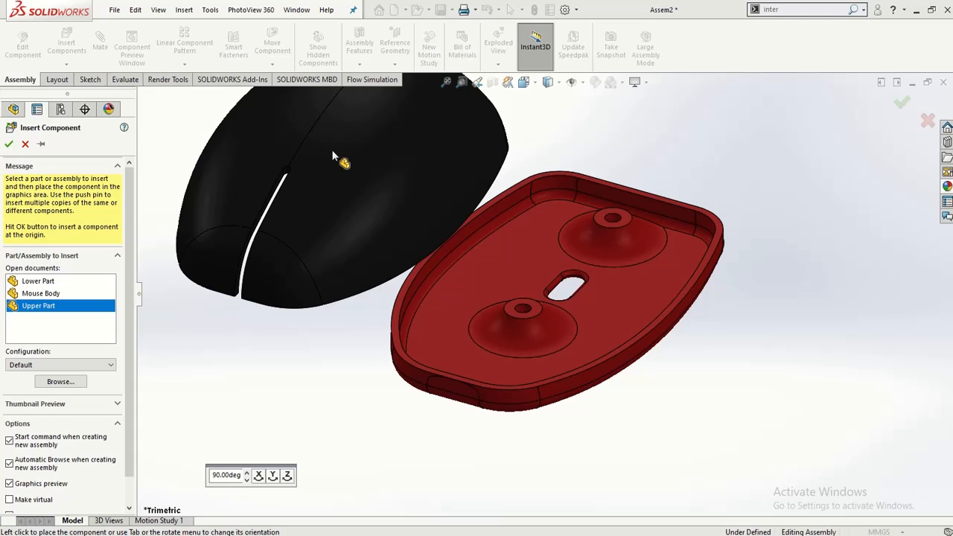
left_click(333, 156)
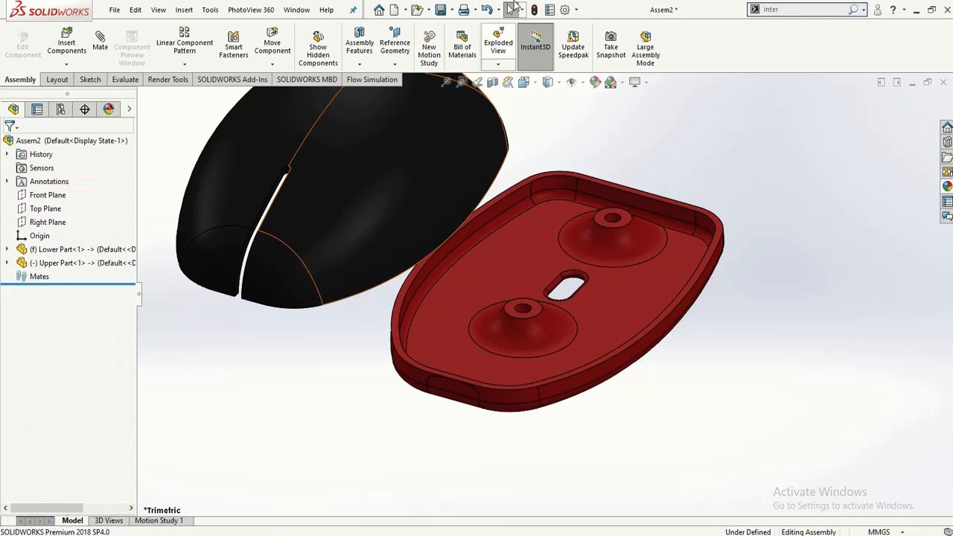
- Add a concentric mate between the Lower Part's rear screw hole and the Upper Part's rear standoff hole, farthest from the slit
scroll(545, 290, "up", 4)
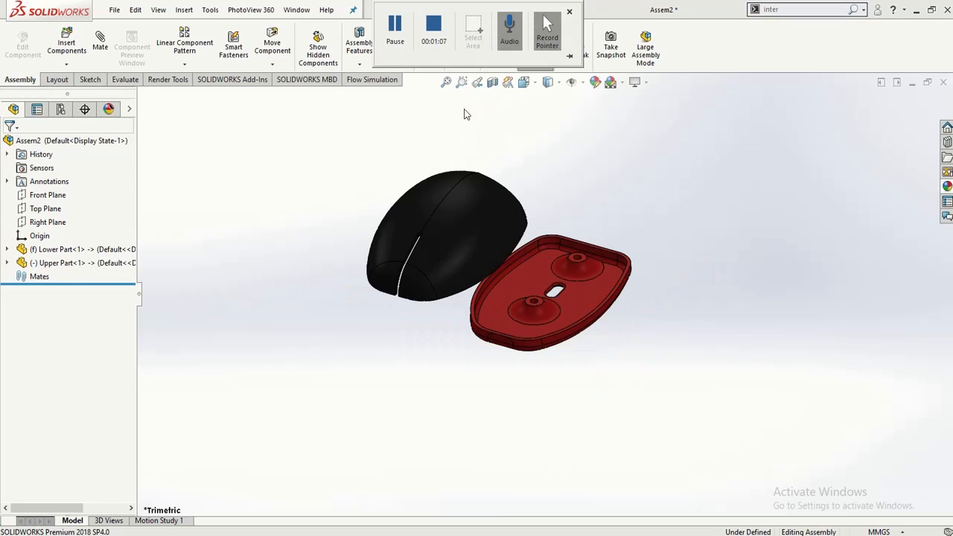
middle_click_drag(465, 201, 426, 117)
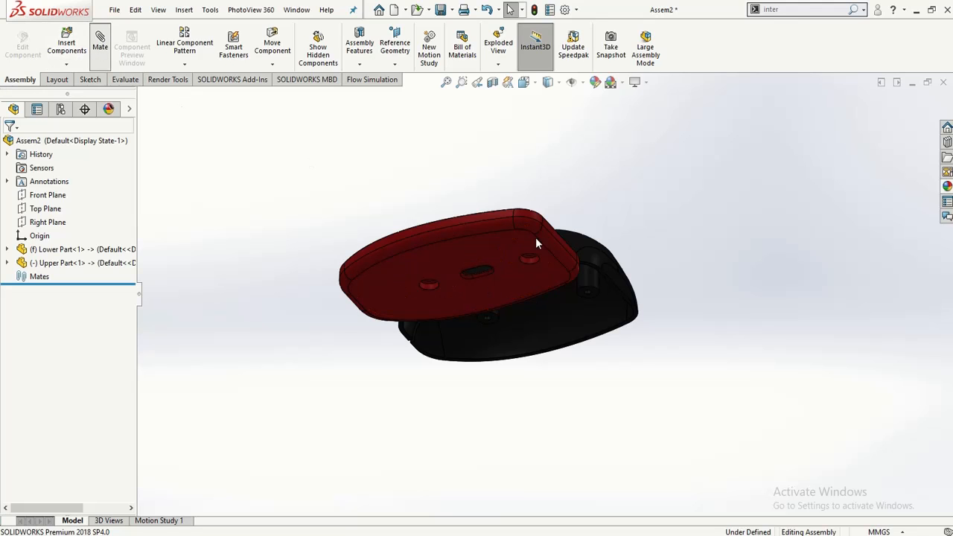
scroll(513, 266, "down", 4)
middle_click_drag(517, 265, 536, 236)
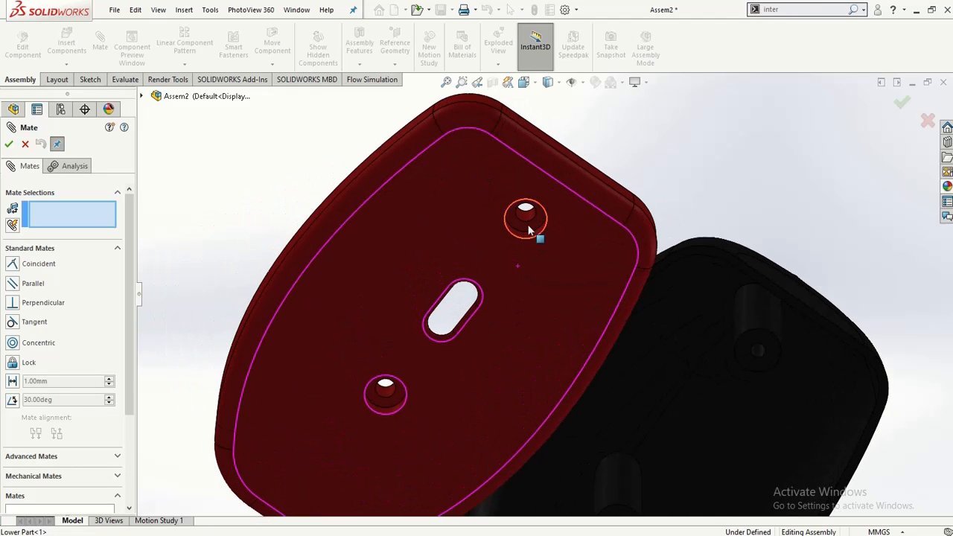
left_click(524, 217)
scroll(510, 312, "up", 3)
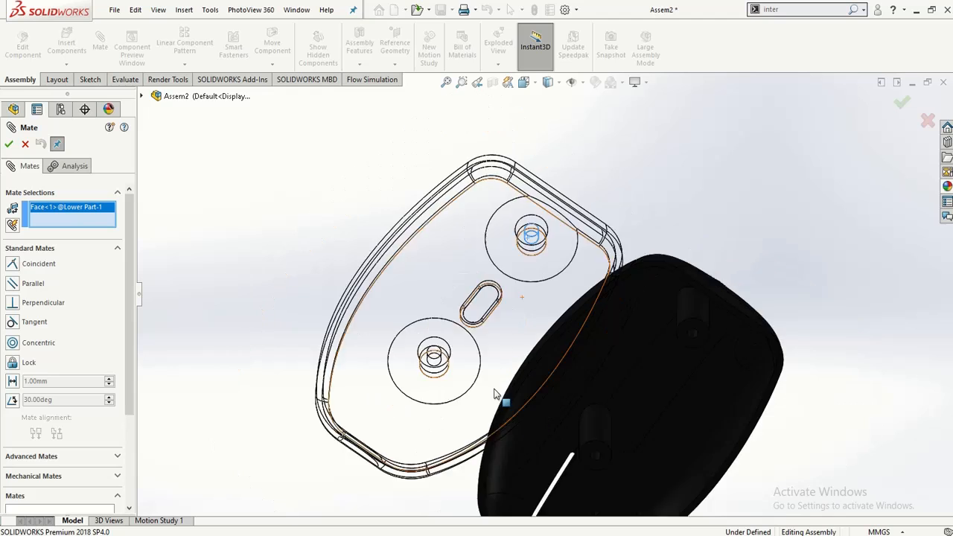
scroll(625, 320, "down", 5)
scroll(629, 308, "down", 3)
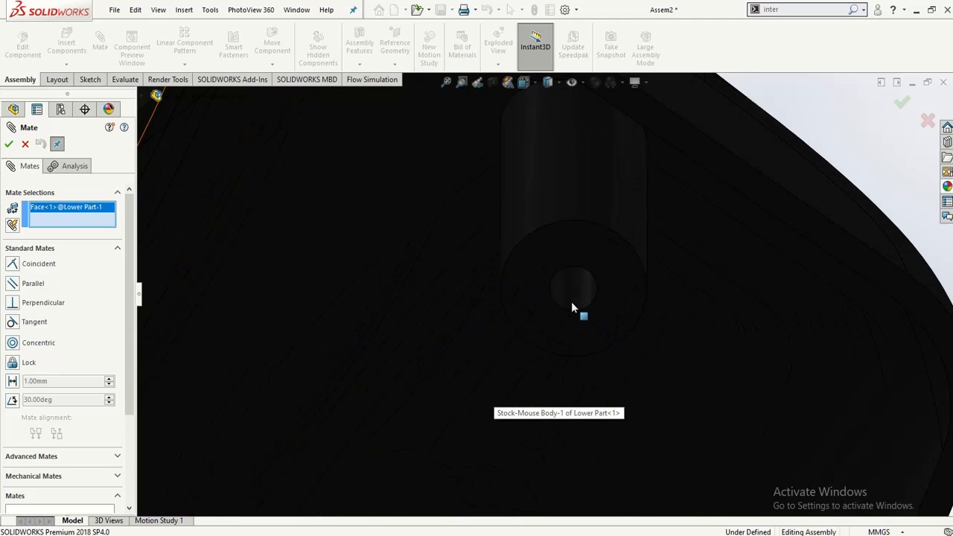
left_click(564, 297)
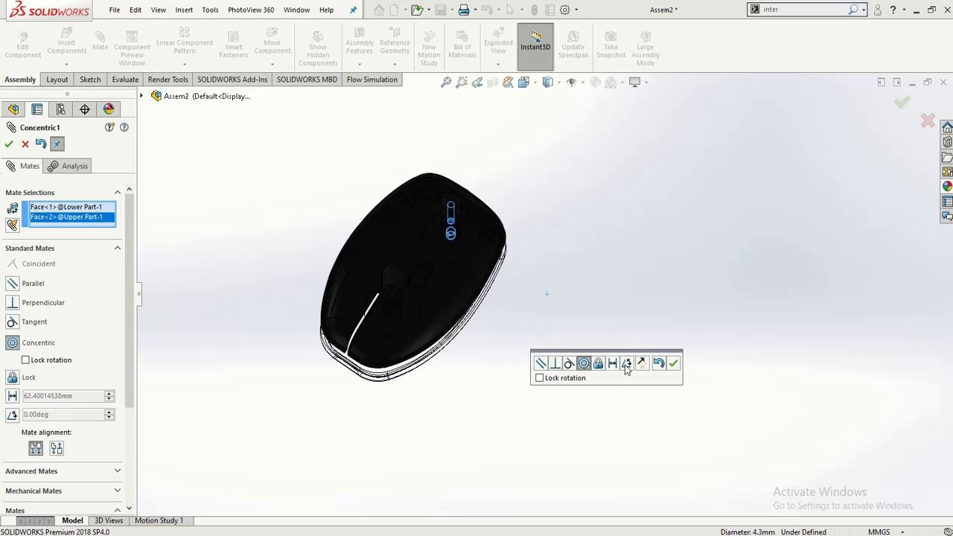
left_click(671, 368)
- Move the Upper Part upward so it sits clear above the Lower Part
middle_click_drag(672, 368, 456, 428)
left_click_drag(416, 298, 423, 220)
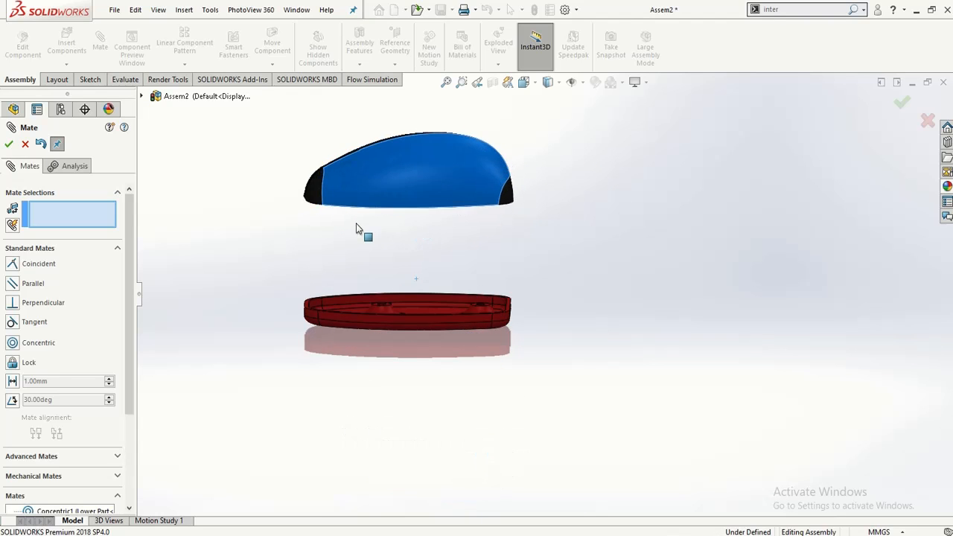
scroll(355, 224, "up", 1)
- Add a concentric mate between the Lower Part's front screw hole and the Upper Part's front standoff tapped hole near the slit
middle_click_drag(381, 230, 372, 136)
scroll(408, 314, "down", 3)
scroll(408, 314, "down", 5)
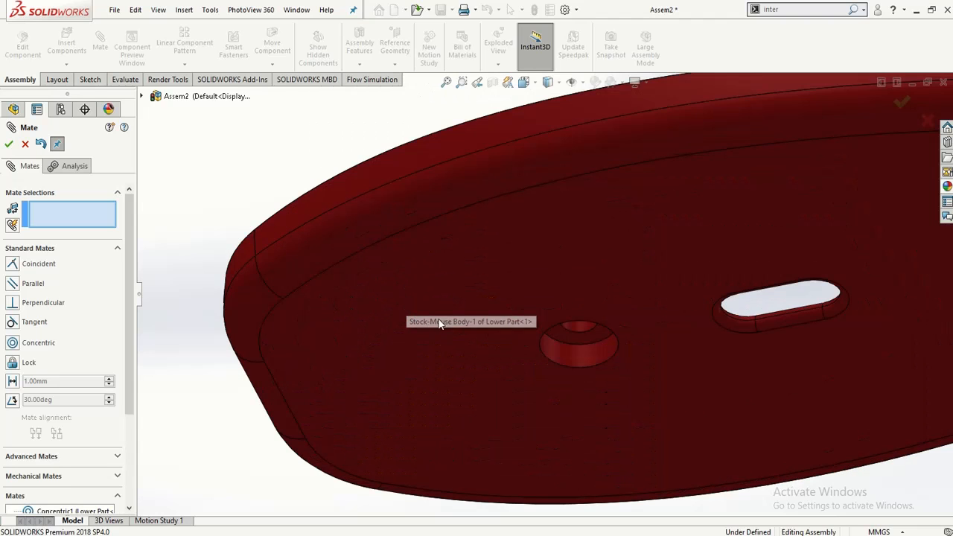
left_click(575, 328)
scroll(558, 409, "up", 3)
scroll(558, 409, "up", 3)
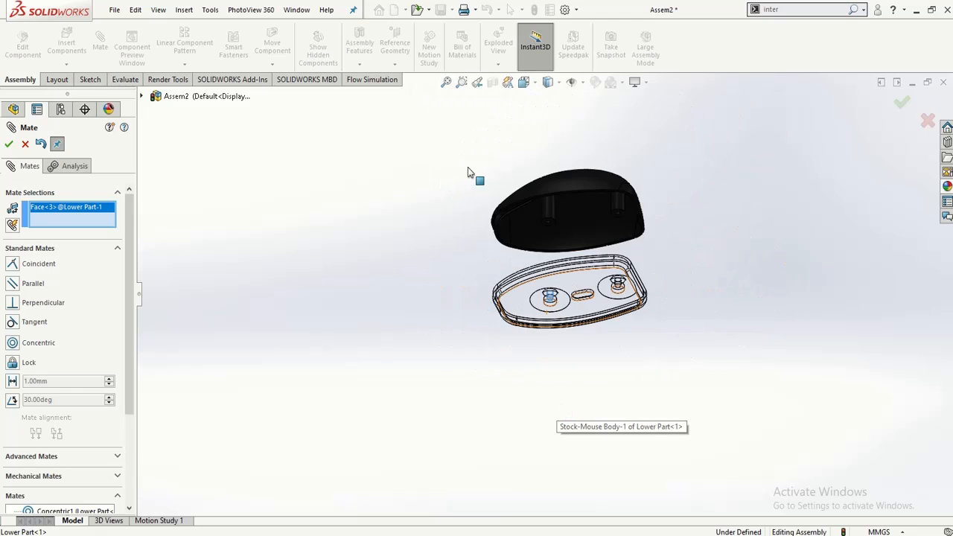
scroll(543, 202, "down", 10)
scroll(572, 363, "up", 3)
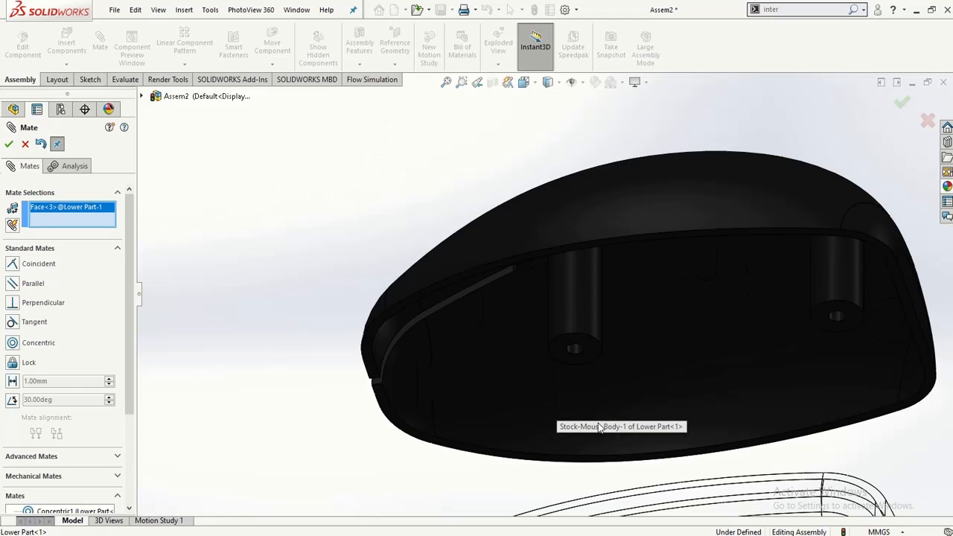
scroll(585, 370, "down", 5)
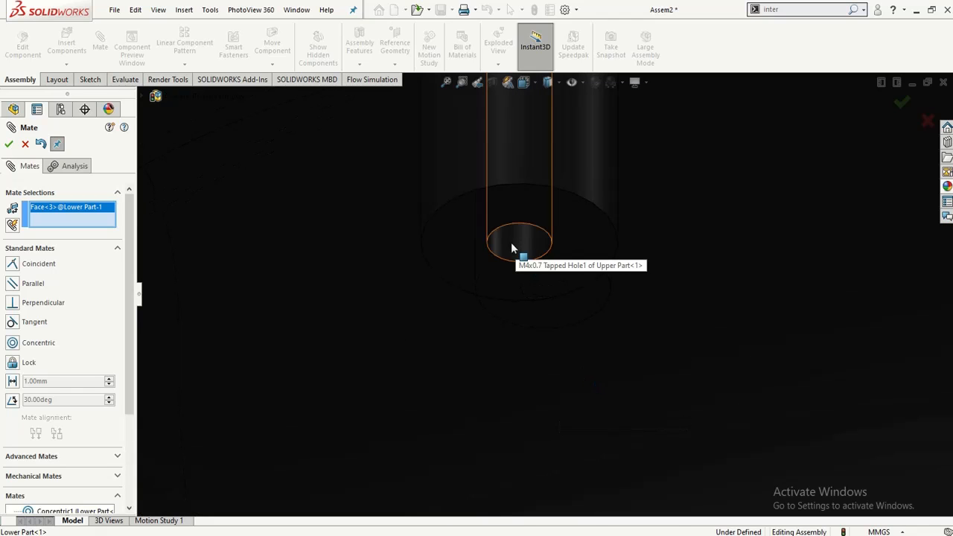
left_click(513, 245)
scroll(472, 330, "up", 5)
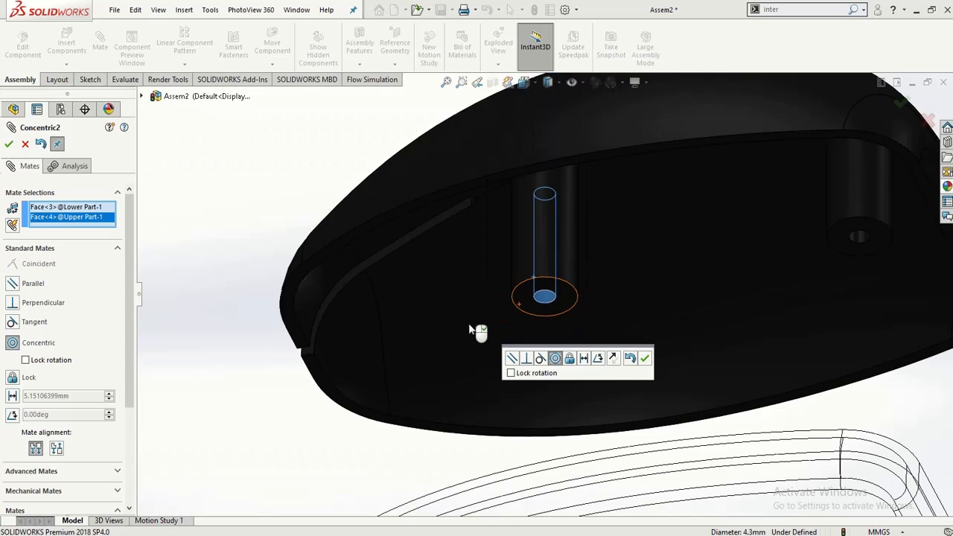
left_click(644, 359)
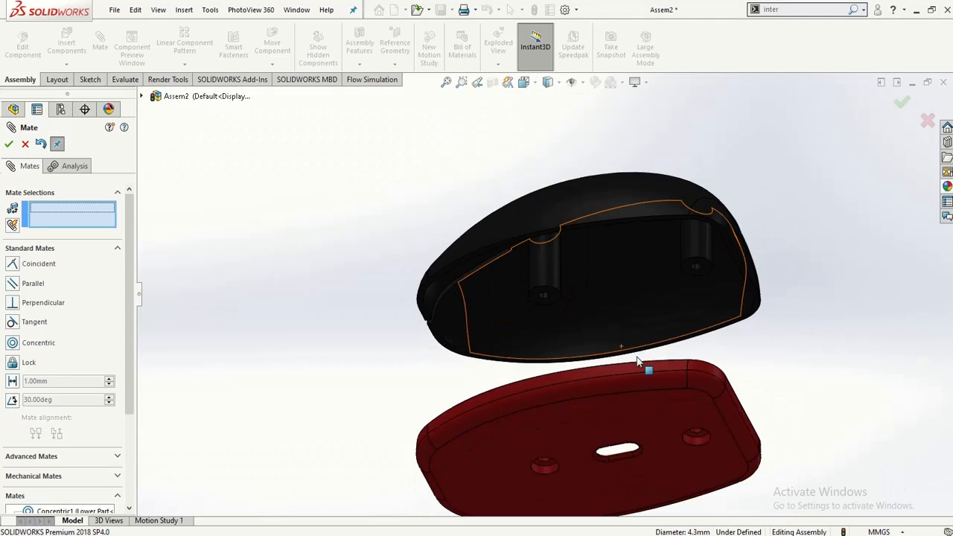
- Add a coincident mate between the Lower Part's upper rim face and the Upper Part's bottom rim face to close the mouse
scroll(551, 268, "up", 5)
left_click_drag(556, 255, 472, 277)
middle_click_drag(472, 276, 446, 347)
scroll(288, 337, "down", 4)
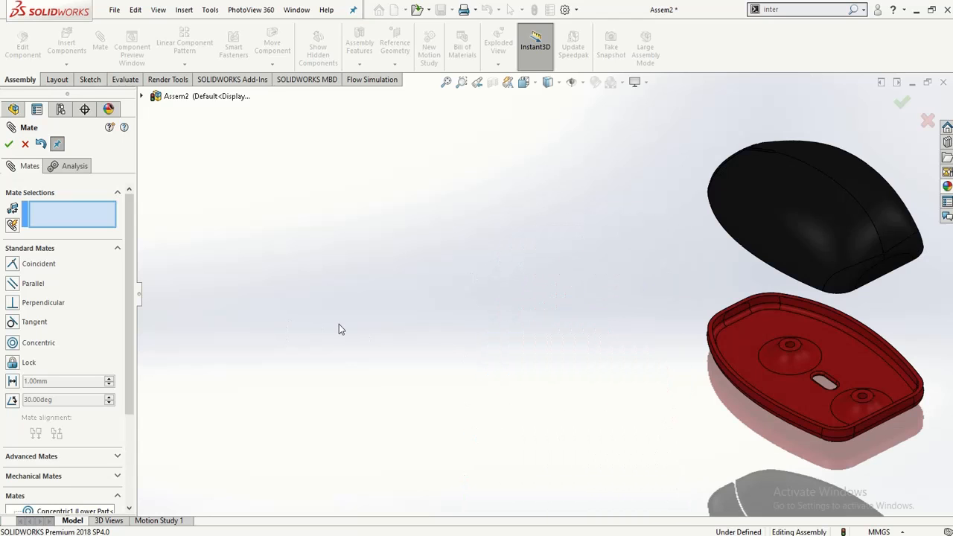
scroll(338, 323, "up", 3)
scroll(708, 356, "down", 9)
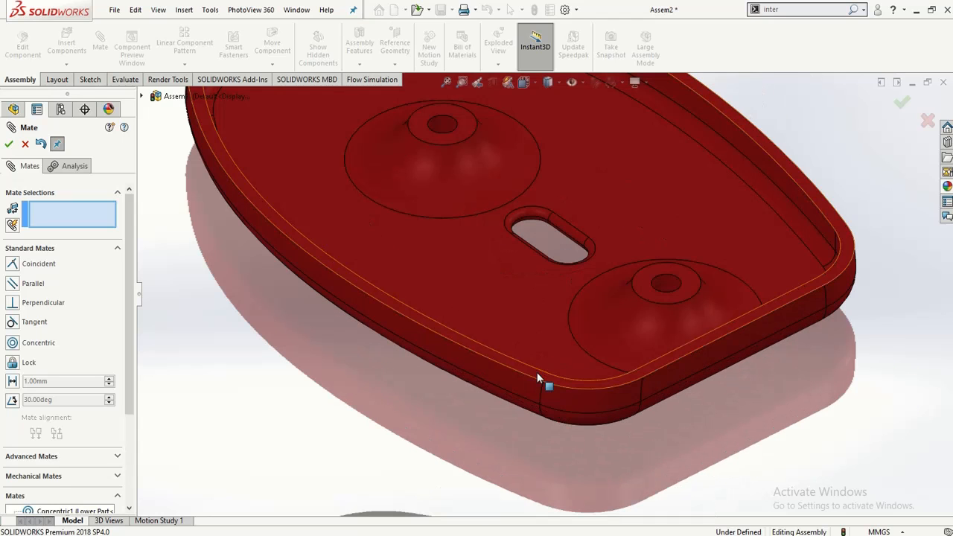
left_click(536, 372)
scroll(423, 391, "up", 5)
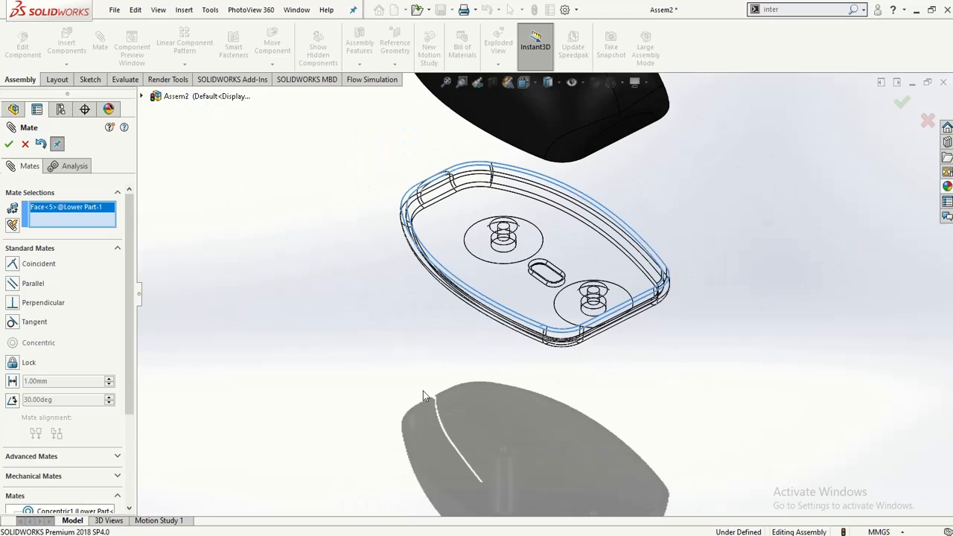
scroll(389, 338, "up", 3)
middle_click_drag(388, 338, 574, 176)
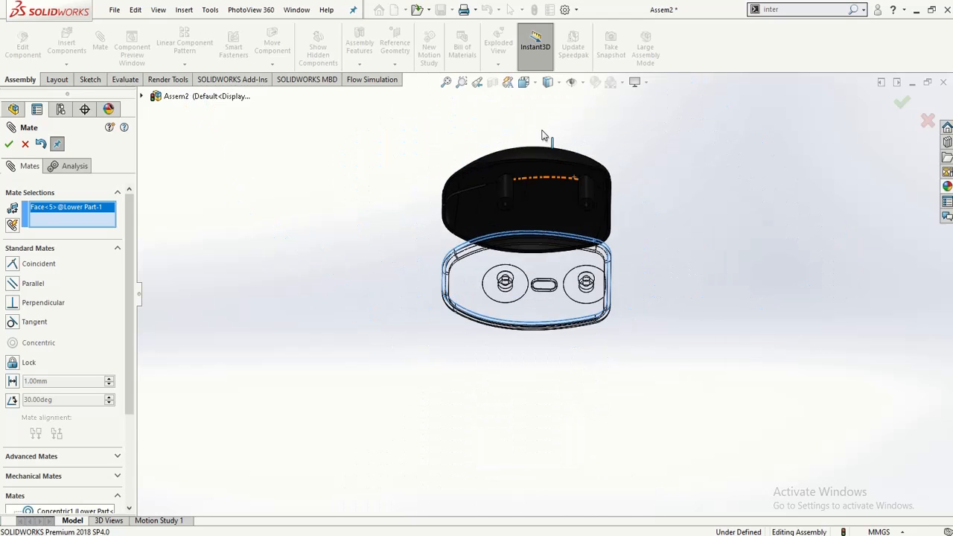
scroll(543, 148, "down", 8)
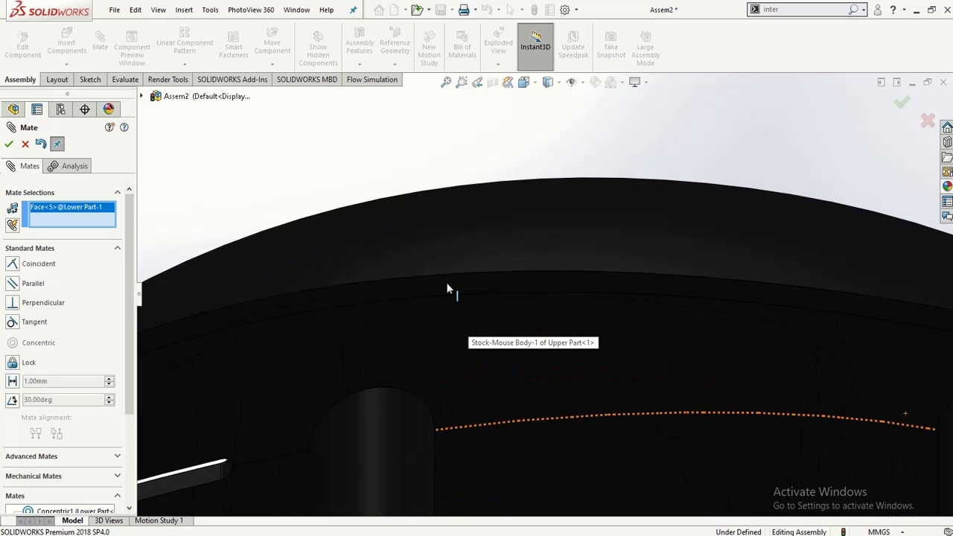
left_click(446, 288)
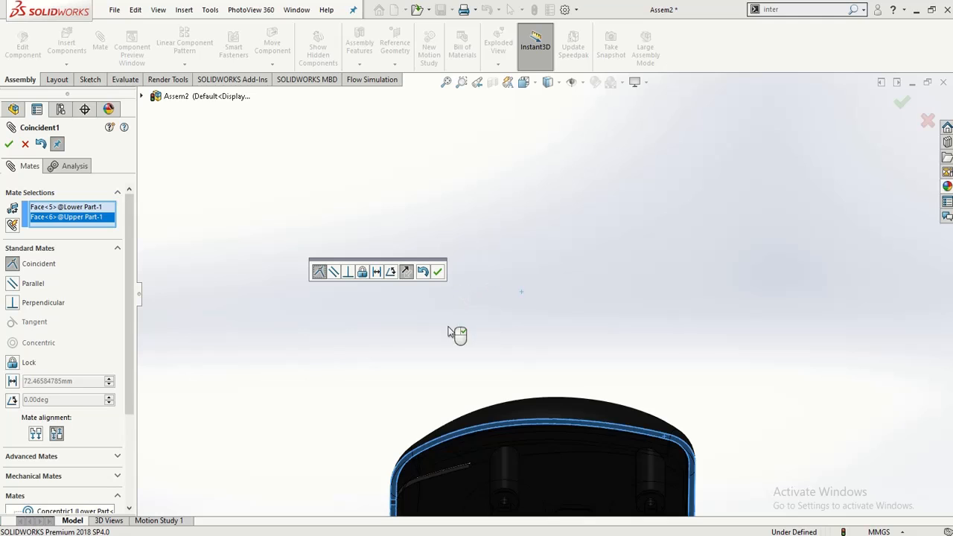
scroll(450, 332, "up", 3)
middle_click_drag(443, 382, 458, 498)
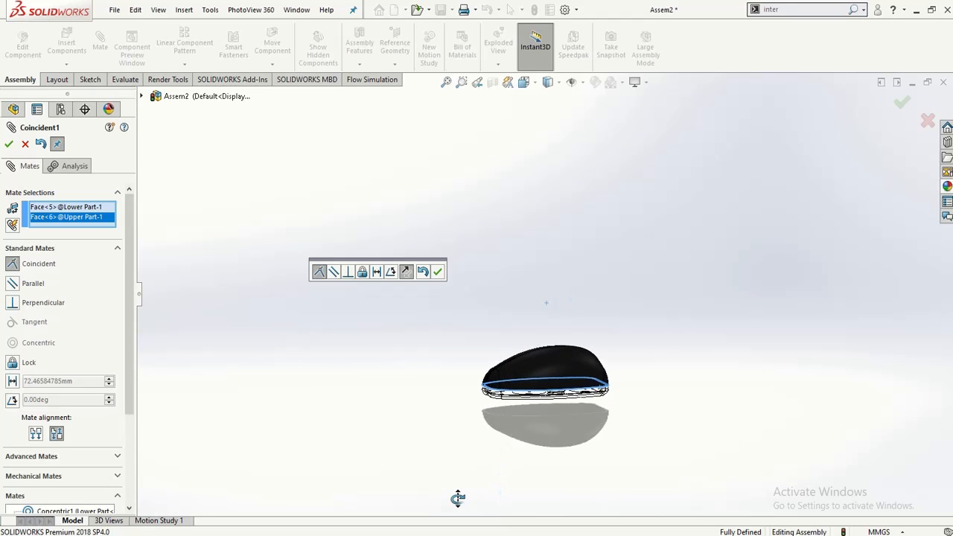
scroll(621, 359, "down", 5)
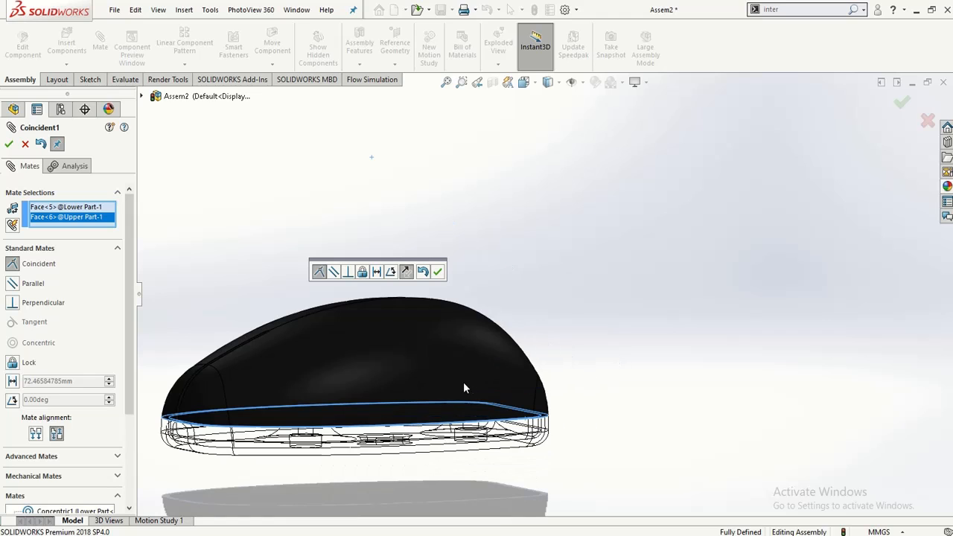
left_click(438, 275)
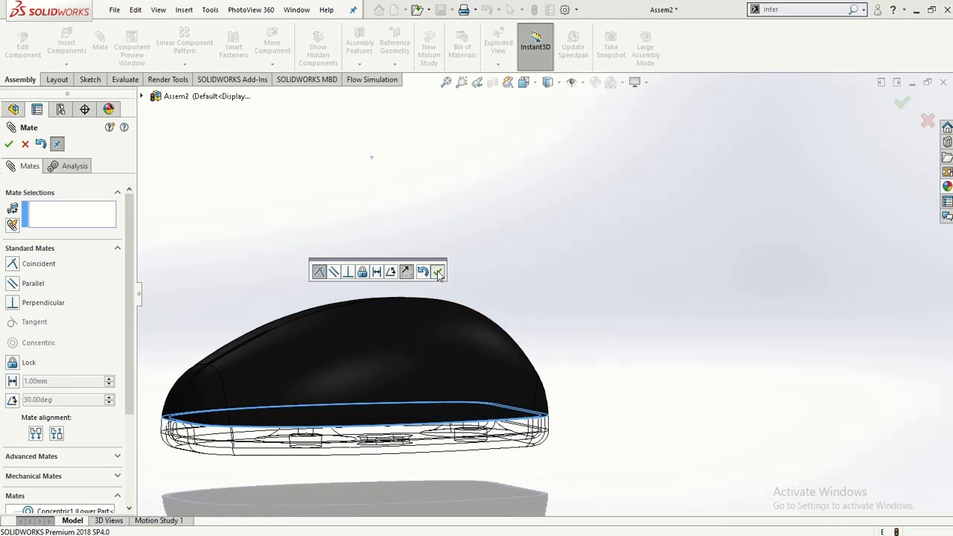
scroll(388, 310, "up", 5)
scroll(443, 314, "down", 3)
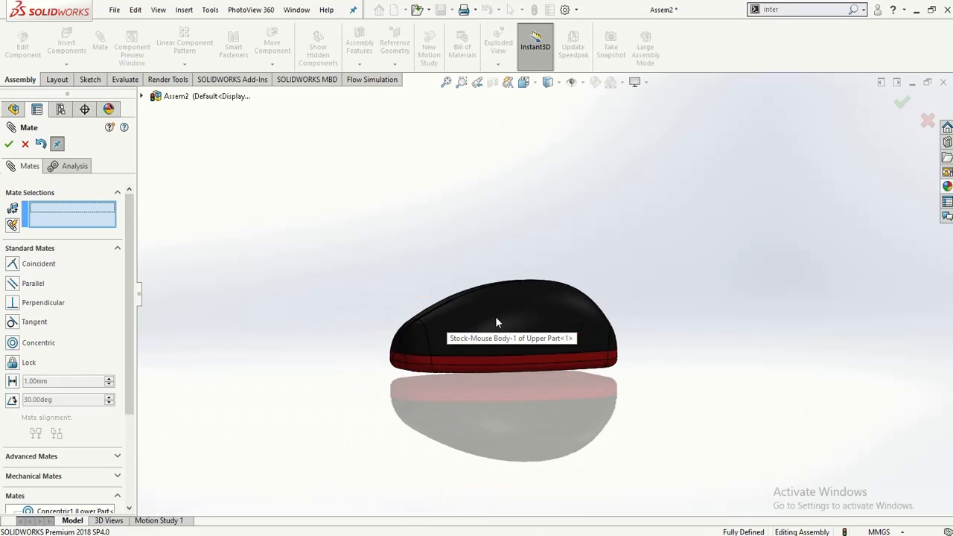
- Examine the closed mouse's fit from several angles and finish adding mates
scroll(554, 330, "up", 1)
middle_click_drag(555, 330, 600, 419)
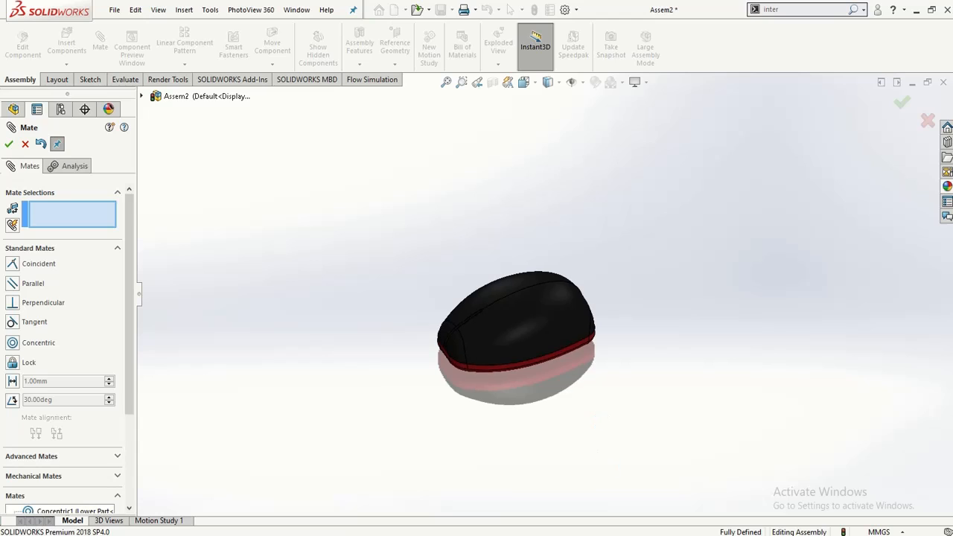
middle_click_drag(481, 440, 479, 373)
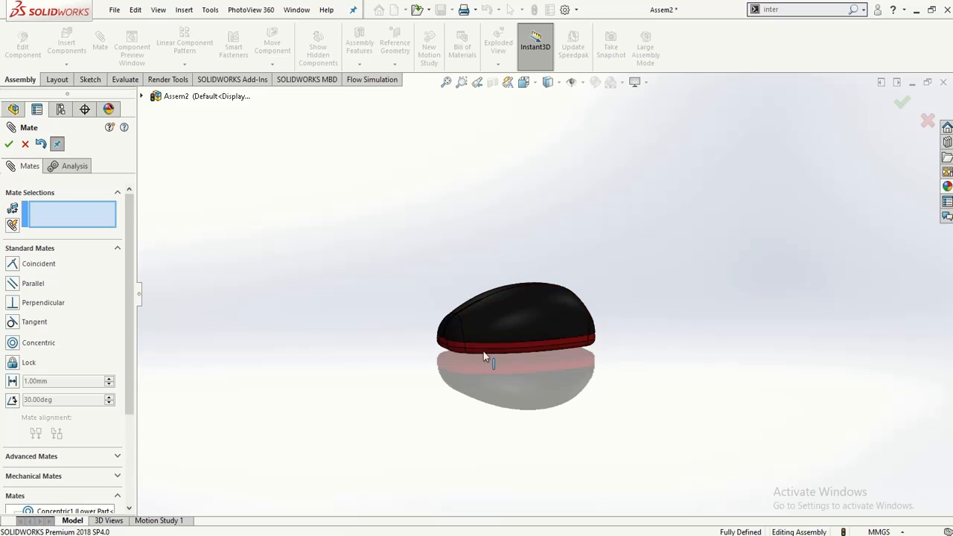
scroll(473, 336, "down", 5)
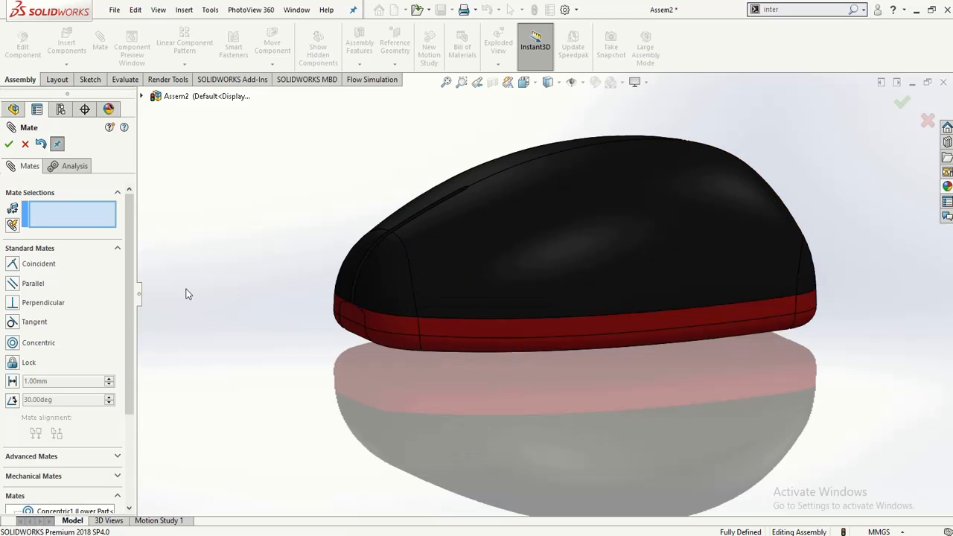
left_click(25, 145)
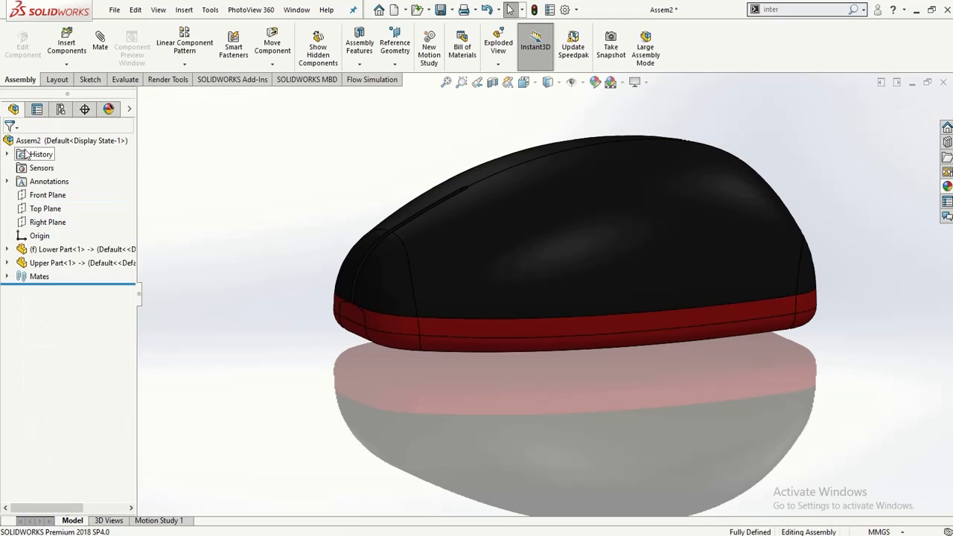
left_click(89, 80)
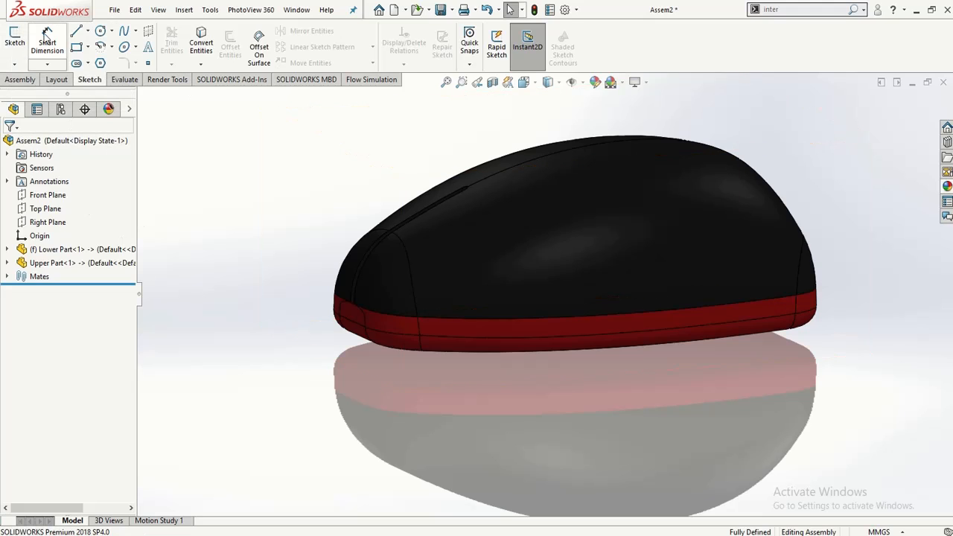
left_click(40, 225)
middle_click_drag(228, 323, 282, 327)
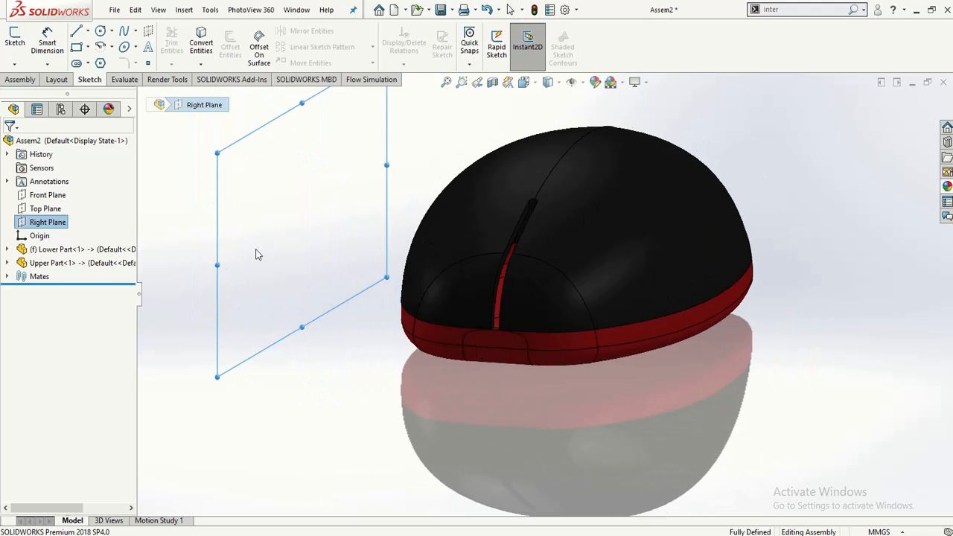
left_click(213, 239)
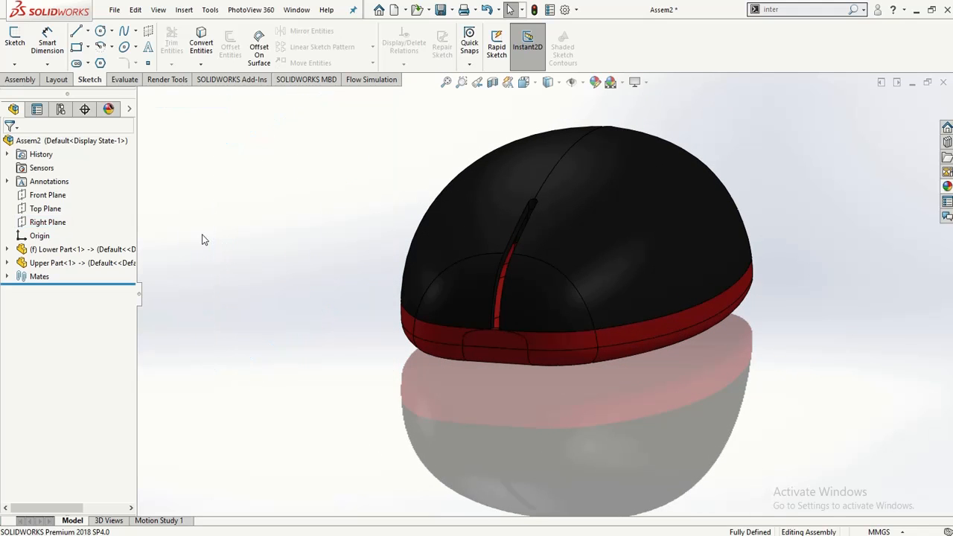
- Start an assembly sketch on the Upper Part's Right Plane and view it face-on
left_click(7, 263)
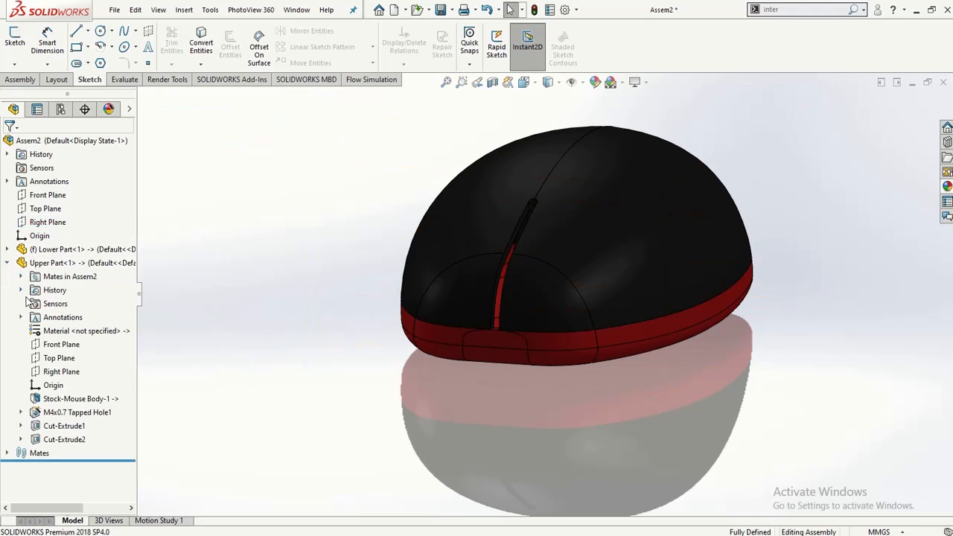
left_click(51, 372)
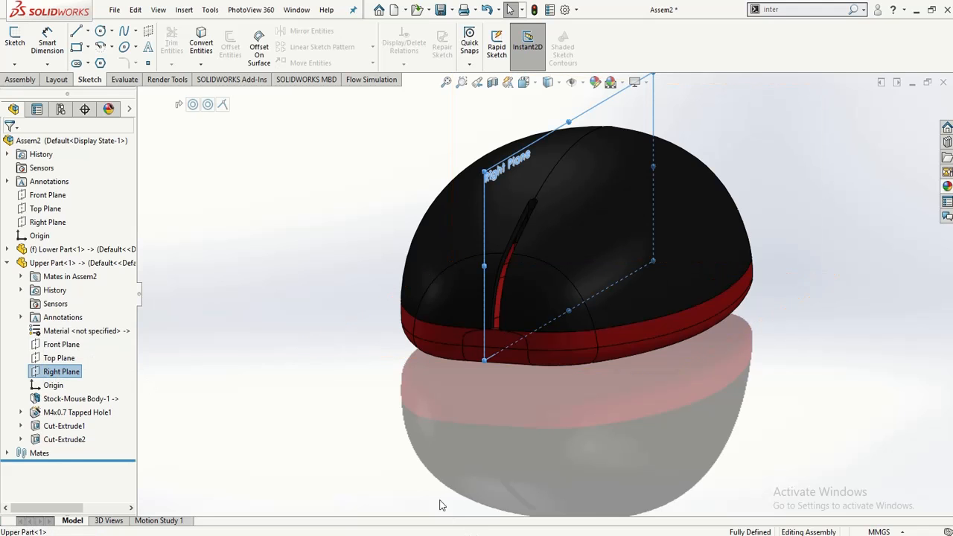
middle_click_drag(388, 406, 304, 416)
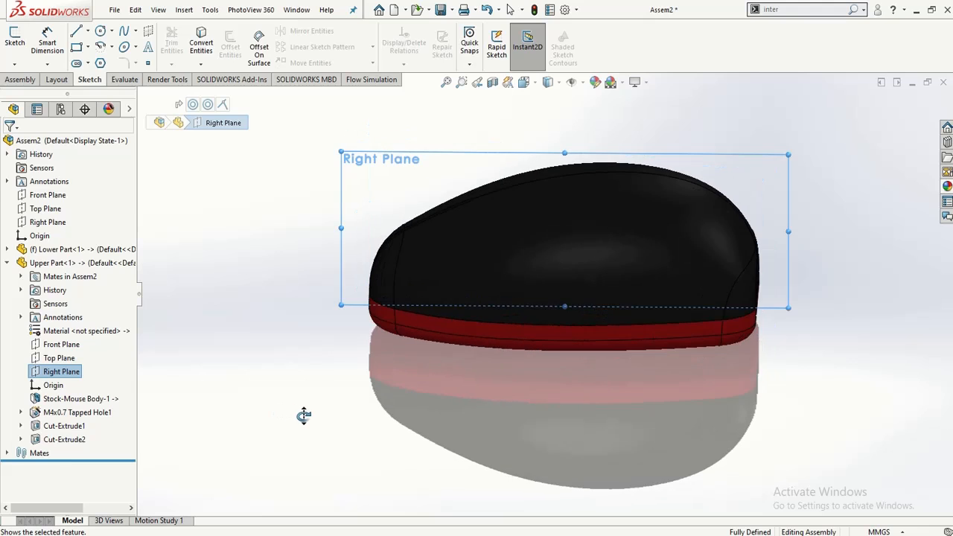
left_click(17, 36)
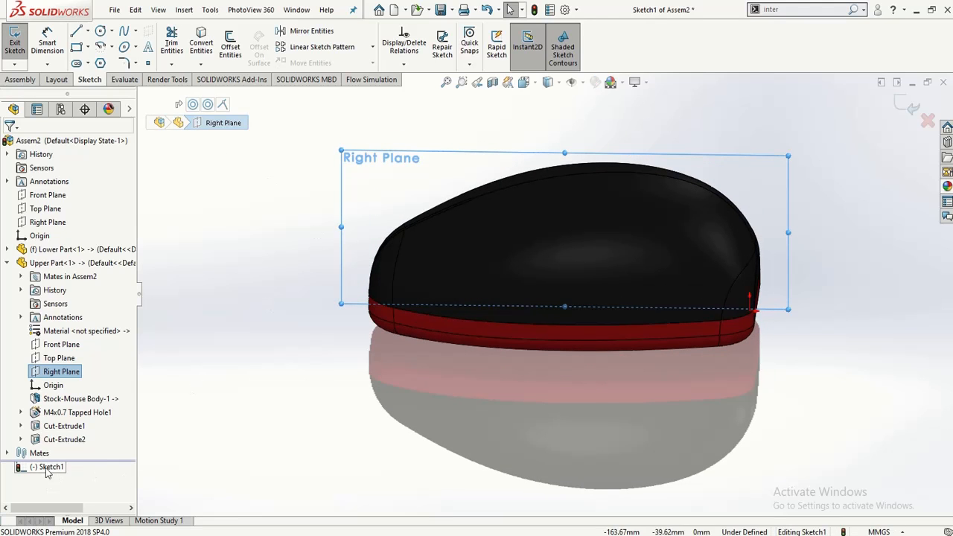
left_click(47, 467)
left_click(57, 449)
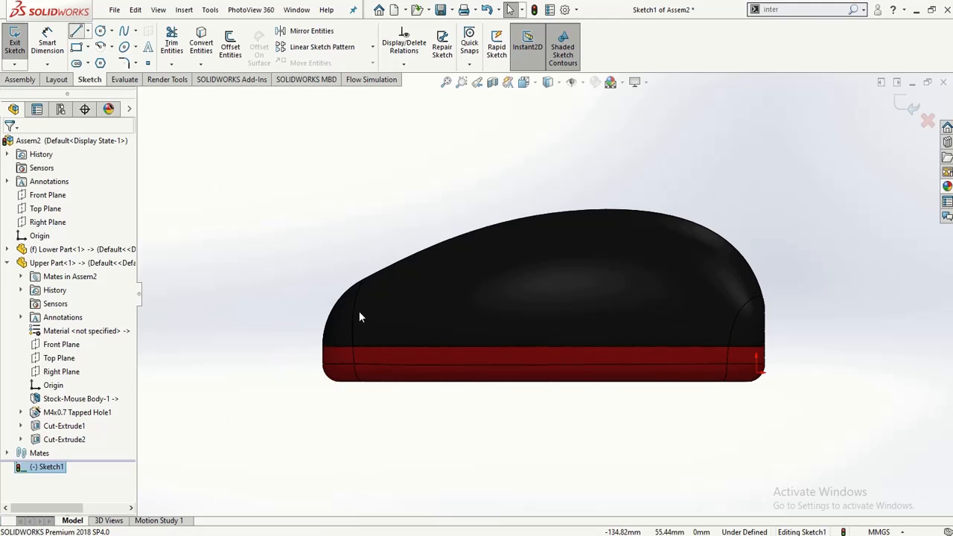
- Sketch a horizontal line about 31 mm long backward along the parting line, starting at the mouse's front edge
left_click(322, 346)
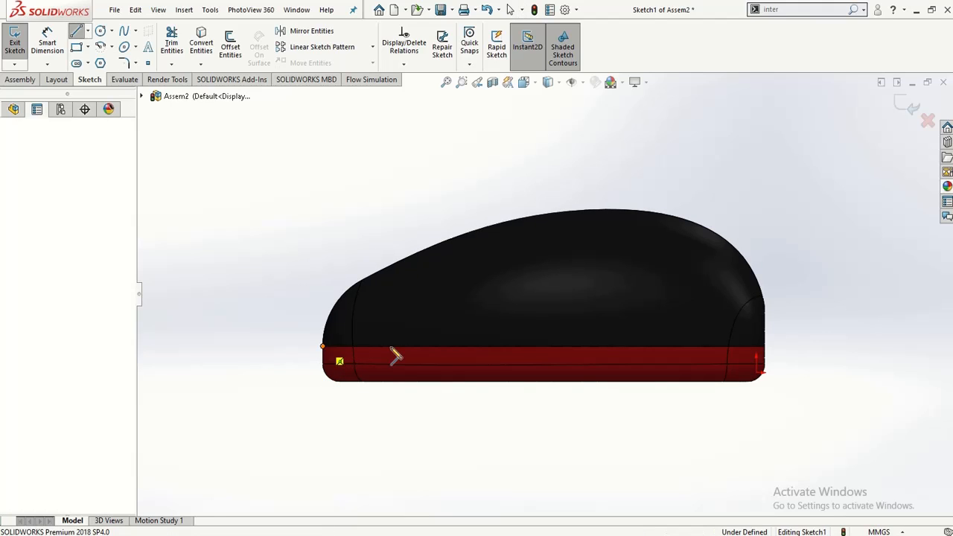
left_click(454, 346)
key("Escape")
key("Escape")
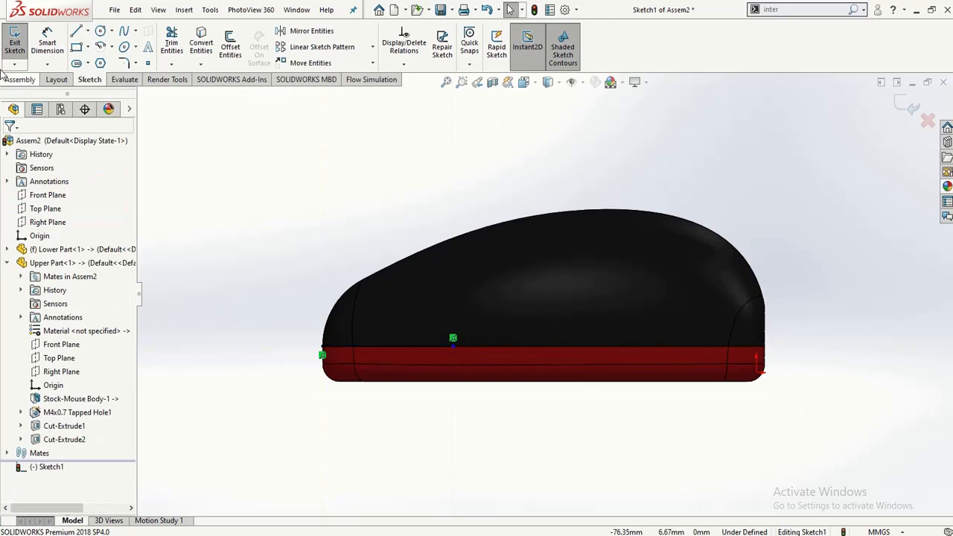
- Close the profile into a thin triangle with a vertical line about 4.6 mm high at the front and a sloping line to the rear endpoint
left_click(88, 32)
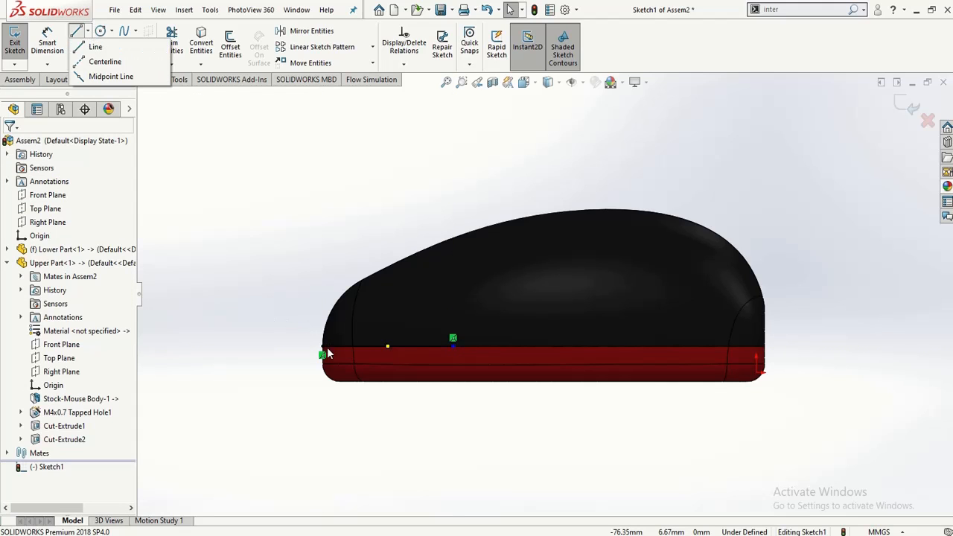
left_click(96, 46)
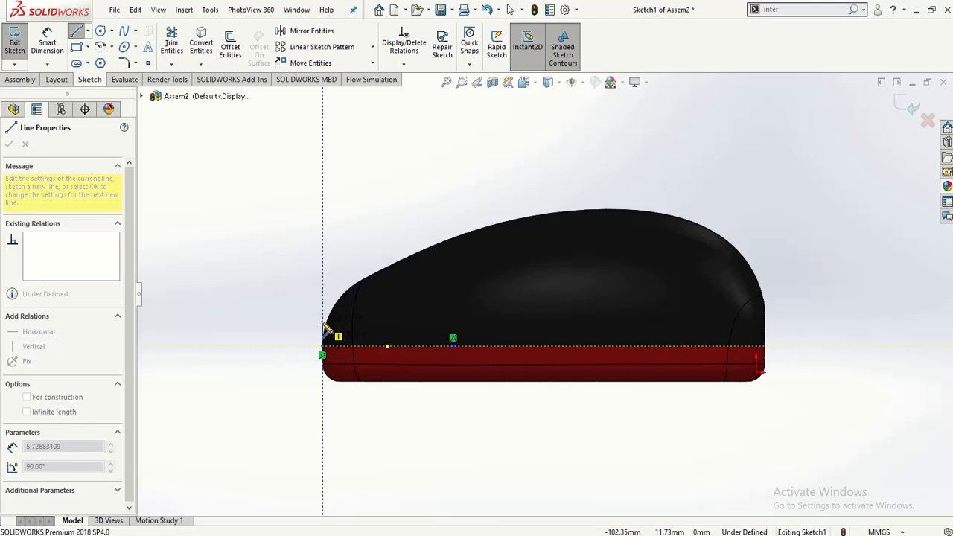
left_click(322, 326)
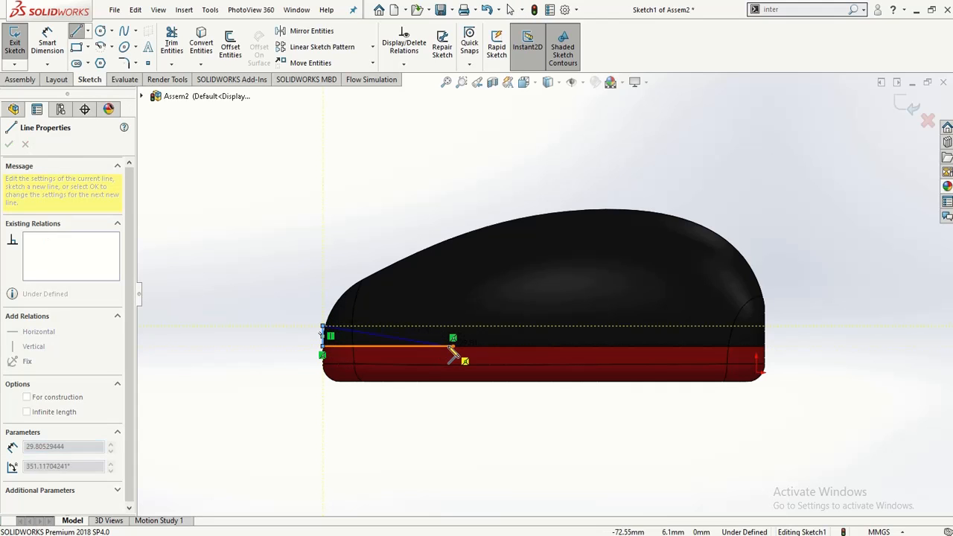
double_click(452, 345)
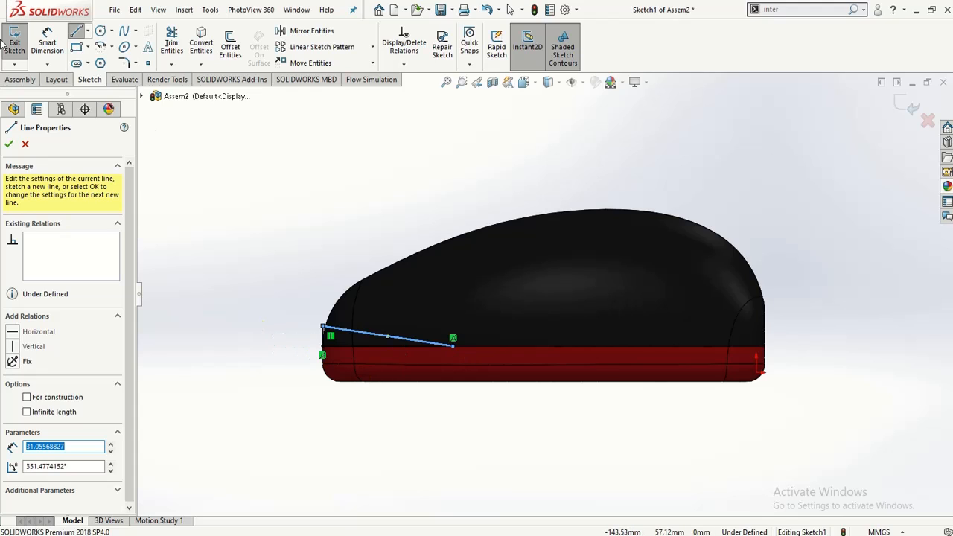
left_click(362, 348)
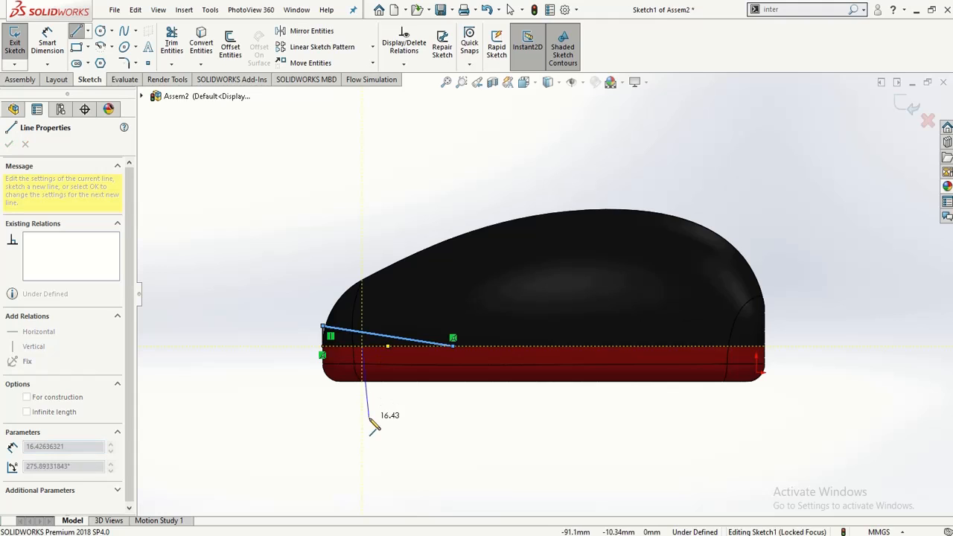
key("Escape")
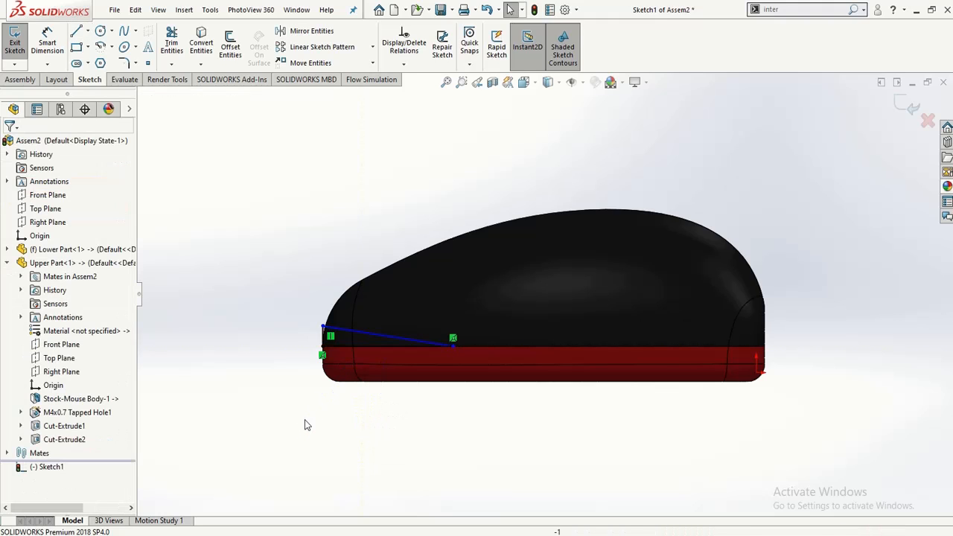
- Dimension the triangle's base at 35 mm and its front height at 2 mm, and finish the sketch
left_click(52, 43)
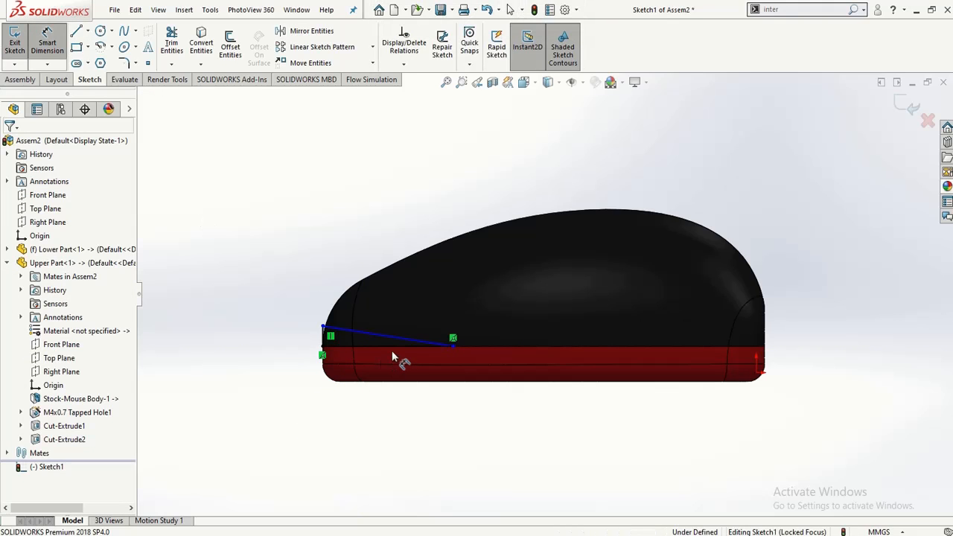
left_click(390, 347)
left_click(386, 430)
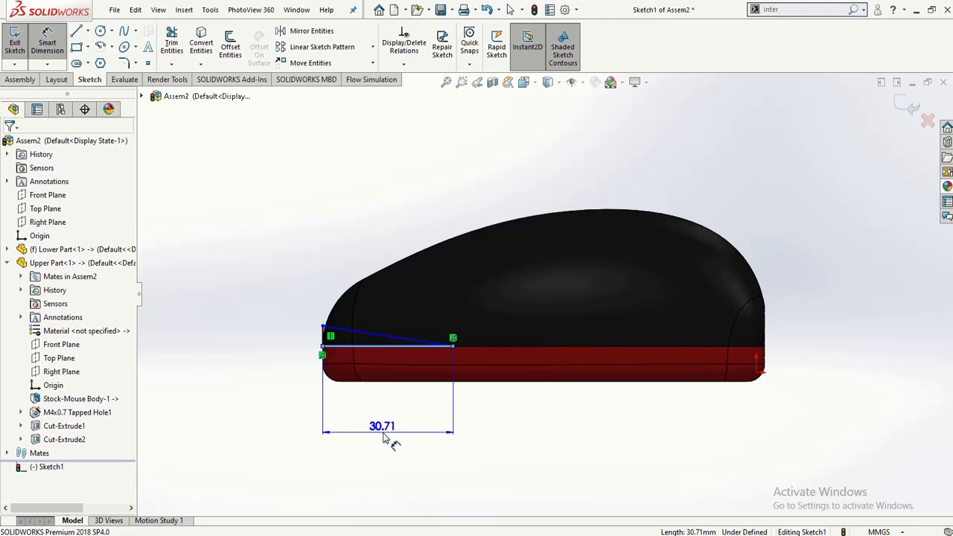
type("35")
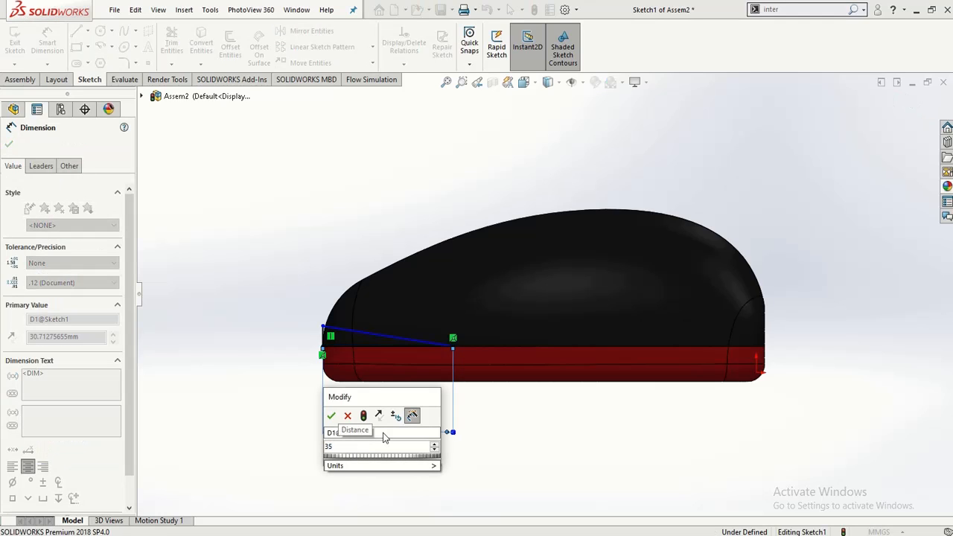
key("Return")
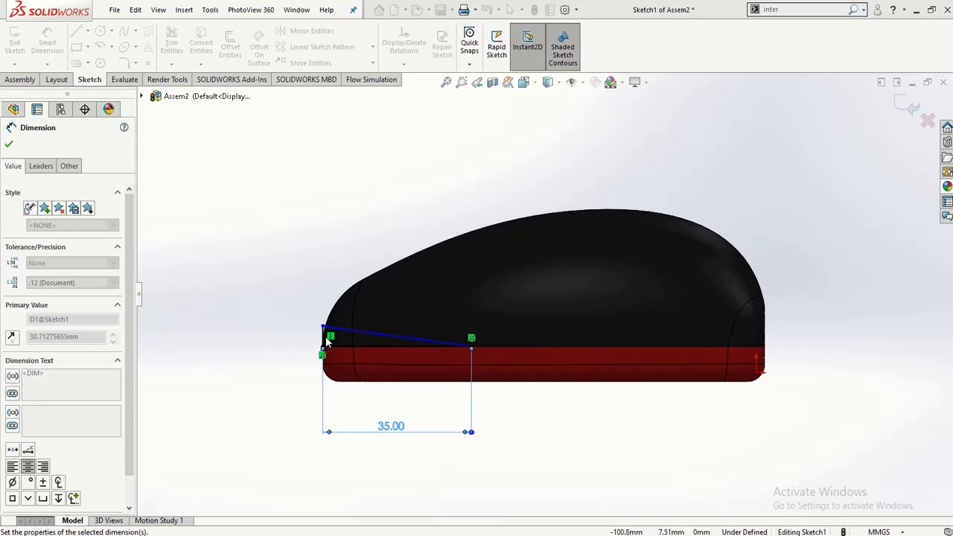
left_click(299, 341)
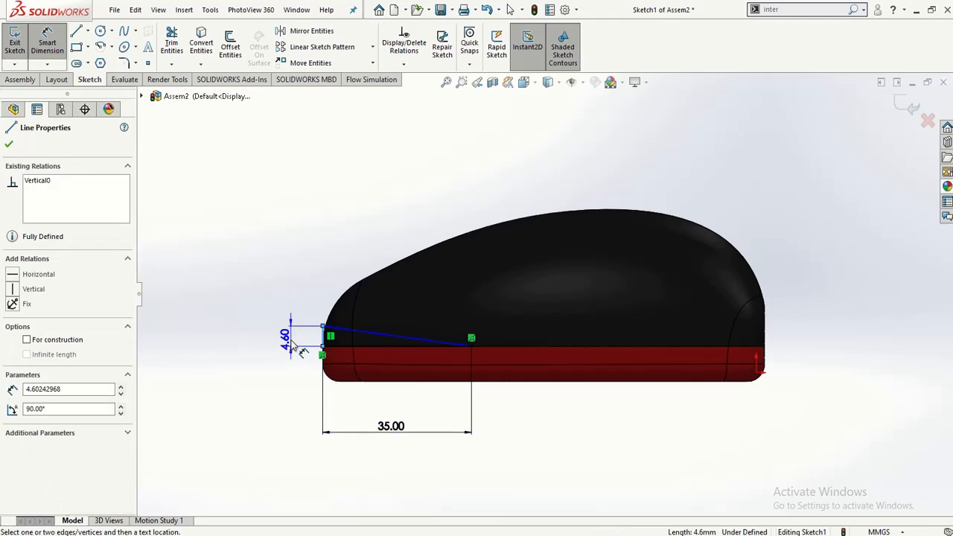
left_click(296, 344)
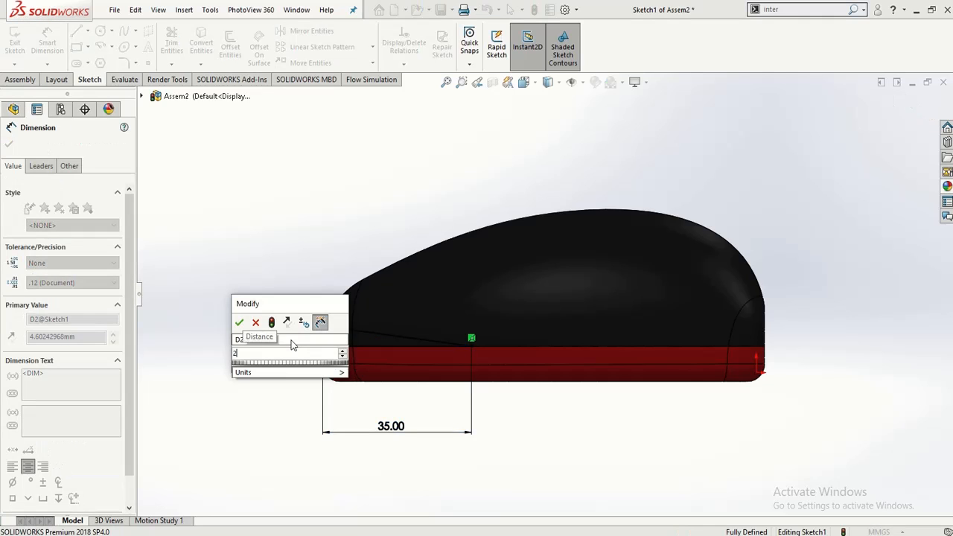
key("Return")
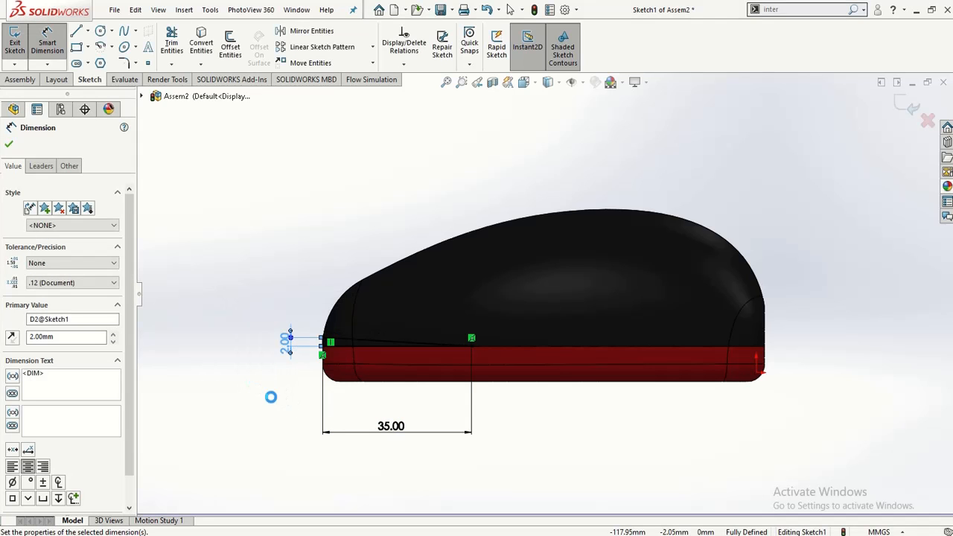
middle_click_drag(272, 395, 330, 421)
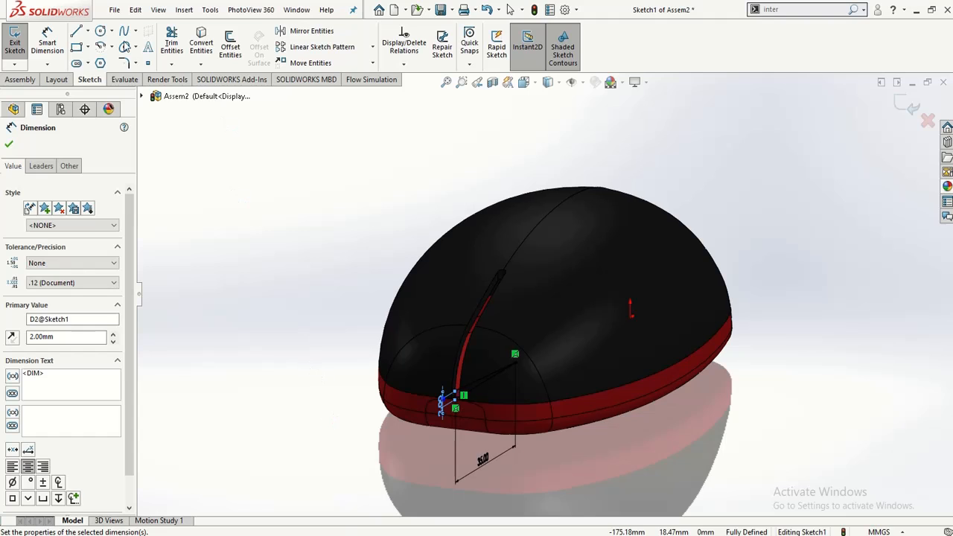
left_click(15, 41)
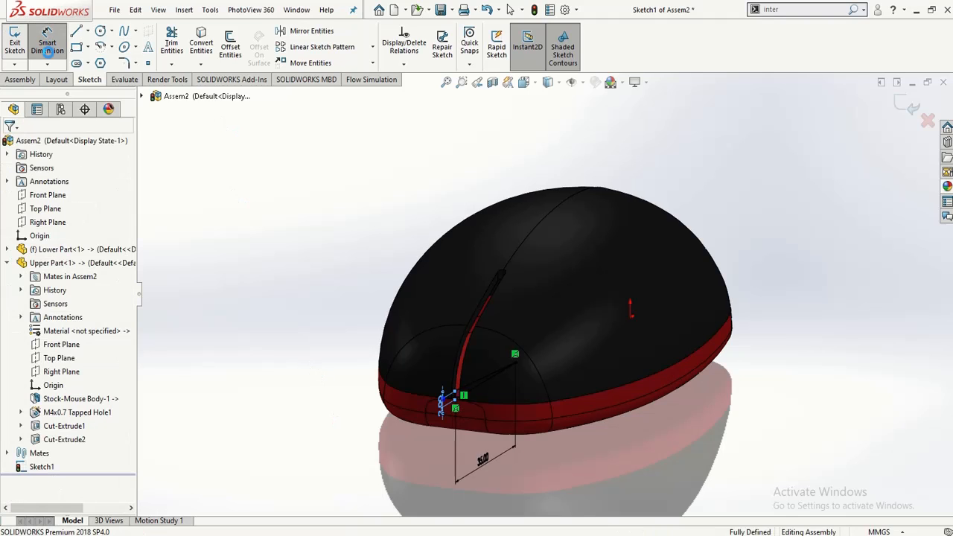
- Make an Extruded Cut from the triangular sketch through both sides of the Upper Part's front lower edge
left_click(30, 79)
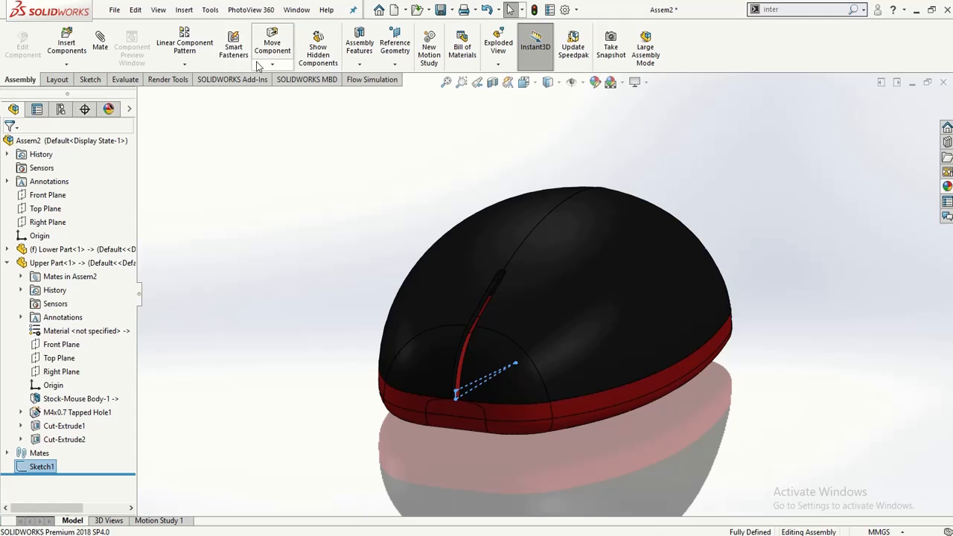
left_click(65, 82)
left_click(20, 79)
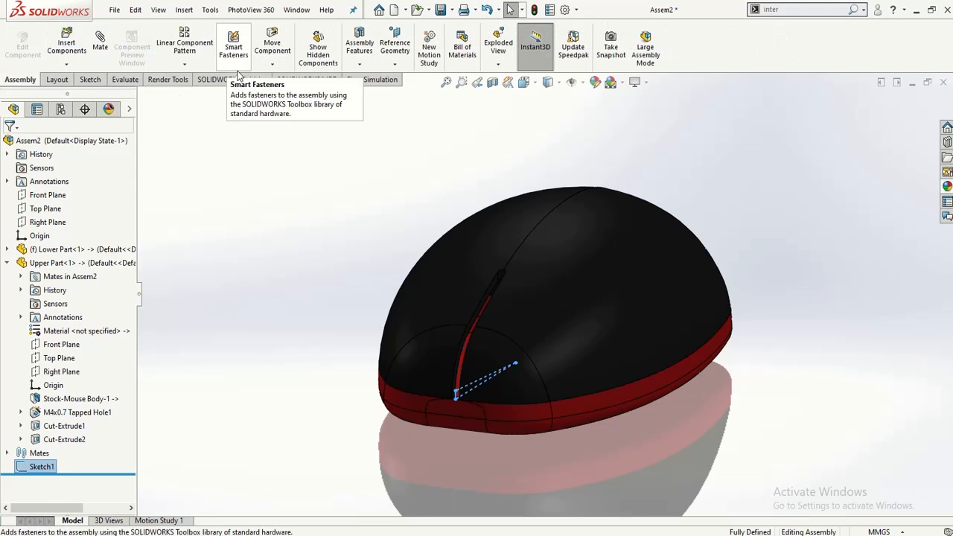
left_click(359, 46)
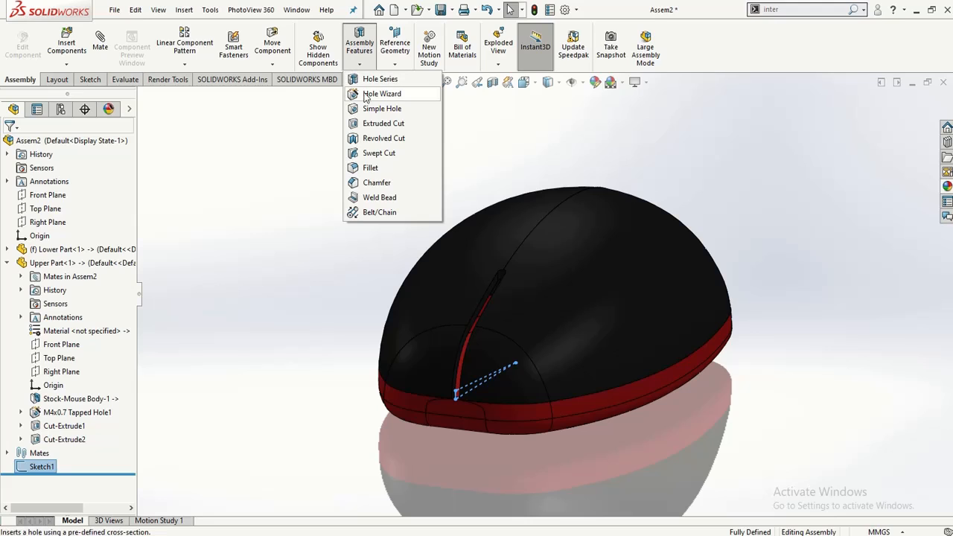
left_click(372, 123)
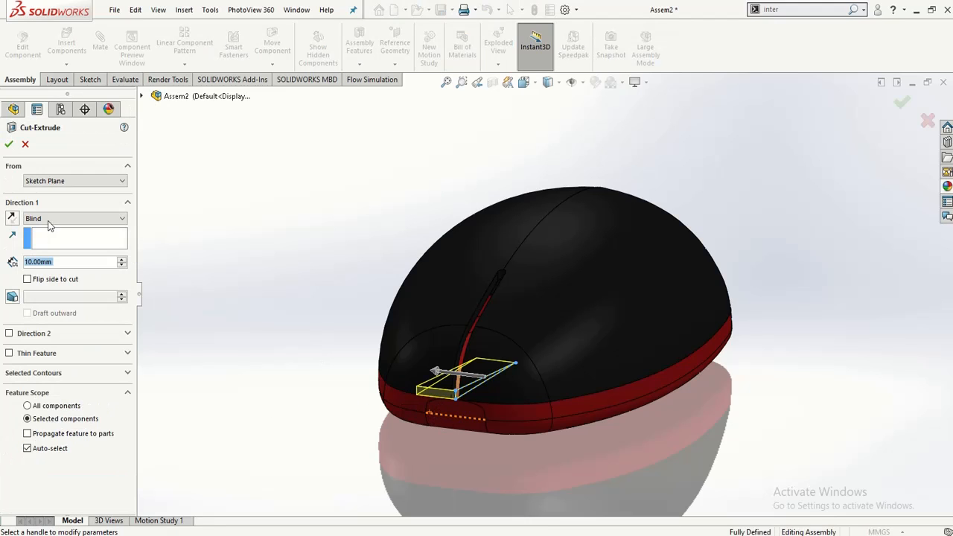
left_click(49, 220)
left_click(49, 244)
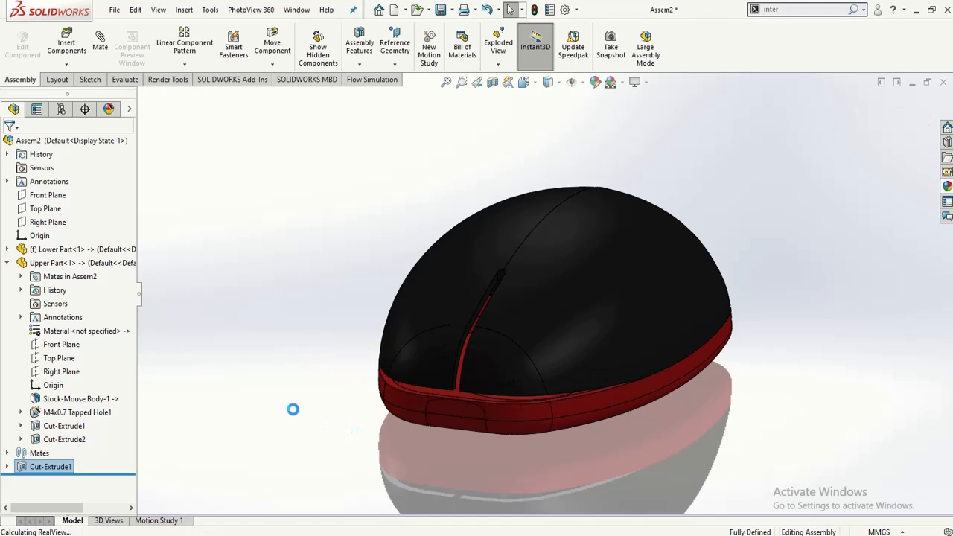
middle_click_drag(292, 409, 282, 438)
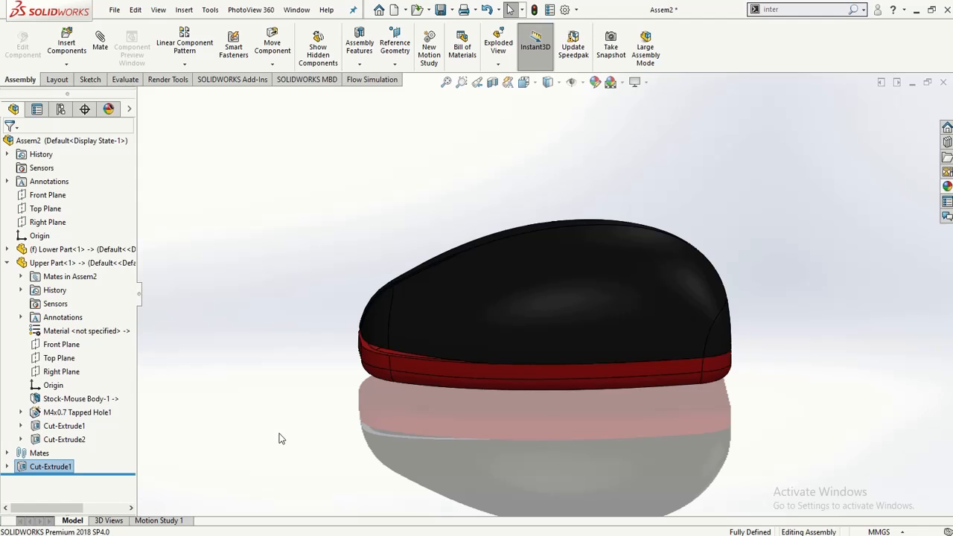
mouse_move(398, 6)
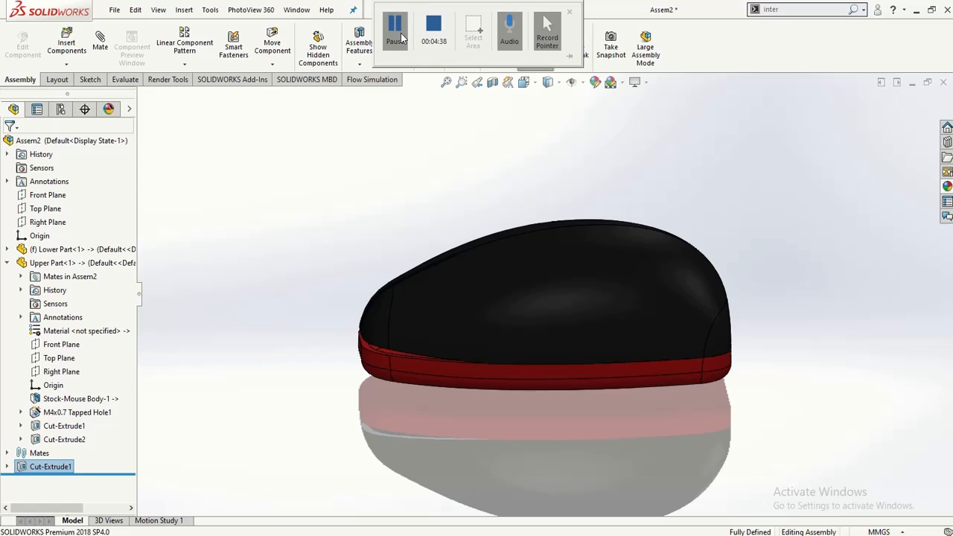
left_click(395, 34)
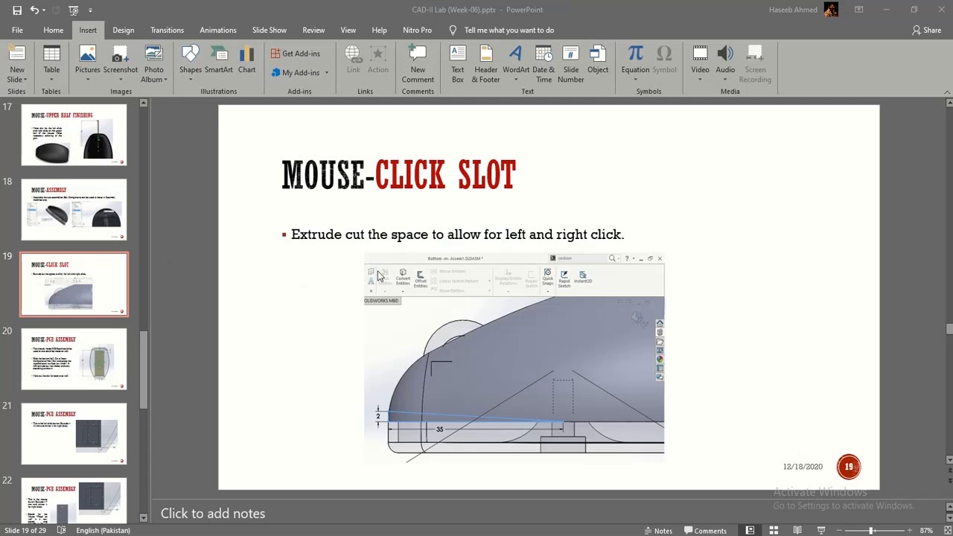
- Check the Mouse-PCB Assembly slide in PowerPoint for the board instructions and switch back to the SOLIDWORKS assembly
scroll(356, 288, "up", 1)
scroll(356, 287, "down", 2)
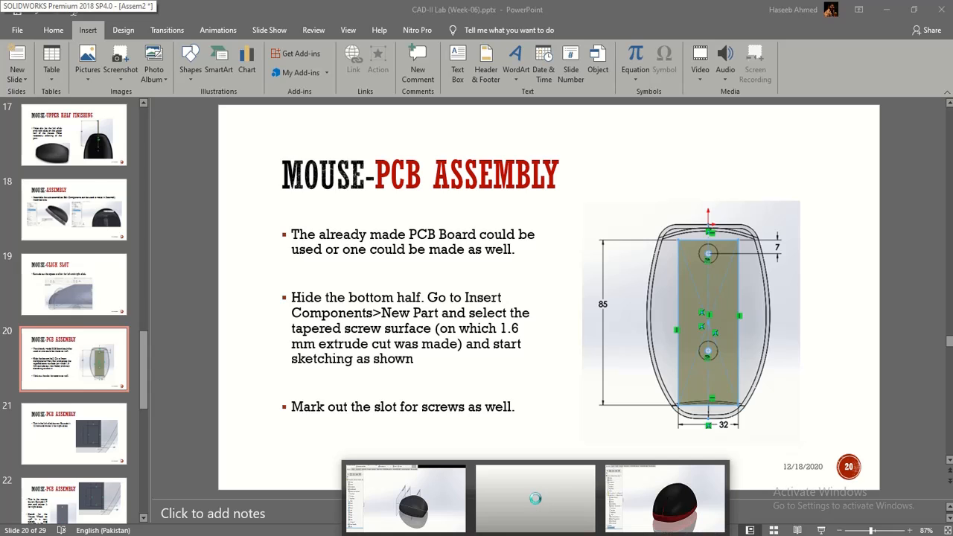
left_click(535, 499)
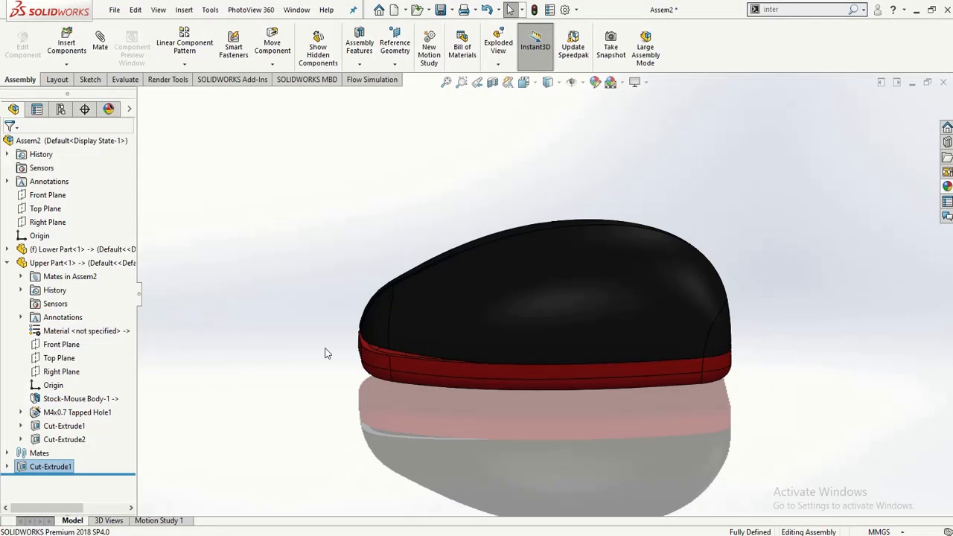
- Hide the Lower Part component in the assembly
left_click(46, 250)
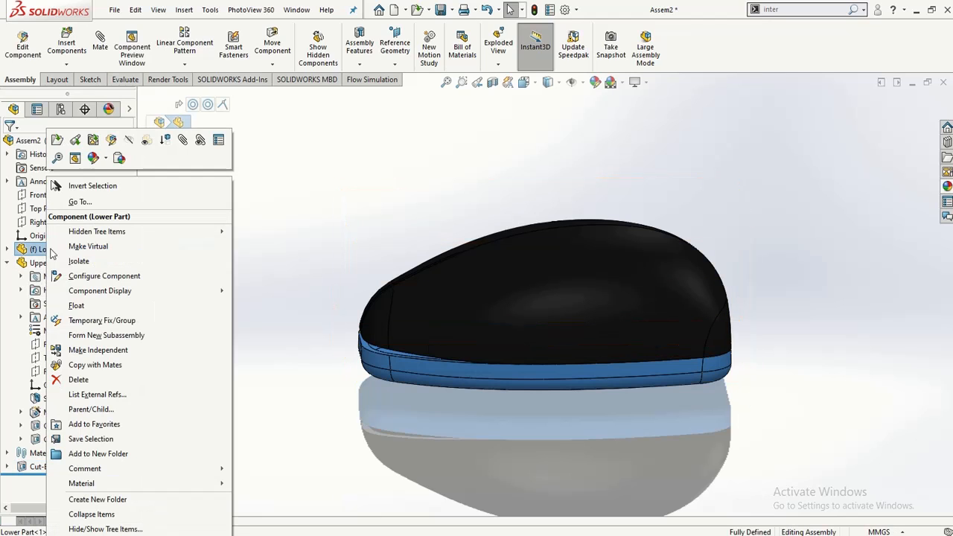
right_click(47, 250)
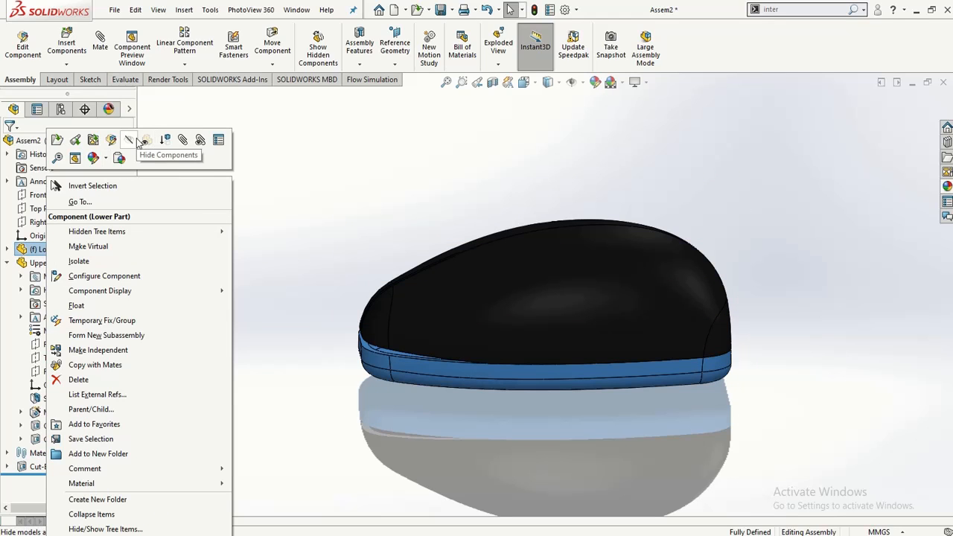
left_click(129, 140)
- Insert a new part into the assembly and place it in the empty space beside the Upper Part
middle_click_drag(330, 402, 313, 187)
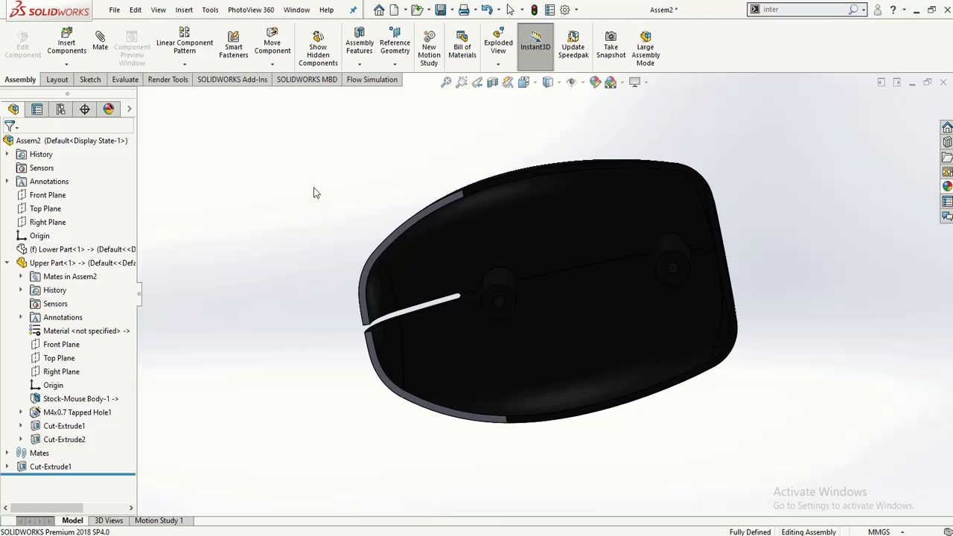
middle_click_drag(482, 302, 502, 273)
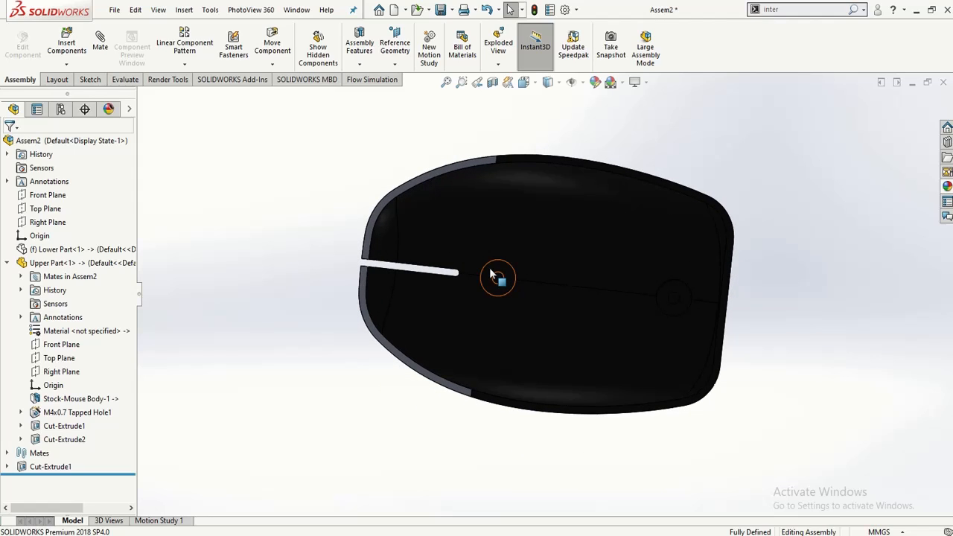
left_click(492, 275)
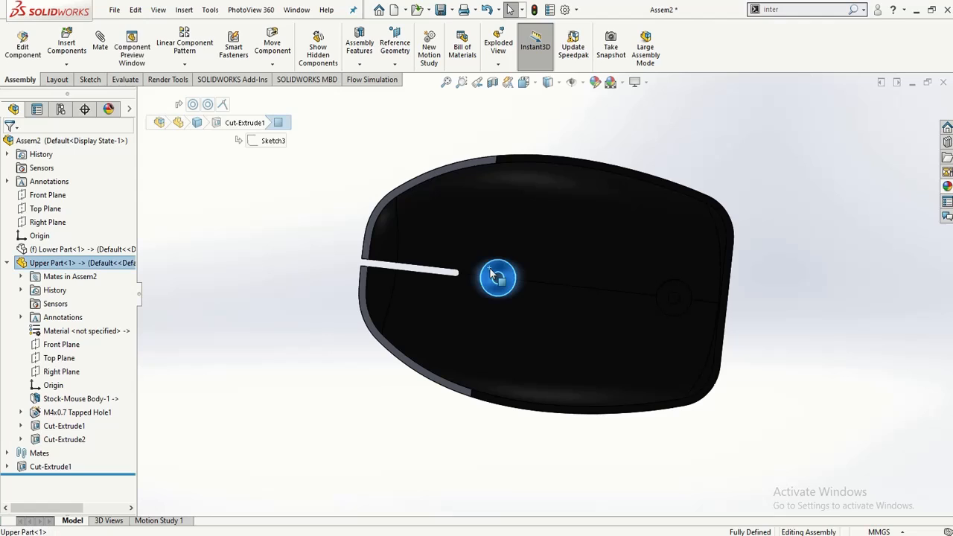
left_click(66, 65)
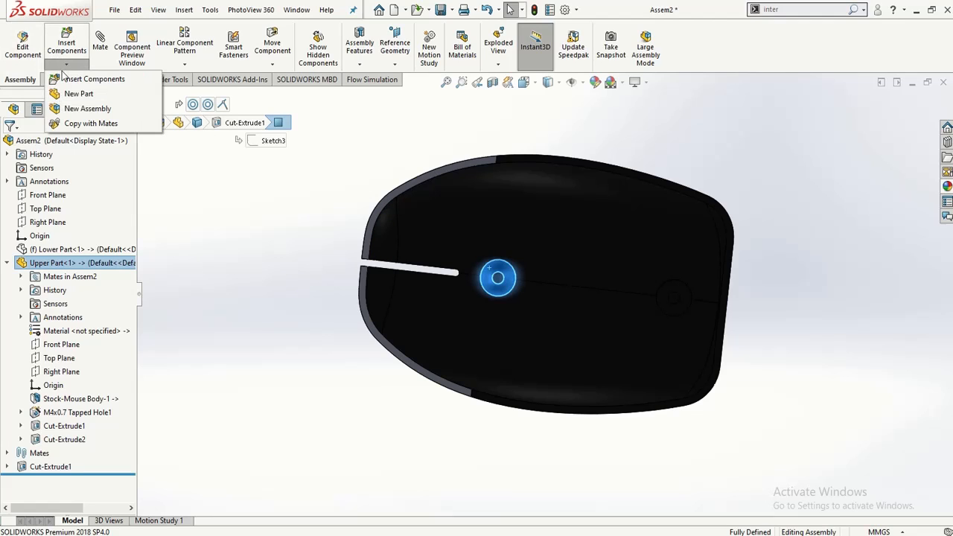
left_click(74, 94)
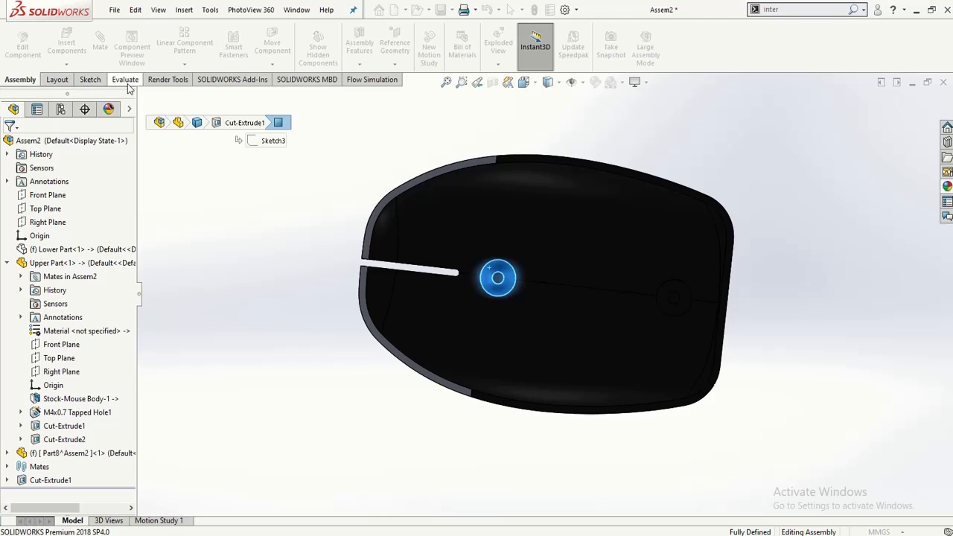
left_click(90, 80)
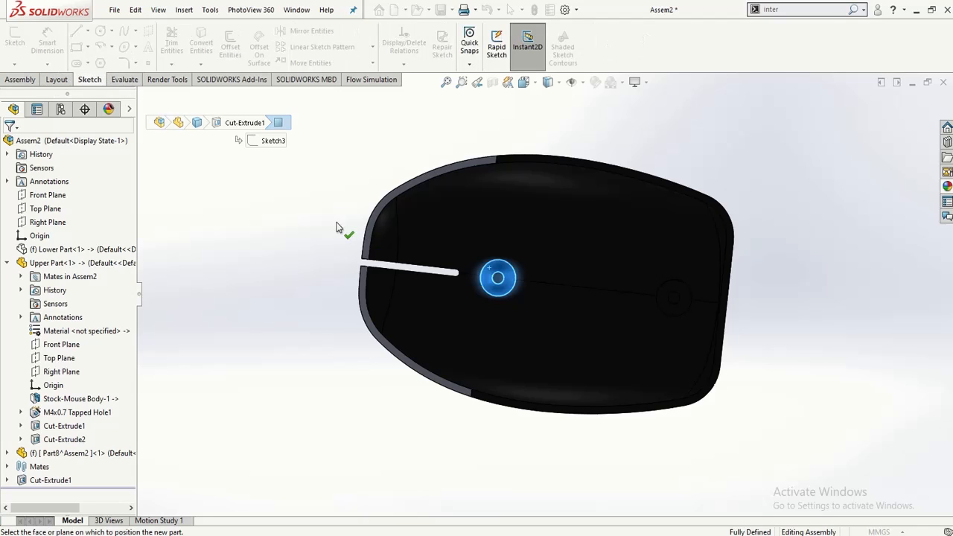
left_click(266, 183)
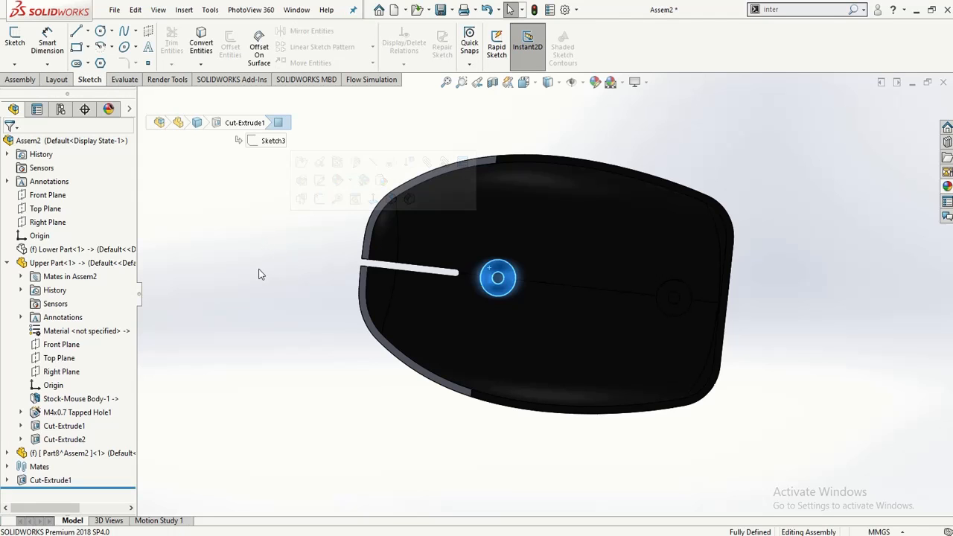
left_click(20, 80)
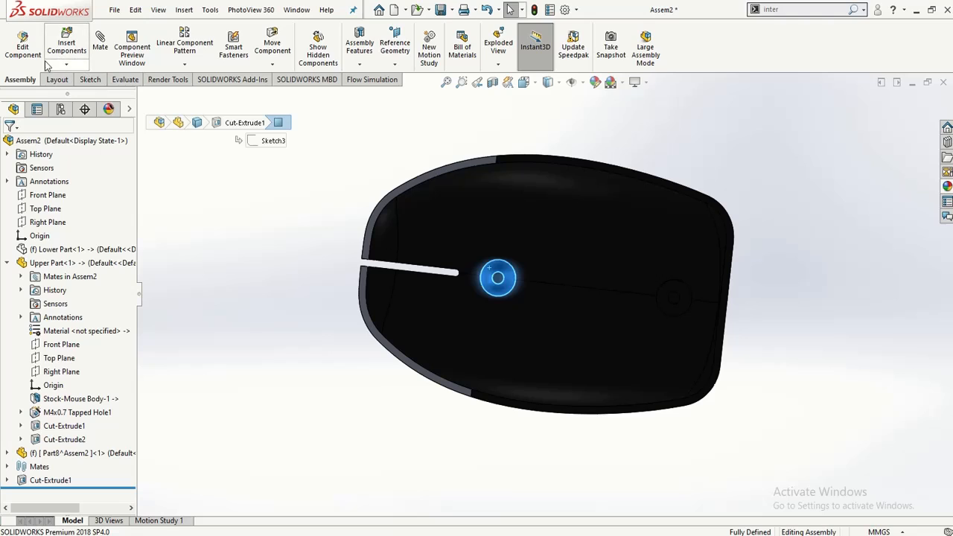
left_click(66, 65)
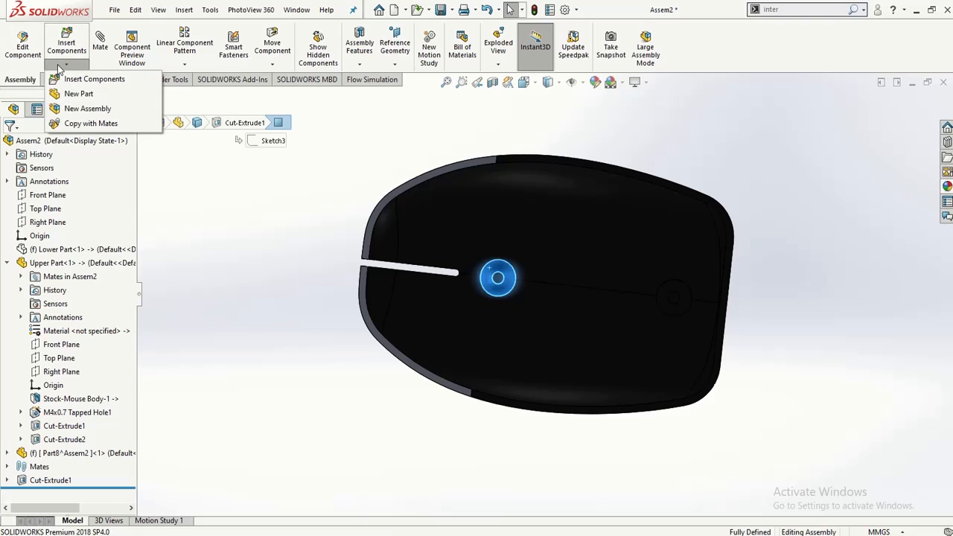
left_click(213, 272)
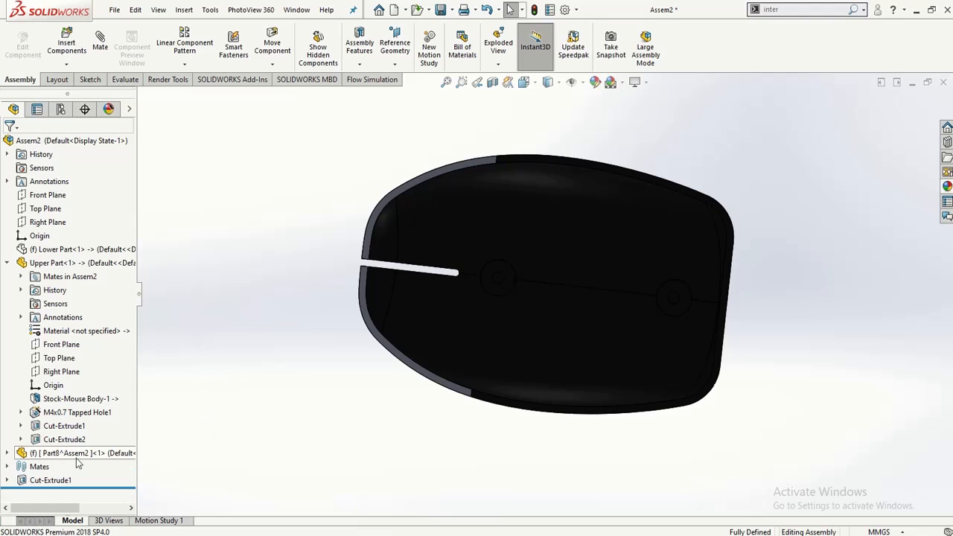
left_click(27, 454)
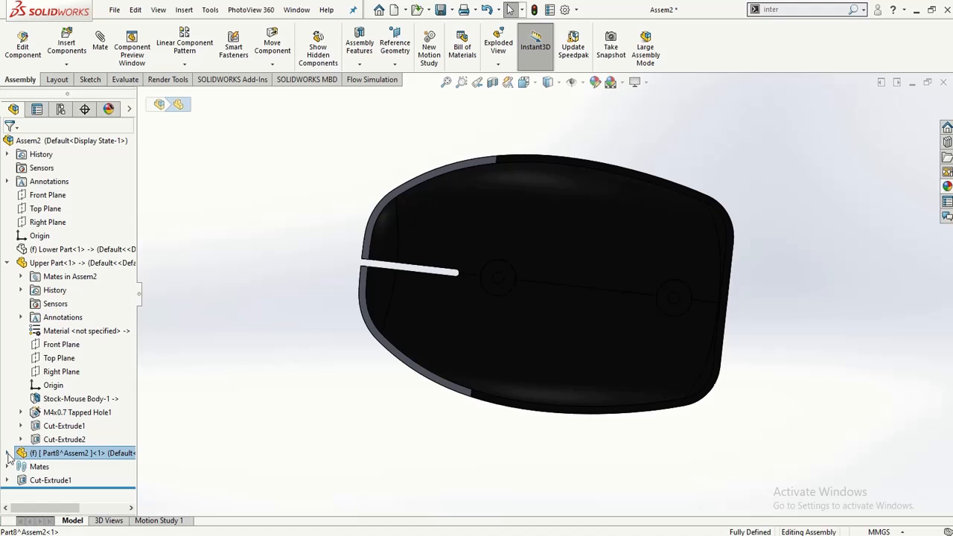
left_click(9, 454)
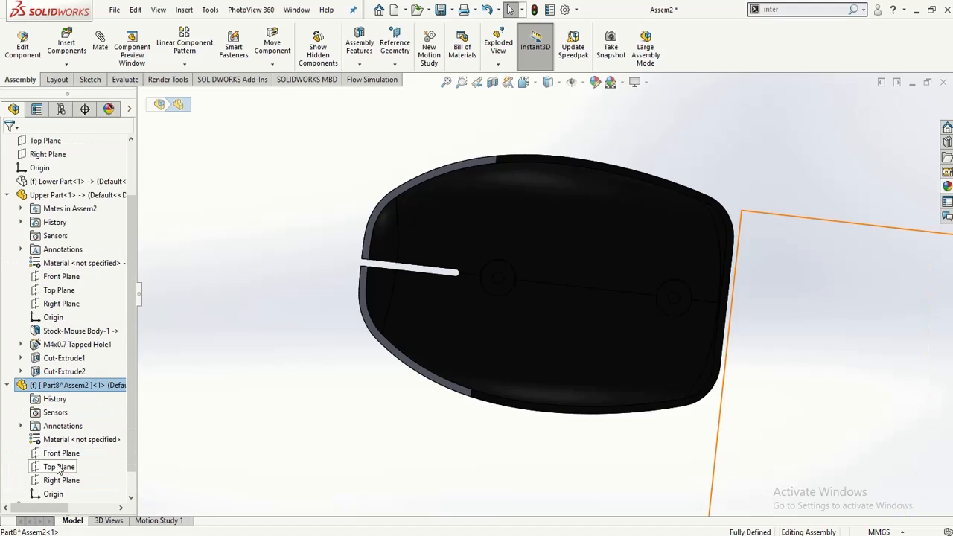
- Start a new sketch on the flat end face of the Upper Part's front screw boss, viewed normal to the sketch plane
left_click(483, 277)
left_click(101, 84)
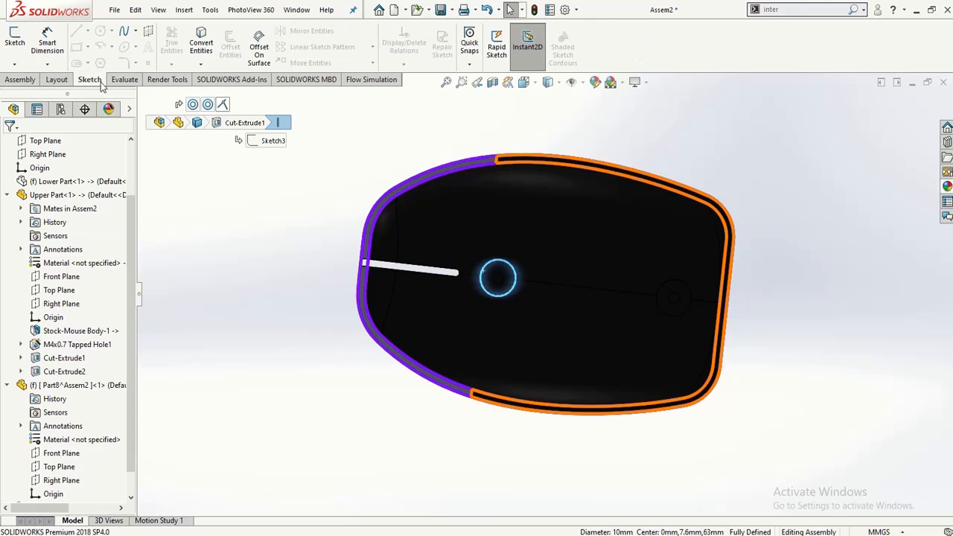
scroll(406, 279, "down", 4)
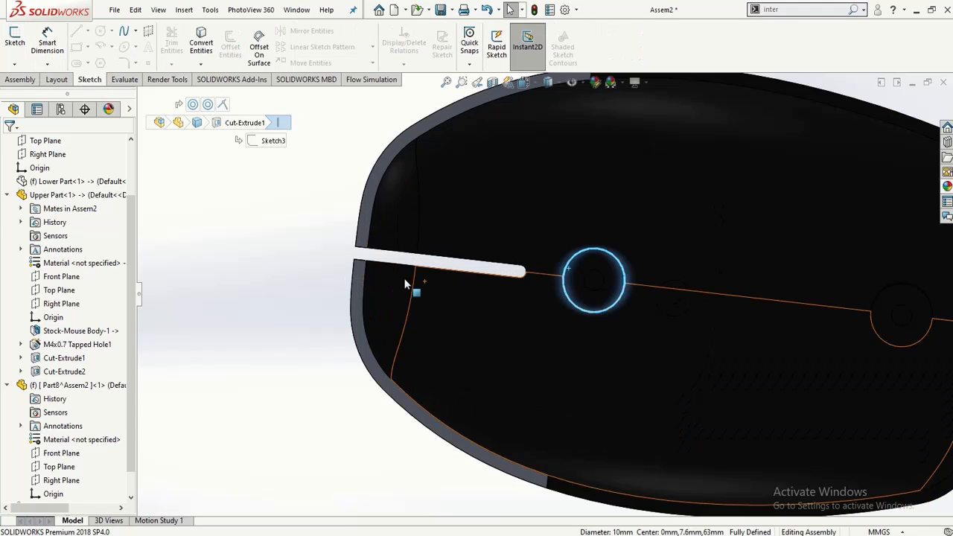
left_click(619, 264)
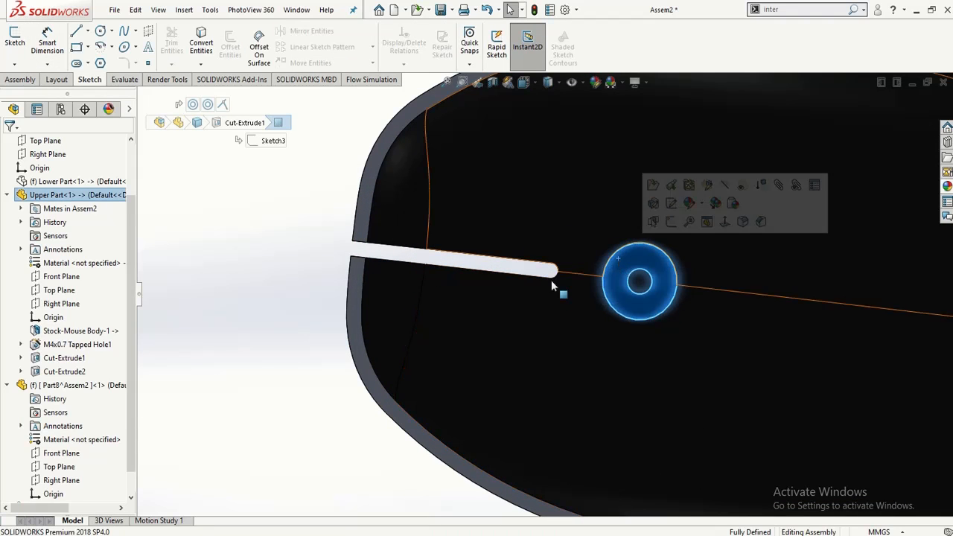
scroll(264, 242, "up", 3)
left_click(17, 37)
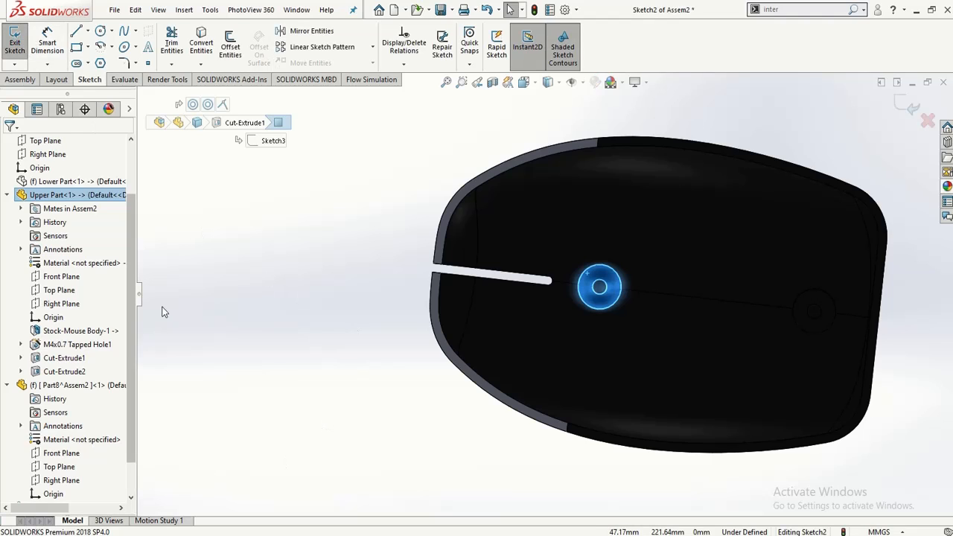
scroll(132, 357, "down", 1)
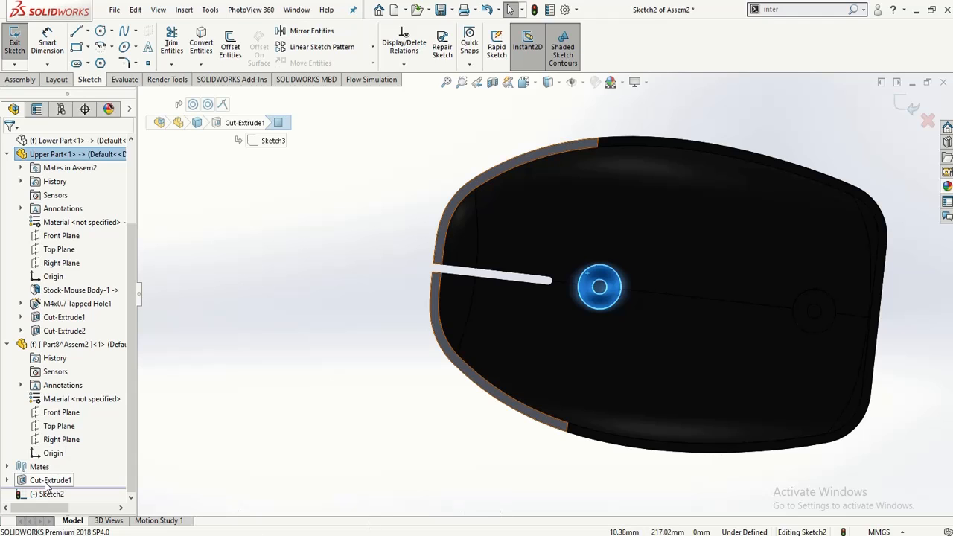
left_click_drag(46, 485, 44, 488)
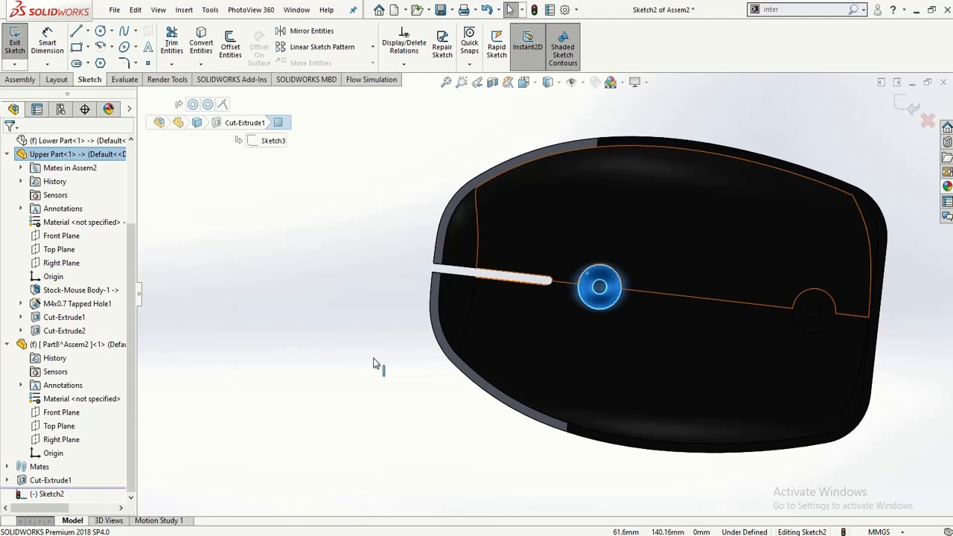
left_click(64, 495)
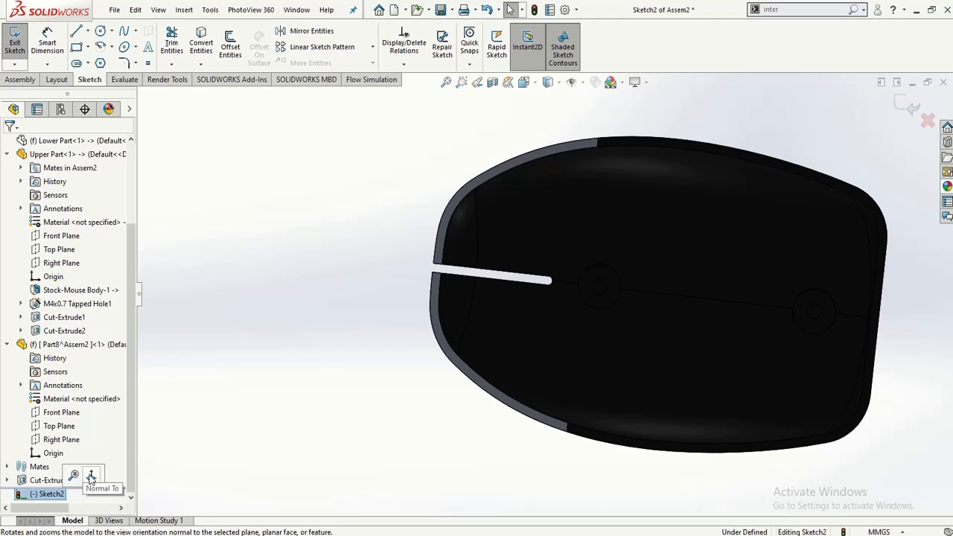
left_click(98, 482)
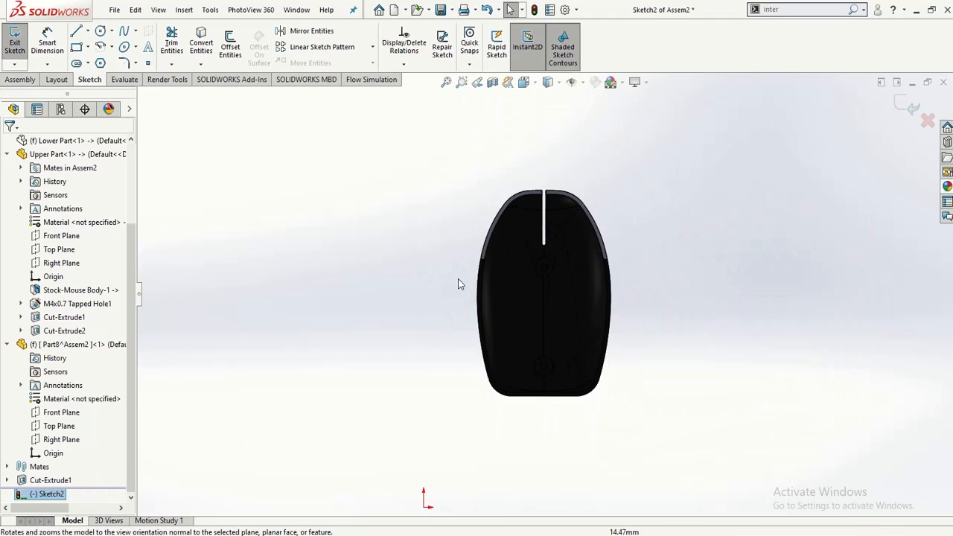
scroll(621, 246, "down", 5)
scroll(616, 253, "up", 3)
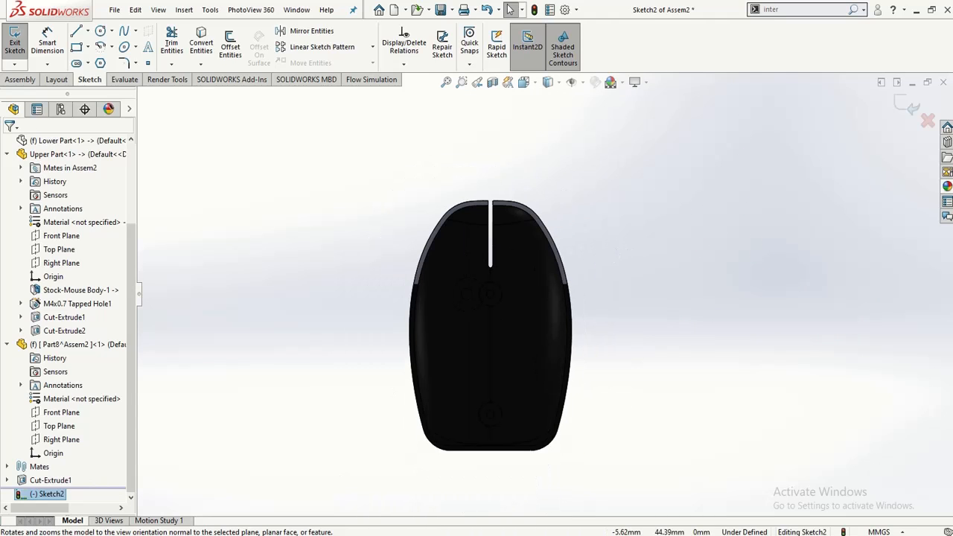
- Sketch a center rectangle about 32 mm wide and 65 mm high, centred on the centreline midway between the two screw bosses
key("alt+Tab")
scroll(603, 402, "down", 2)
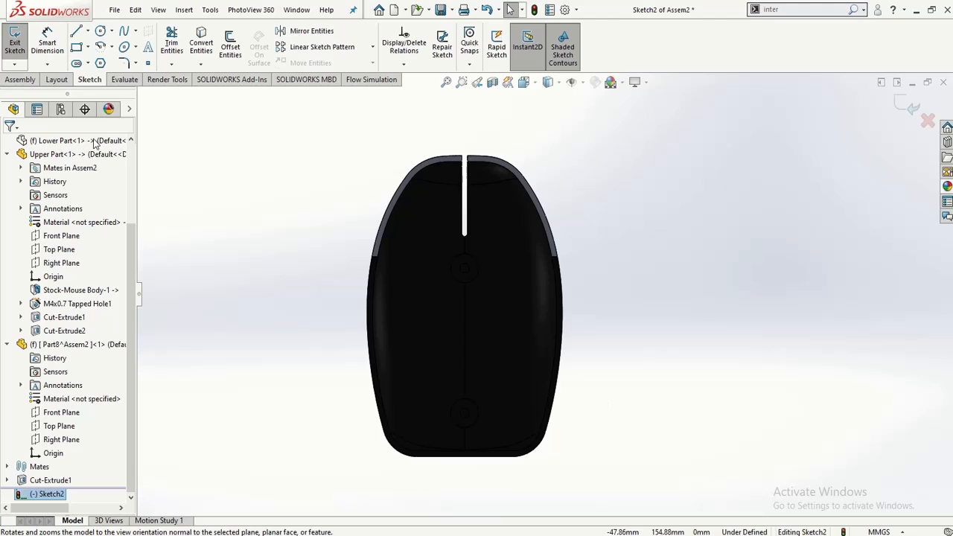
left_click(87, 49)
left_click(104, 76)
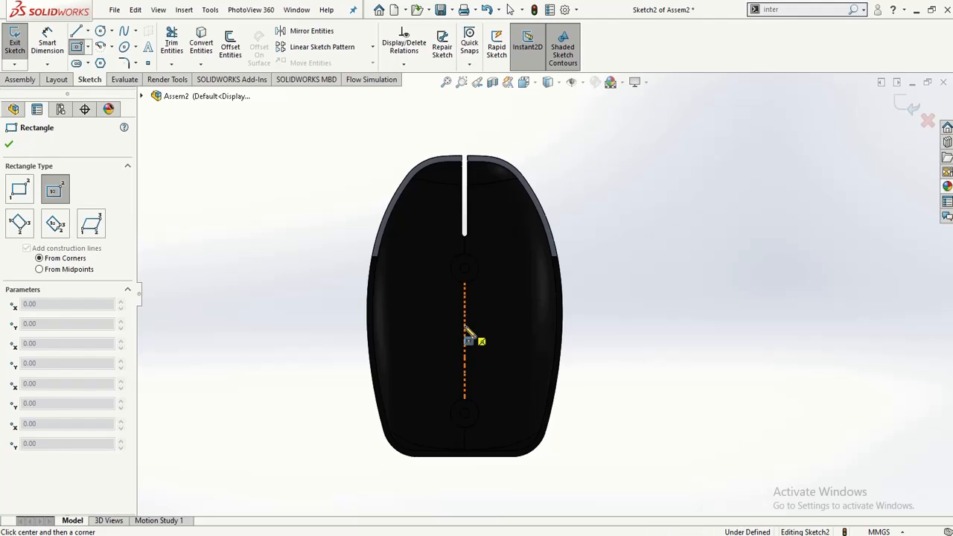
left_click(465, 327)
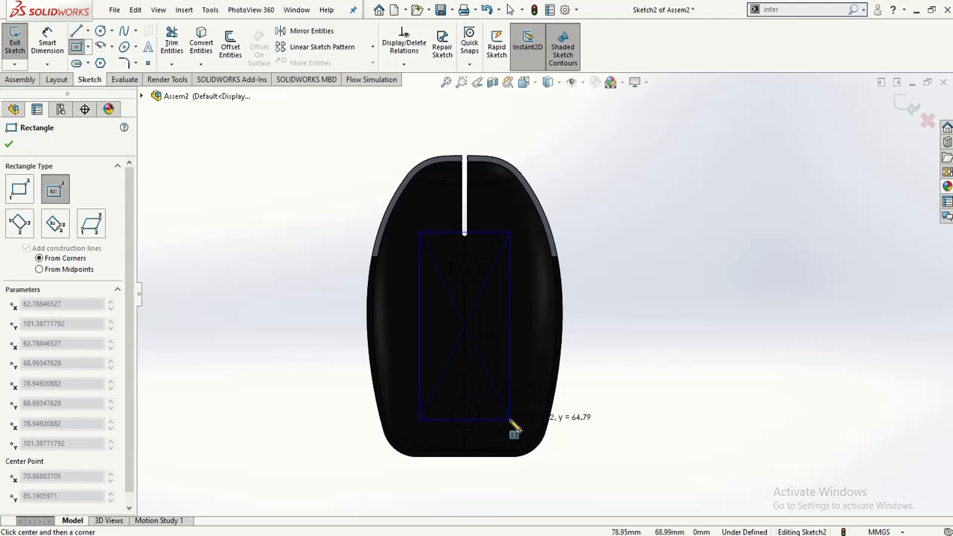
left_click(511, 421)
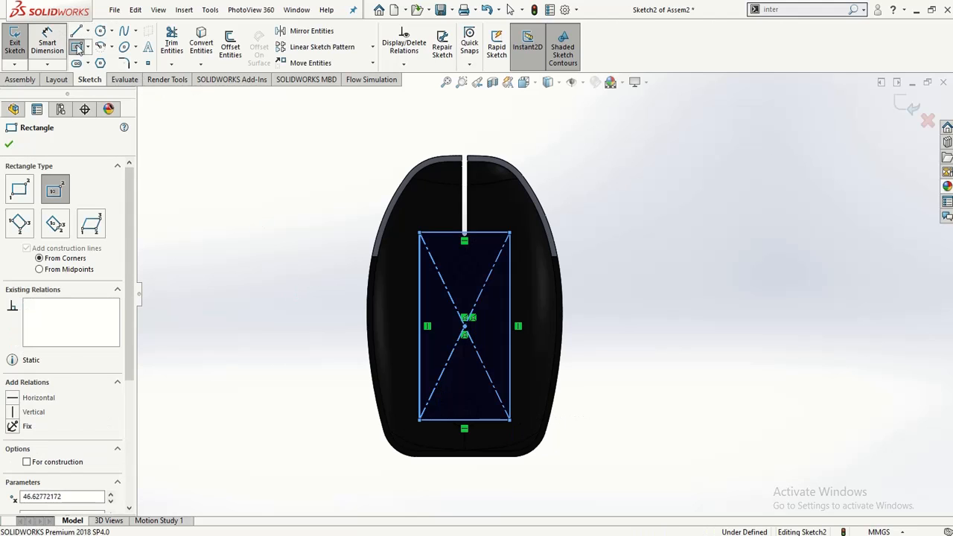
- Dimension the rectangle's width at 32 mm
left_click(47, 41)
left_click(445, 232)
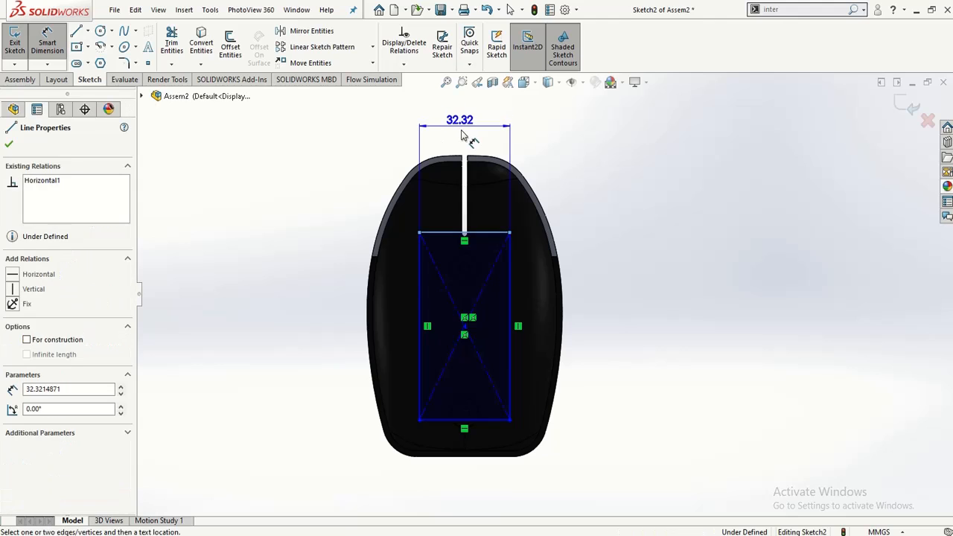
left_click(461, 136)
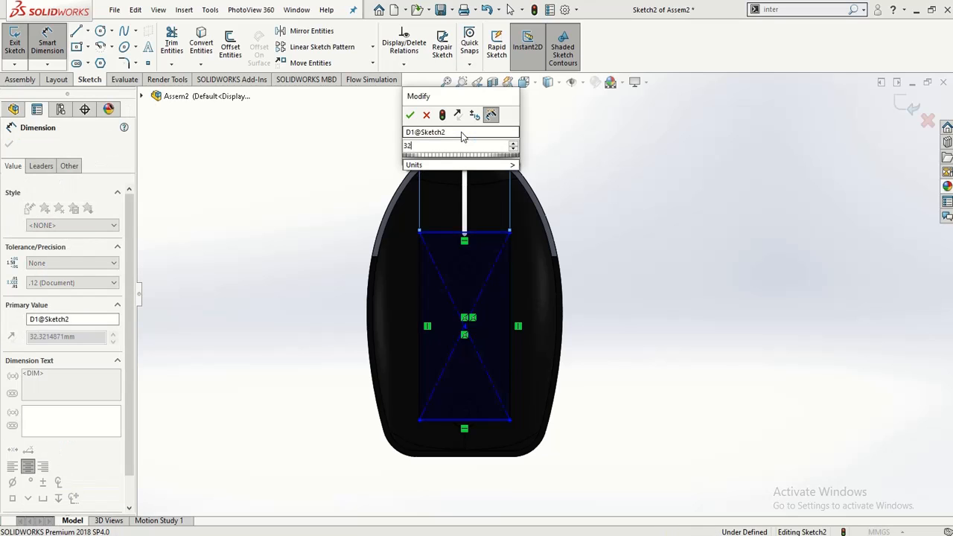
key("Return")
key("Return")
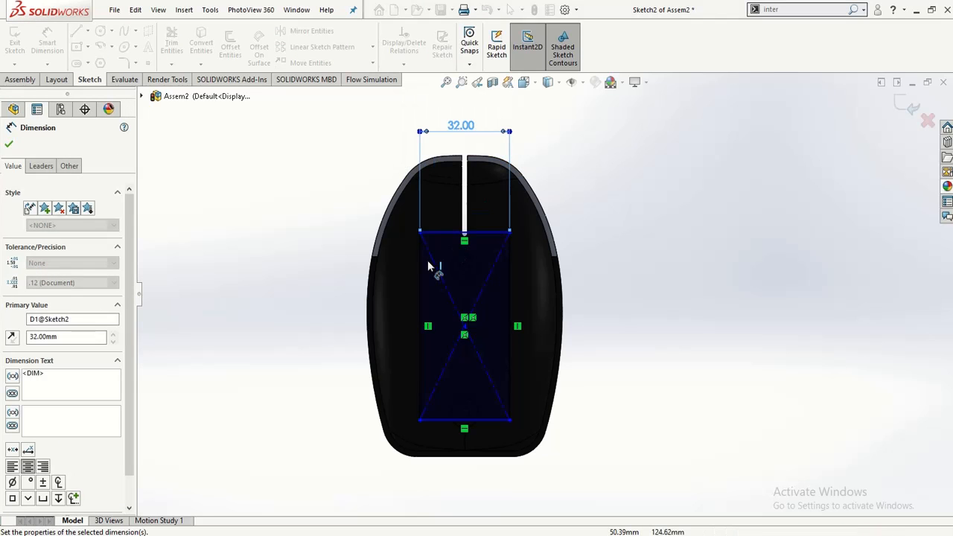
- Dimension the rectangle's height along its long side at 85 mm
left_click(420, 278)
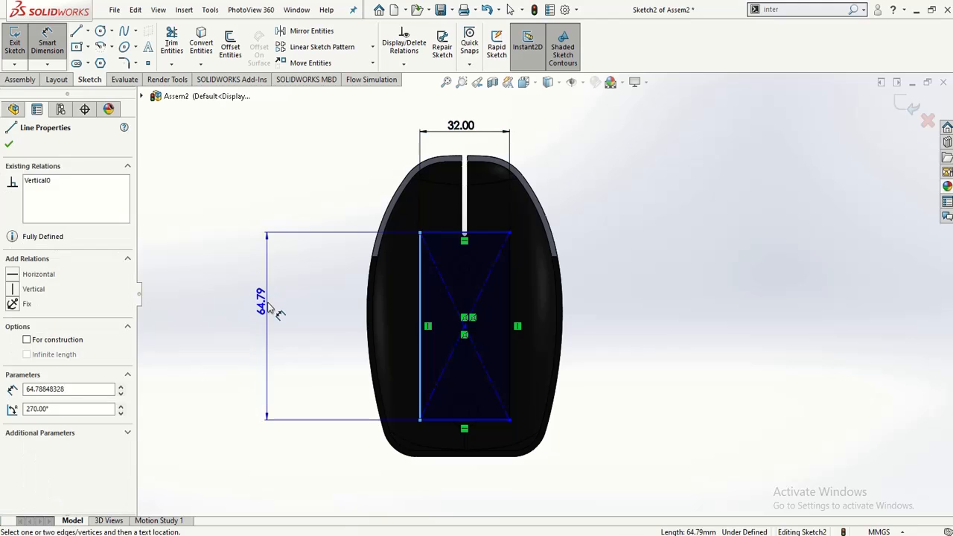
left_click(268, 309)
type("85")
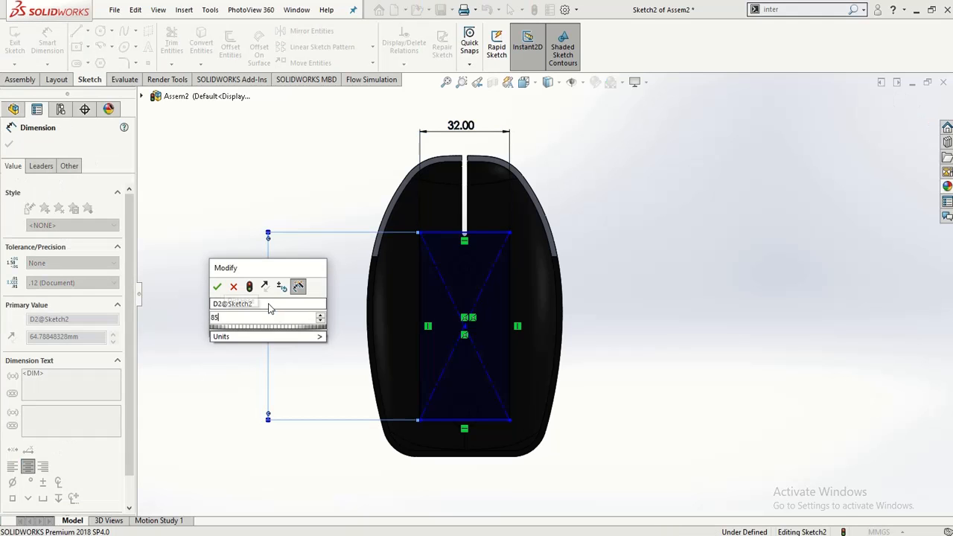
key("Return")
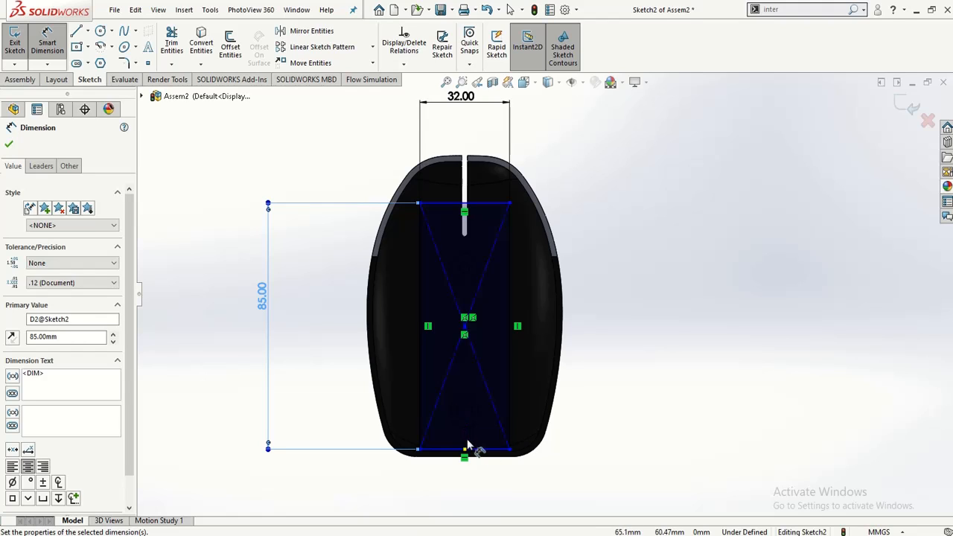
left_click(342, 534)
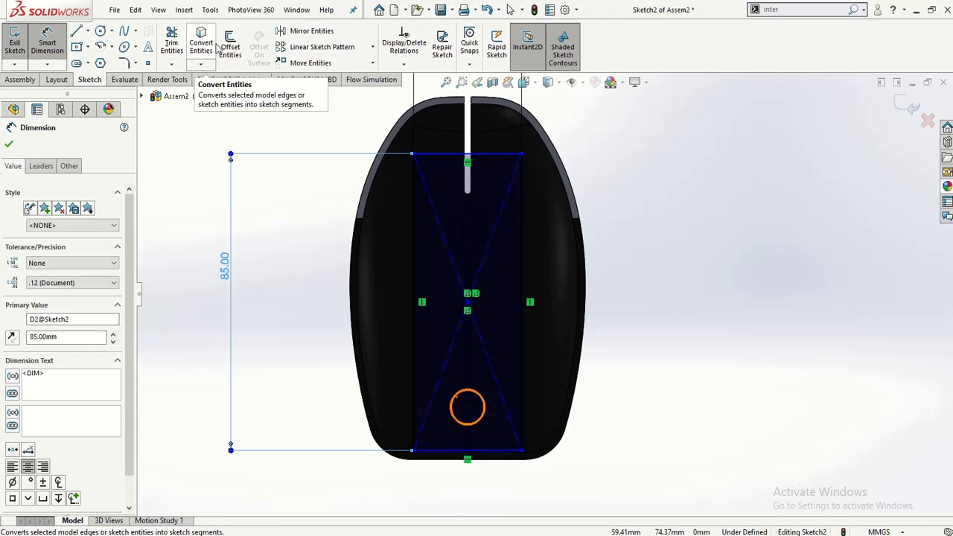
- Convert the circular hole edges of both Upper Part screw bosses into sketch entities inside the rectangle
left_click(468, 406)
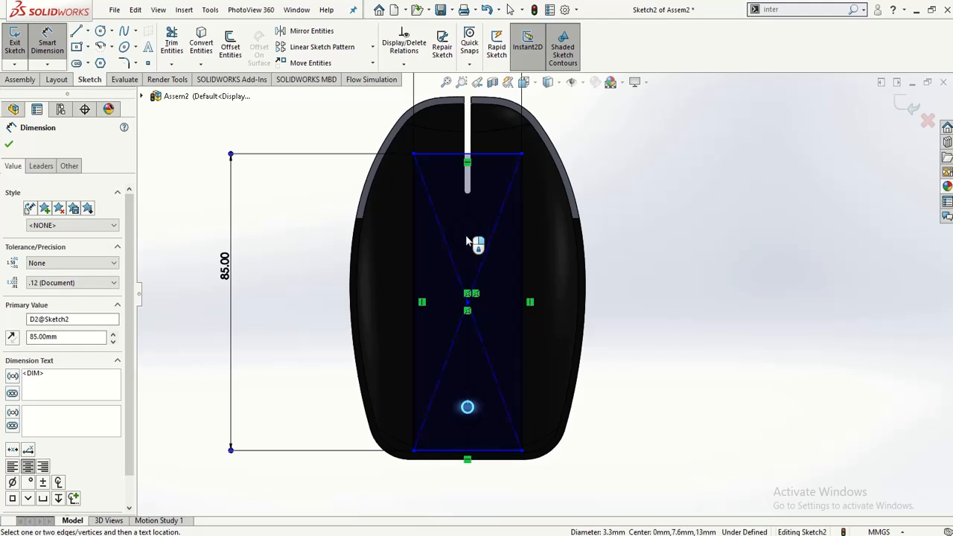
scroll(477, 241, "down", 3)
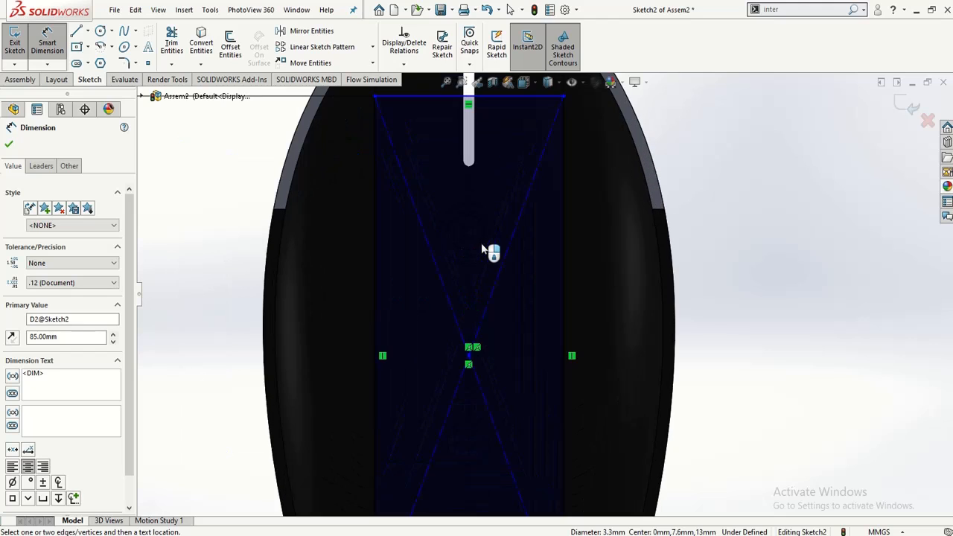
left_click(472, 232)
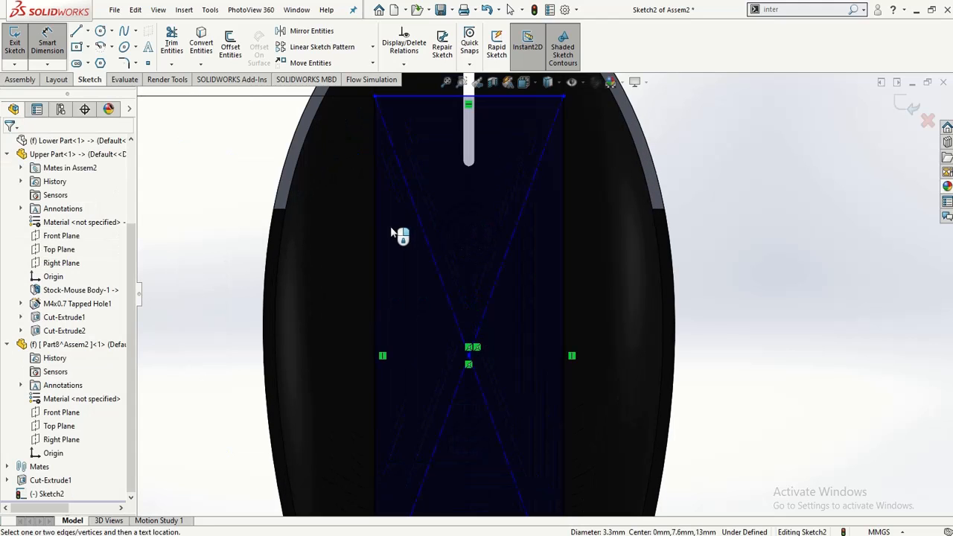
key("f")
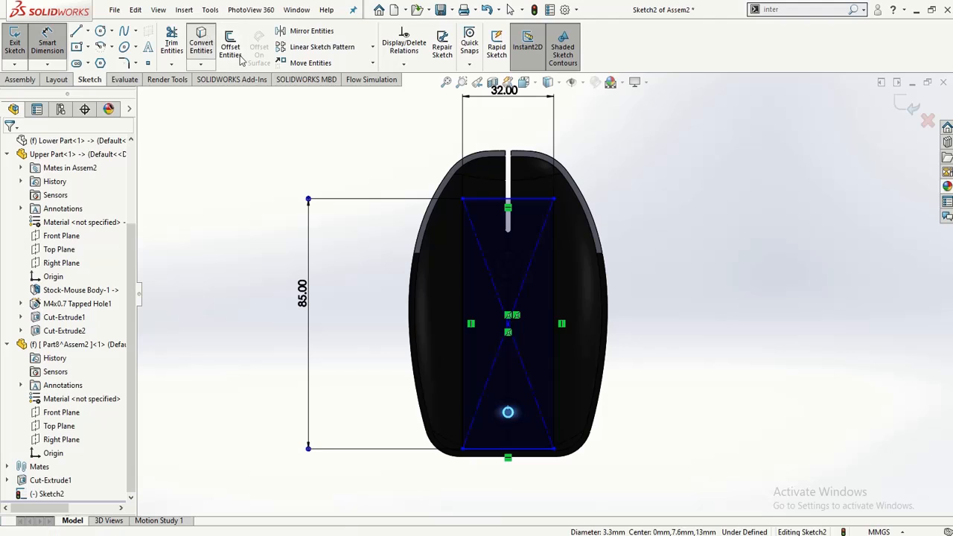
key("Escape")
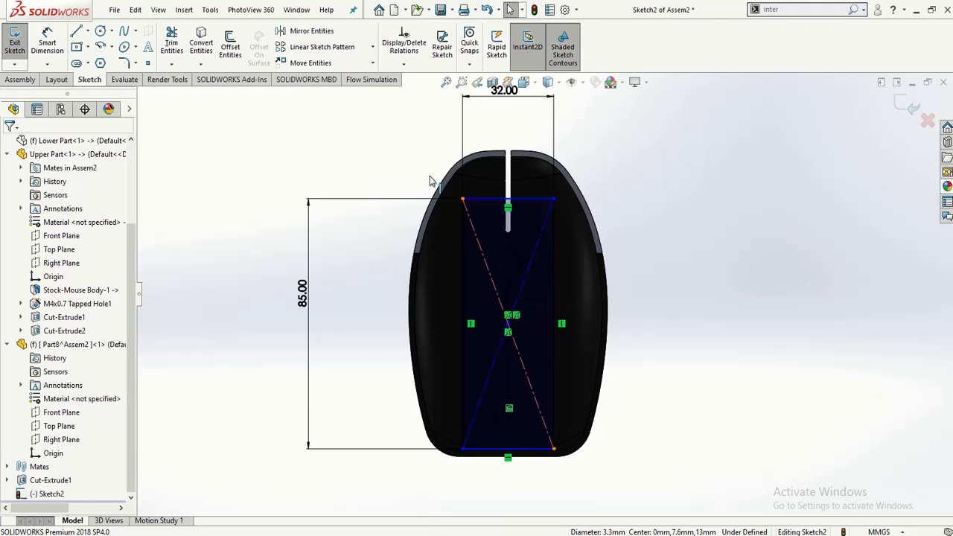
left_click(201, 45)
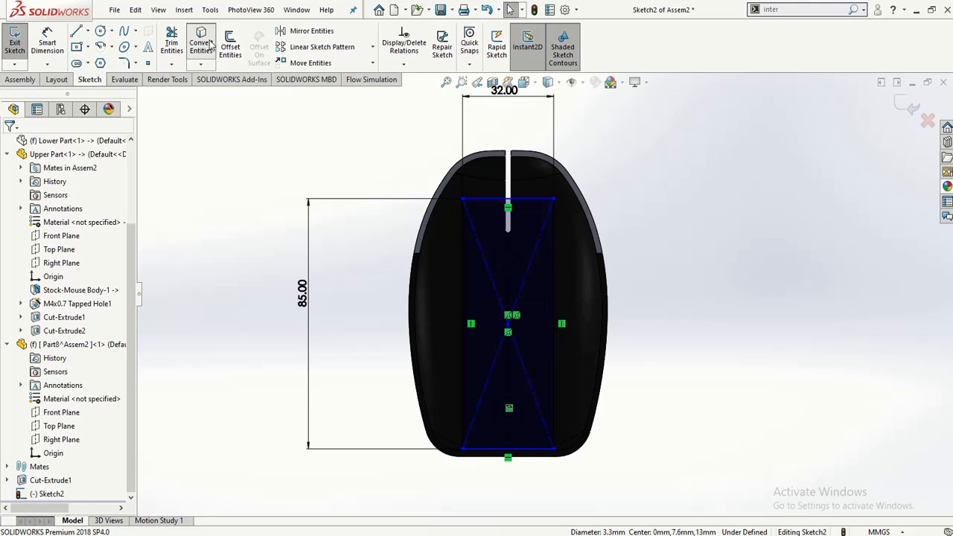
left_click(510, 267)
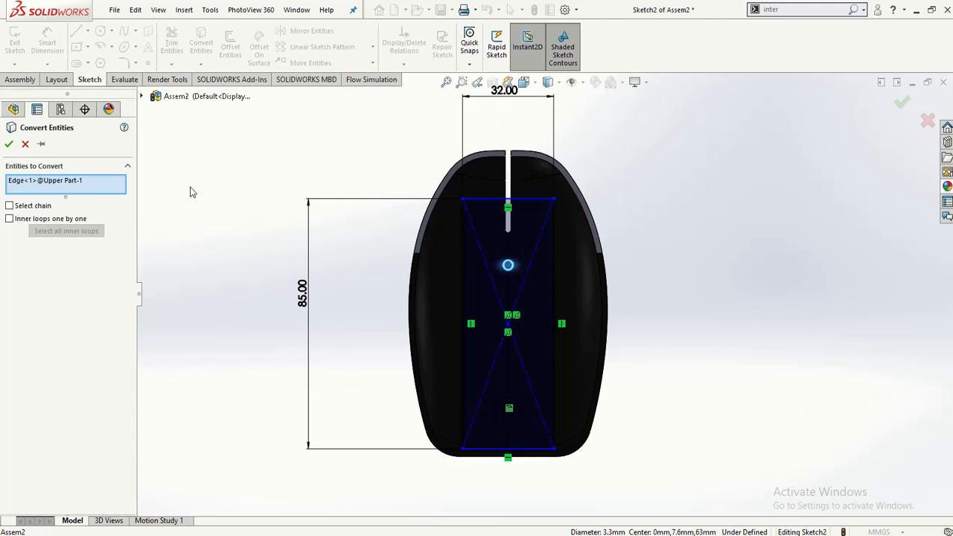
left_click(14, 145)
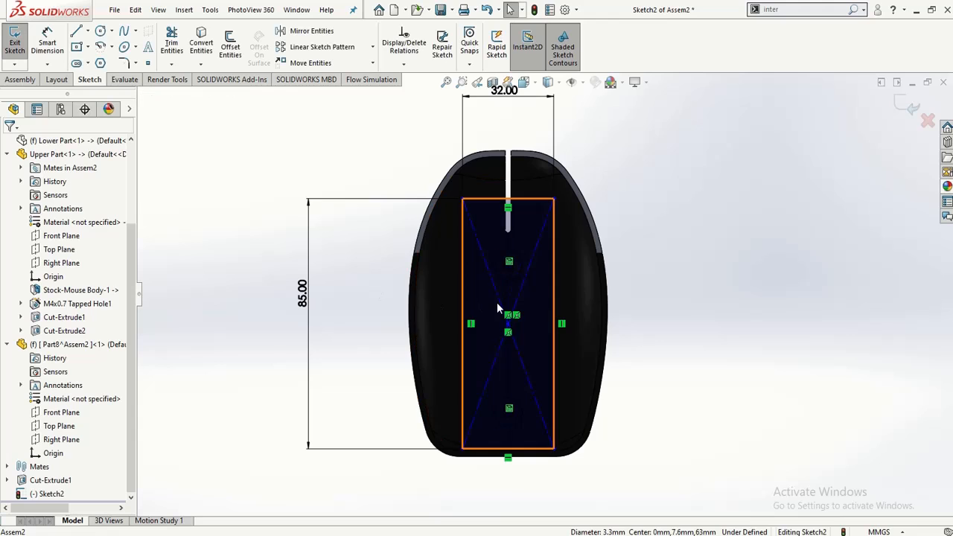
- Dimension the distance from the rear boss hole's centre to the rectangle's rear edge at 7 mm
scroll(496, 302, "down", 5)
mouse_move(521, 291)
middle_mouse_down()
mouse_move(495, 274)
mouse_move(481, 283)
mouse_move(484, 436)
mouse_move(510, 380)
mouse_move(513, 334)
mouse_move(513, 399)
mouse_move(519, 384)
mouse_move(513, 345)
middle_mouse_up()
scroll(476, 279, "up", 1)
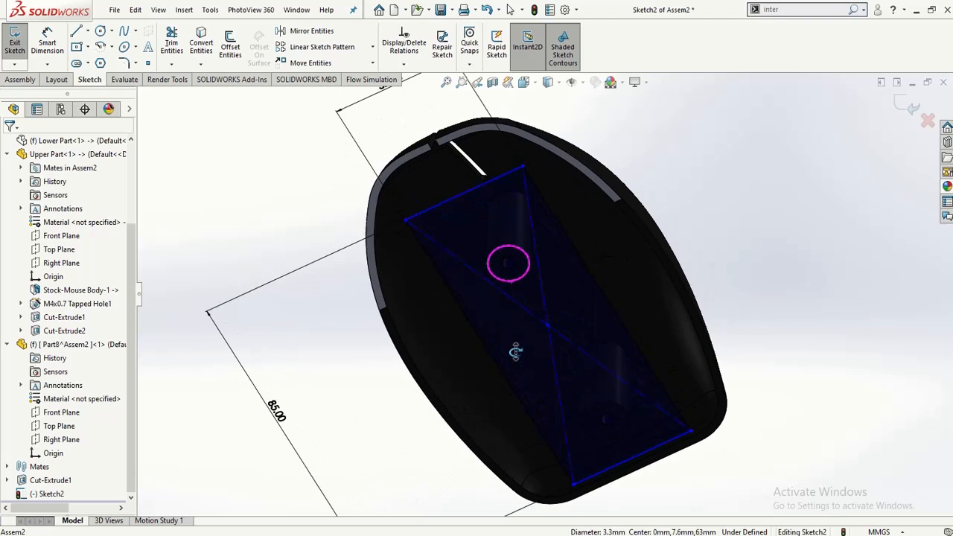
scroll(511, 261, "down", 2)
scroll(509, 266, "up", 2)
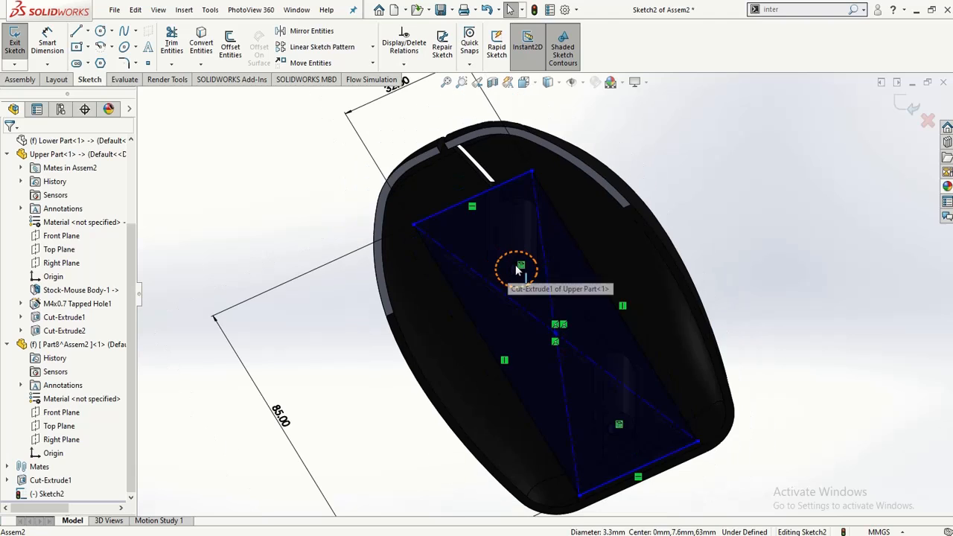
mouse_move(513, 268)
middle_mouse_down()
mouse_move(467, 371)
mouse_move(466, 312)
mouse_move(502, 278)
mouse_move(513, 246)
mouse_move(574, 238)
mouse_move(546, 234)
mouse_move(537, 357)
middle_mouse_up()
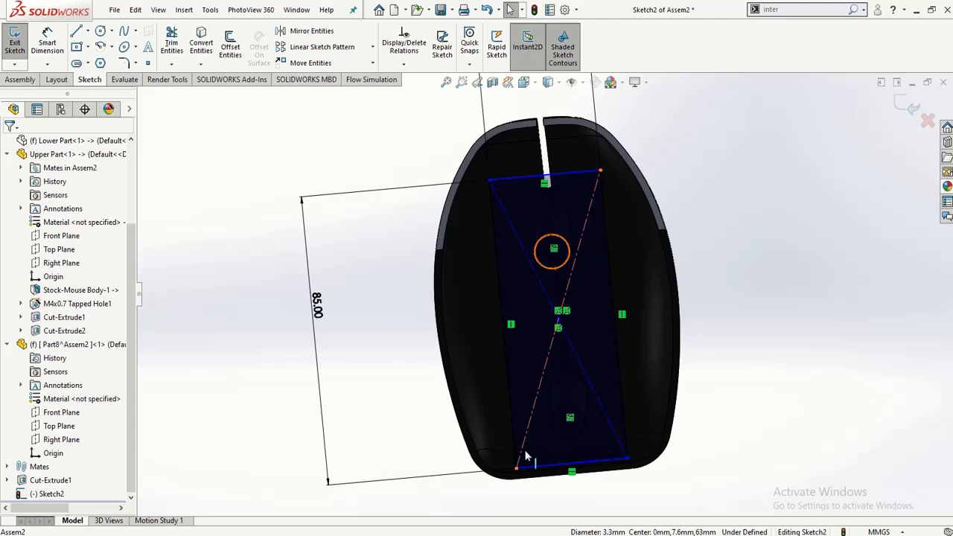
left_click(569, 417)
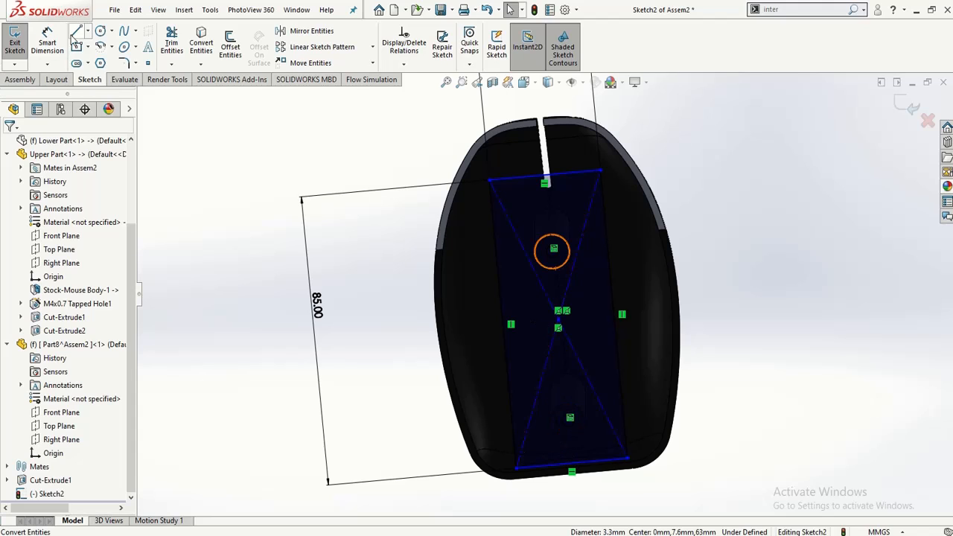
left_click(47, 41)
scroll(576, 448, "down", 4)
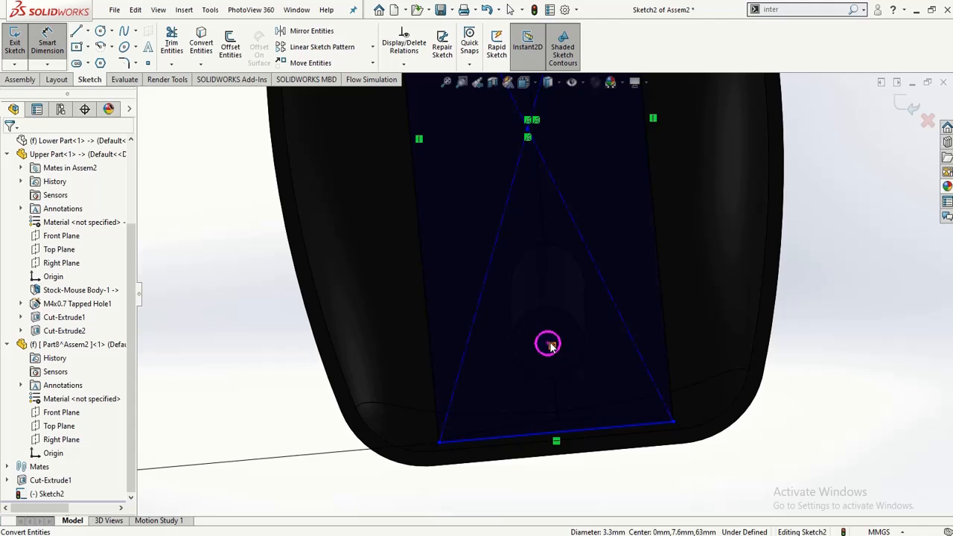
left_click(549, 346)
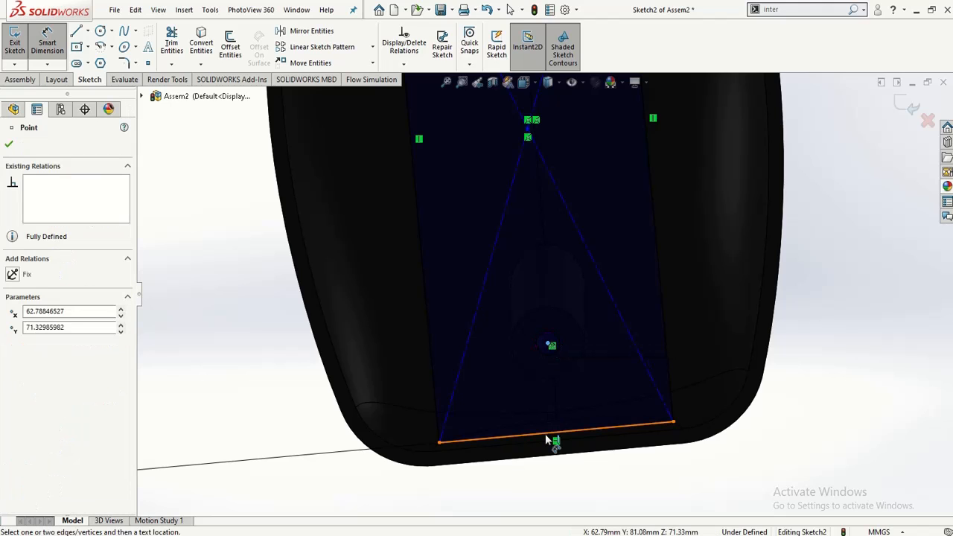
left_click(548, 441)
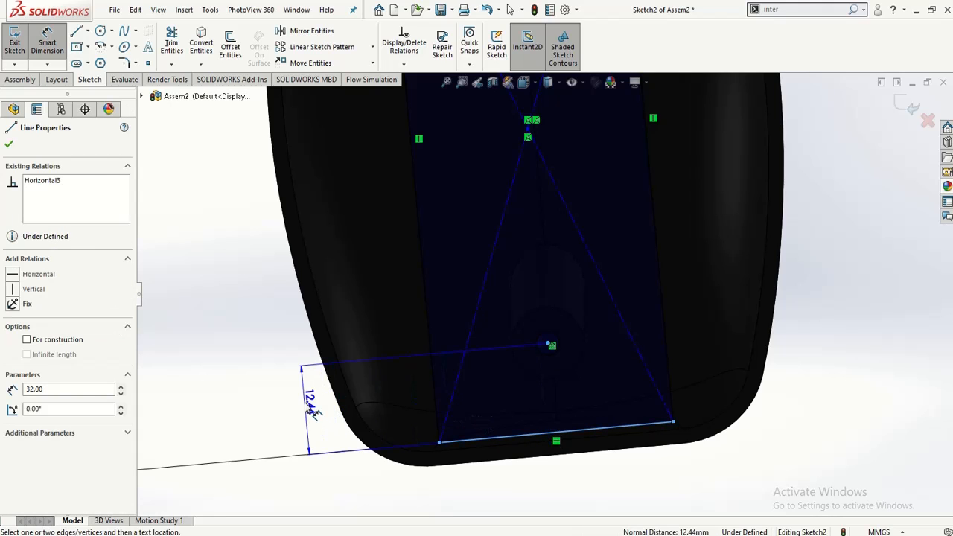
left_click(309, 406)
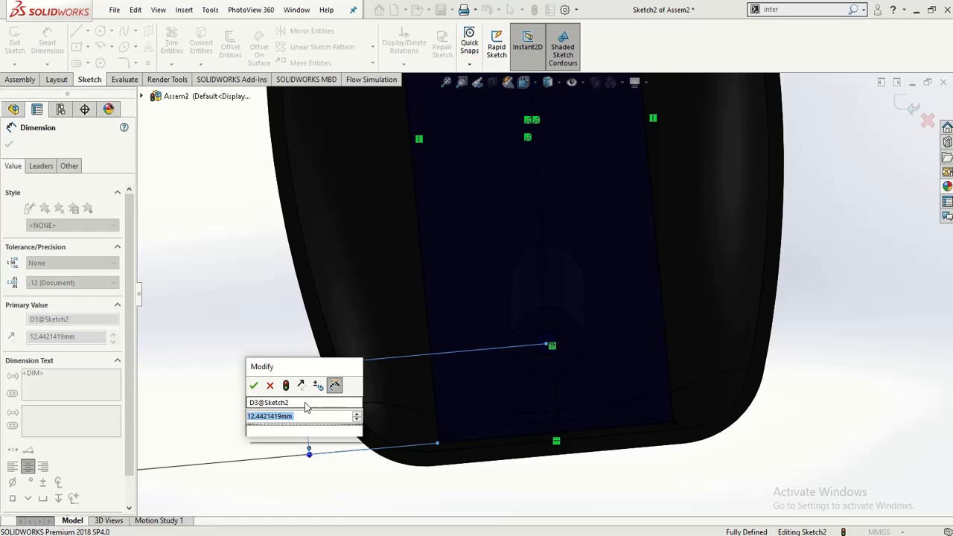
type("7")
key("Return")
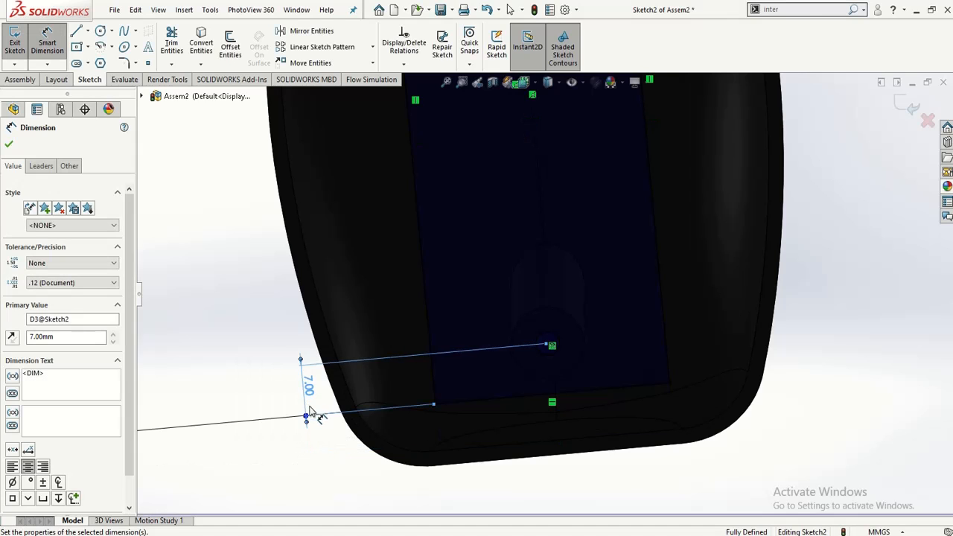
- Exit the board sketch and try to move it from the assembly level into the newly inserted part
scroll(315, 412, "up", 5)
scroll(506, 177, "down", 2)
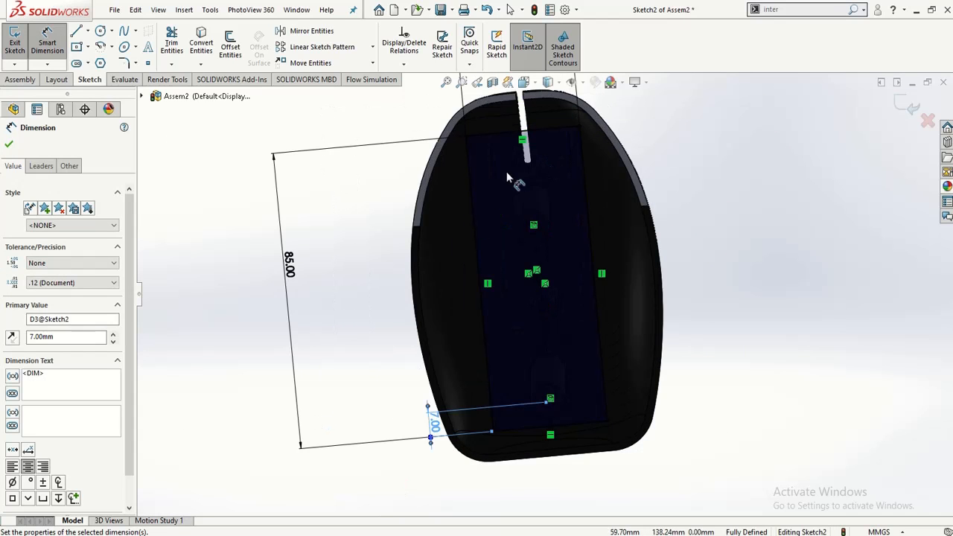
scroll(456, 232, "up", 2)
left_click(47, 45)
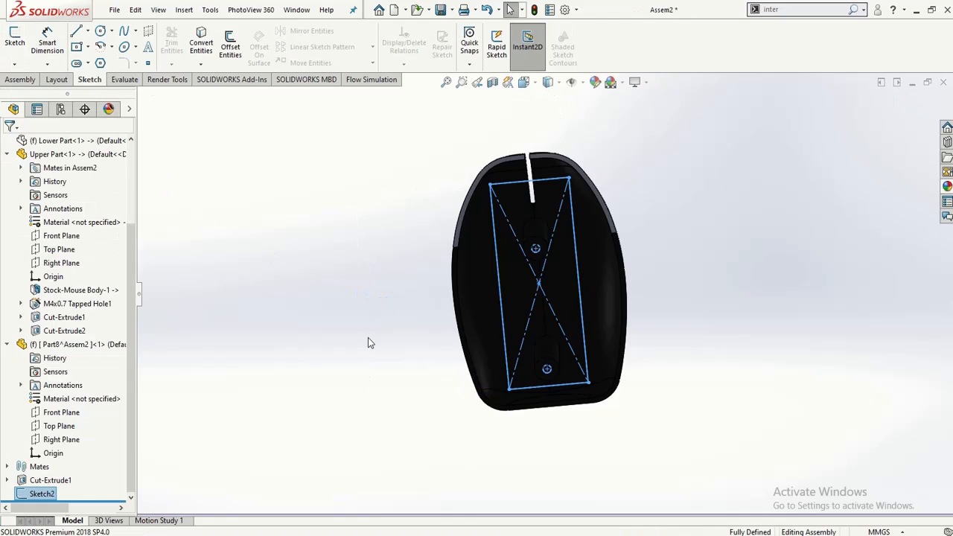
scroll(430, 302, "up", 1)
middle_click_drag(430, 302, 340, 430)
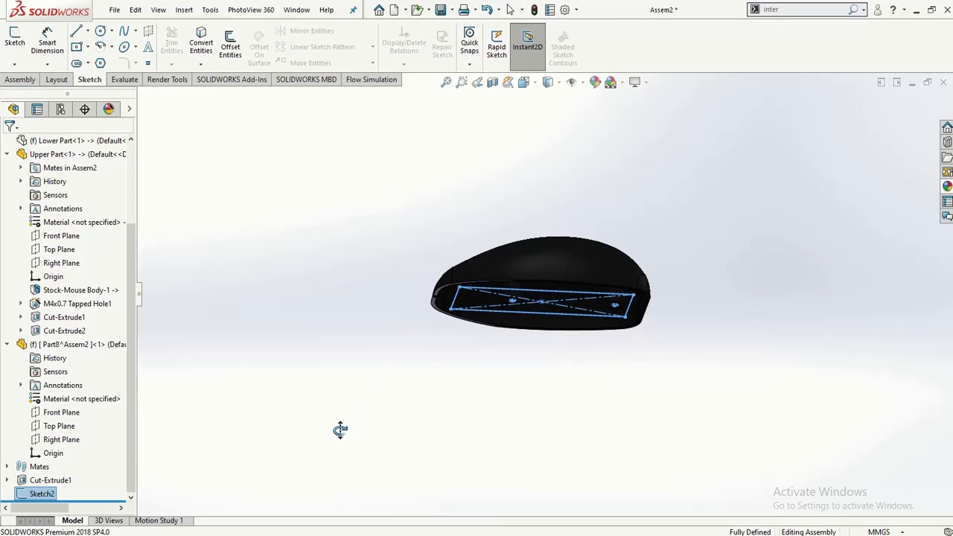
left_click(20, 80)
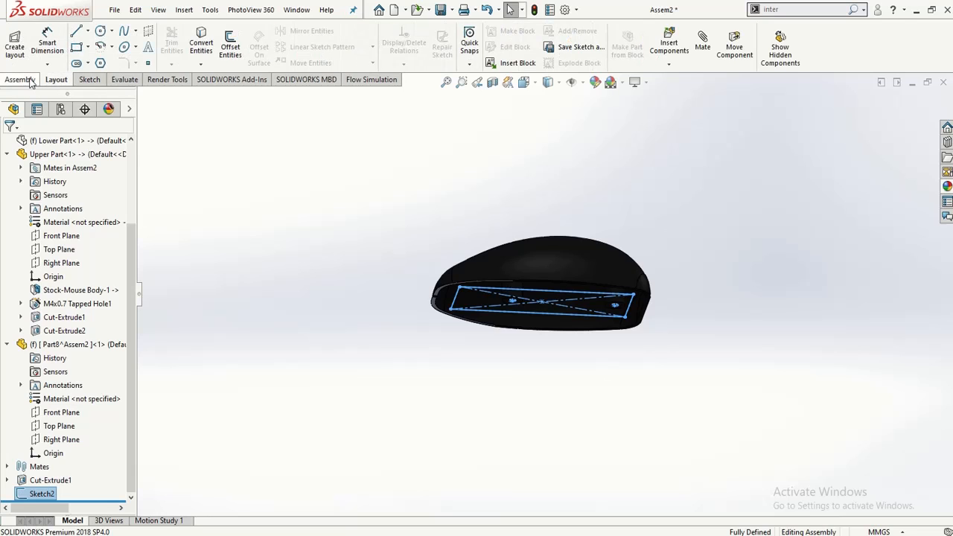
left_click(90, 79)
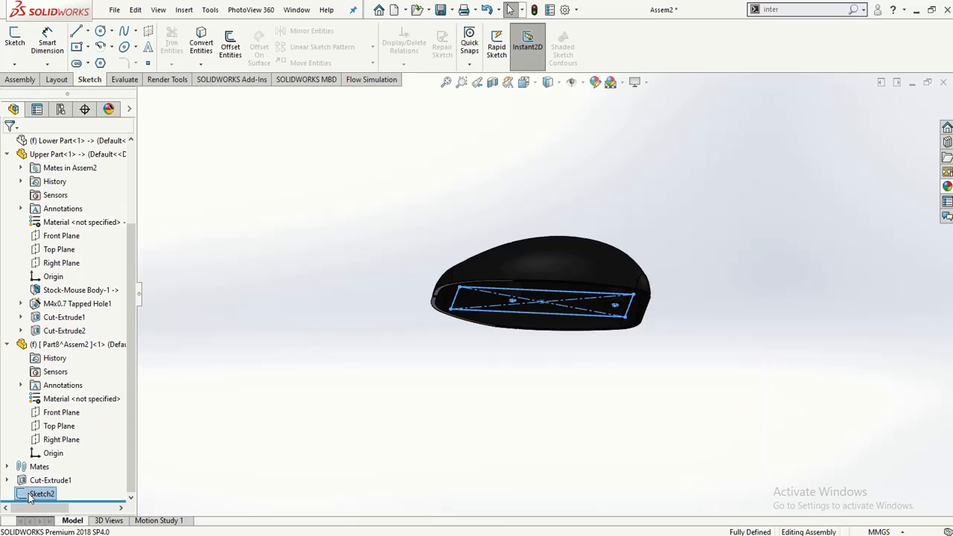
mouse_move(33, 494)
left_mouse_down()
mouse_move(63, 424)
mouse_move(64, 443)
left_mouse_up()
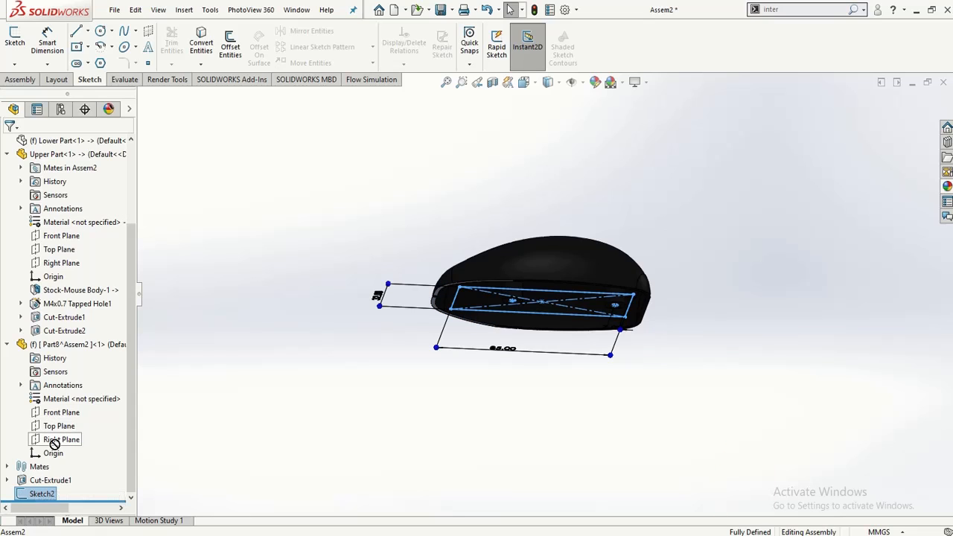
- Delete the assembly-level board sketch and the empty newly inserted part from the assembly
right_click(25, 493)
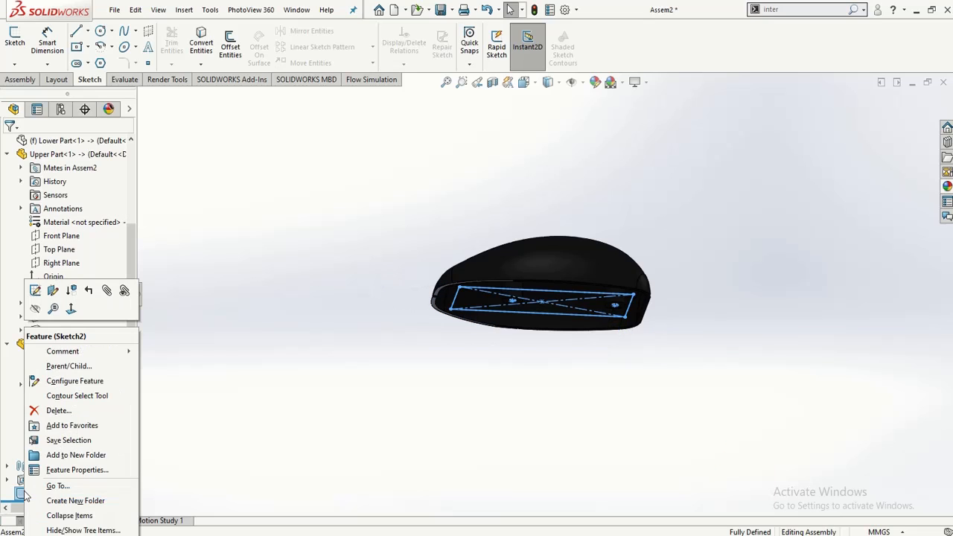
left_click(57, 410)
left_click(539, 214)
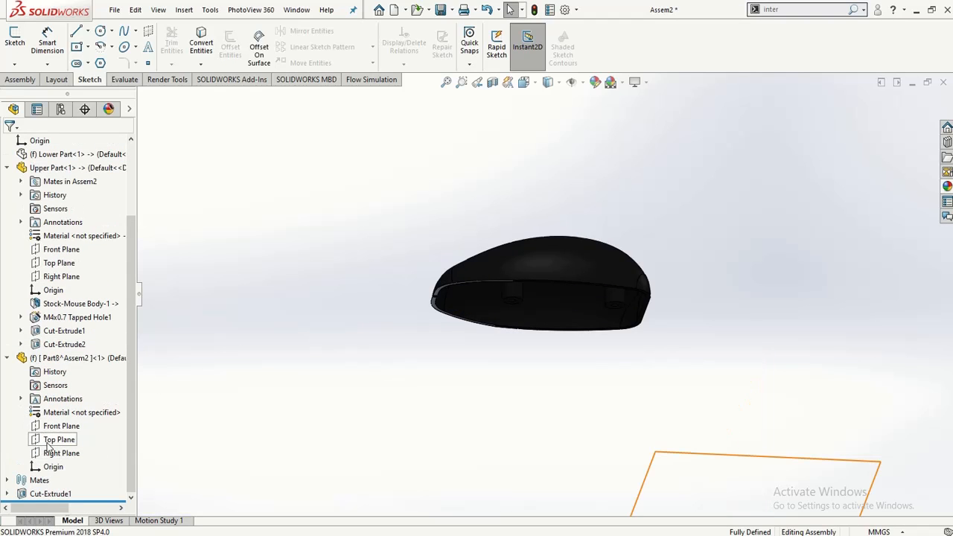
left_click(38, 360)
right_click(37, 364)
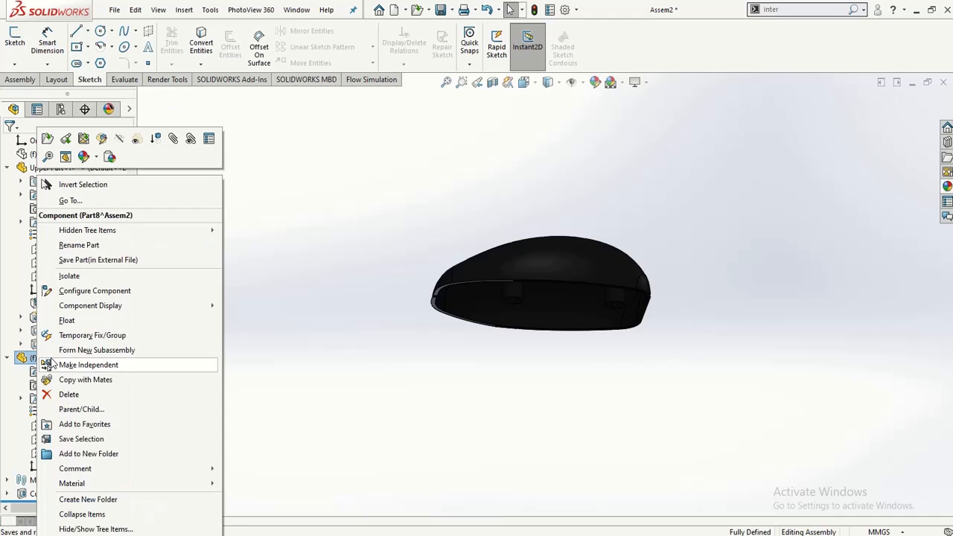
left_click(75, 393)
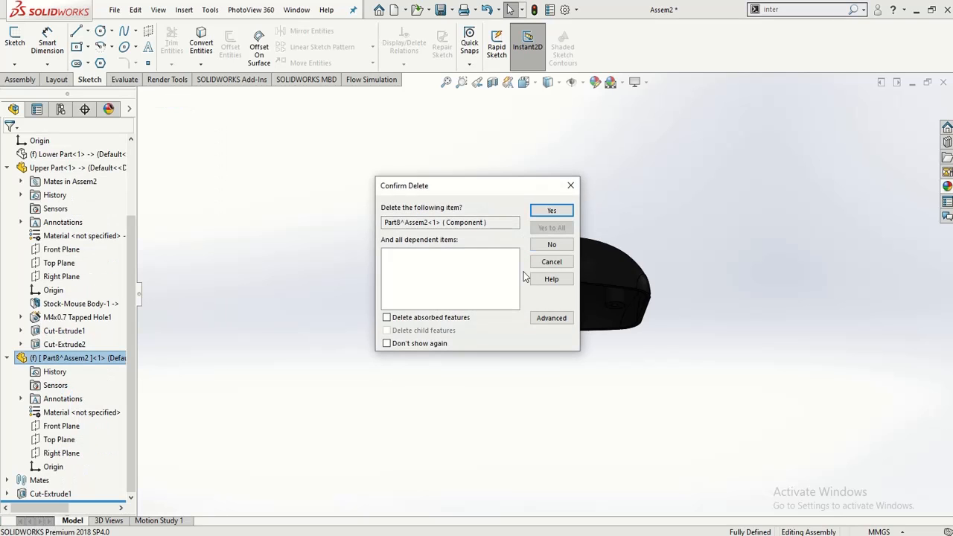
left_click(552, 211)
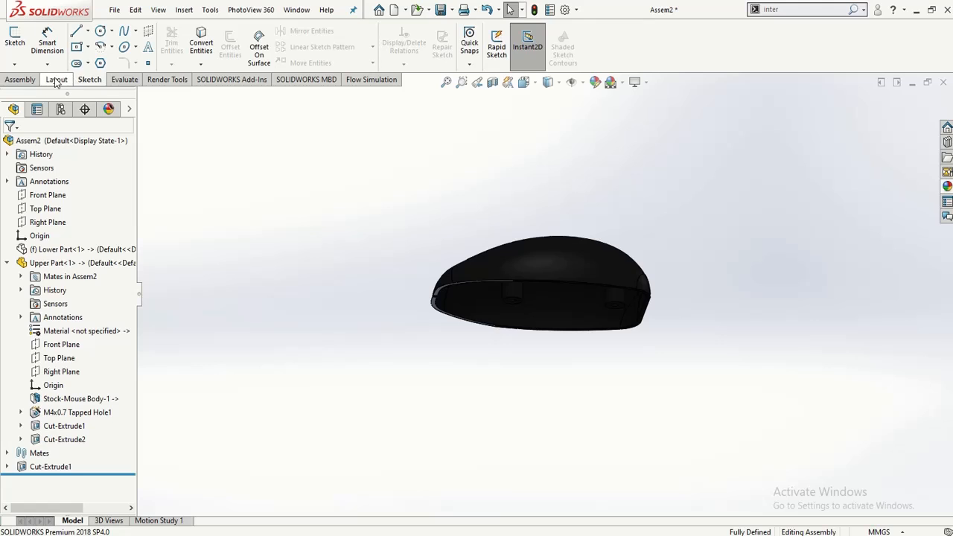
- Insert a new part into the assembly and place it on the end face of the Upper Part's front screw boss
left_click(22, 80)
left_click(66, 64)
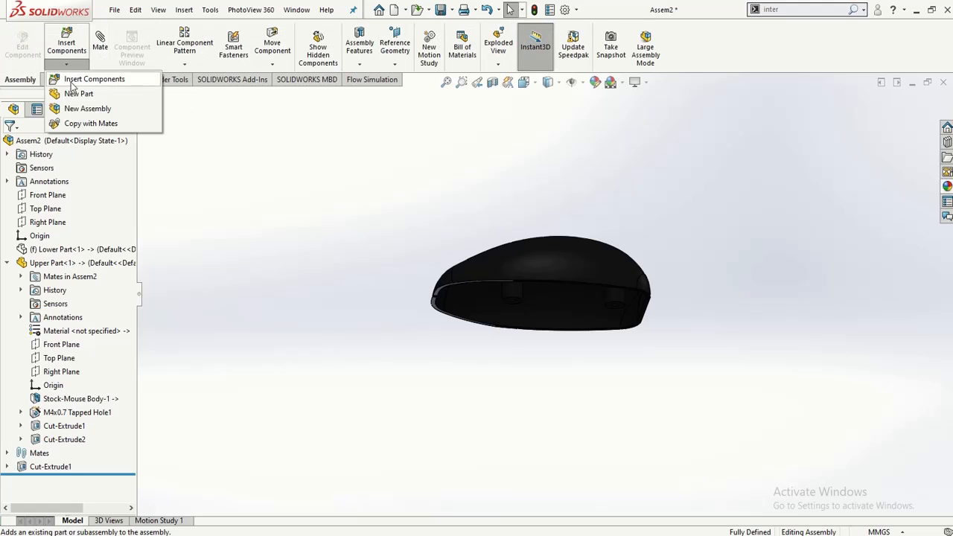
left_click(74, 95)
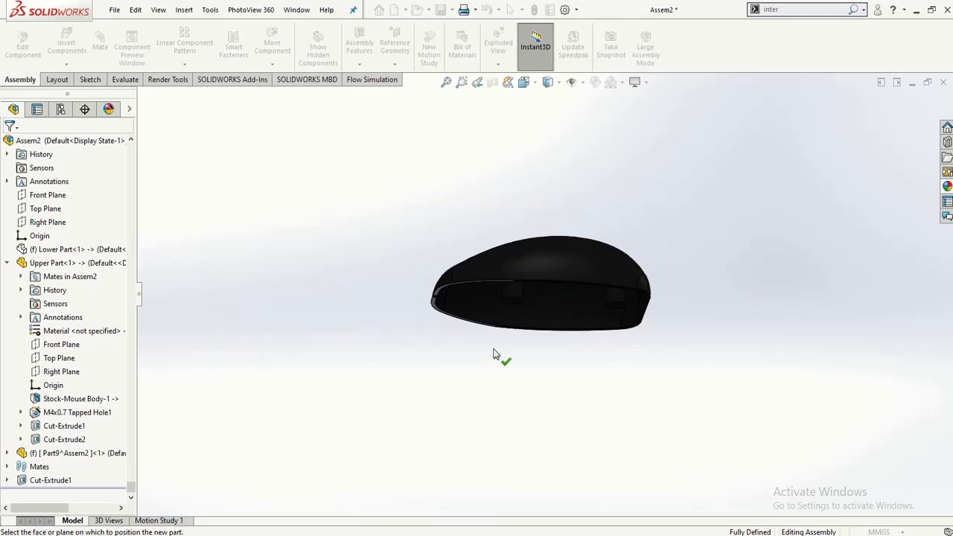
middle_click_drag(495, 361, 484, 241)
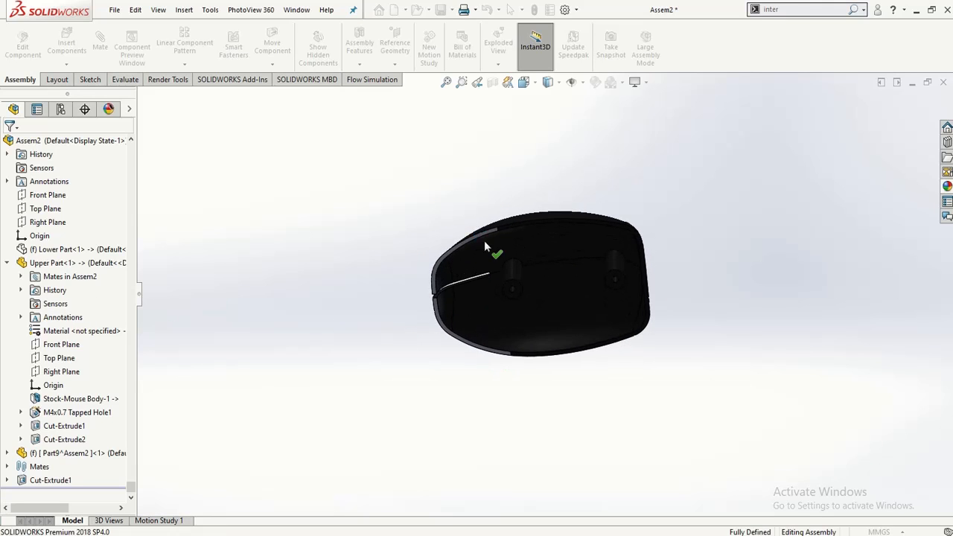
scroll(516, 296, "down", 2)
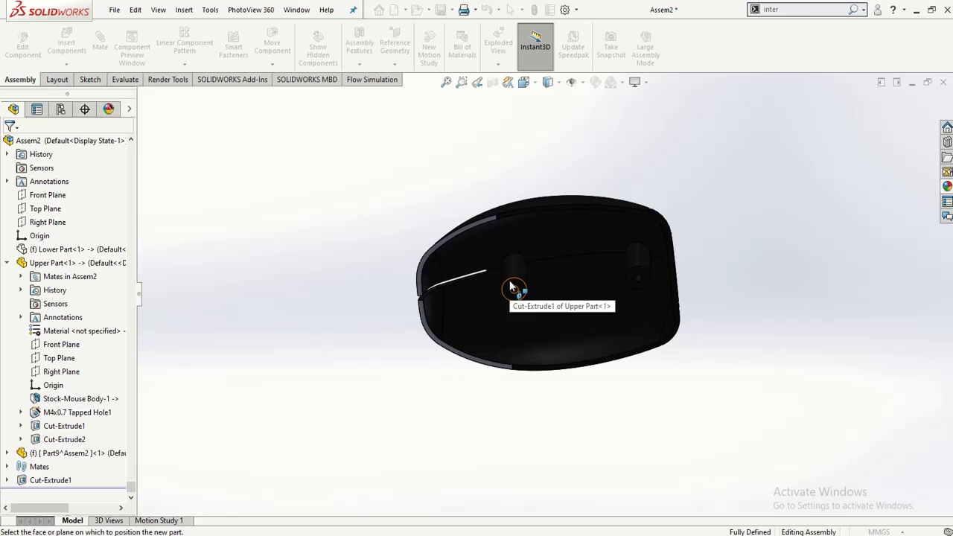
left_click(512, 287)
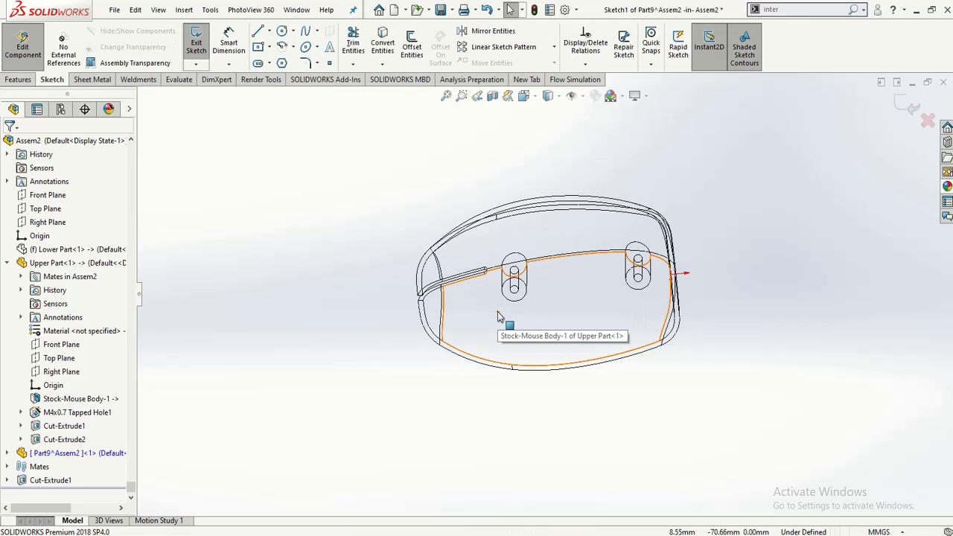
middle_click_drag(406, 390, 408, 440)
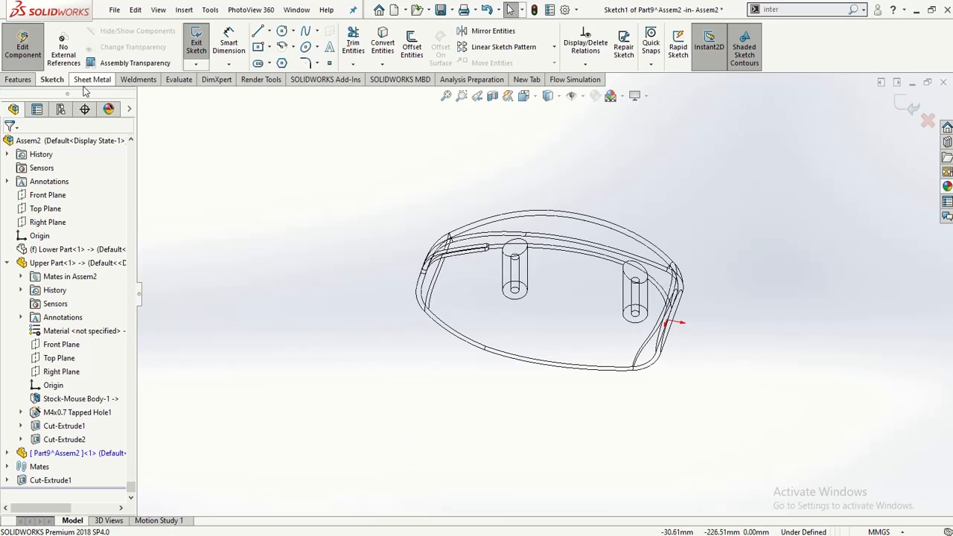
middle_click_drag(421, 390, 459, 371)
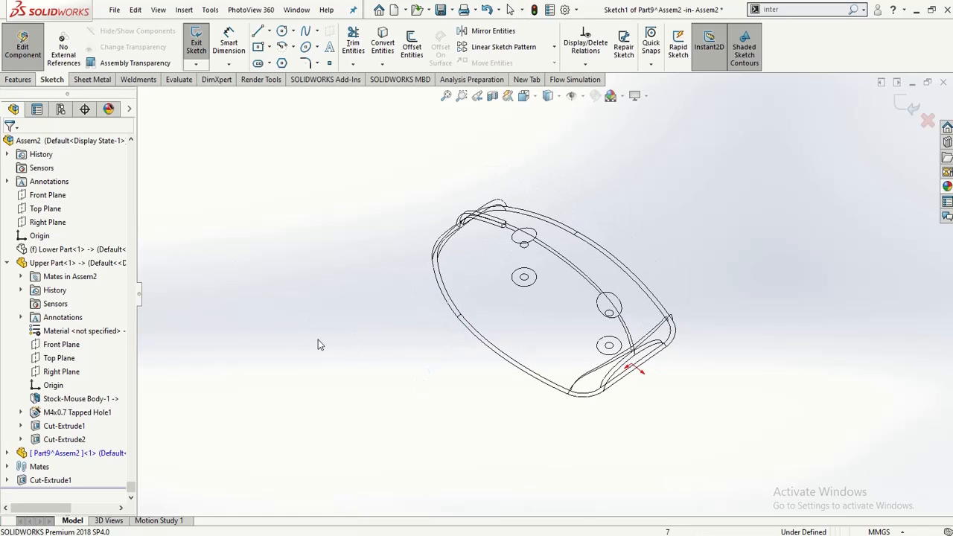
left_click(40, 455)
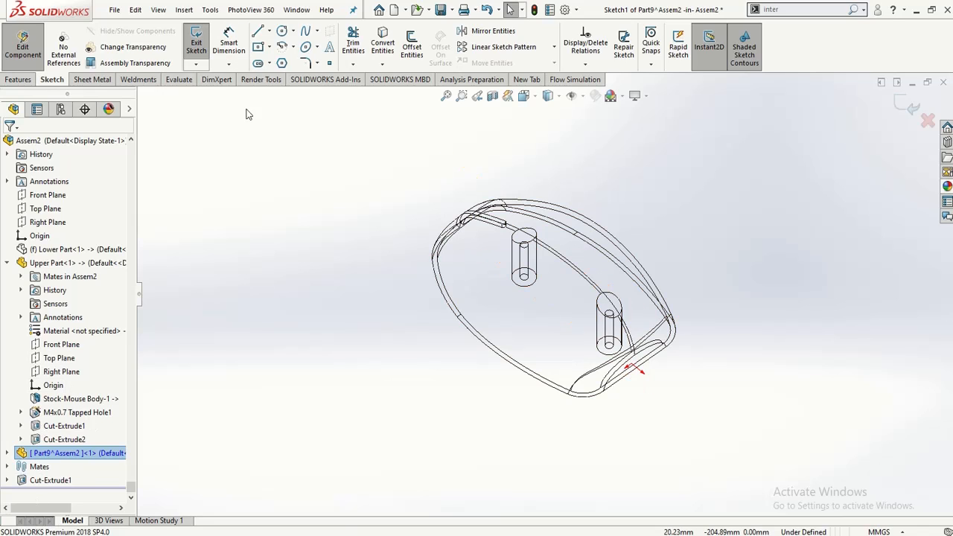
right_click(109, 460)
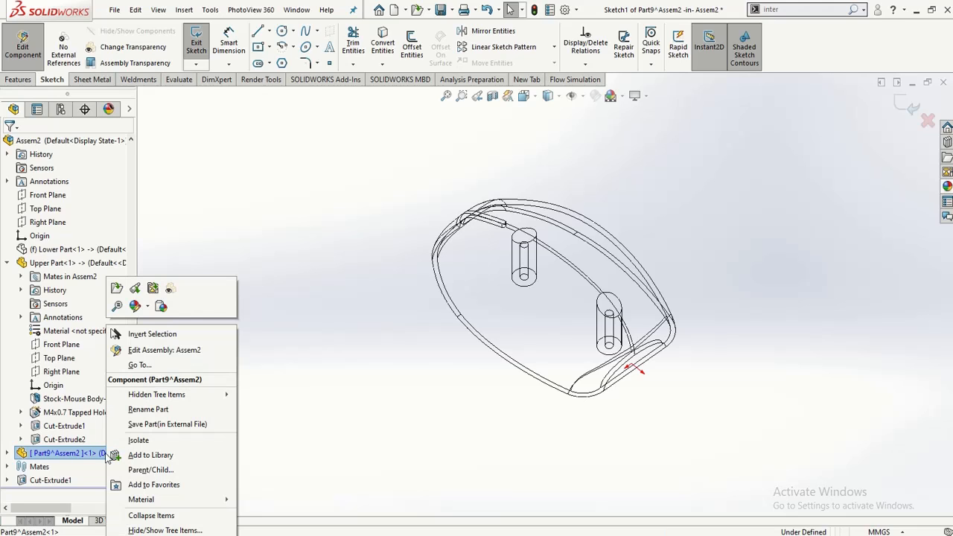
left_click(263, 342)
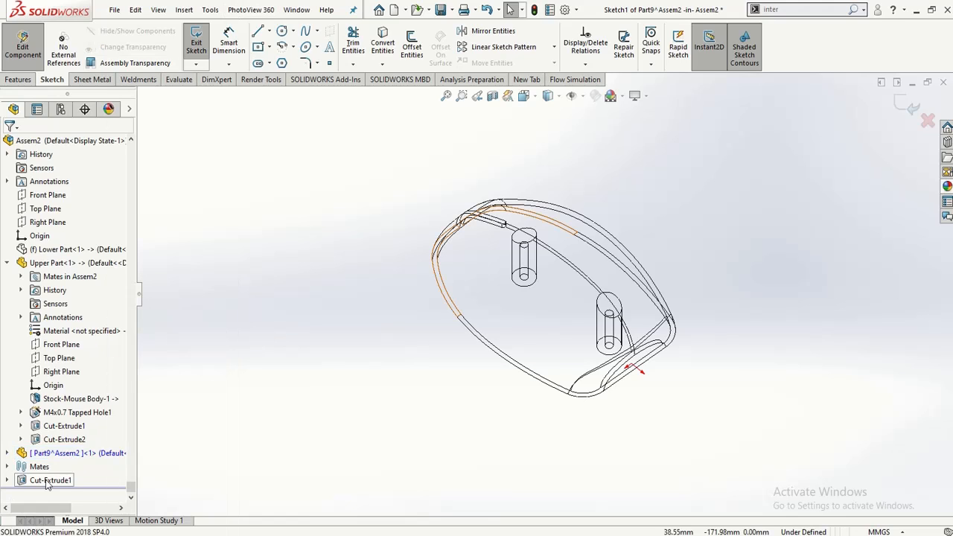
middle_click_drag(332, 401, 430, 232)
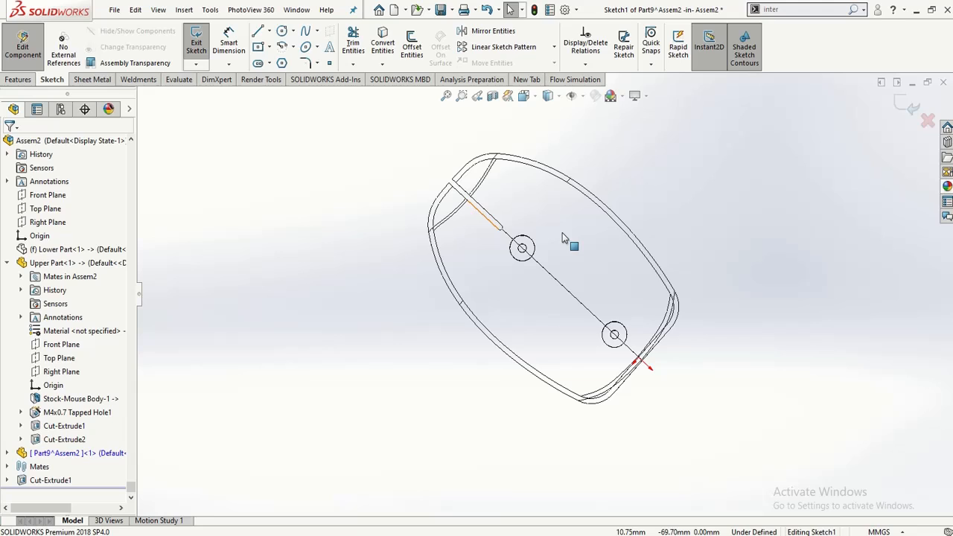
left_click(519, 250)
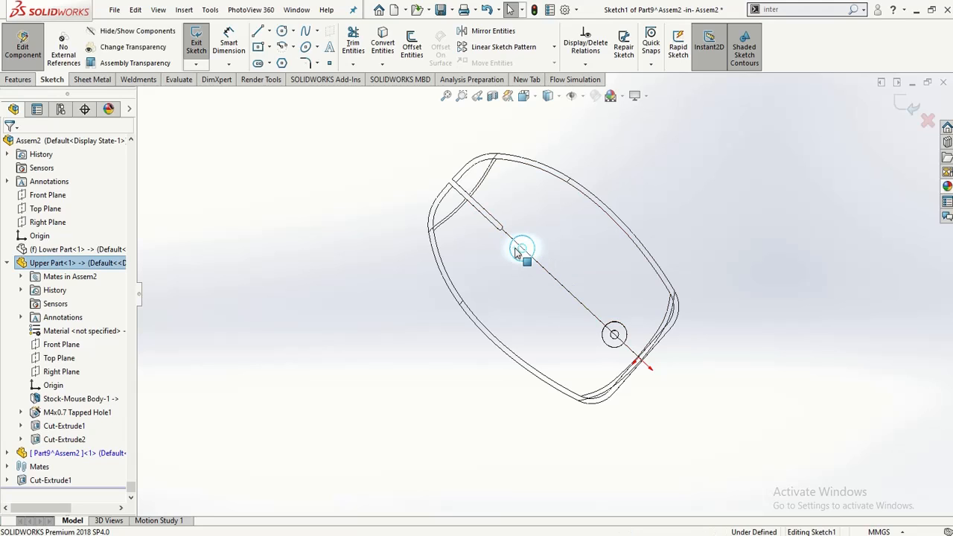
right_click(518, 252)
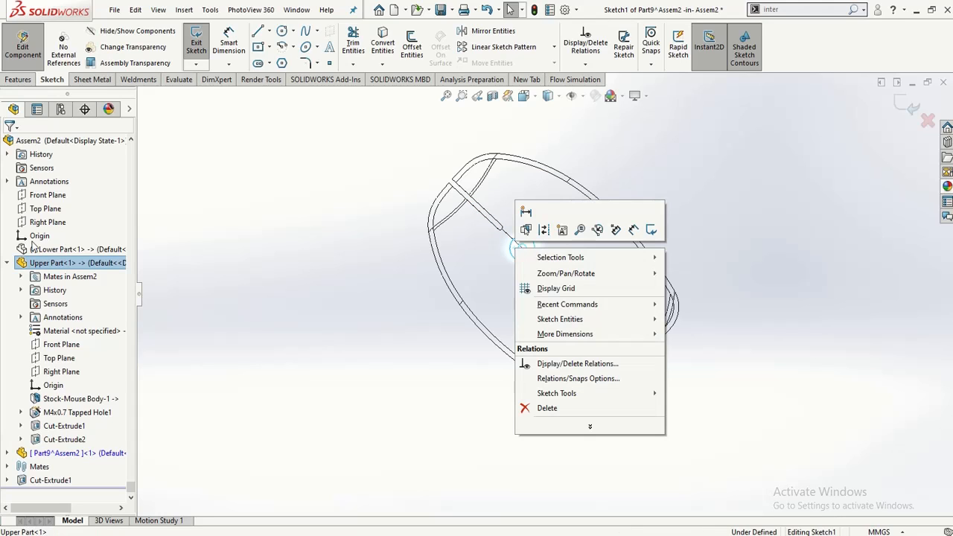
right_click(46, 263)
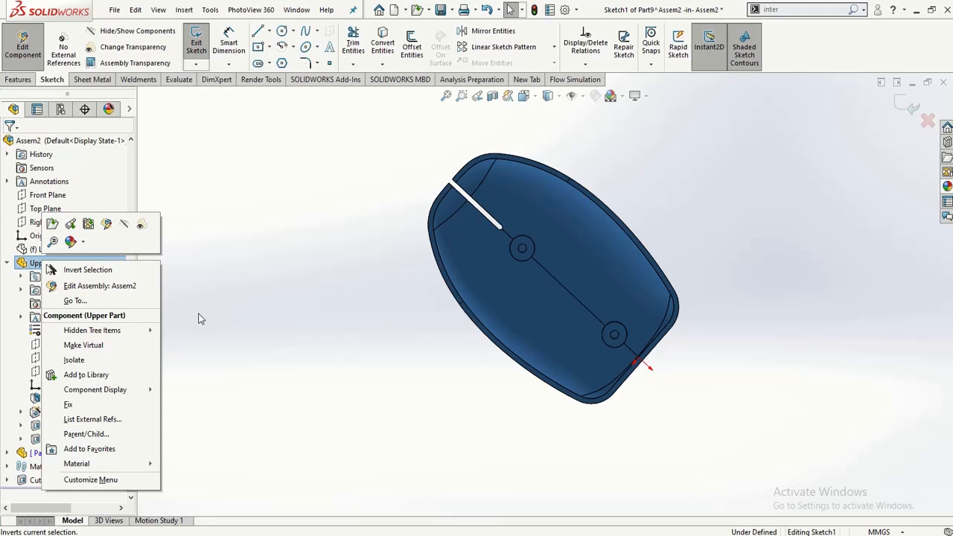
left_click(198, 318)
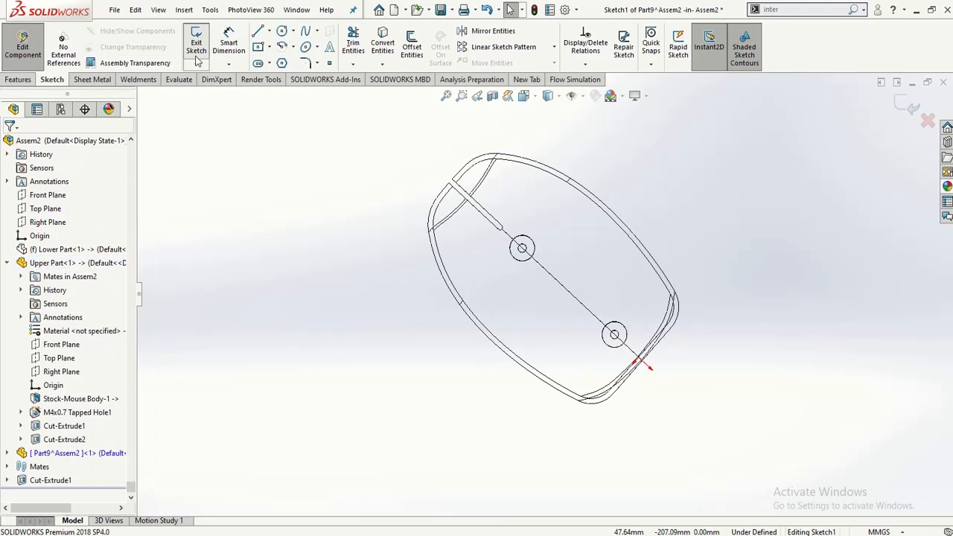
- Sketch a center rectangle about 35 mm wide and 72 mm long around both bosses, centred on the midpoint of the Upper Part's centre edge
left_click(47, 454)
left_click(7, 452)
left_click(38, 467)
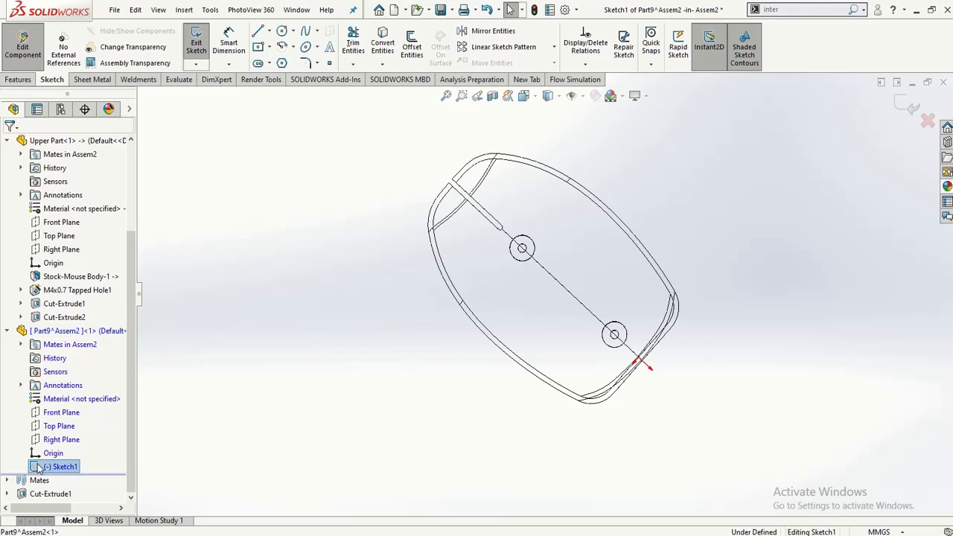
left_click(69, 448)
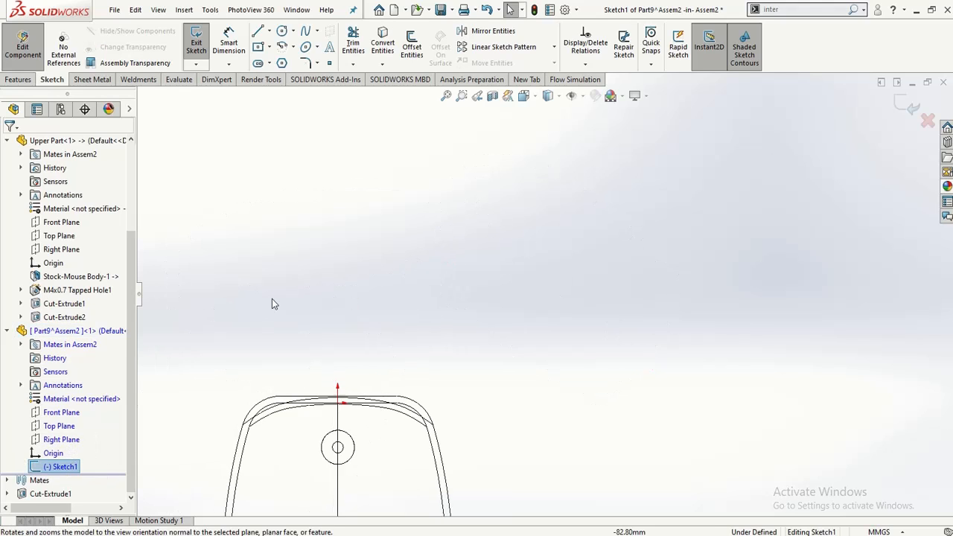
scroll(638, 309, "down", 2)
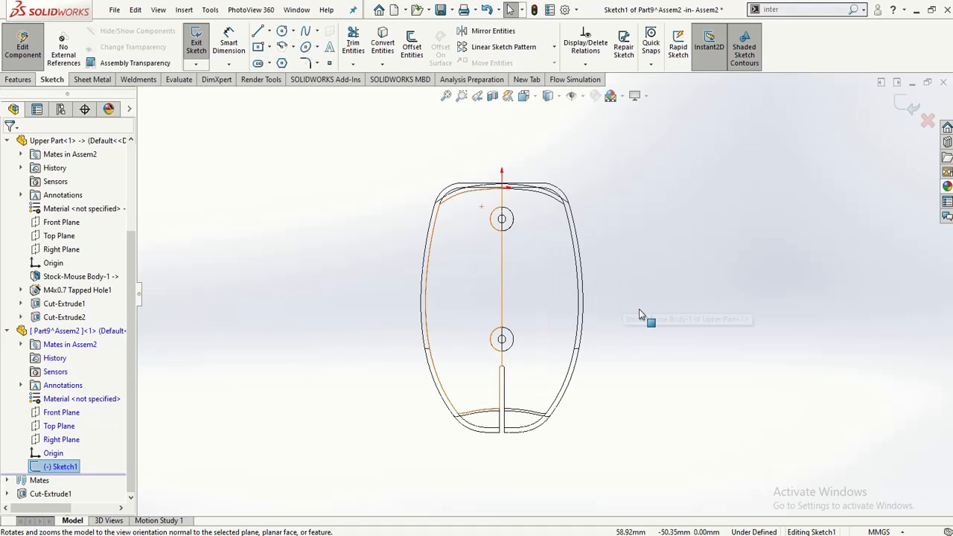
key("Escape")
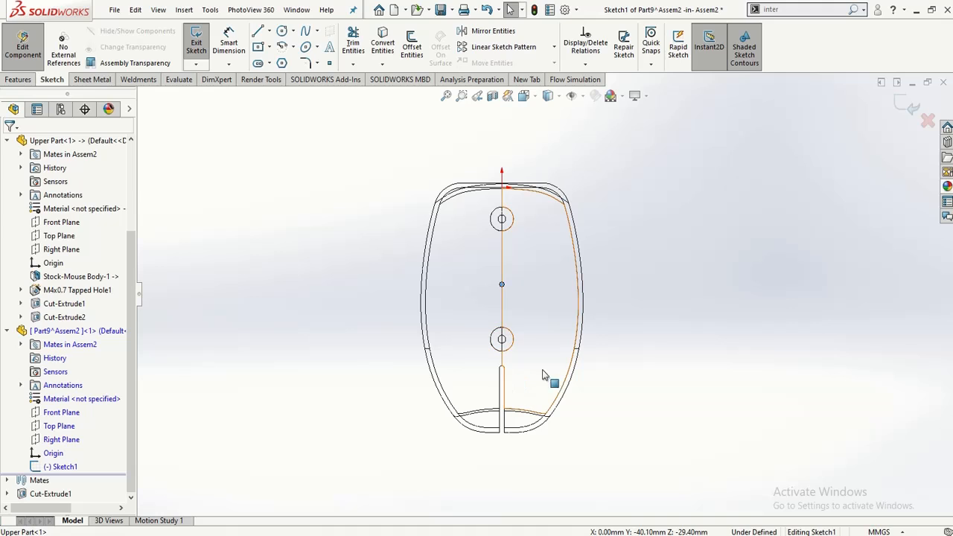
left_click(257, 47)
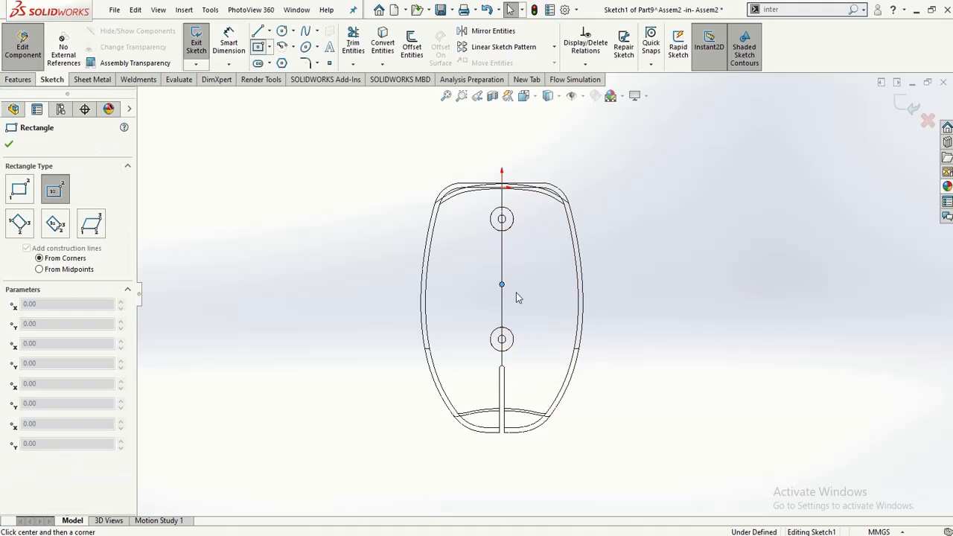
left_click(502, 285)
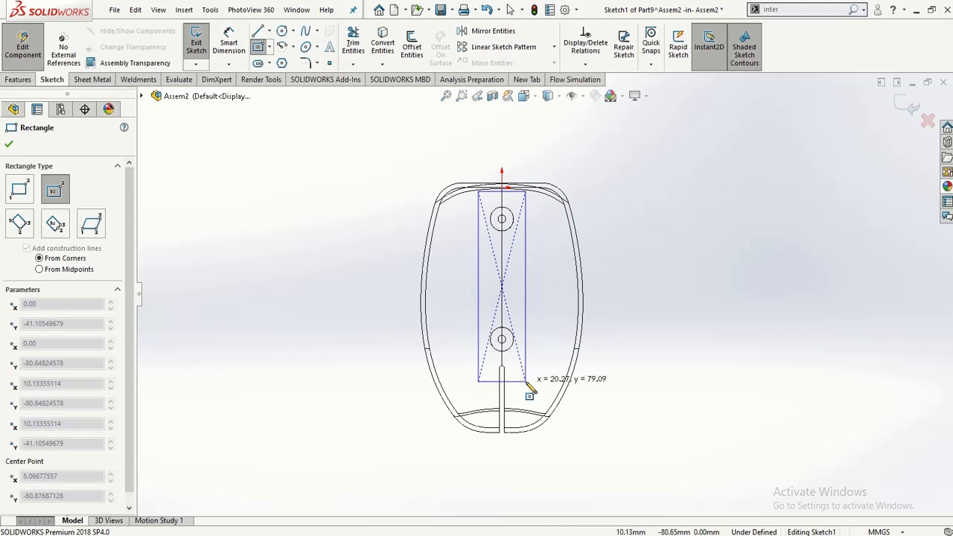
left_click(542, 373)
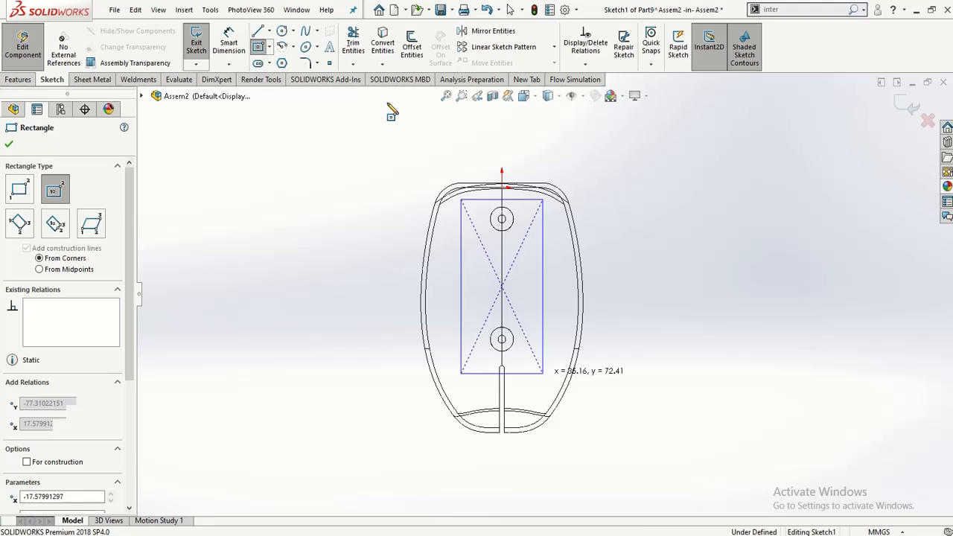
- Dimension the board rectangle to 32 mm wide and 85 mm long
left_click(228, 46)
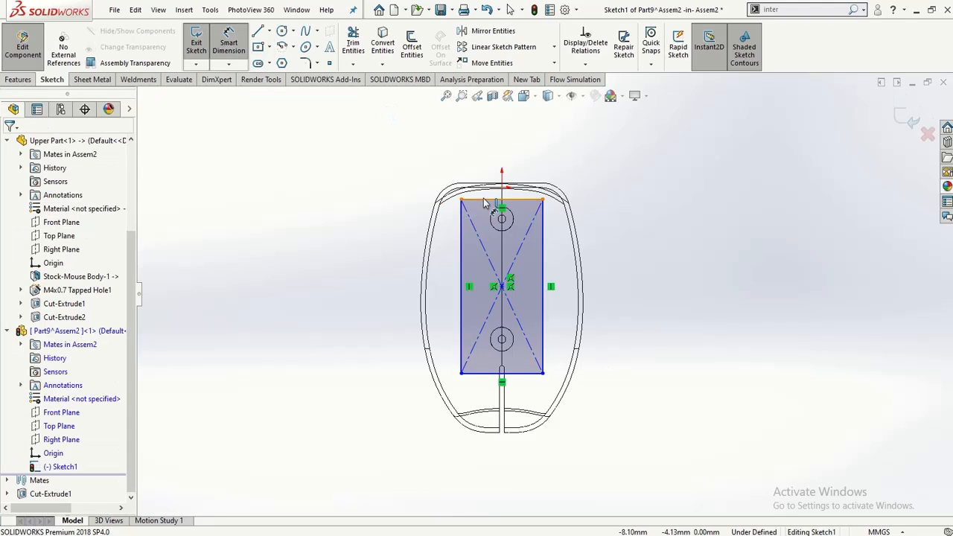
left_click(491, 199)
left_click(496, 148)
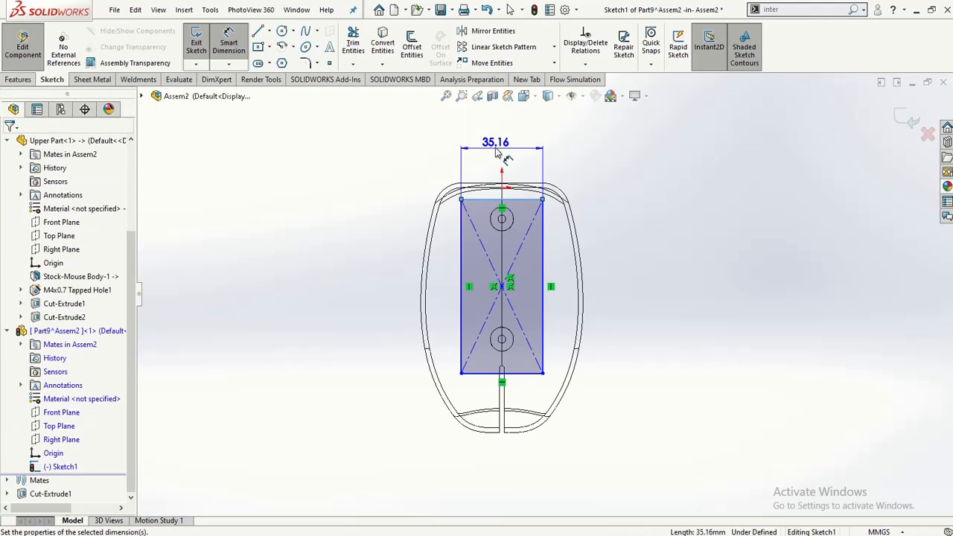
type("32")
key("Return")
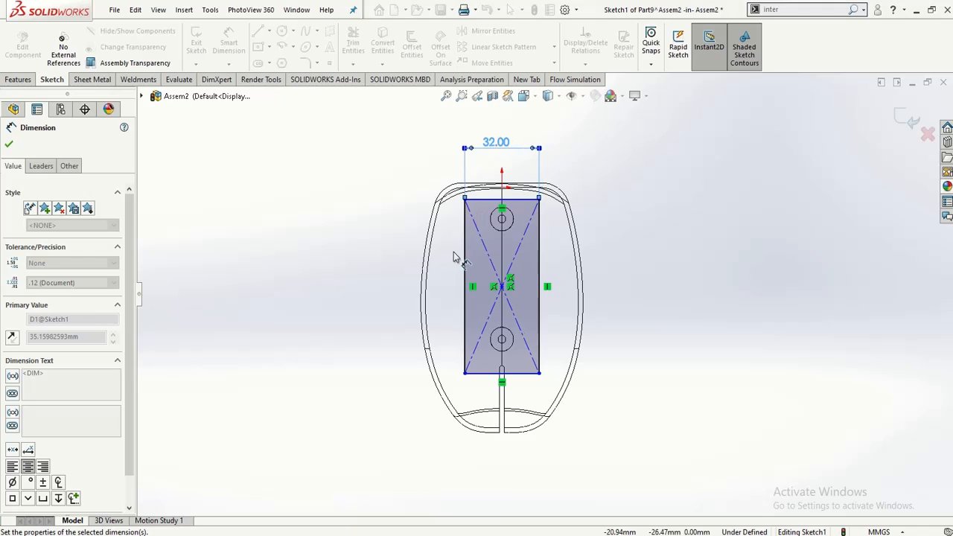
left_click(464, 257)
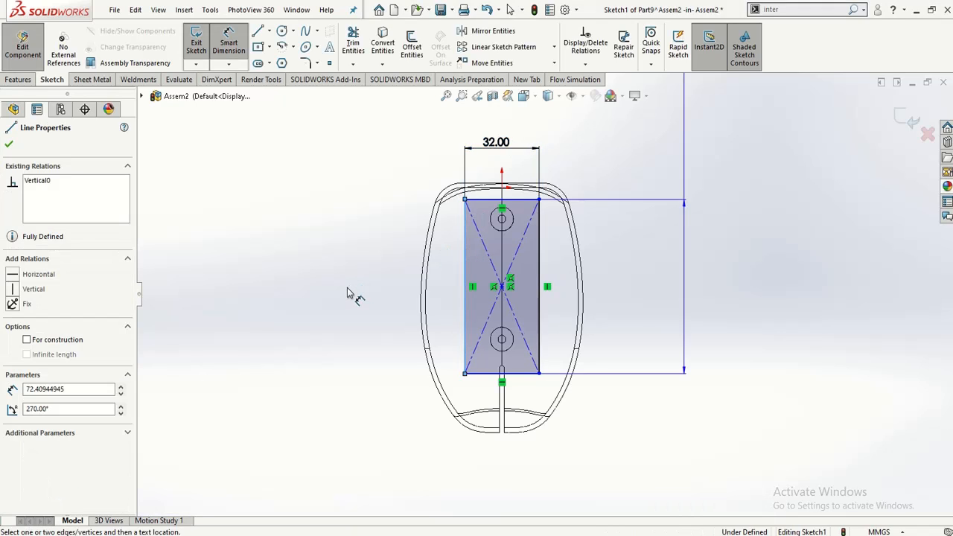
left_click(347, 287)
type("85")
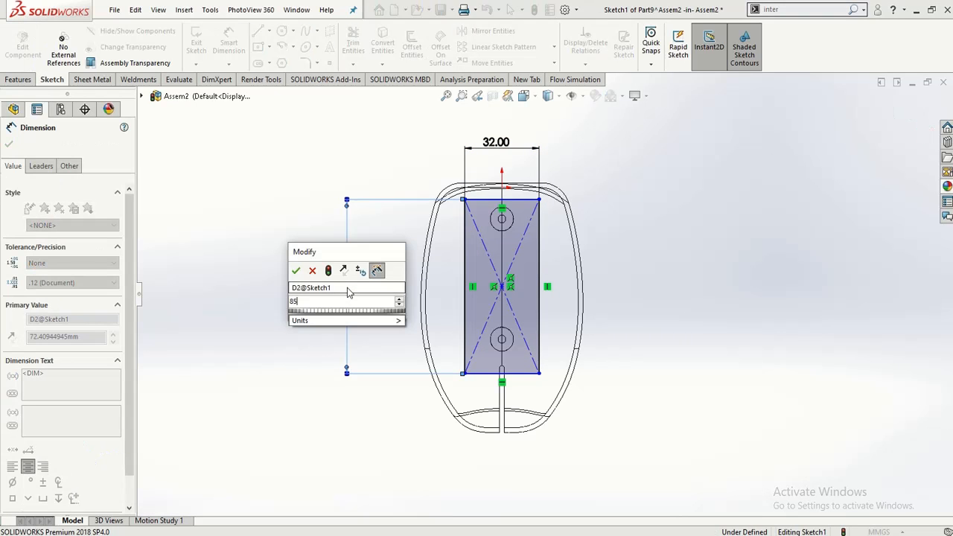
key("Return")
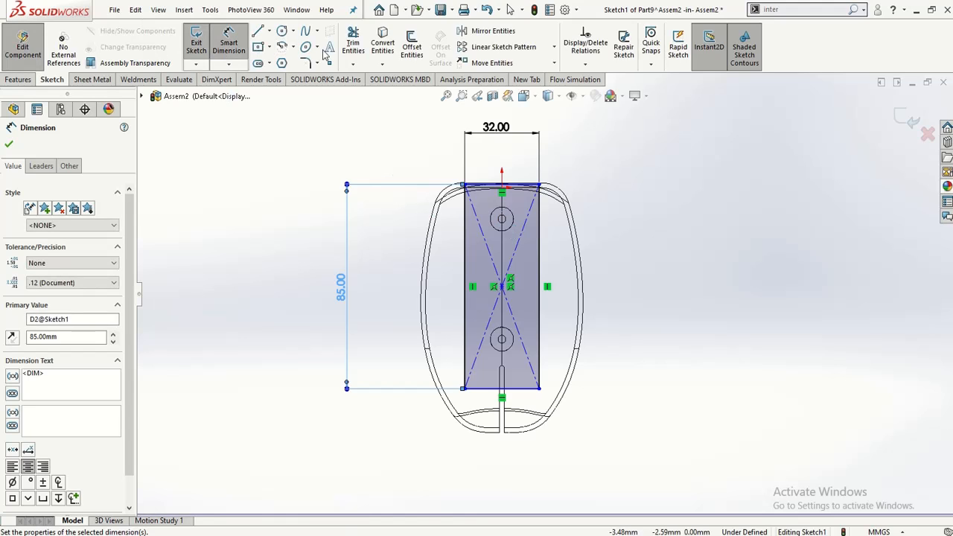
- Convert the inner hole edges of both Upper Part screw bosses into entities of the new part's sketch
left_click(383, 46)
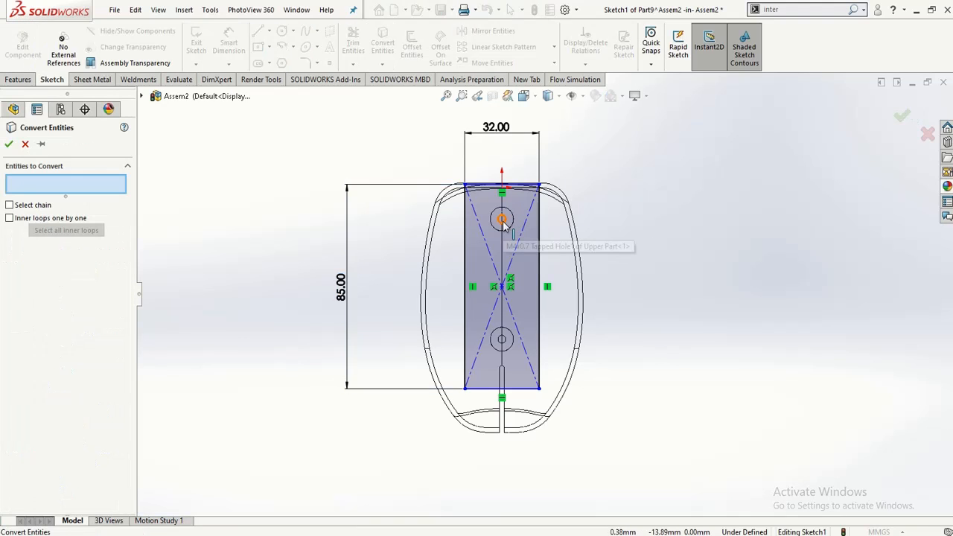
left_click(508, 224)
left_click(501, 341)
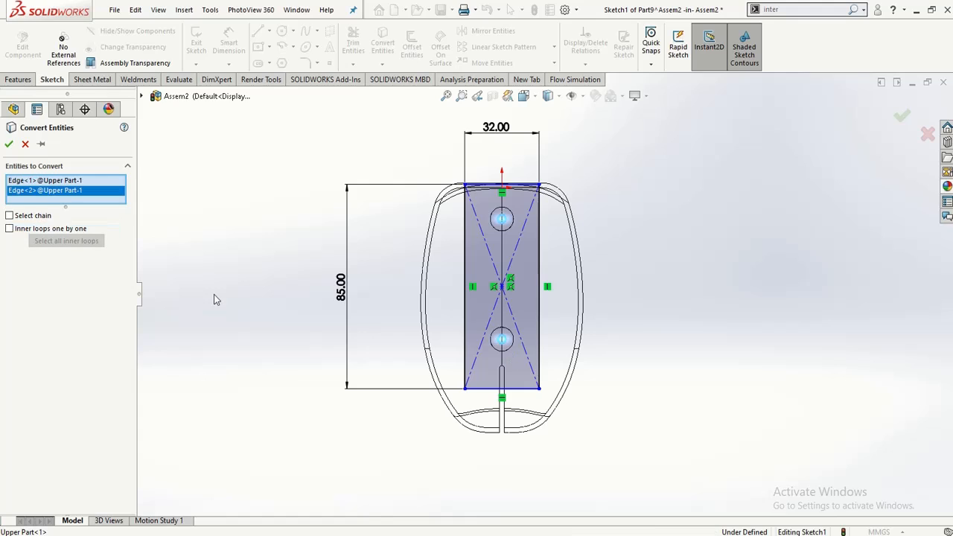
left_click(8, 144)
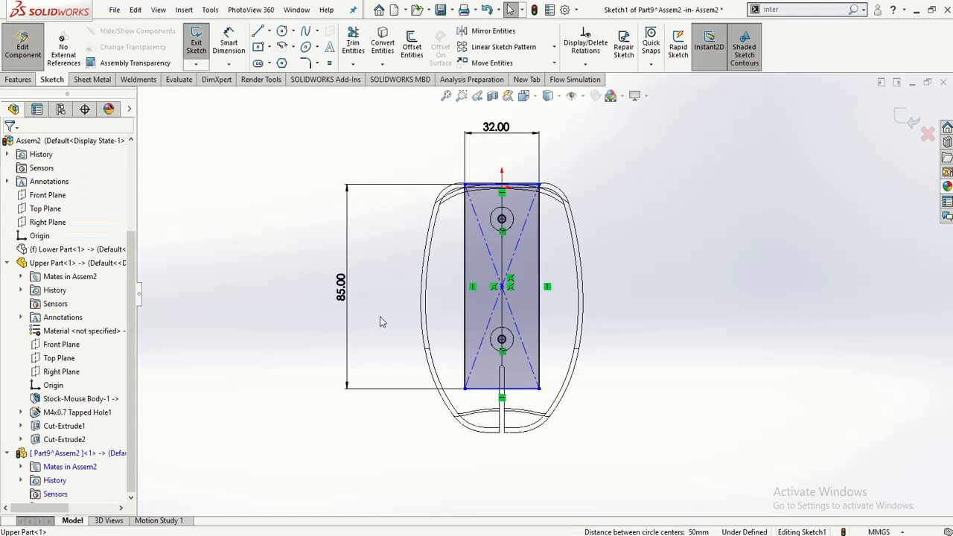
- Dimension the centre of the screw hole farther from the click slot 7 mm from the board's nearest short edge, and finish the sketch
left_click(229, 43)
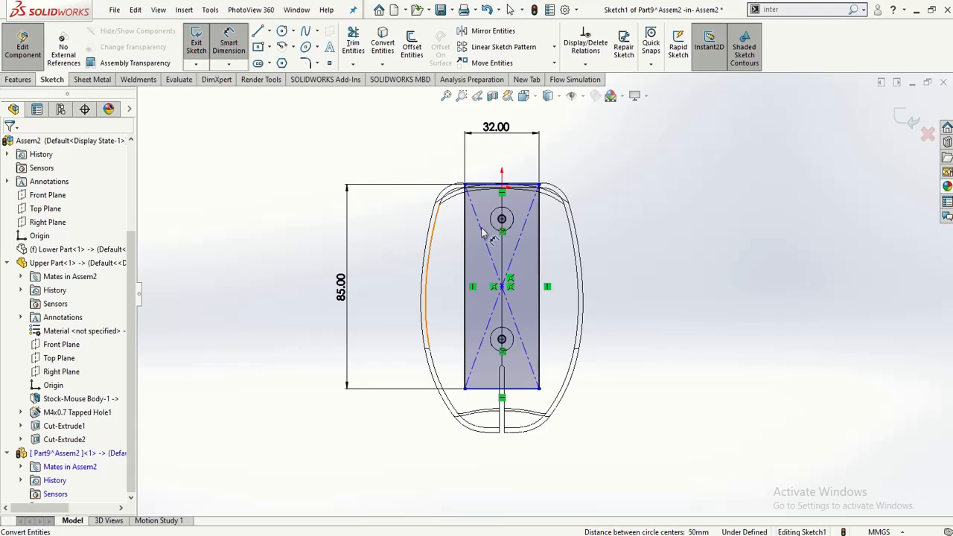
left_click(502, 218)
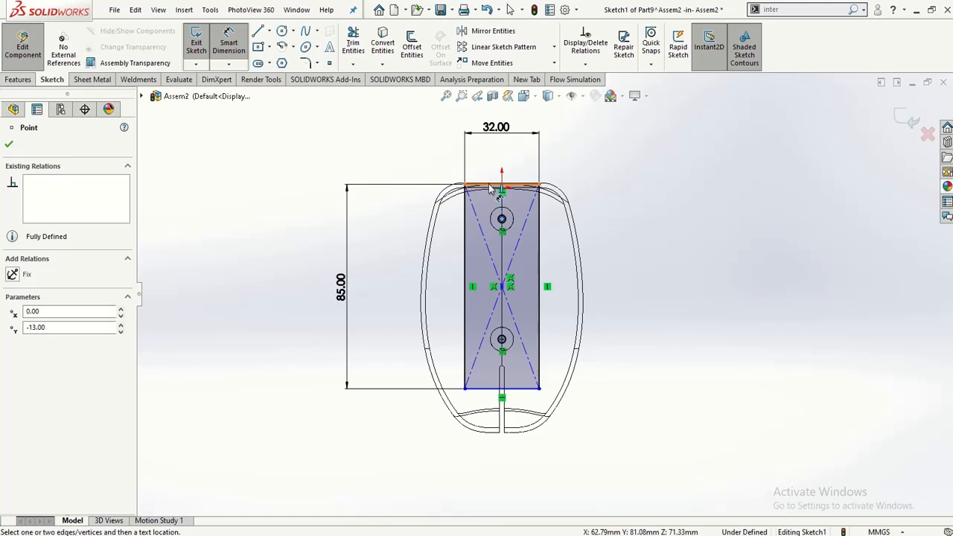
left_click(489, 185)
left_click(330, 200)
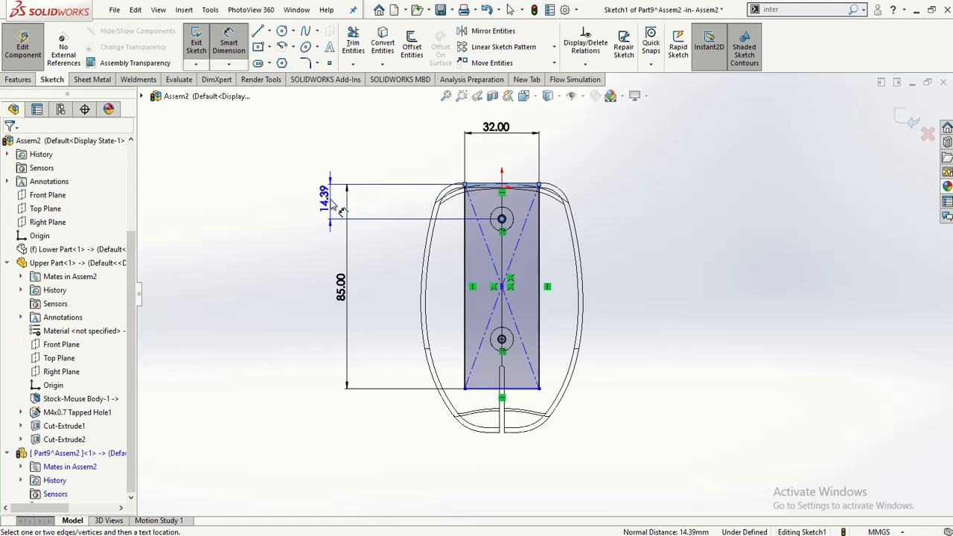
type("7")
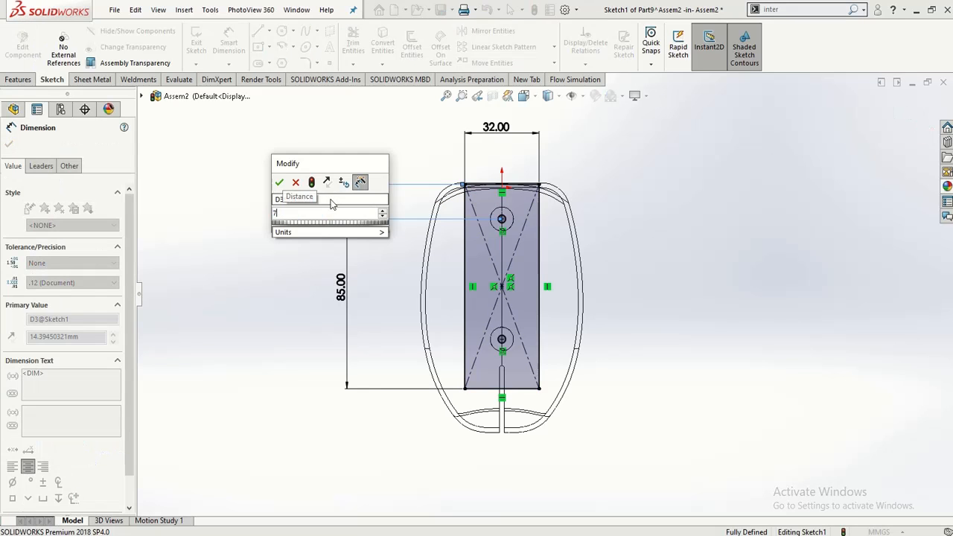
key("Return")
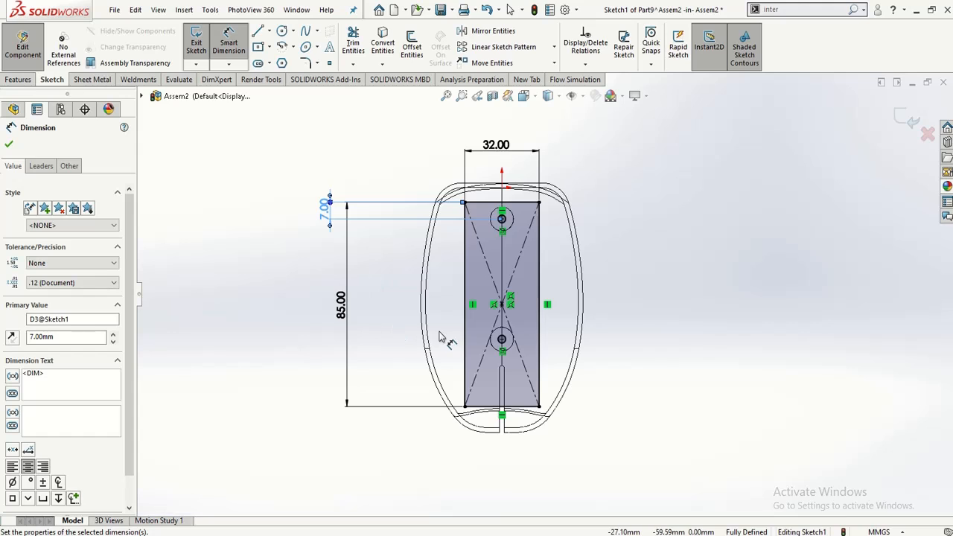
left_click(305, 257)
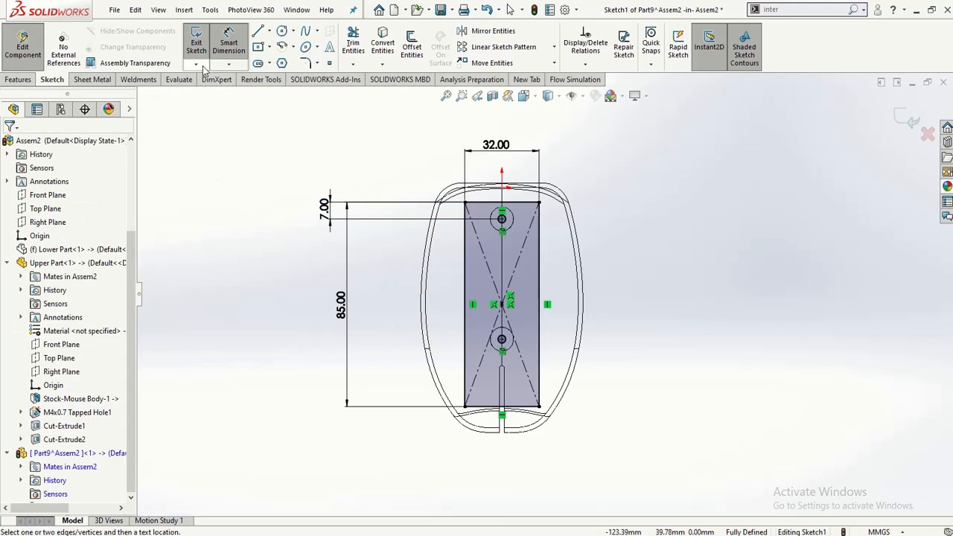
left_click(195, 52)
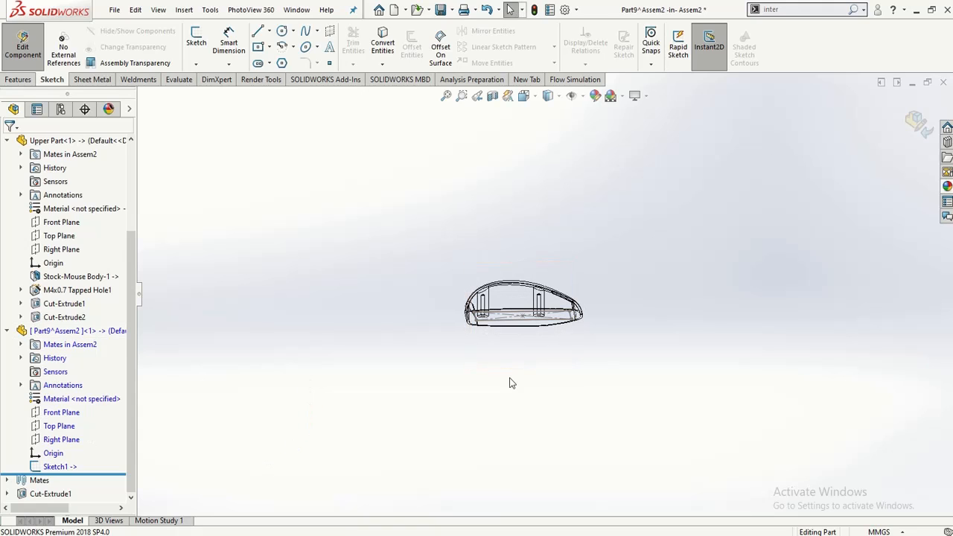
- Start a blind boss extrusion of the board sketch's rectangle with a depth of 1.6 mm
middle_click_drag(630, 362, 547, 311)
scroll(547, 311, "down", 3)
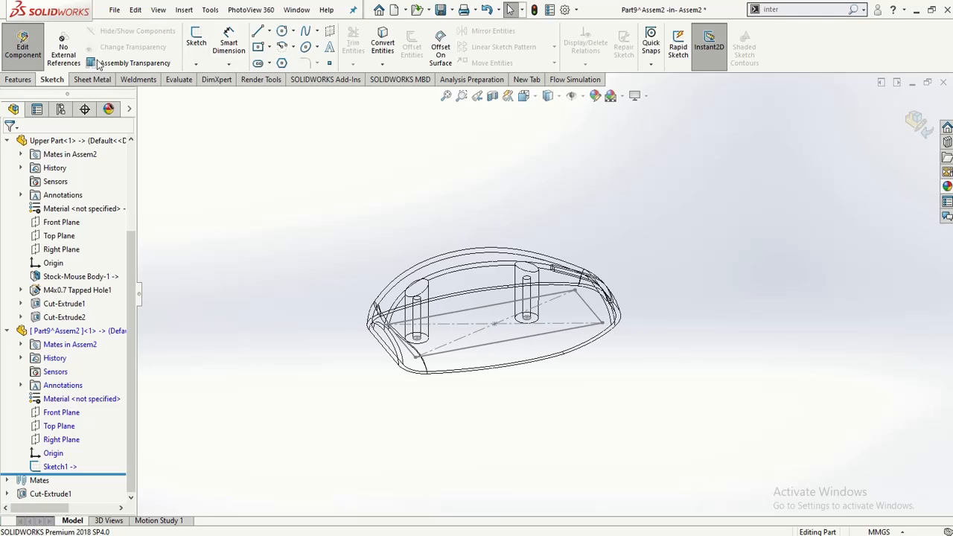
left_click(19, 80)
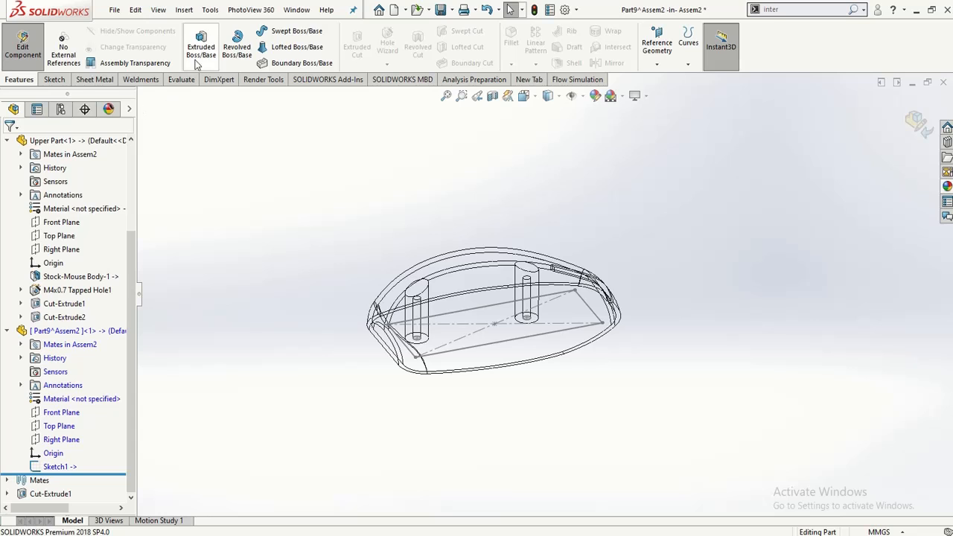
left_click(201, 46)
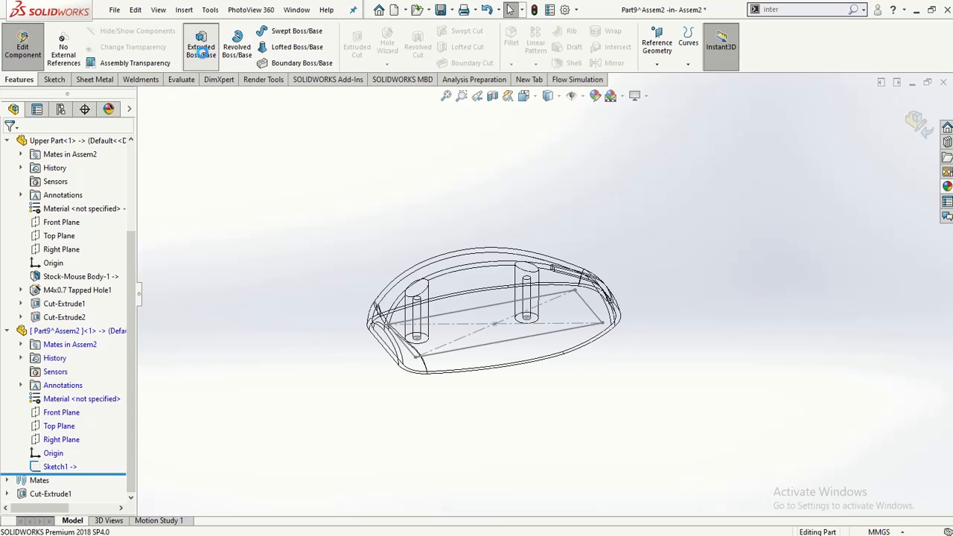
left_click(446, 315)
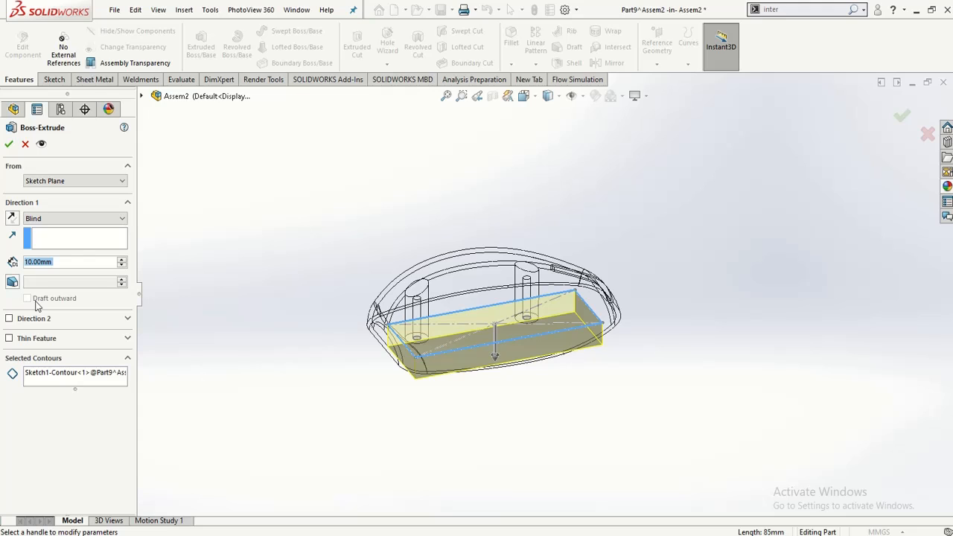
type("1.6")
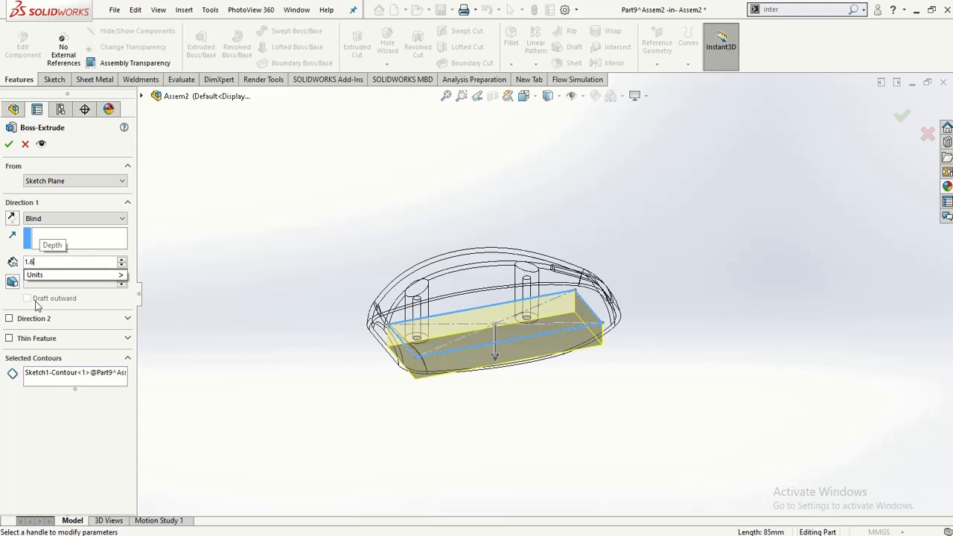
key("Return")
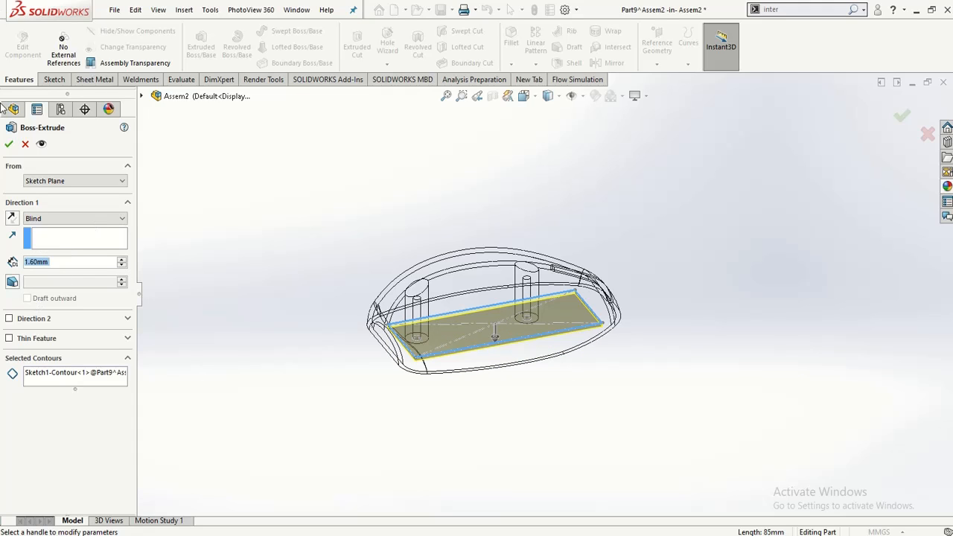
- Replace the full rectangle contour with the region that excludes both screw holes, and complete the board extrusion
middle_click_drag(325, 380, 464, 324)
scroll(466, 323, "down", 5)
mouse_move(601, 305)
middle_mouse_down()
mouse_move(574, 273)
mouse_move(555, 309)
mouse_move(602, 293)
mouse_move(588, 298)
middle_mouse_up()
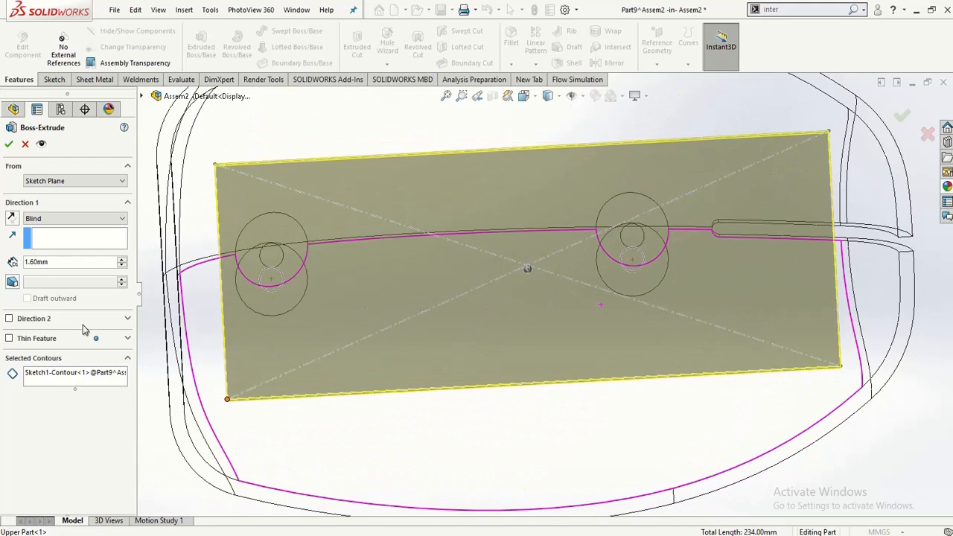
left_click(74, 372)
left_click(251, 307)
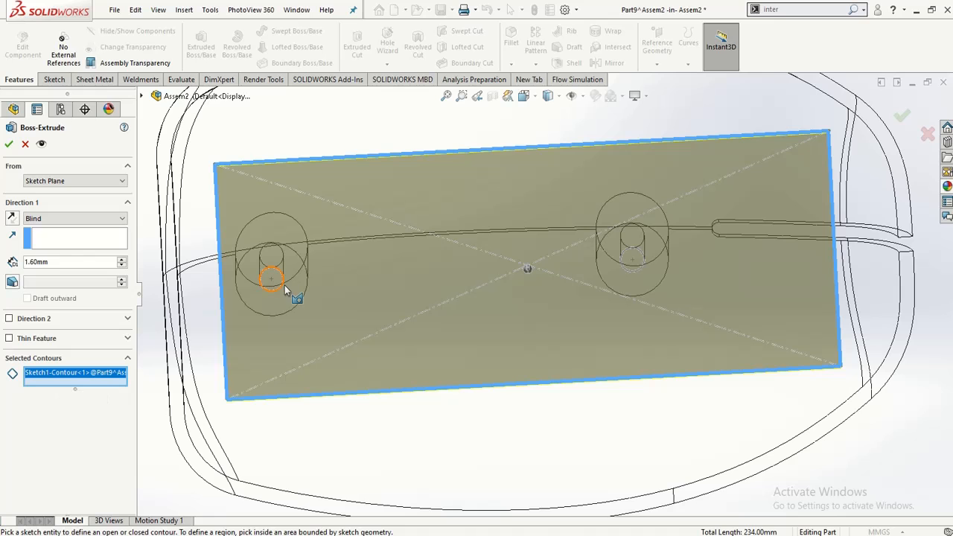
left_click(291, 281)
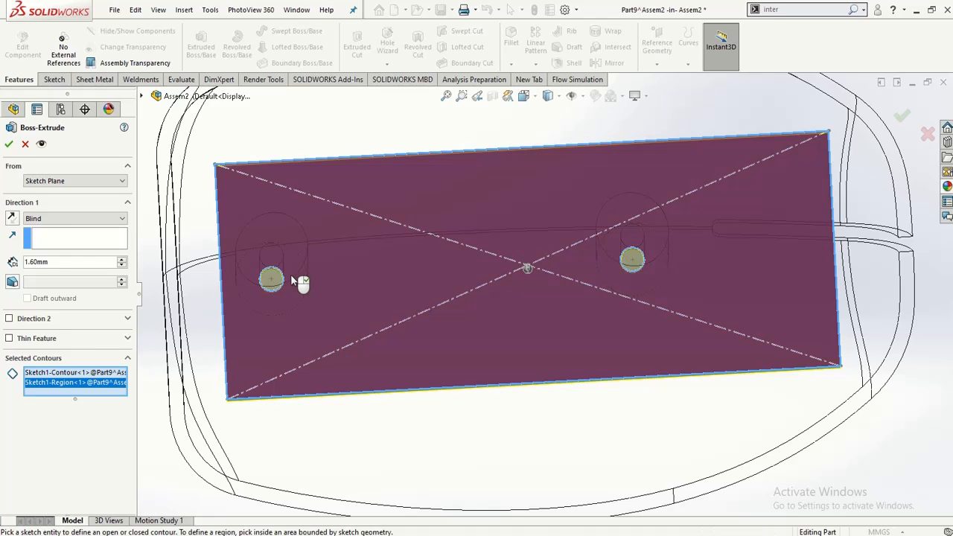
scroll(253, 401, "up", 3)
middle_click_drag(321, 364, 350, 506)
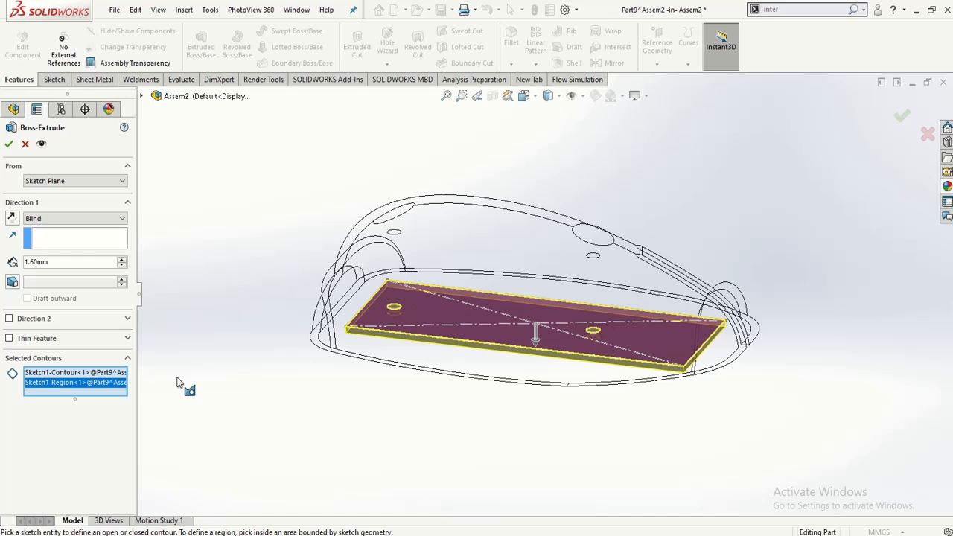
right_click(89, 374)
left_click(113, 392)
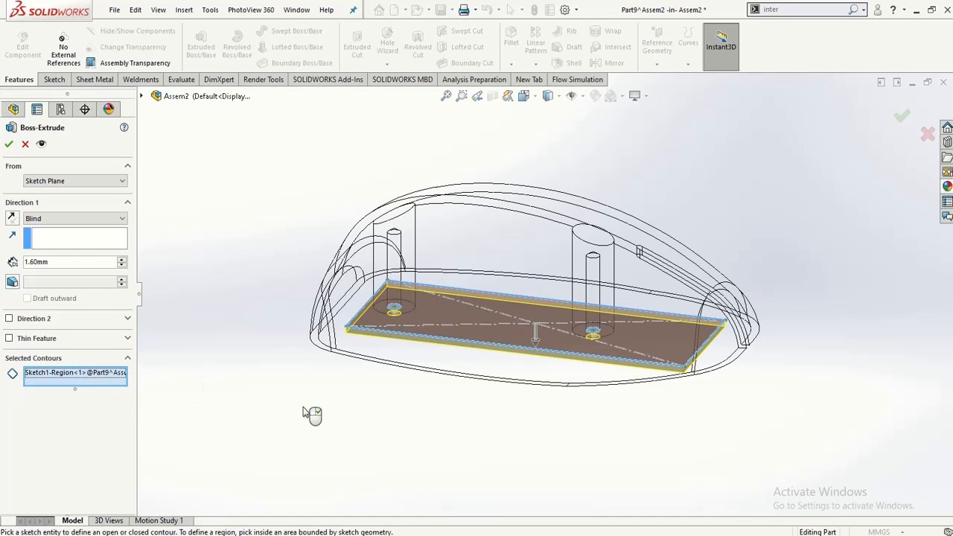
middle_click_drag(312, 414, 306, 387)
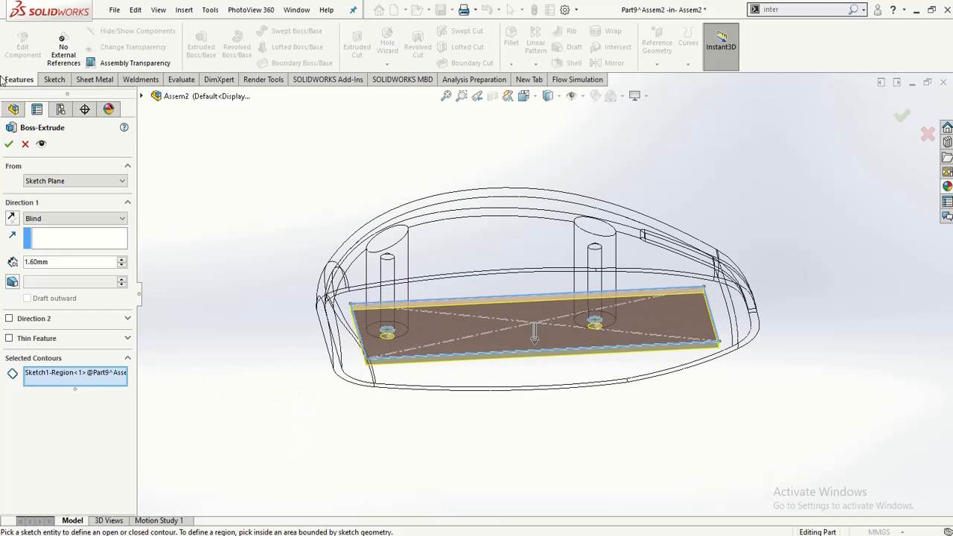
left_click(9, 145)
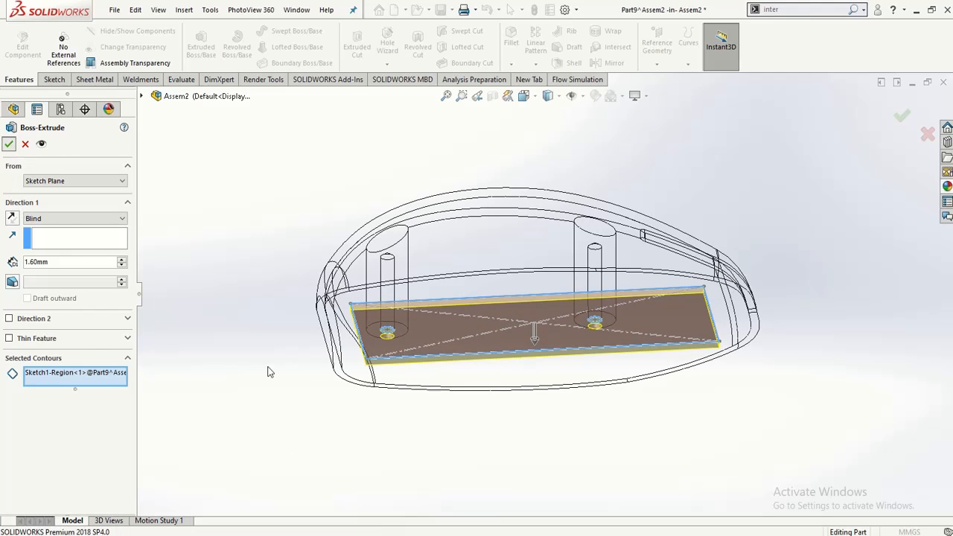
middle_click_drag(268, 372, 268, 407)
left_click(251, 393)
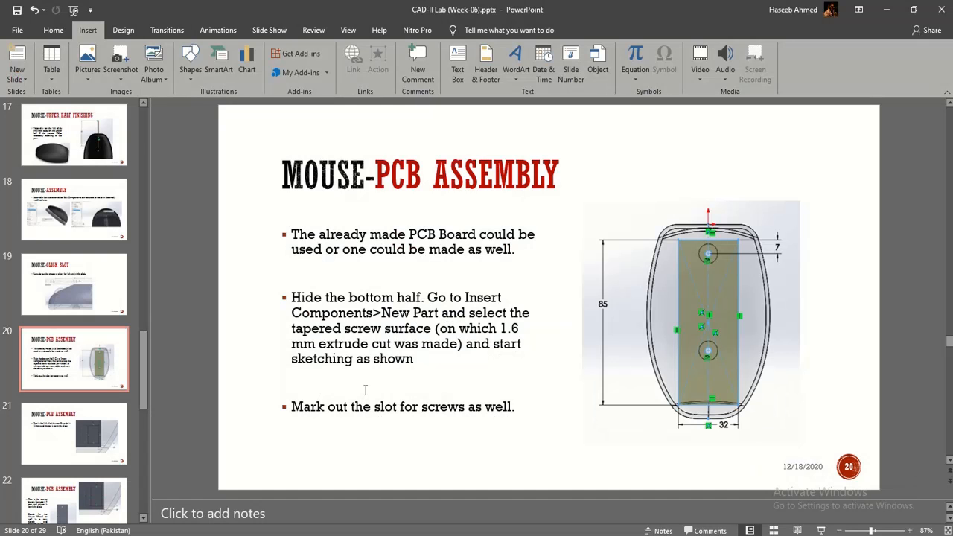
- In the PowerPoint lab slides, set the left click button's extrude depth on slide 21 to 7 mm
scroll(368, 393, "down", 1)
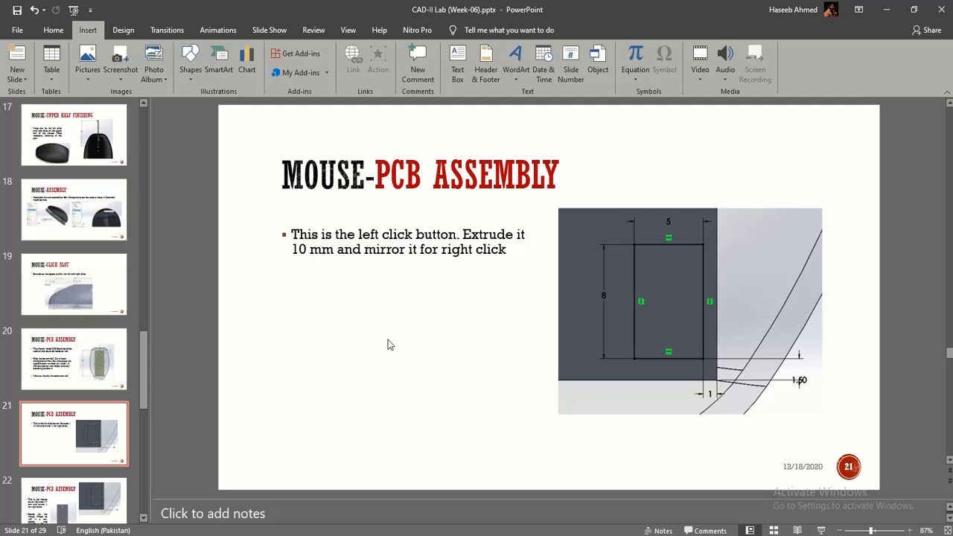
left_click(307, 250)
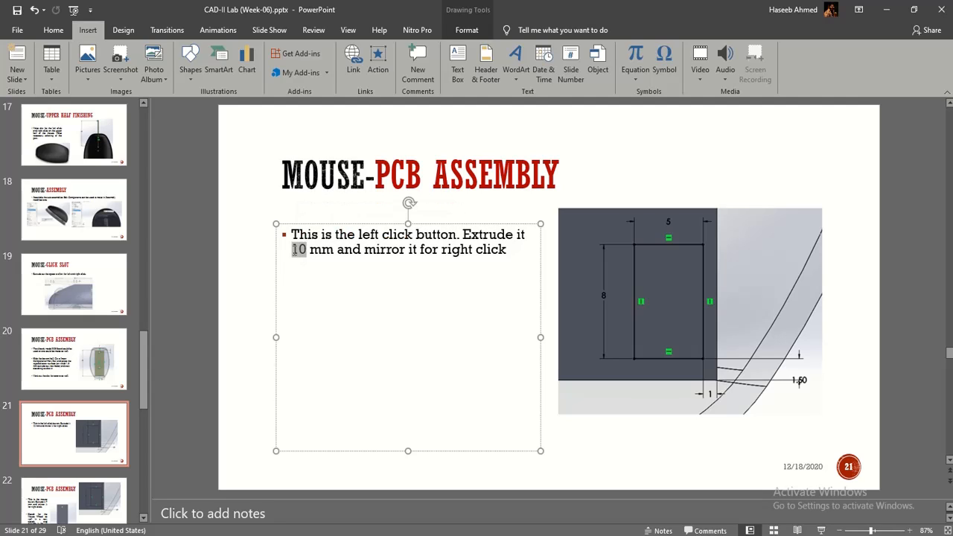
type("7")
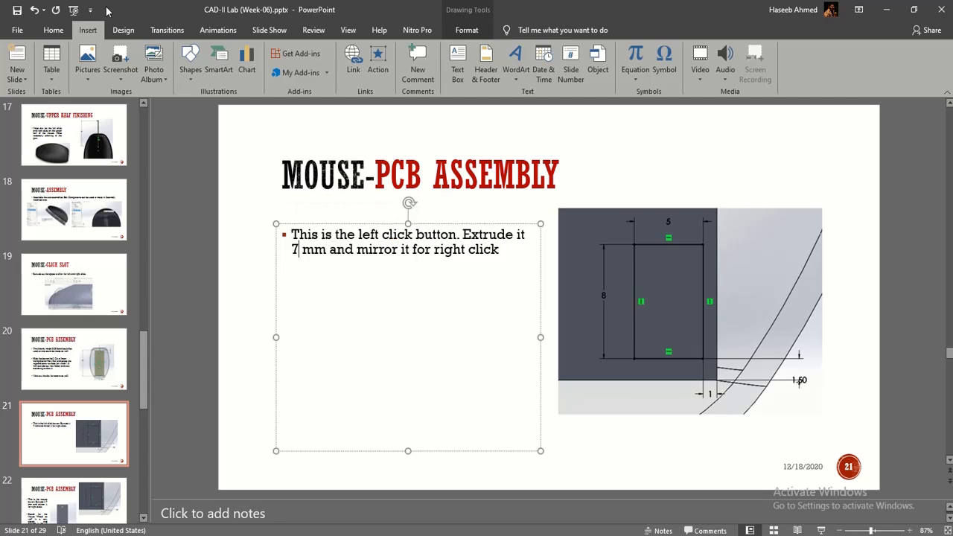
left_click(212, 274)
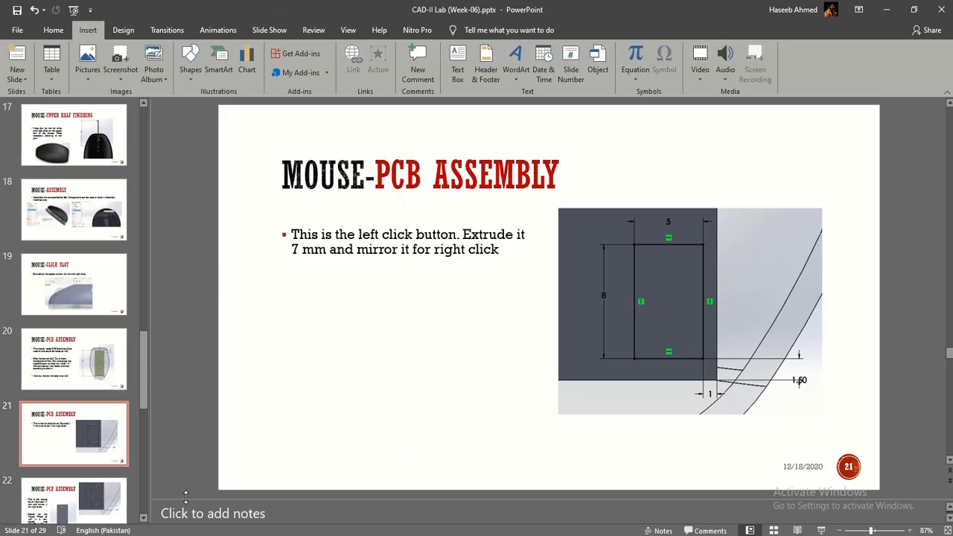
- Switch back to SOLIDWORKS and start a sketch on the PCB board's upper face, viewed normal to the sketch
key("alt+Tab")
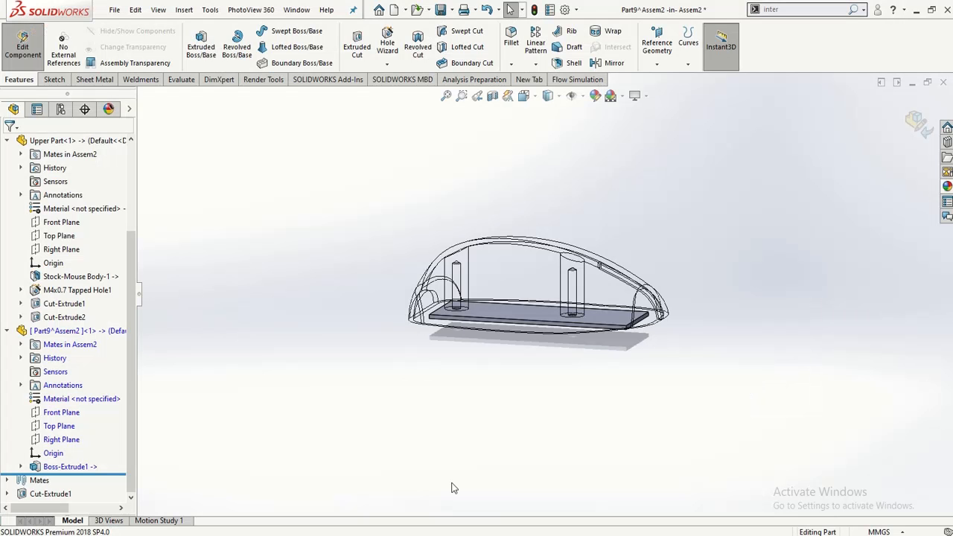
middle_click_drag(466, 334, 617, 293)
left_click(596, 300)
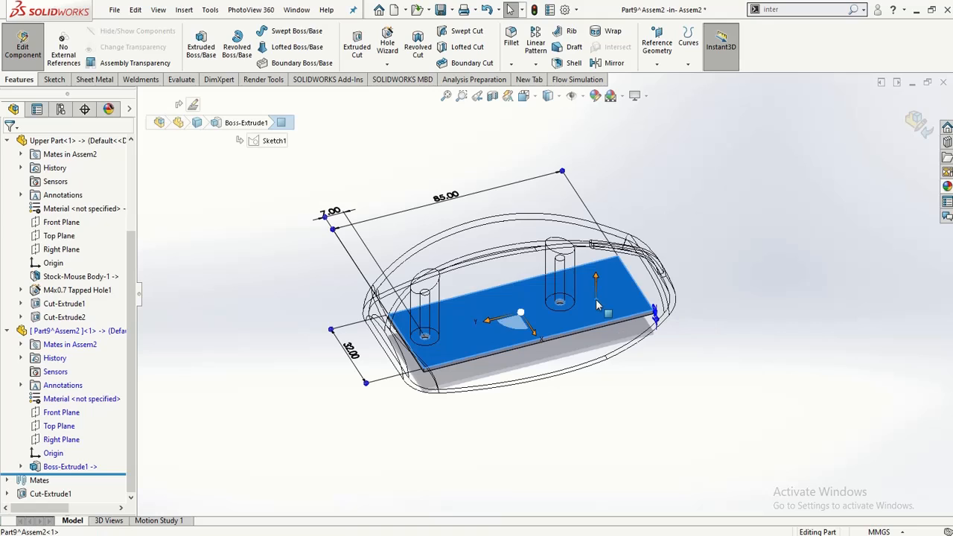
left_click(54, 79)
left_click(196, 41)
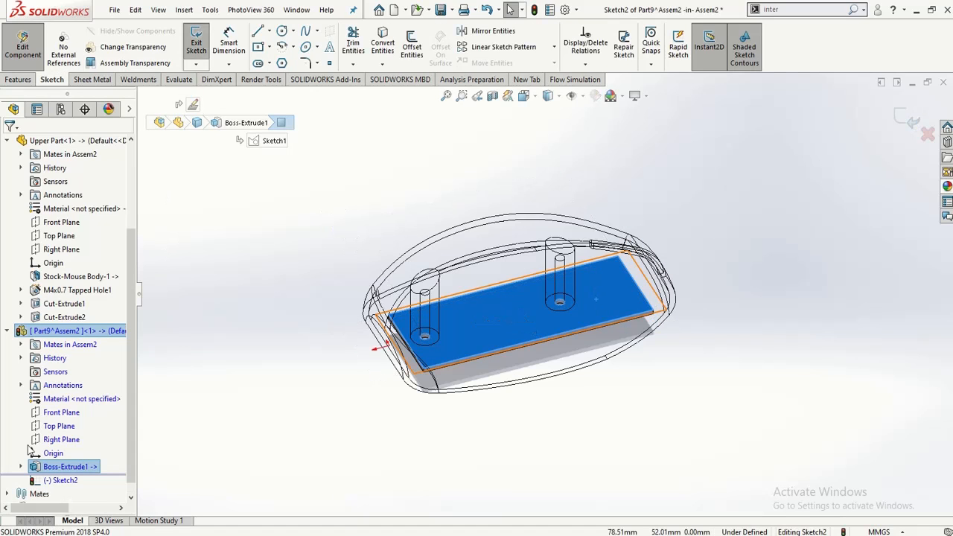
left_click(63, 481)
left_click(82, 461)
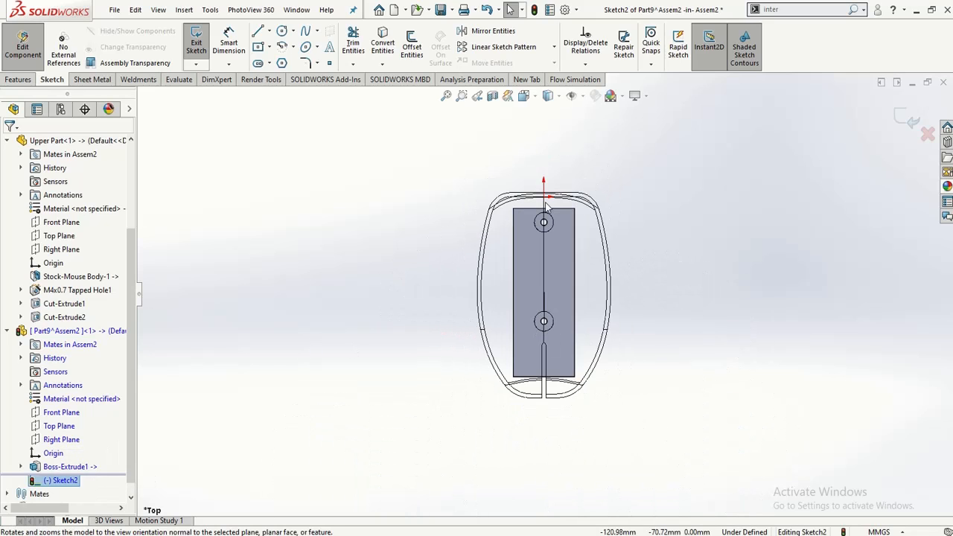
- Sketch a center rectangle about 4 mm wide and 7.6 mm long near the board's corner beside the click slot
scroll(567, 314, "down", 8)
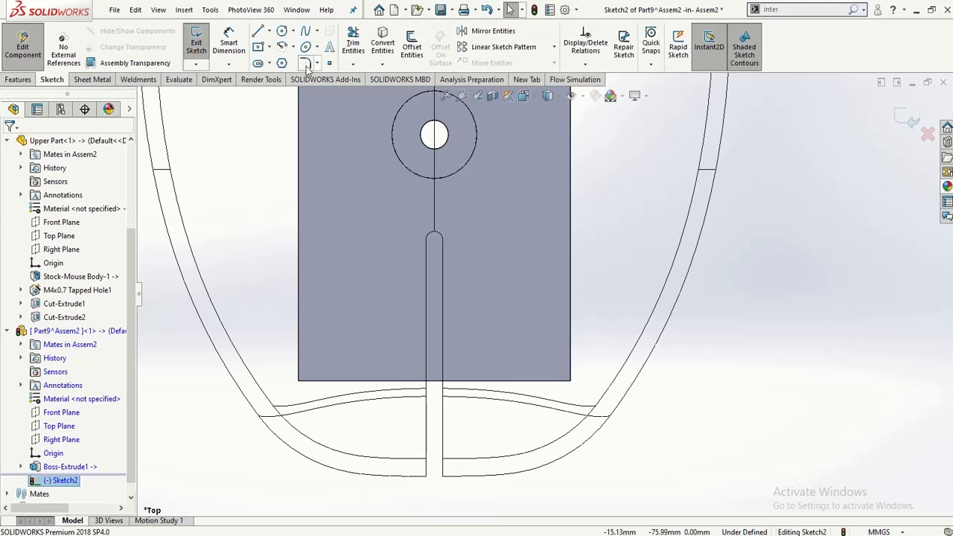
left_click(530, 332)
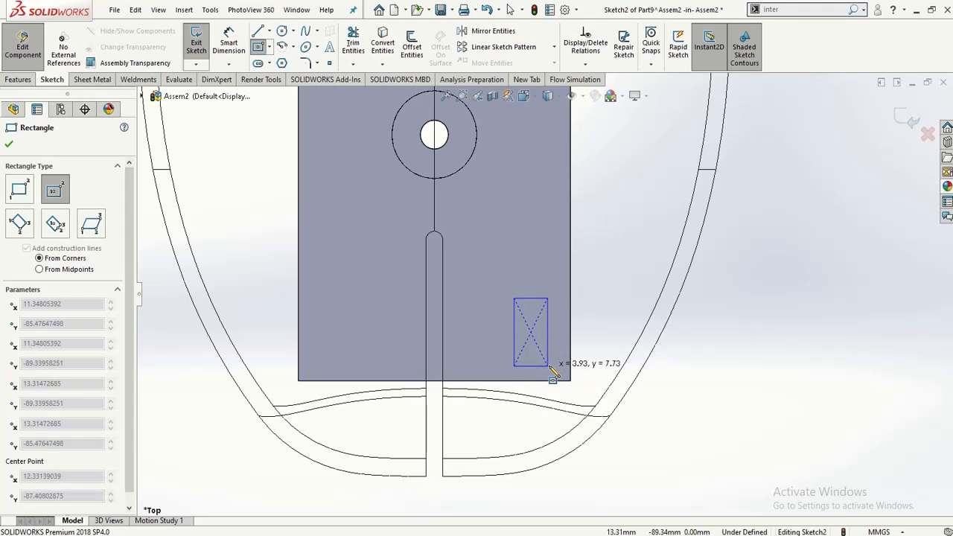
left_click(551, 365)
key("Escape")
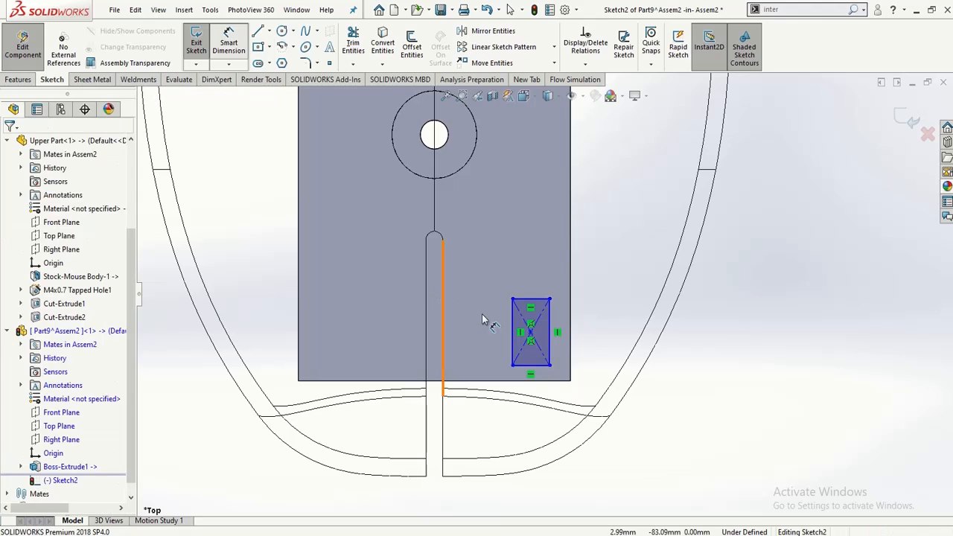
- Dimension the click button rectangle's length to 8 mm
left_click(513, 323)
left_click(480, 336)
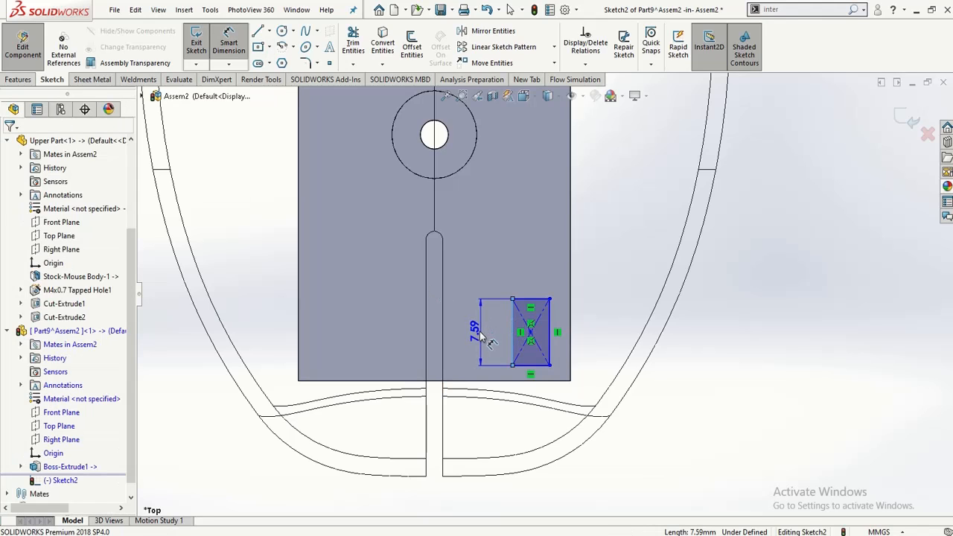
type("8")
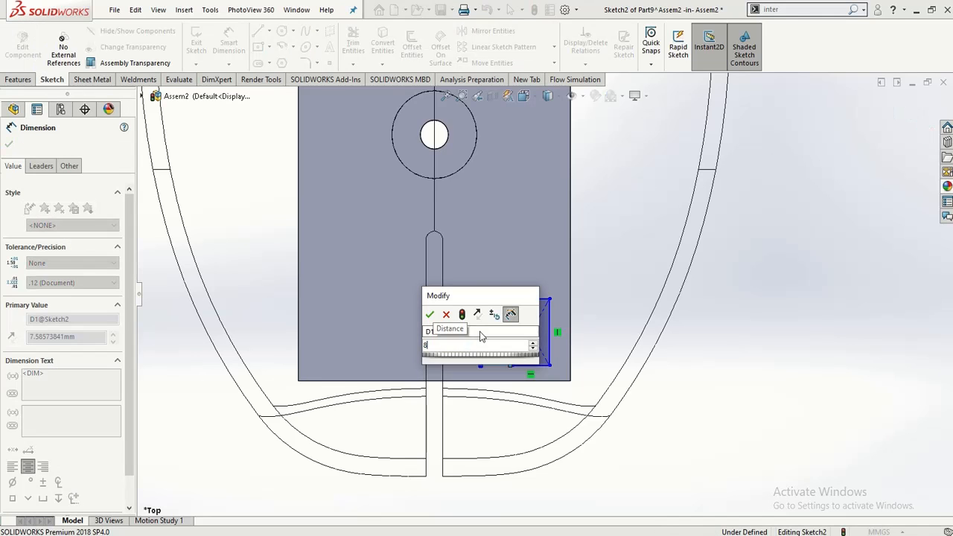
key("Return")
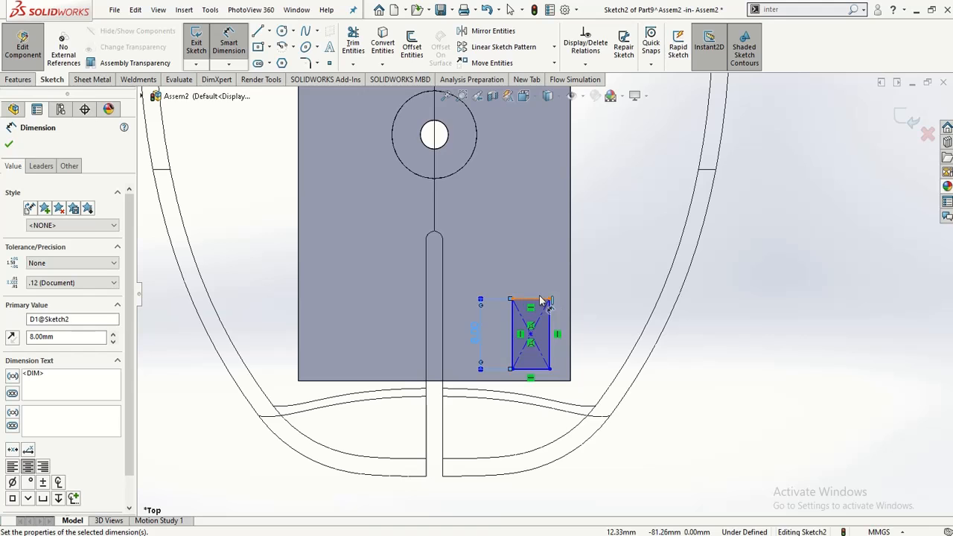
- Dimension the click button rectangle's width to 5 mm
left_click(542, 299)
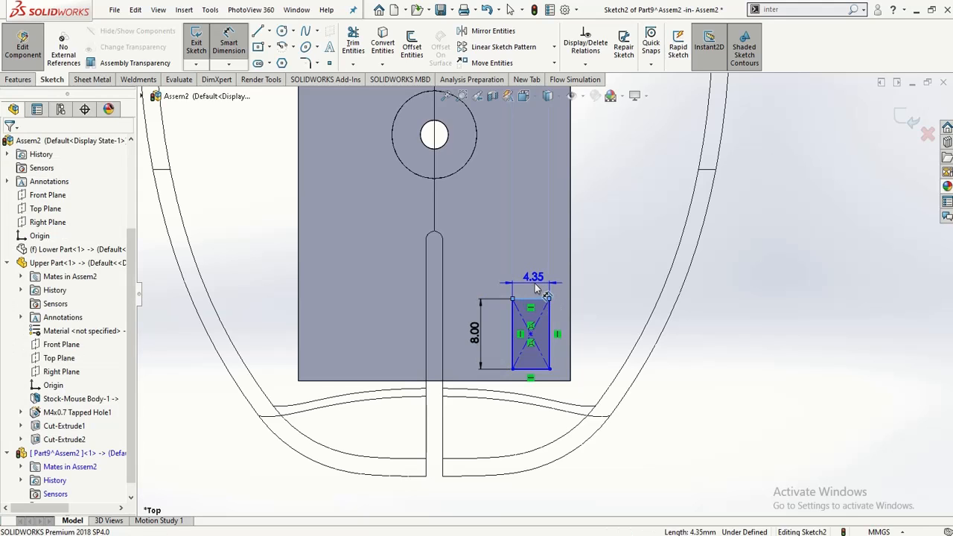
left_click(534, 289)
type("5")
key("Return")
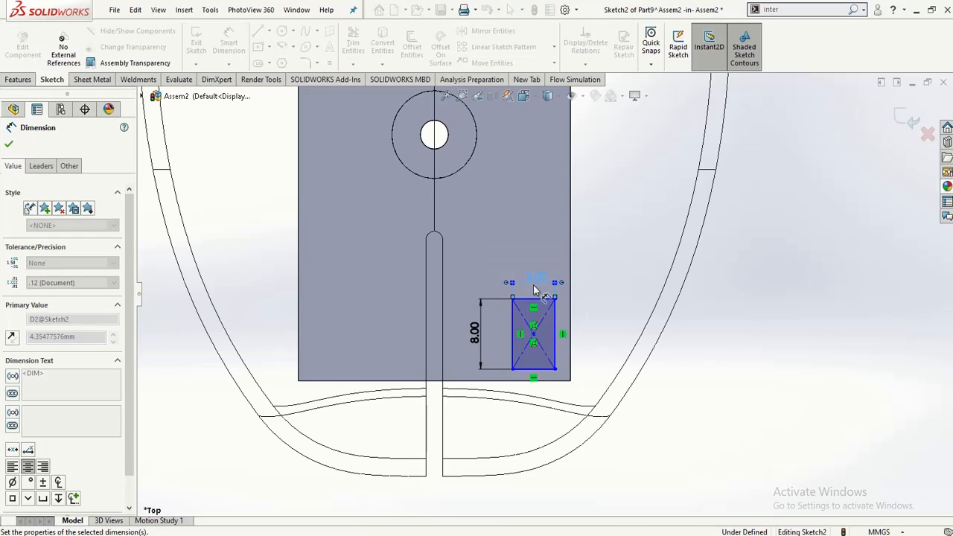
- Dimension the gap between the rectangle's outer corner and the board's long side edge to 1 mm
left_click(556, 369)
left_click(570, 321)
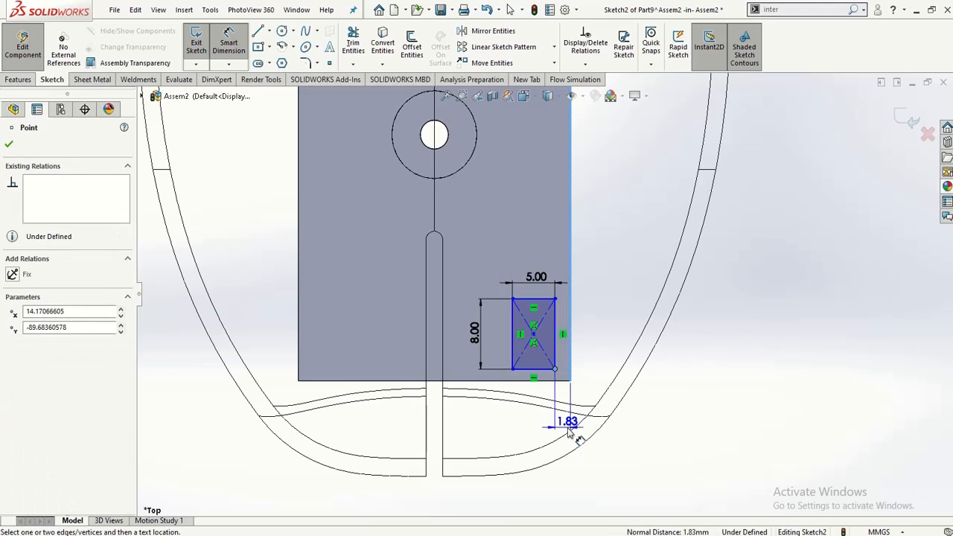
left_click(569, 433)
type("1")
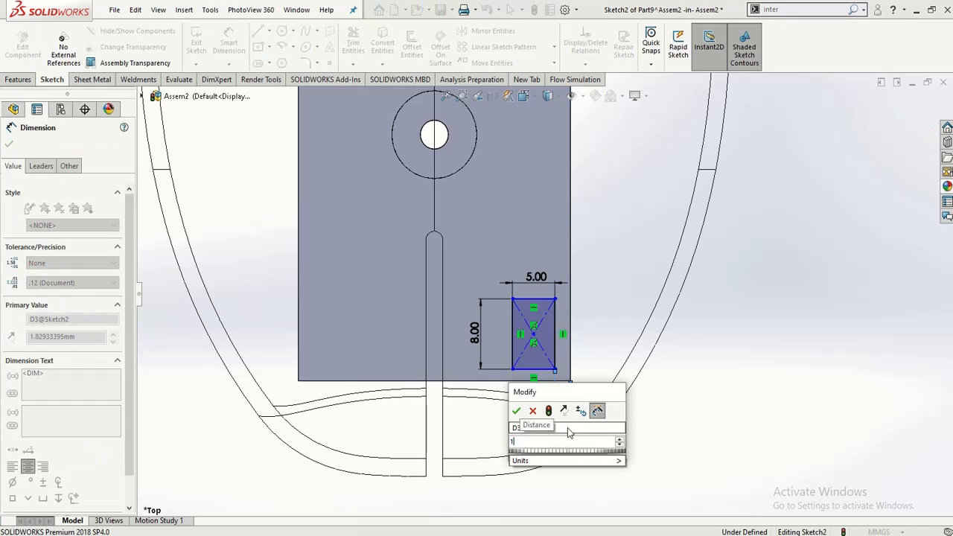
key("Return")
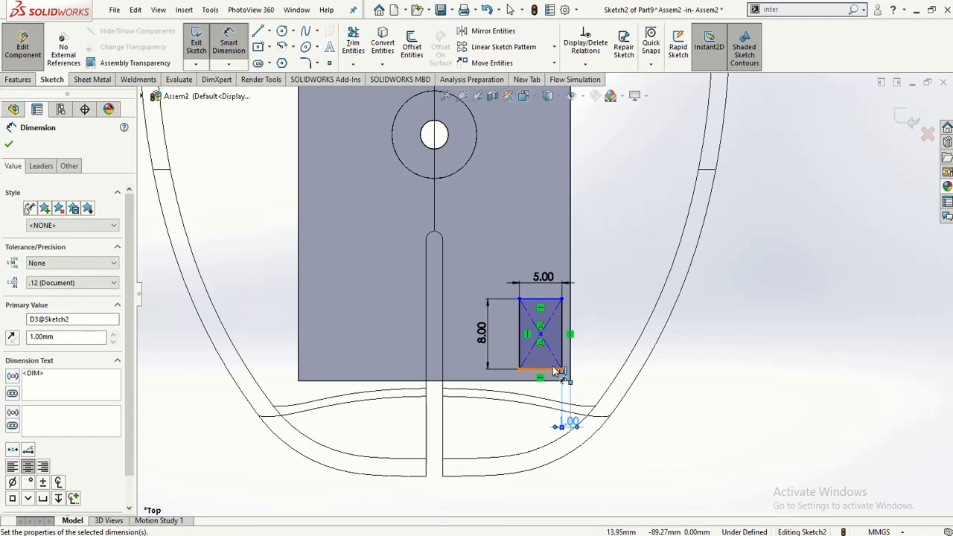
- Dimension the gap between the rectangle's near short side and the board's front edge to 1.5 mm
left_click(555, 368)
left_click(551, 382)
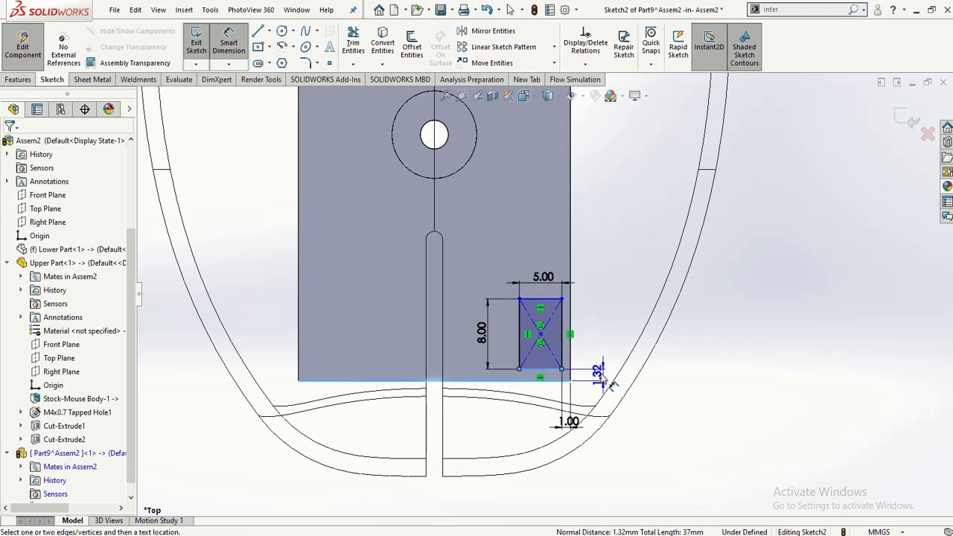
left_click(609, 382)
type("1.5")
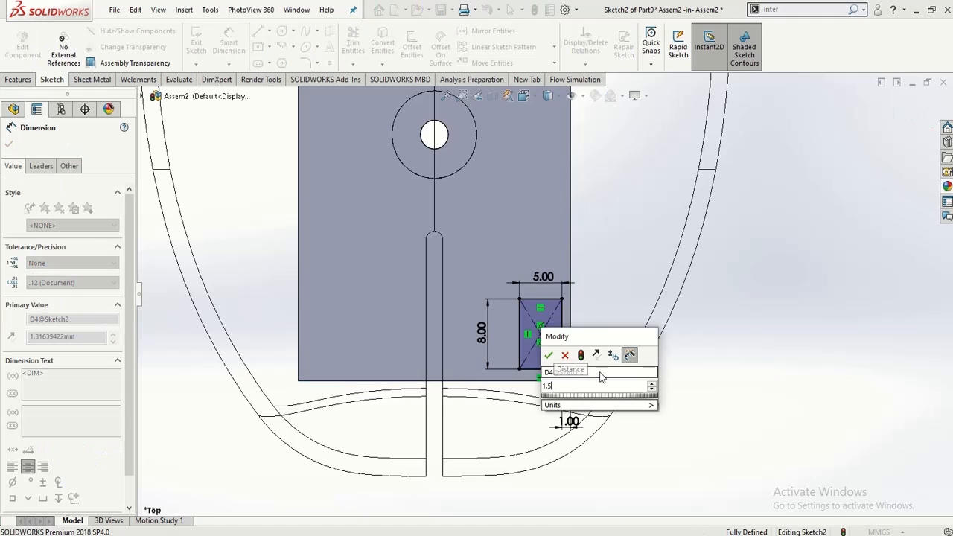
key("Return")
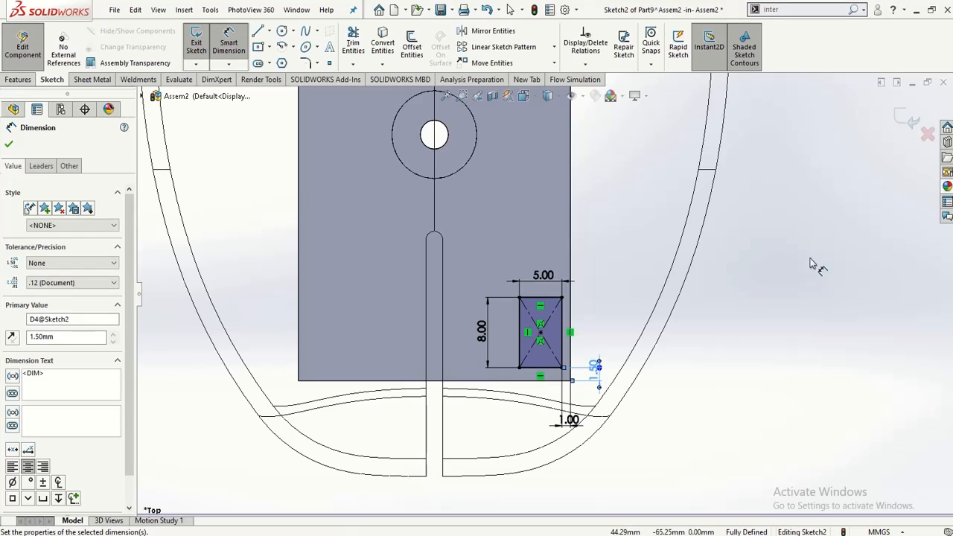
left_click(760, 338)
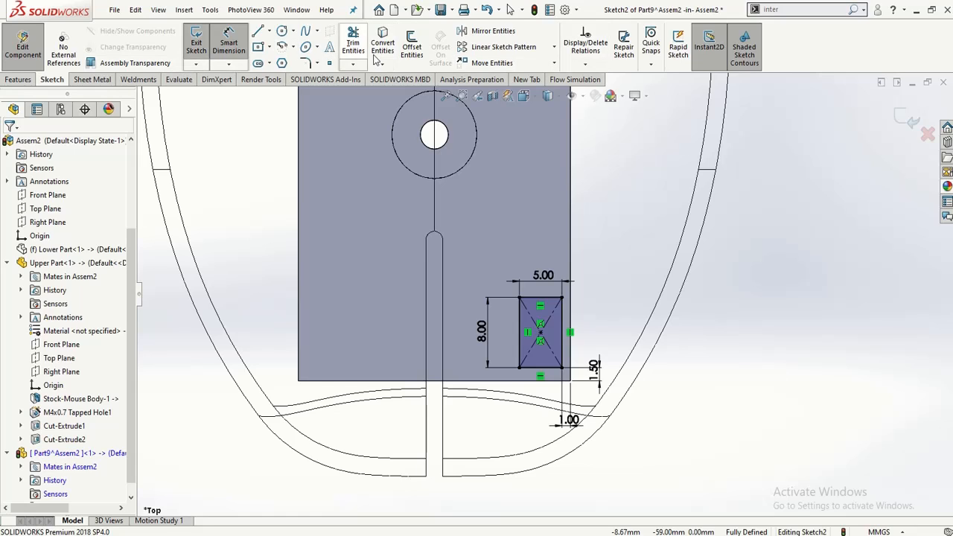
- Mirror the rectangle's four lines about the PCB part's Right Plane to add the opposite click button outline
left_click(487, 30)
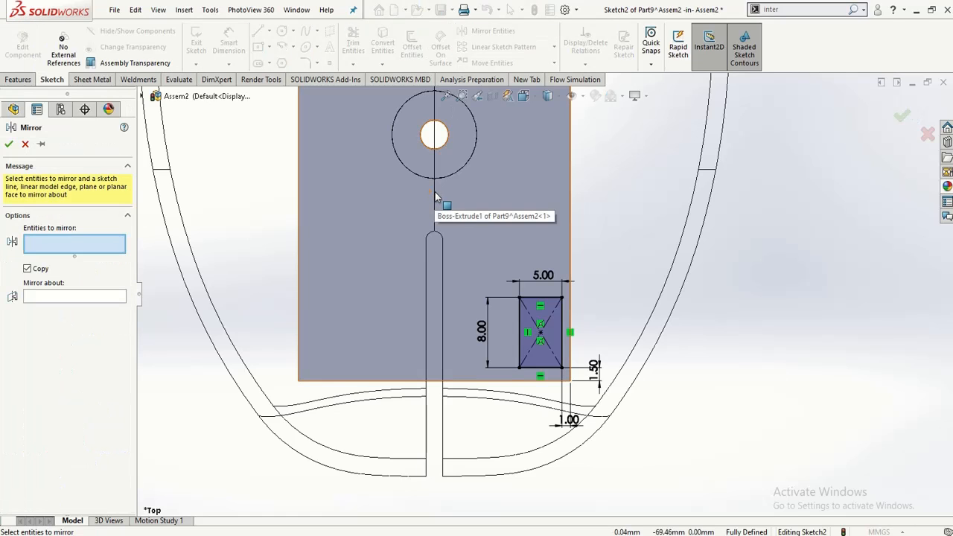
left_click(566, 319)
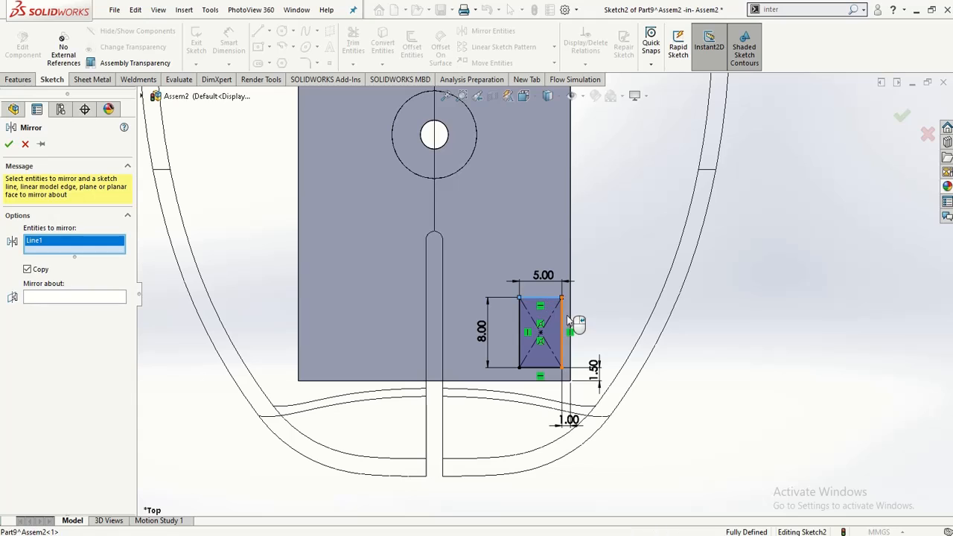
left_click(541, 367)
left_click(518, 337)
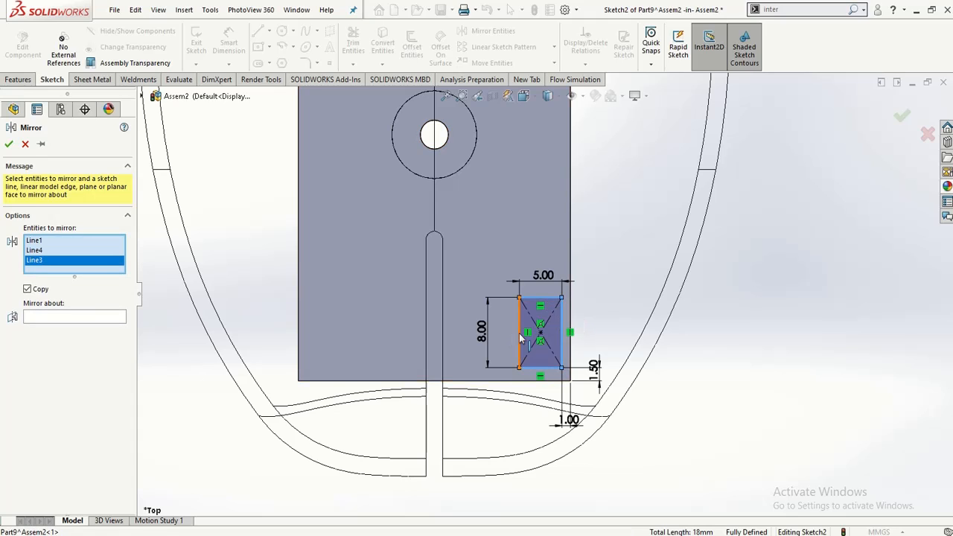
left_click(519, 333)
left_click(95, 326)
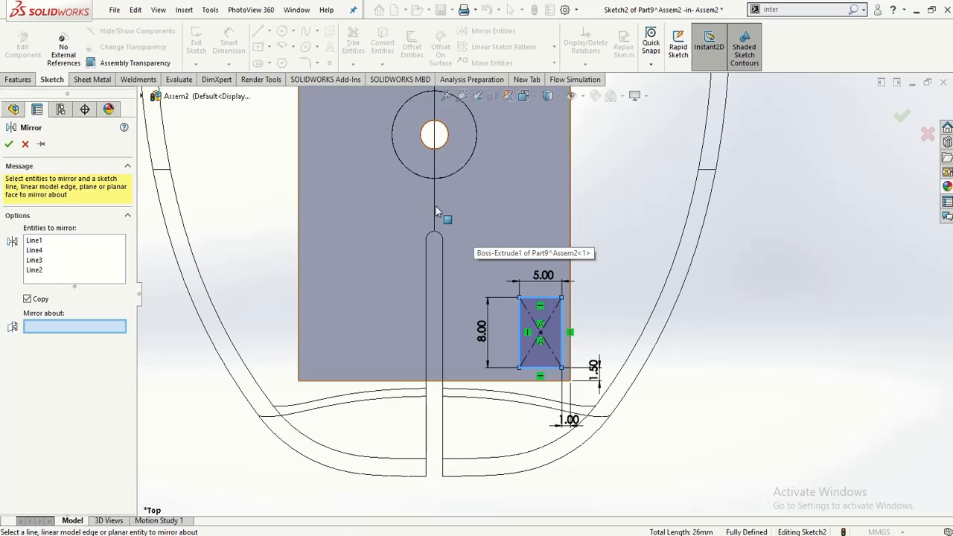
left_click(142, 96)
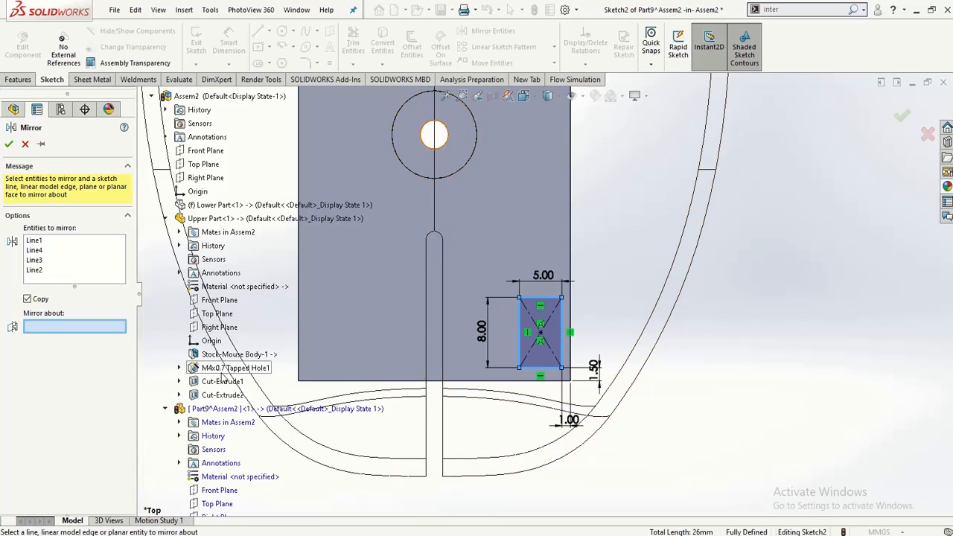
left_click(217, 516)
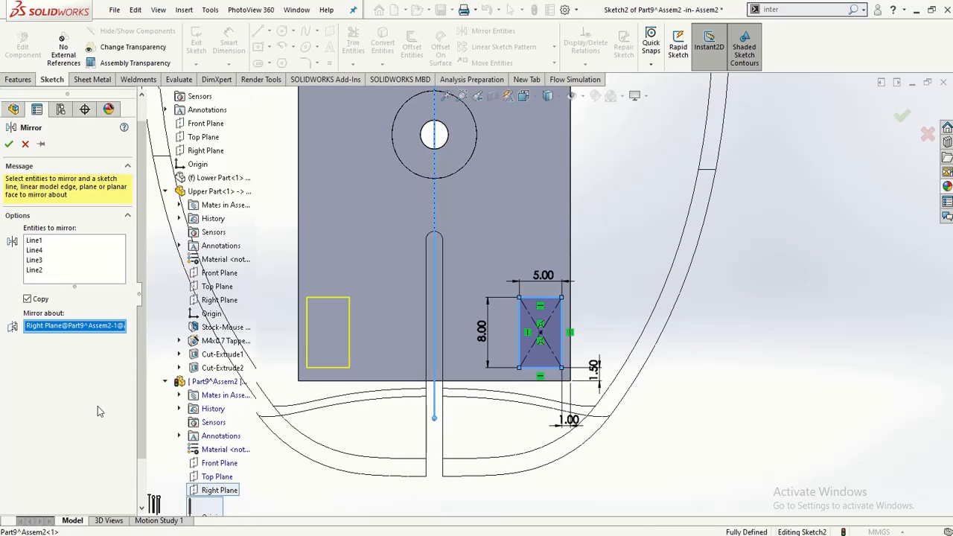
left_click(10, 146)
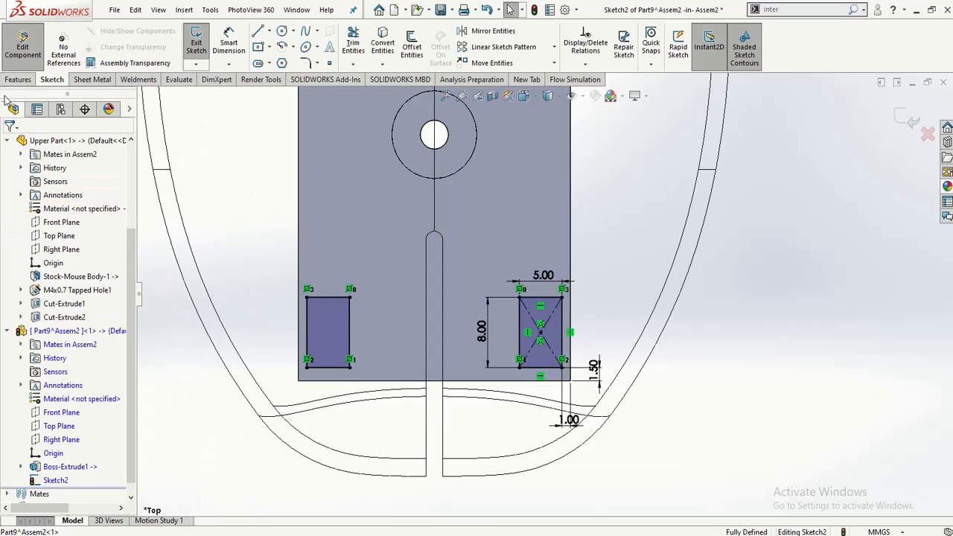
- Exit the sketch and set up a blind boss extrusion of both button rectangles at 7 mm, checking its height inside the shell
left_click(196, 43)
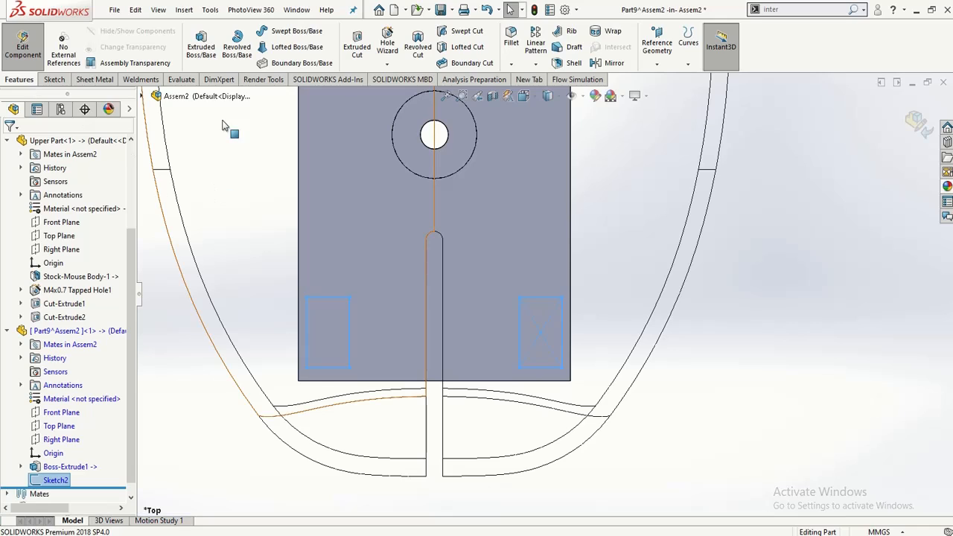
left_click(204, 49)
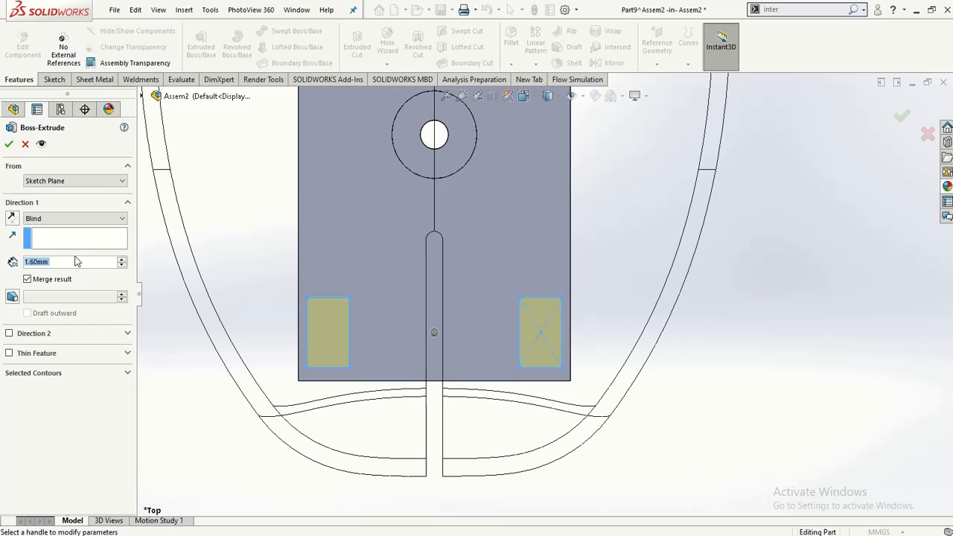
type("7")
scroll(270, 399, "up", 3)
middle_click_drag(270, 400, 250, 209)
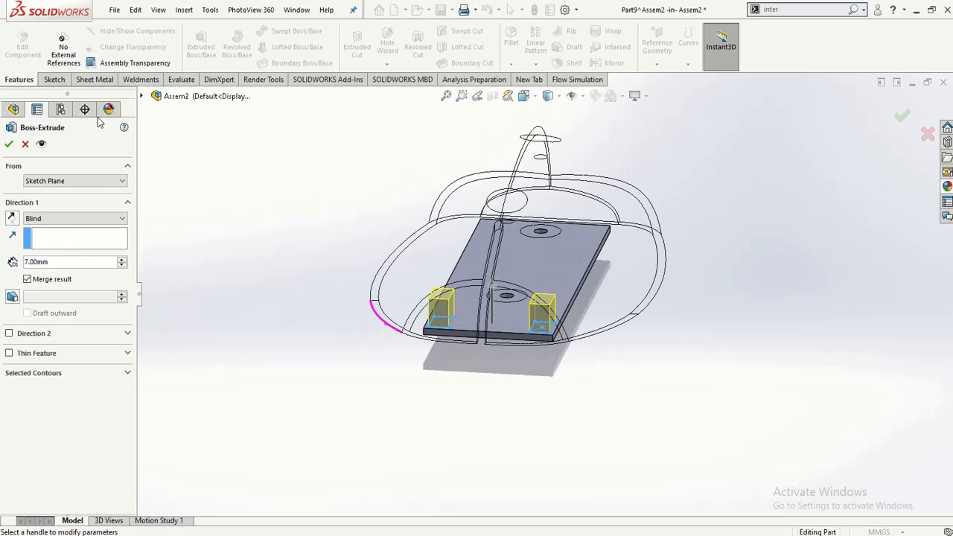
middle_click_drag(417, 411, 316, 368)
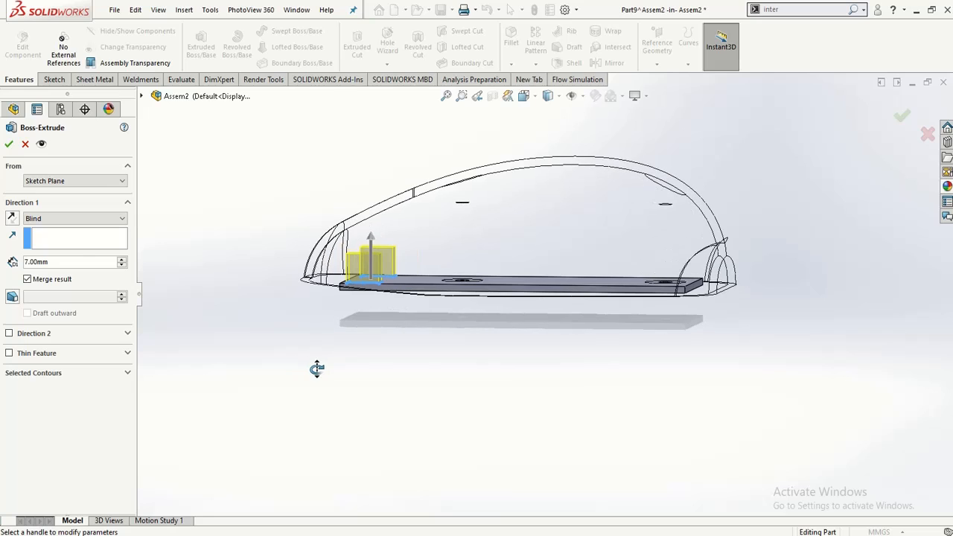
scroll(393, 281, "down", 5)
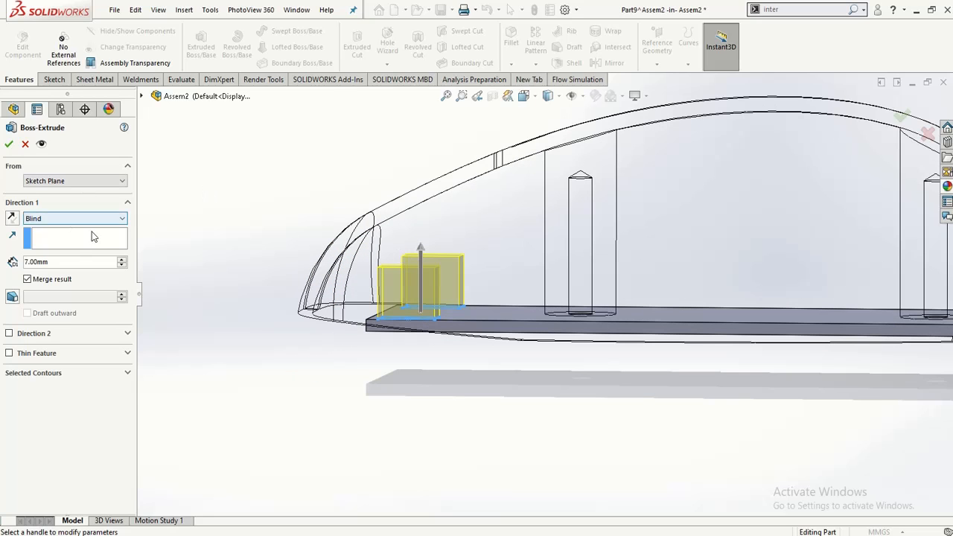
- Set the click buttons' extrusion depth to 9 mm and complete the boss with merged result
left_click(121, 259)
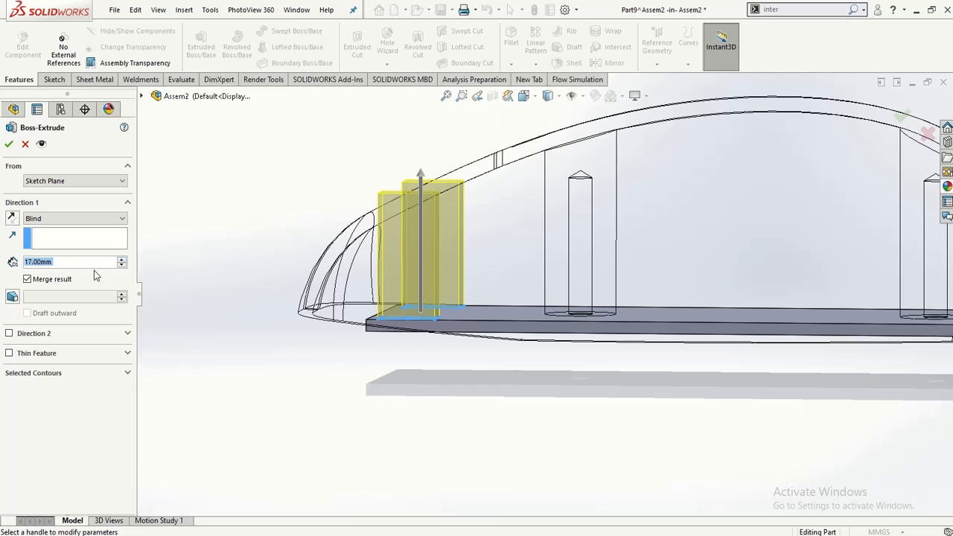
type("9")
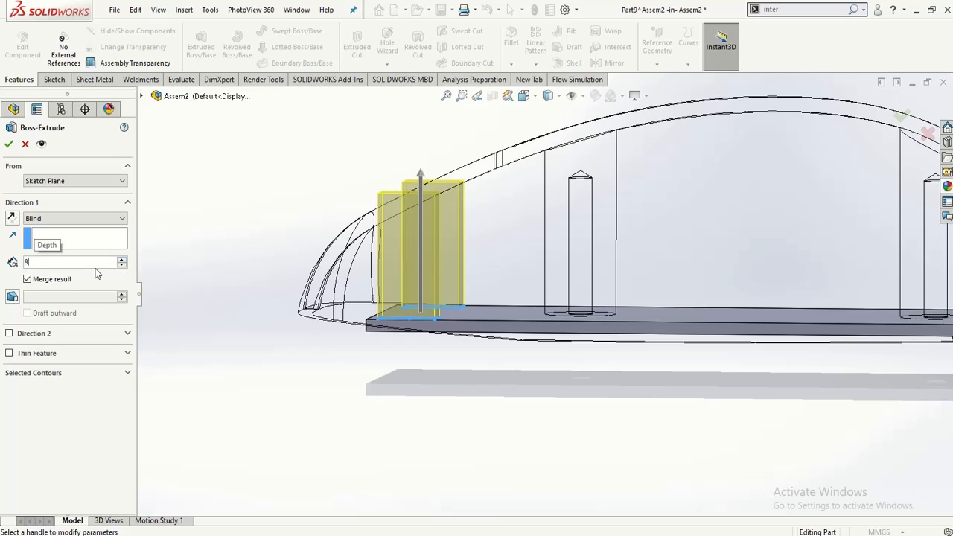
key("Return")
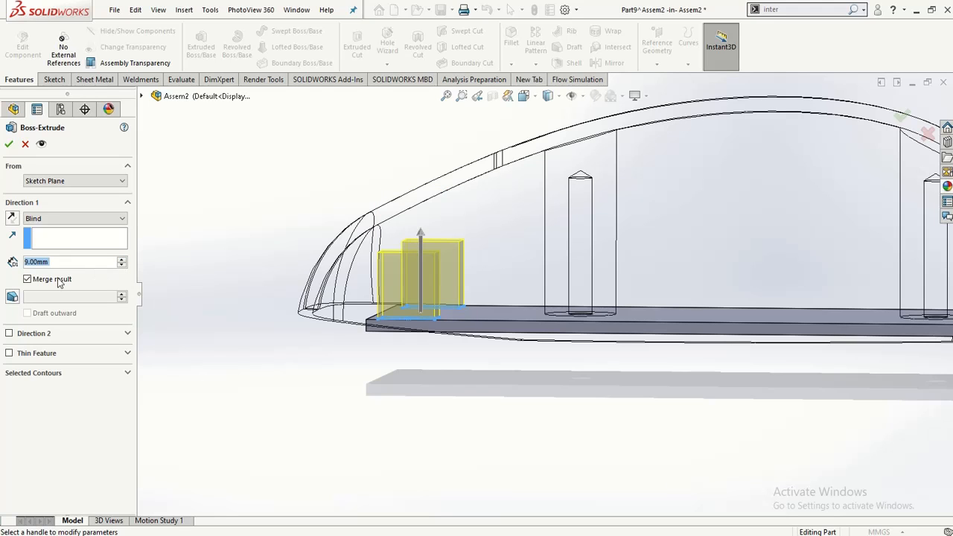
left_click(9, 144)
key("f")
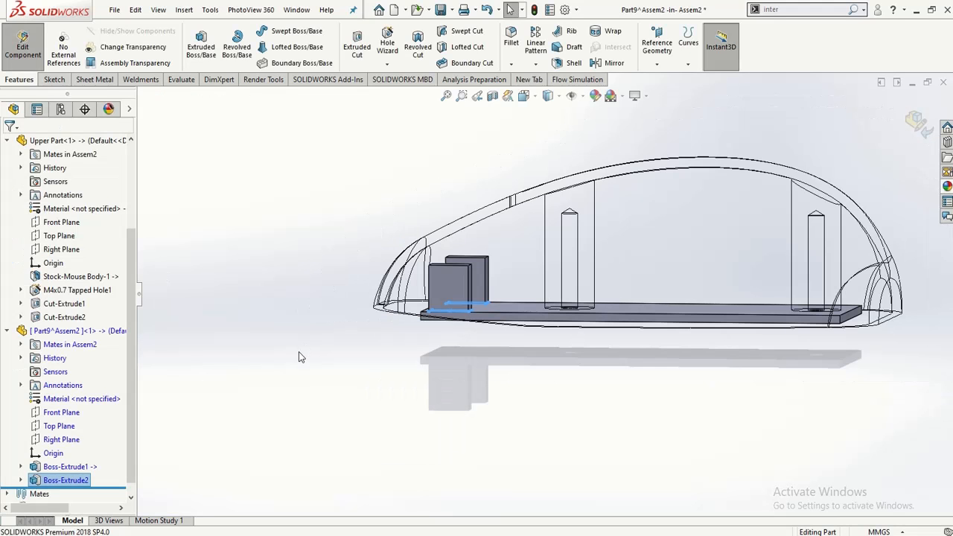
- Apply the green soft touch plastic appearance to the board's base extrusion, Boss-Extrude1
middle_click_drag(298, 351, 527, 315)
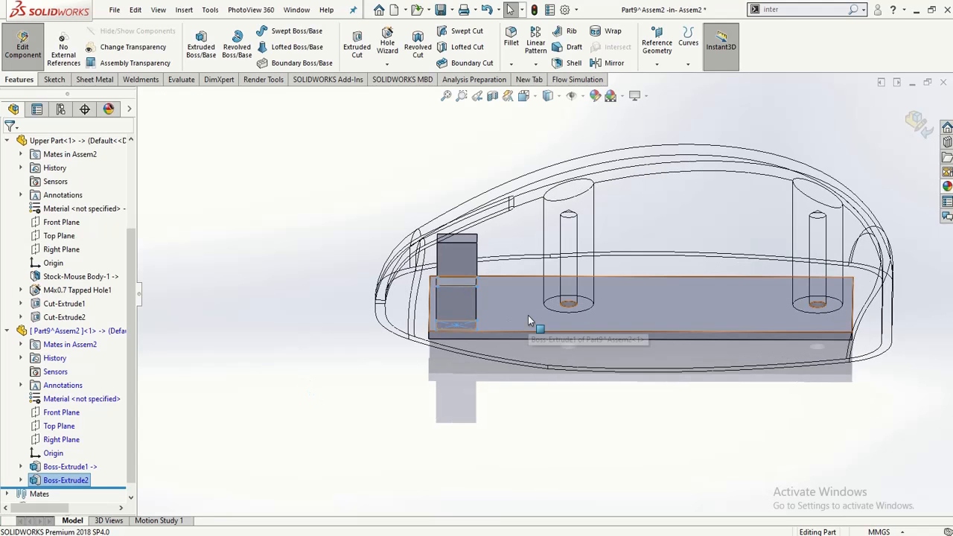
left_click(528, 314)
scroll(513, 317, "up", 3)
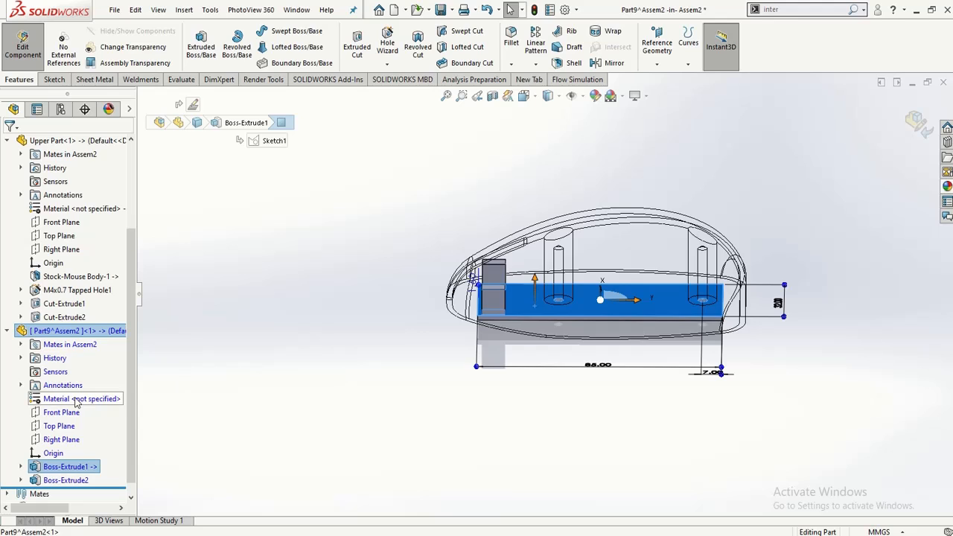
left_click(50, 473)
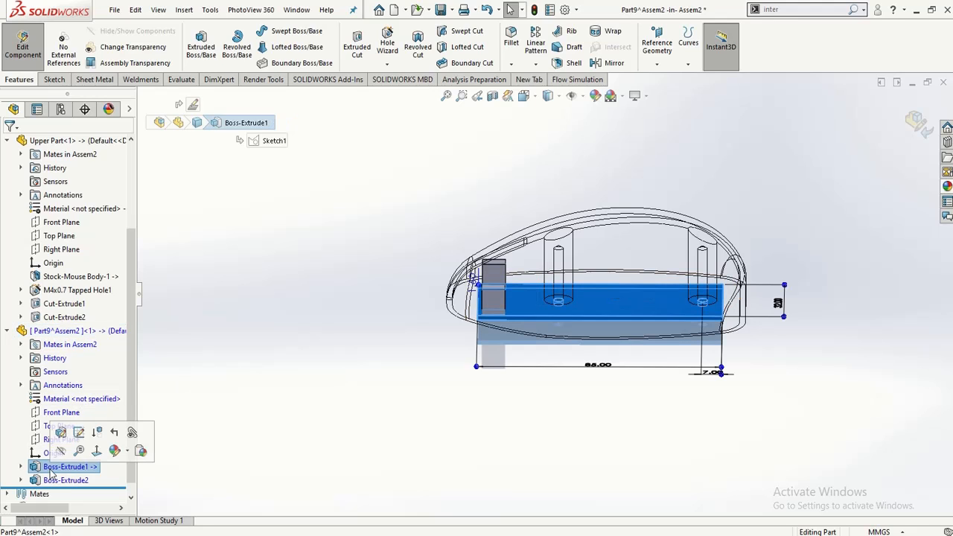
left_click(947, 186)
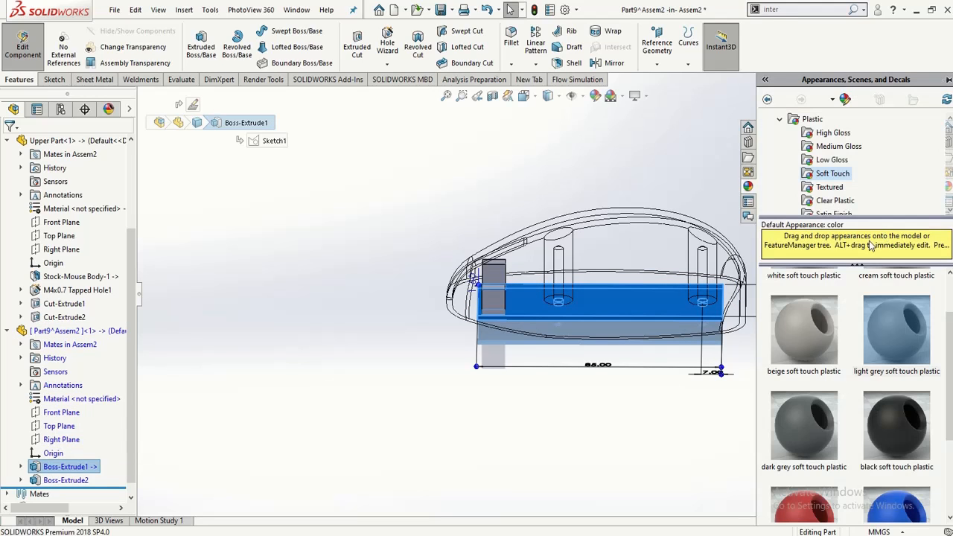
scroll(842, 405, "down", 3)
left_click(818, 488)
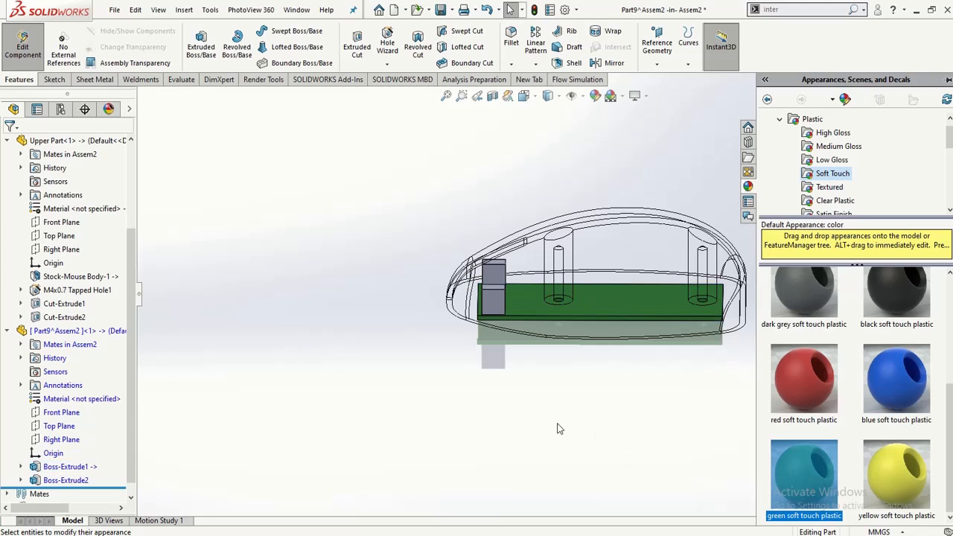
- Apply the beige soft touch plastic appearance to the click buttons' extrusion, Boss-Extrude2, and inspect the board from above
left_click(60, 480)
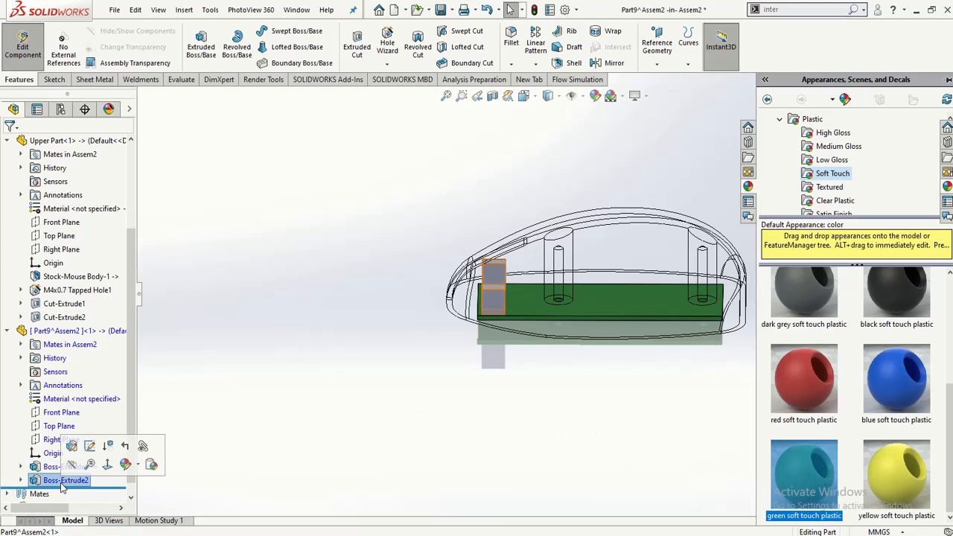
left_click(947, 186)
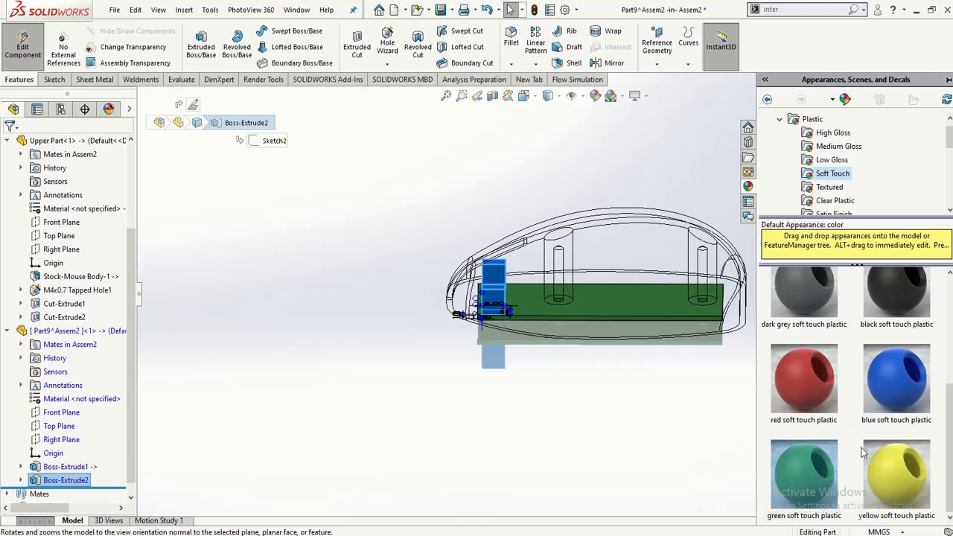
scroll(871, 447, "up", 2)
left_click(814, 335)
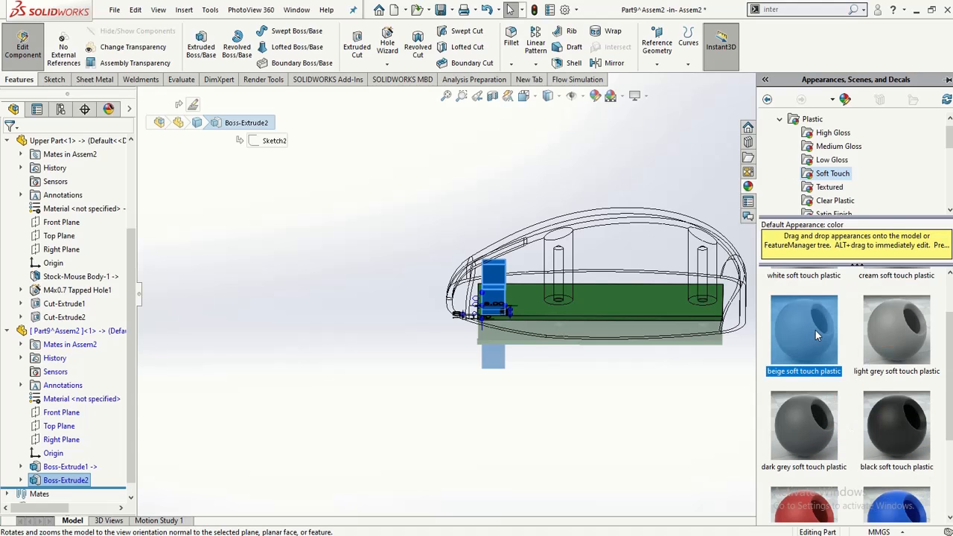
double_click(815, 330)
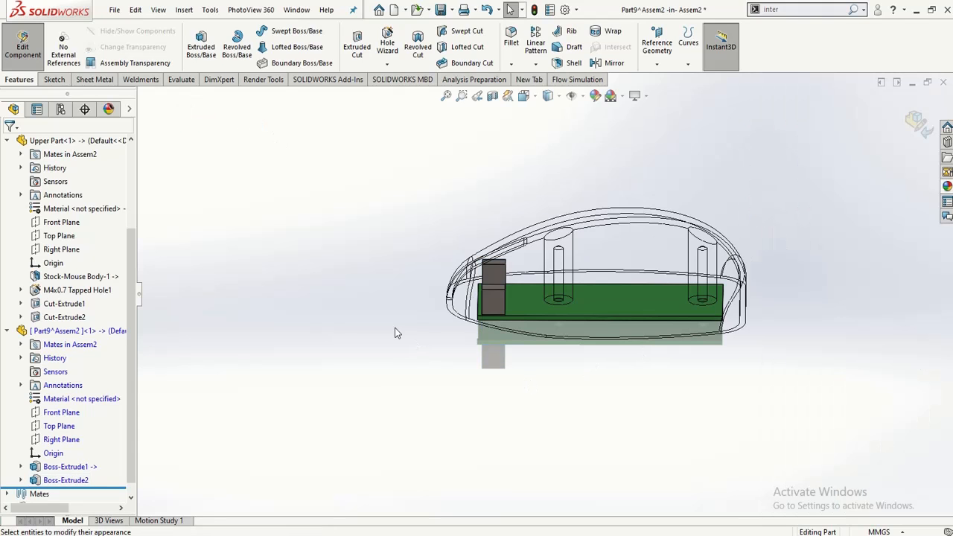
middle_click_drag(393, 332, 464, 402)
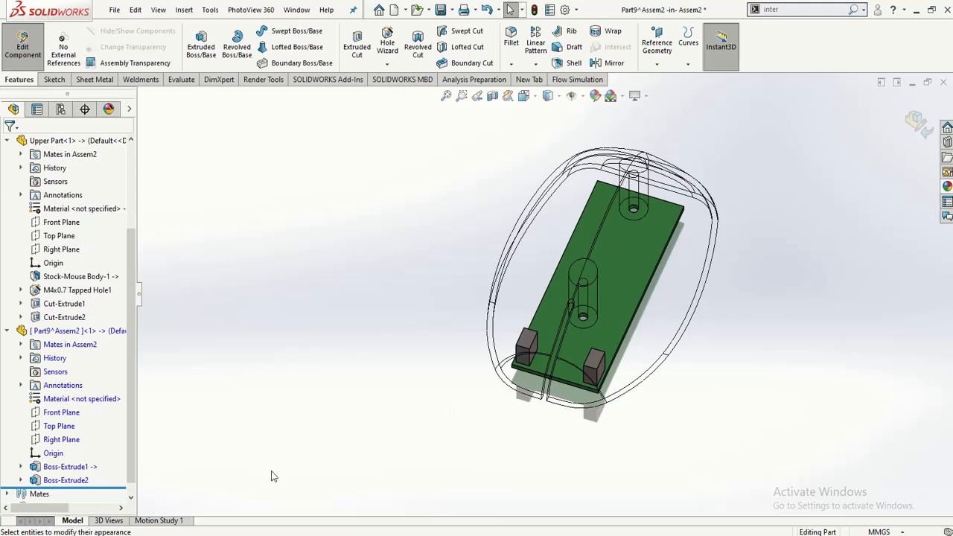
- Switch to the PowerPoint lab slides and read the mouse wheel sketch instructions on slide 22
key("alt+Tab")
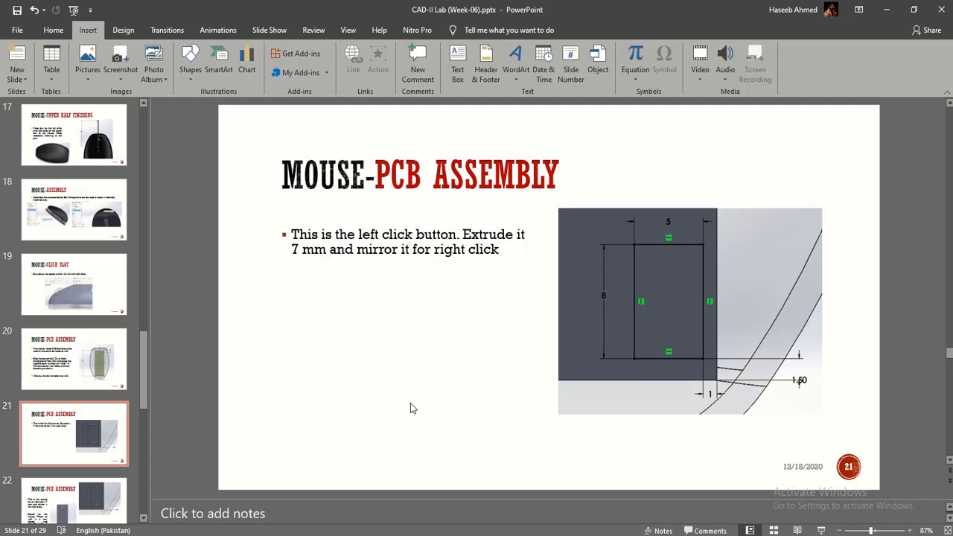
scroll(410, 404, "down", 1)
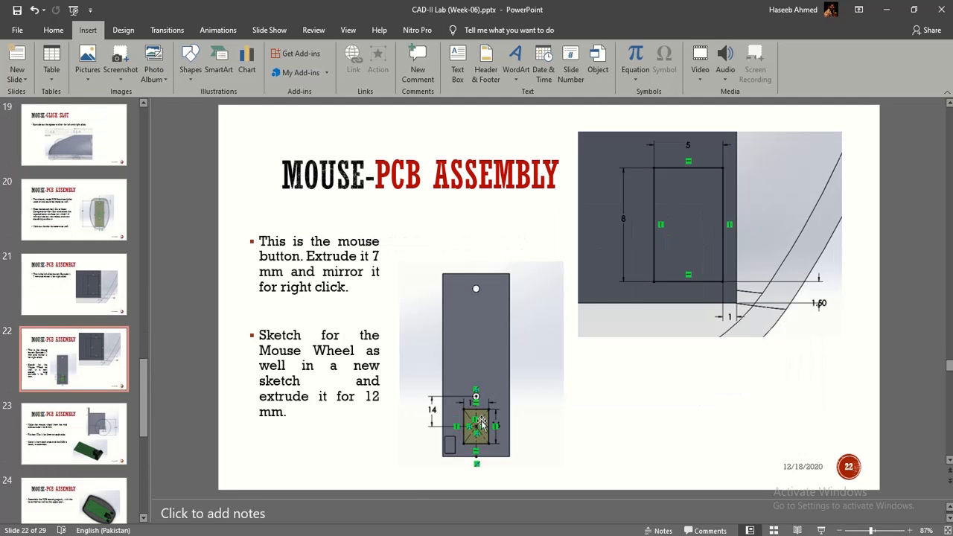
scroll(346, 297, "up", 1)
scroll(346, 302, "down", 1)
- Change the mouse button's extrusion depth in the slide 22 text to 12 mm
left_click(379, 262)
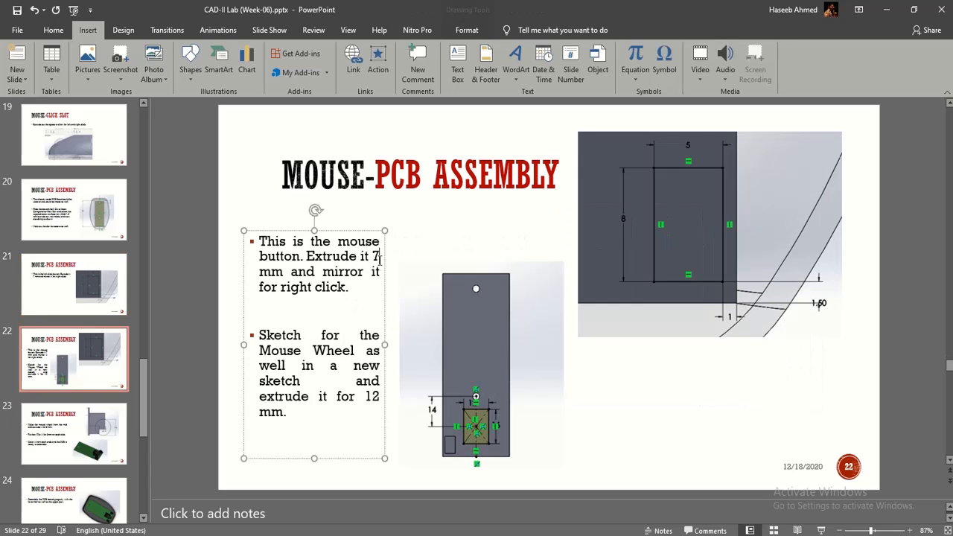
left_click_drag(379, 262, 375, 259)
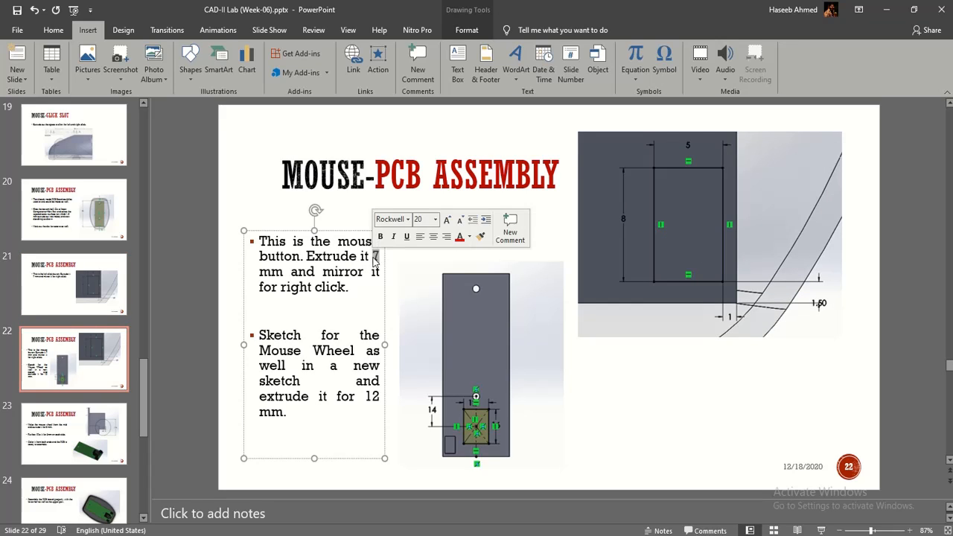
type("12")
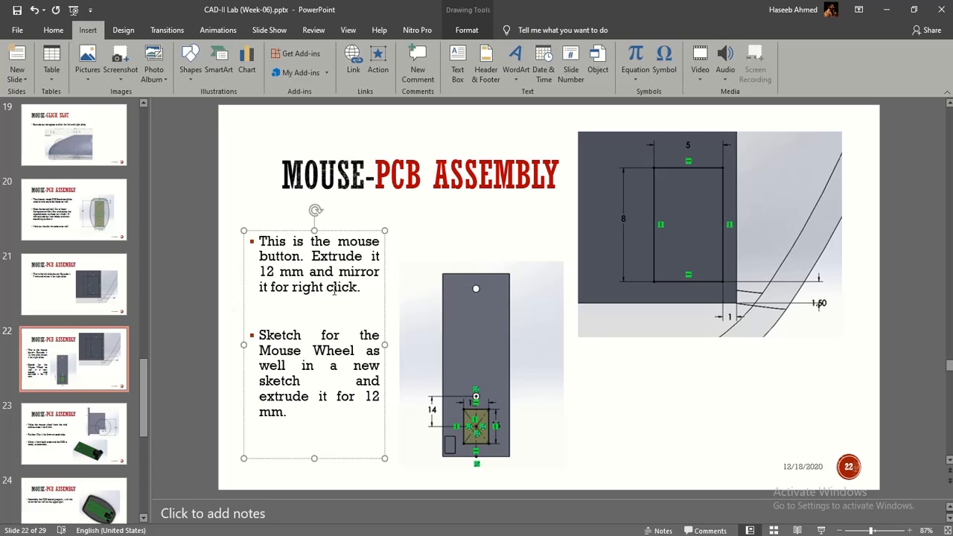
- Delete the mouse button paragraph from slide 22, keeping the mouse wheel instruction
left_click_drag(362, 287, 254, 244)
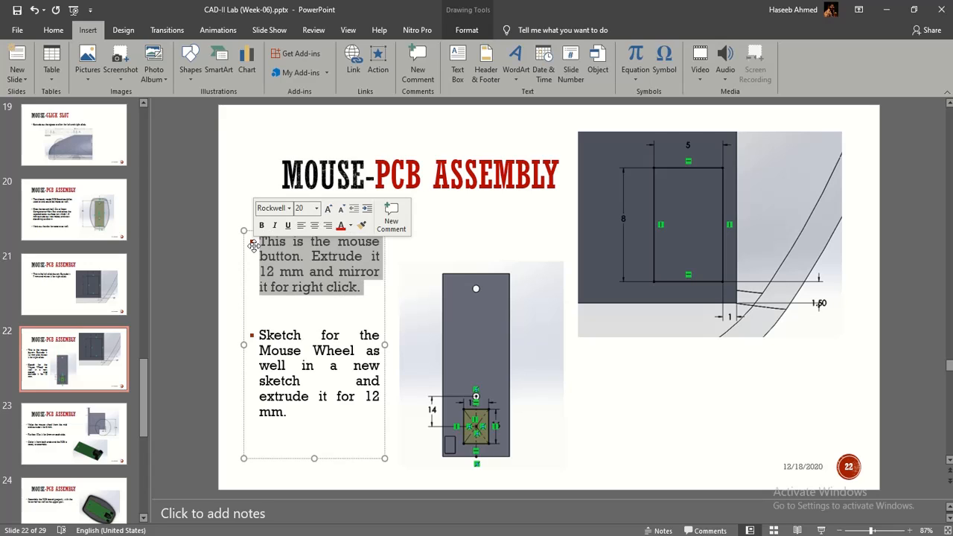
key("BackSpace")
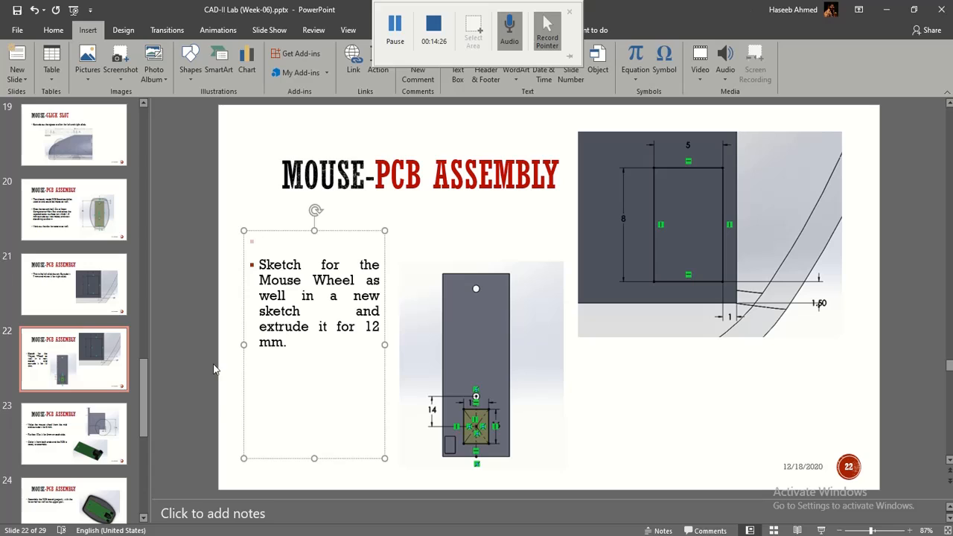
left_click(212, 390)
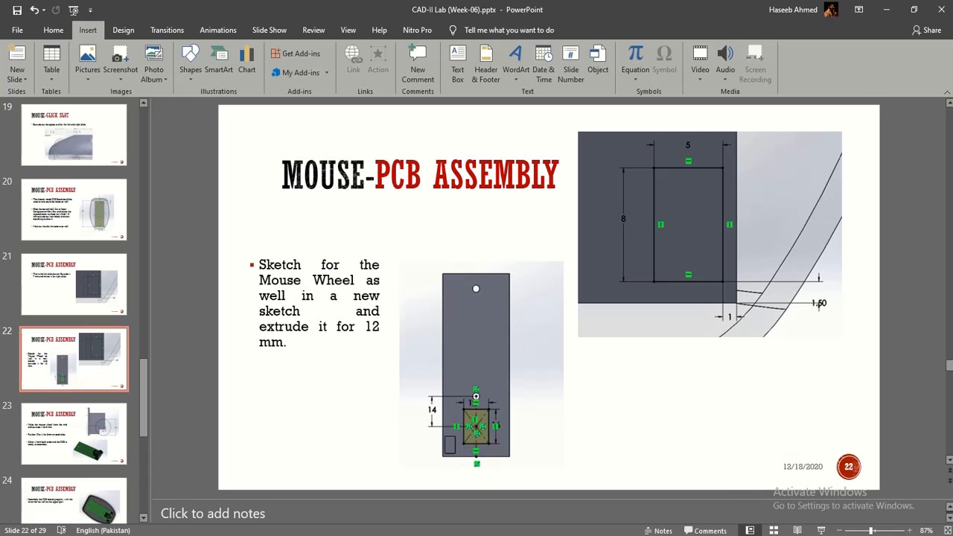
- Switch back to SOLIDWORKS and start a sketch on the green board's upper face, viewed normal to the sketch
mouse_move(538, 534)
left_click(403, 505)
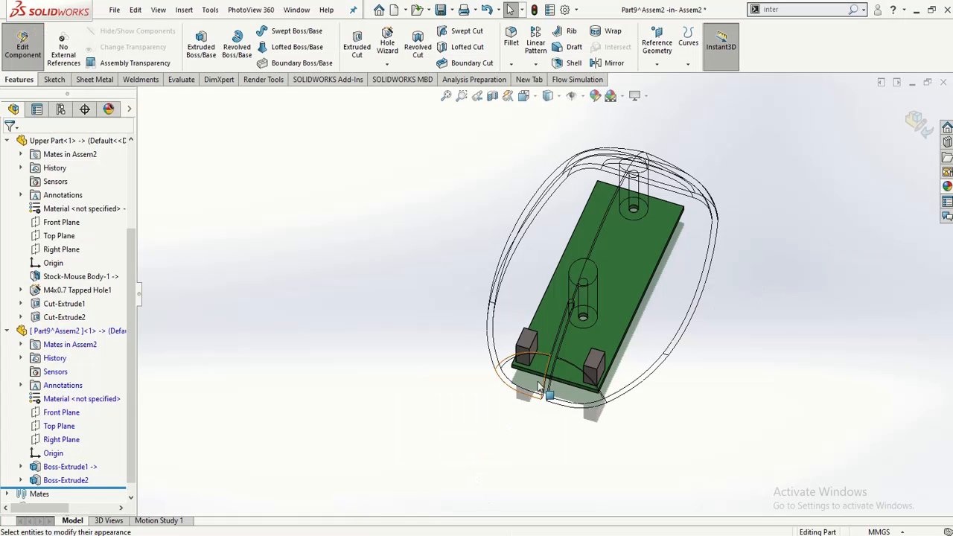
left_click(561, 347)
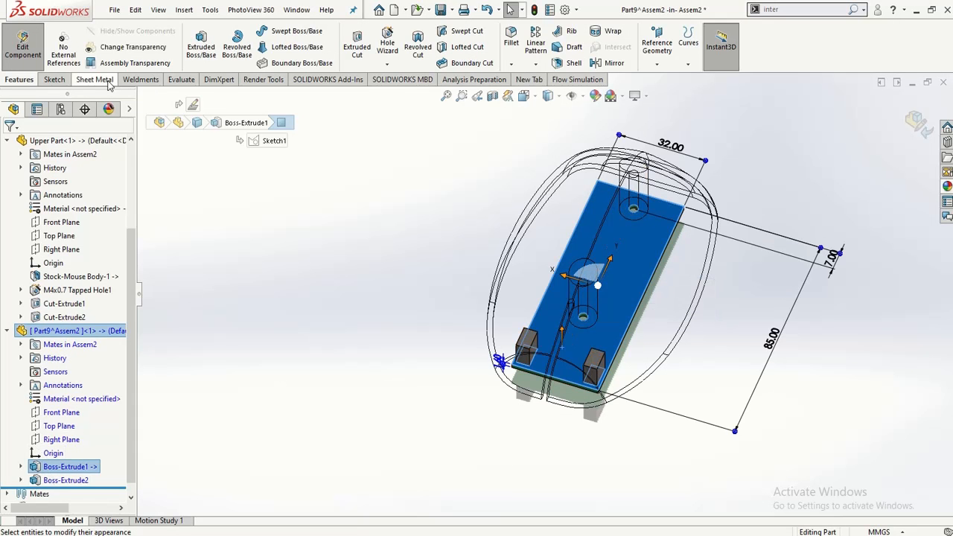
left_click(54, 79)
left_click(196, 37)
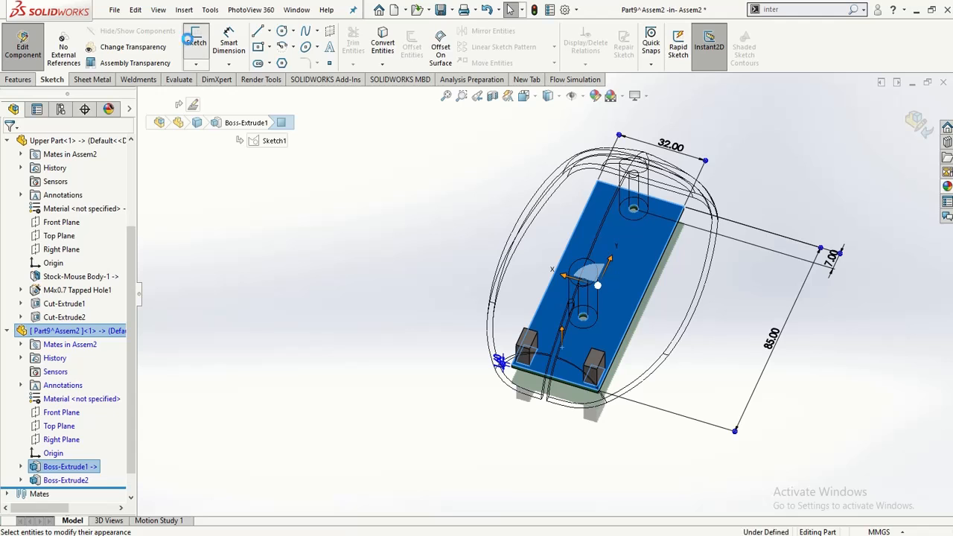
left_click(74, 494)
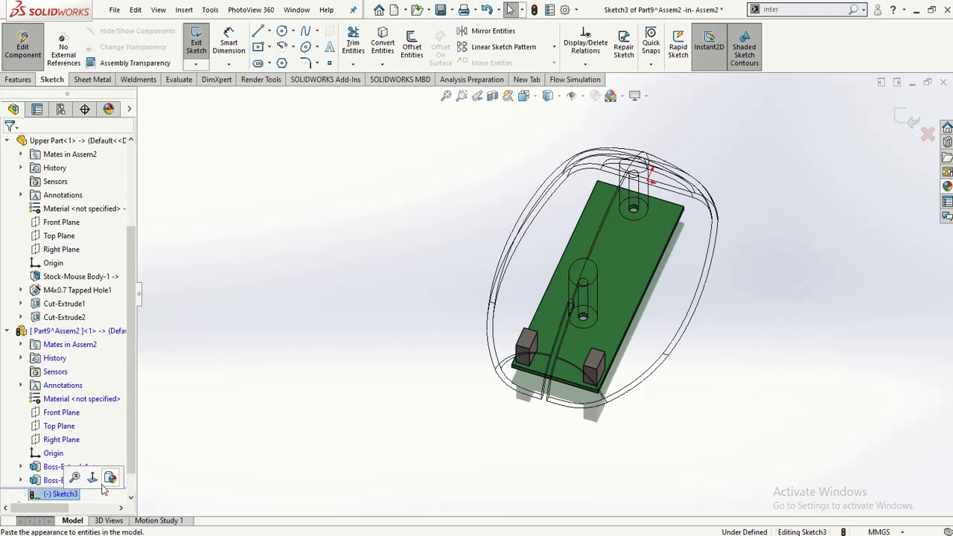
left_click(92, 478)
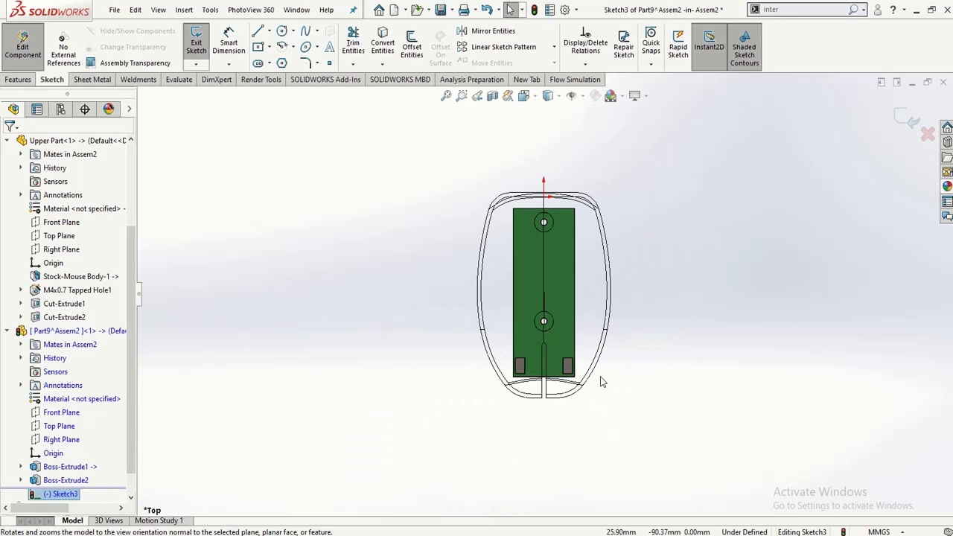
- Draw a center rectangle about 4.6 mm wide and 9.2 mm high on the board's centreline between the two click buttons
scroll(584, 406, "down", 5)
scroll(422, 262, "down", 2)
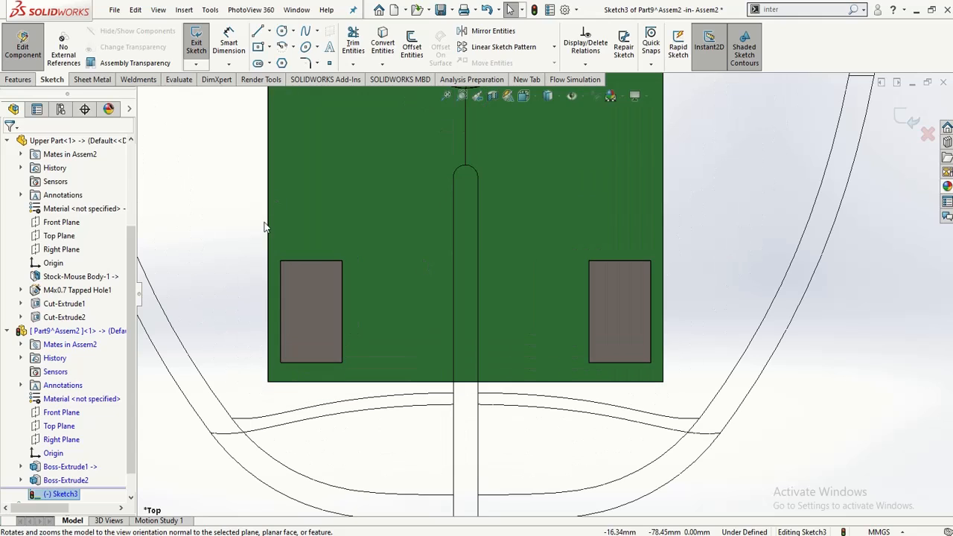
left_click(257, 47)
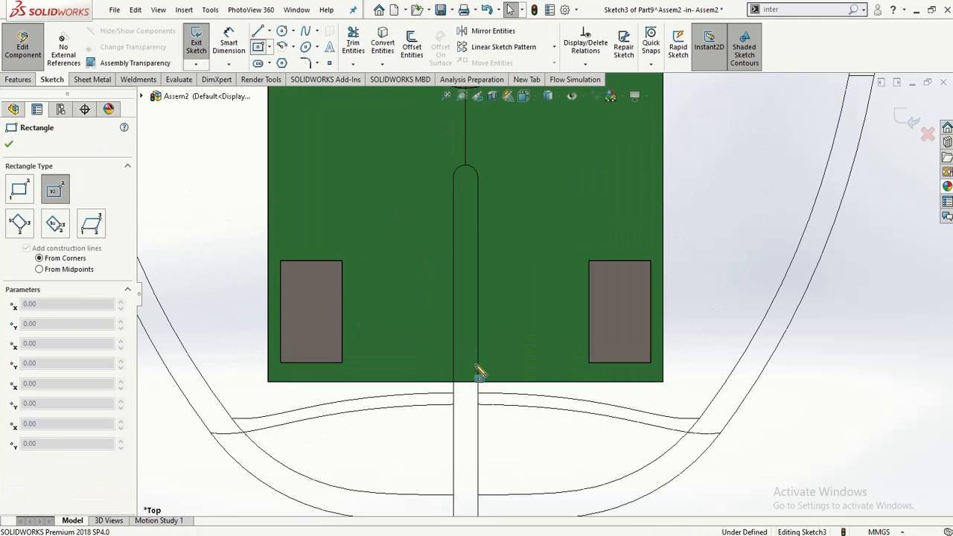
left_click(466, 302)
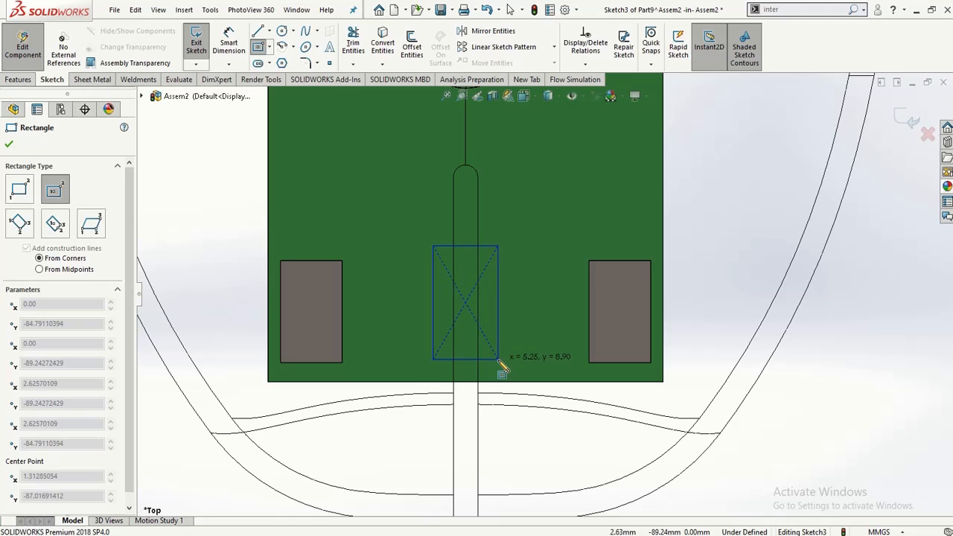
left_click(496, 362)
scroll(510, 190, "up", 4)
scroll(507, 181, "down", 2)
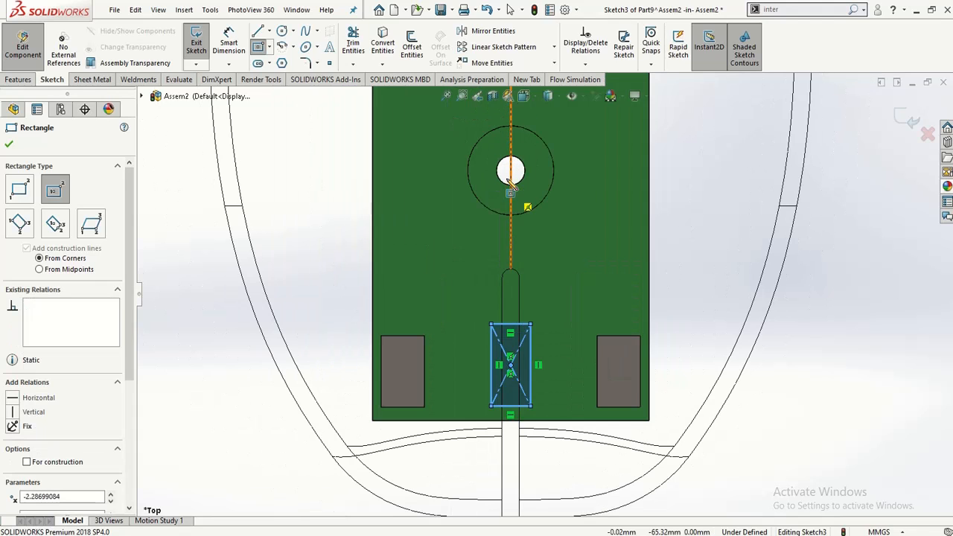
scroll(242, 250, "up", 2)
scroll(242, 251, "up", 4)
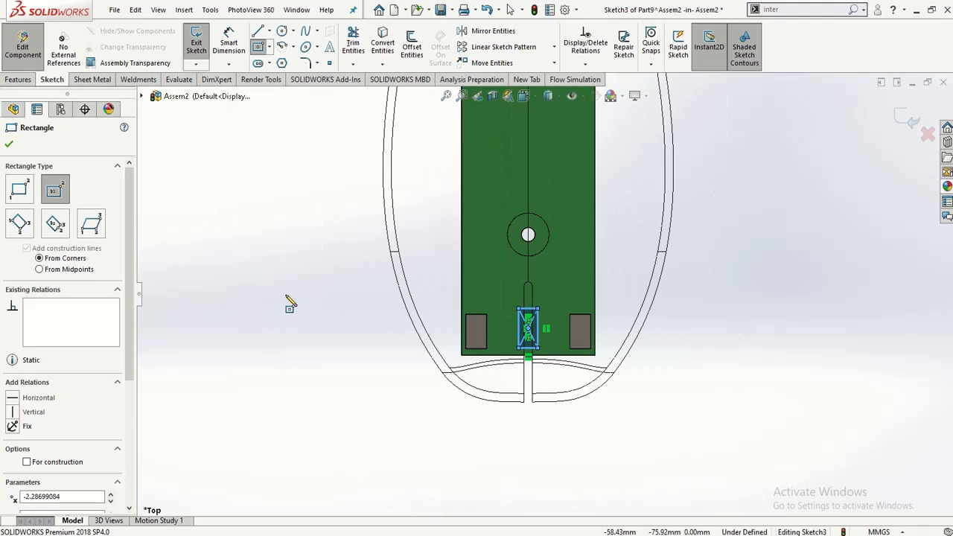
scroll(583, 233, "down", 3)
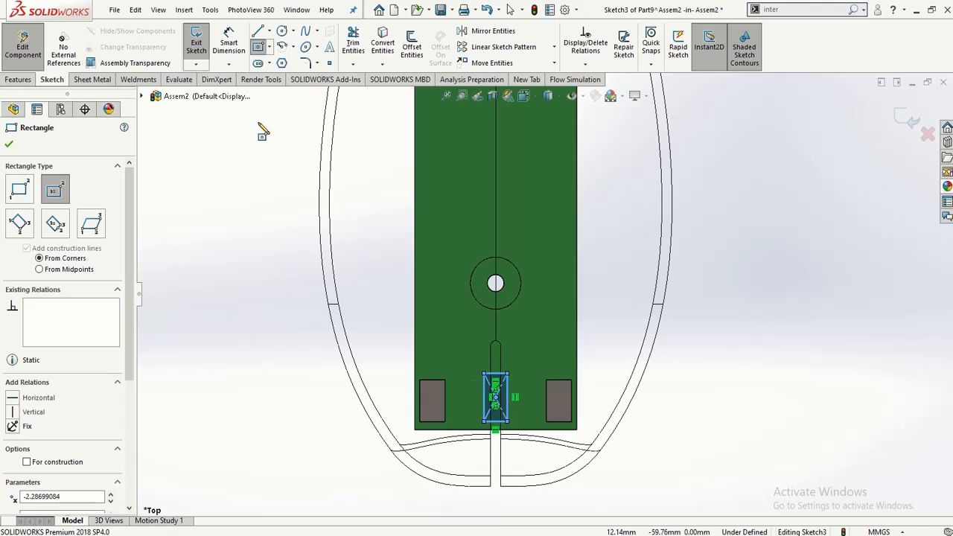
scroll(262, 132, "down", 1)
- Dimension the mouse wheel rectangle to 12 mm wide and 16 mm high
left_click(226, 43)
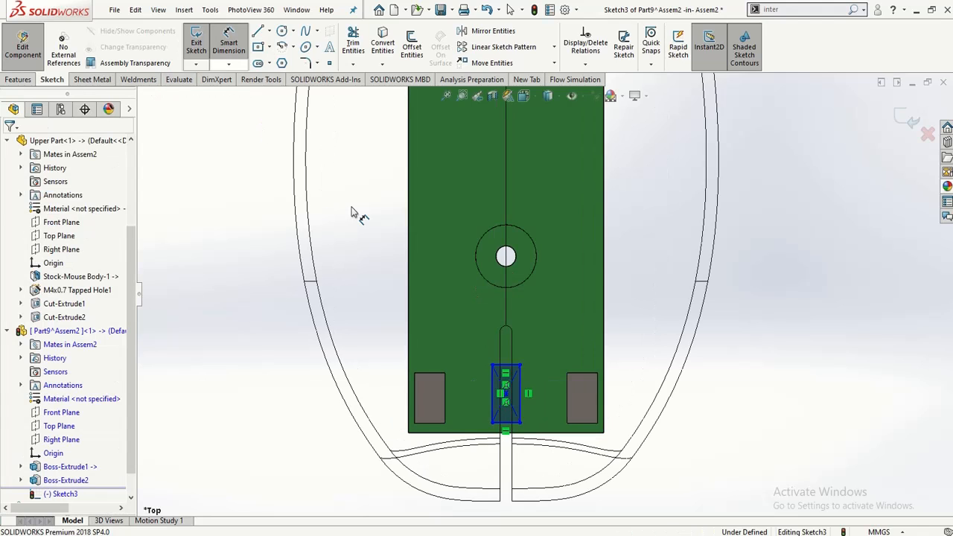
left_click(503, 333)
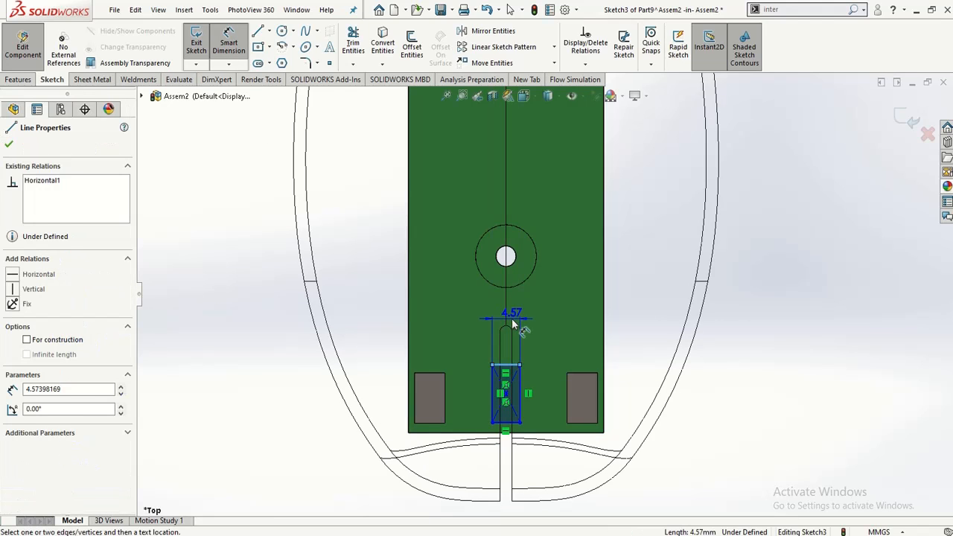
left_click(510, 320)
type("12")
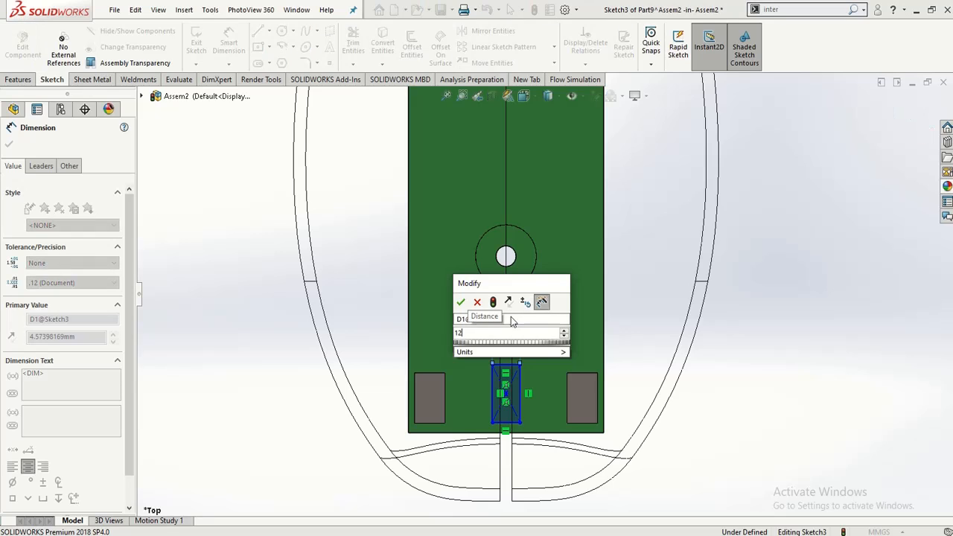
key("Return")
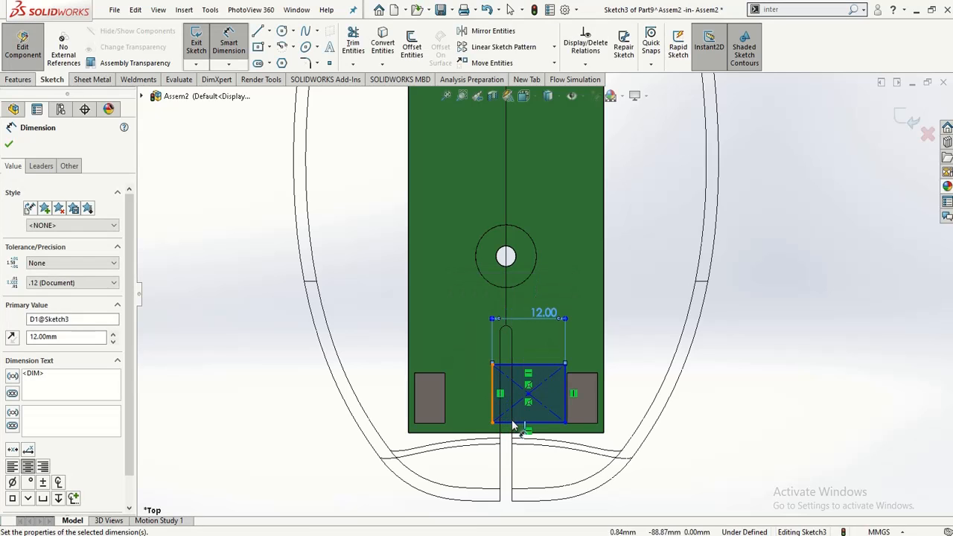
left_click(491, 395)
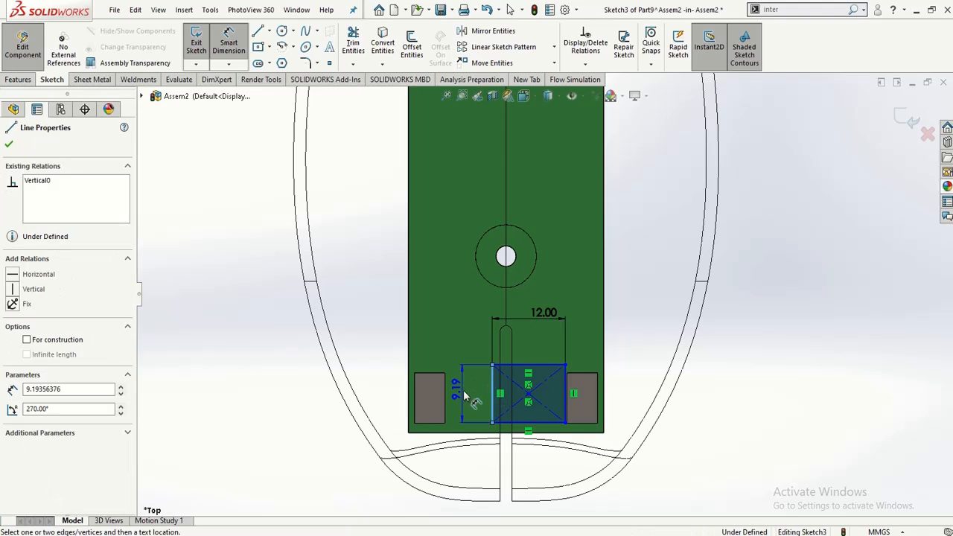
left_click(463, 394)
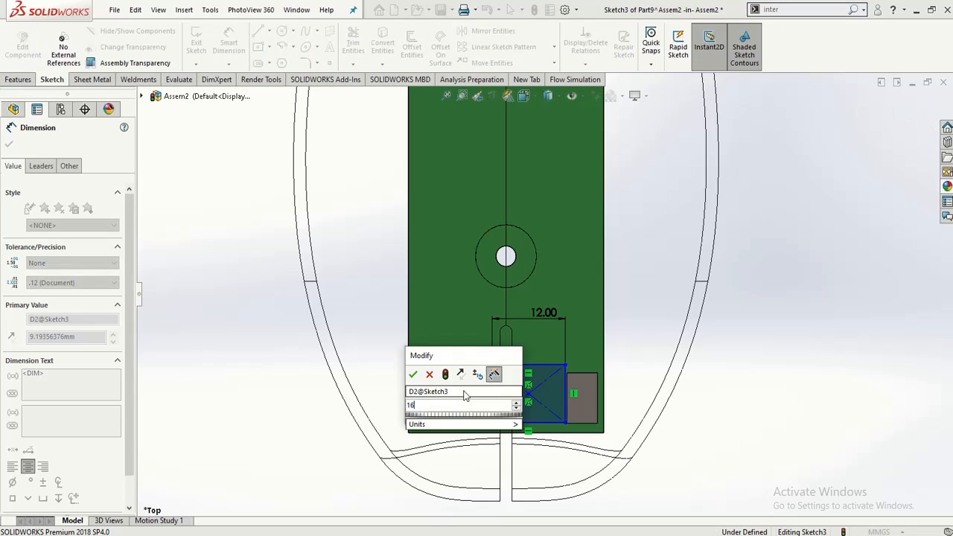
key("Return")
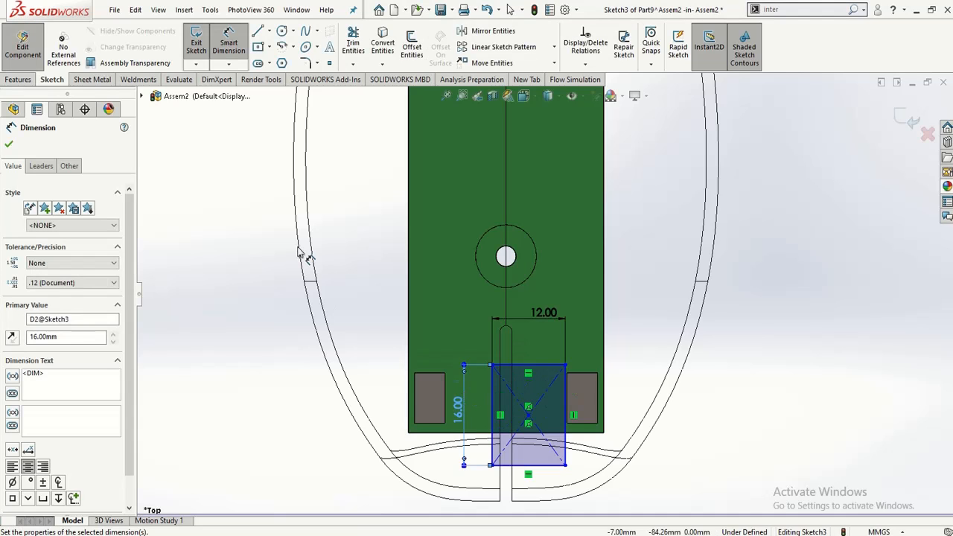
- Dimension the distance from the nearby screw hole's centre to the rectangle's closest horizontal edge as 14 mm
left_click(506, 256)
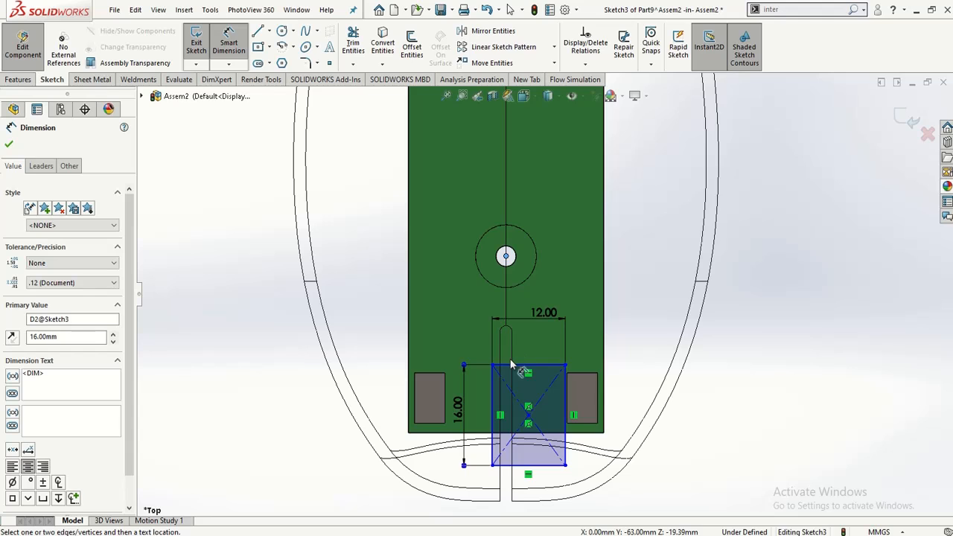
left_click(510, 365)
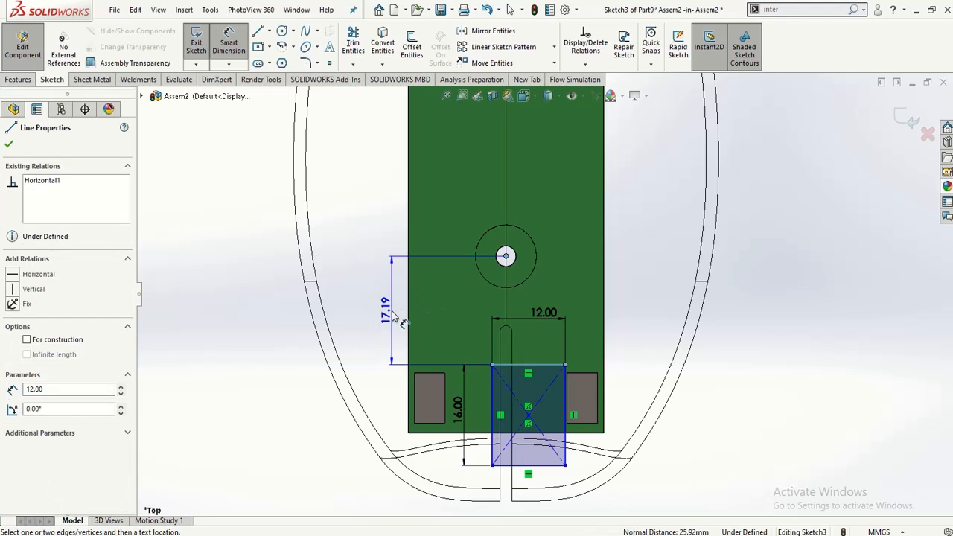
left_click(388, 313)
left_click(395, 314)
type("14")
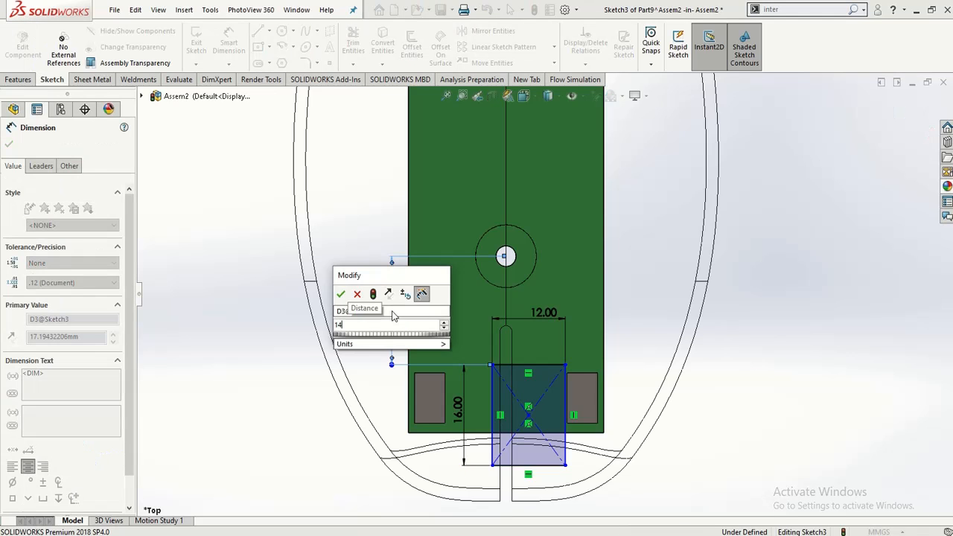
key("Return")
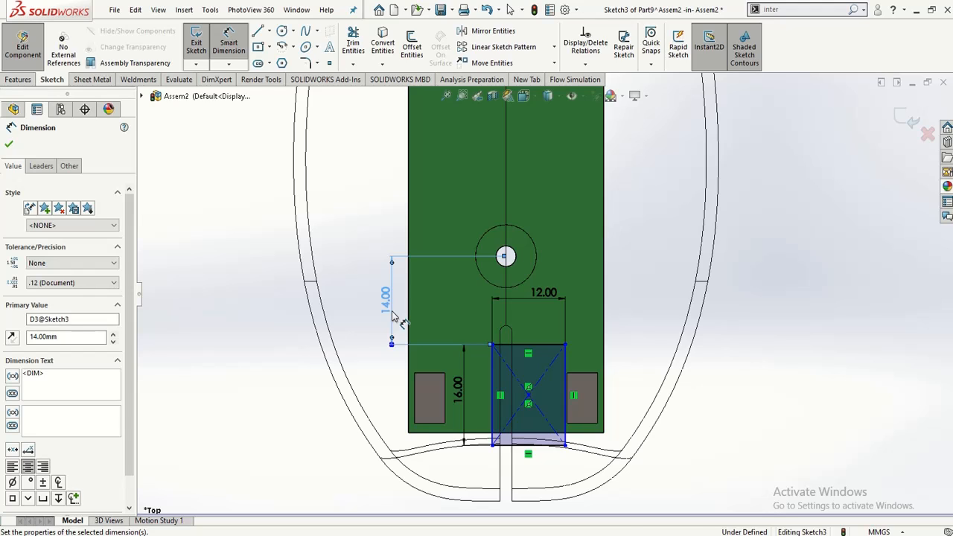
- Switch to PowerPoint and check the mouse wheel rectangle's placement in the slide 22 drawing
left_click(320, 535)
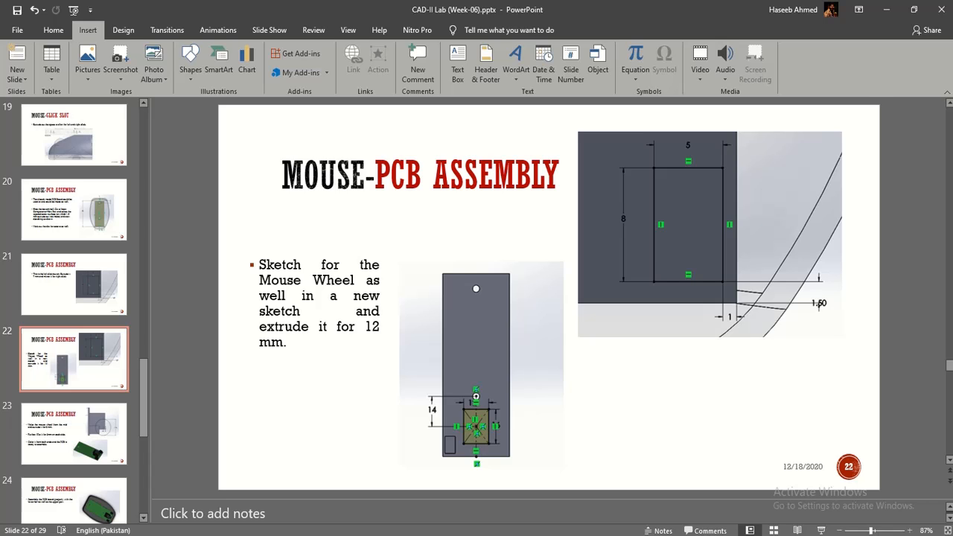
- Compare the mouse wheel block sketch in SOLIDWORKS with the PCB assembly slides in PowerPoint, checking the rectangle's dimensions and position
key("alt+Tab")
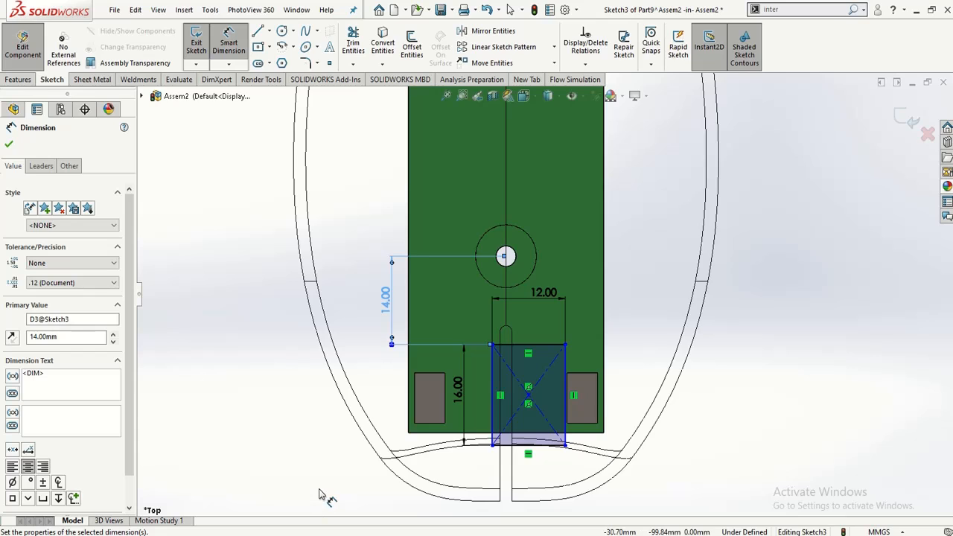
scroll(320, 496, "up", 5)
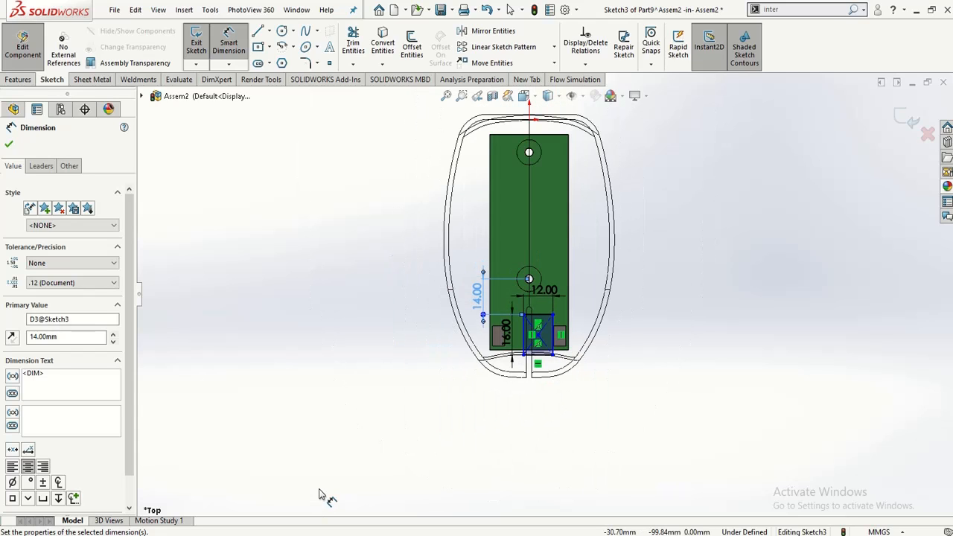
scroll(320, 496, "down", 3)
scroll(417, 466, "up", 5)
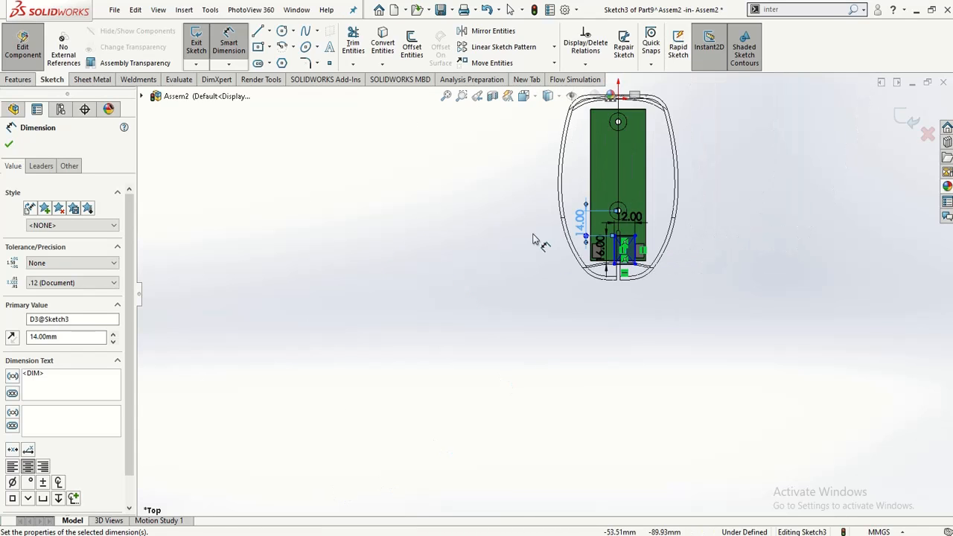
scroll(664, 105, "down", 3)
key("alt+Tab")
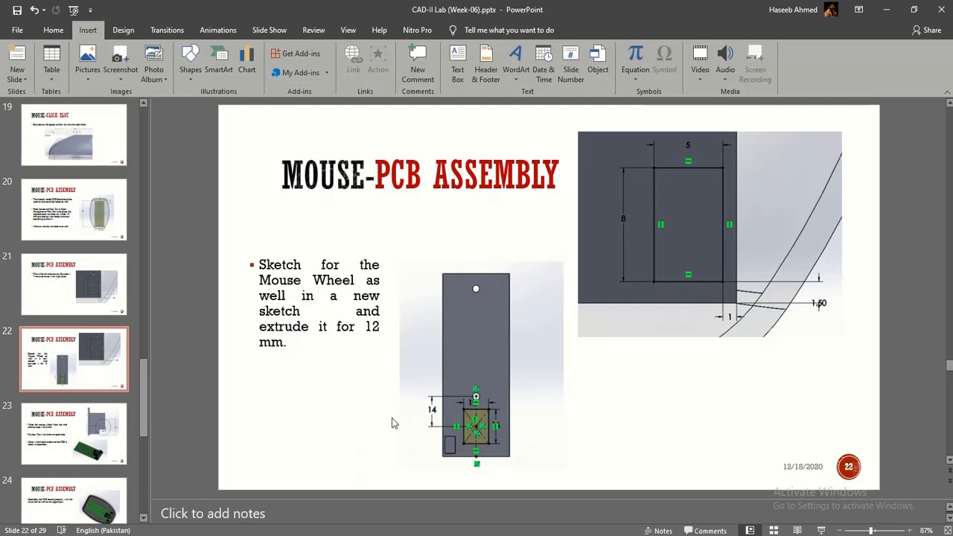
key("Page_Up")
key("Page_Up")
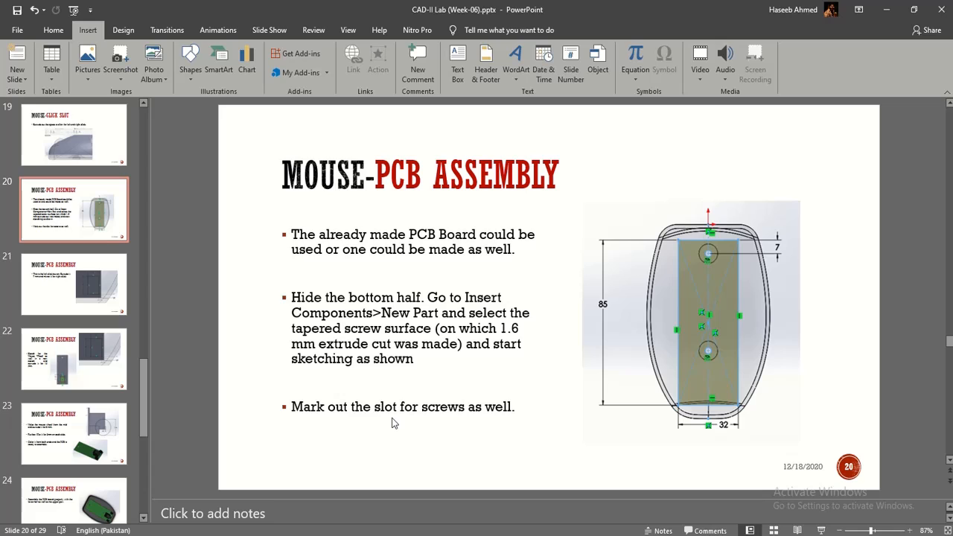
key("Page_Down")
key("Page_Down")
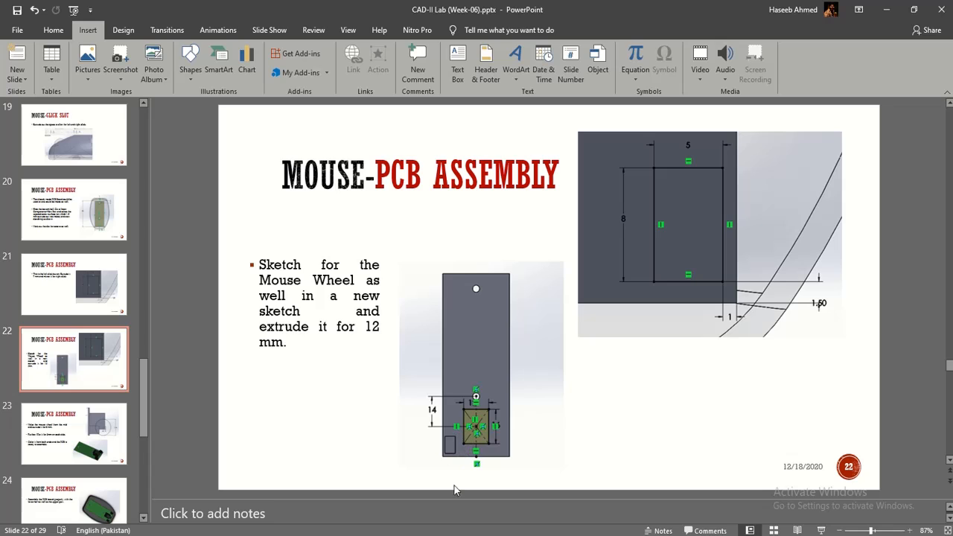
mouse_move(537, 535)
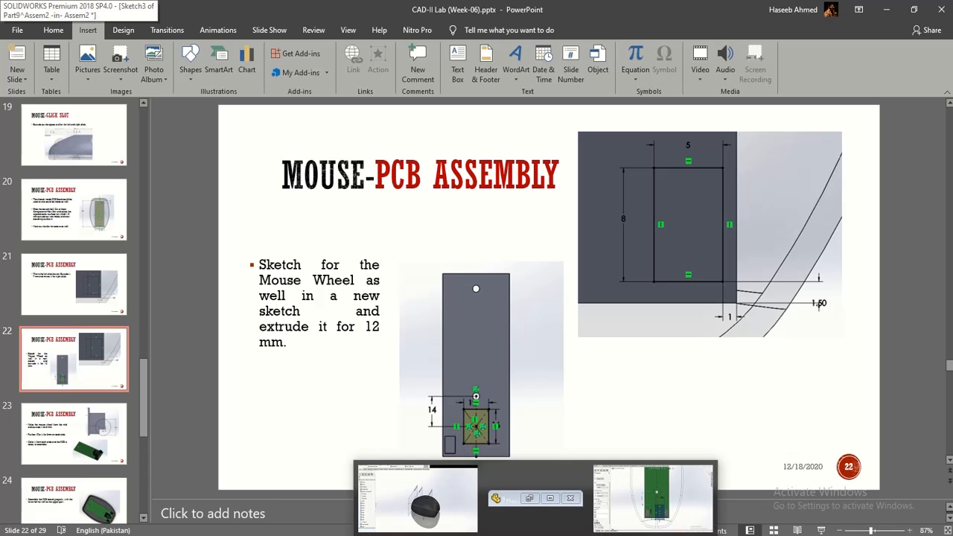
left_click(654, 496)
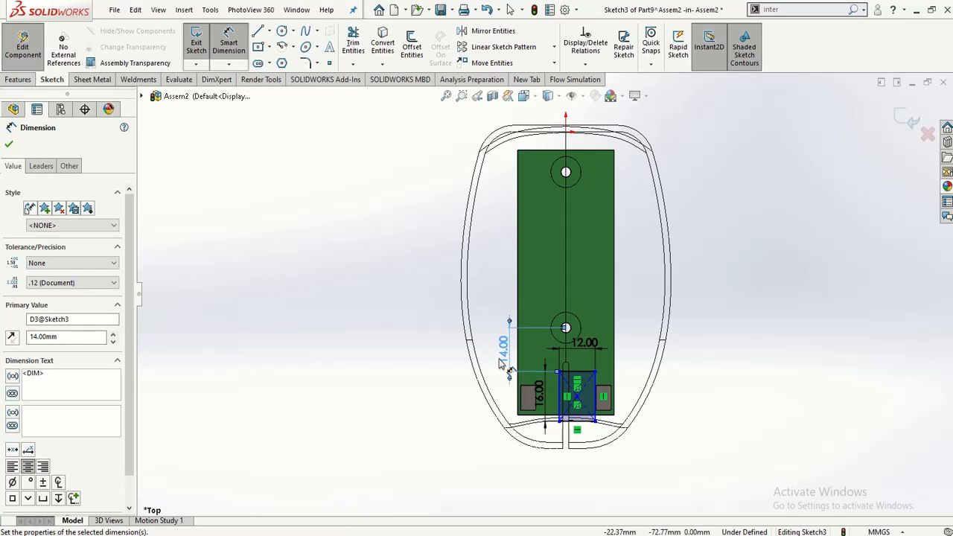
- Delete the 14 mm dimension between the lower screw hole and the top edge of the rectangle
left_click(499, 362)
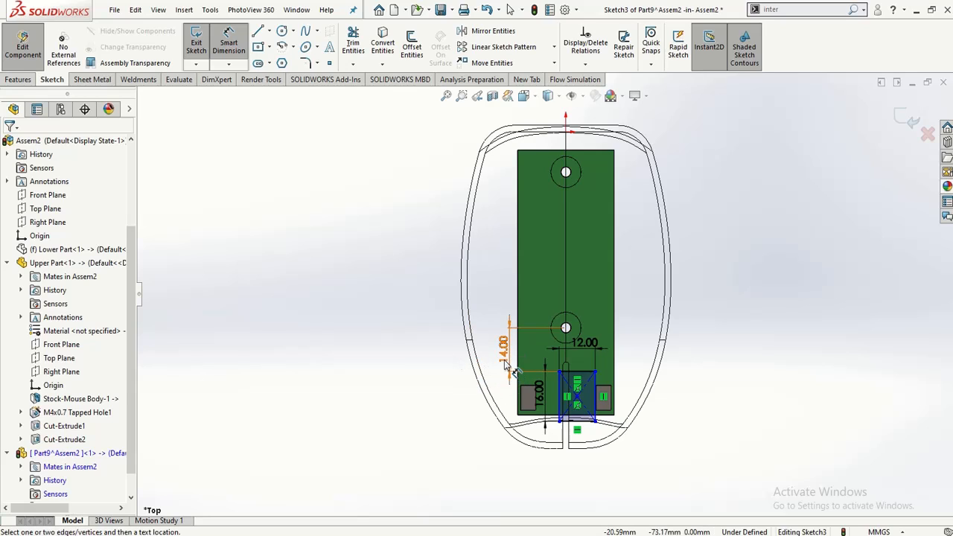
key("Escape")
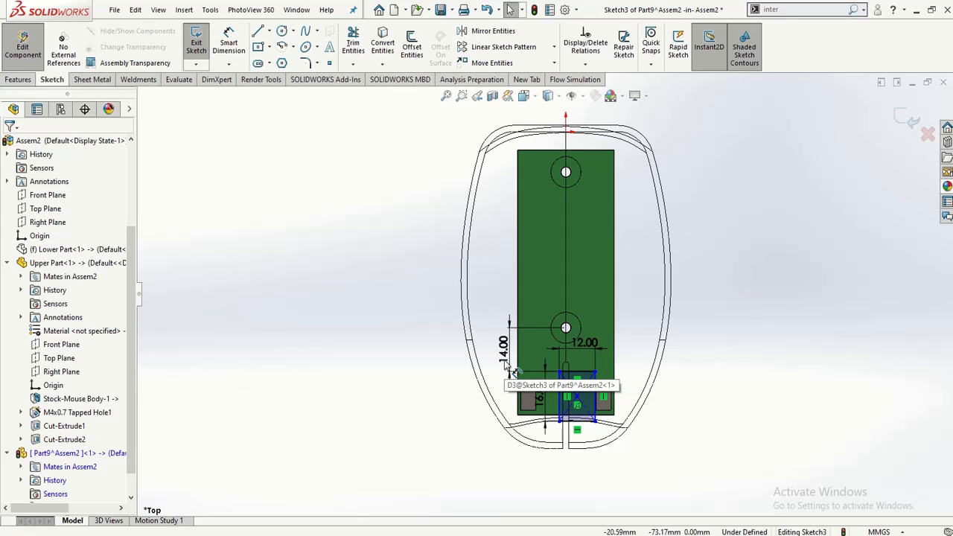
left_click(504, 361)
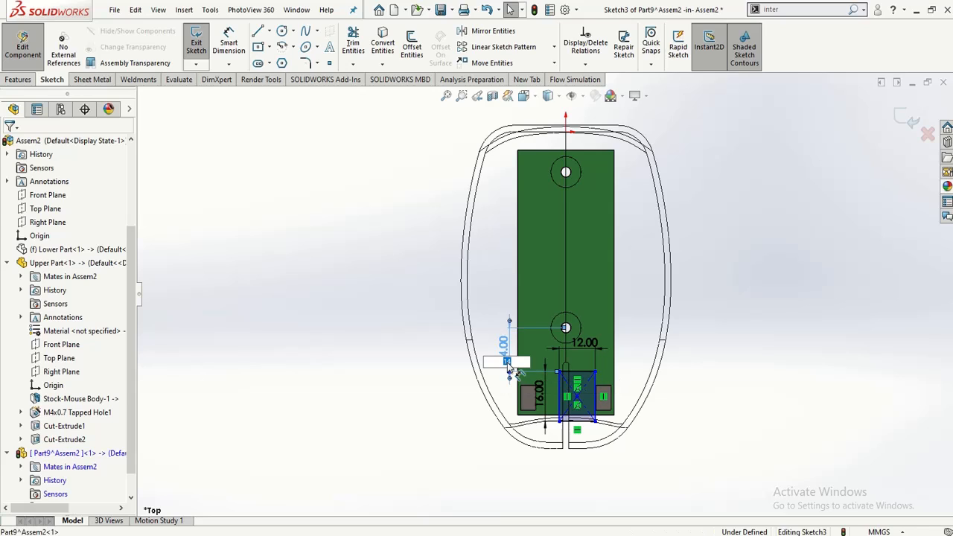
key("Return")
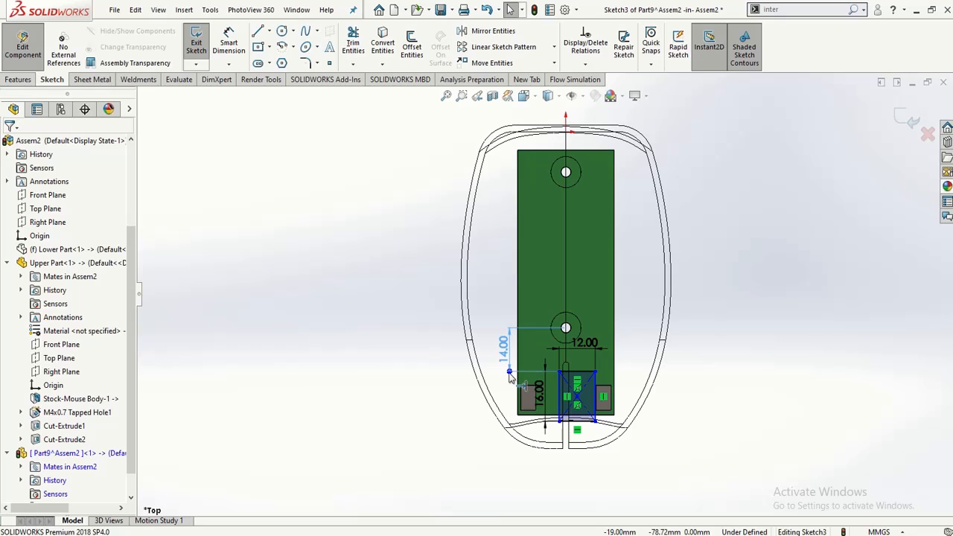
left_click(504, 350)
key("Delete")
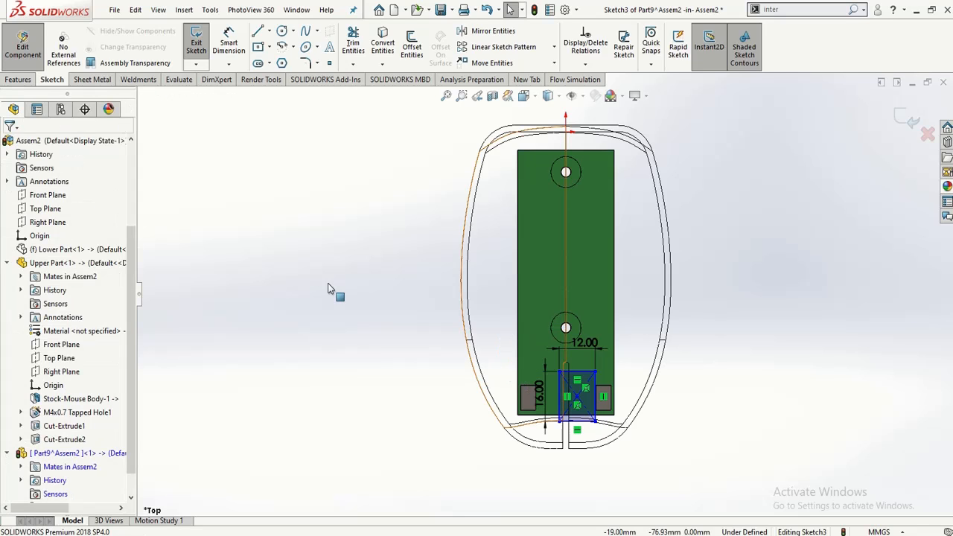
left_click(328, 289)
key("Delete")
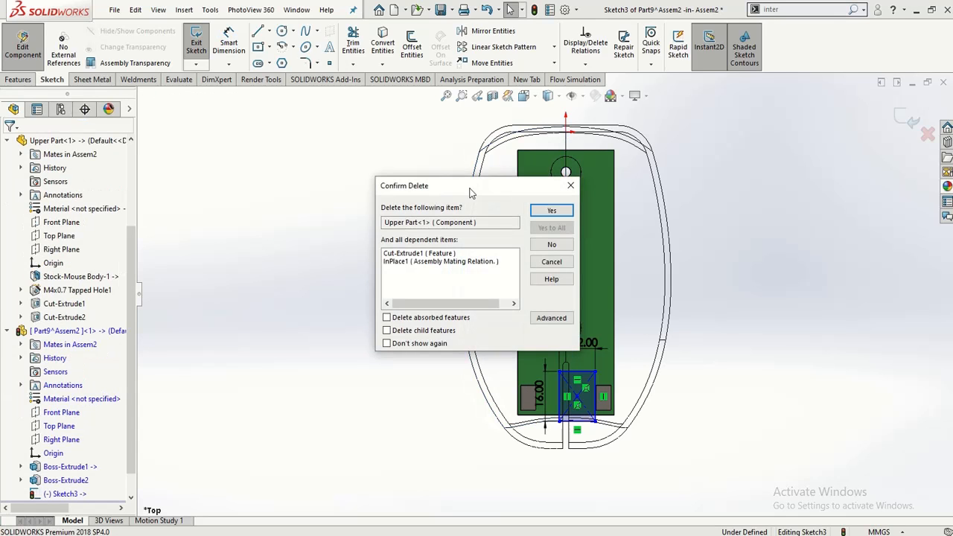
left_click(551, 261)
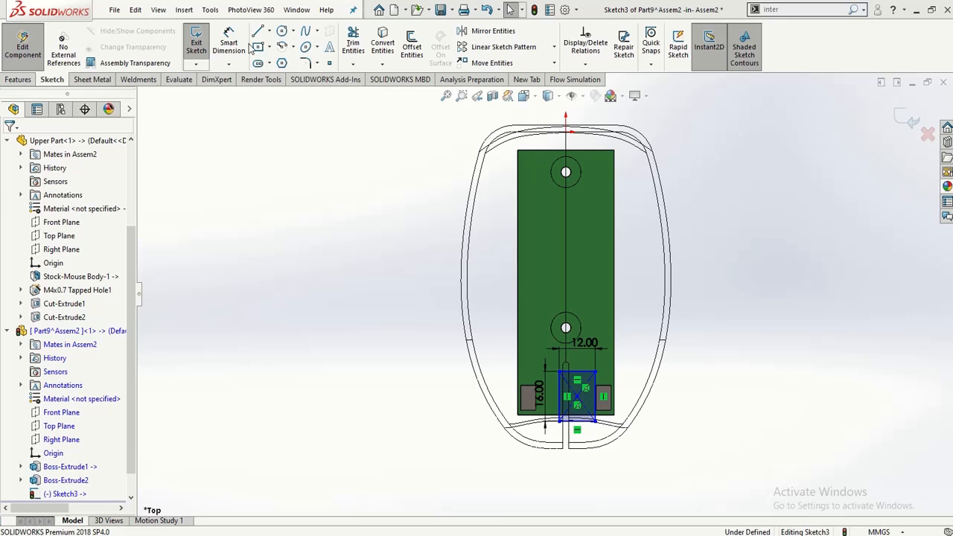
- Dimension the vertical distance from the lower screw hole's centre to the rectangle's centre point as 14 mm
left_click(231, 45)
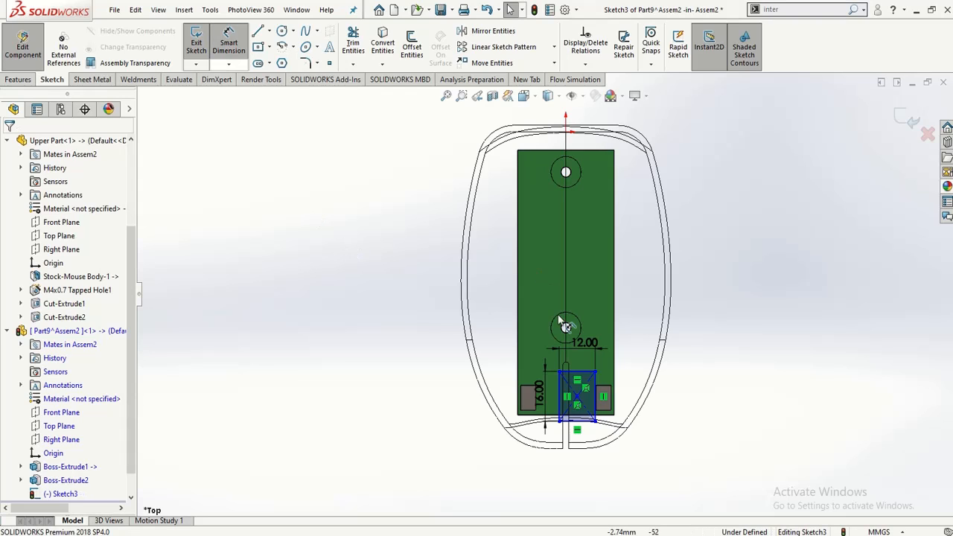
scroll(565, 325, "down", 2)
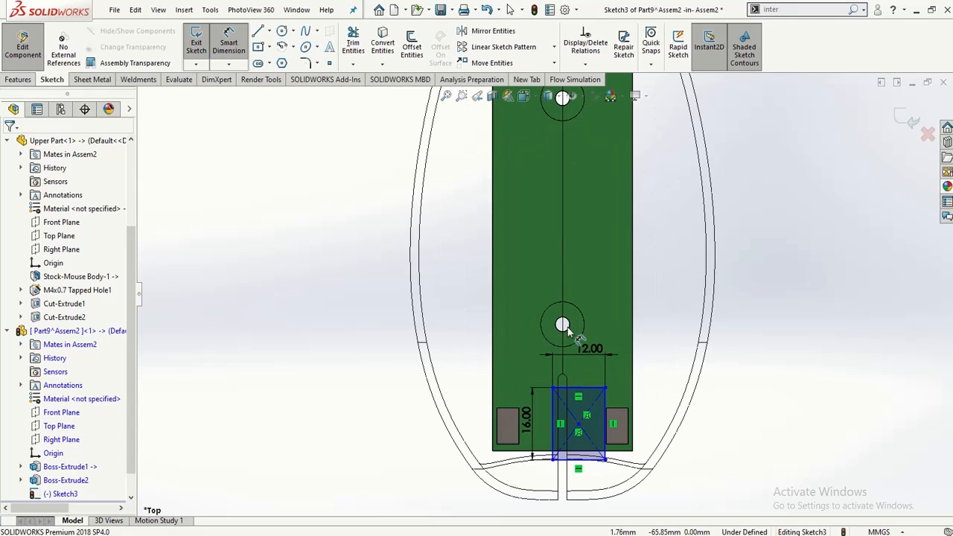
left_click(563, 325)
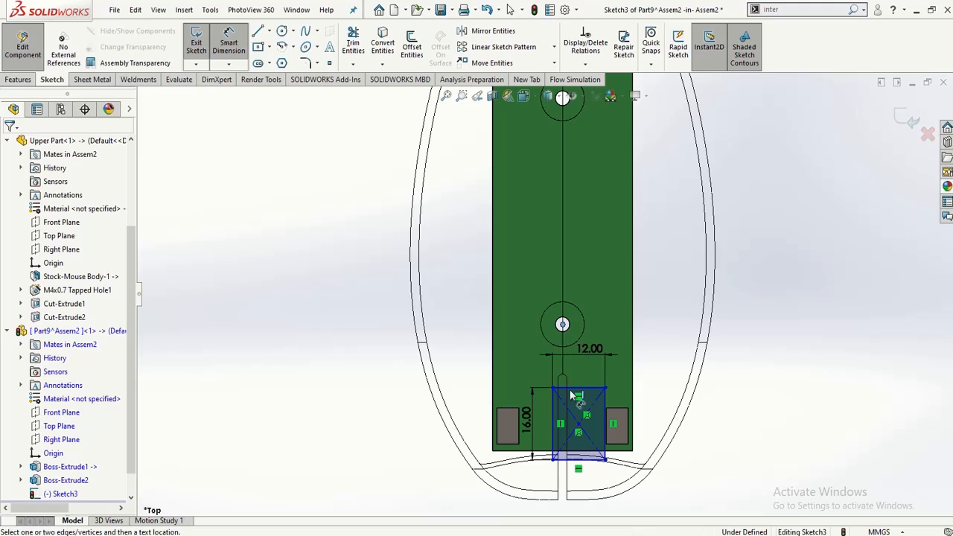
left_click(580, 425)
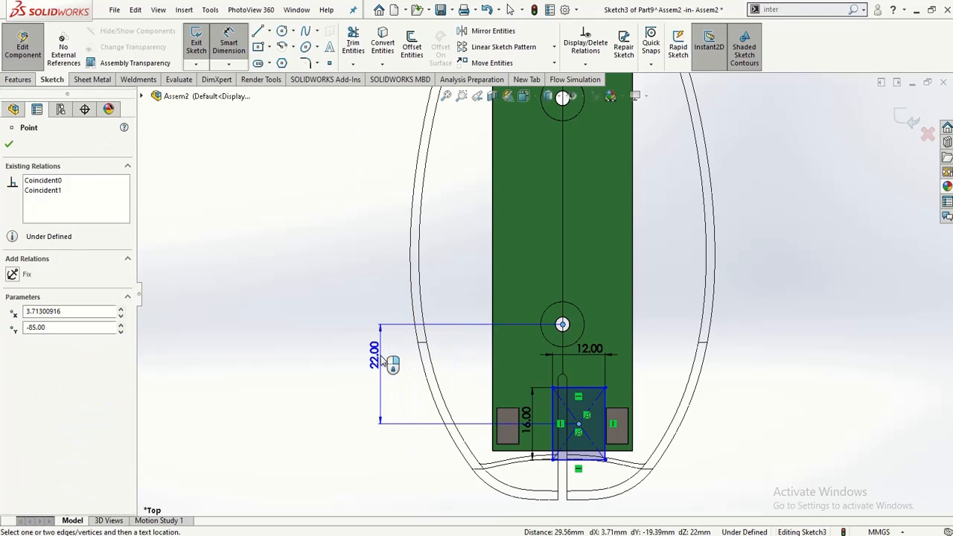
left_click(378, 355)
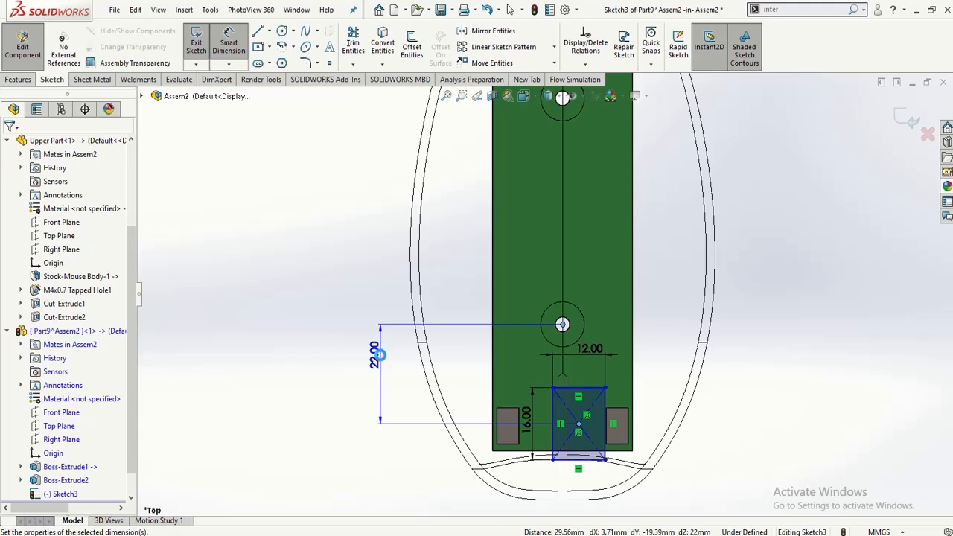
key("Return")
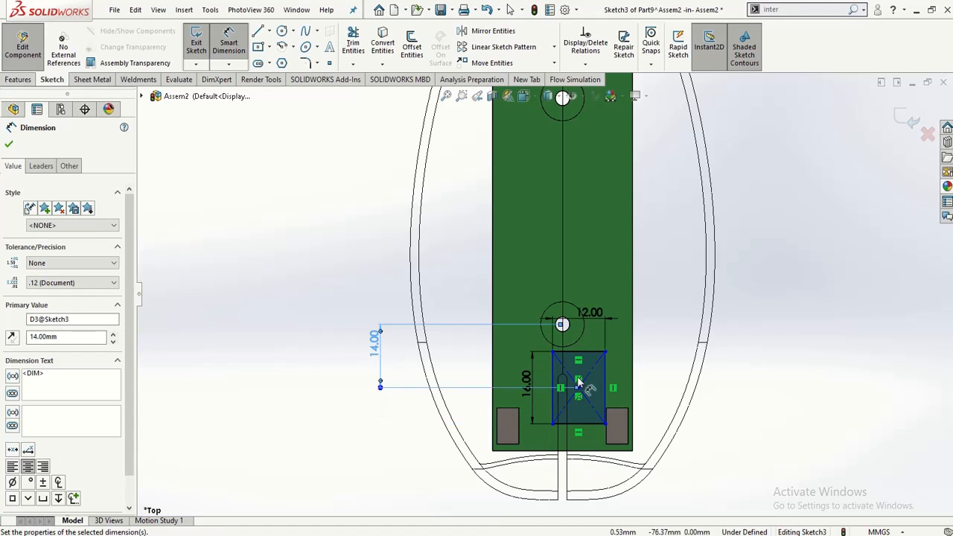
key("Escape")
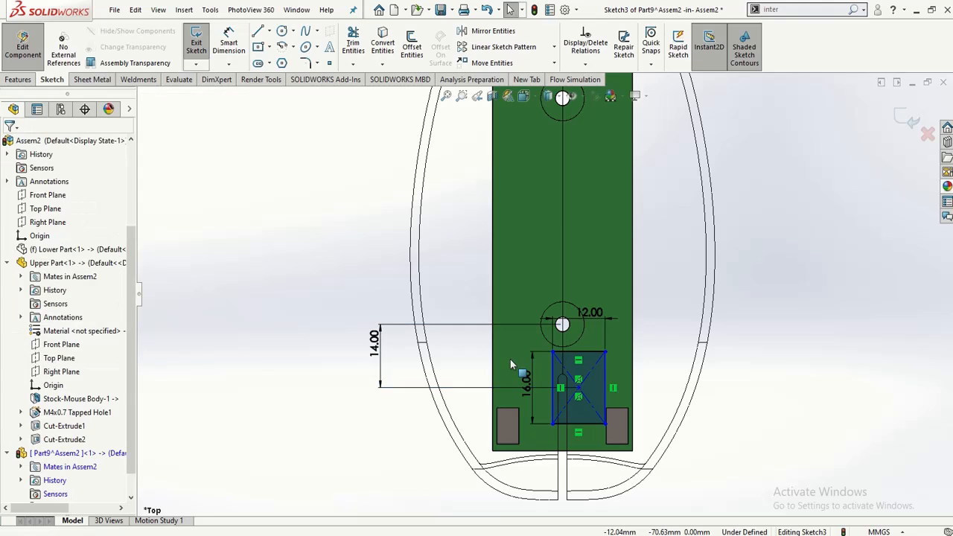
- Add a Vertical relation between the rectangle's centre point and the lower screw hole's centre, and finish the sketch
left_click(579, 388, "ctrl")
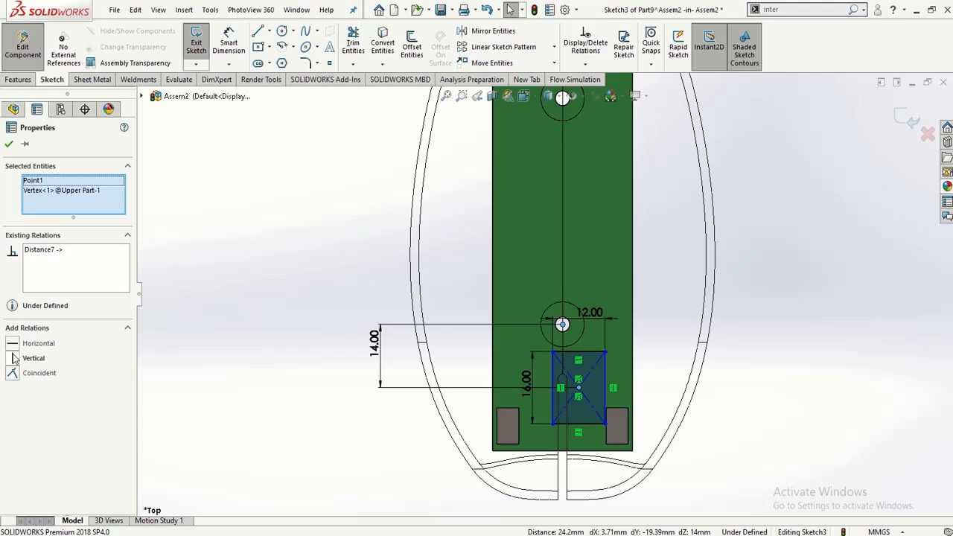
left_click(15, 358)
left_click(233, 378)
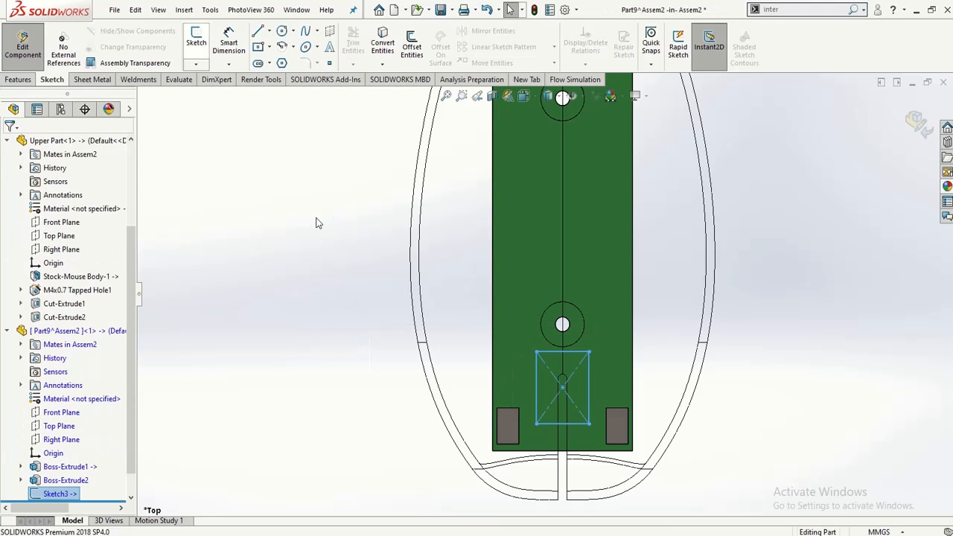
- Extrude the 12 by 16 mm rectangle upward from the PCB as a blind boss 12 mm deep, with results merged
middle_click_drag(313, 447, 341, 295)
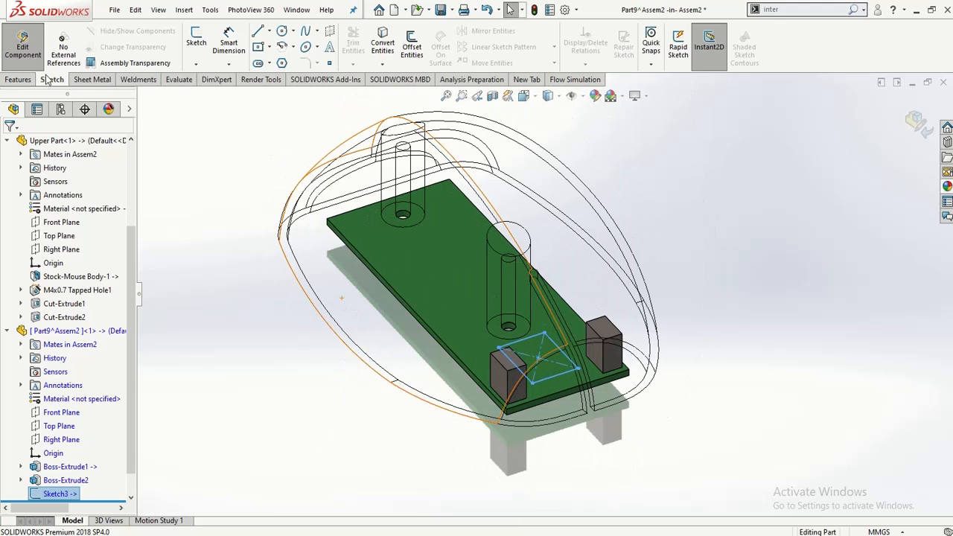
left_click(19, 79)
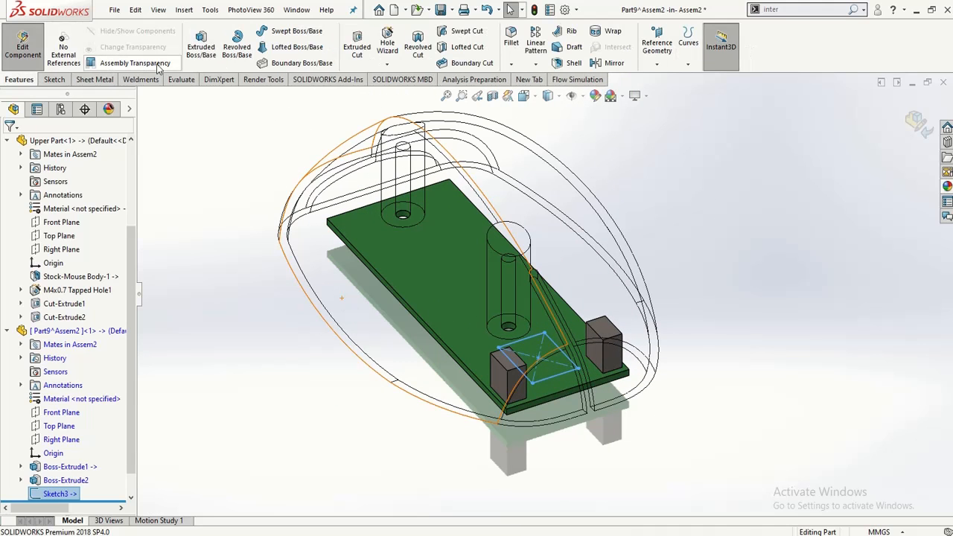
left_click(201, 67)
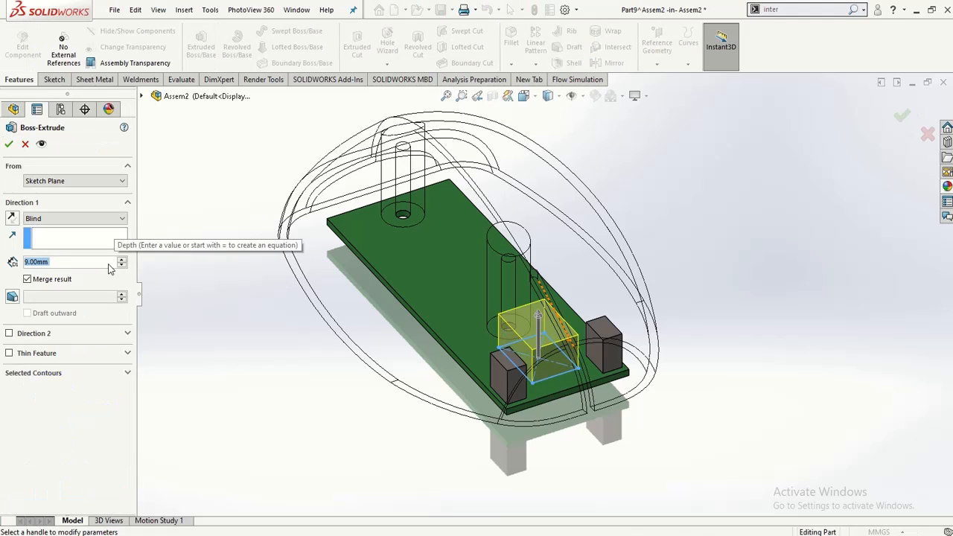
type("12")
key("Return")
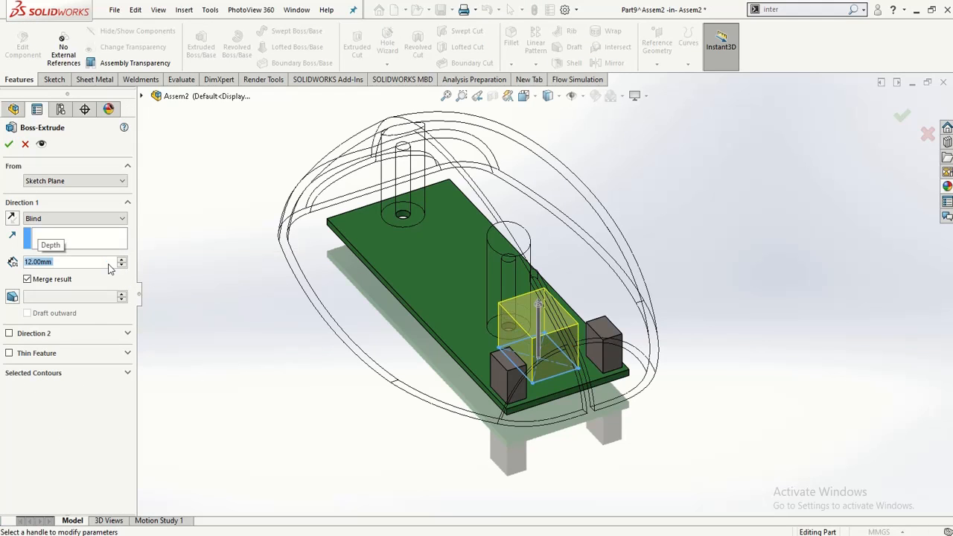
left_click(8, 145)
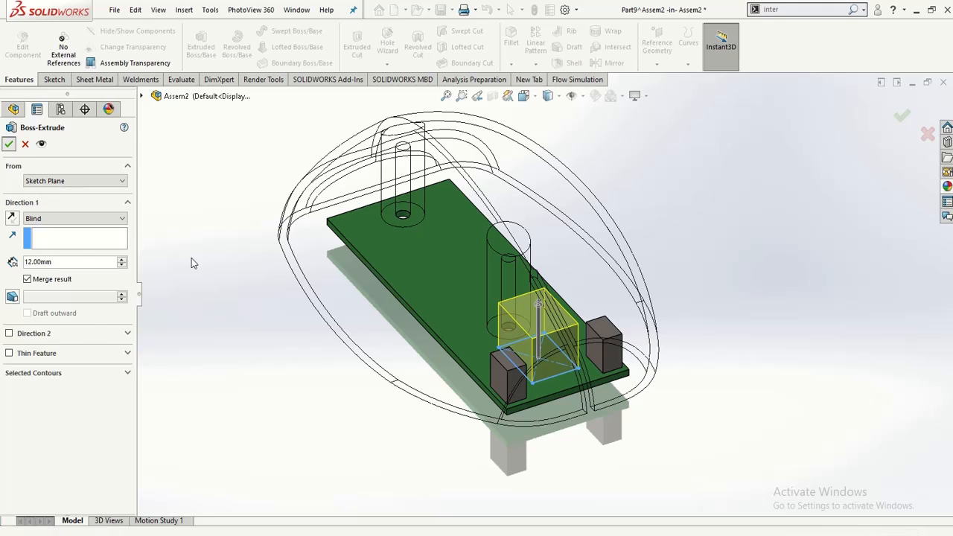
middle_click_drag(290, 380, 315, 354)
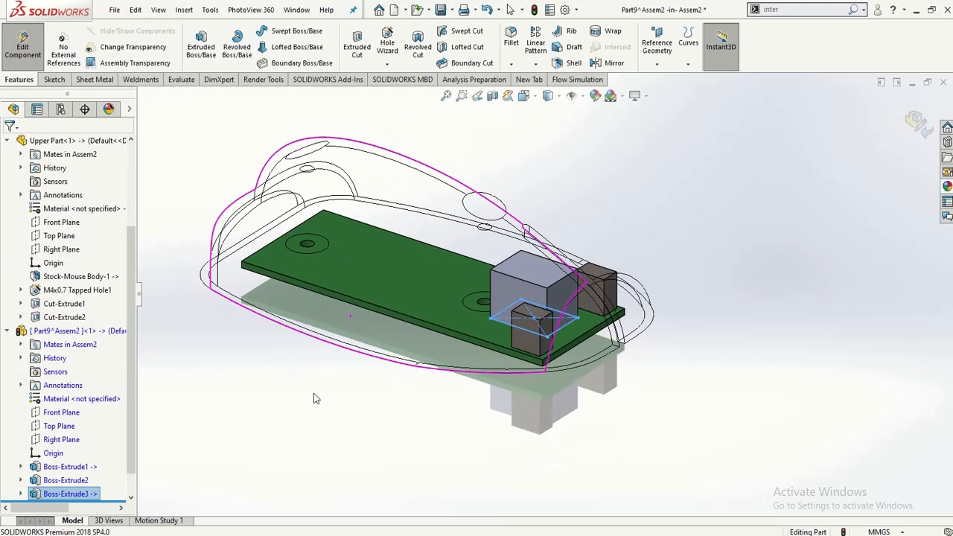
left_click(302, 425)
scroll(298, 420, "up", 2)
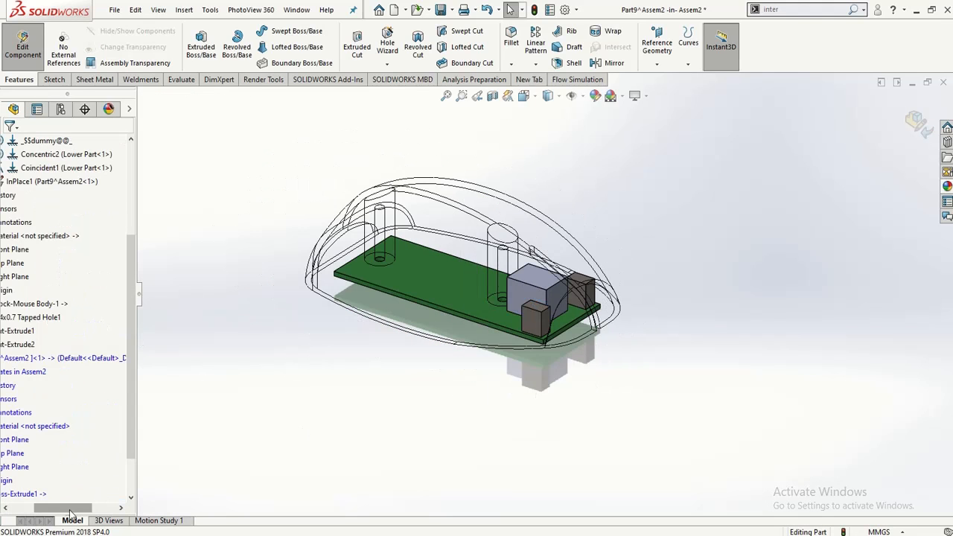
left_click_drag(70, 509, 36, 509)
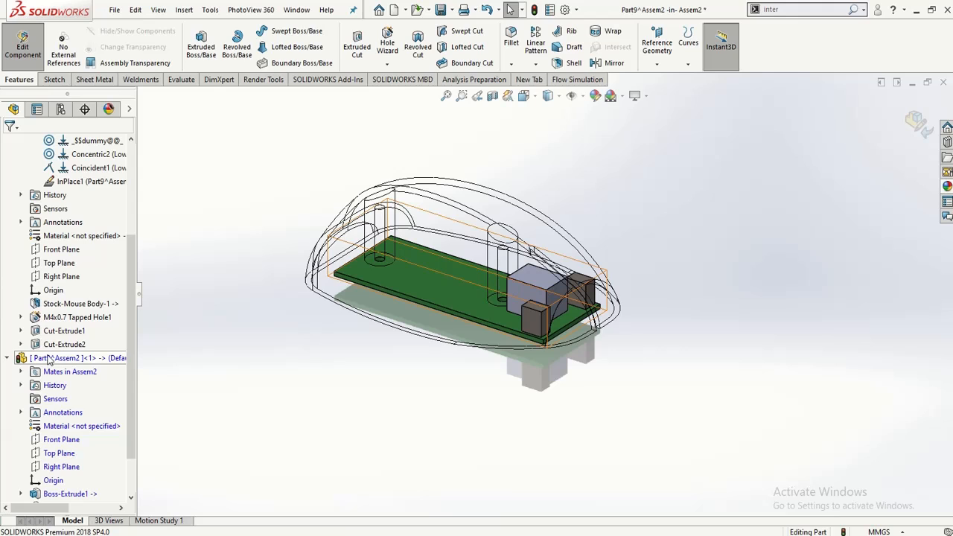
scroll(23, 212, "up", 3)
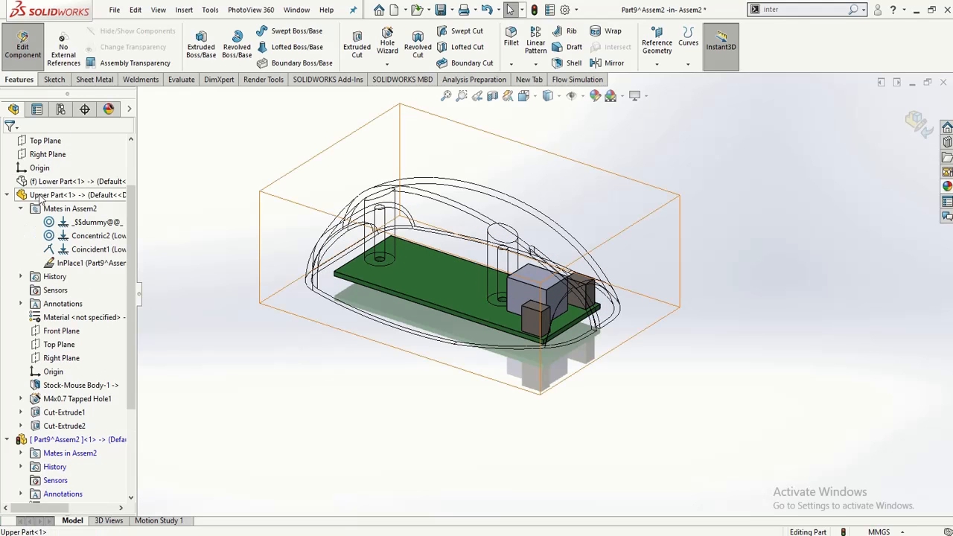
left_click(38, 196)
right_click(41, 200)
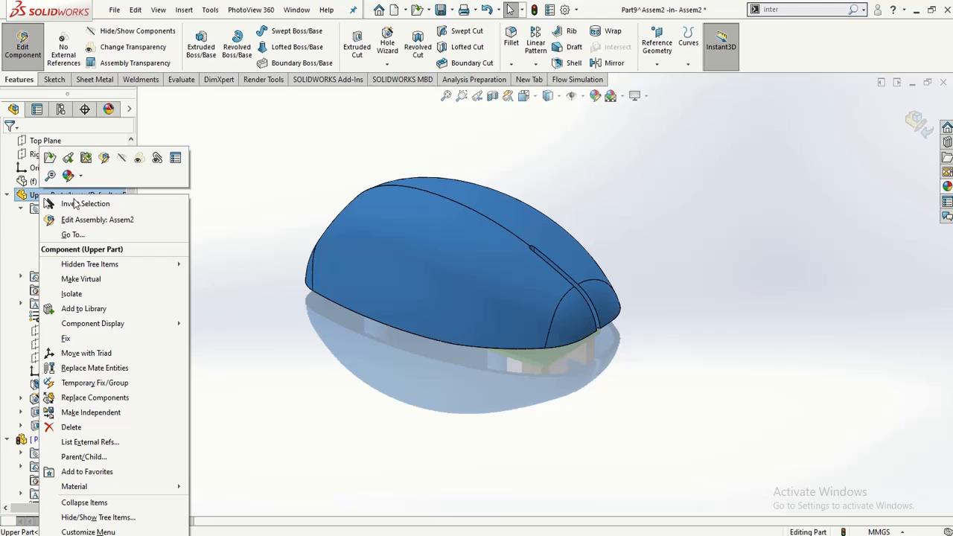
left_click(300, 362)
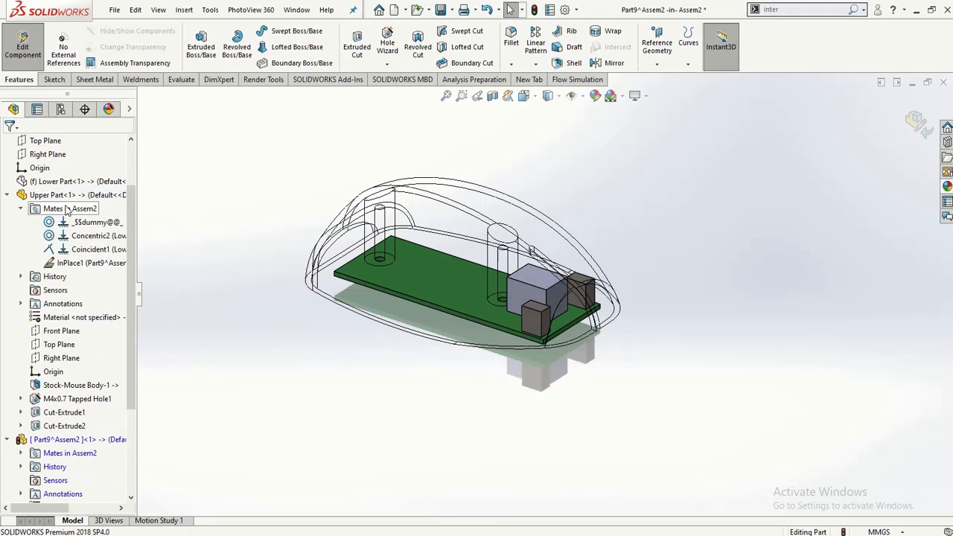
- Highlight the Upper Part and examine from below how the PCB's blocks fit inside the shell
left_click(56, 196)
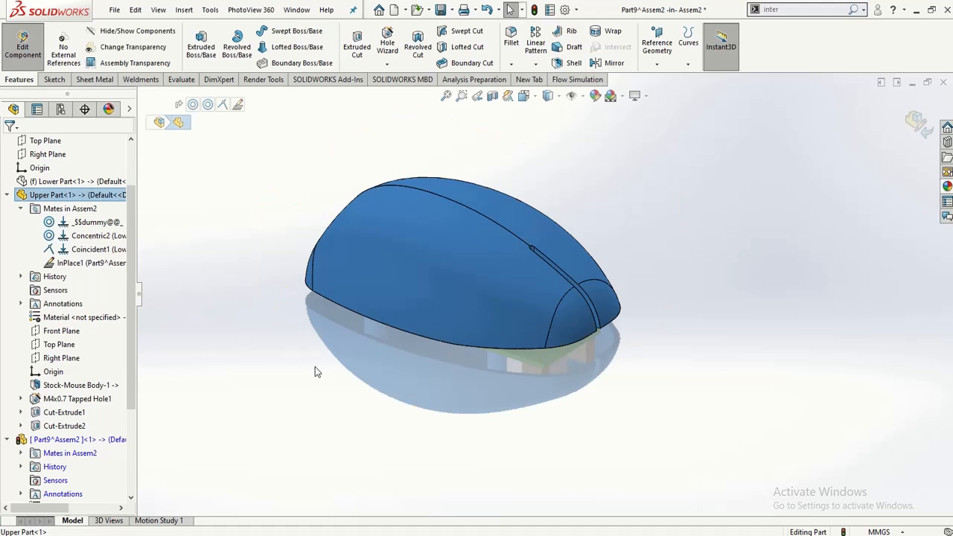
middle_click_drag(347, 364, 259, 236)
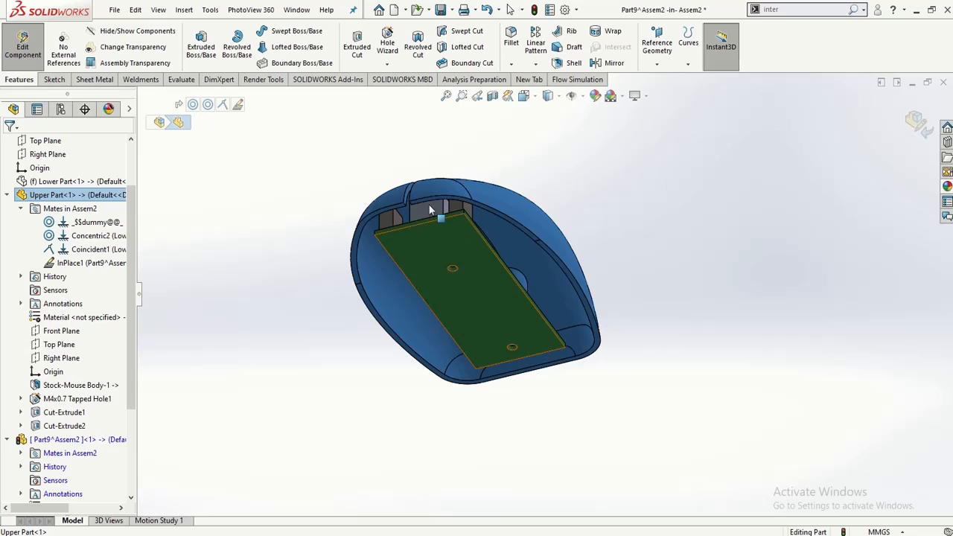
scroll(429, 205, "up", 2)
scroll(462, 232, "down", 1)
scroll(513, 258, "down", 2)
scroll(488, 264, "down", 2)
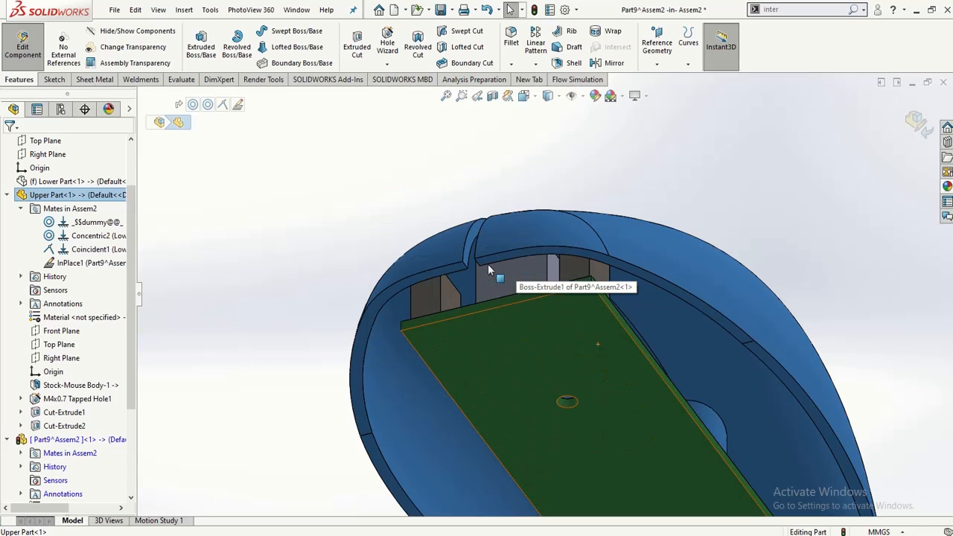
scroll(42, 458, "down", 3)
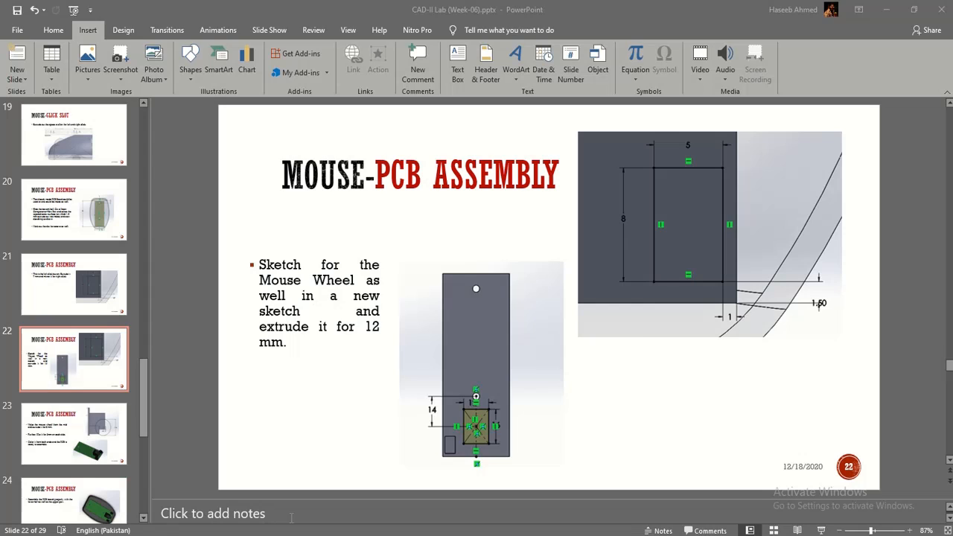
- Switch to the PowerPoint lab slides, review the mouse wheel dimensions on slide 23, and return to SOLIDWORKS
key("alt+Tab")
scroll(450, 326, "down", 1)
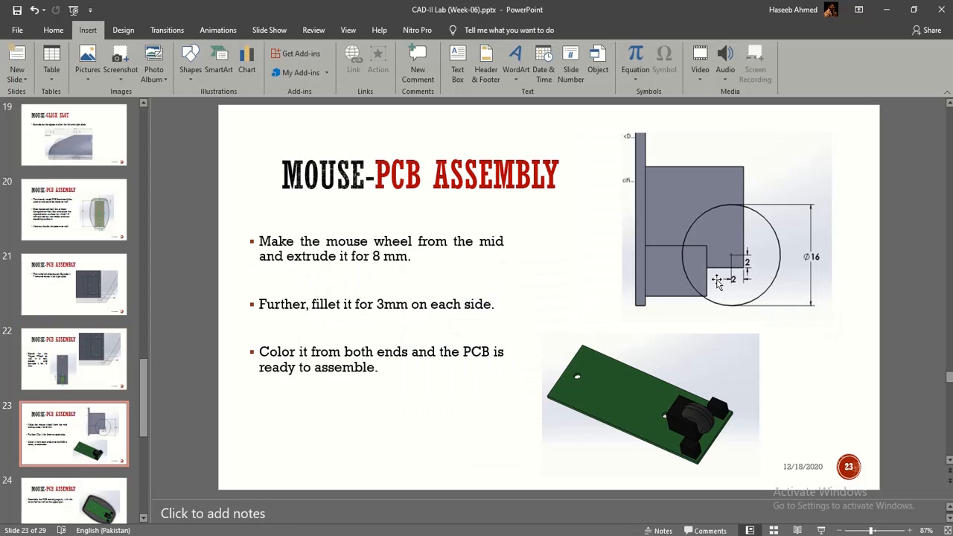
scroll(581, 320, "up", 2)
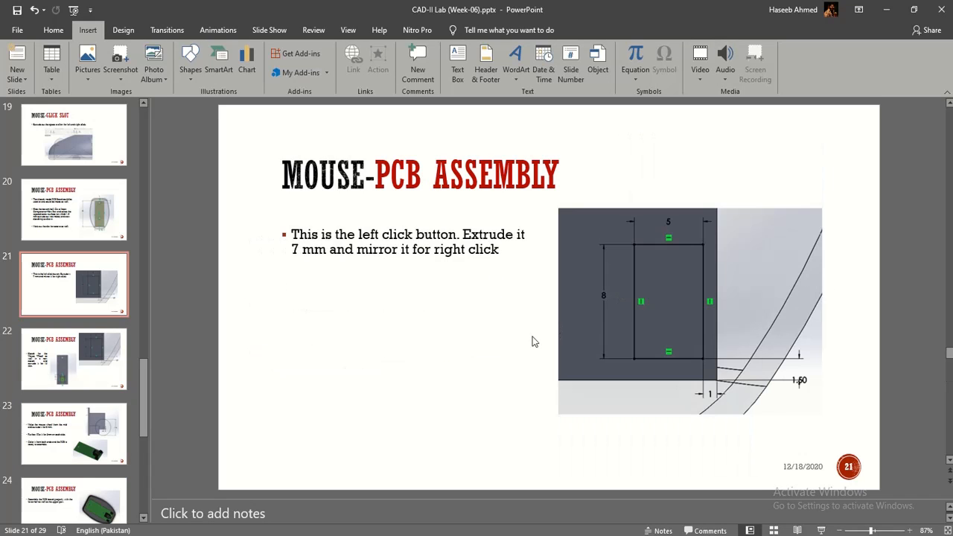
scroll(608, 330, "down", 2)
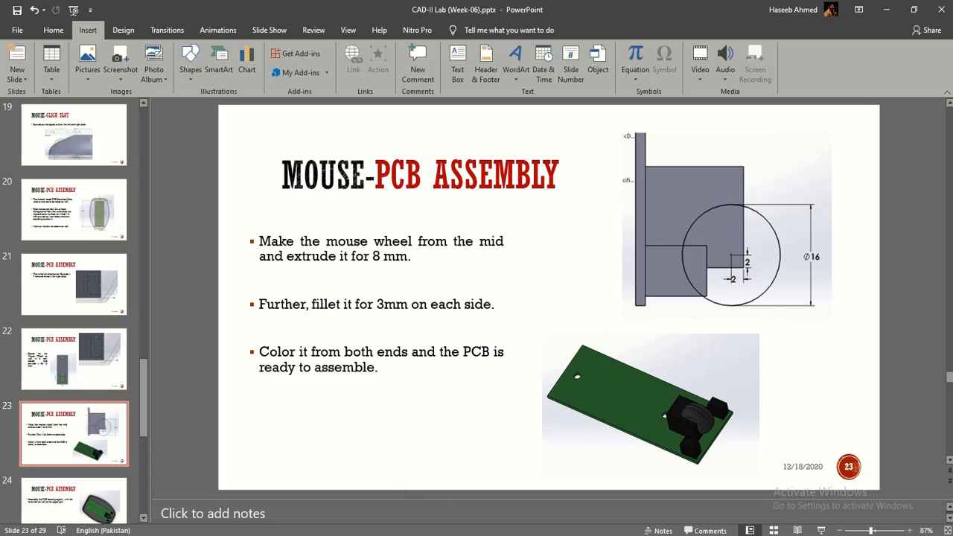
key("alt+Tab")
- Highlight the mouse wheel block's extrusion and examine its position on the PCB from the side and the front
left_click(78, 467)
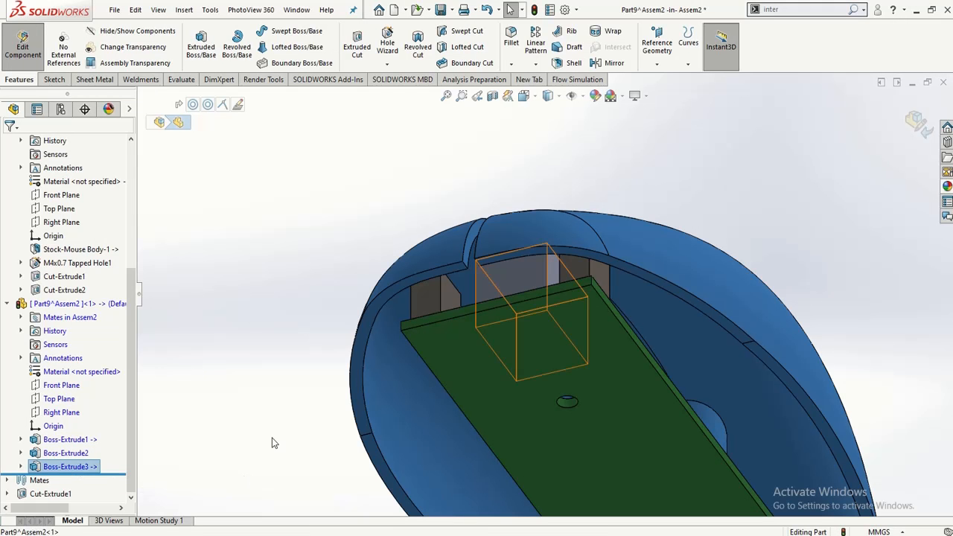
left_click(263, 350)
middle_click_drag(264, 348, 525, 392)
scroll(426, 386, "up", 3)
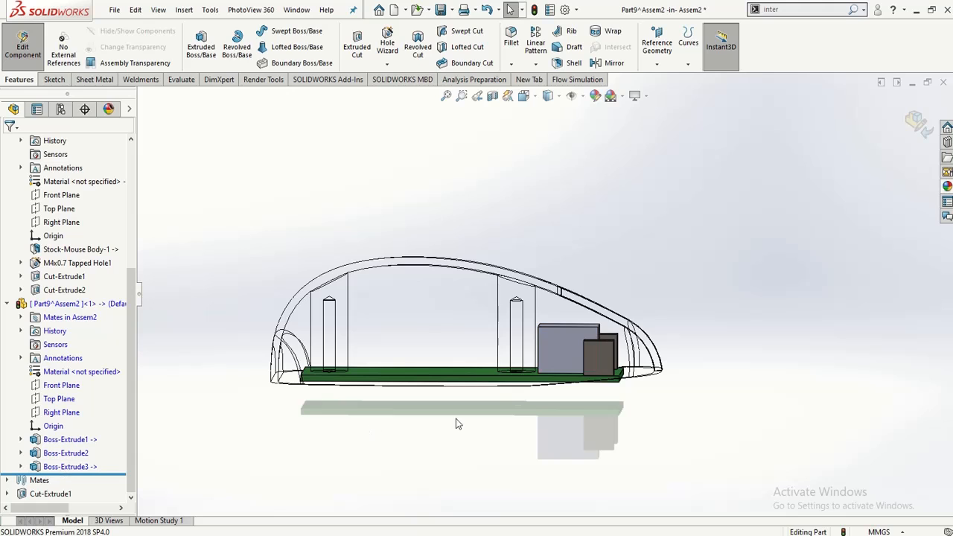
scroll(544, 350, "down", 4)
scroll(547, 316, "up", 4)
middle_click_drag(547, 317, 446, 401)
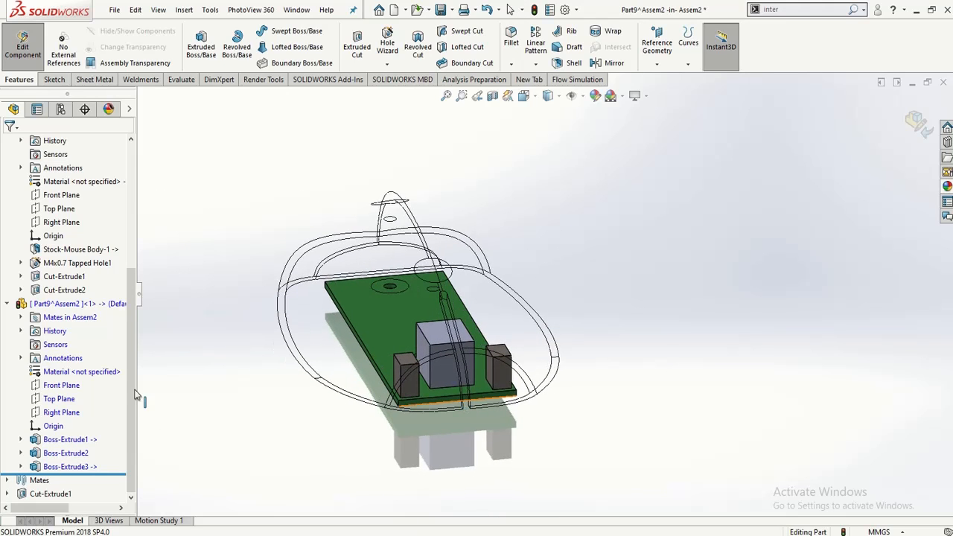
- Open a new sketch on the PCB part's Right Plane, with the view normal to that plane
left_click(50, 414)
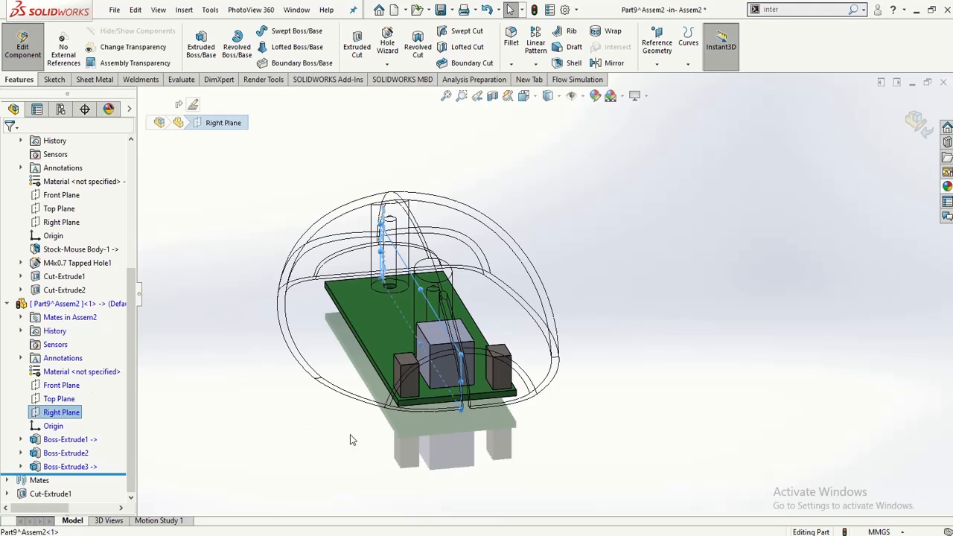
middle_click_drag(352, 440, 105, 440)
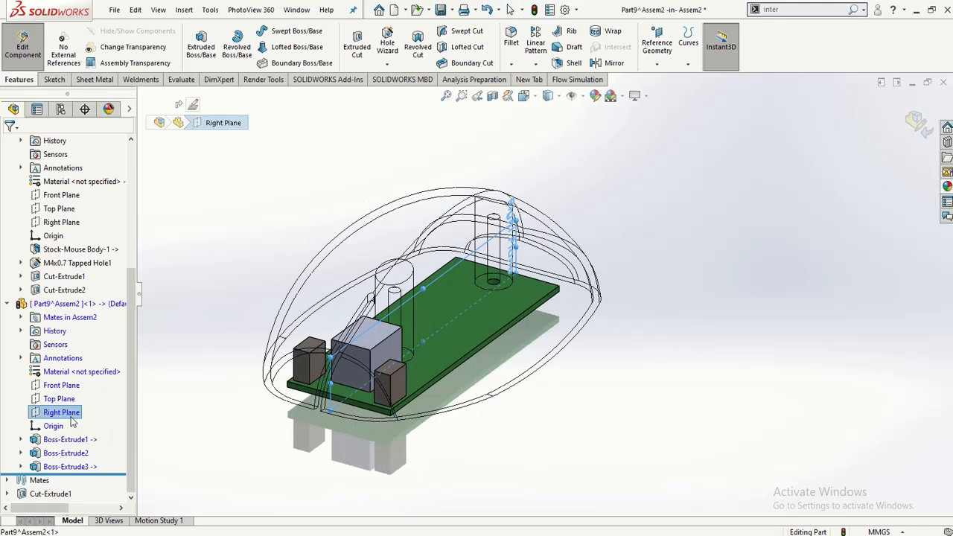
right_click(72, 415)
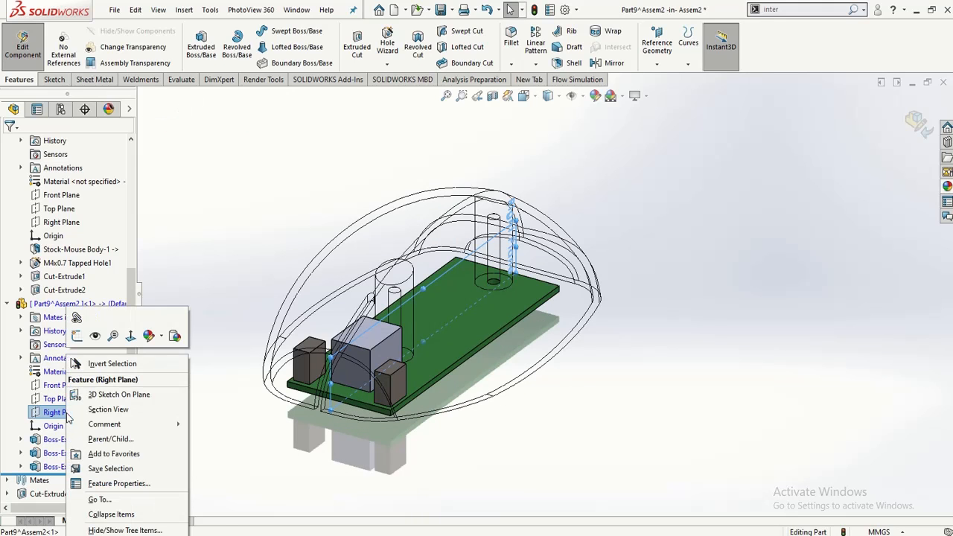
left_click(131, 336)
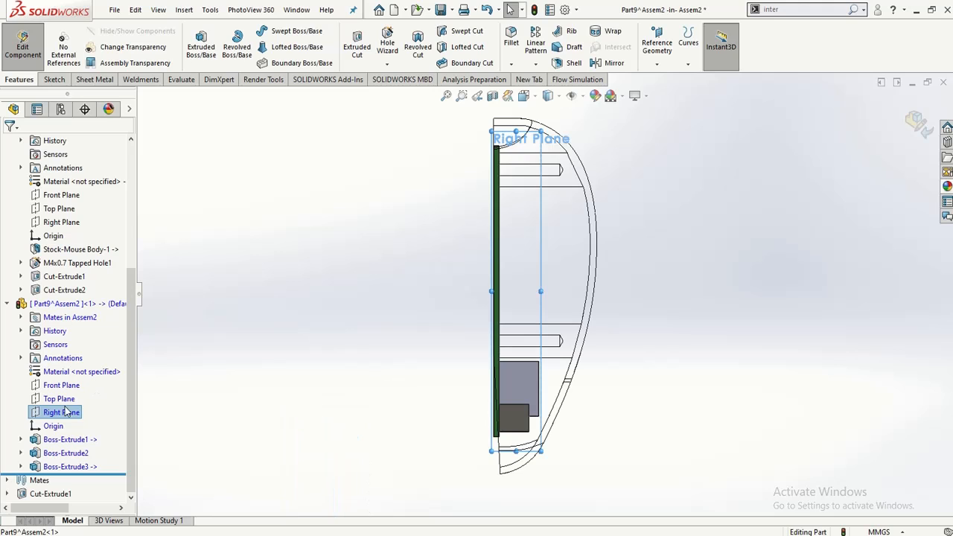
right_click(67, 411)
left_click(90, 336)
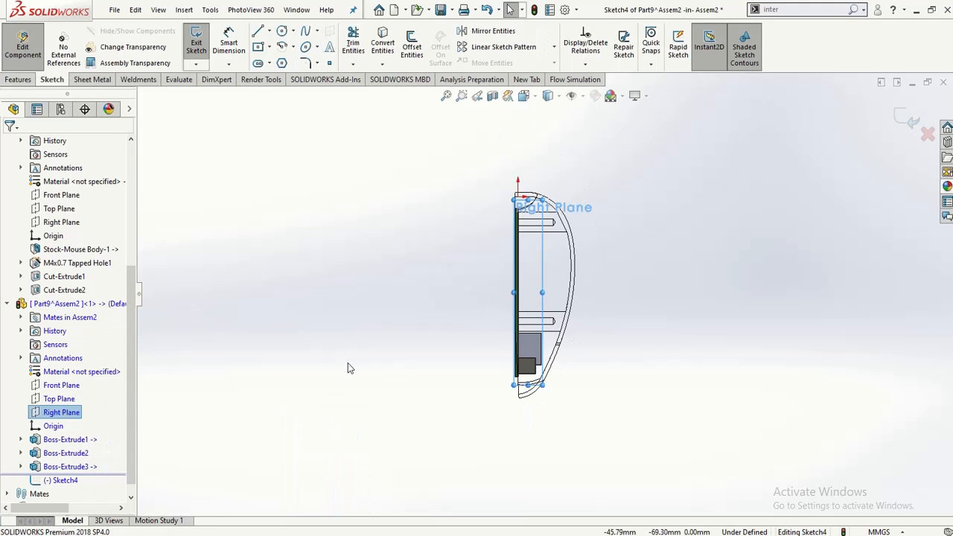
- Sketch a circle about 18.5 mm in diameter, centred inside the wheel block near its outer front corner
left_click(628, 409)
scroll(627, 409, "down", 4)
scroll(417, 313, "down", 2)
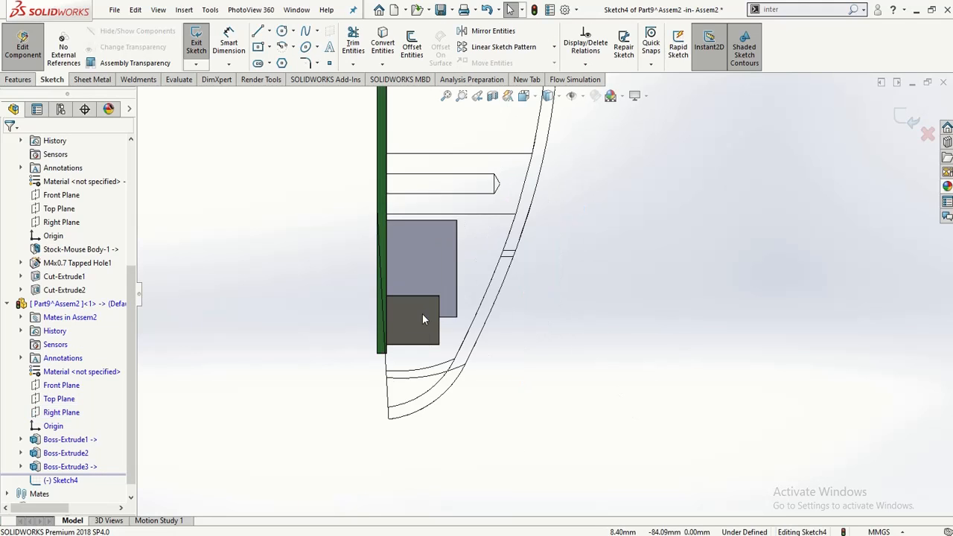
scroll(422, 318, "down", 2)
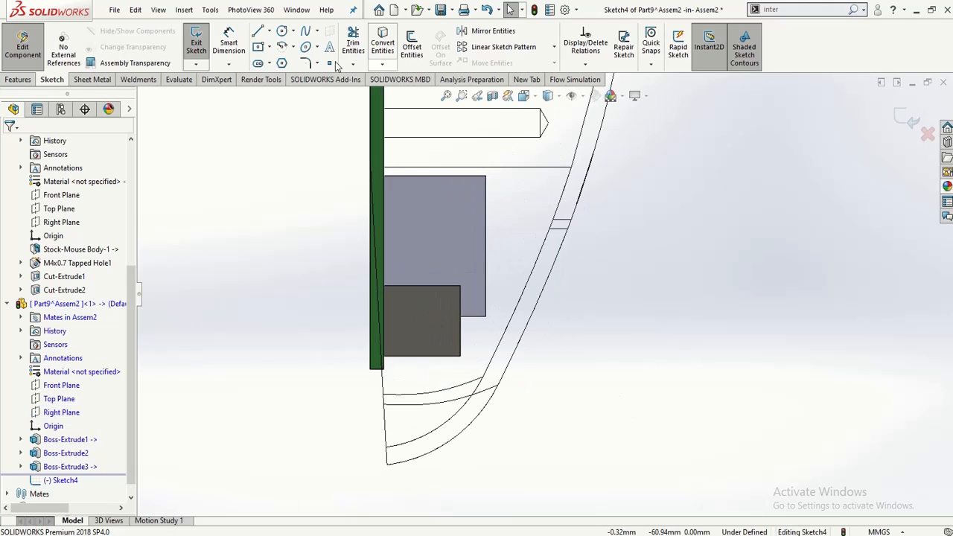
left_click(469, 299)
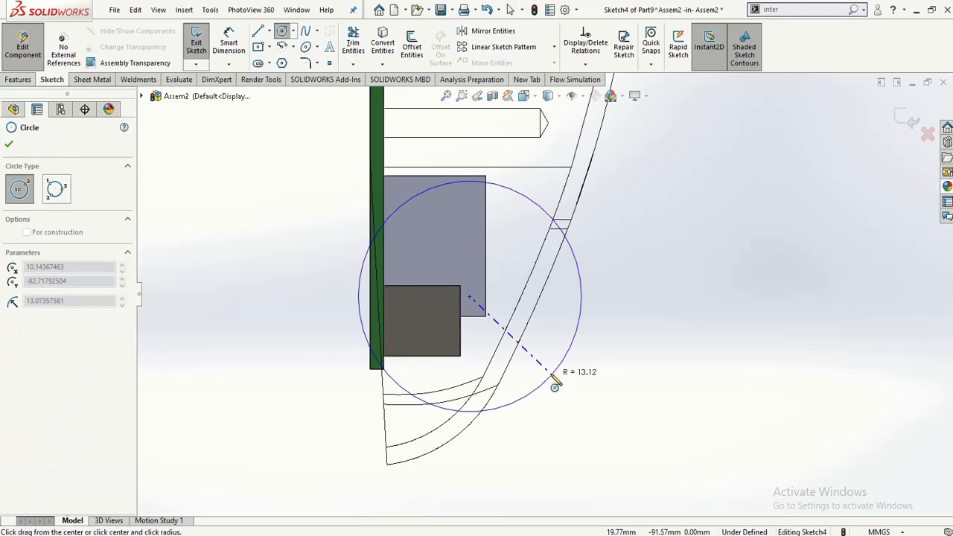
left_click(516, 361)
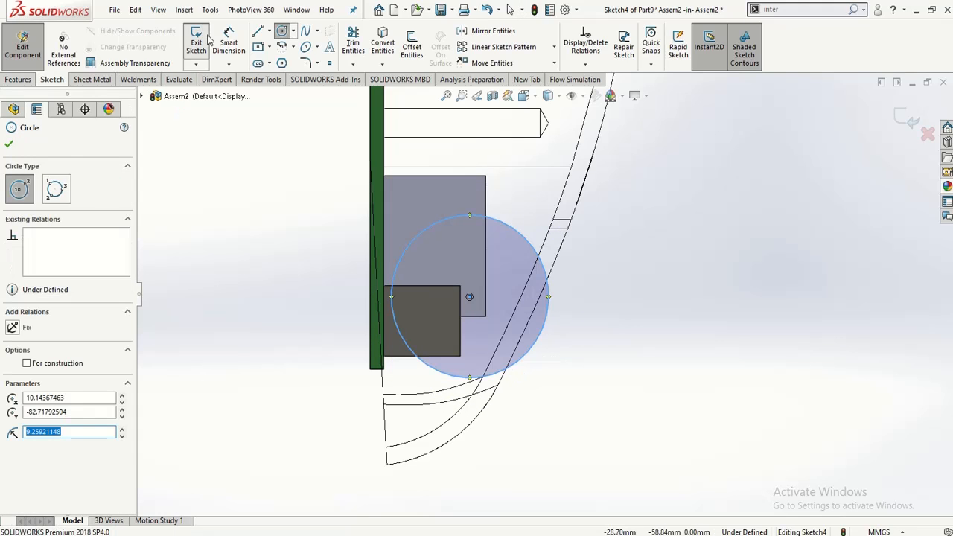
key("Escape")
- Dimension the wheel circle's diameter as 16 mm
left_click(547, 287)
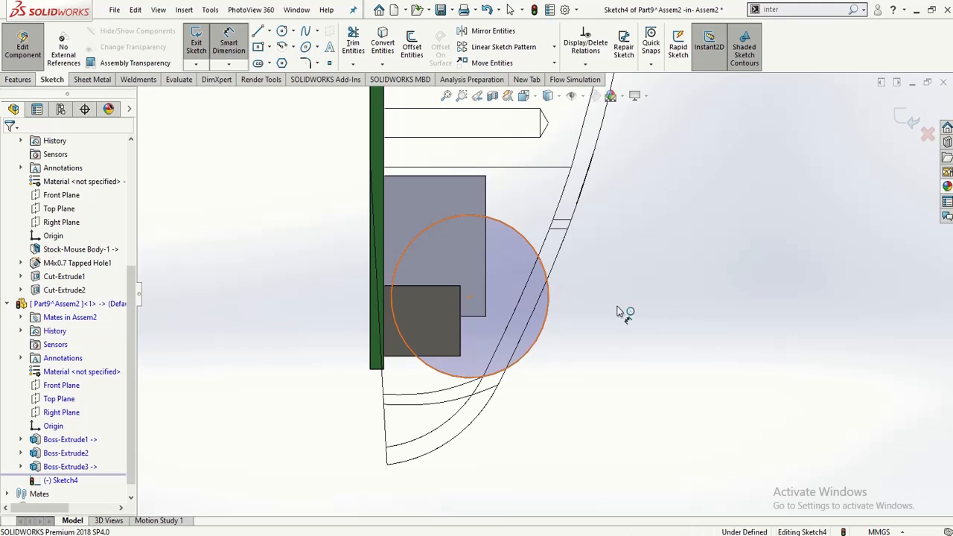
left_click(635, 294)
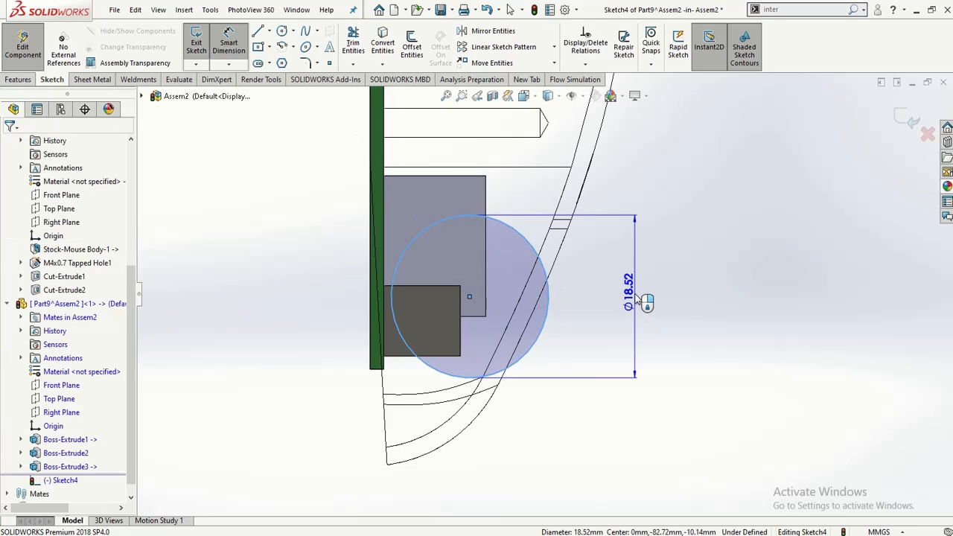
type("18")
key("Return")
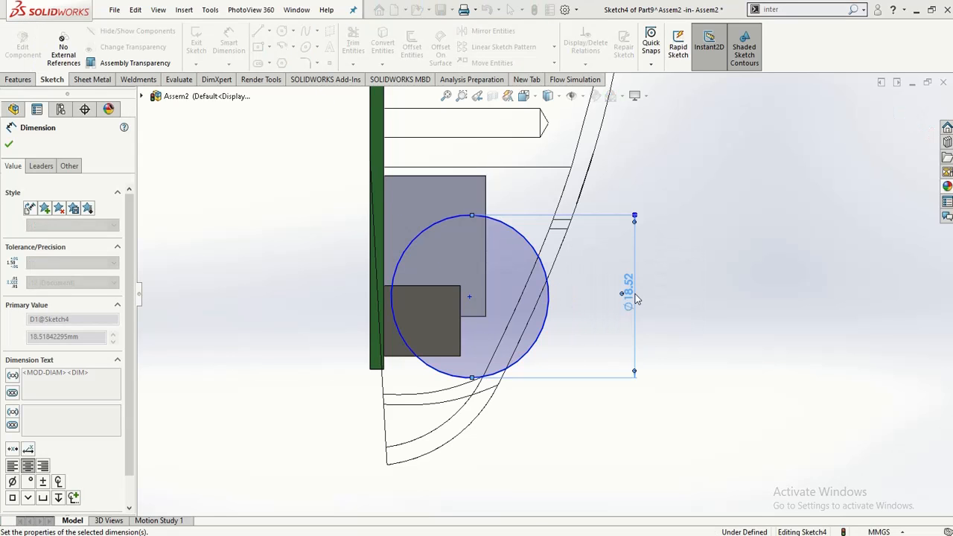
- Dimension the vertical distance from the circle's centre to the wheel block's lower edge as 2 mm
left_click(471, 296)
left_click(470, 316)
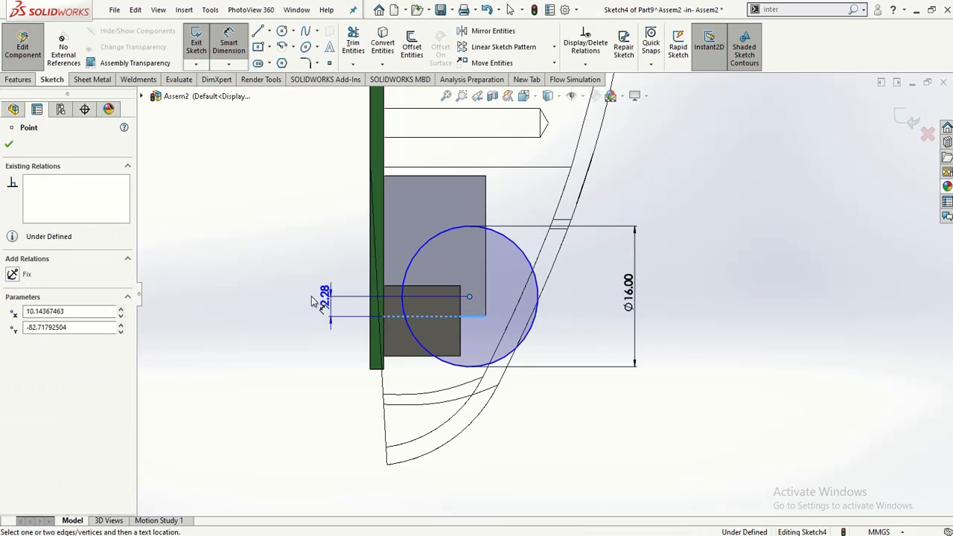
left_click(311, 303)
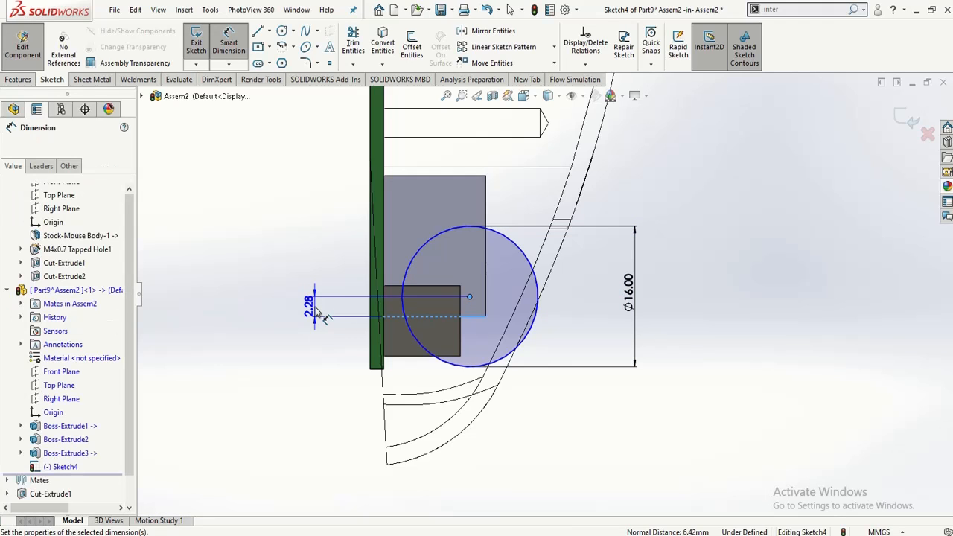
type("2")
key("Return")
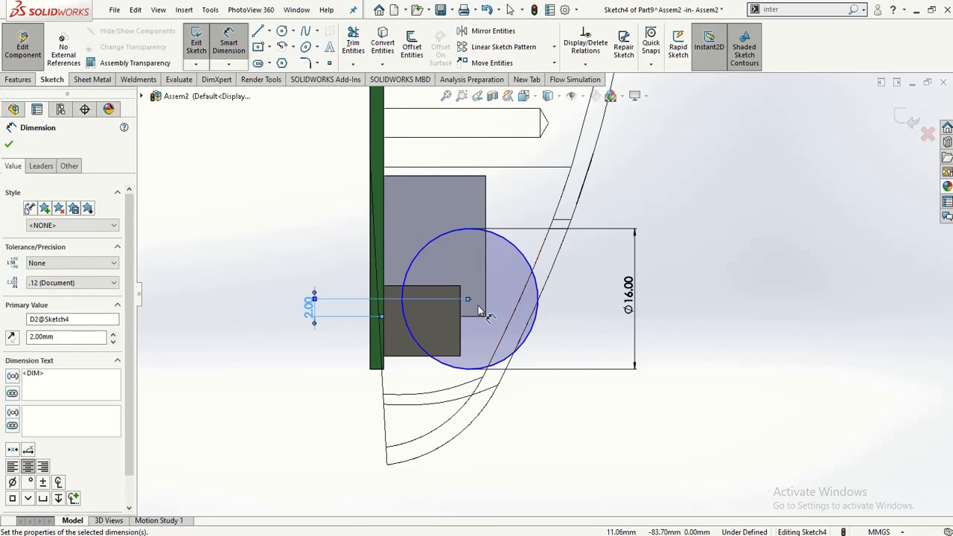
scroll(477, 304, "down", 4)
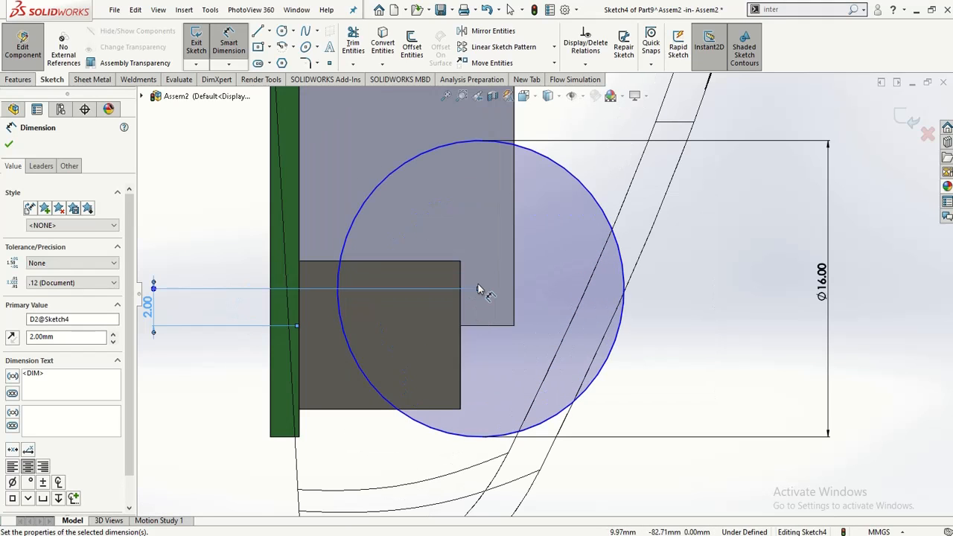
left_click(497, 325)
key("Escape")
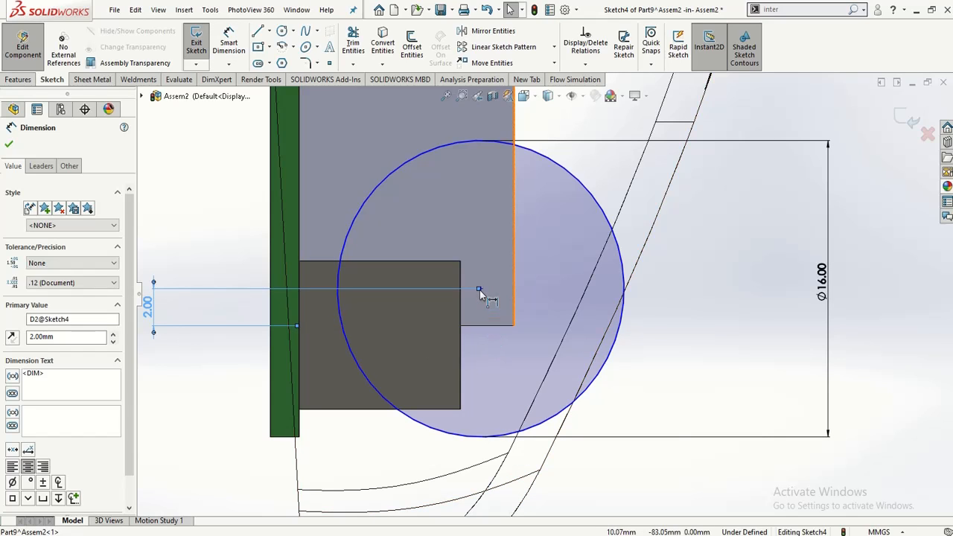
key("Escape")
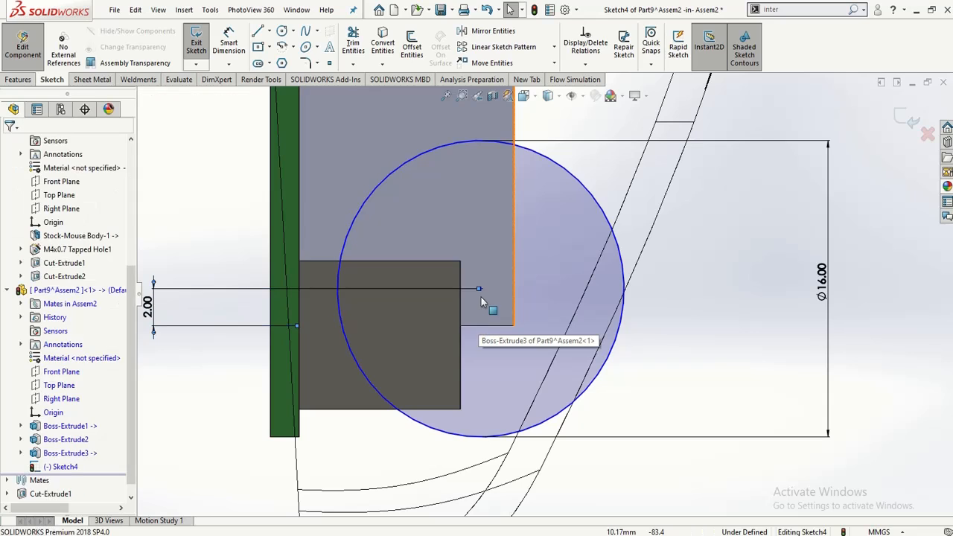
left_click(480, 290)
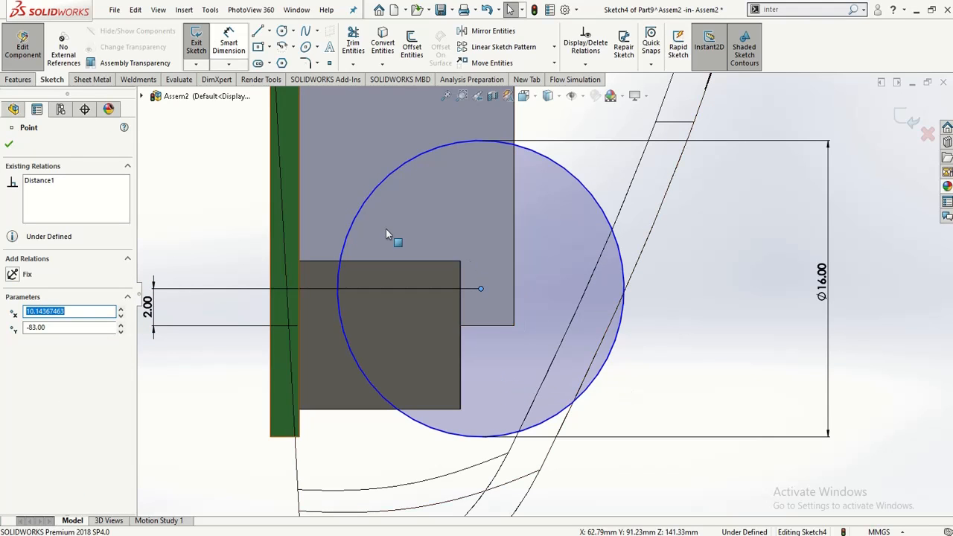
key("Escape")
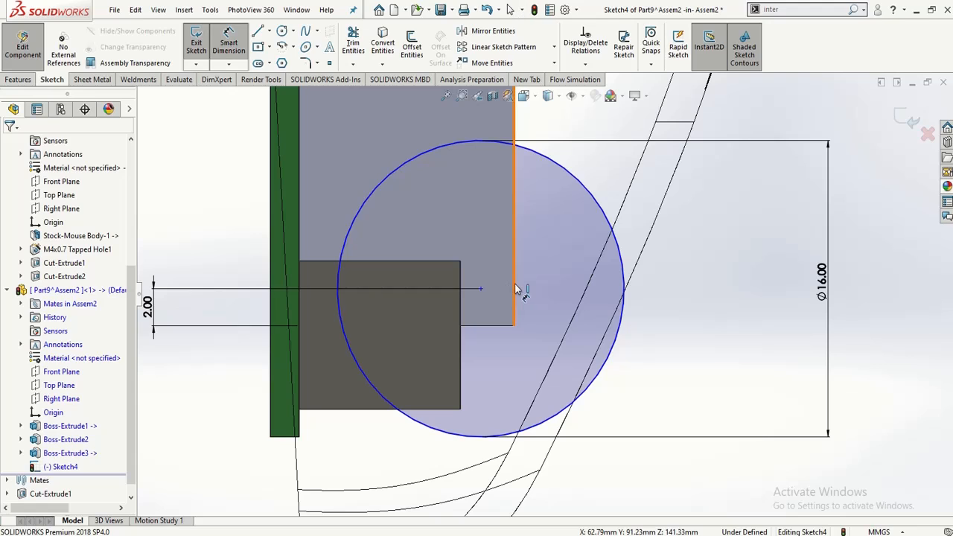
- Dimension the horizontal distance from the circle's centre to the wheel block's outer edge as 2 mm, and finish the sketch
left_click(516, 289)
left_click(481, 290)
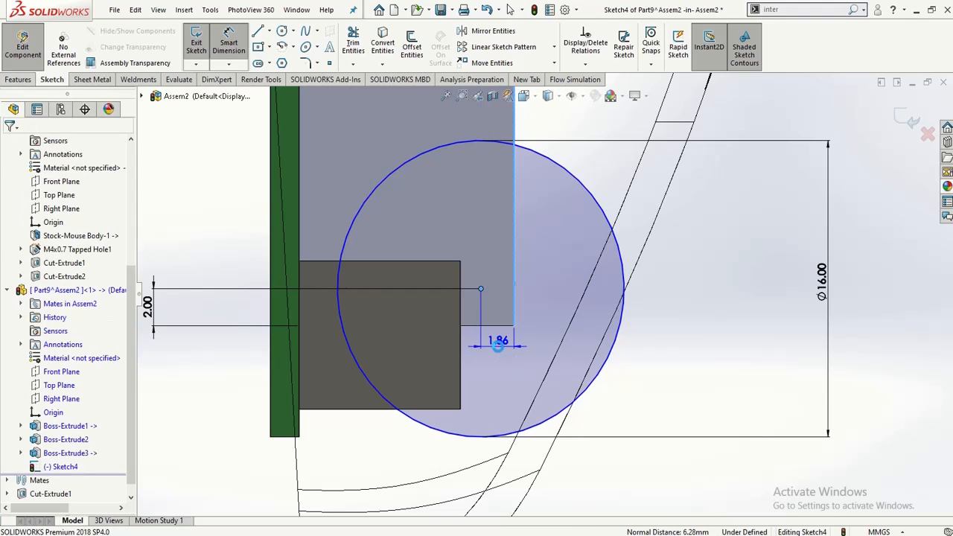
left_click(498, 345)
key("Return")
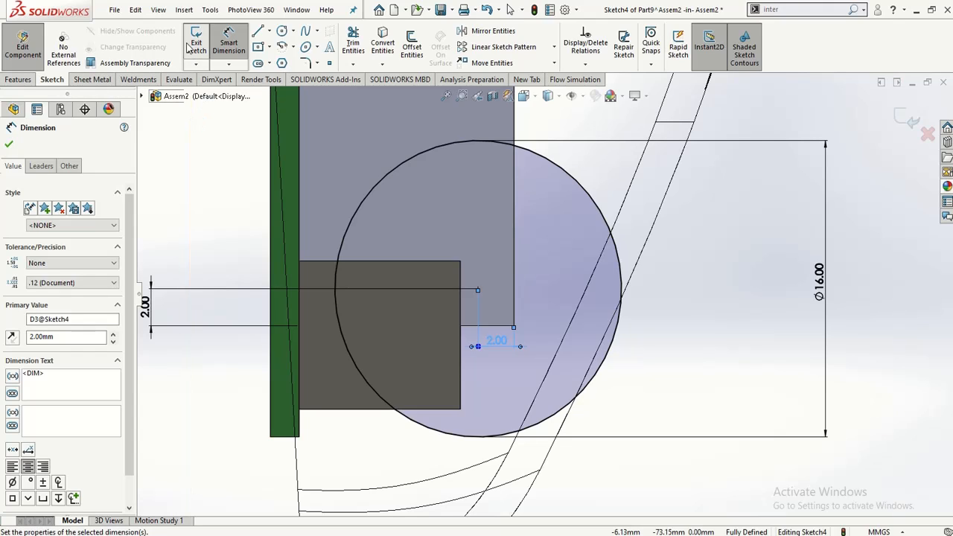
left_click(209, 158)
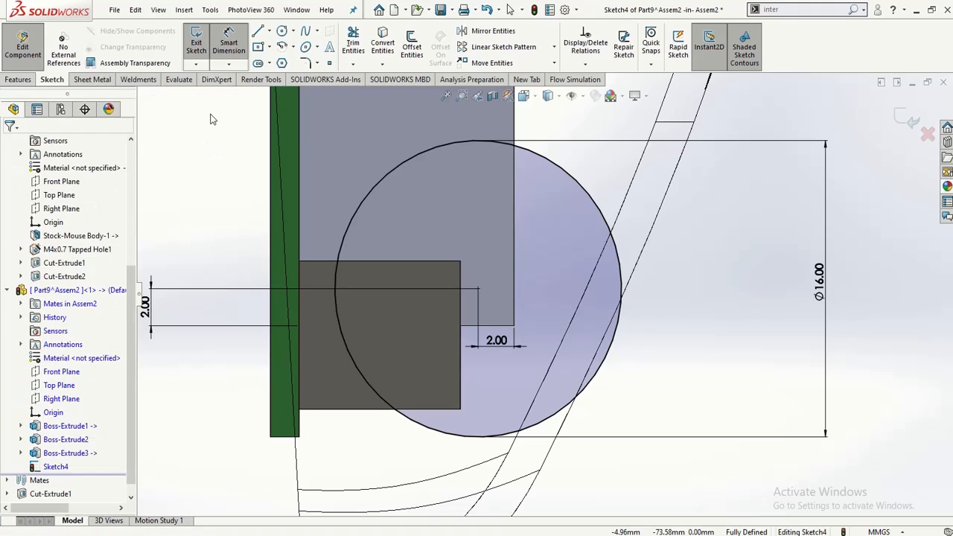
left_click(195, 45)
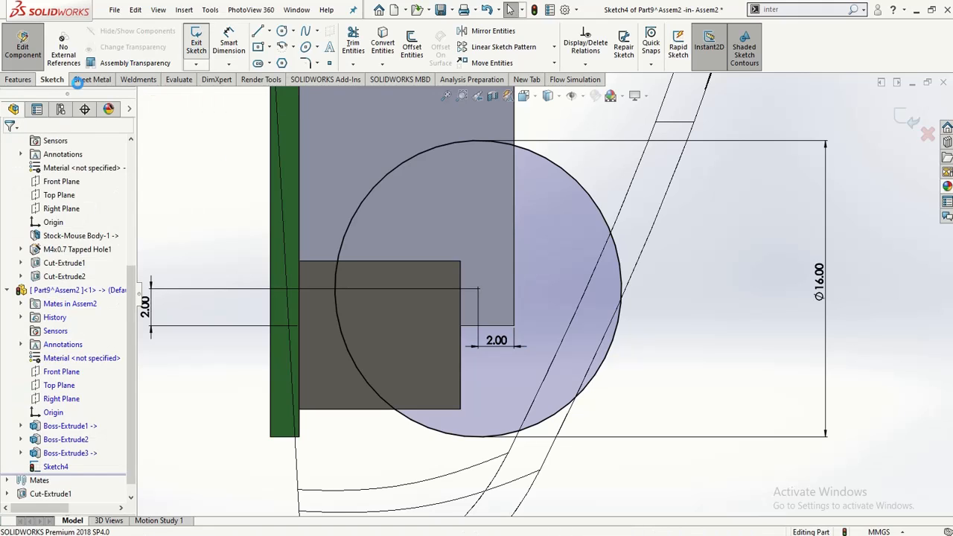
left_click(22, 80)
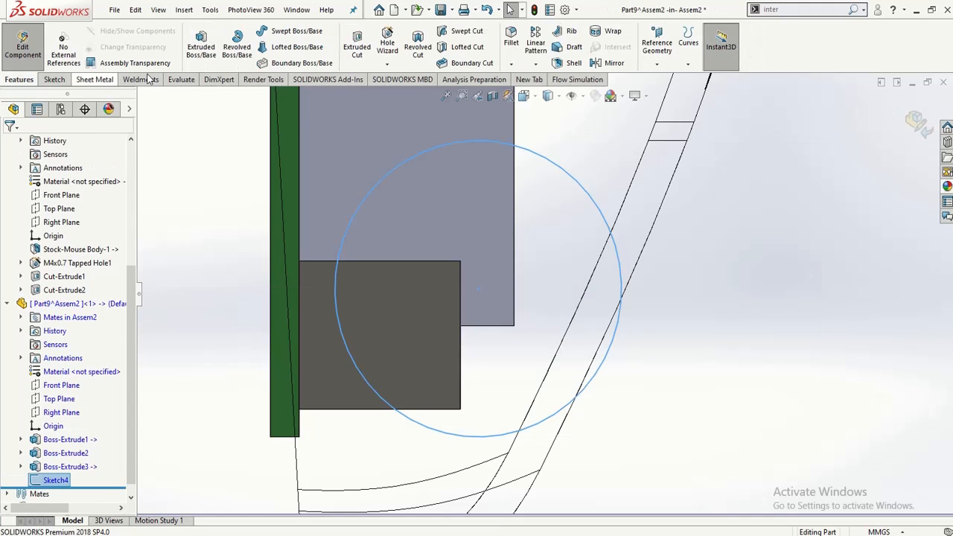
- Extrude the wheel circle 8 mm with the Mid Plane end condition, merged with the PCB part
left_click(199, 51)
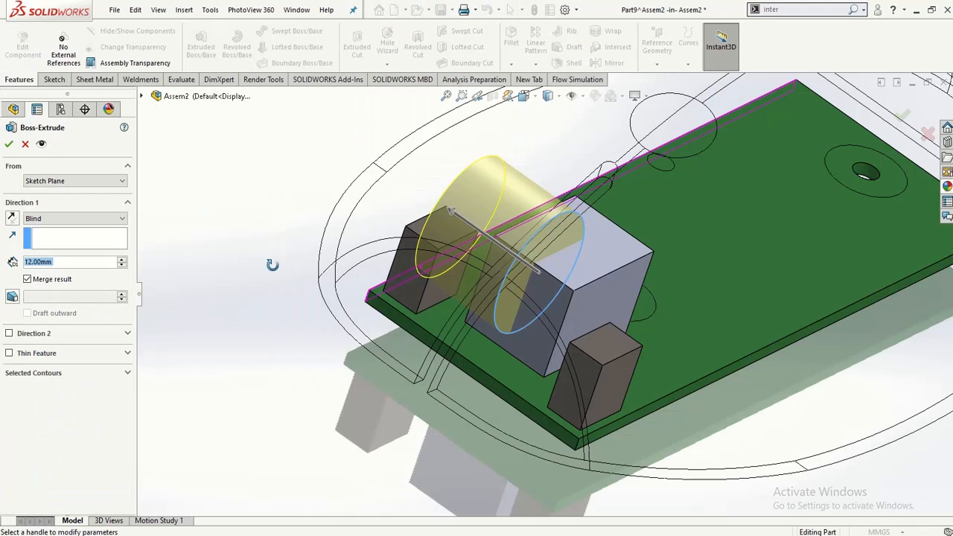
middle_click_drag(277, 247, 155, 224)
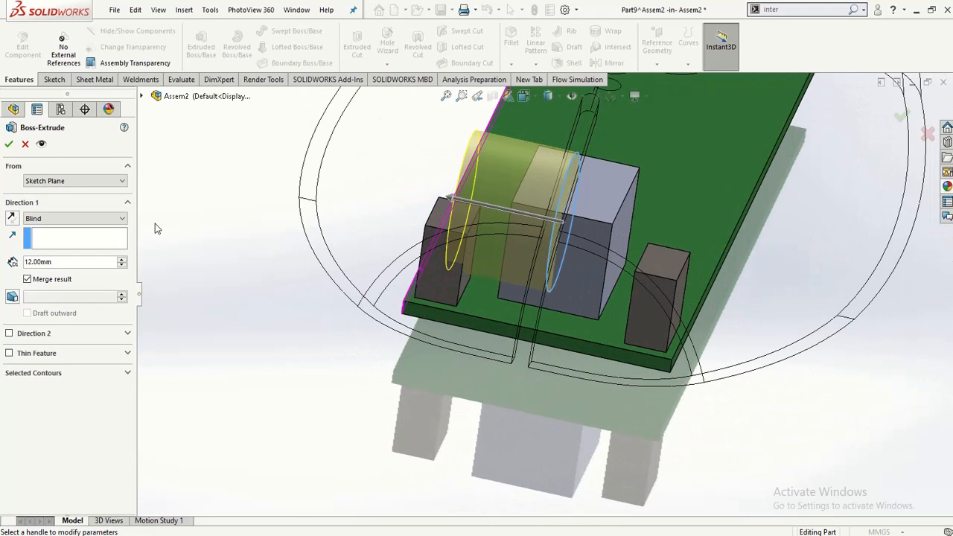
left_click(60, 218)
left_click(59, 286)
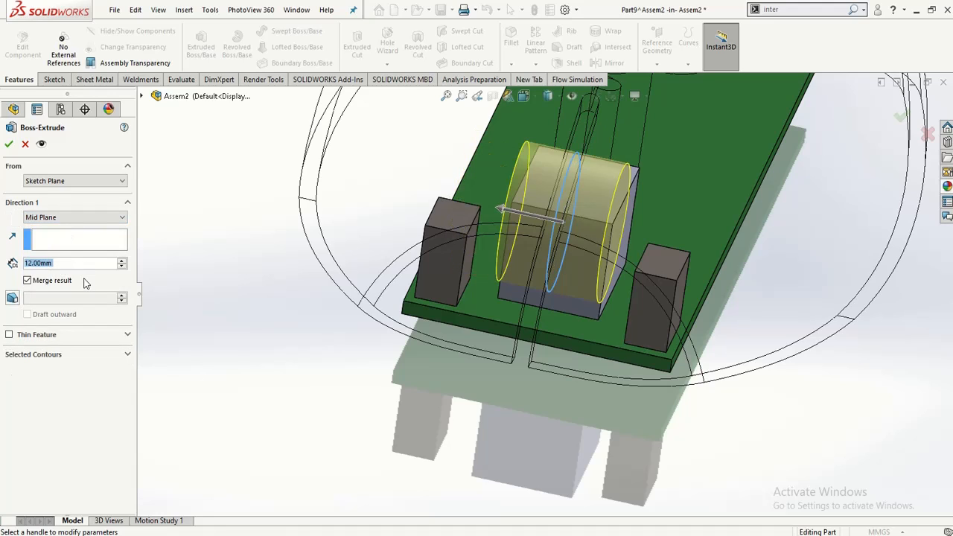
type("8")
key("Return")
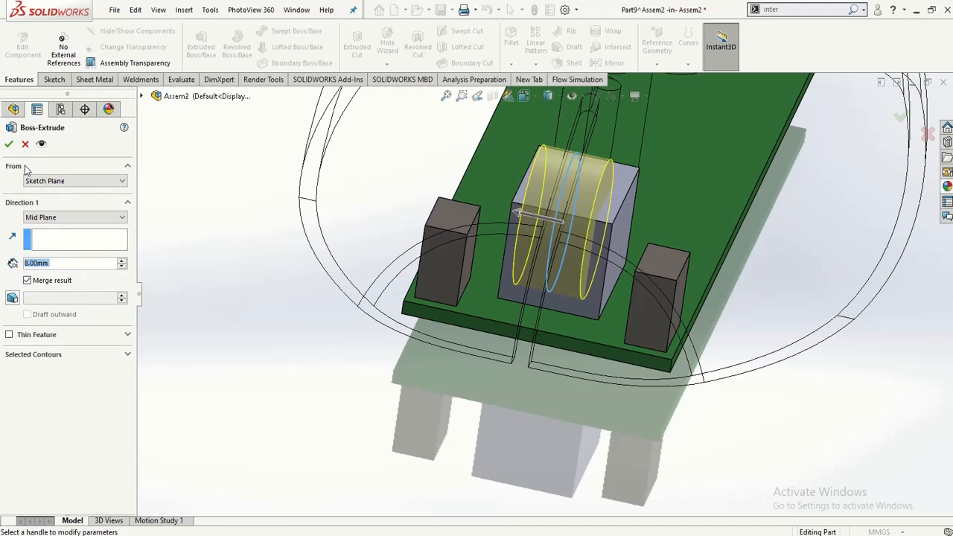
key("Return")
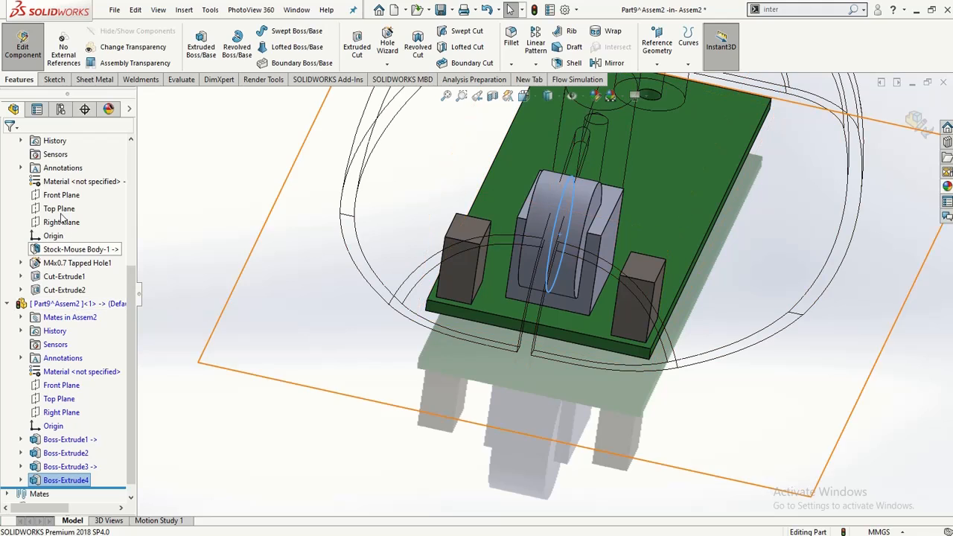
- Turn off the Upper Part's transparency and finish editing the PCB part, returning to the assembly
scroll(63, 301, "up", 3)
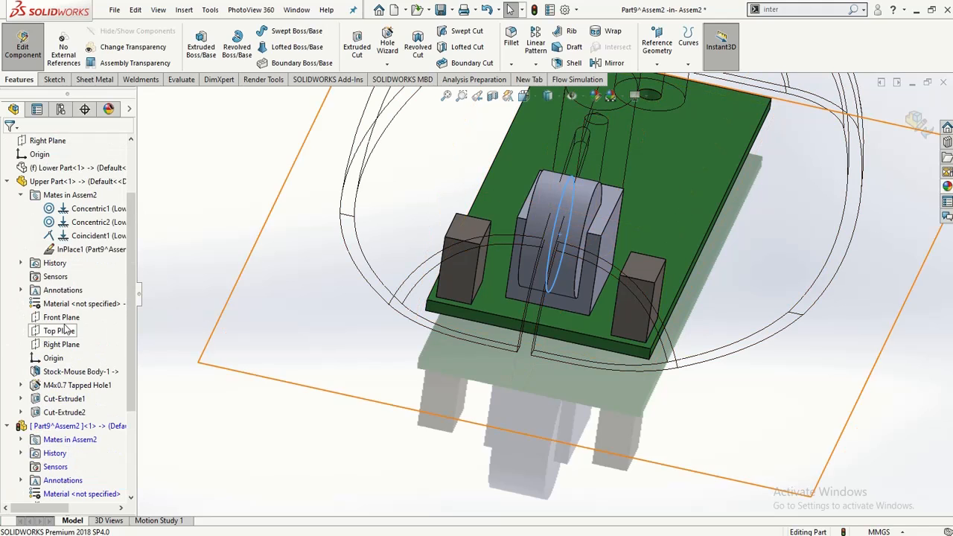
left_click(66, 181)
scroll(193, 334, "up", 3)
middle_click_drag(270, 361, 263, 383)
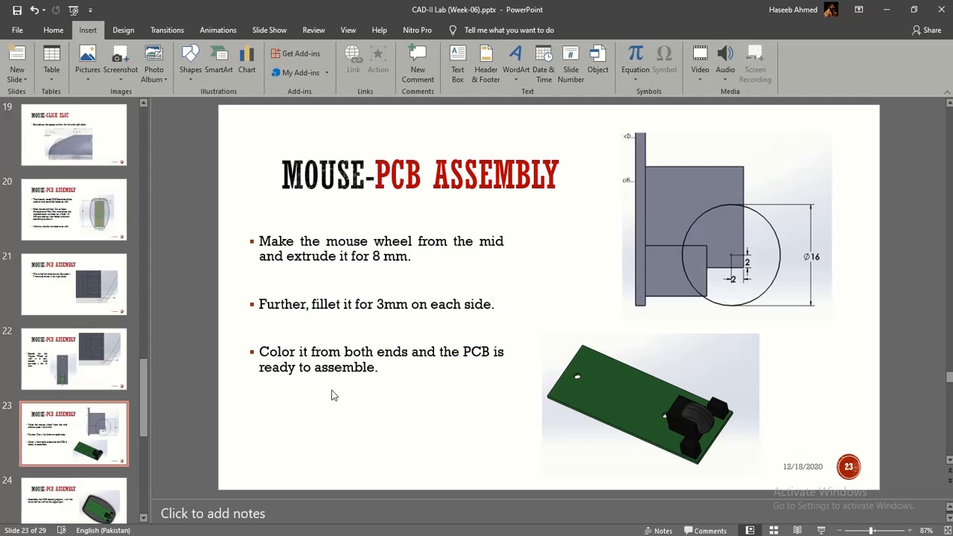
scroll(339, 394, "down", 1)
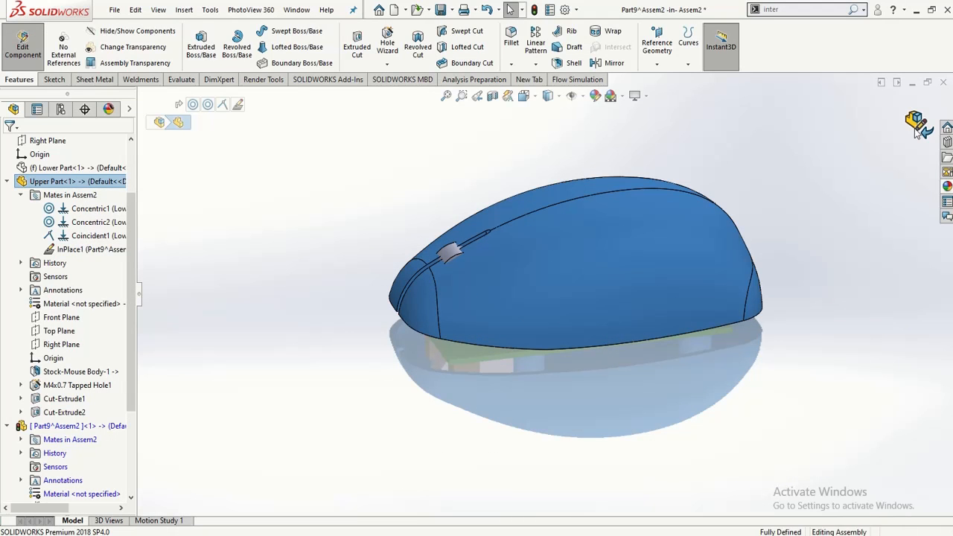
left_click(915, 125)
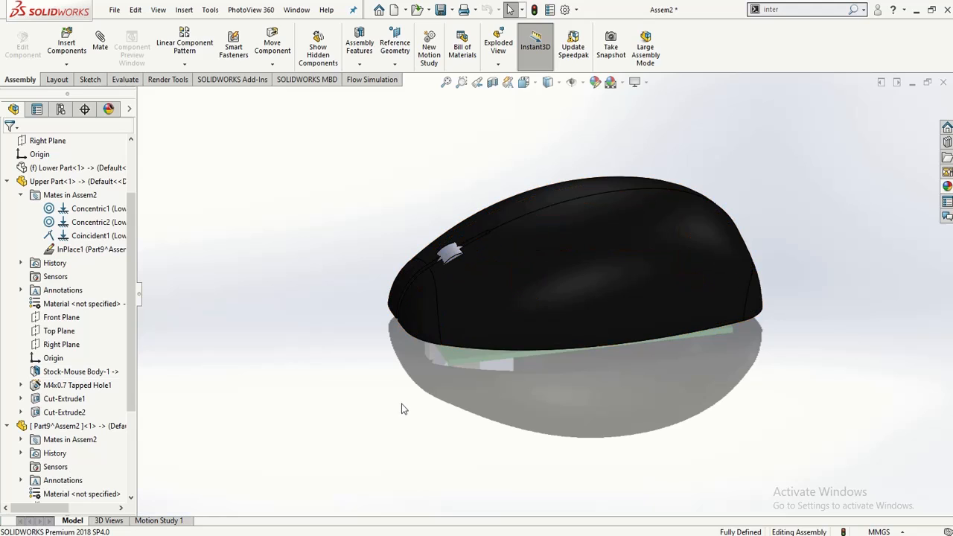
- Try to move the PCB component out from under the upper shell
middle_click_drag(554, 412, 571, 310)
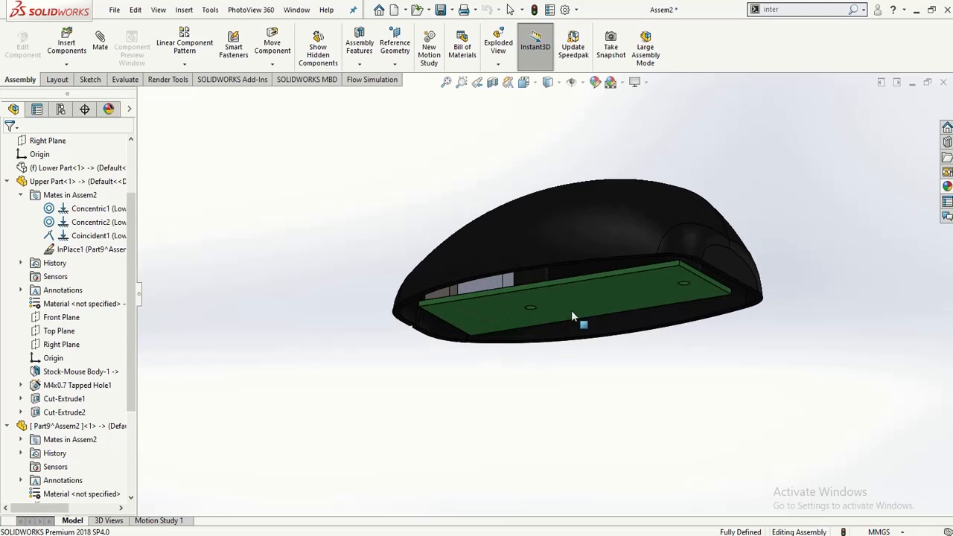
scroll(571, 310, "down", 3)
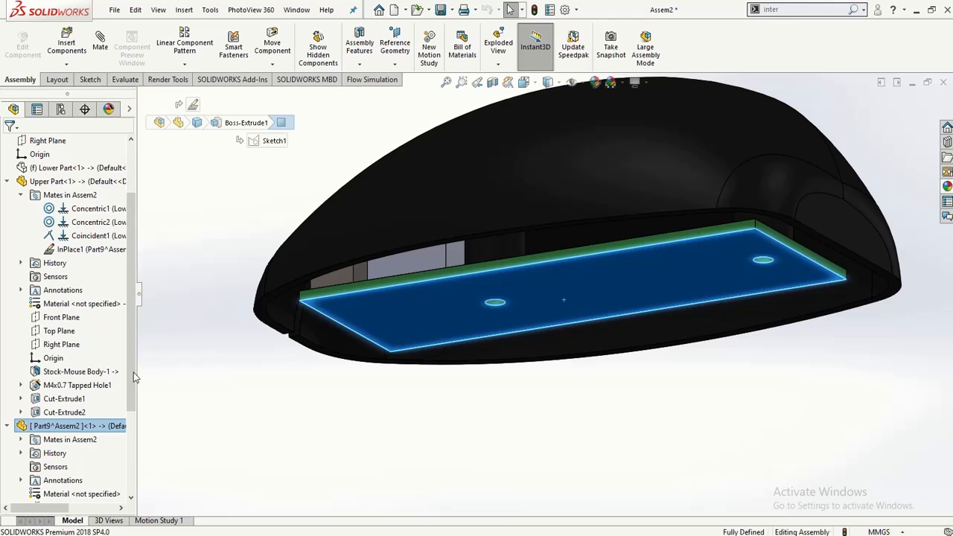
right_click(73, 431)
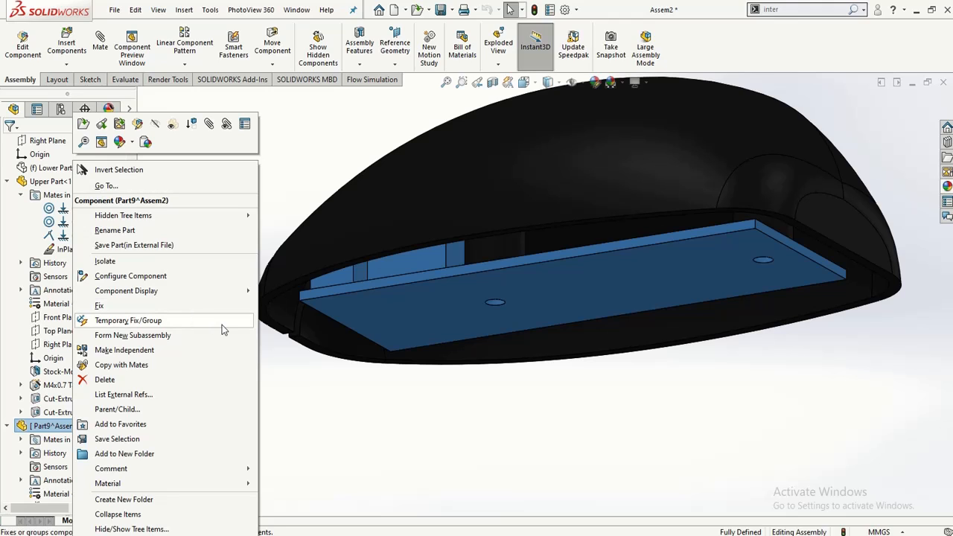
left_click(365, 429)
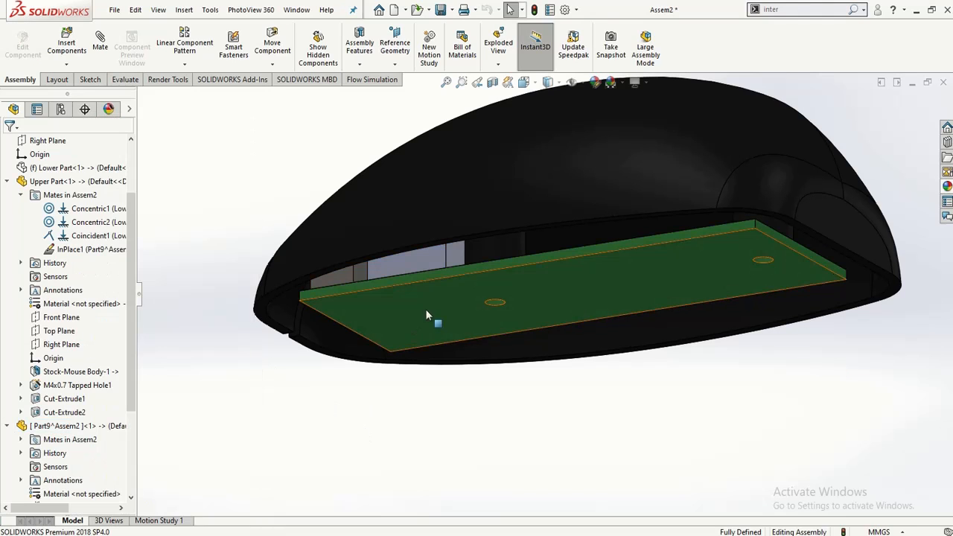
left_click_drag(427, 316, 574, 336)
scroll(445, 399, "up", 4)
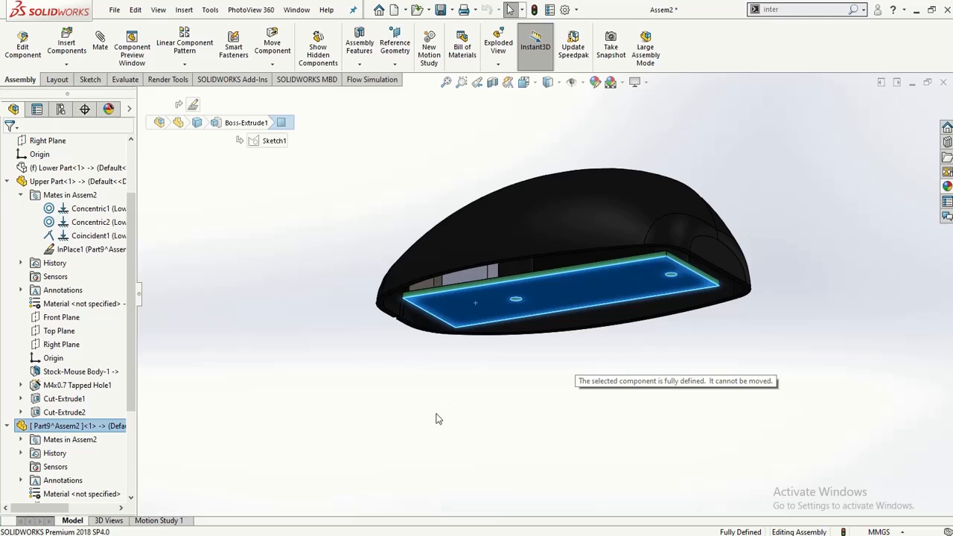
left_click(438, 419)
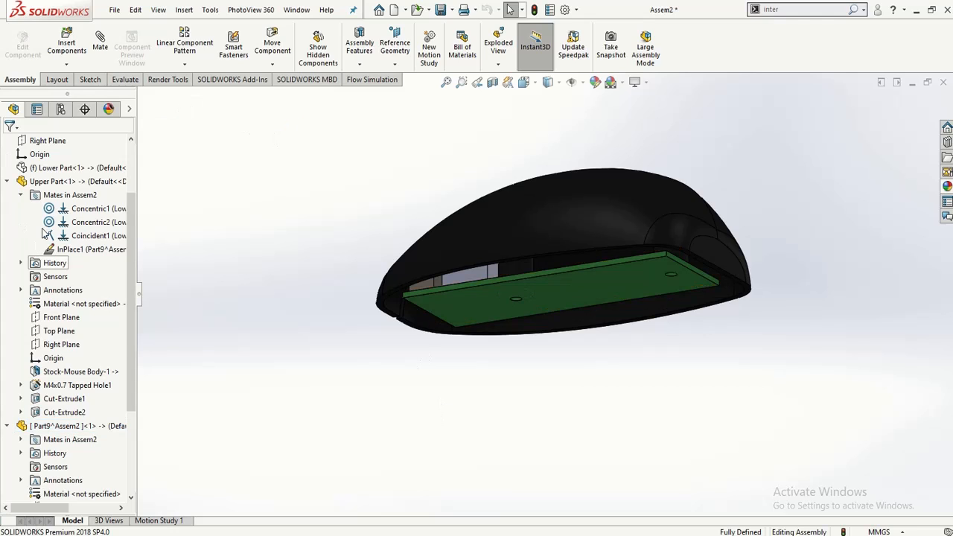
- Show the hidden Lower Part in the assembly
scroll(46, 233, "up", 1)
left_click(57, 210)
right_click(57, 210)
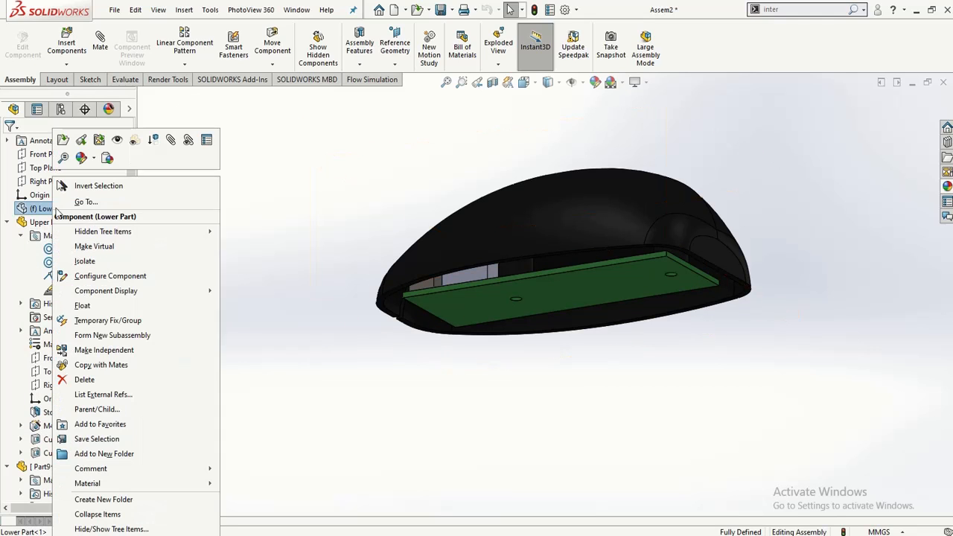
left_click(124, 140)
key("ctrl+1")
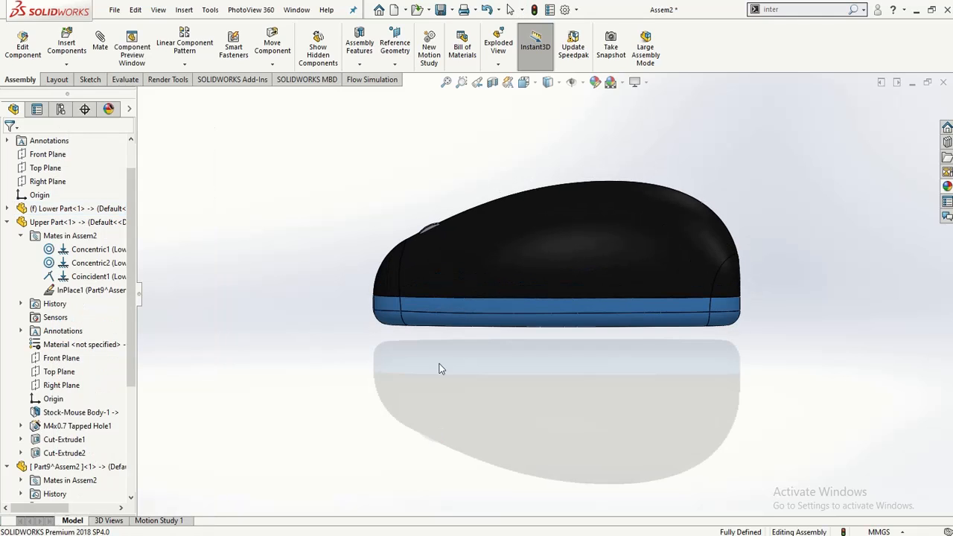
- Make the Lower Part transparent so the inside of the mouse can be checked
left_click(438, 307)
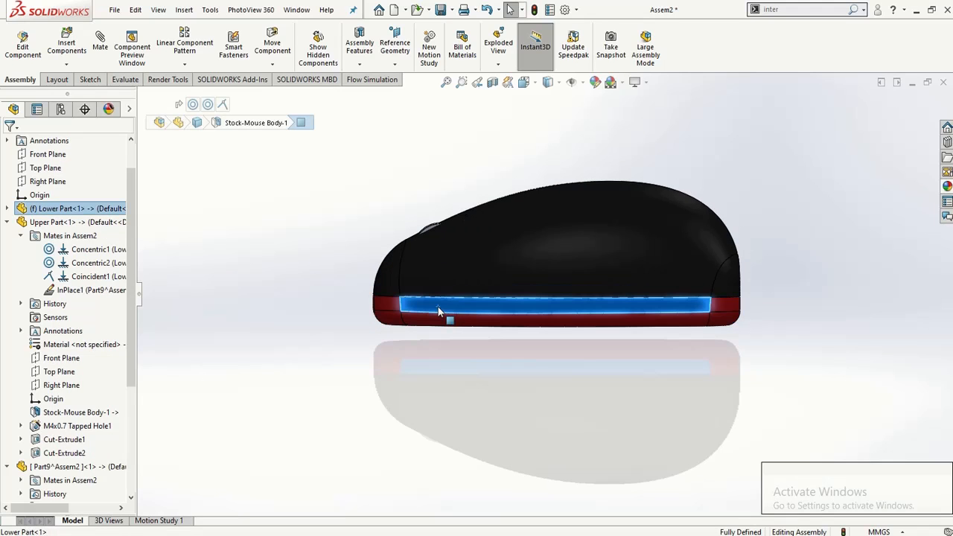
right_click(439, 311)
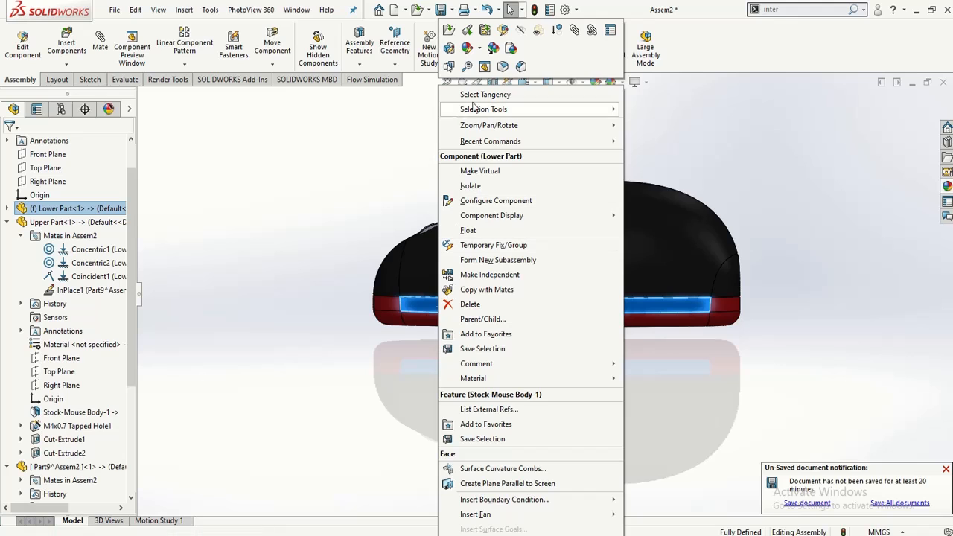
left_click(537, 33)
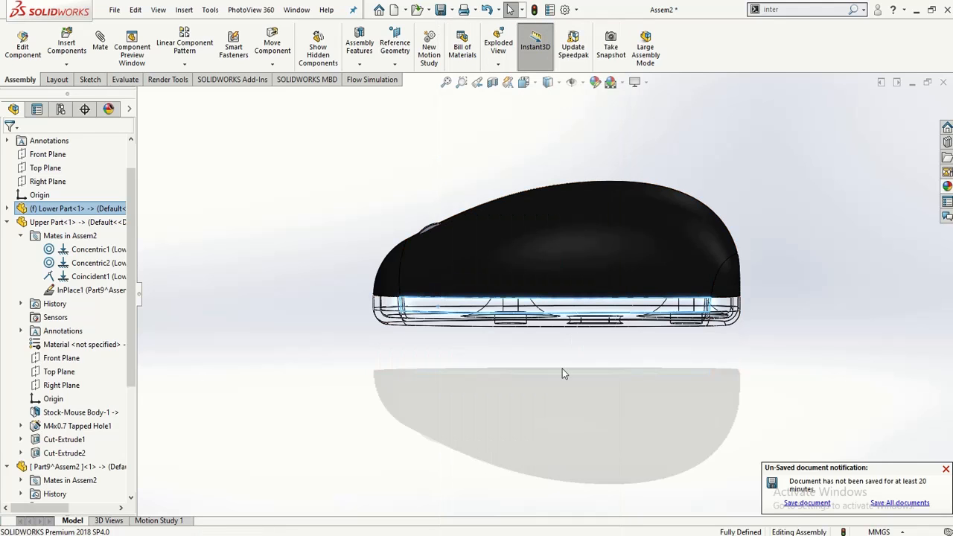
- Examine from several angles how the PCB sits between the upper shell and the Lower Part's screw posts
scroll(546, 394, "down", 5)
scroll(502, 327, "up", 4)
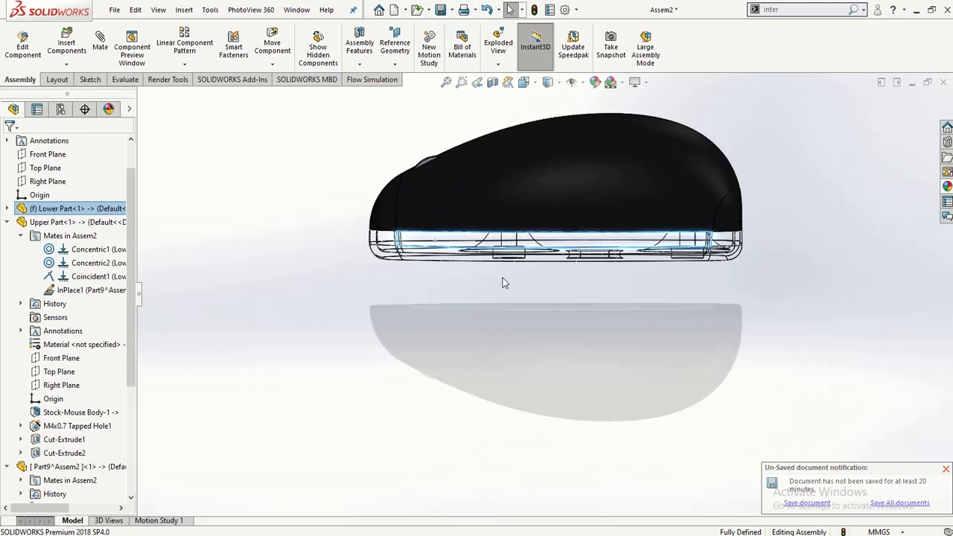
scroll(523, 215, "down", 6)
scroll(523, 220, "down", 2)
middle_click_drag(524, 225, 508, 283)
scroll(513, 287, "up", 5)
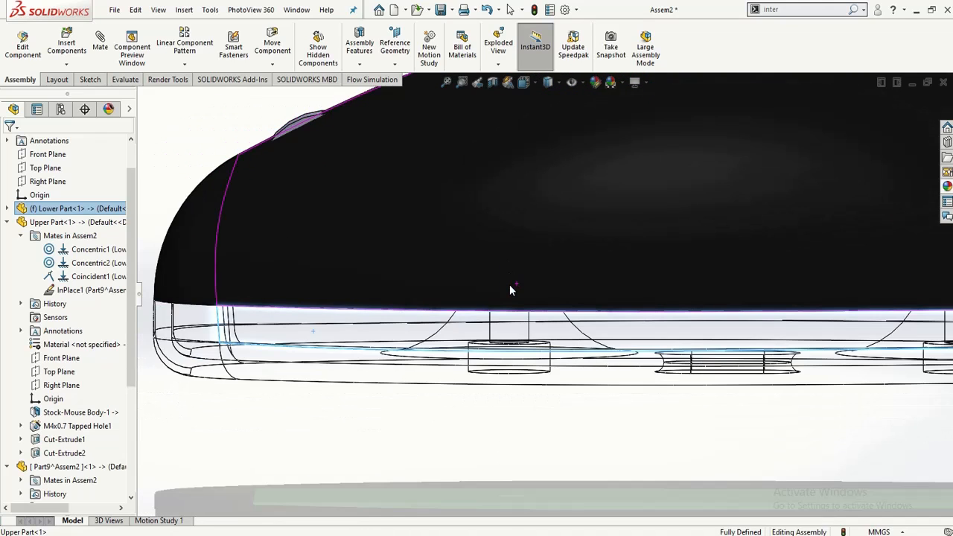
middle_click_drag(623, 345, 574, 391)
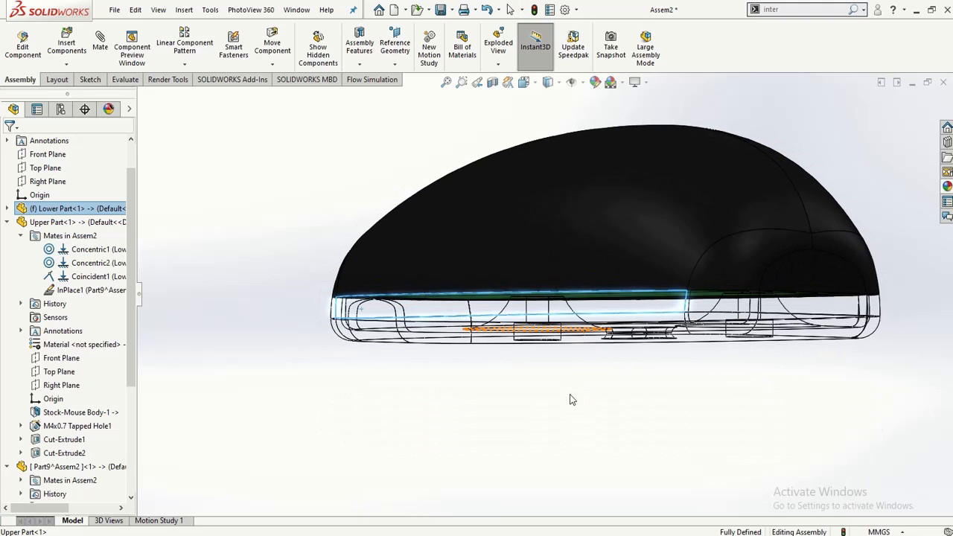
left_click(567, 399)
middle_click_drag(611, 442, 638, 452)
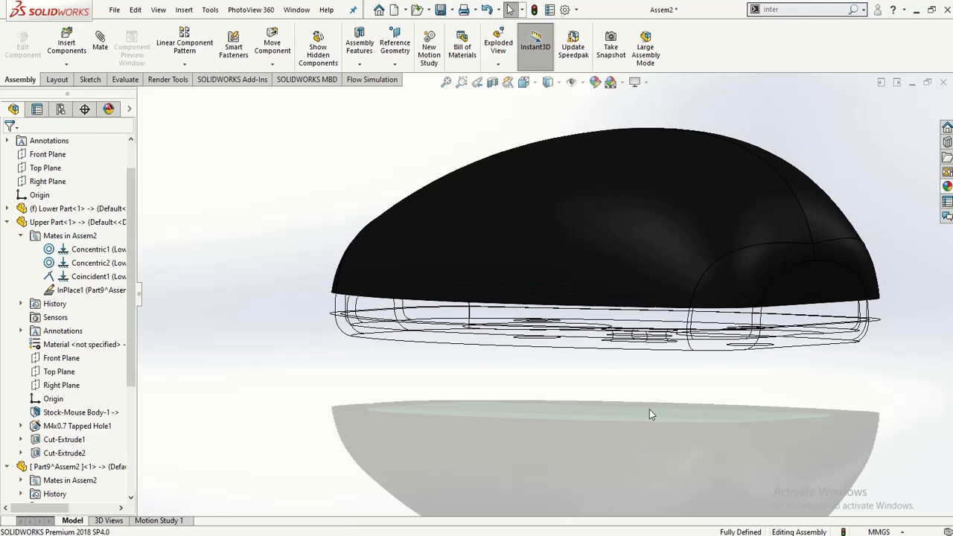
middle_click_drag(649, 409, 640, 436)
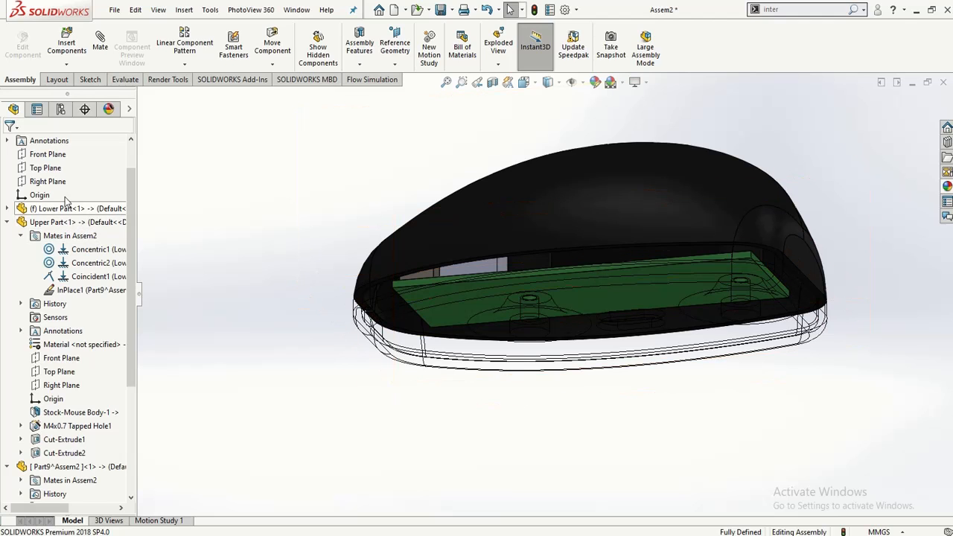
middle_click_drag(266, 298, 279, 371)
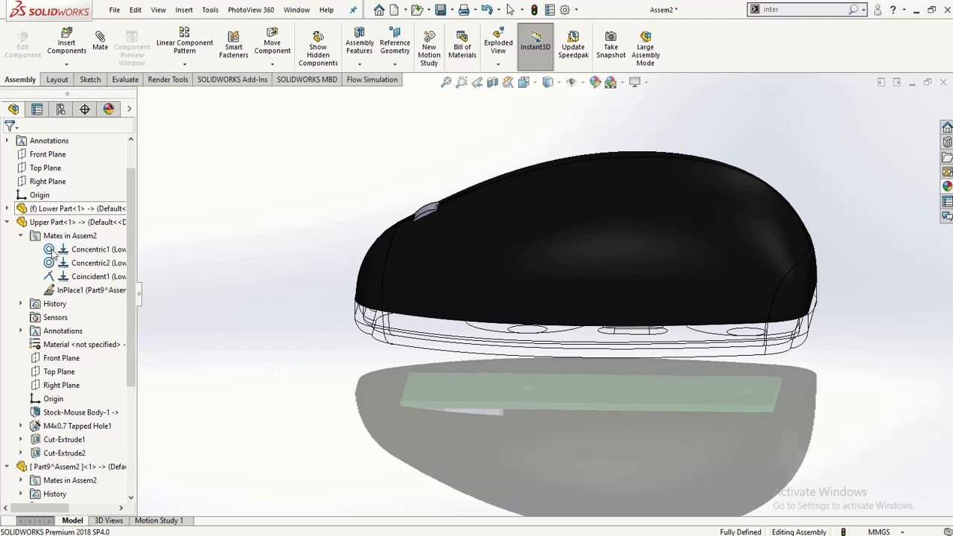
- Turn off the Lower Part's transparency
left_click(47, 211)
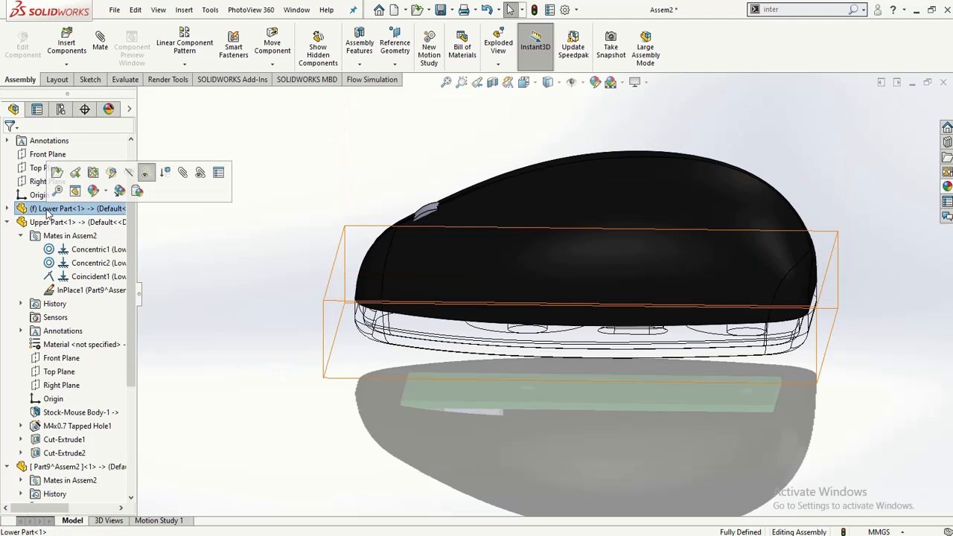
right_click(47, 211)
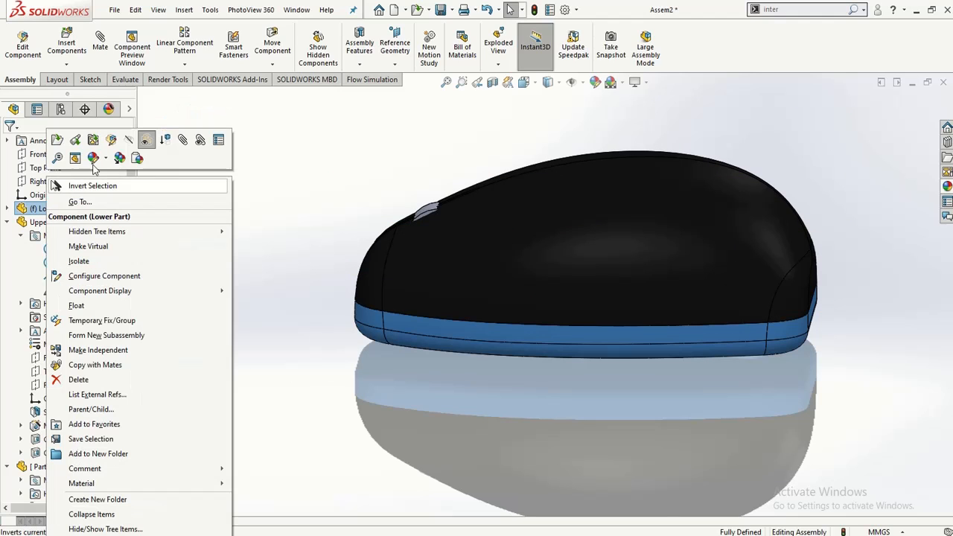
left_click(147, 142)
left_click(302, 377)
middle_click_drag(302, 376, 325, 404)
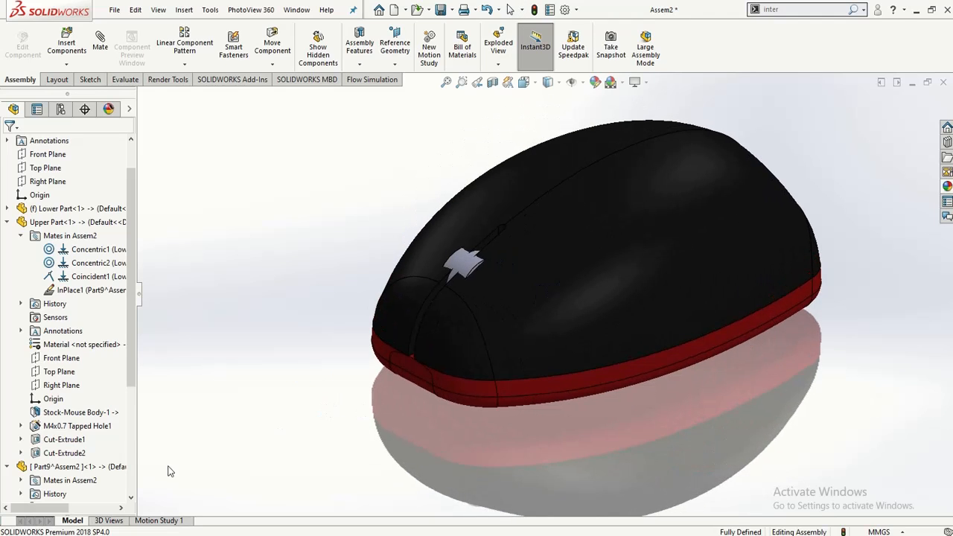
- Locate the wheel extrusion in the PCB part and review the mouse PCB assembly slides in PowerPoint
scroll(121, 438, "down", 5)
left_click(67, 466)
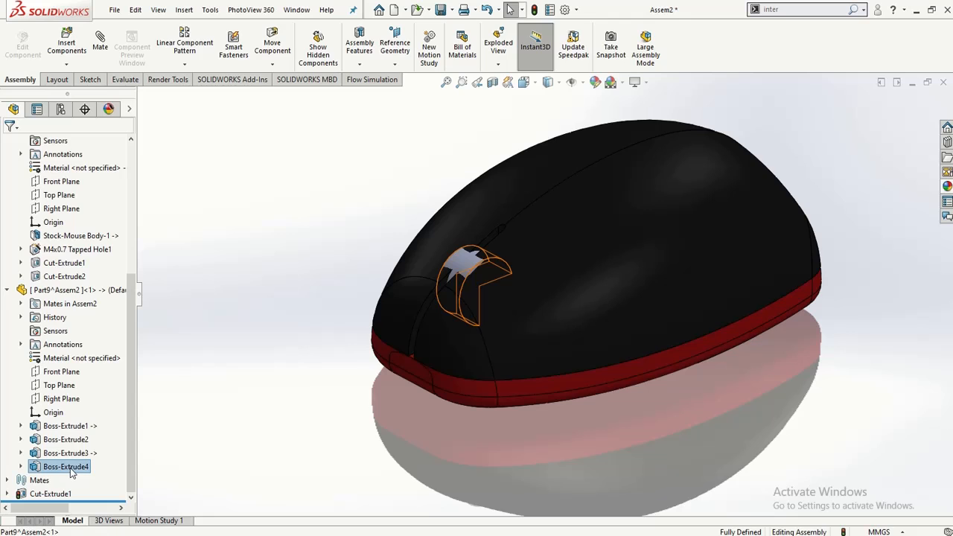
left_click(533, 452)
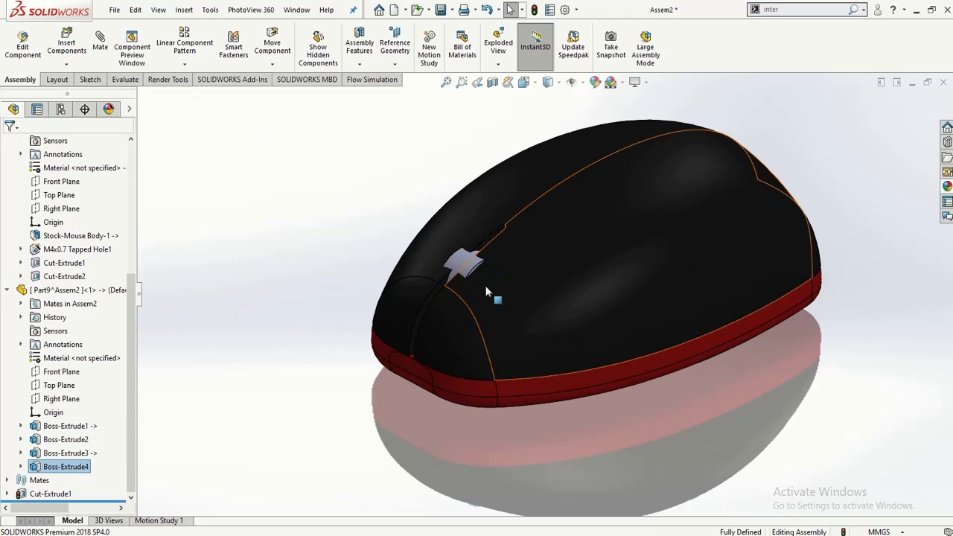
left_click(67, 466)
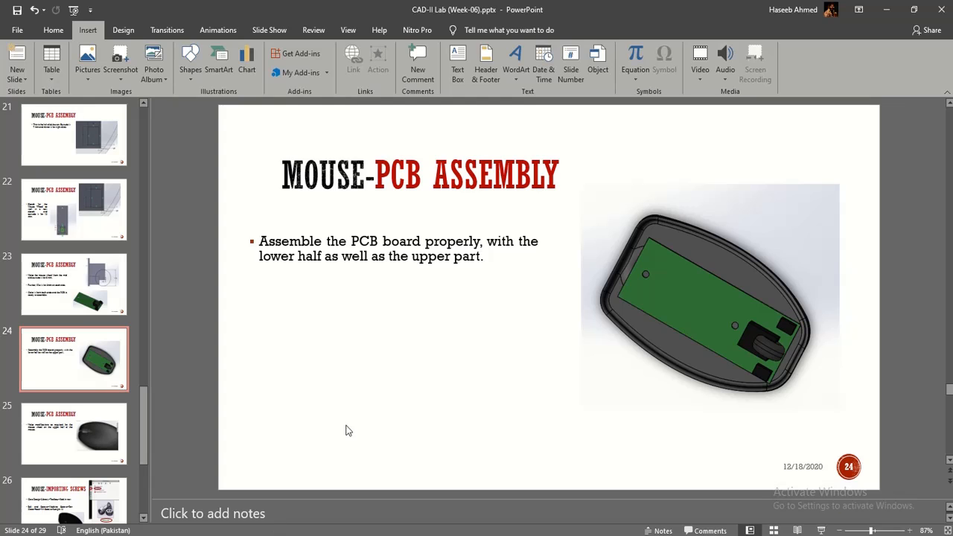
scroll(346, 430, "up", 1)
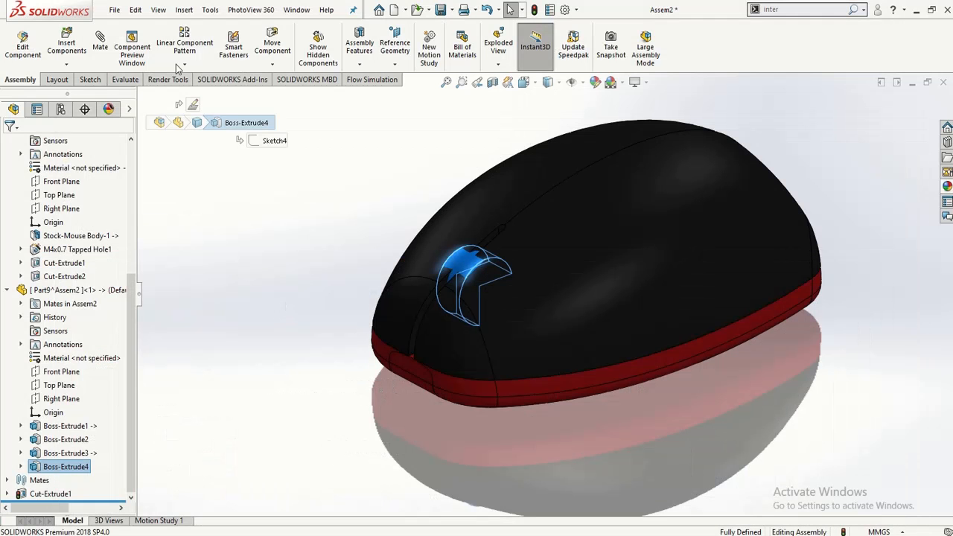
key("Escape")
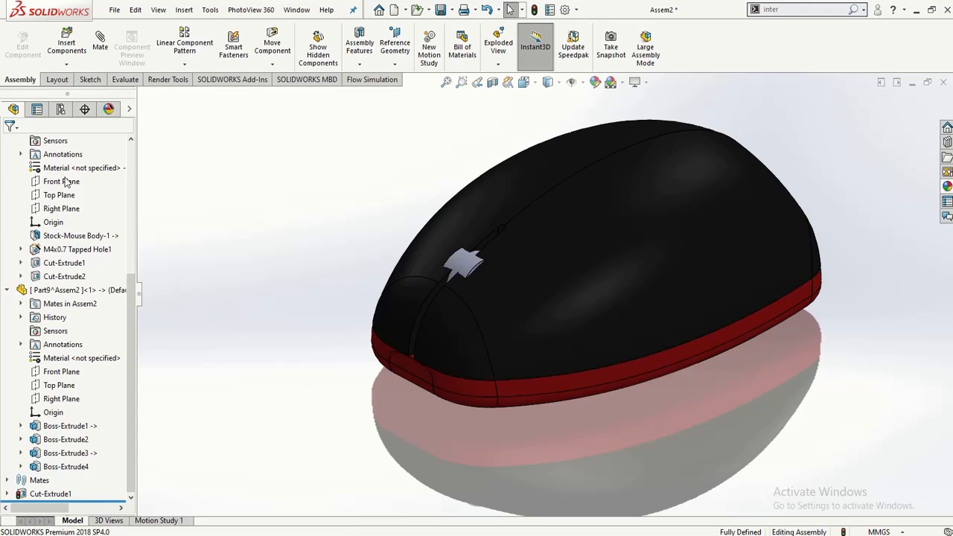
- Edit the PCB part in the assembly and apply black soft touch plastic to the wheel's housing block, Boss-Extrude3
right_click(38, 290)
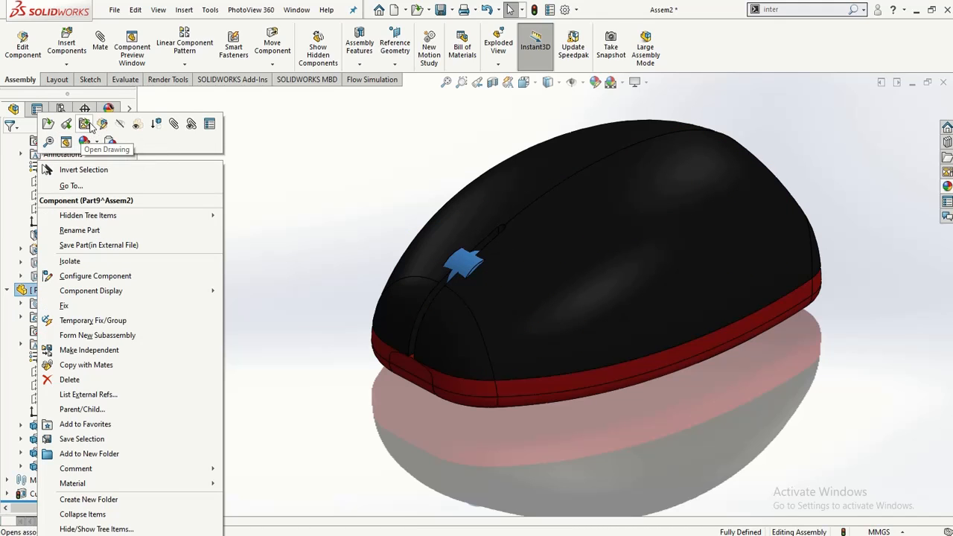
left_click(101, 124)
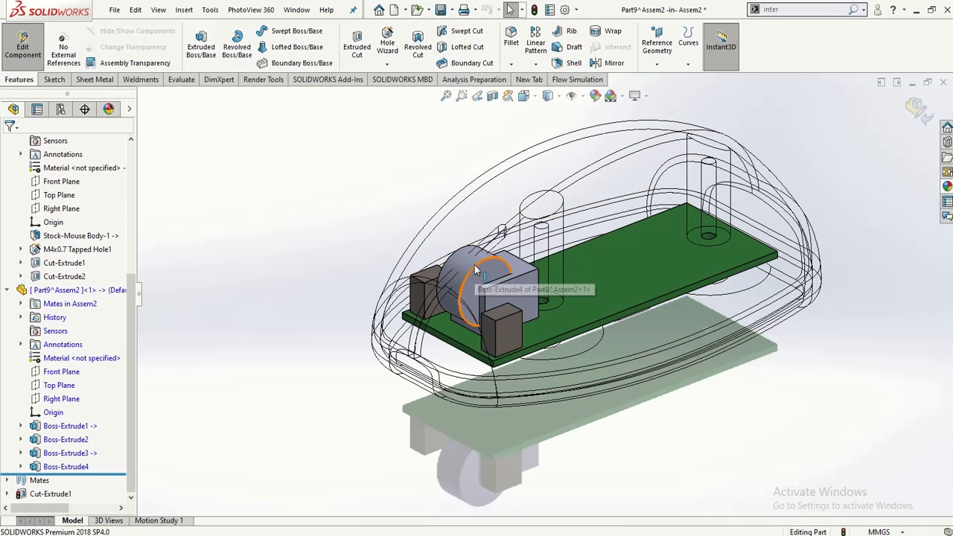
scroll(484, 279, "down", 1)
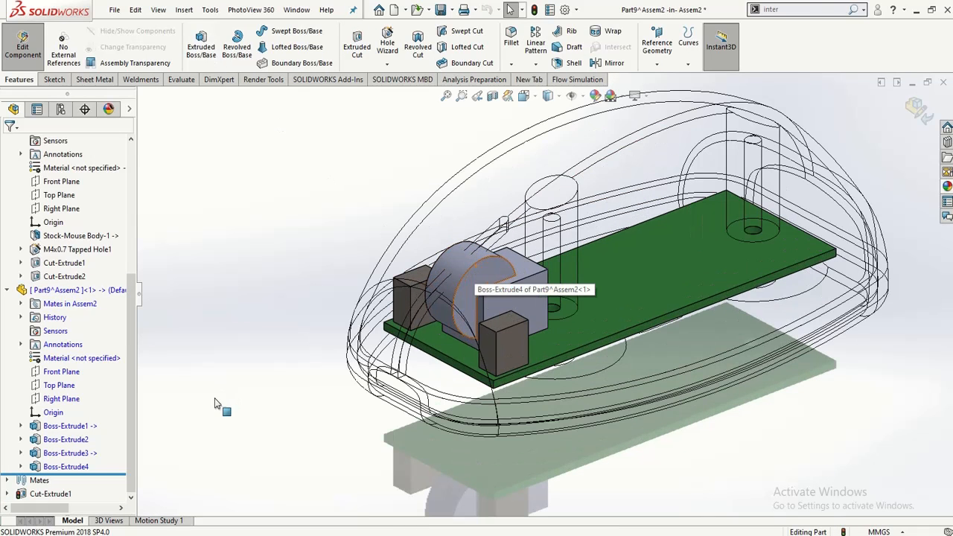
left_click(70, 453)
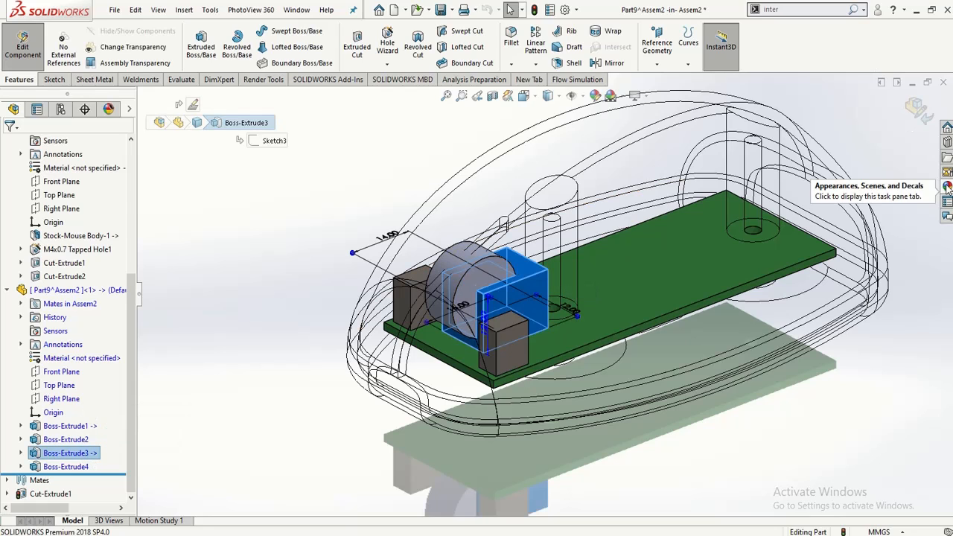
left_click(945, 187)
left_click(888, 394)
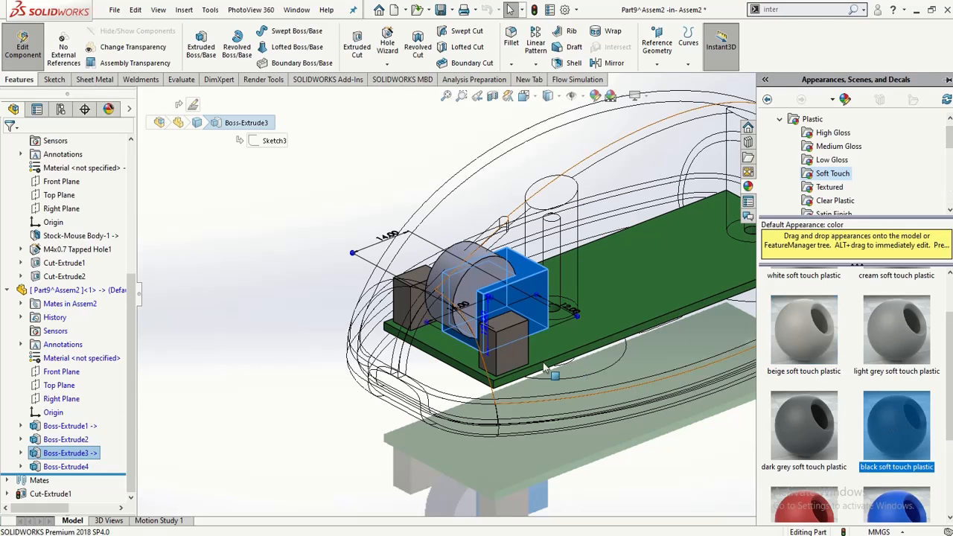
double_click(877, 423)
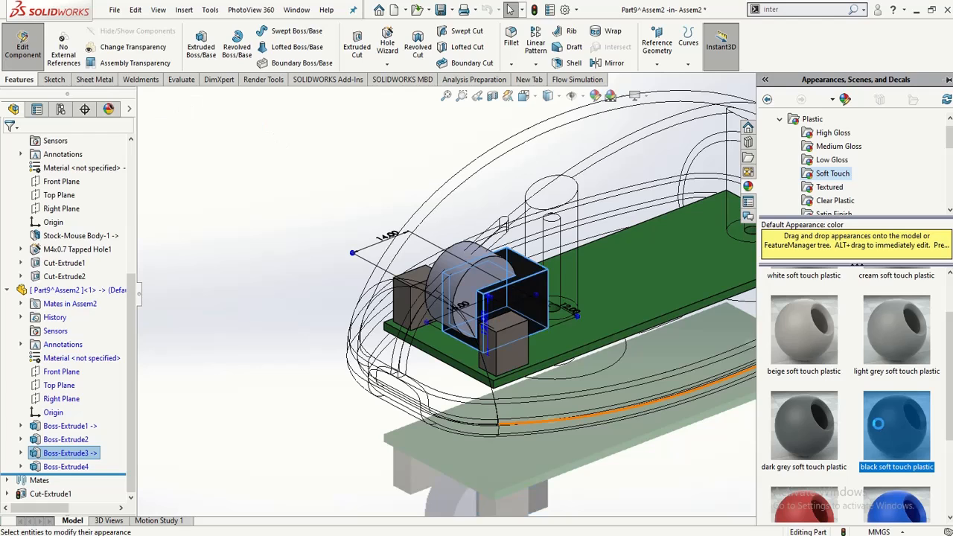
- Try the composite carbon fiber aramid fabric appearance on the mouse wheel extrusion, Boss-Extrude4
left_click(66, 466)
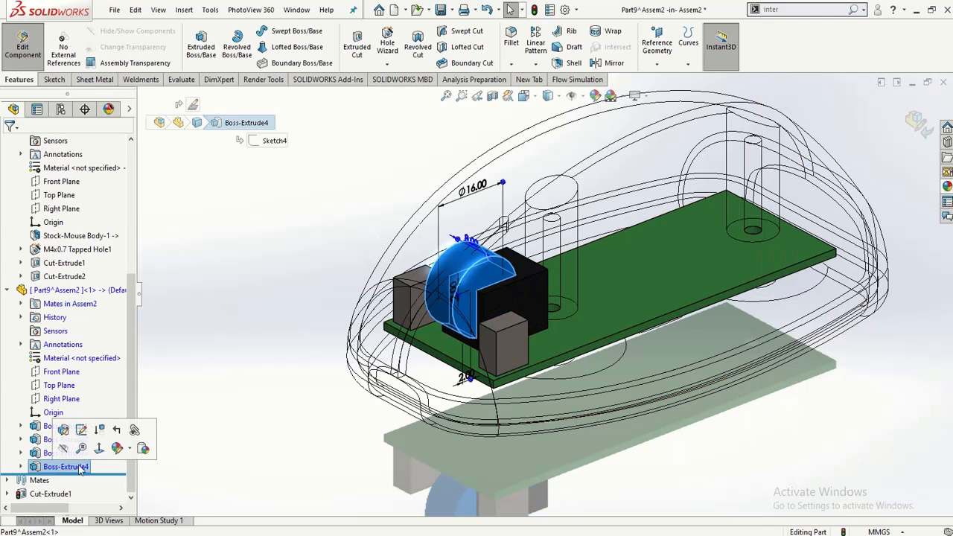
left_click(947, 187)
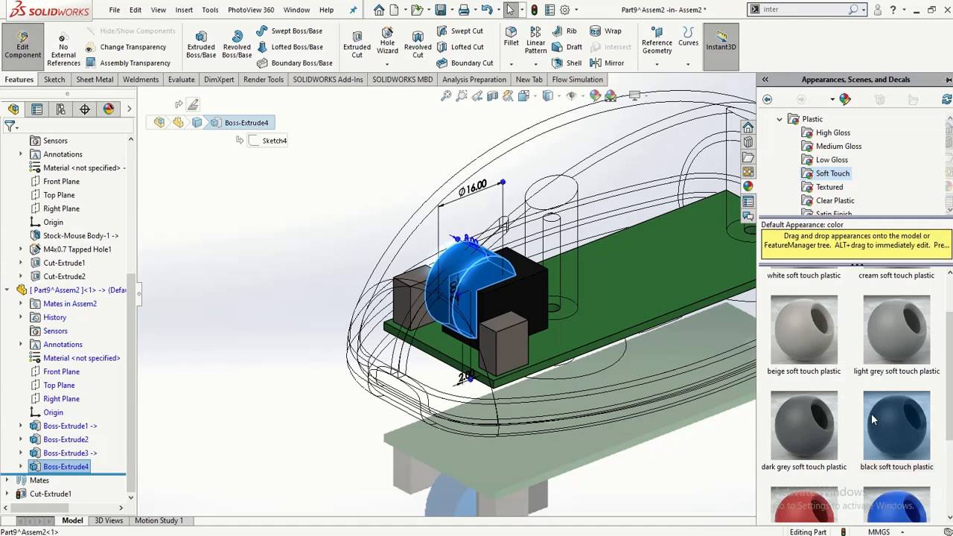
scroll(869, 422, "down", 2)
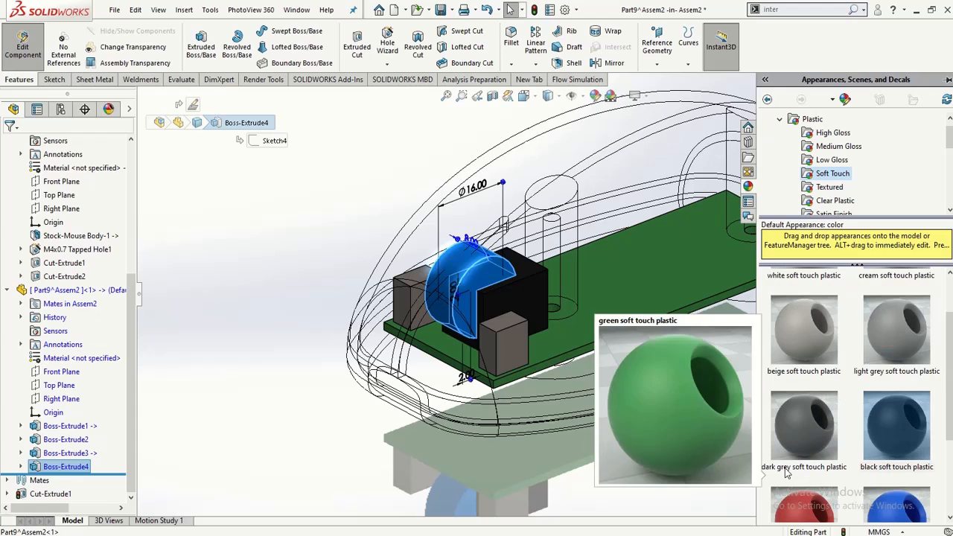
scroll(785, 472, "up", 2)
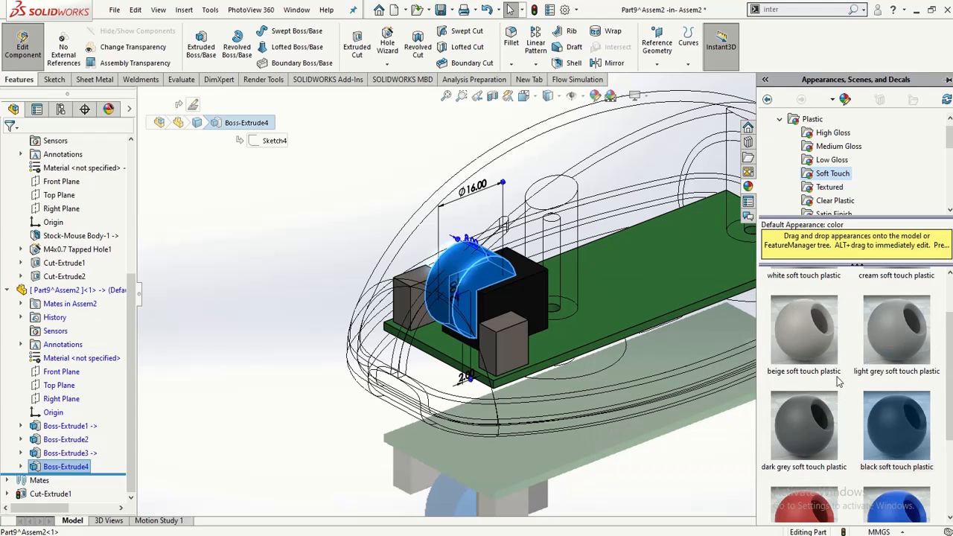
scroll(822, 186, "down", 2)
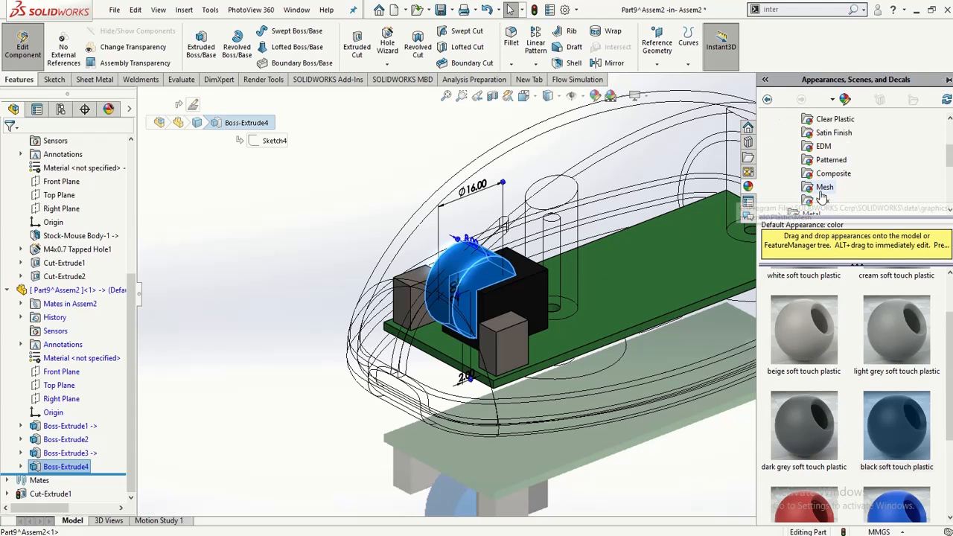
left_click(825, 174)
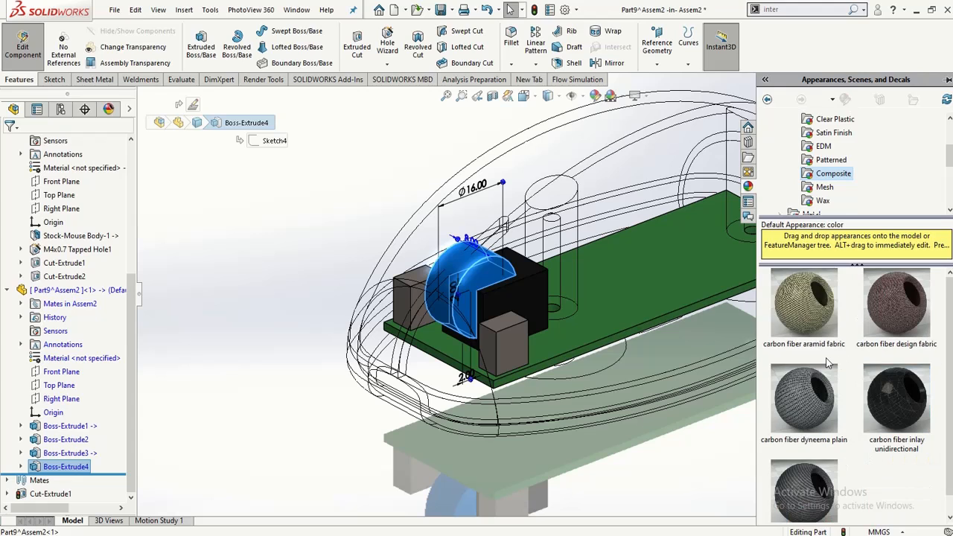
left_click(793, 318)
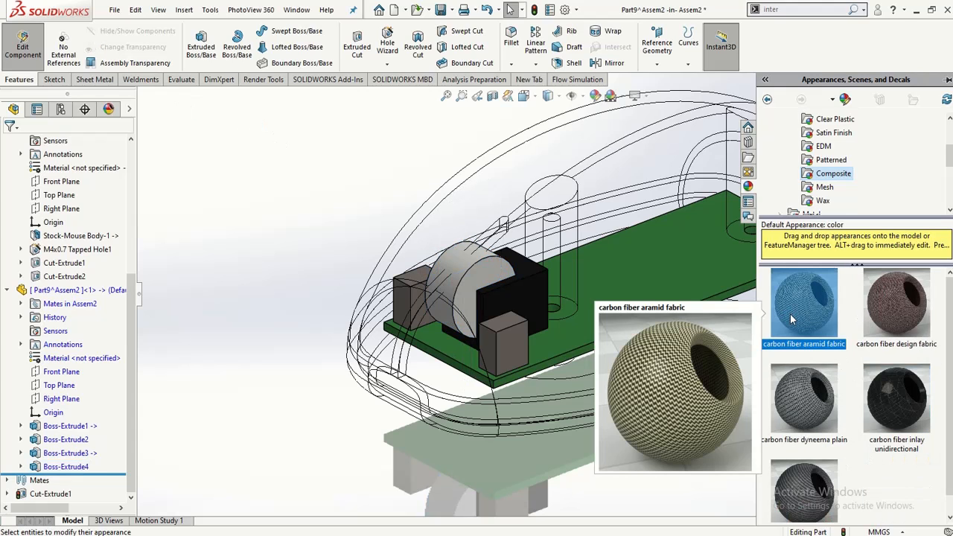
double_click(792, 319)
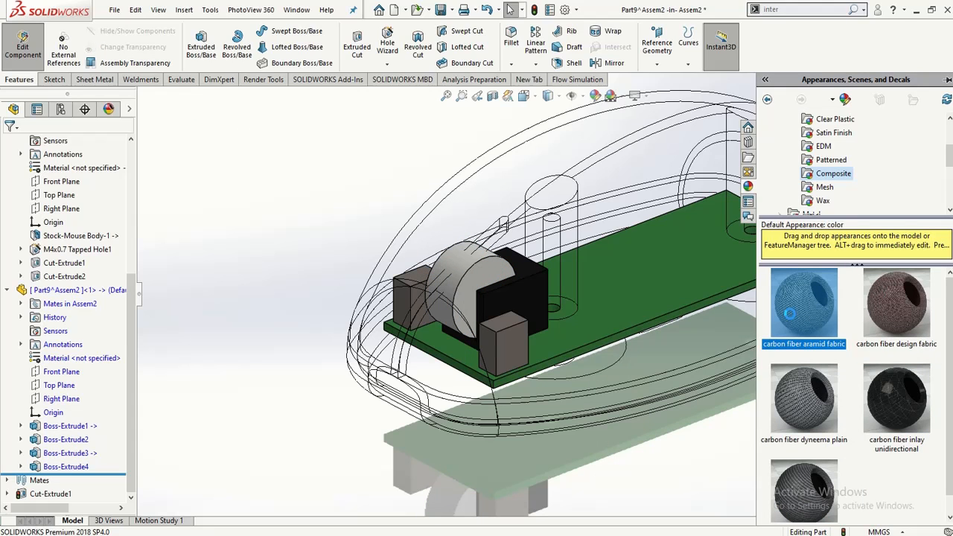
left_click(64, 467)
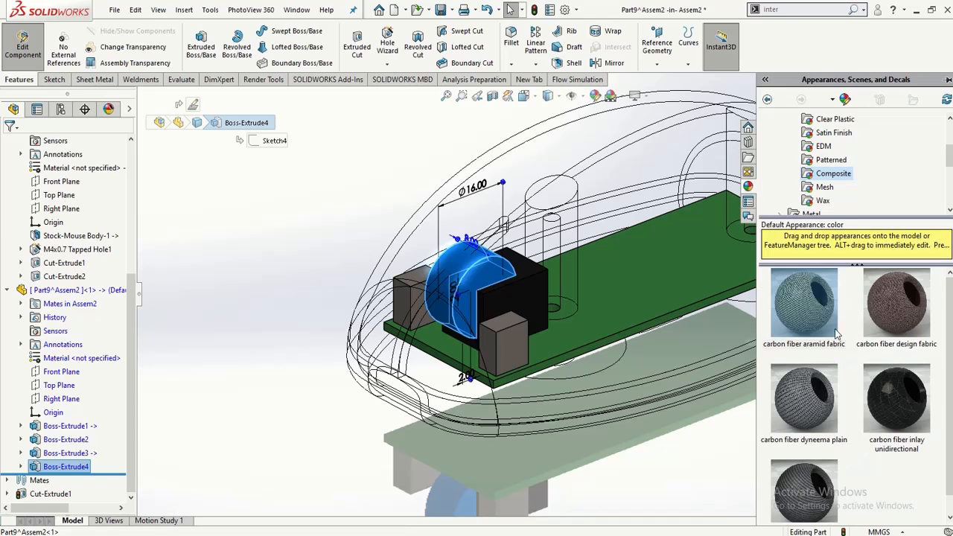
double_click(805, 326)
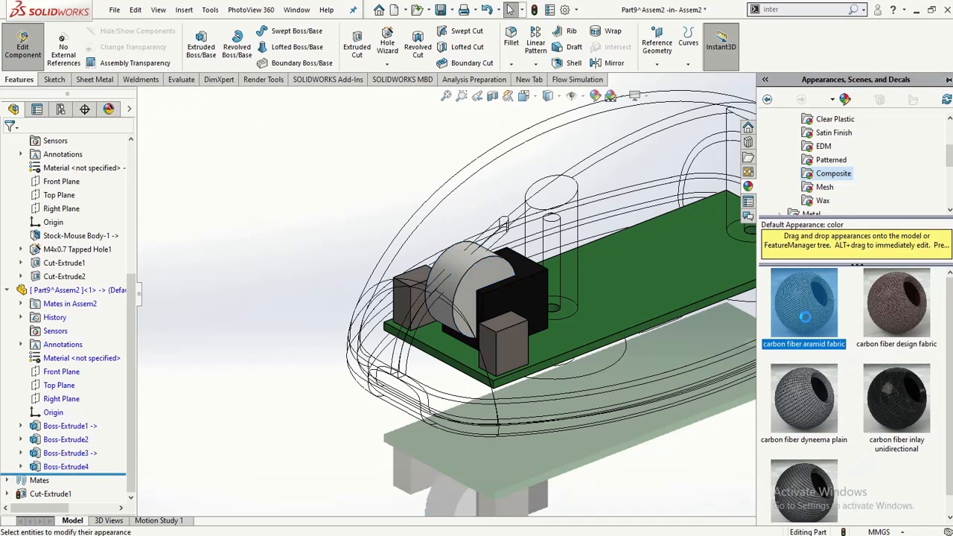
left_click_drag(806, 321, 483, 294)
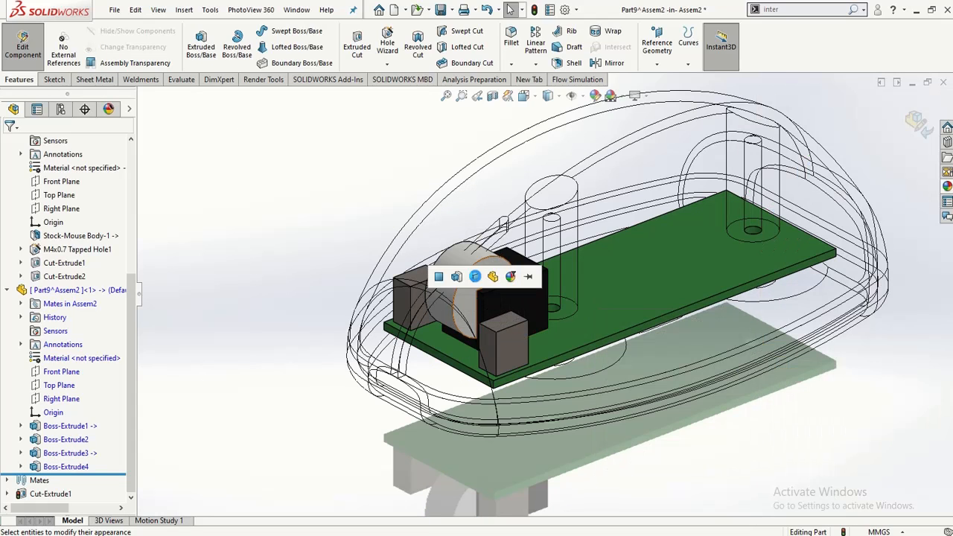
left_click(475, 276)
- Try the carbon fiber inlay unidirectional appearance on the wheel extrusion
left_click(37, 467)
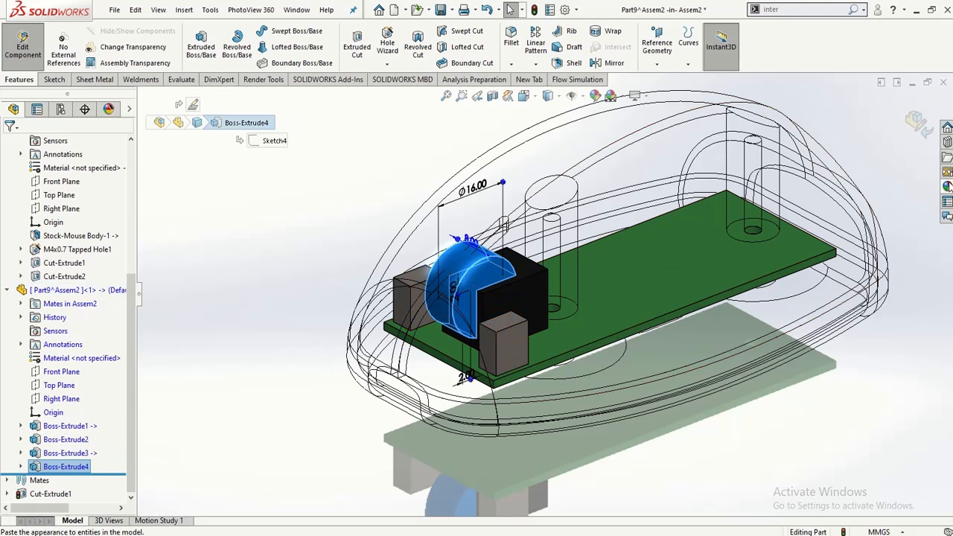
left_click(949, 186)
left_click(883, 407)
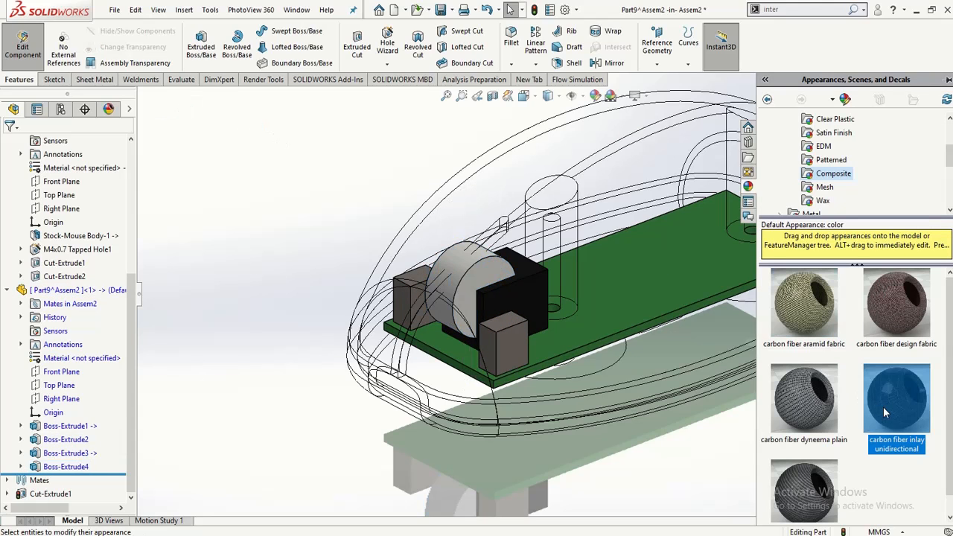
- Try the patterned blue knurled plastic appearance on the wheel extrusion
left_click(66, 466)
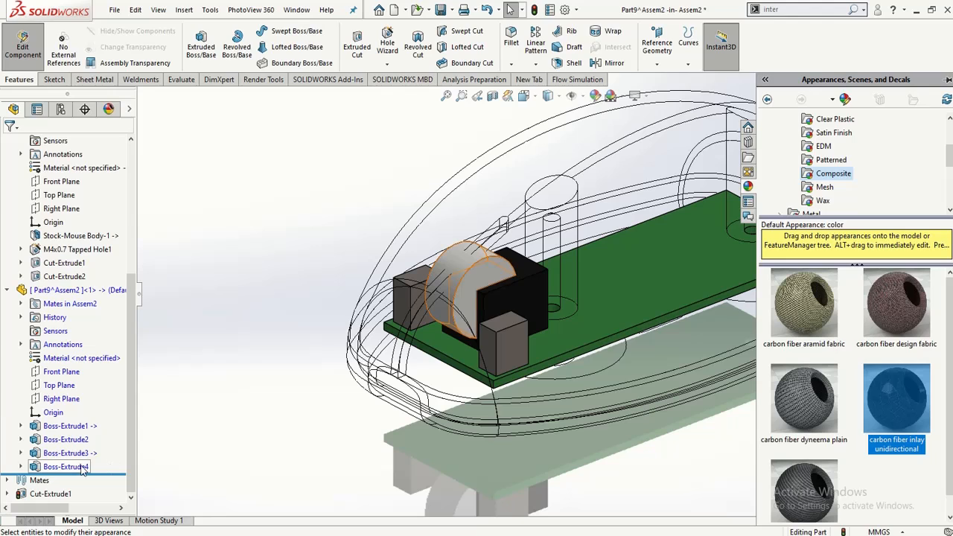
left_click(949, 187)
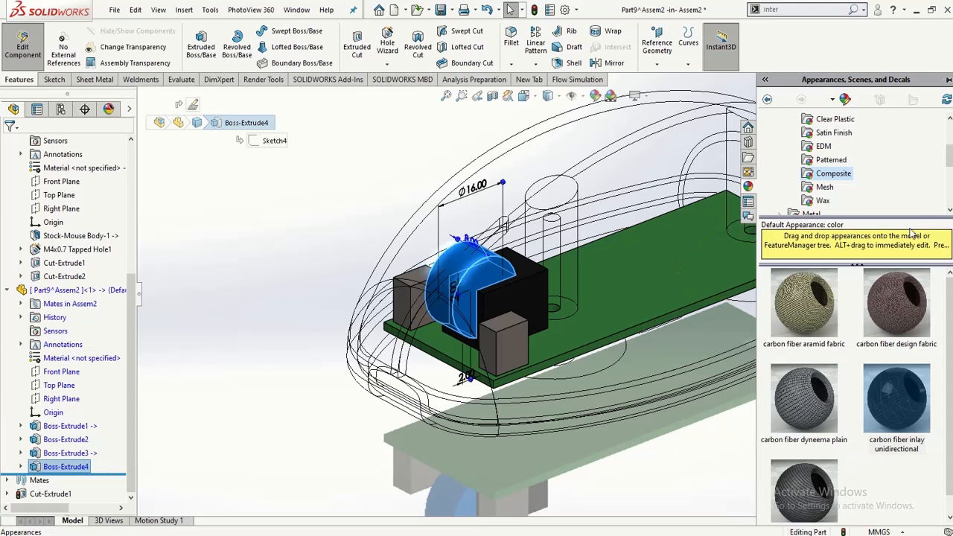
left_click(826, 160)
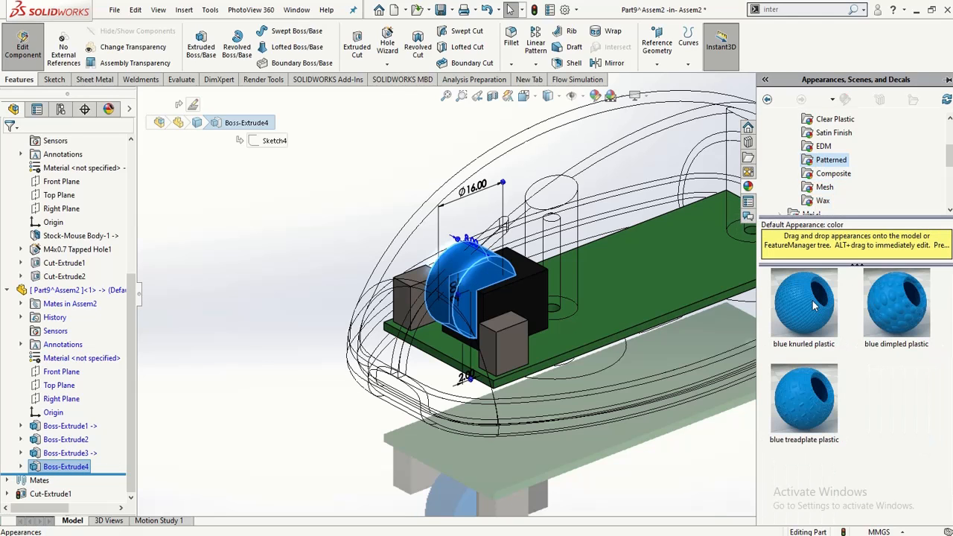
left_click(815, 313)
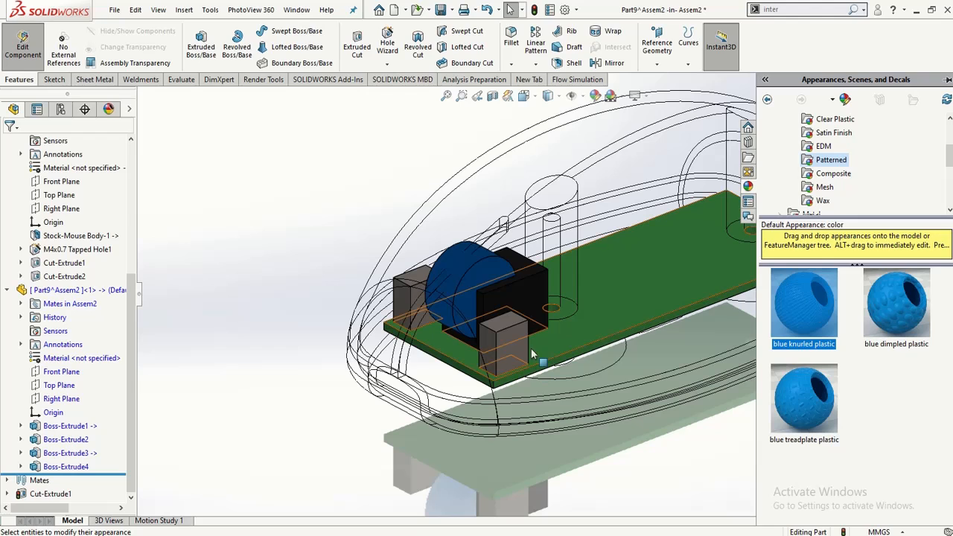
- Apply the patterned blue dimpled plastic appearance to the wheel extrusion, Boss-Extrude4
left_click(891, 313)
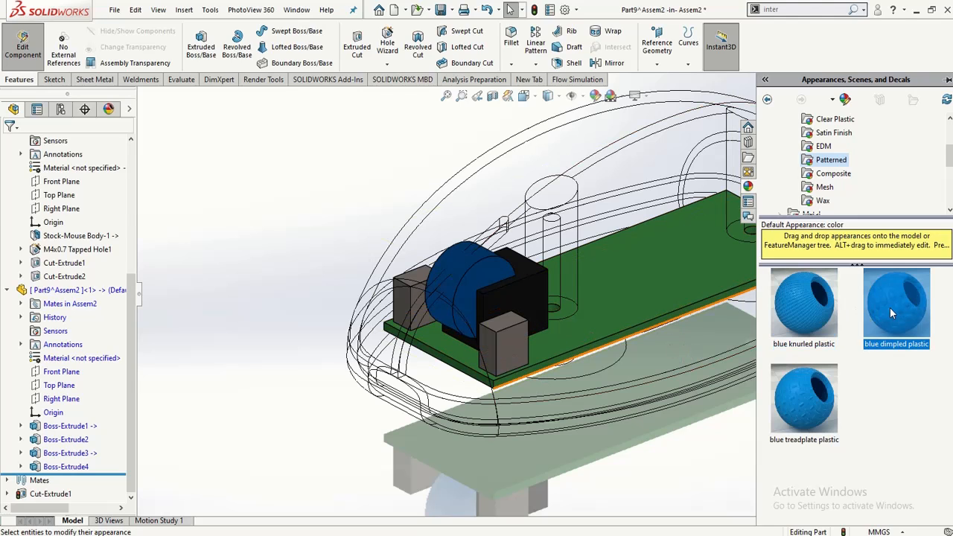
left_click_drag(890, 313, 60, 467)
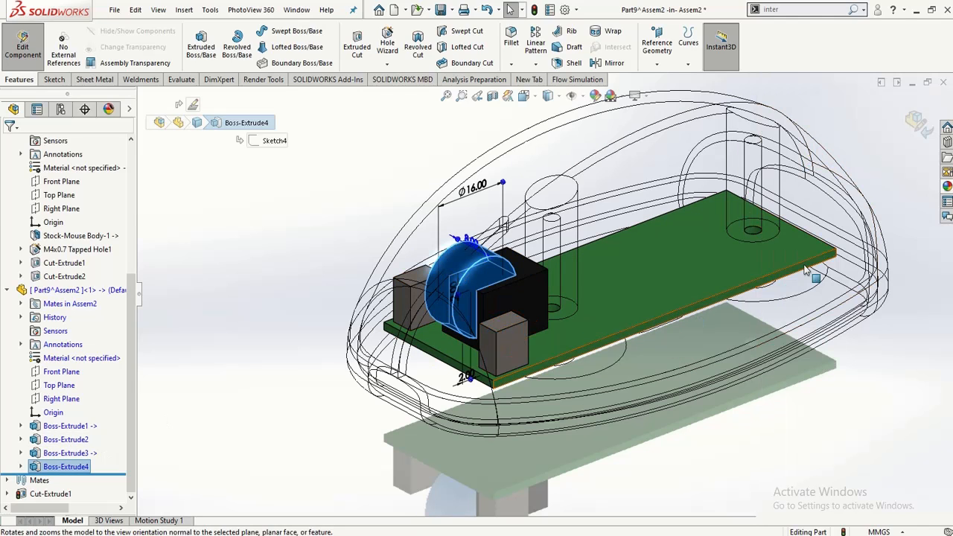
left_click(947, 186)
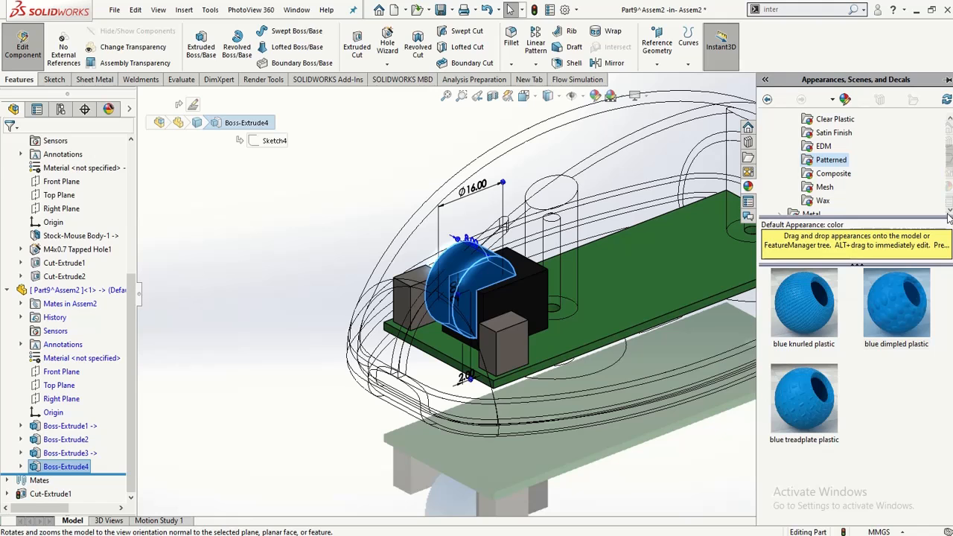
double_click(896, 299)
scroll(583, 321, "down", 3)
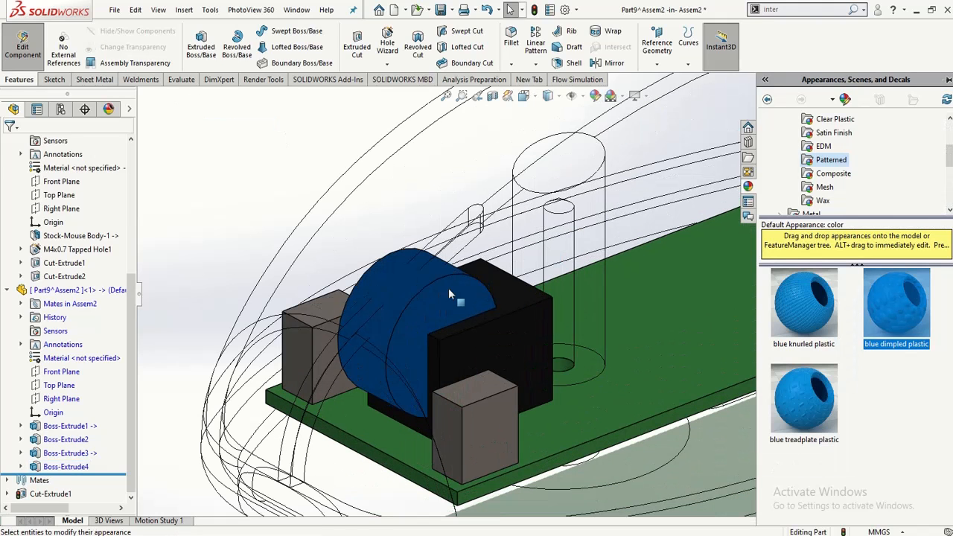
- Fillet both circular edges of the mouse wheel with a symmetric 3 mm radius
key("f")
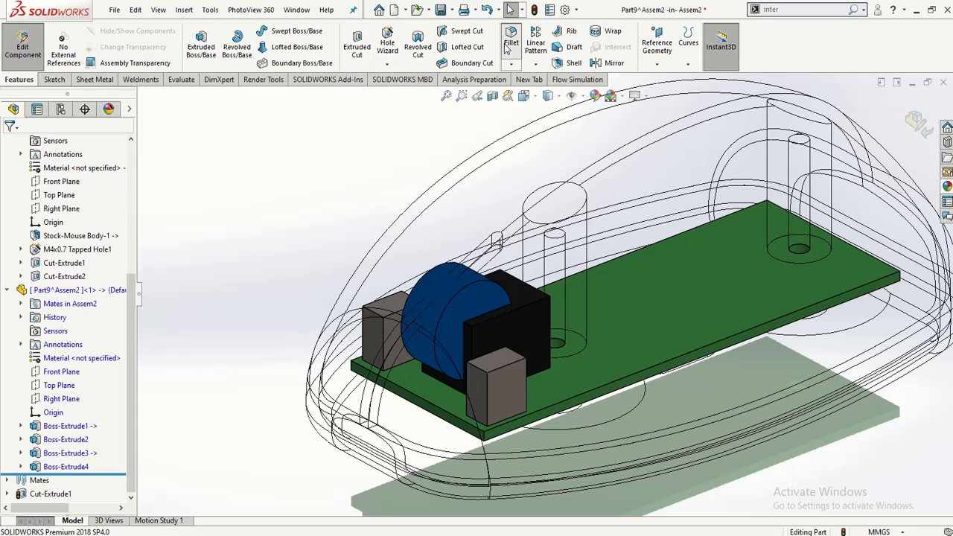
left_click(473, 289)
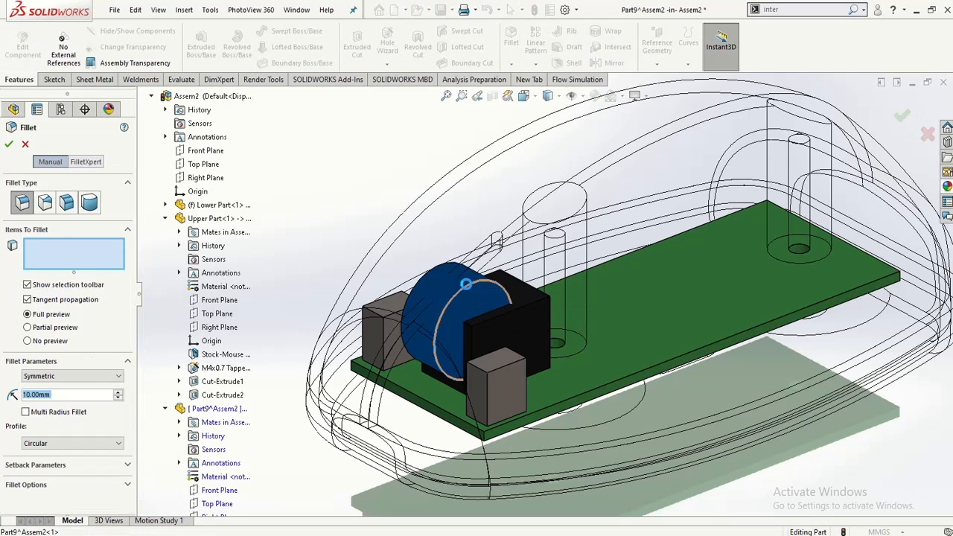
left_click(408, 321)
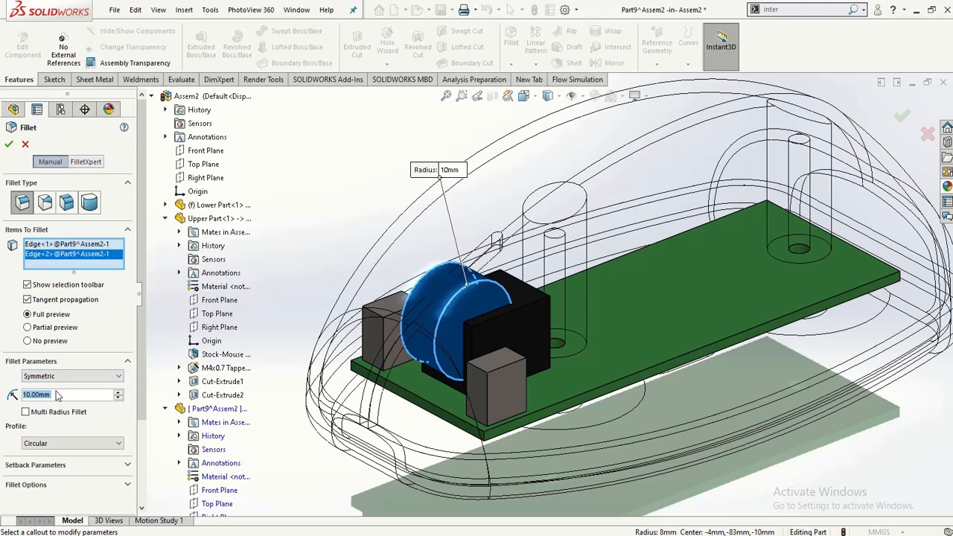
type("3")
key("Return")
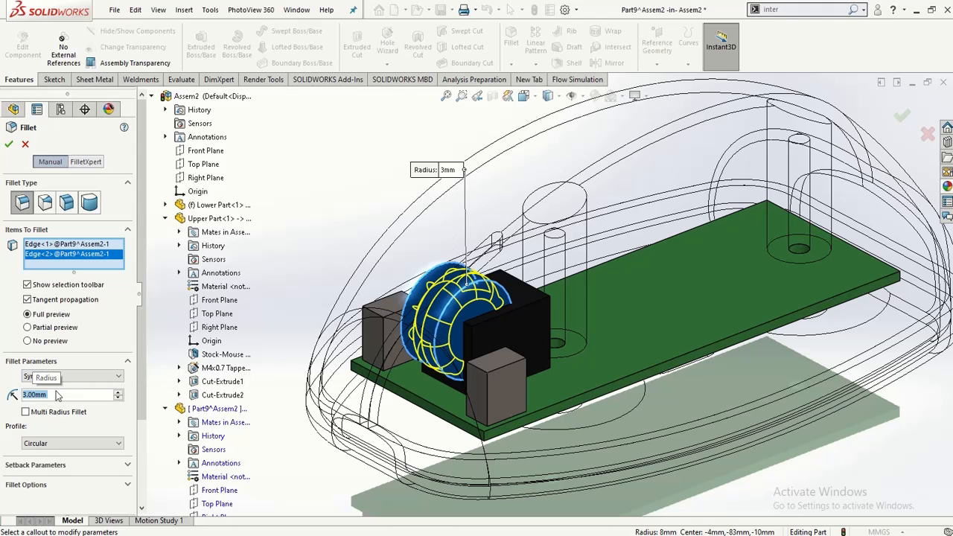
left_click(8, 145)
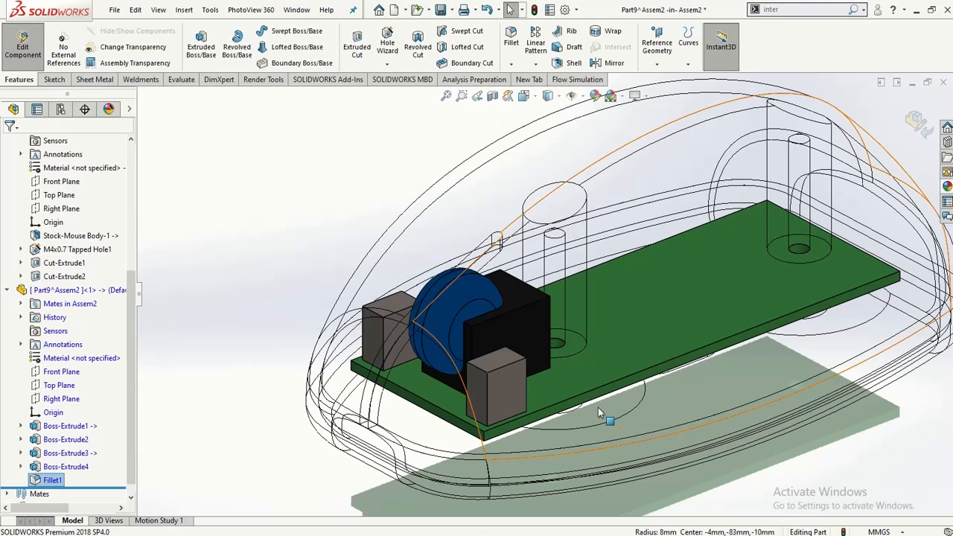
middle_click_drag(684, 421, 697, 425)
middle_click_drag(667, 426, 633, 442)
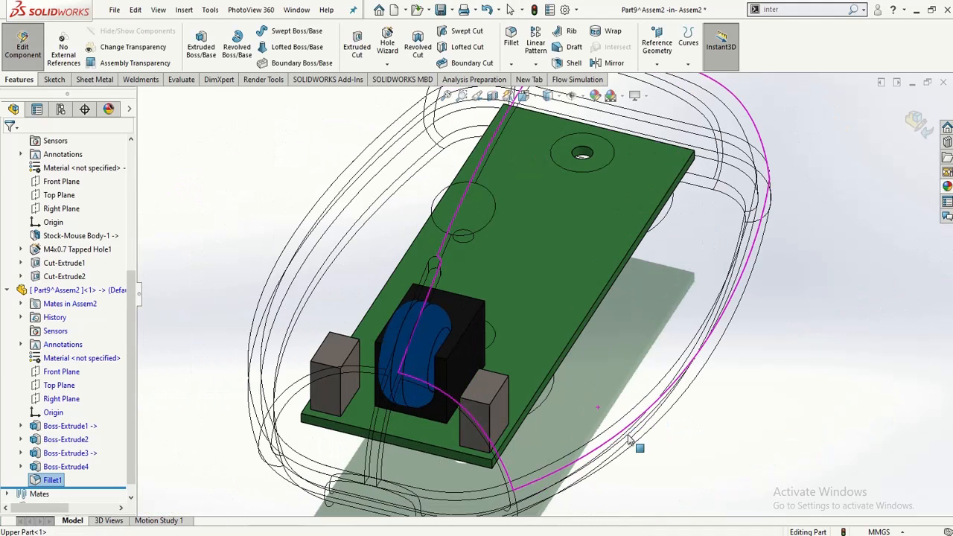
scroll(572, 426, "up", 6)
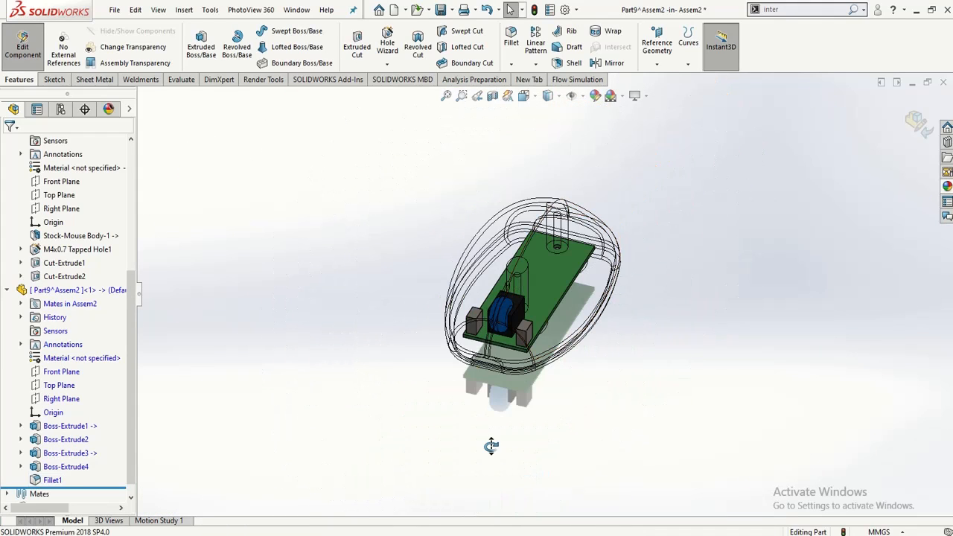
middle_click_drag(491, 444, 472, 410)
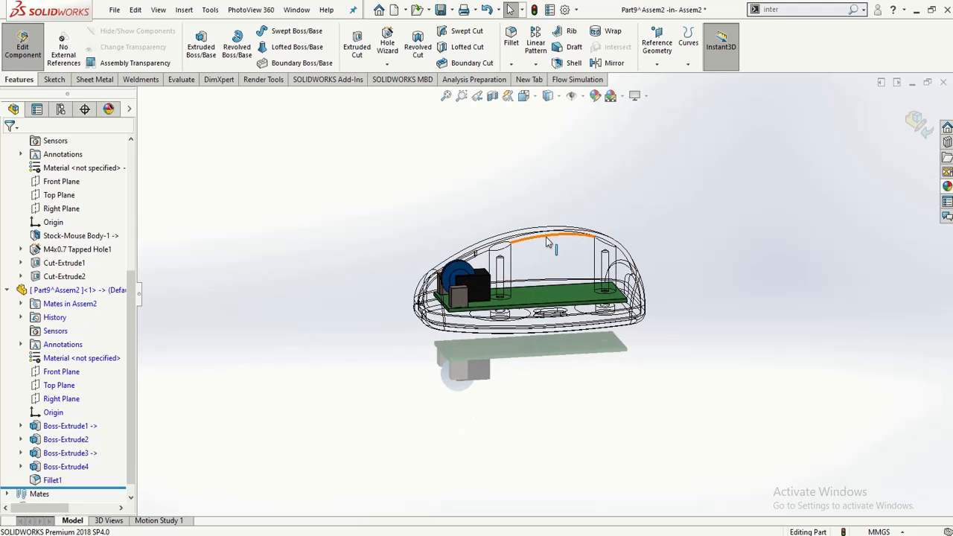
- Finish editing the PCB part and return to the mouse assembly
scroll(506, 260, "down", 4)
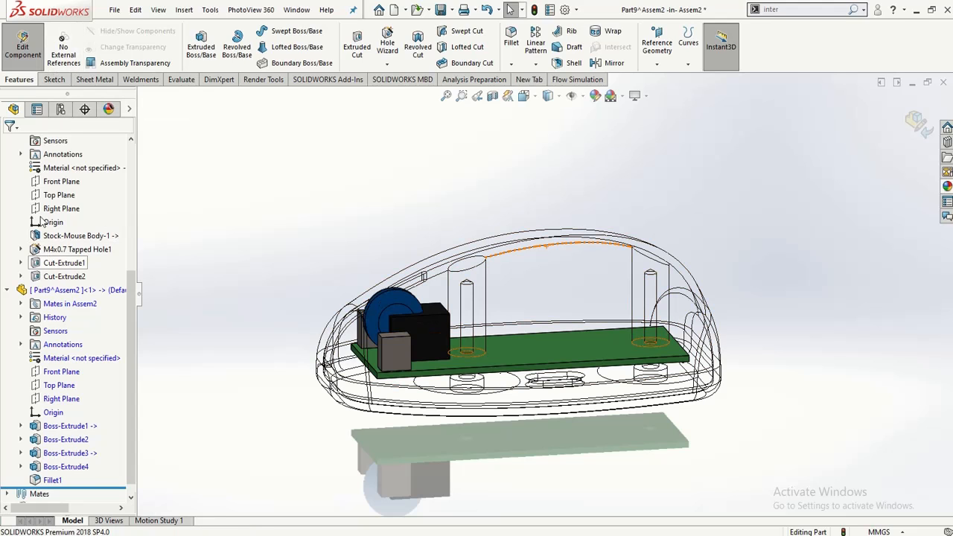
left_click(22, 45)
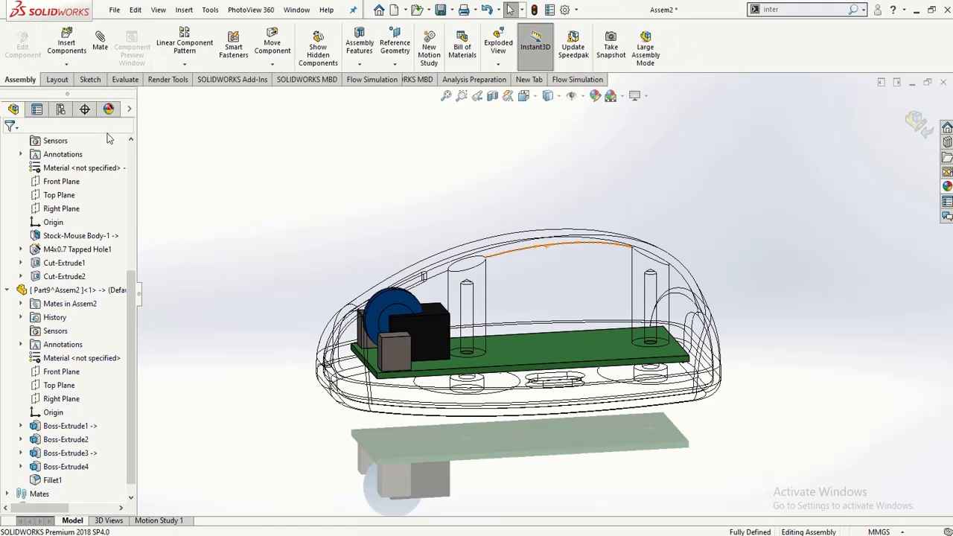
middle_click_drag(257, 282, 397, 363)
- Examine how the wheel protrudes from the upper half and how the two halves meet around the front edge
left_click(399, 382)
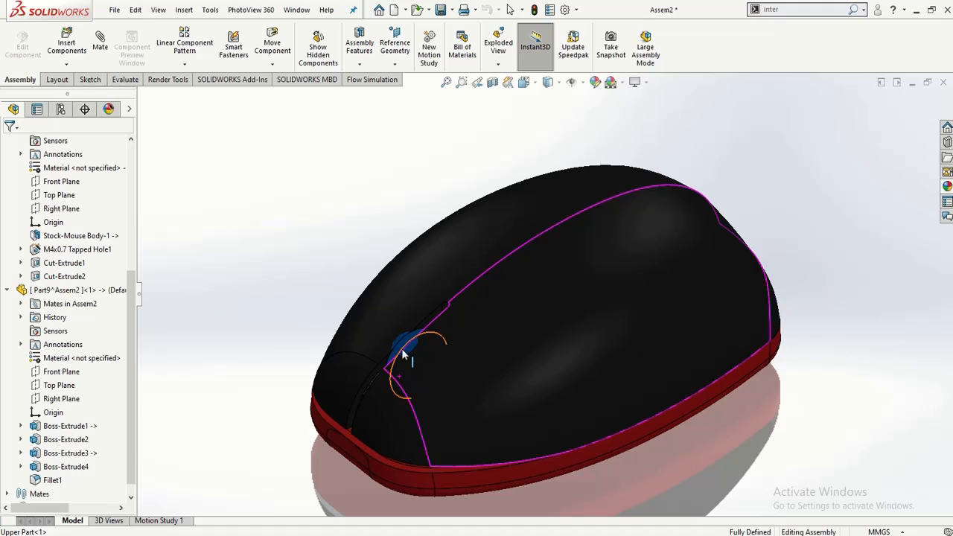
scroll(404, 355, "up", 1)
left_click(347, 446)
middle_click_drag(347, 447, 359, 321)
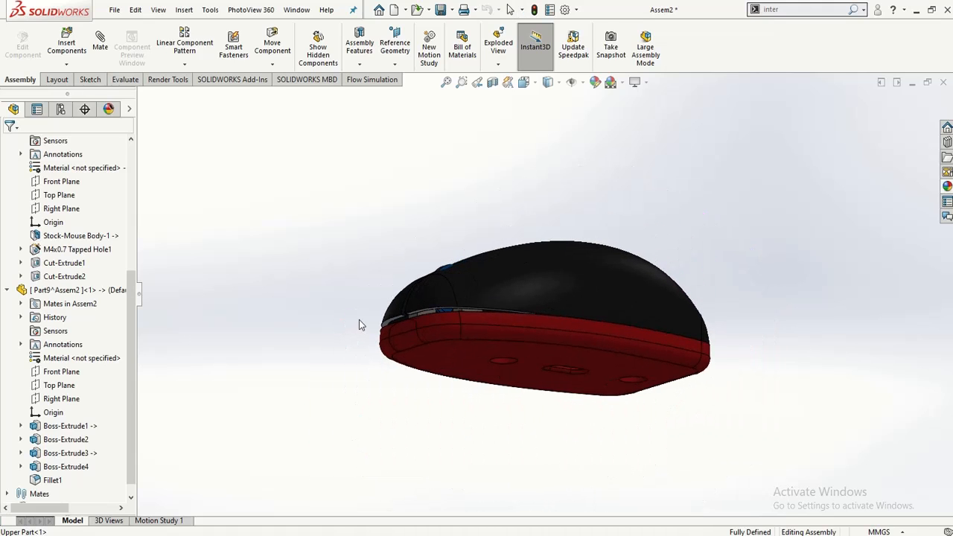
scroll(358, 329, "down", 6)
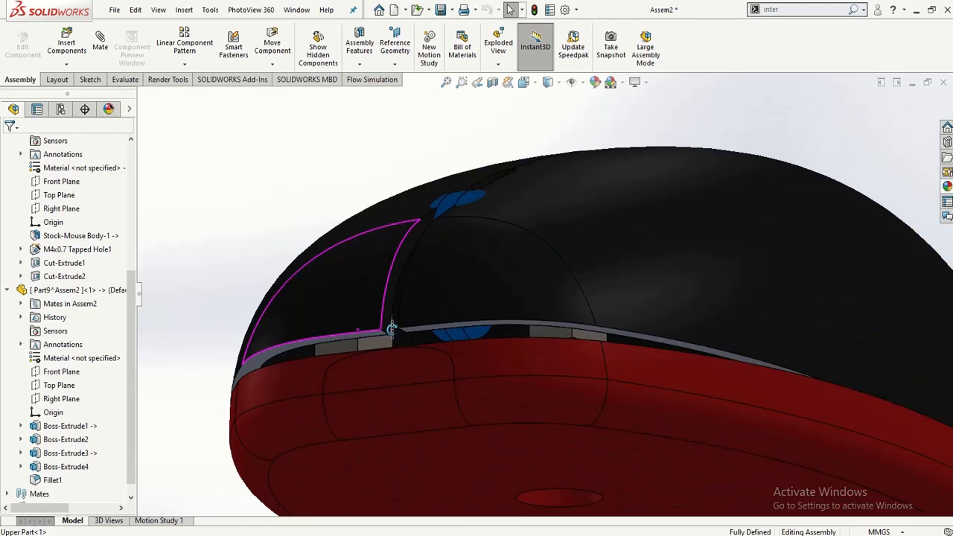
middle_click_drag(415, 322, 400, 336)
scroll(499, 346, "up", 3)
middle_click_drag(499, 346, 450, 145)
middle_click_drag(589, 306, 430, 489)
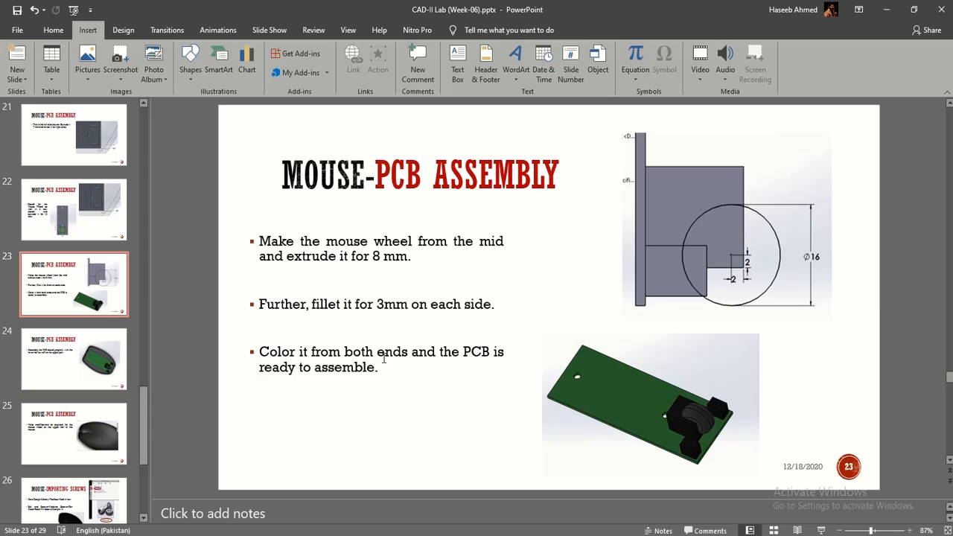
- Read the slides on assembling the PCB and modifying the upper half for the wheel, and switch back to SOLIDWORKS
scroll(384, 358, "down", 1)
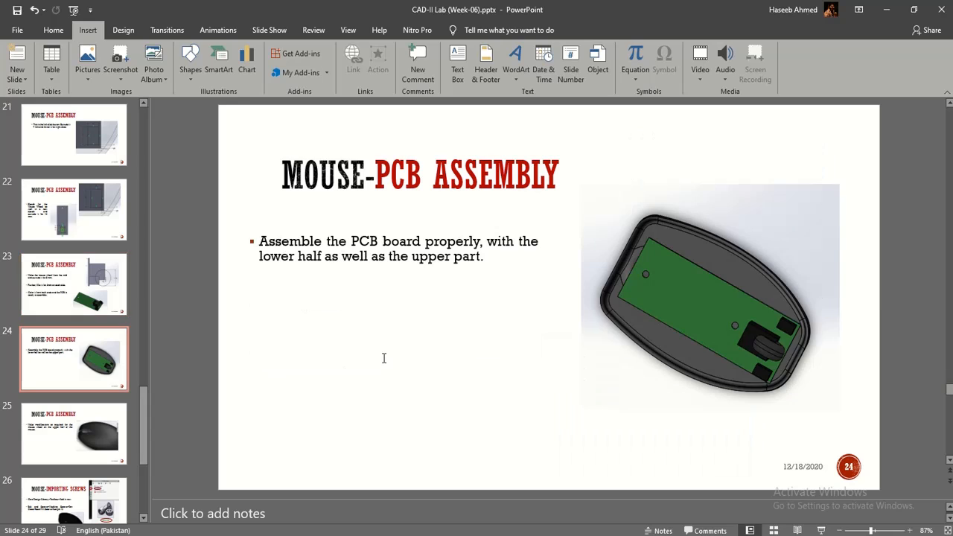
scroll(384, 363, "down", 1)
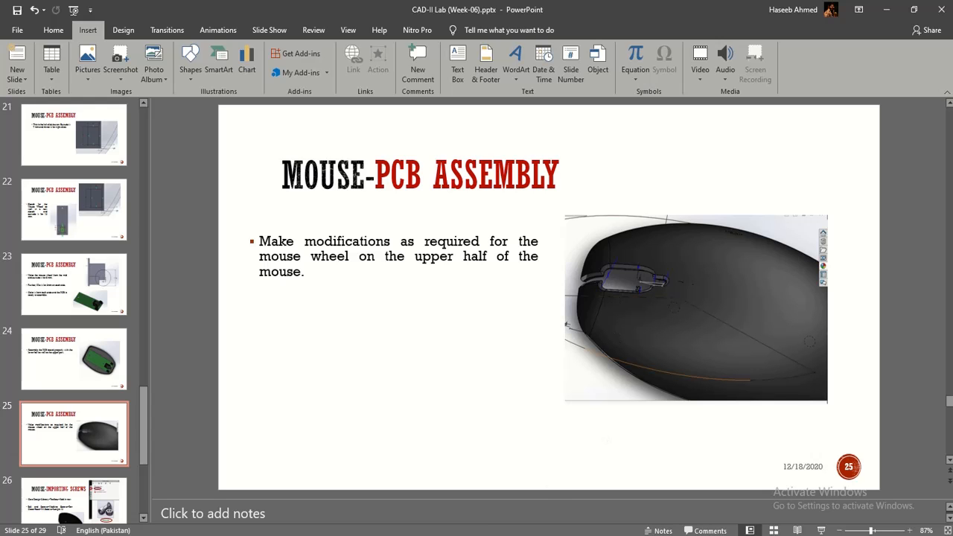
key("alt+Tab")
- Open the Stock-Mouse Body-1 feature of the Upper Part for editing
middle_click_drag(539, 363, 444, 330)
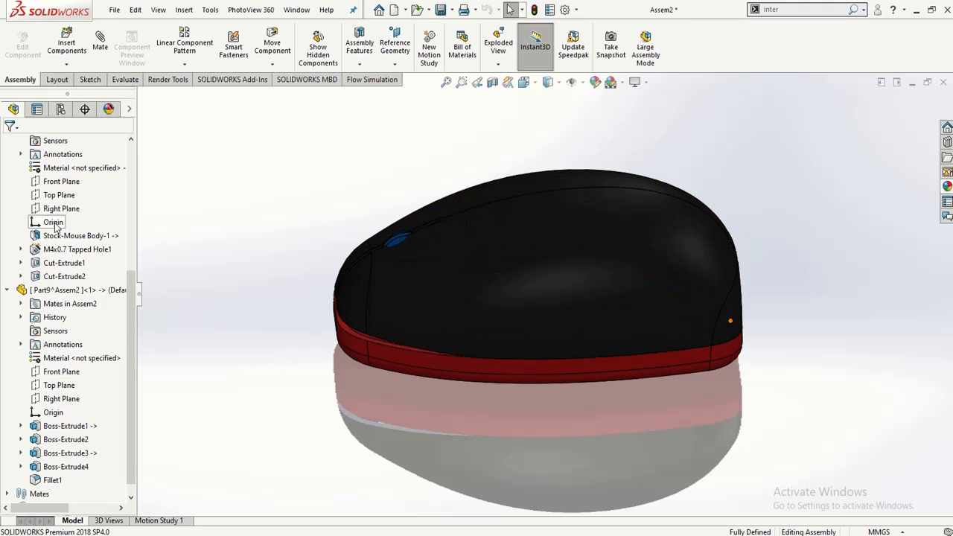
scroll(56, 228, "up", 2)
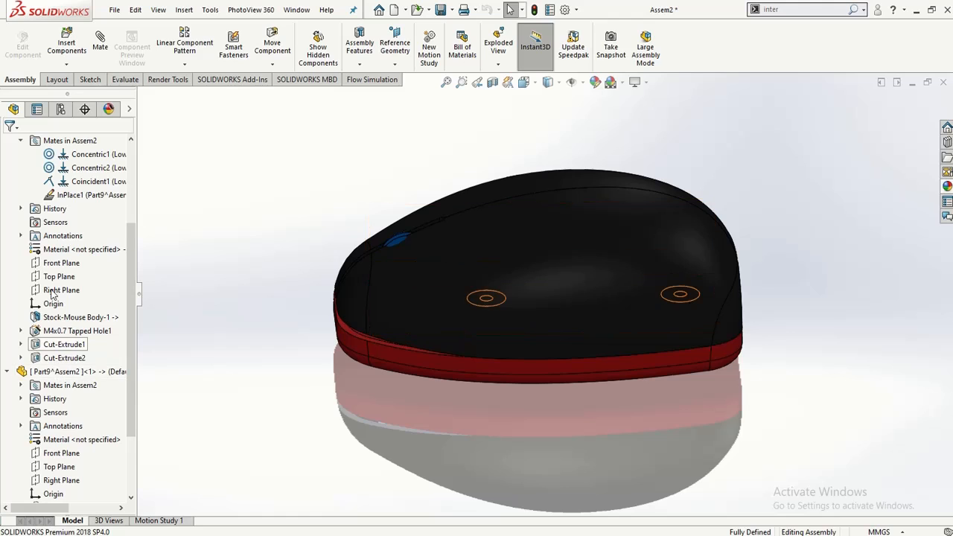
scroll(78, 350, "down", 1)
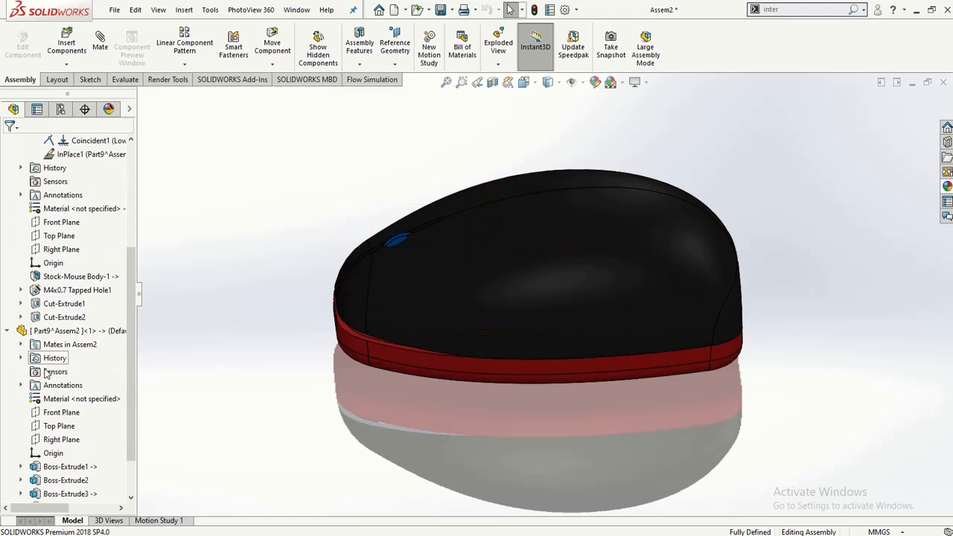
left_click(65, 280)
right_click(66, 281)
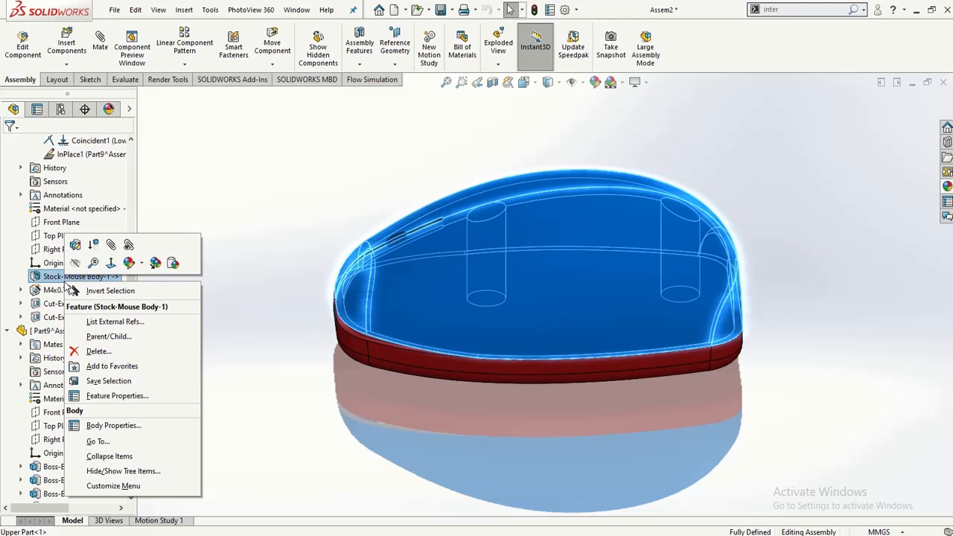
left_click(76, 245)
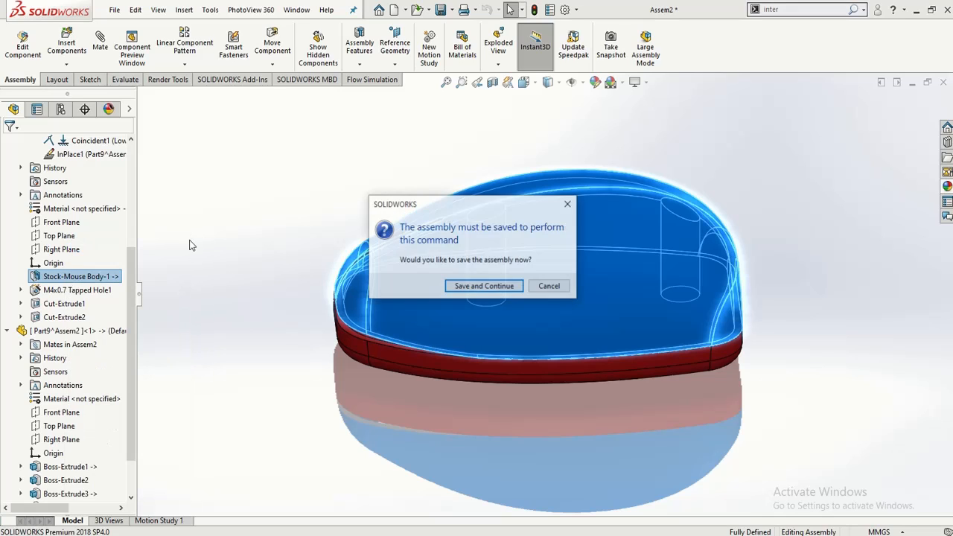
- Save the assembly as Mouse in the Week-07 folder, accepting the notice about in-context features
left_click(518, 288)
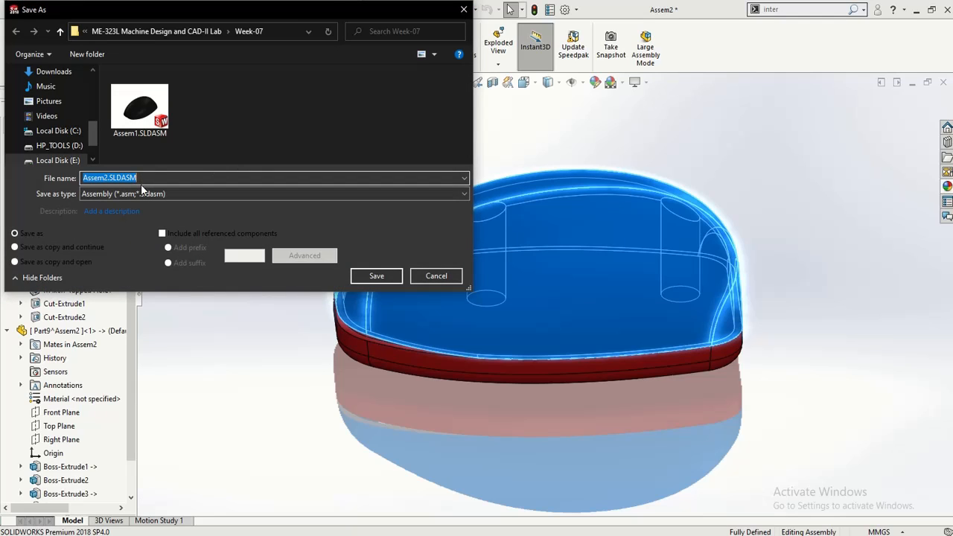
type("Mo")
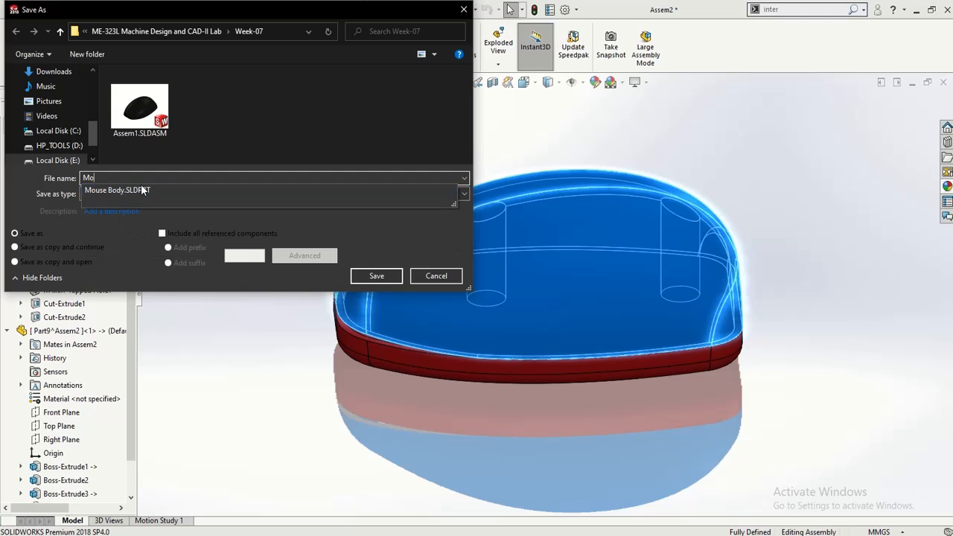
type("use")
left_click(141, 184)
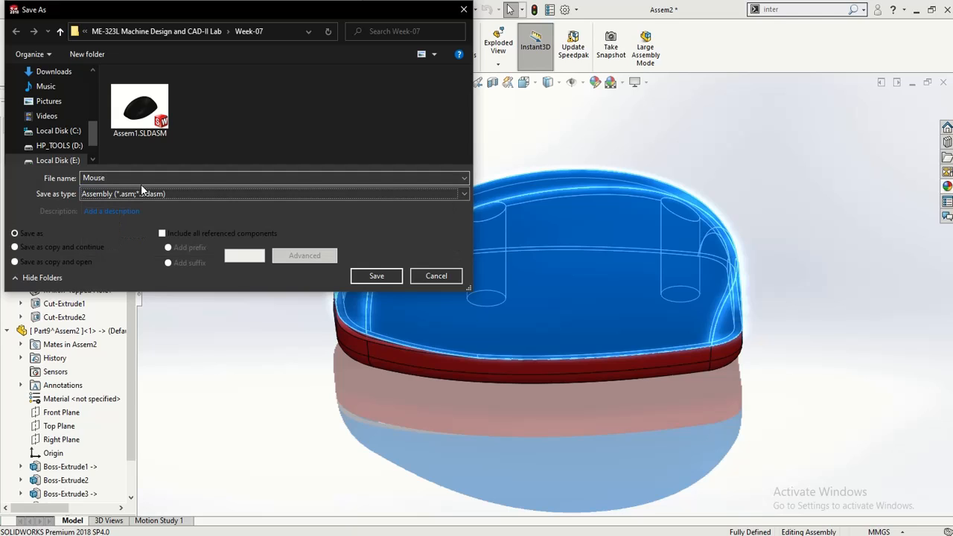
left_click(357, 276)
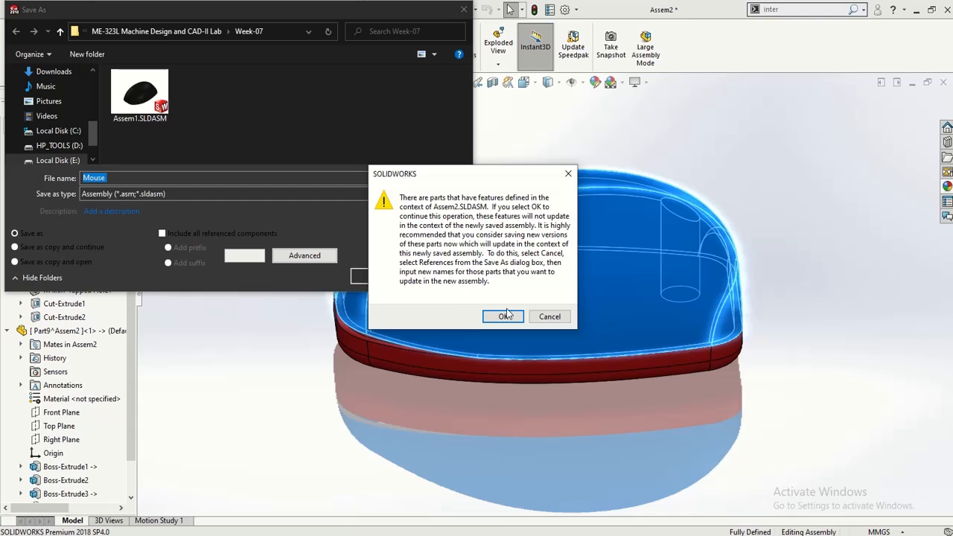
left_click(504, 316)
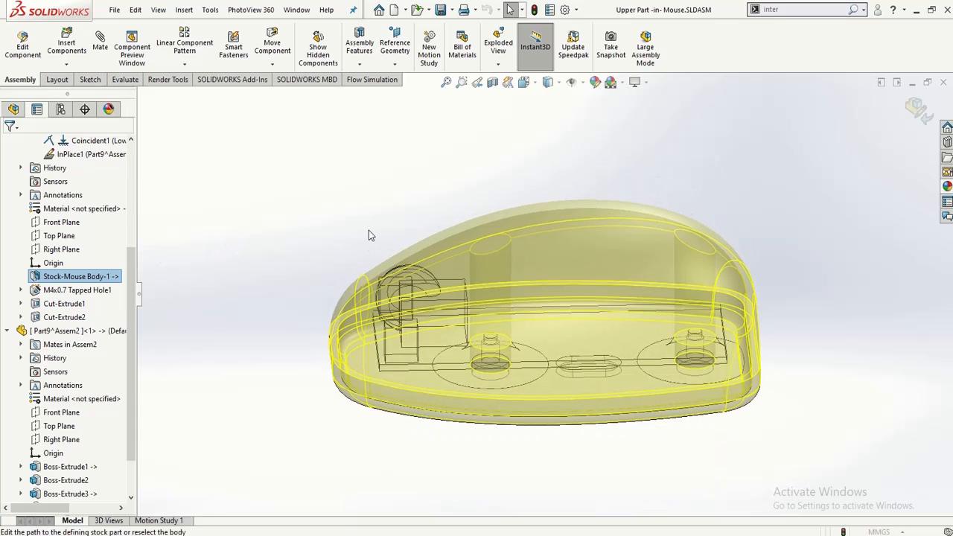
- Close the Stock-Mouse Body-1 feature's editing and rebuild the model with the PCB part selected
middle_click_drag(362, 281, 350, 338)
left_click(25, 144)
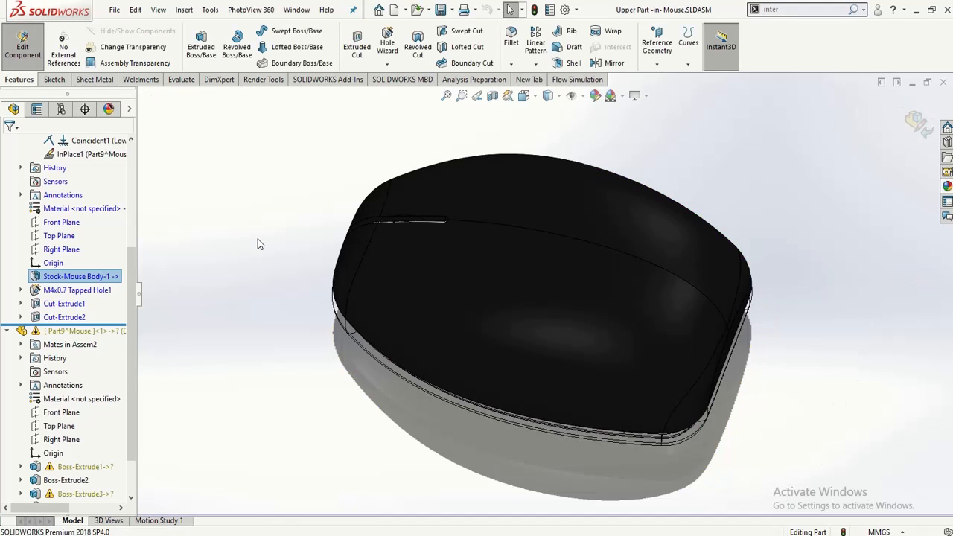
middle_click_drag(268, 305, 317, 226)
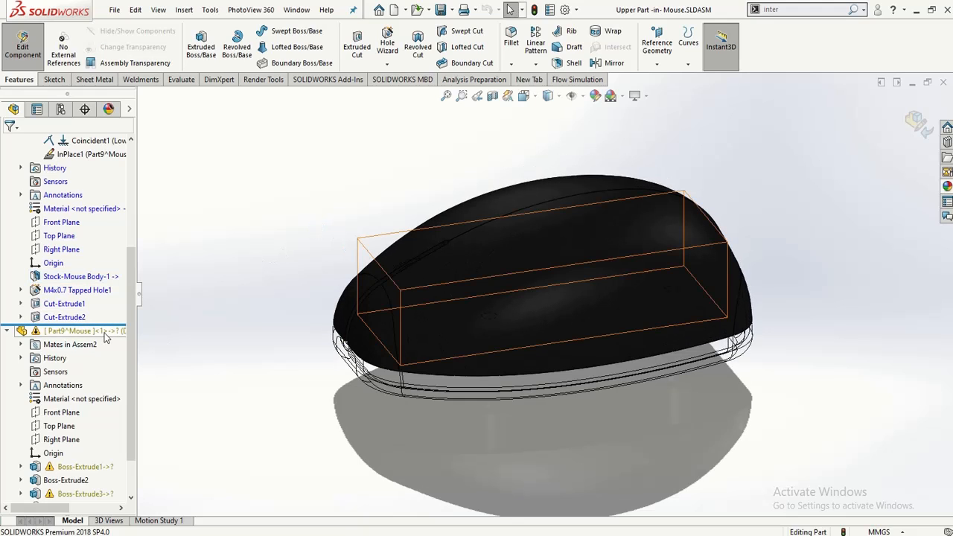
left_click(102, 332)
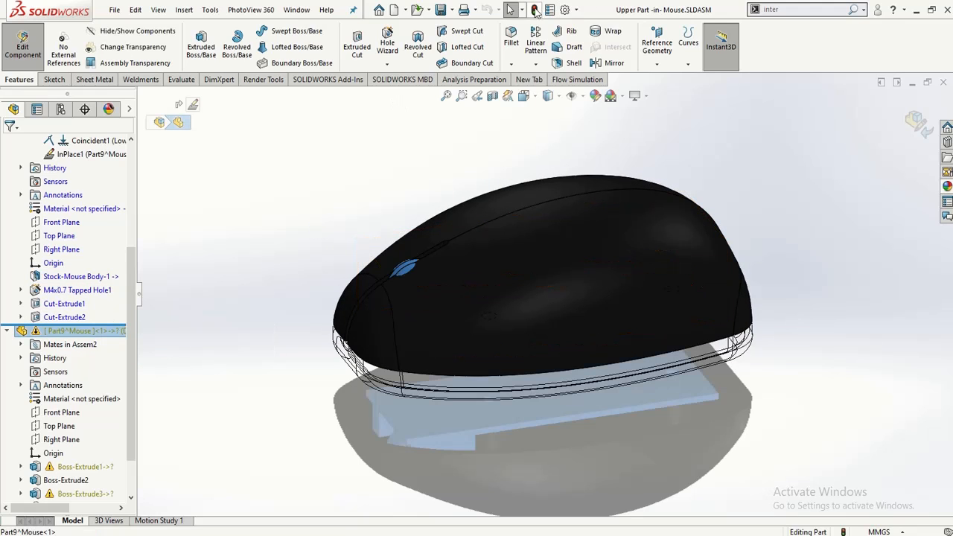
left_click(535, 10)
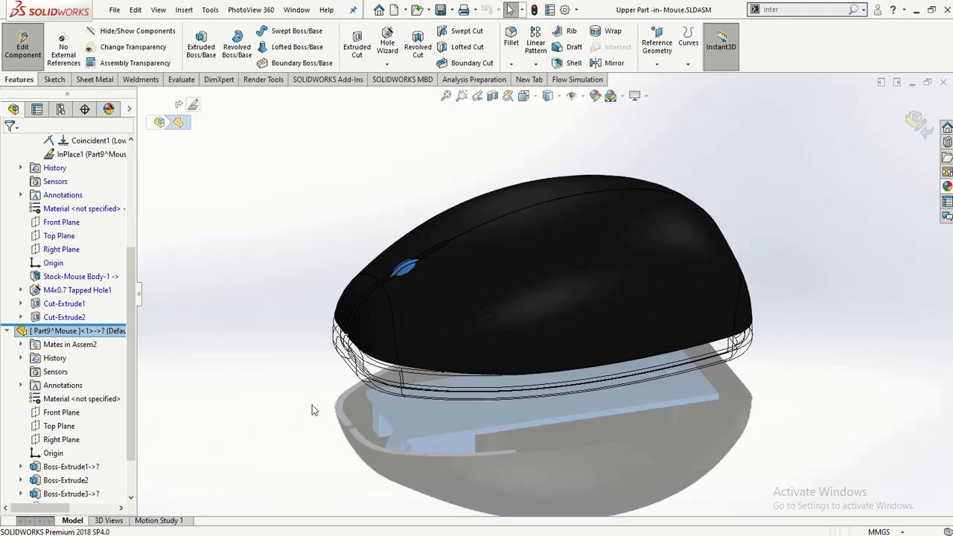
- Examine the lower rim of the upper half from below and the component entries of both mouse halves
middle_click_drag(342, 417, 322, 331)
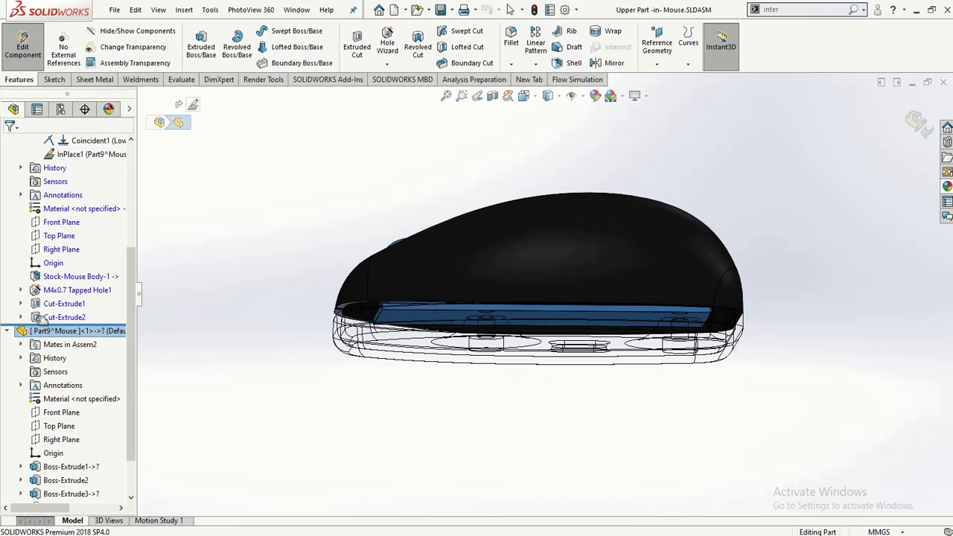
scroll(17, 325, "down", 2)
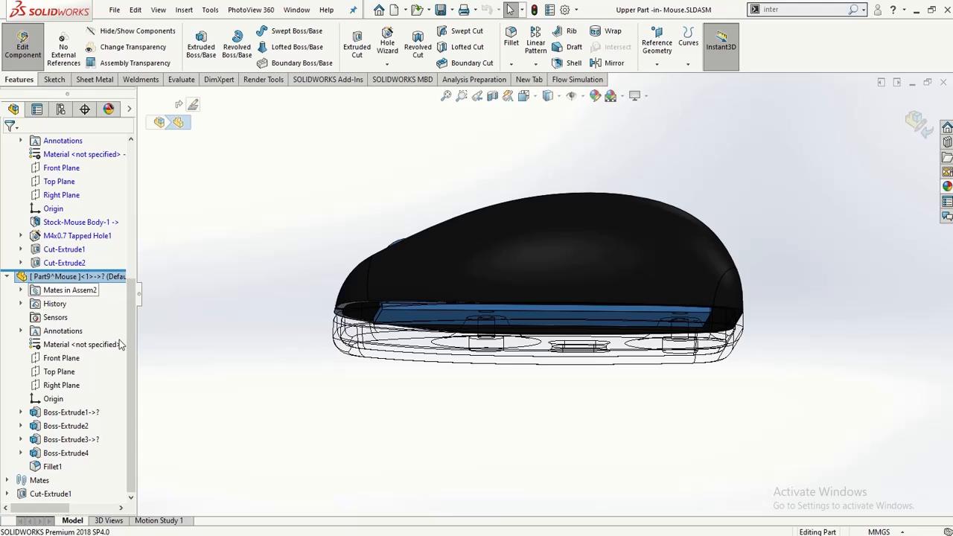
left_click(176, 349)
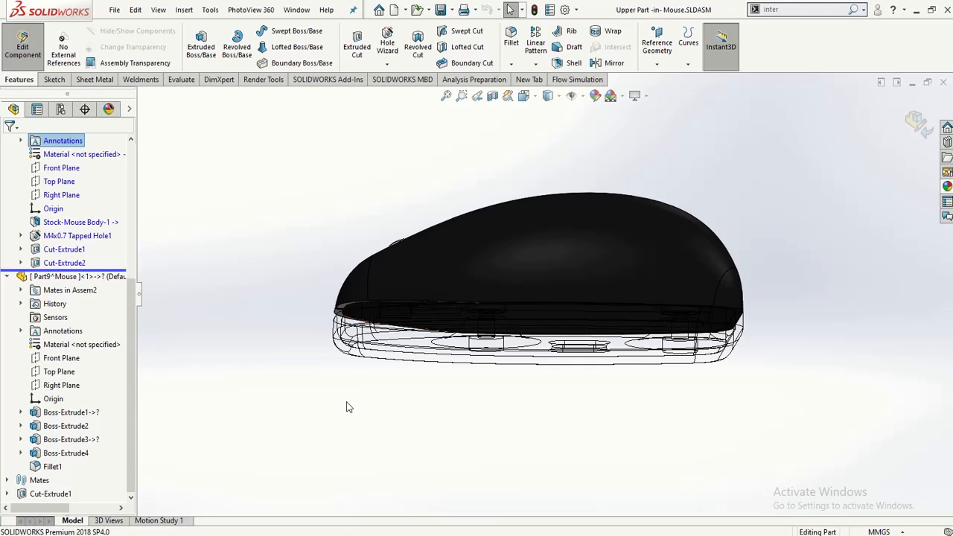
scroll(286, 413, "down", 2)
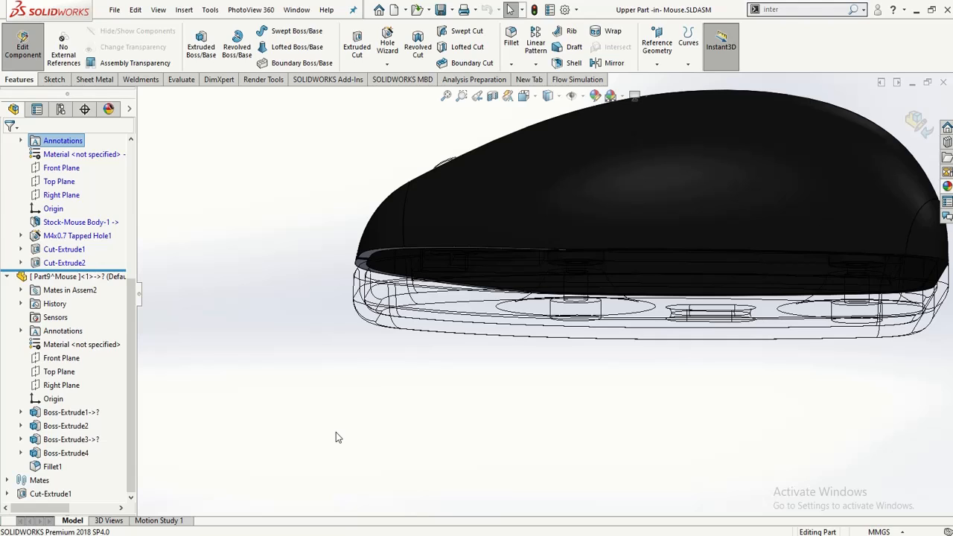
left_click(501, 332)
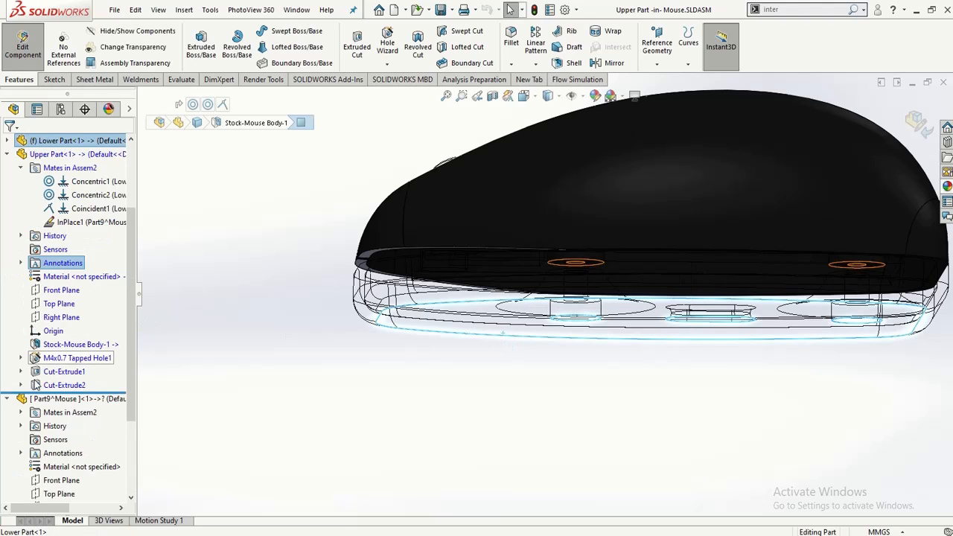
scroll(59, 403, "up", 3)
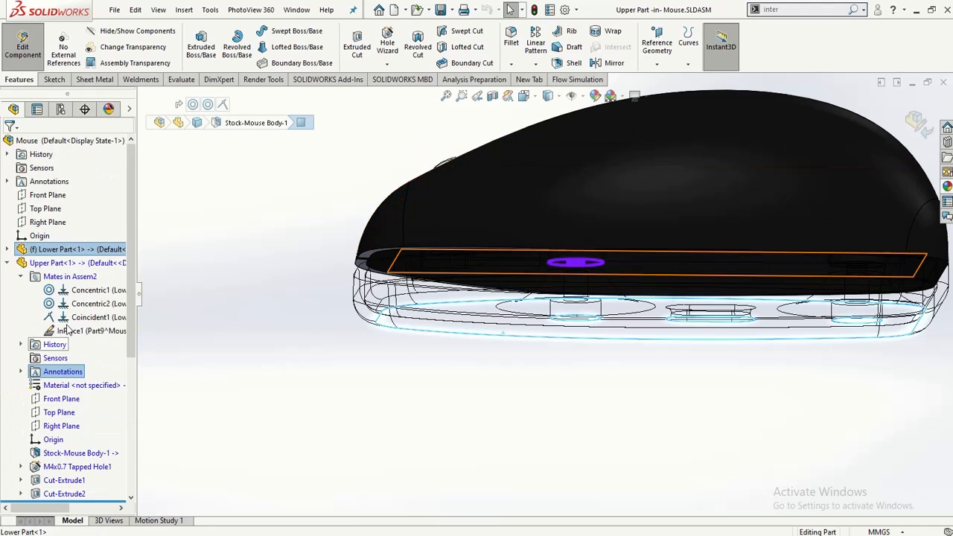
left_click(67, 266)
right_click(67, 267)
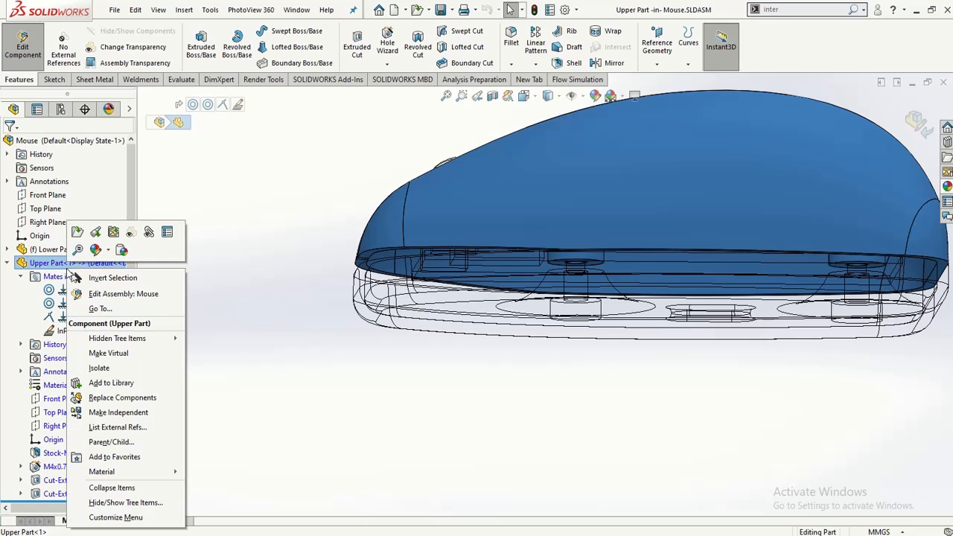
left_click(232, 265)
left_click(75, 252)
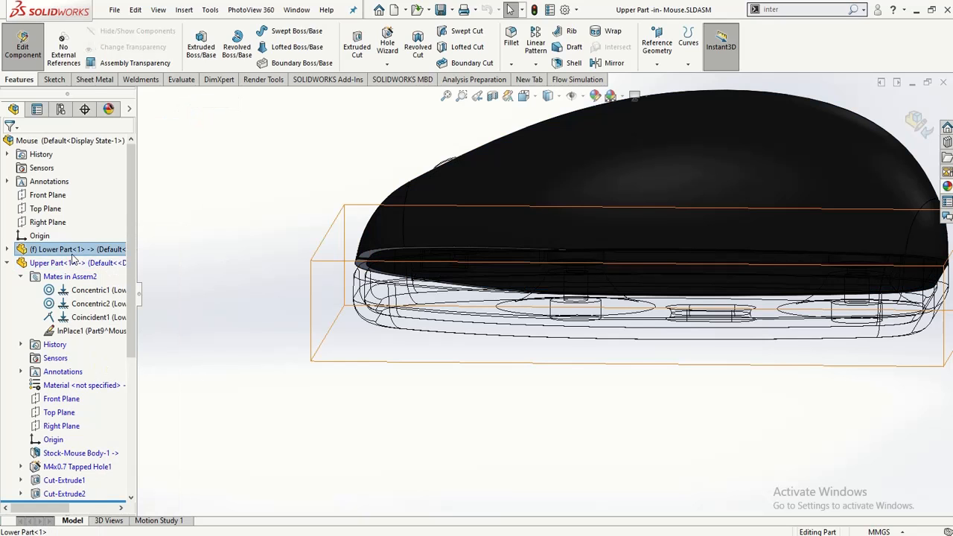
right_click(74, 251)
left_click(164, 185)
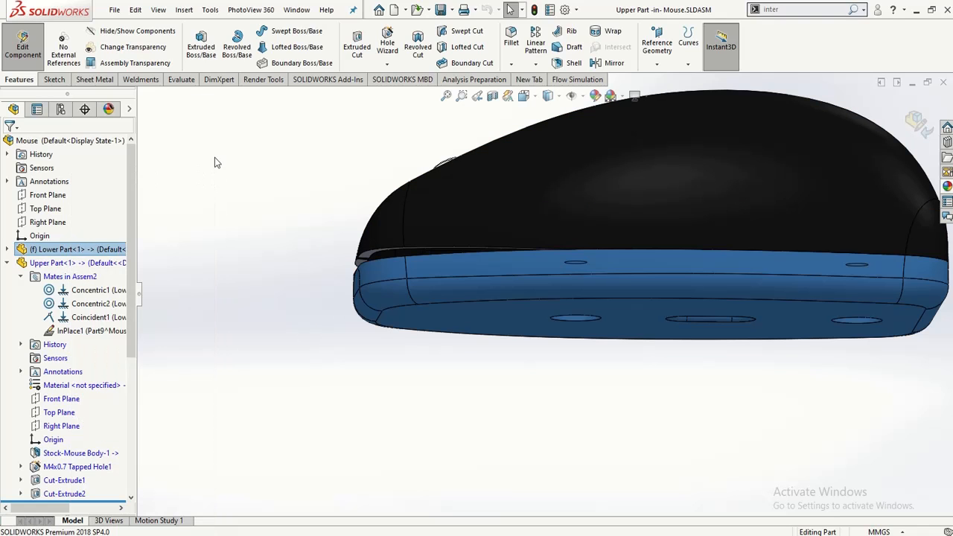
- Finish editing the Upper Part in context and return to the whole mouse assembly, with the wheel area in view
left_click(28, 56)
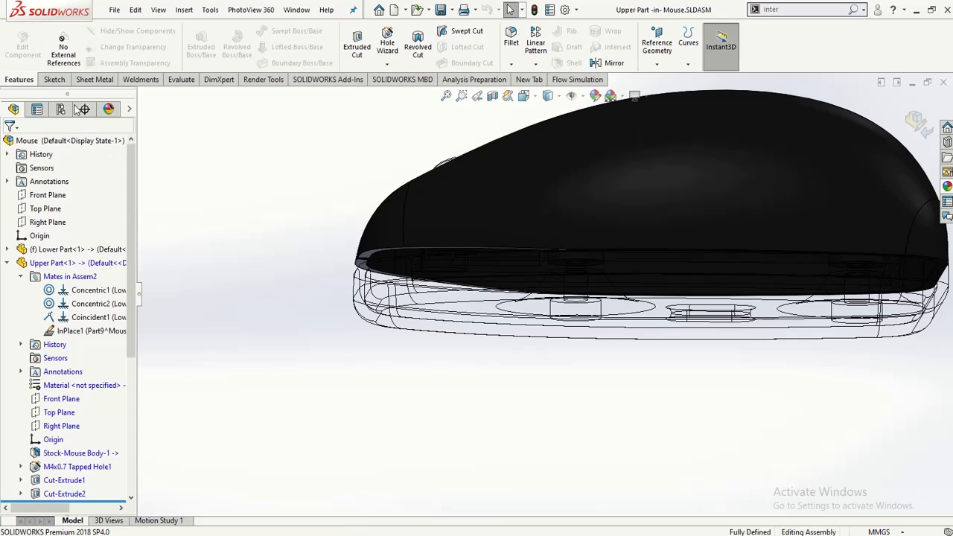
middle_click_drag(376, 370, 377, 462)
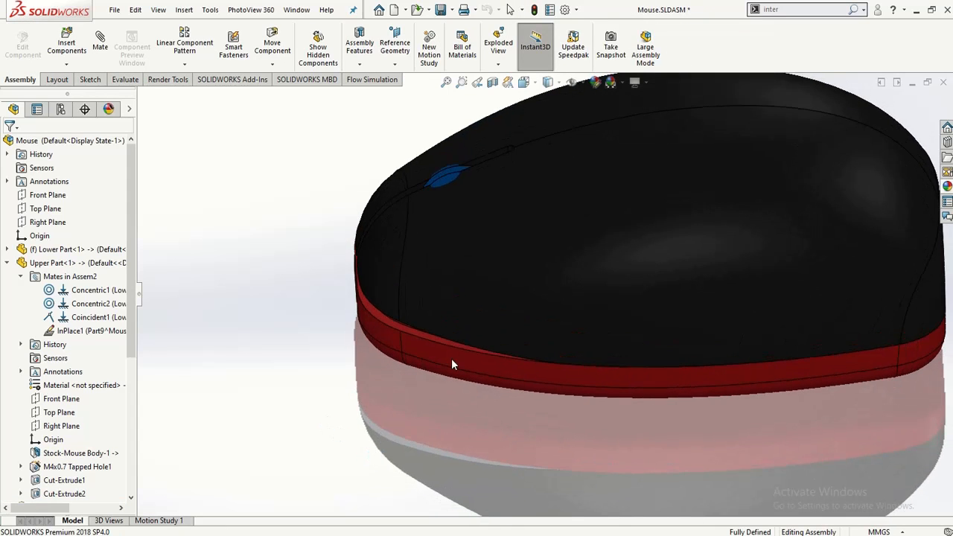
scroll(524, 245, "up", 5)
middle_click_drag(629, 209, 615, 263)
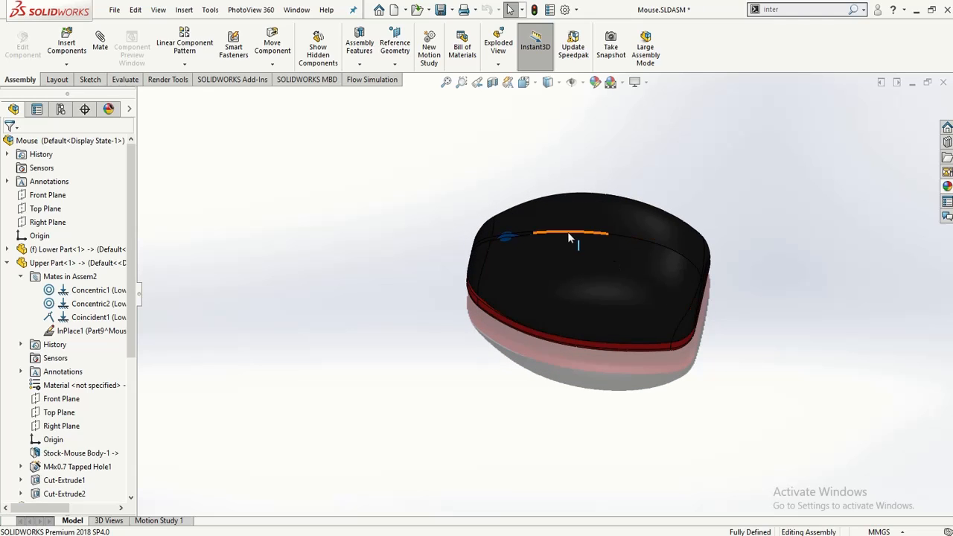
middle_click_drag(567, 232, 568, 247)
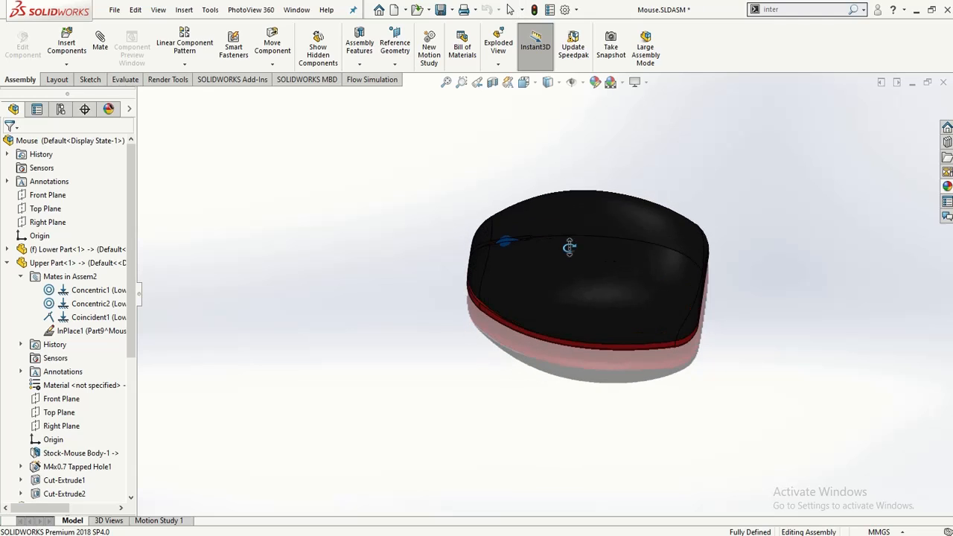
- Compare the Top Planes of the assembly and upper part from the side, then view the mouse normal to the upper part's Right Plane
left_click(41, 210)
middle_click_drag(494, 379, 501, 236)
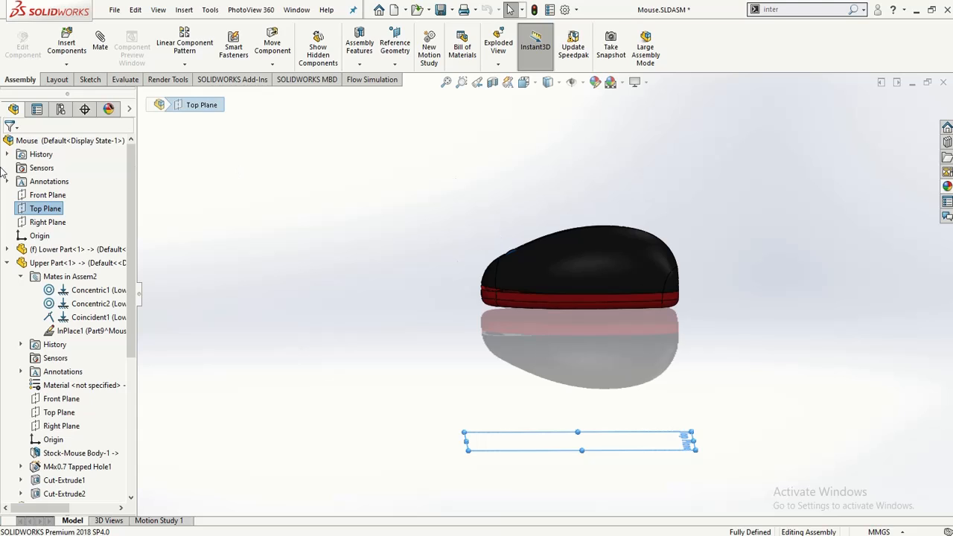
left_click(59, 415)
mouse_move(367, 431)
middle_mouse_down()
mouse_move(444, 424)
mouse_move(328, 429)
mouse_move(370, 428)
middle_mouse_up()
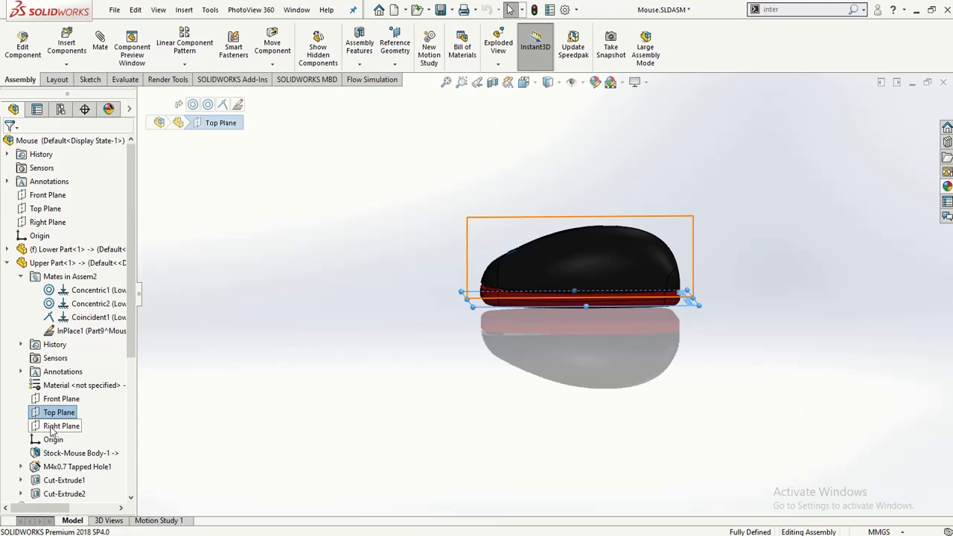
left_click(56, 426)
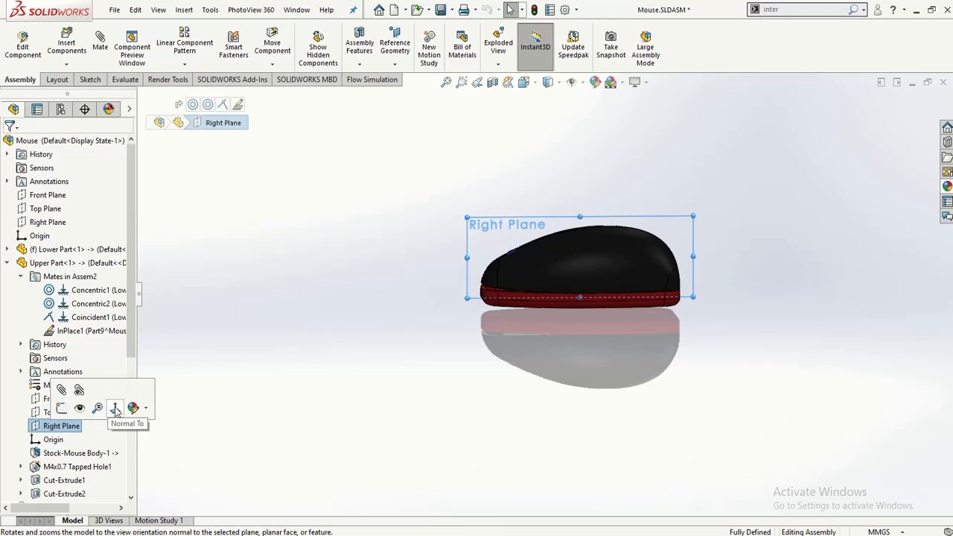
left_click(115, 409)
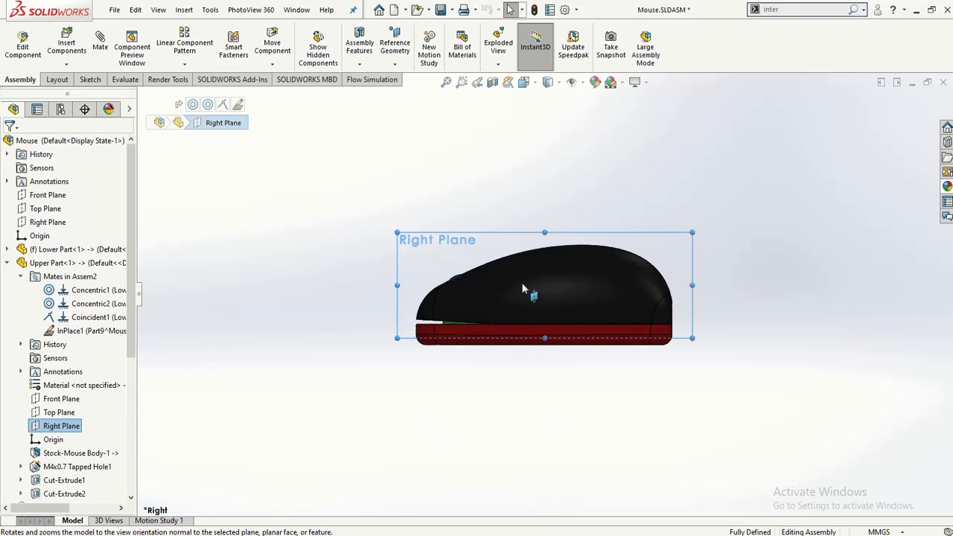
left_click(59, 412)
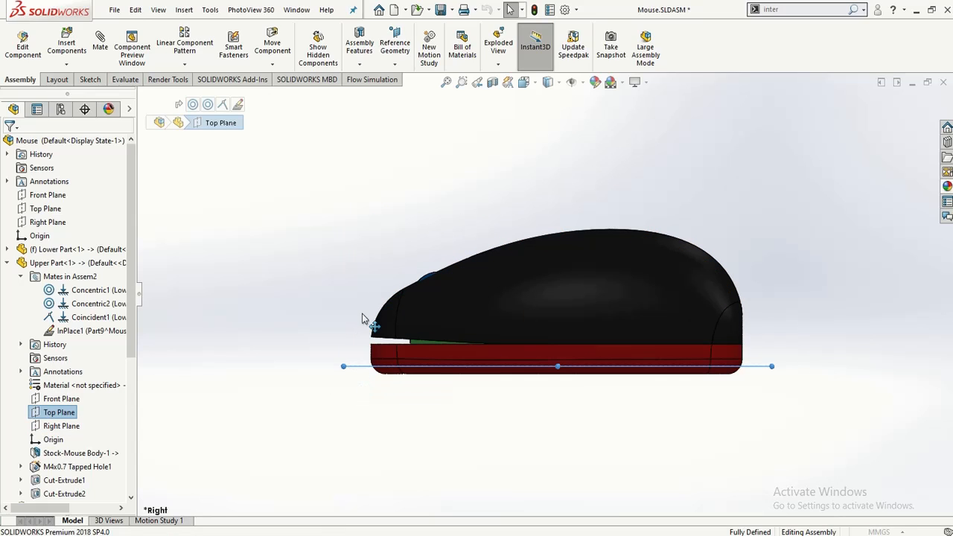
left_click_drag(374, 284, 374, 274, "ctrl")
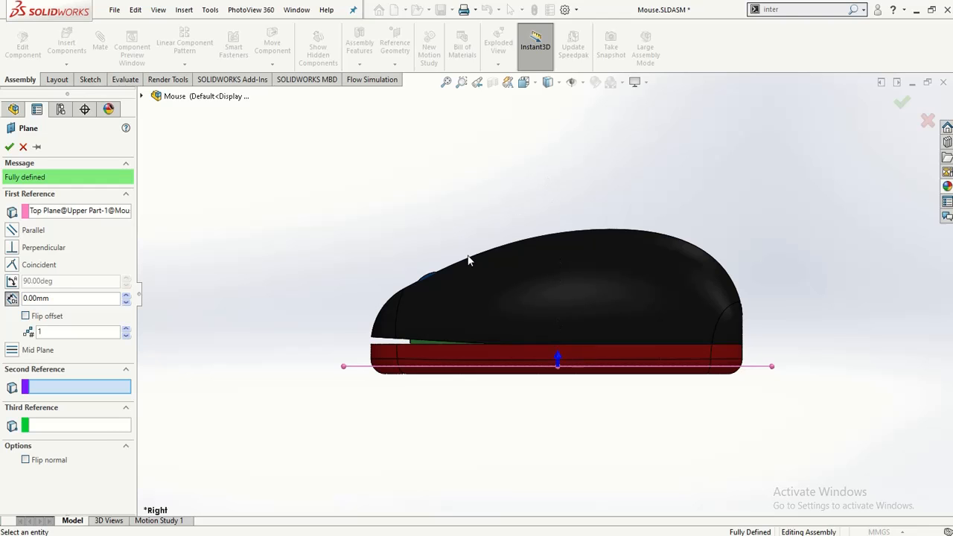
middle_click_drag(469, 260, 662, 276)
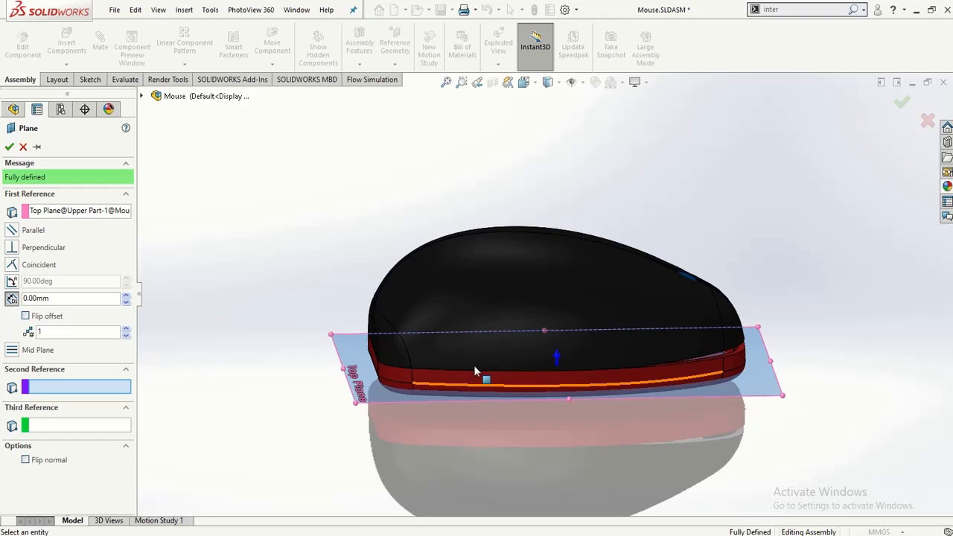
middle_click_drag(474, 365, 470, 347)
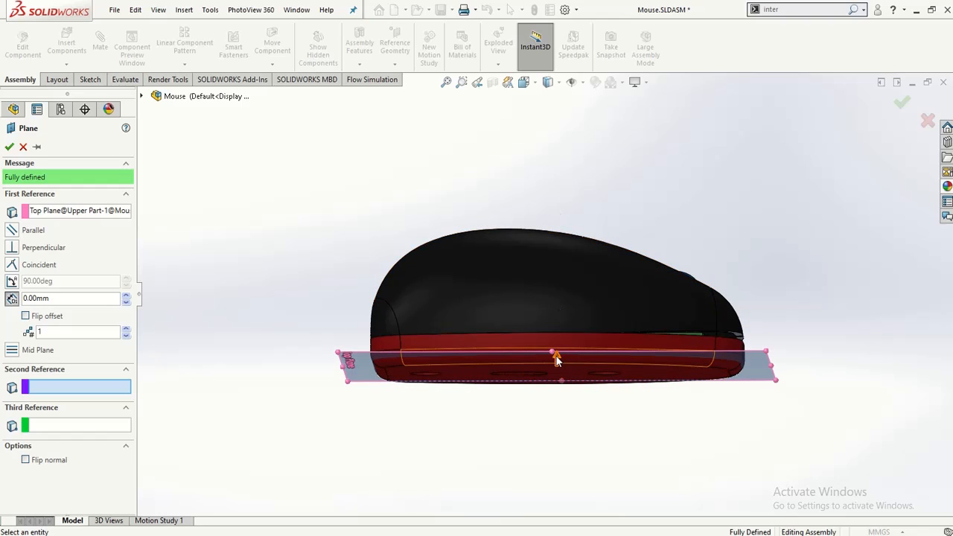
left_click(24, 146)
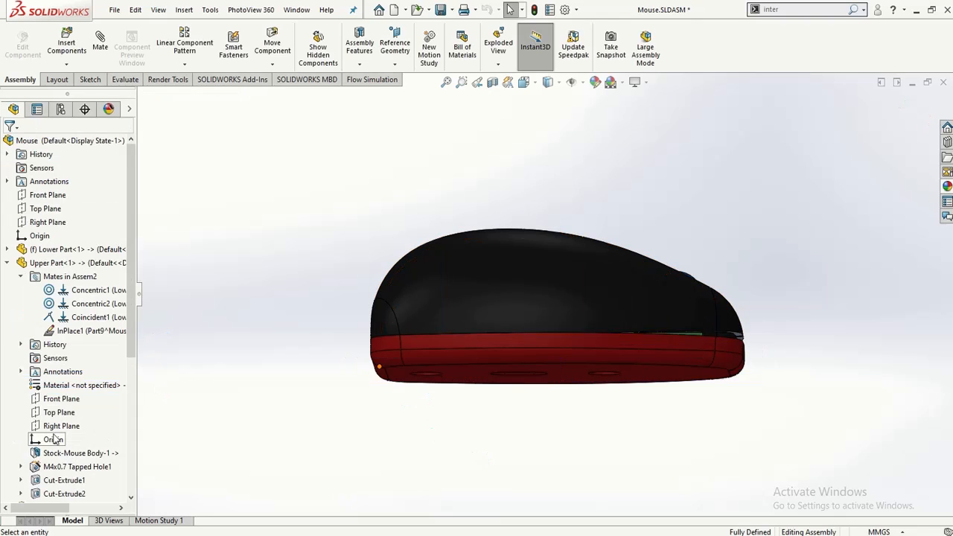
left_click(58, 411)
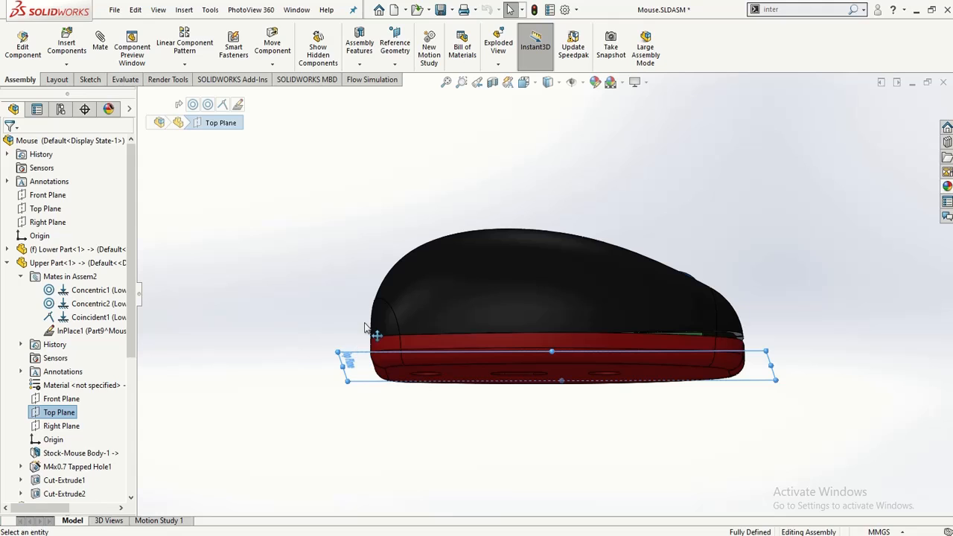
left_click_drag(371, 268, 370, 267, "ctrl")
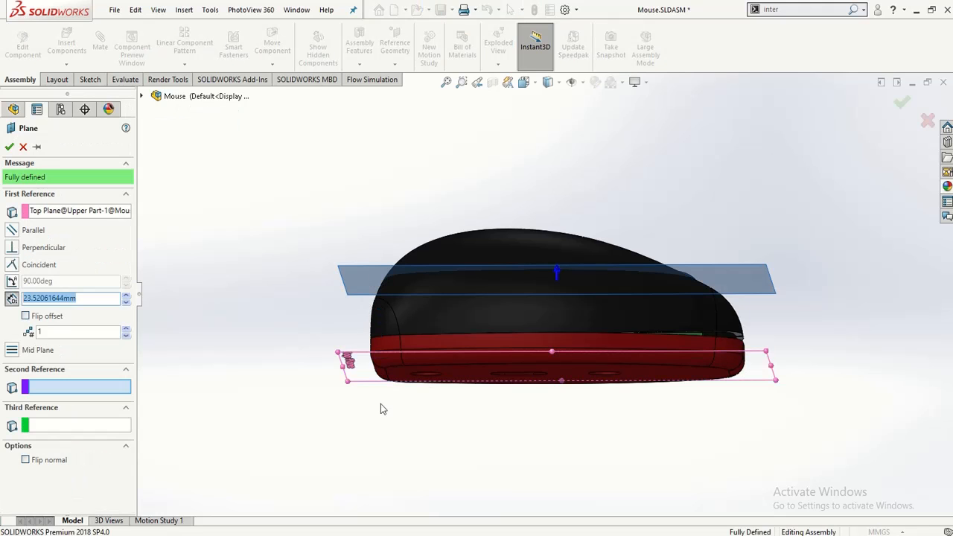
middle_click_drag(408, 454, 406, 502)
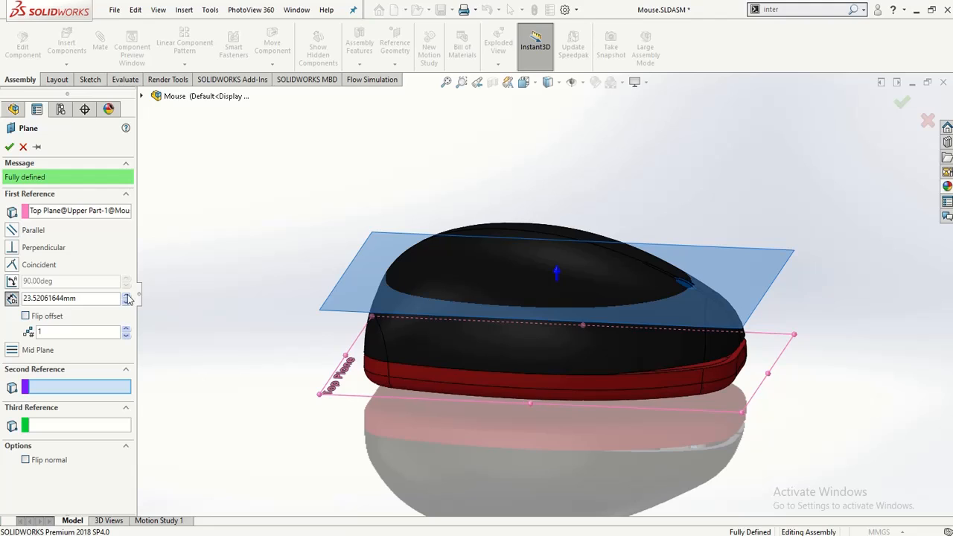
left_click(128, 296)
left_click_drag(74, 300, 3, 300)
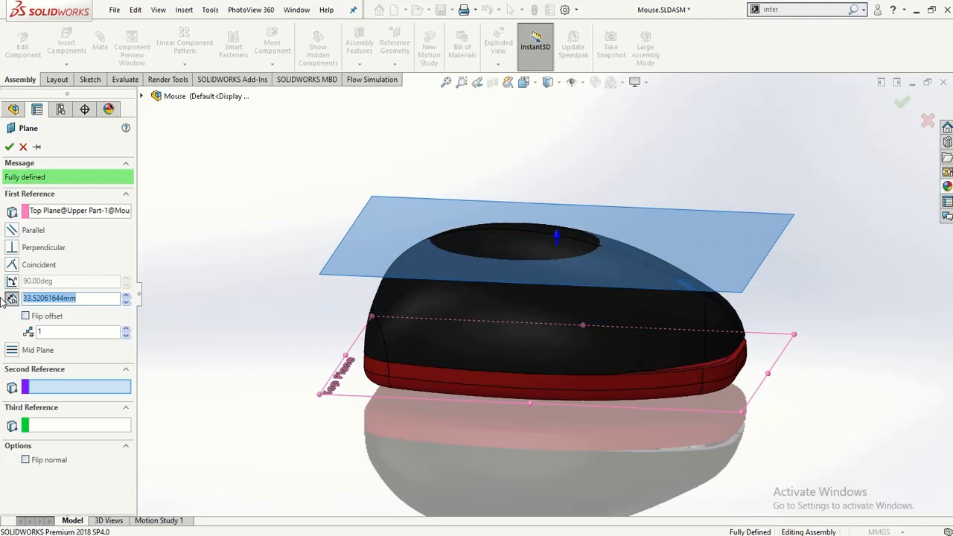
type("25")
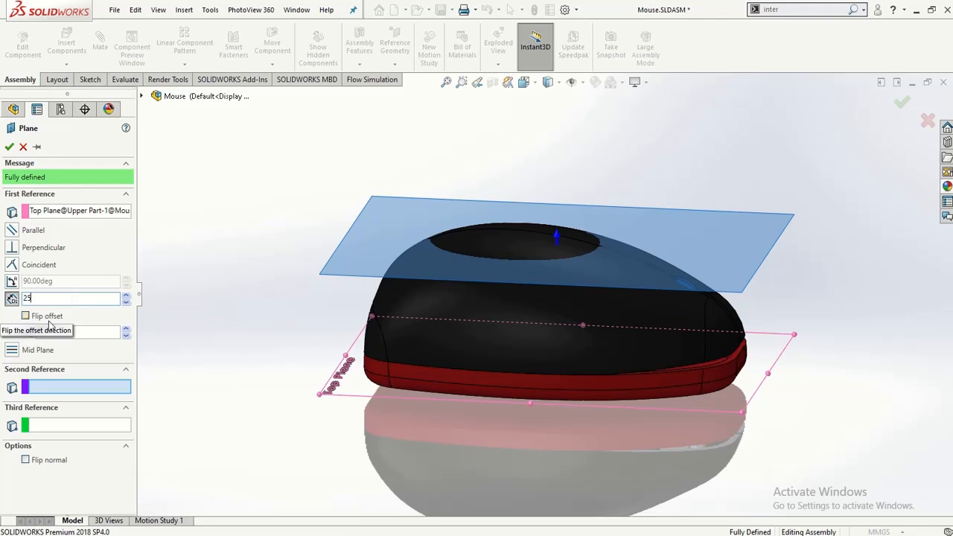
key("Return")
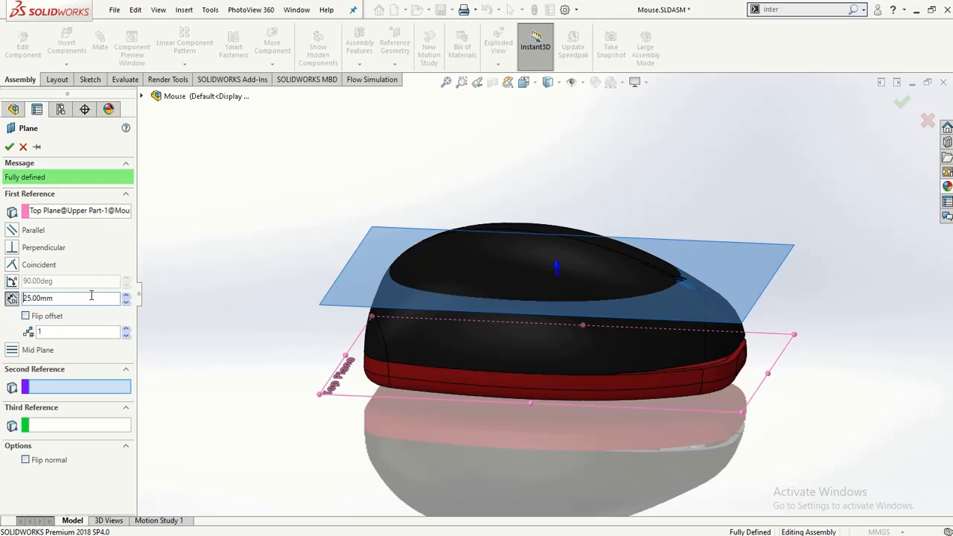
left_click_drag(91, 297, 1, 303)
type("30")
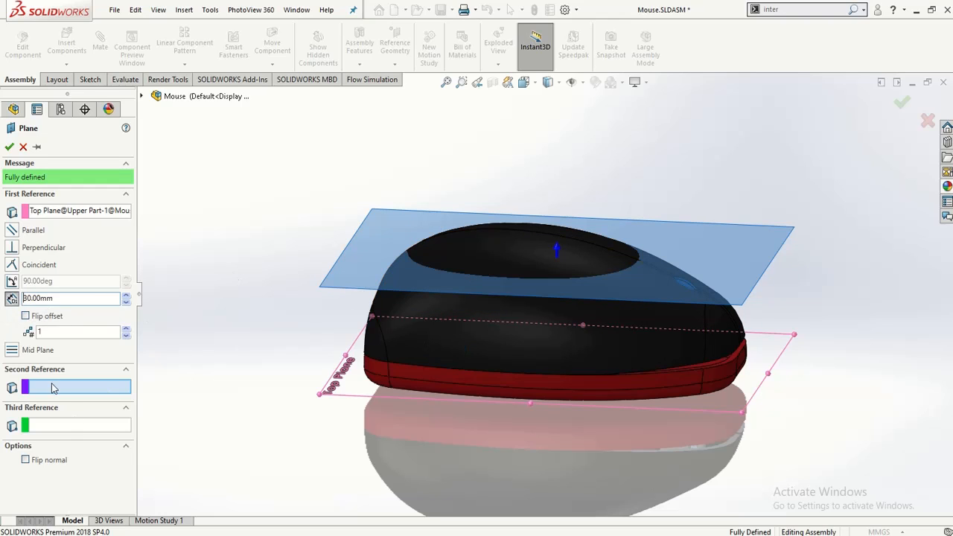
left_click(23, 147)
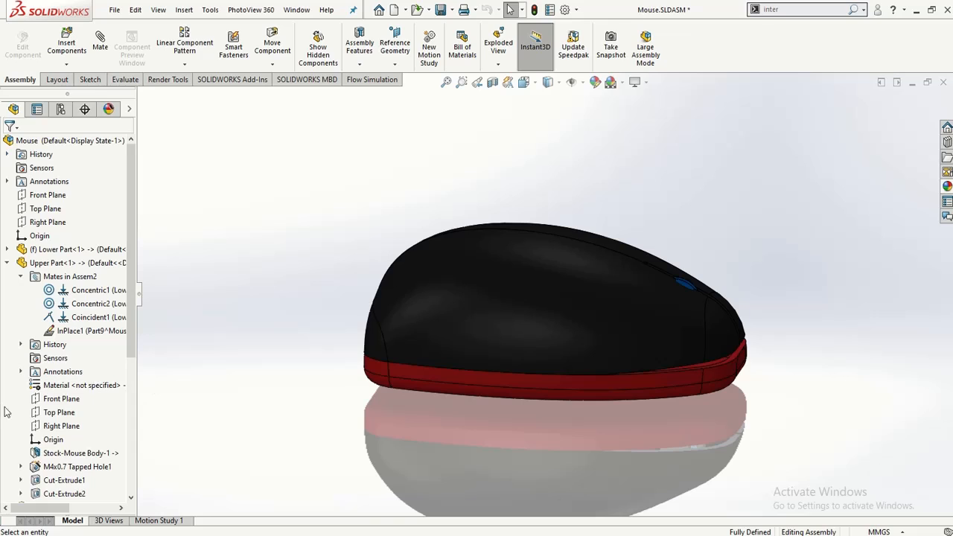
- Create a reference plane offset 30 mm above the Upper Part's Top Plane
left_click(48, 411)
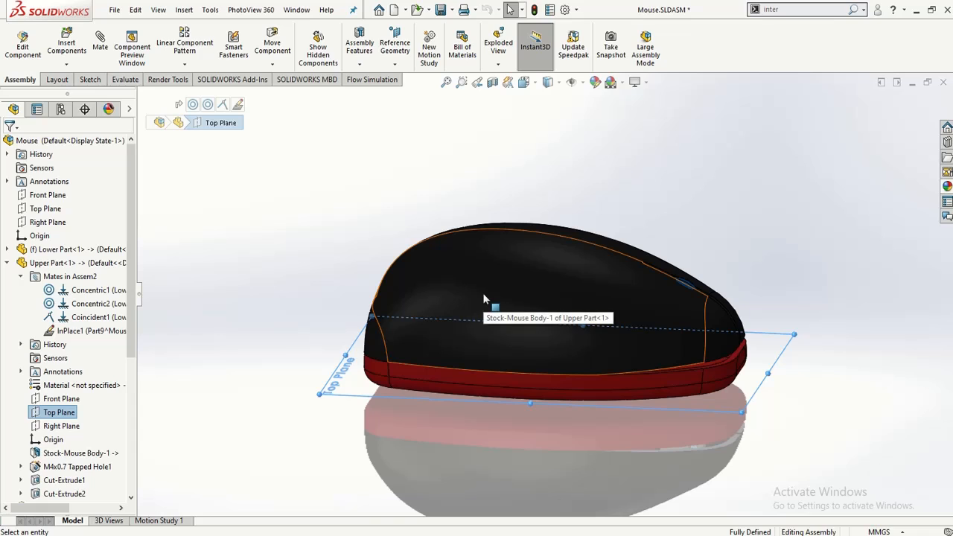
left_click_drag(357, 398, 393, 278, "ctrl")
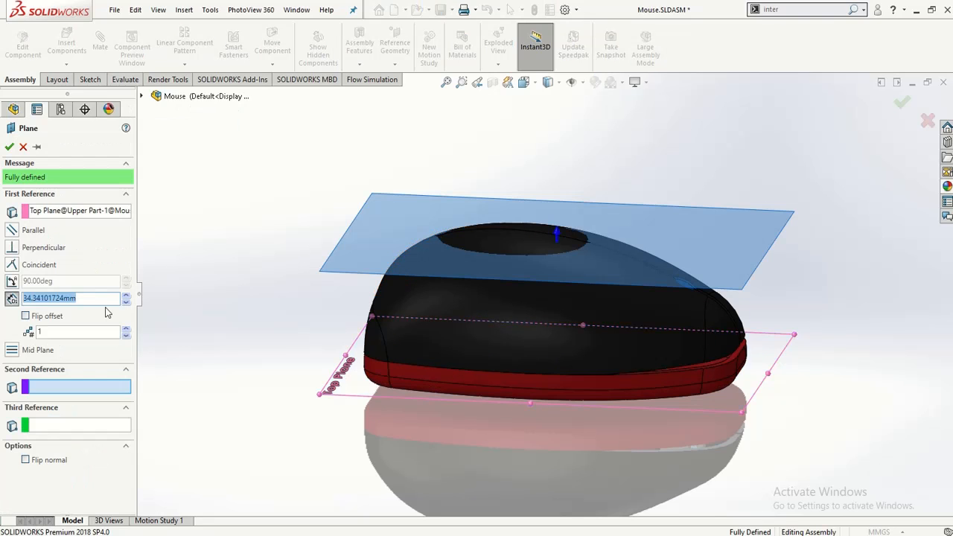
type("39")
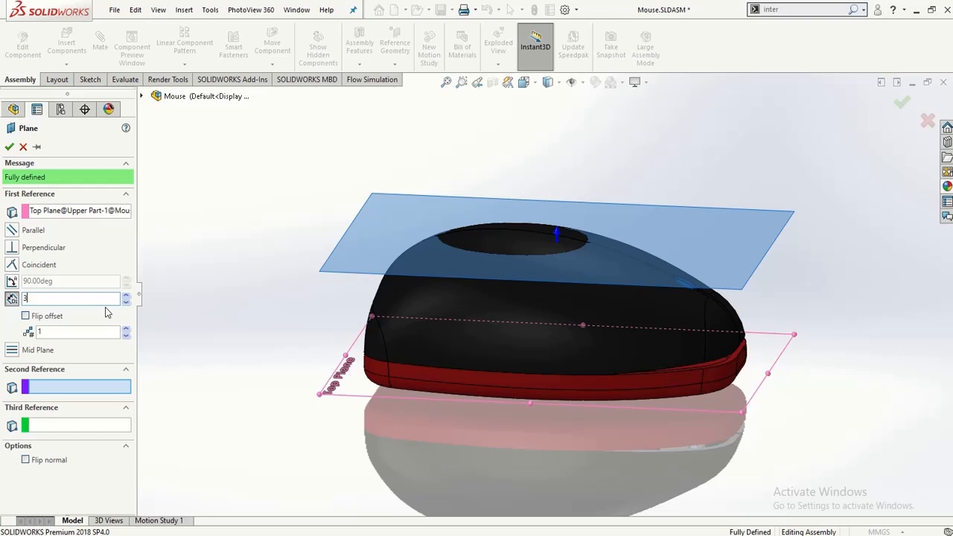
key("Return")
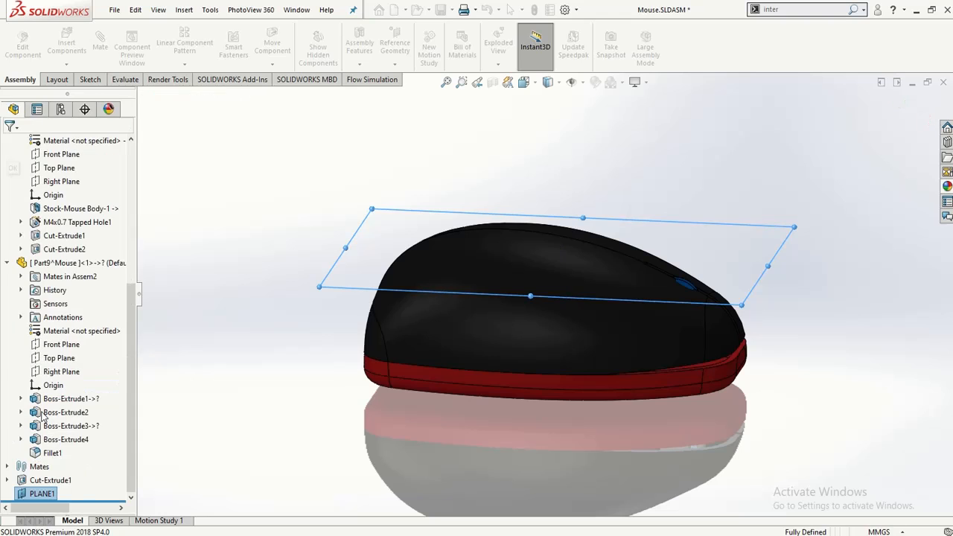
- Start a sketch on the new offset plane and view it straight on
right_click(43, 494)
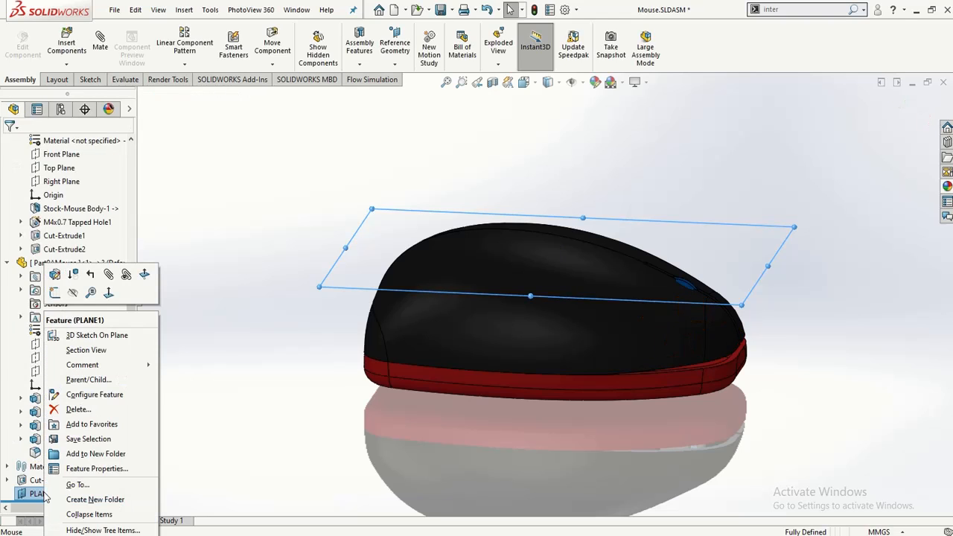
left_click(58, 292)
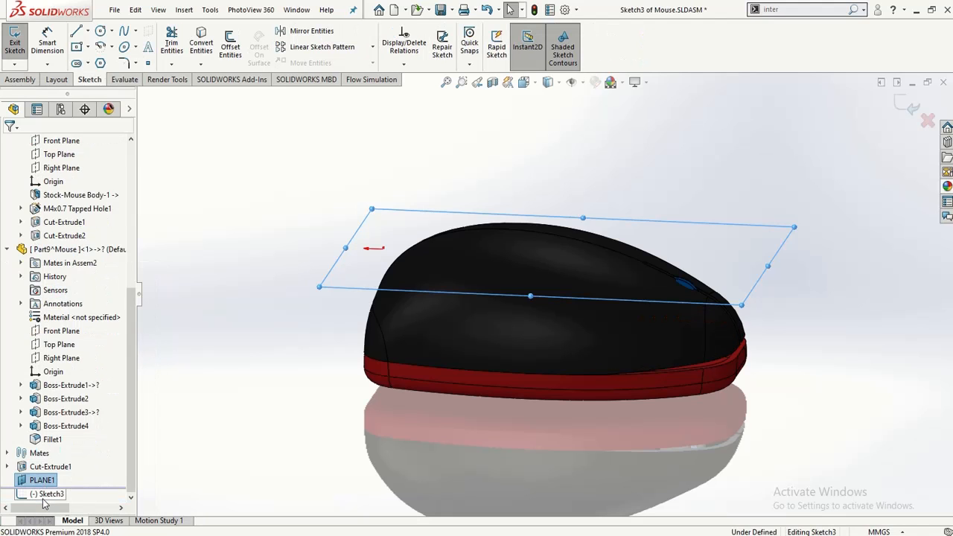
left_click(43, 499)
left_click(70, 482)
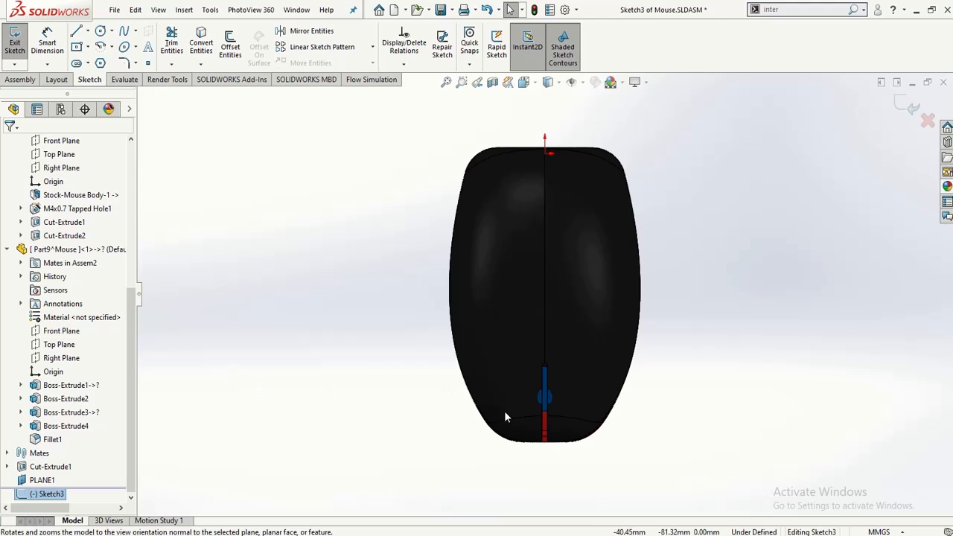
- Sketch a vertical centerline about 36 mm long from the rounded end of the narrow gap, over the wheel and past the mouse's front edge
left_click(78, 64)
scroll(584, 421, "down", 3)
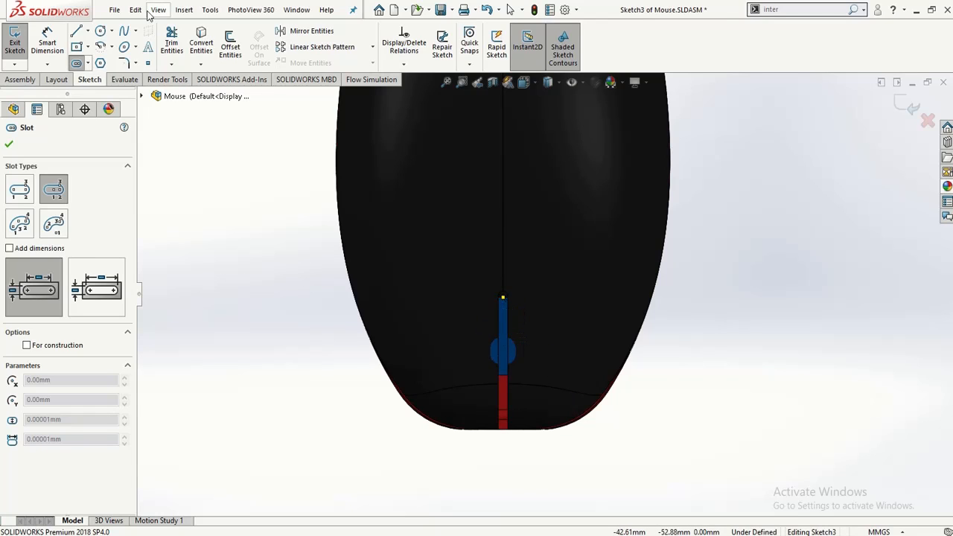
left_click(88, 33)
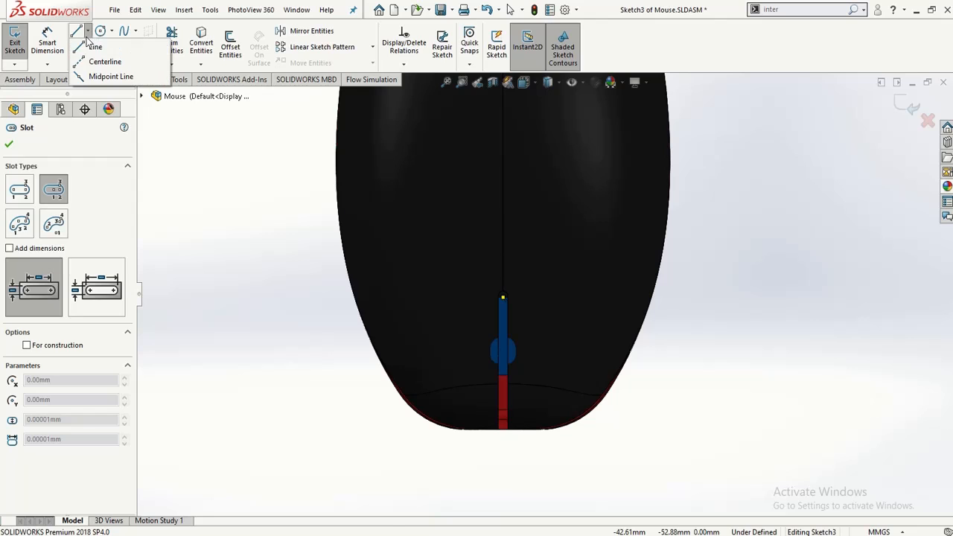
left_click(104, 61)
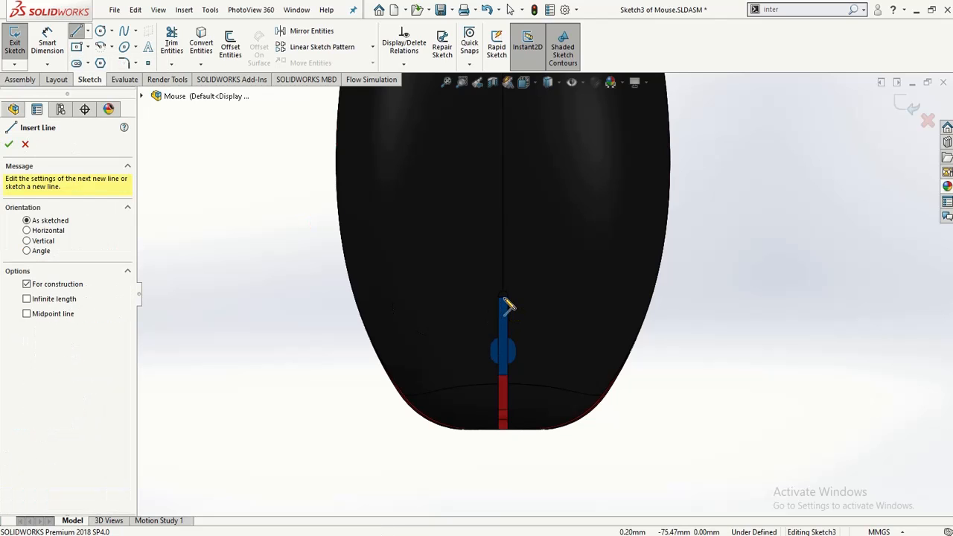
left_click(504, 298)
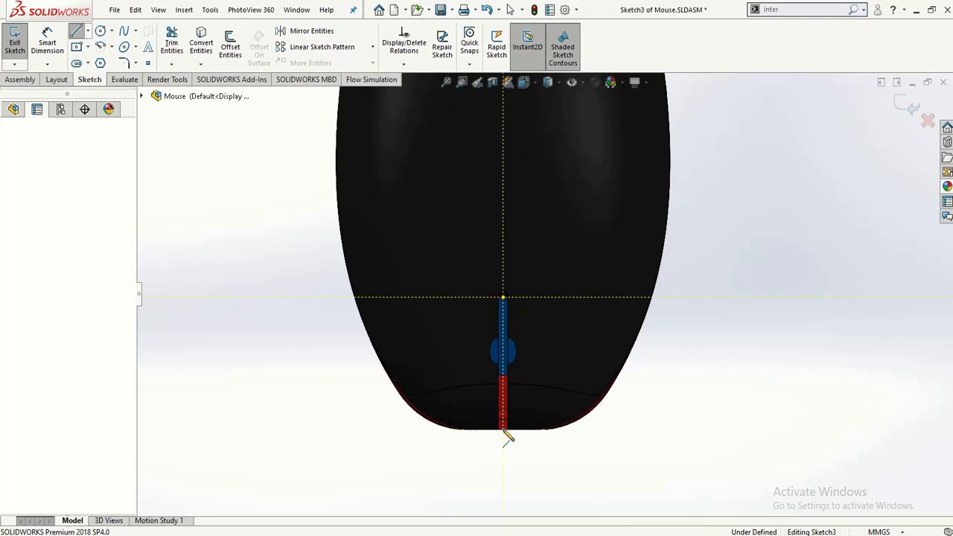
double_click(503, 477)
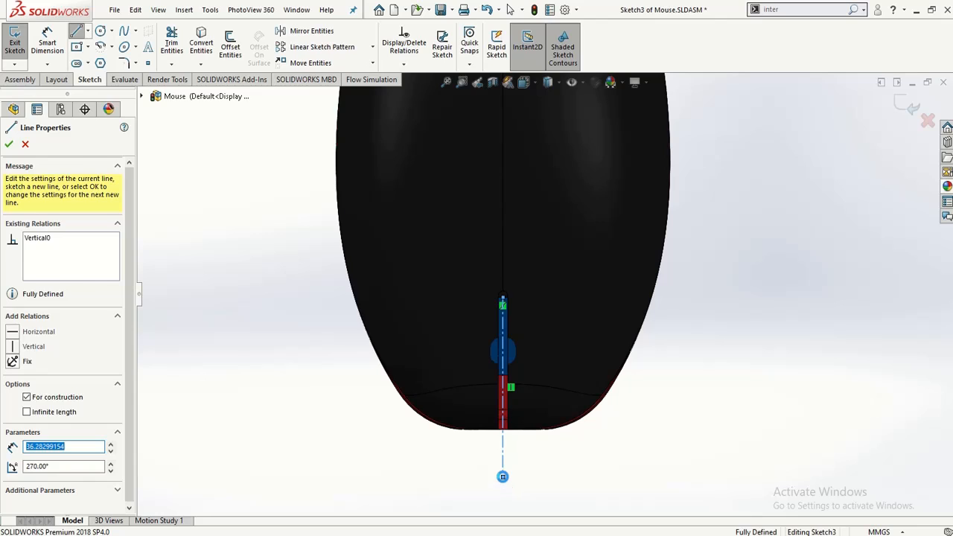
key("Escape")
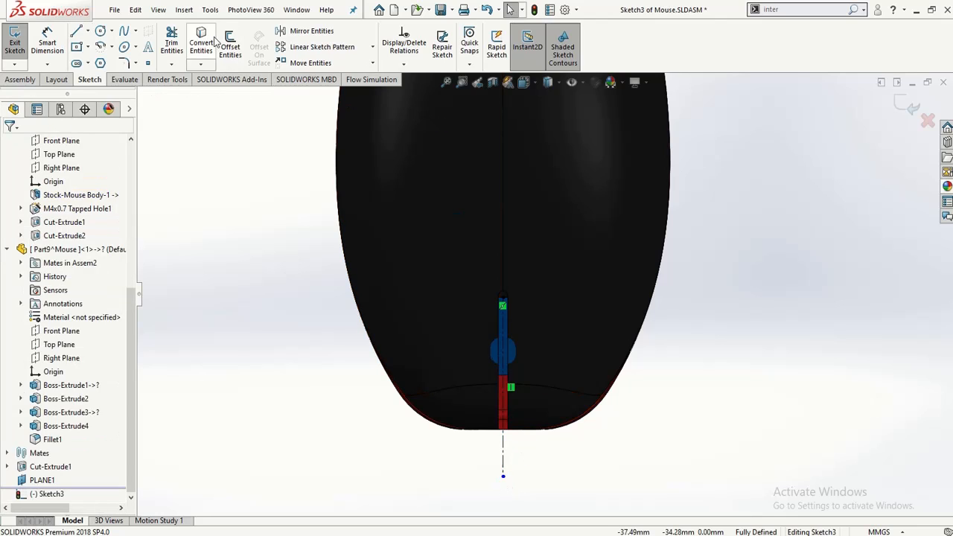
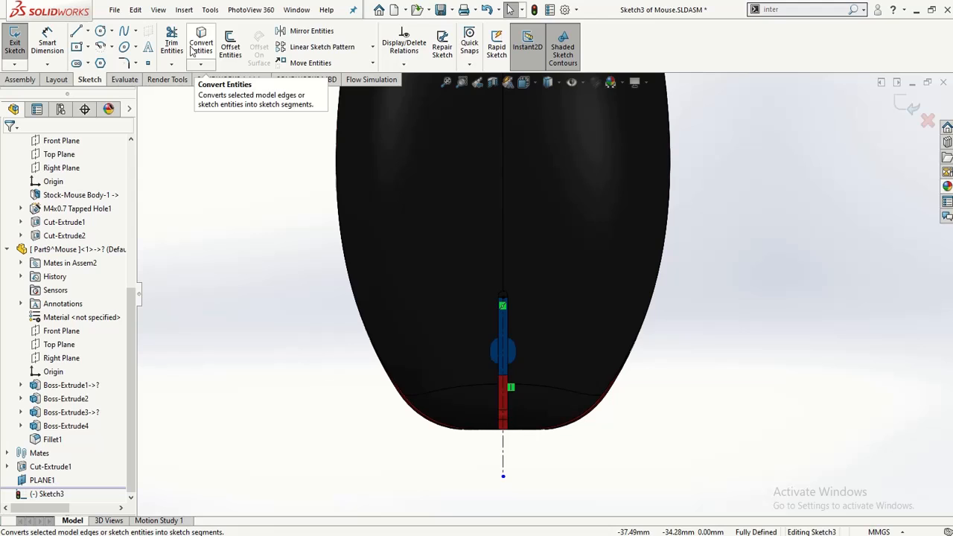
- Sketch a vertical centerpoint slot around the wheel on the centerline, about 8.1 mm wide and 8.5 mm between arc centers
left_click(77, 64)
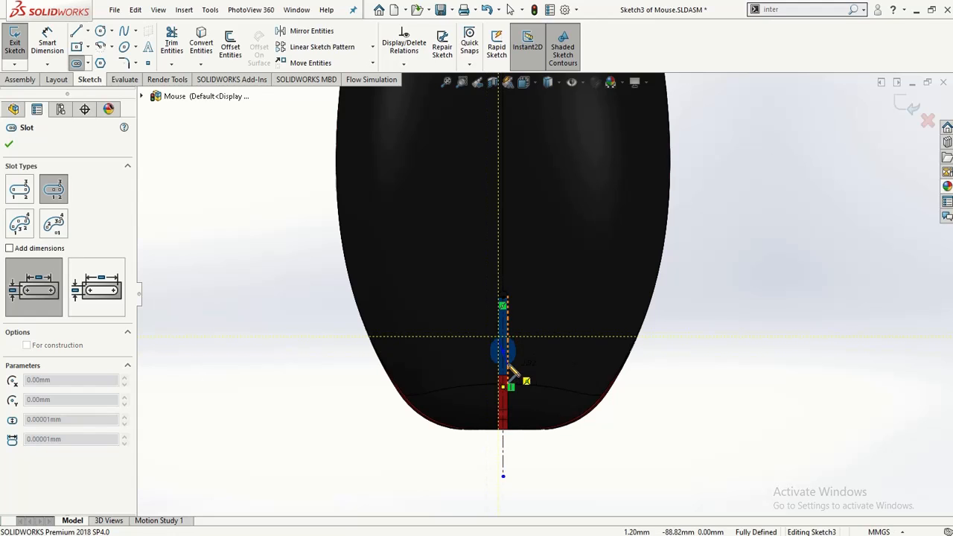
left_click(507, 376)
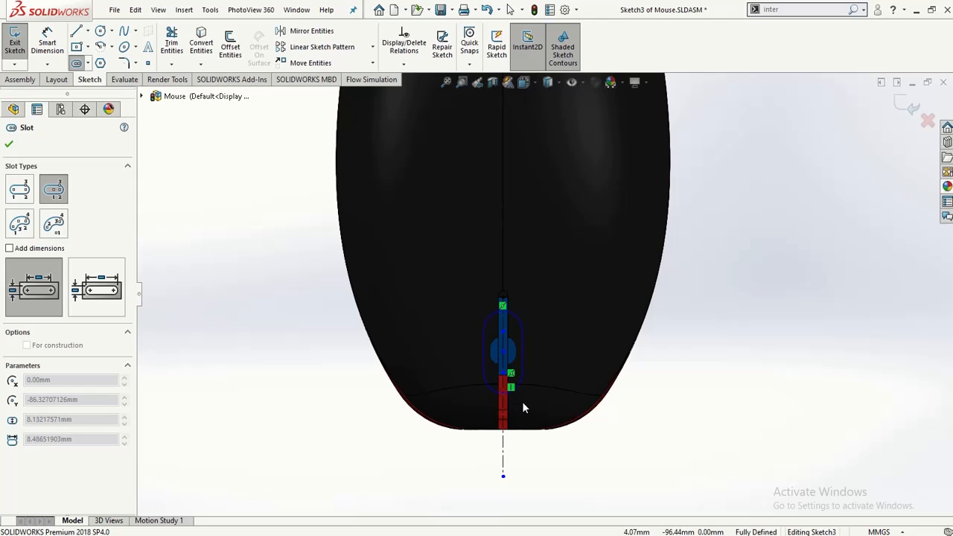
left_click(523, 405)
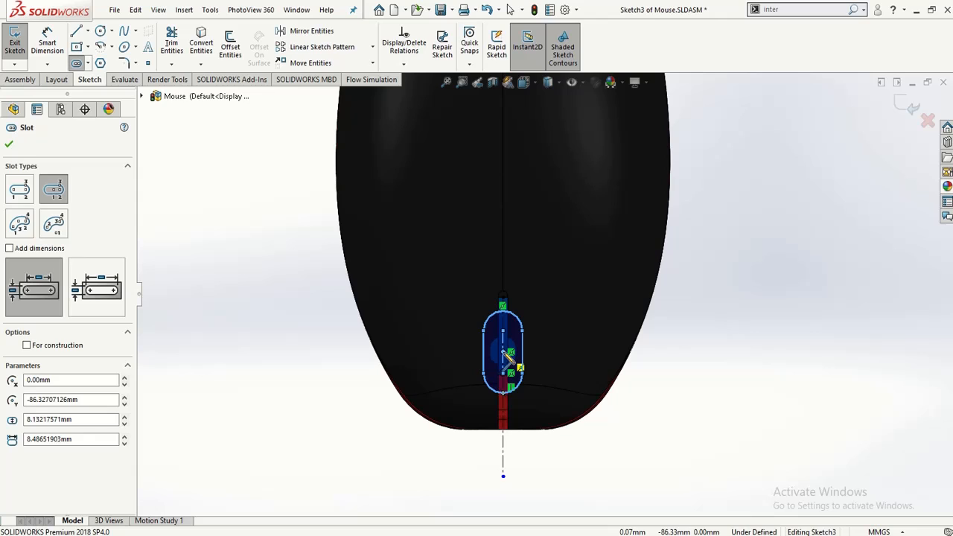
left_click(503, 352)
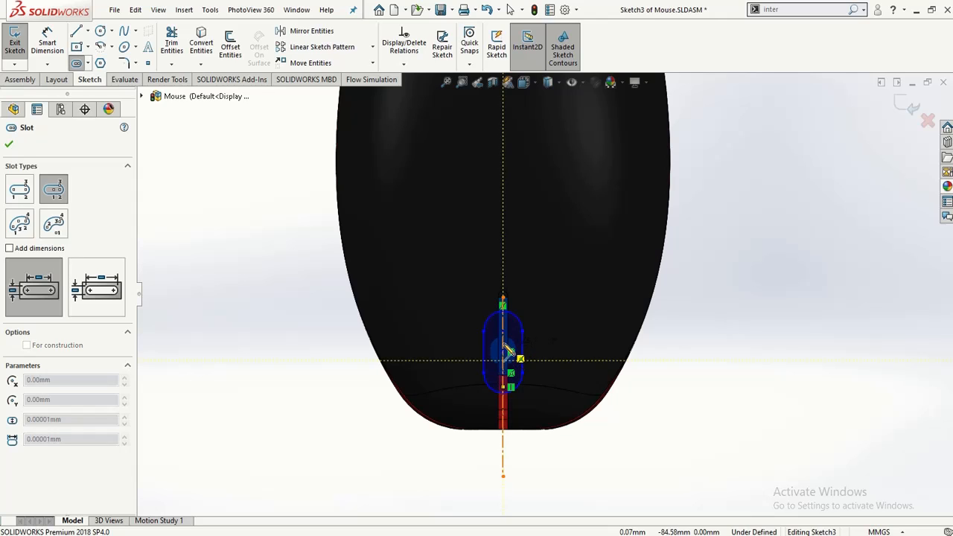
- Reshape the wheel slot along the centerline to about 11.5 mm between arc centers and exit the sketch
key("Escape")
scroll(506, 351, "down", 2)
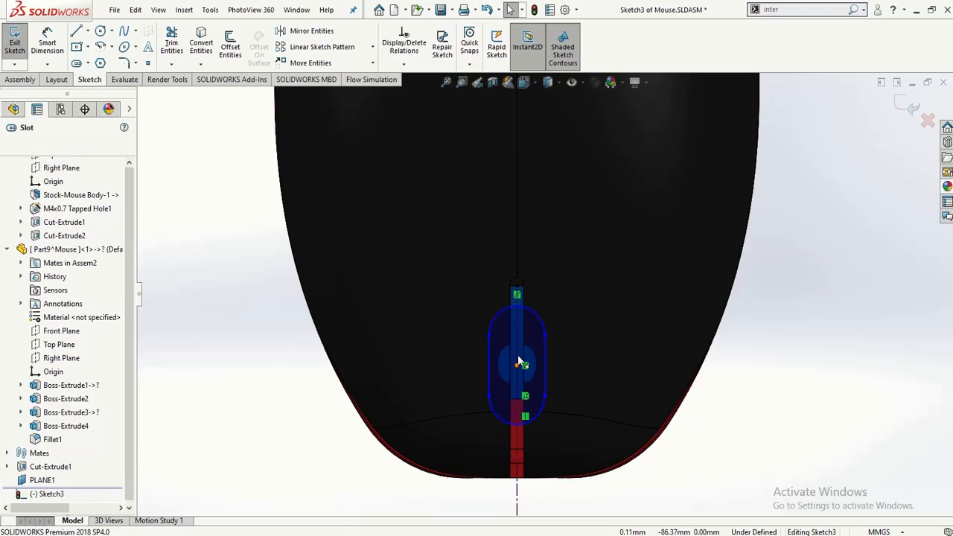
left_click(517, 346)
left_click_drag(518, 347, 518, 347)
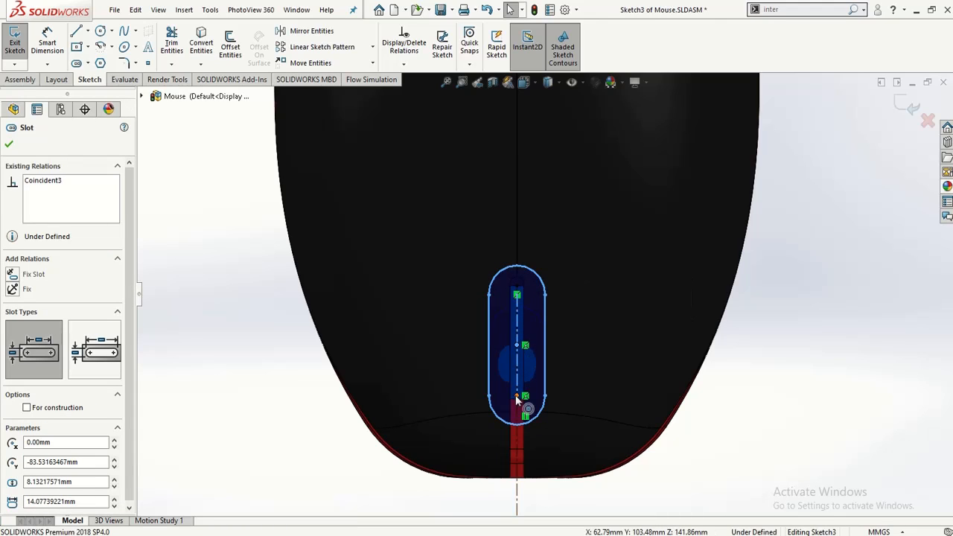
mouse_move(515, 394)
left_mouse_down()
mouse_move(515, 365)
mouse_move(515, 377)
left_mouse_up()
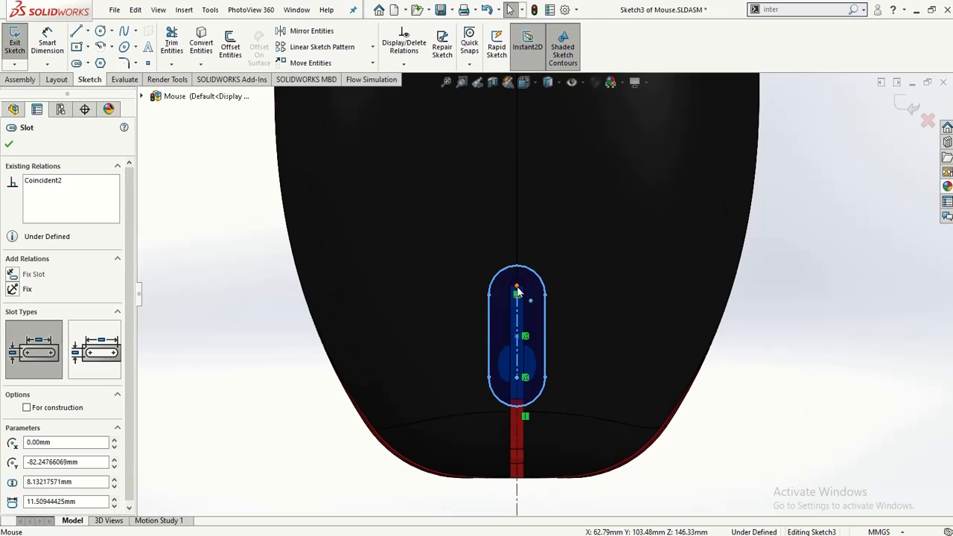
left_click_drag(518, 289, 519, 335)
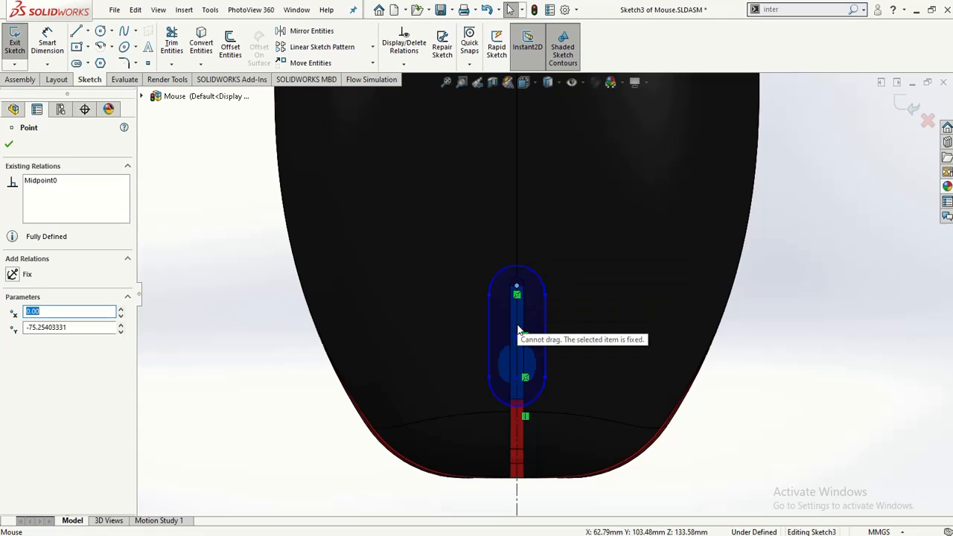
scroll(298, 391, "up", 3)
mouse_move(323, 436)
middle_mouse_down()
mouse_move(325, 209)
mouse_move(324, 420)
middle_mouse_up()
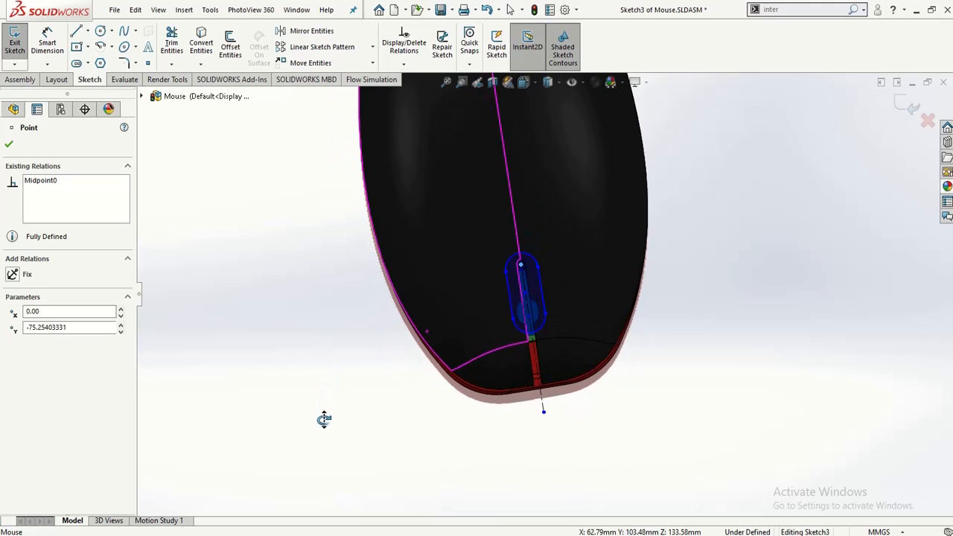
left_click(7, 47)
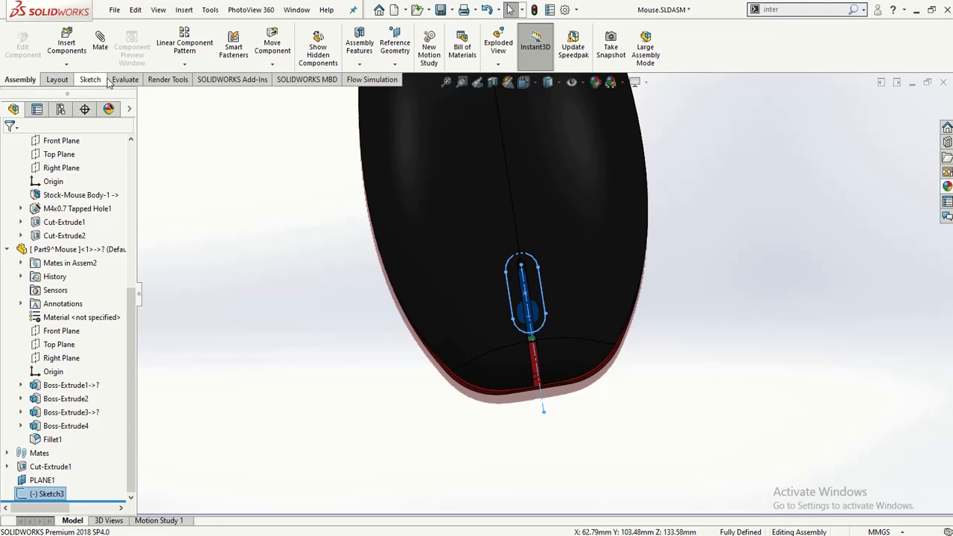
- Make a blind extruded cut 48 mm deep from the slot sketch with the affected components selected automatically
left_click(356, 59)
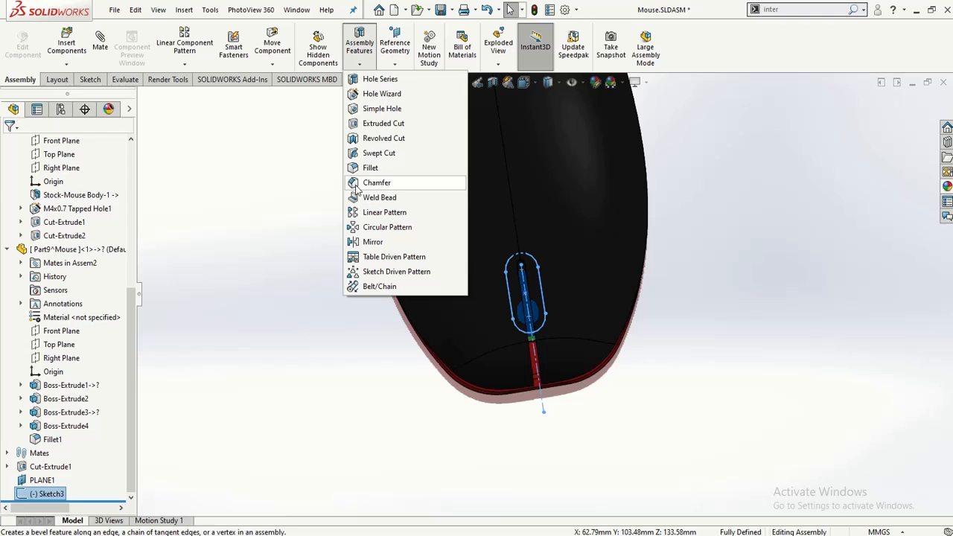
left_click(363, 123)
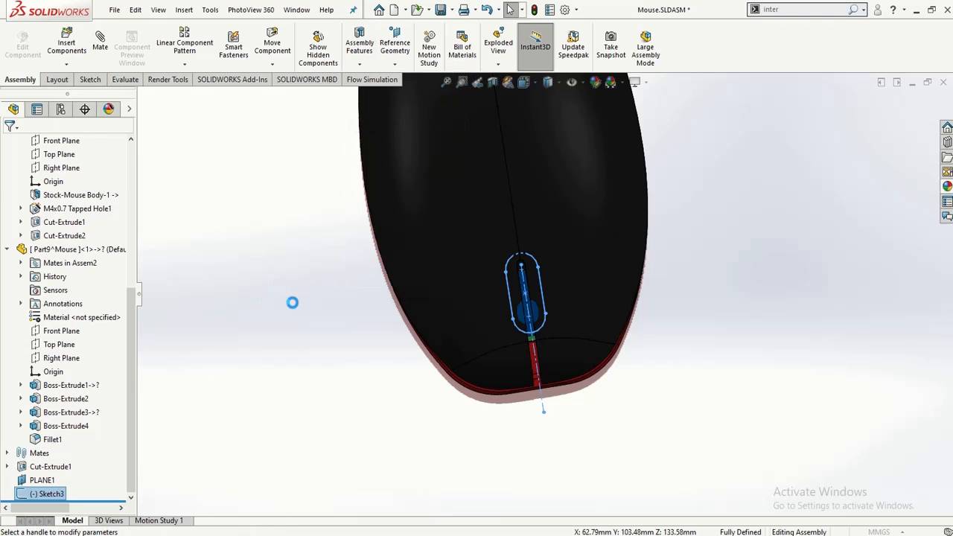
middle_click_drag(293, 323, 315, 187)
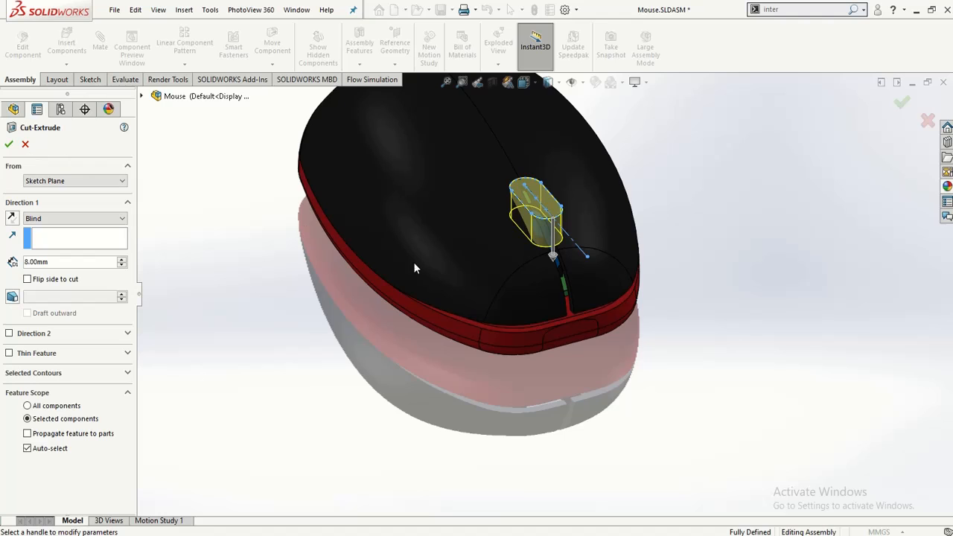
scroll(559, 284, "down", 2)
middle_click_drag(558, 285, 516, 254)
scroll(551, 255, "down", 3)
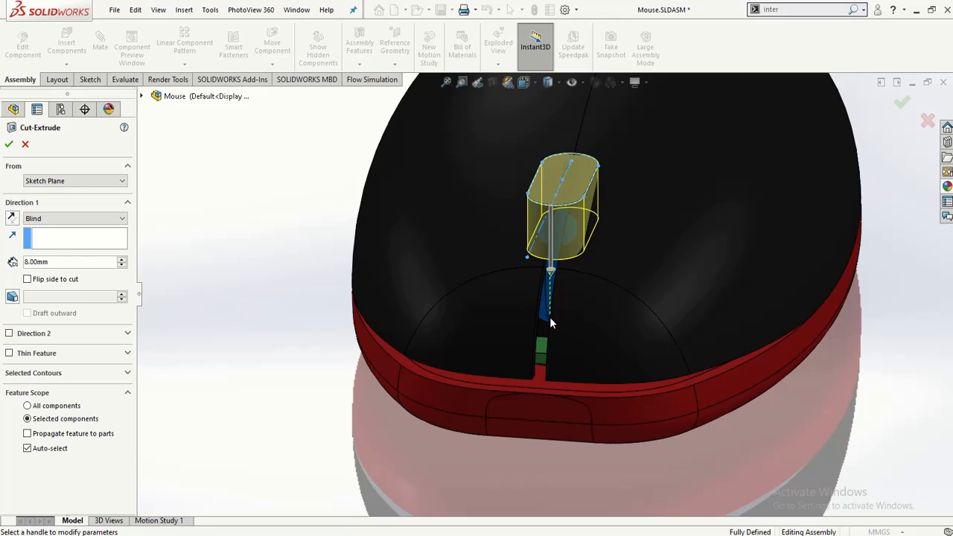
left_click_drag(550, 318, 550, 346)
left_click(121, 260)
left_click(122, 260)
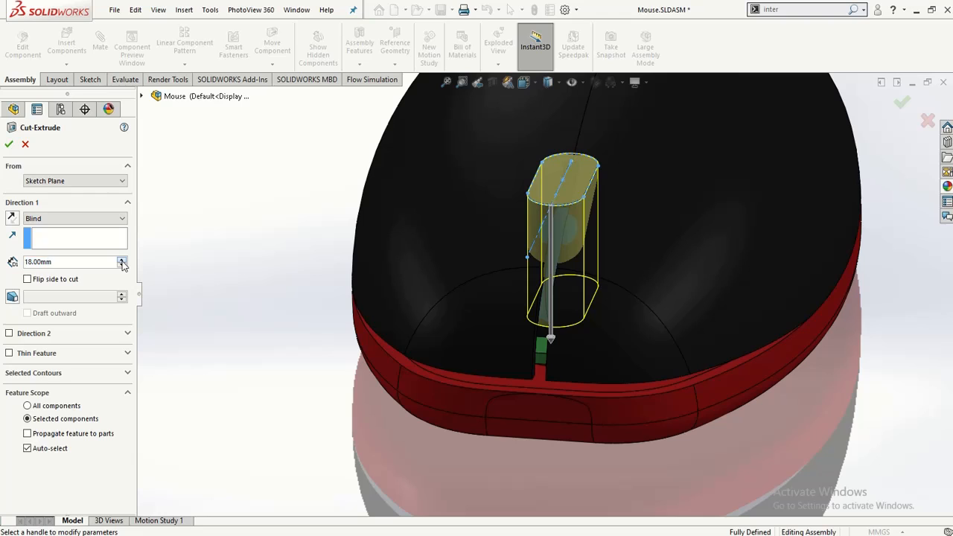
left_click(122, 260)
left_click(122, 259)
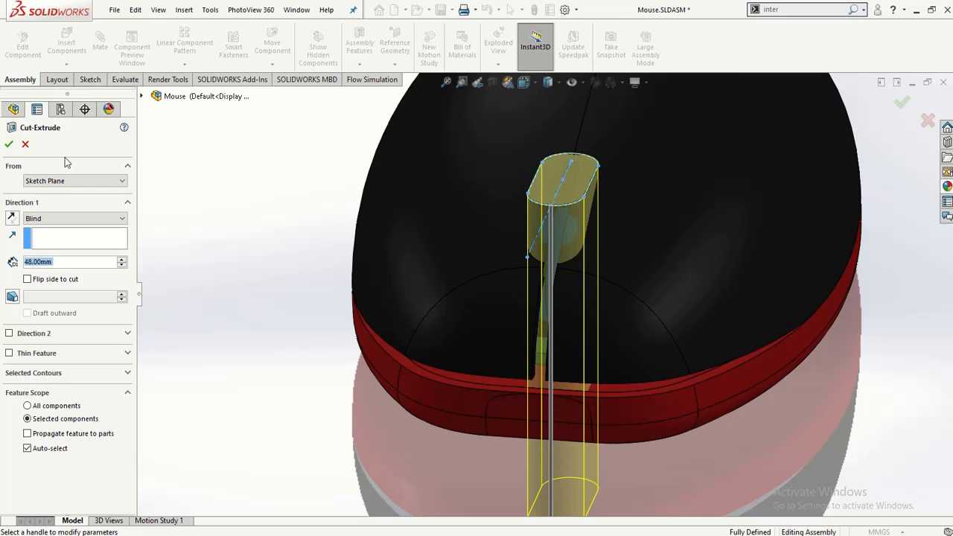
left_click(9, 146)
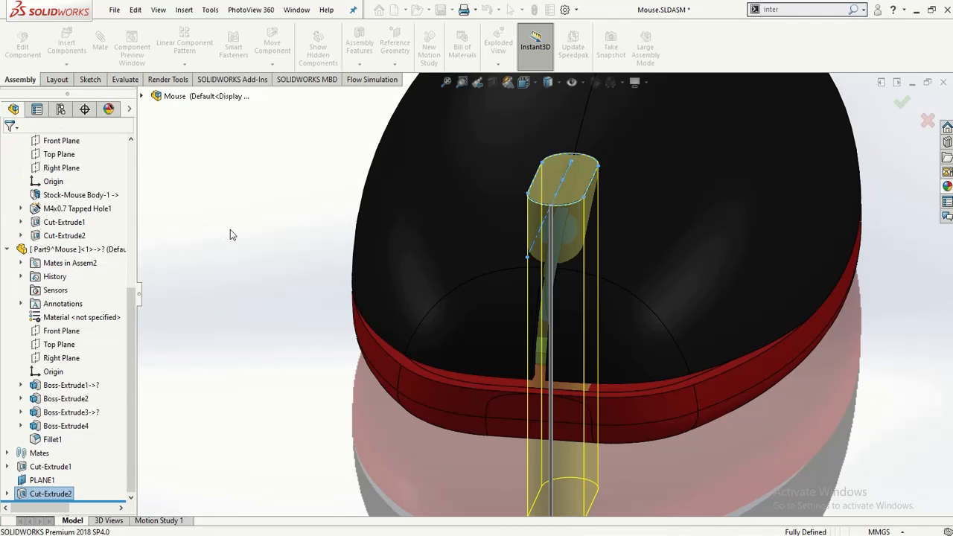
middle_click_drag(230, 238, 234, 360)
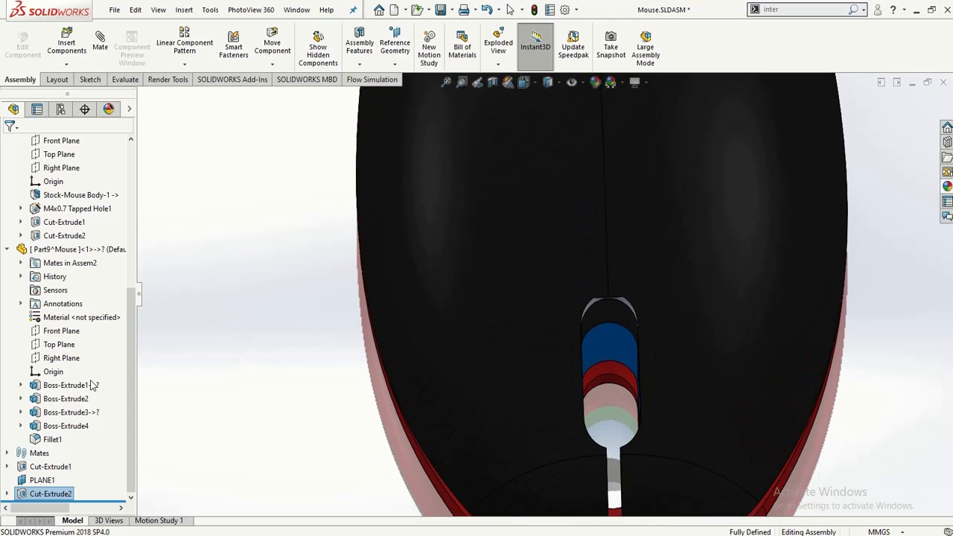
- Delete the extruded cut made from the slot, keeping its sketch
right_click(51, 480)
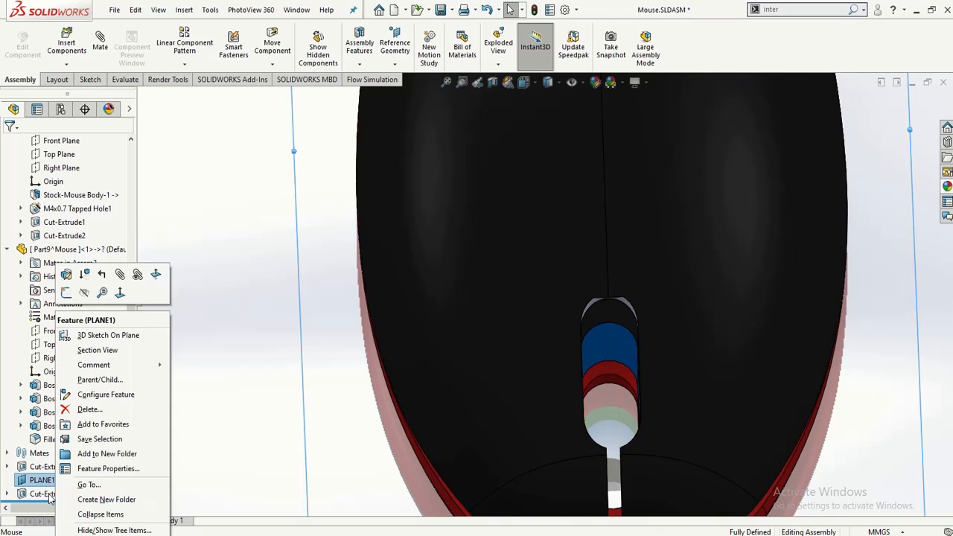
left_click(51, 494)
right_click(50, 494)
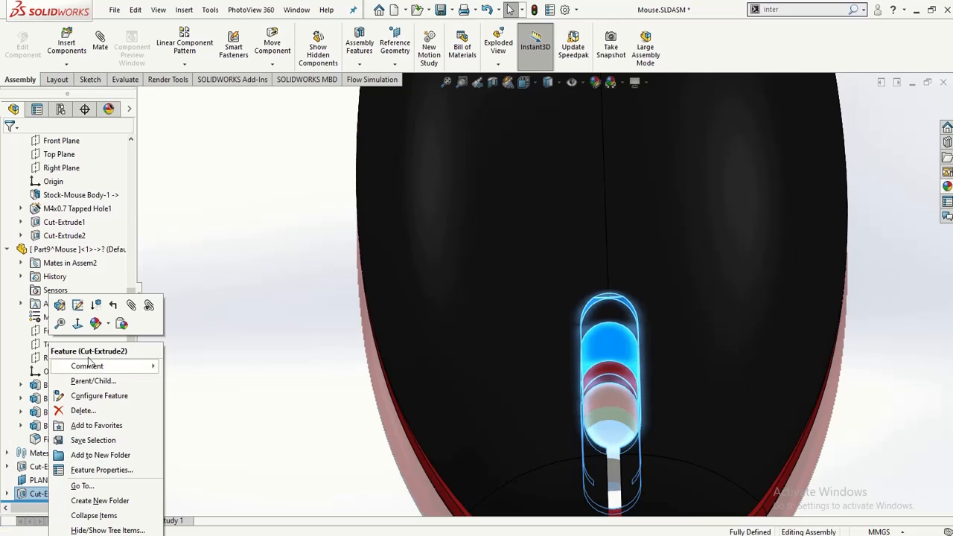
left_click(89, 397)
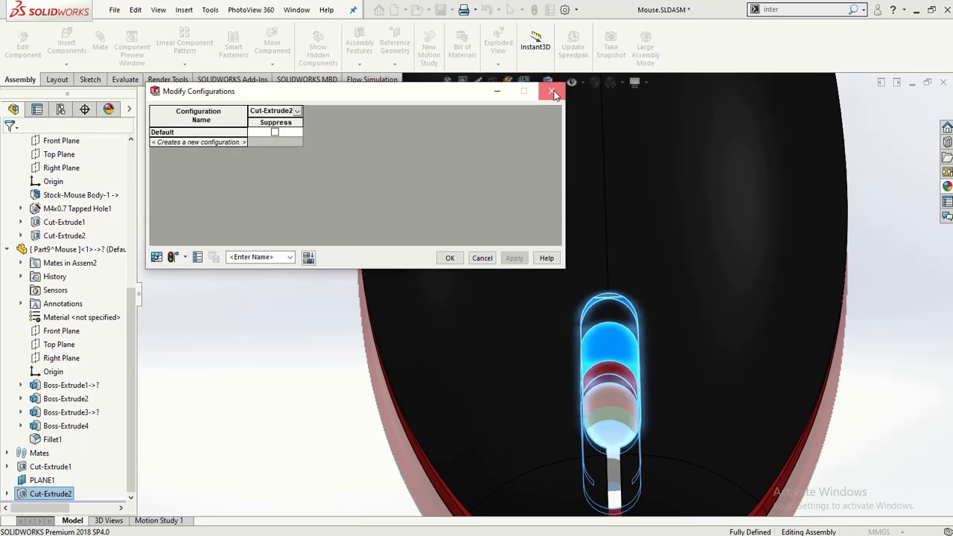
left_click(552, 91)
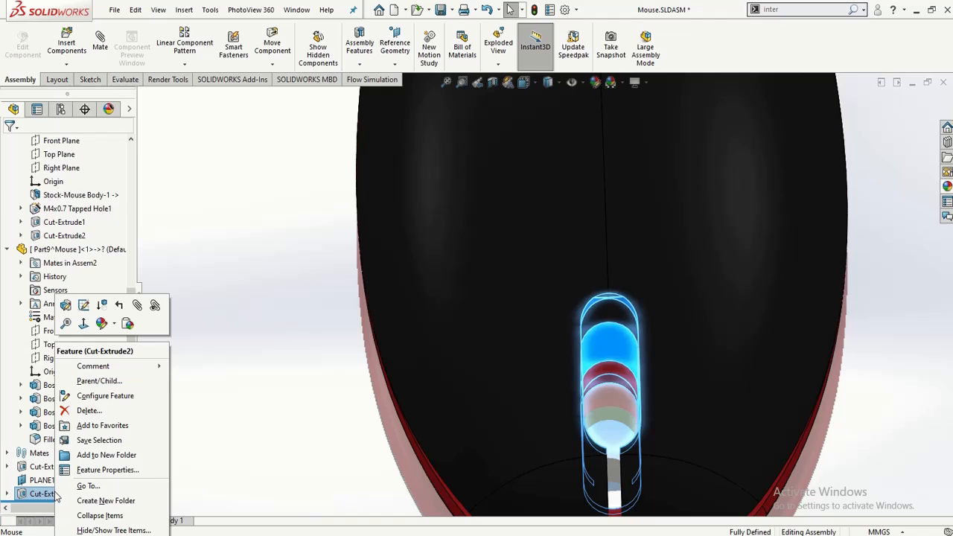
left_click(88, 411)
left_click(550, 211)
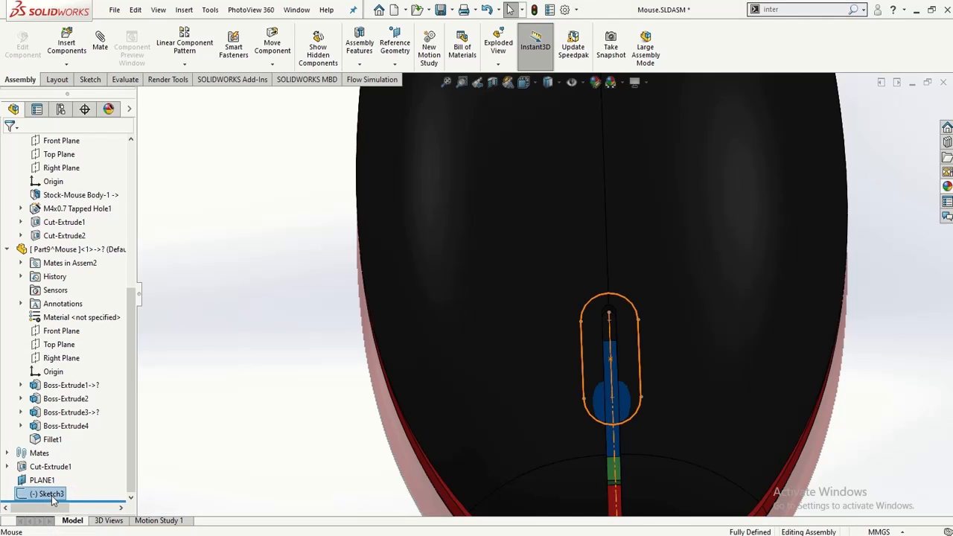
- Cut the slot sketch 48 mm deep again, with automatic component selection off and only the mouse's upper part in the feature scope
right_click(52, 497)
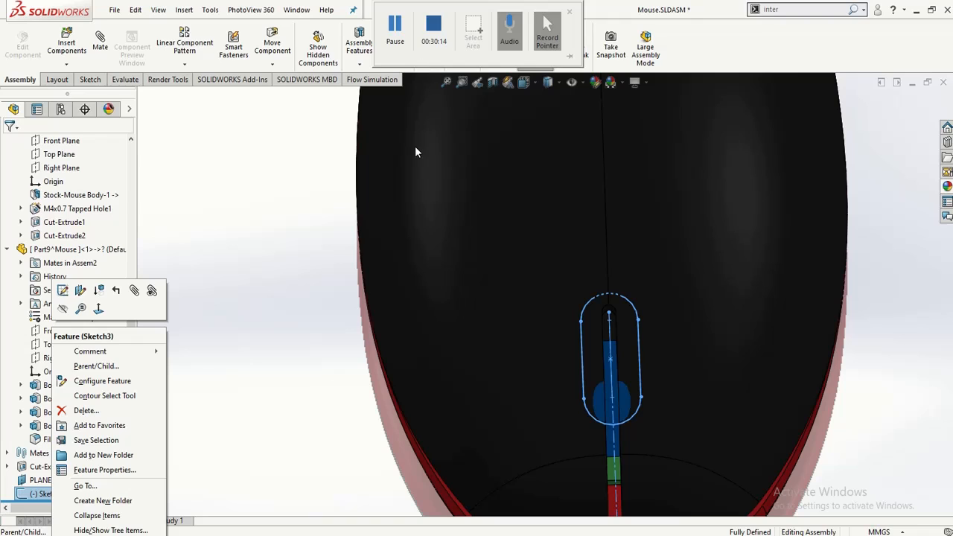
left_click(373, 71)
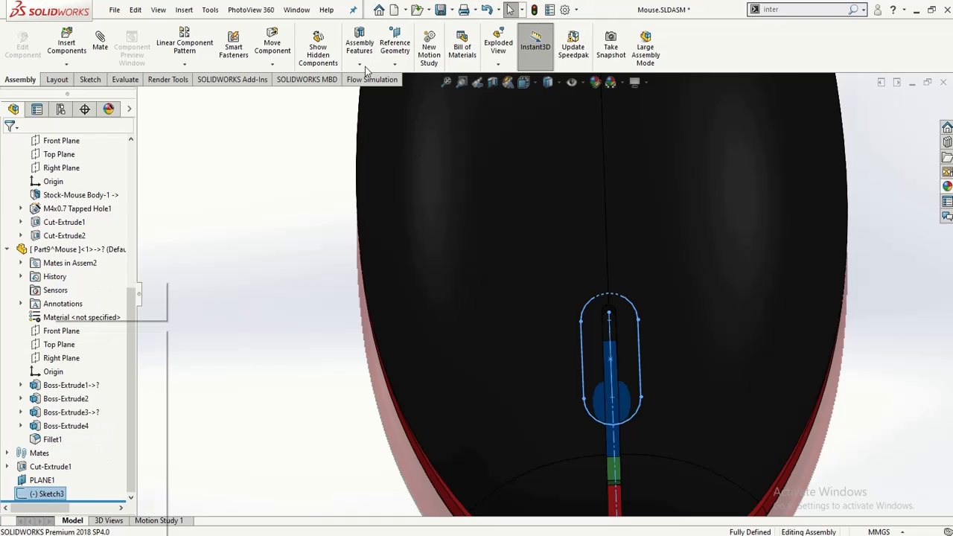
left_click(361, 66)
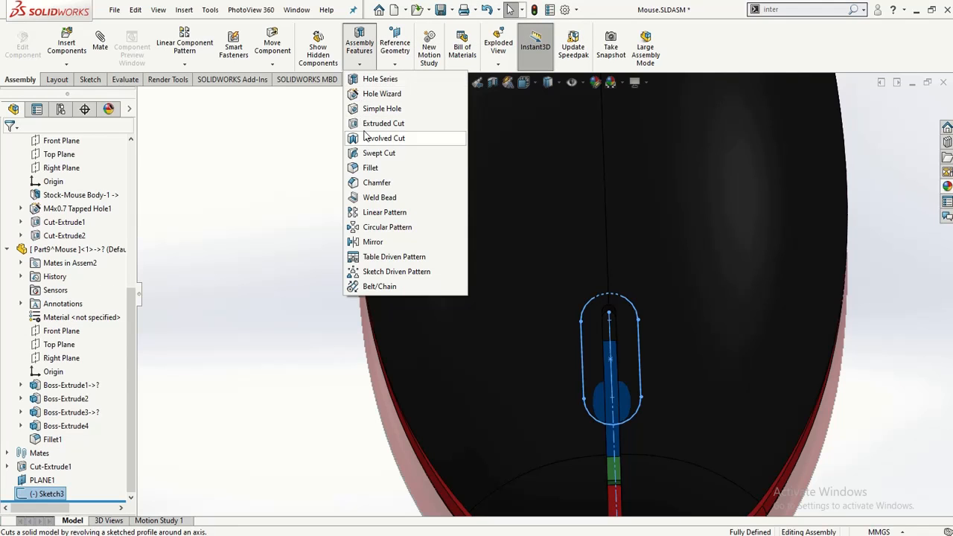
left_click(365, 124)
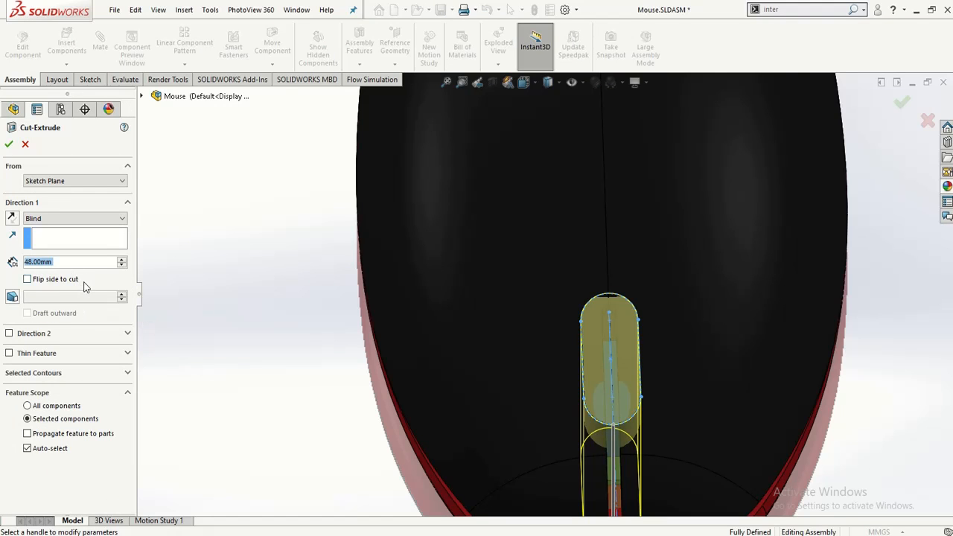
left_click(93, 215)
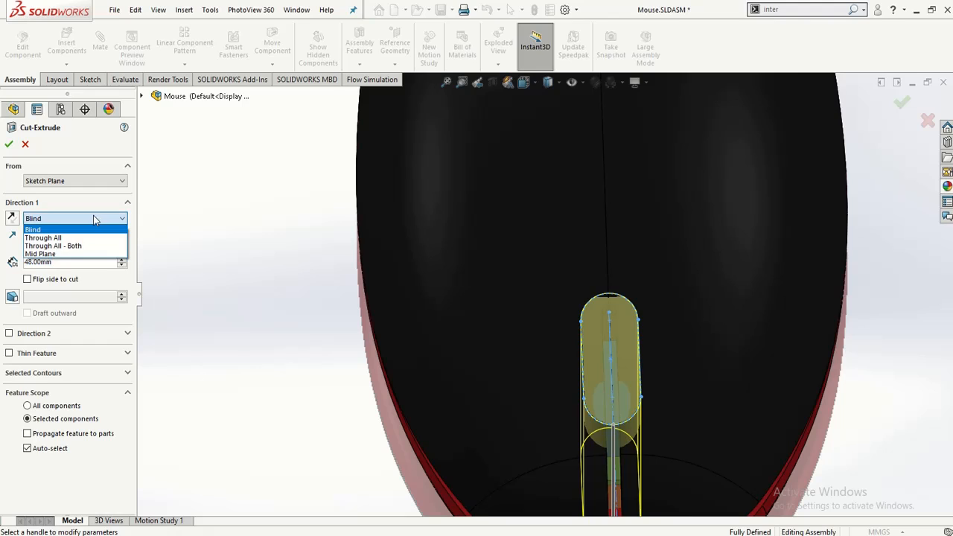
left_click(93, 215)
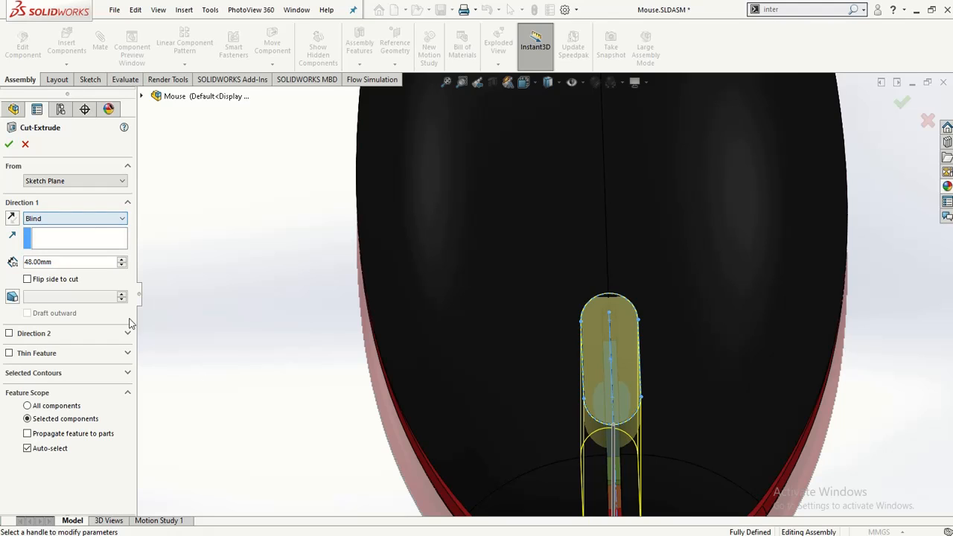
left_click(126, 374)
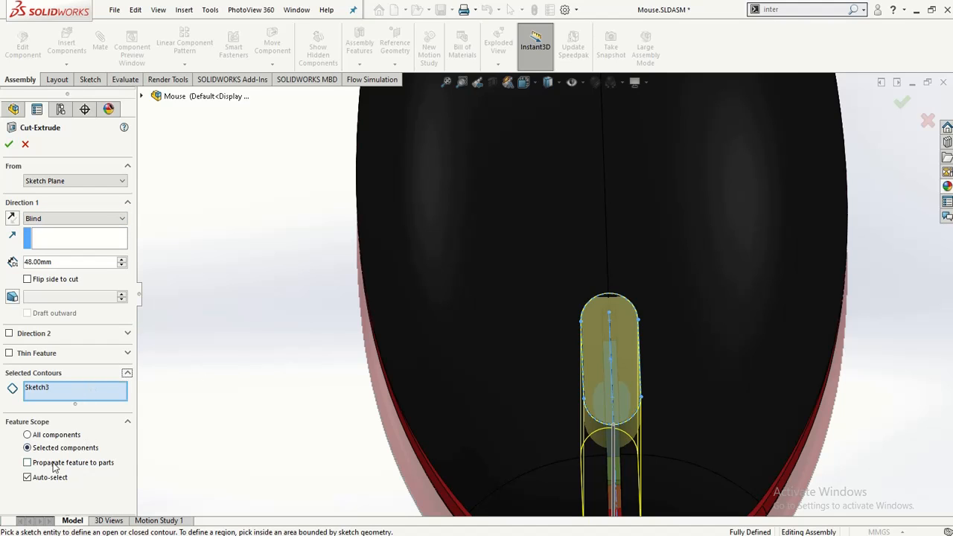
left_click(35, 480)
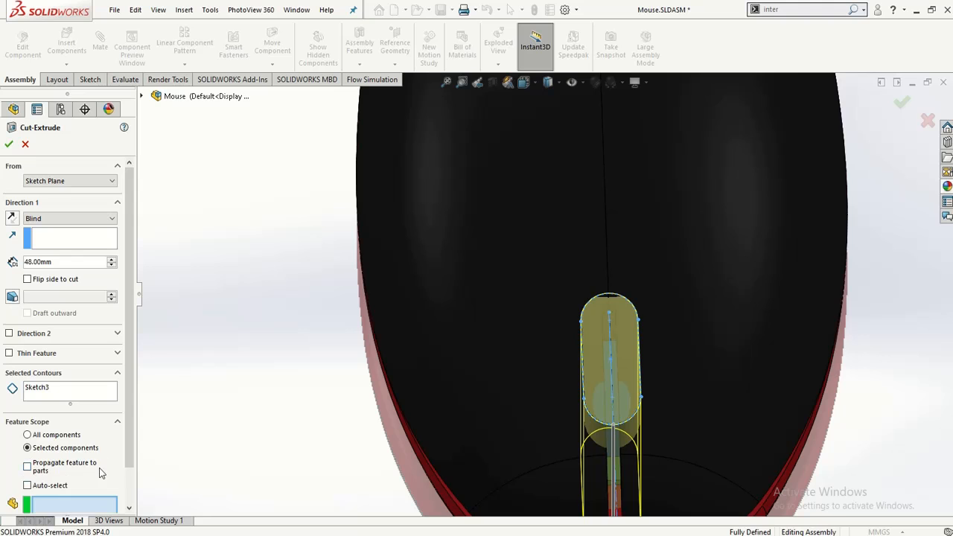
scroll(128, 439, "down", 1)
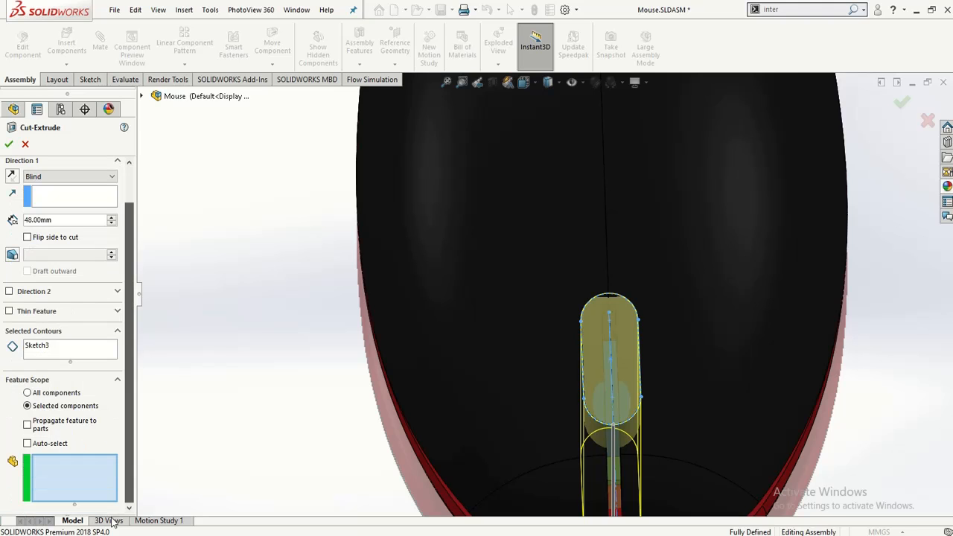
left_click(479, 313)
key("z")
middle_click_drag(336, 330, 328, 240)
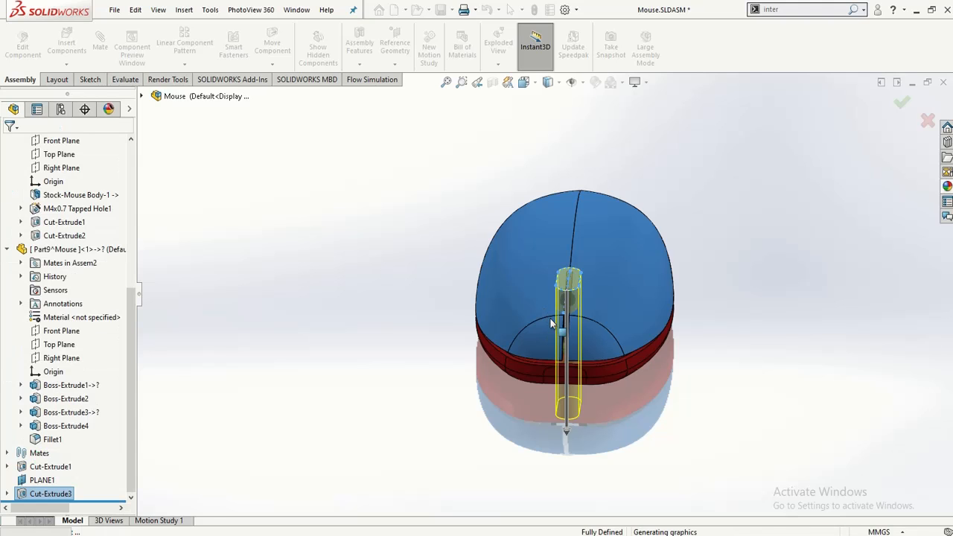
- Reopen the wheel slot cut's sketch for editing and check the wheel opening on the PCB assembly slide in PowerPoint
middle_click_drag(549, 330, 546, 446)
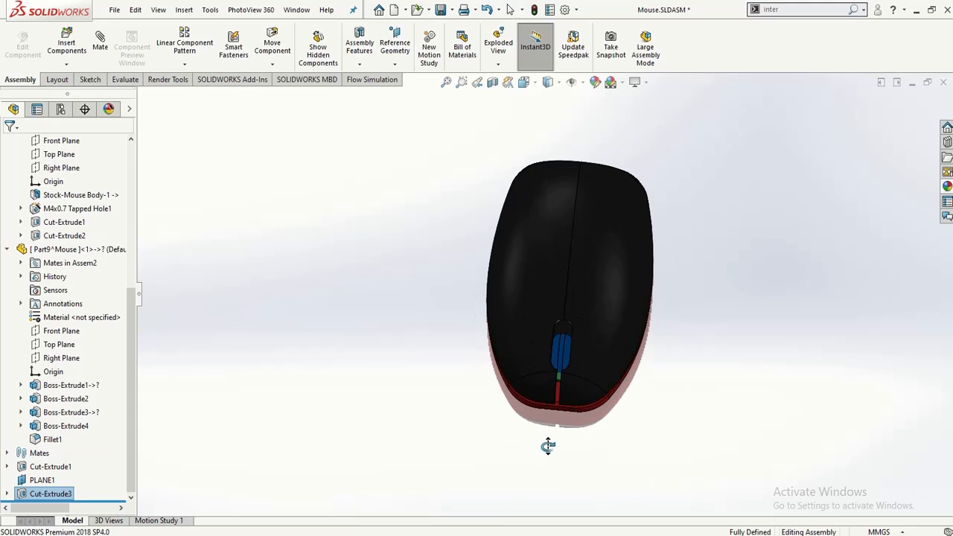
scroll(554, 435, "down", 3)
scroll(554, 435, "down", 2)
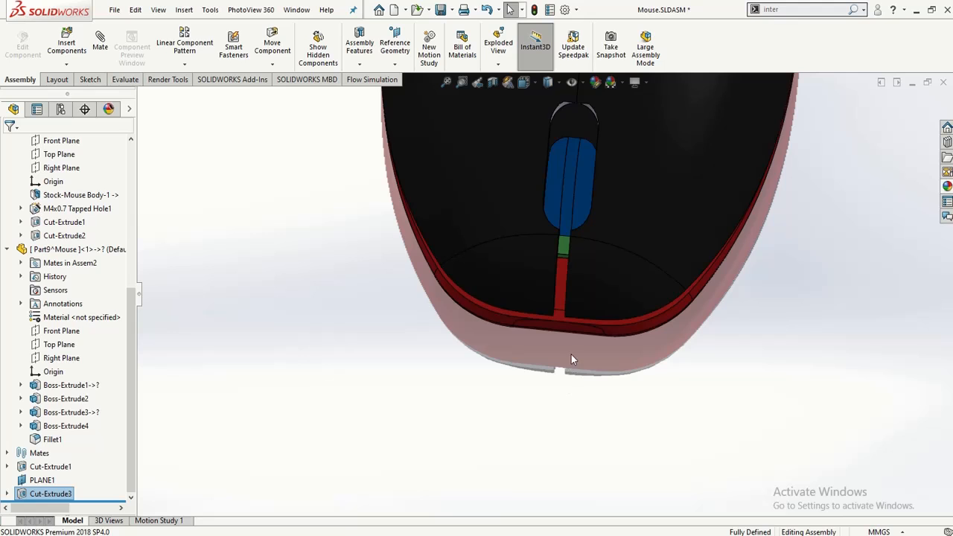
middle_click_drag(571, 354, 571, 453)
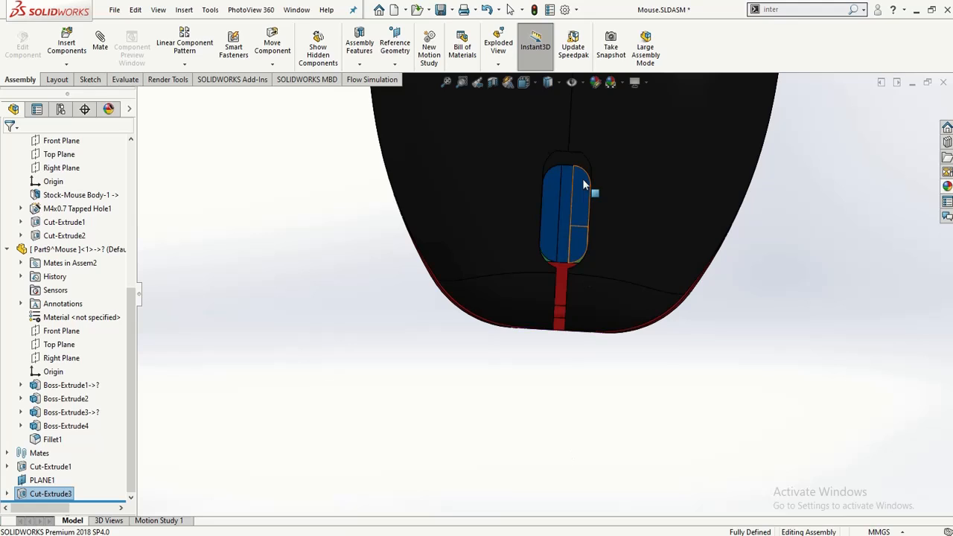
scroll(584, 183, "down", 1)
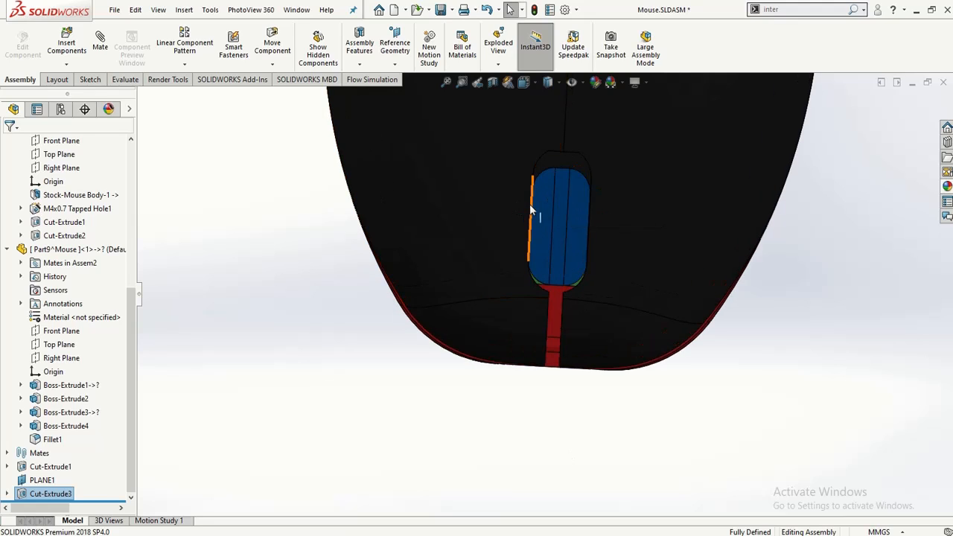
left_click(569, 188)
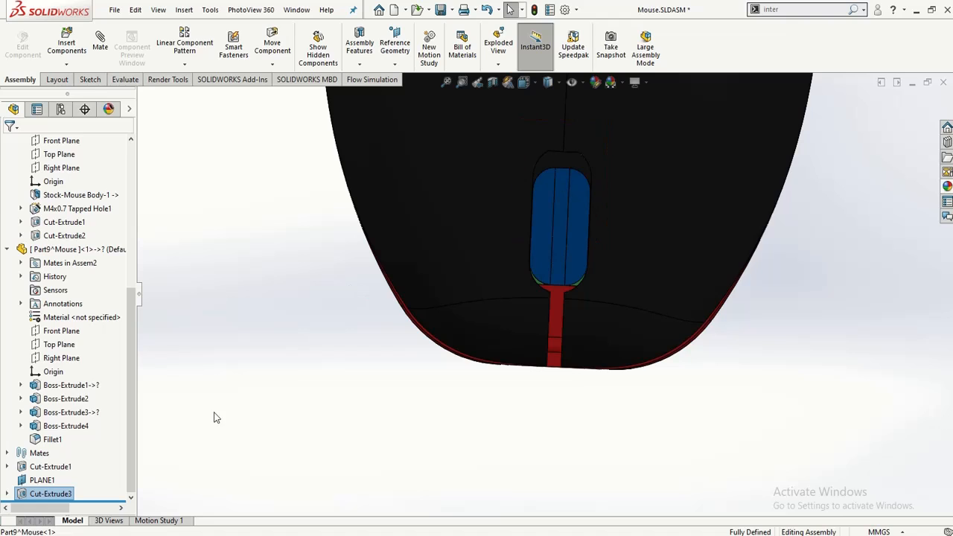
left_click(7, 495)
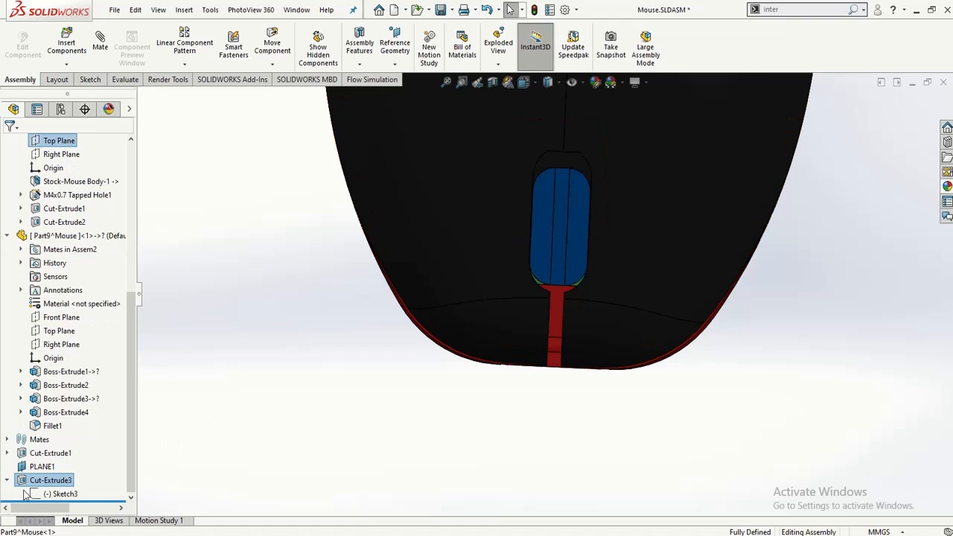
left_click(49, 494)
right_click(53, 493)
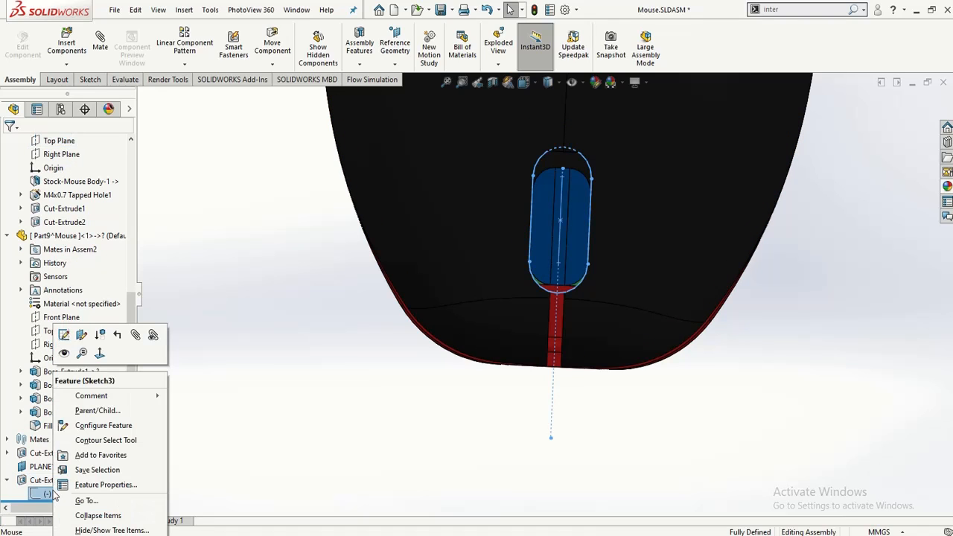
left_click(64, 335)
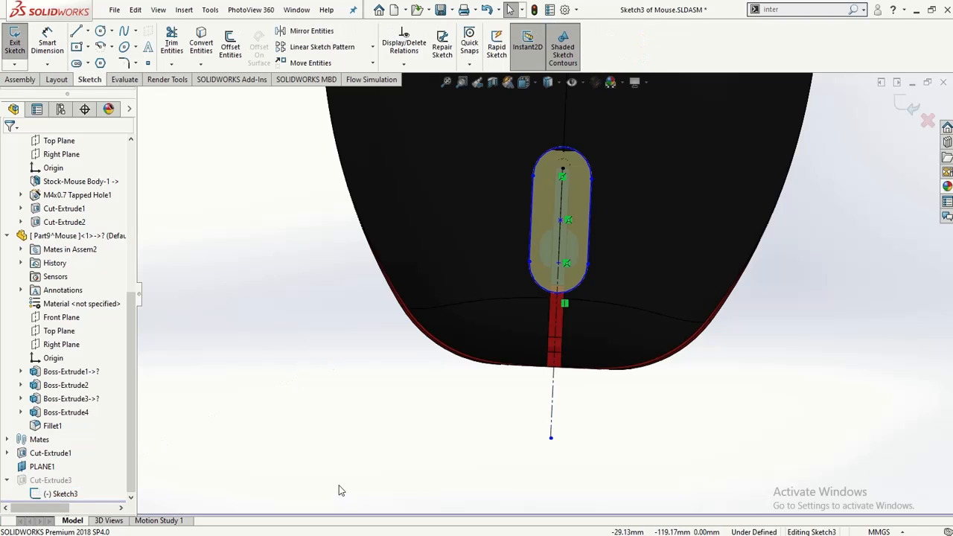
left_click(313, 534)
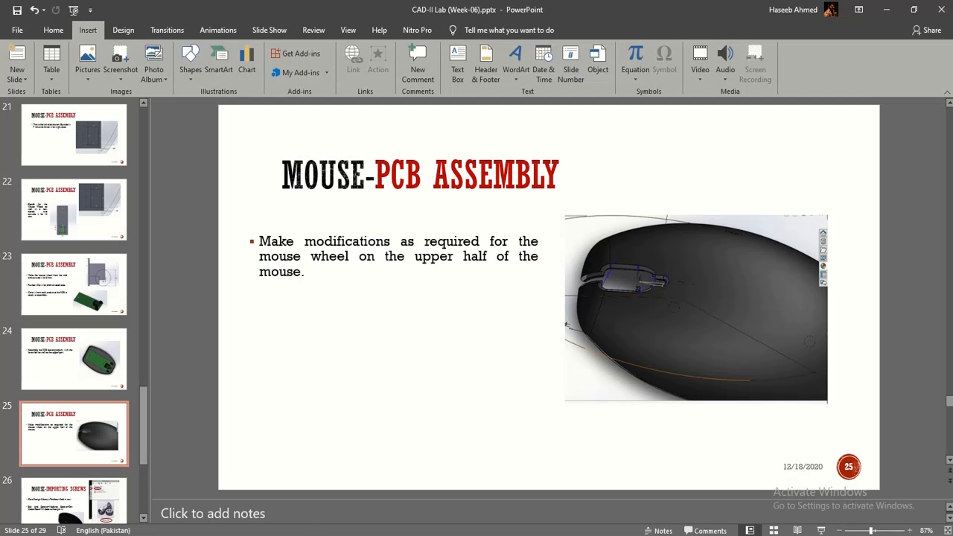
left_click(281, 535)
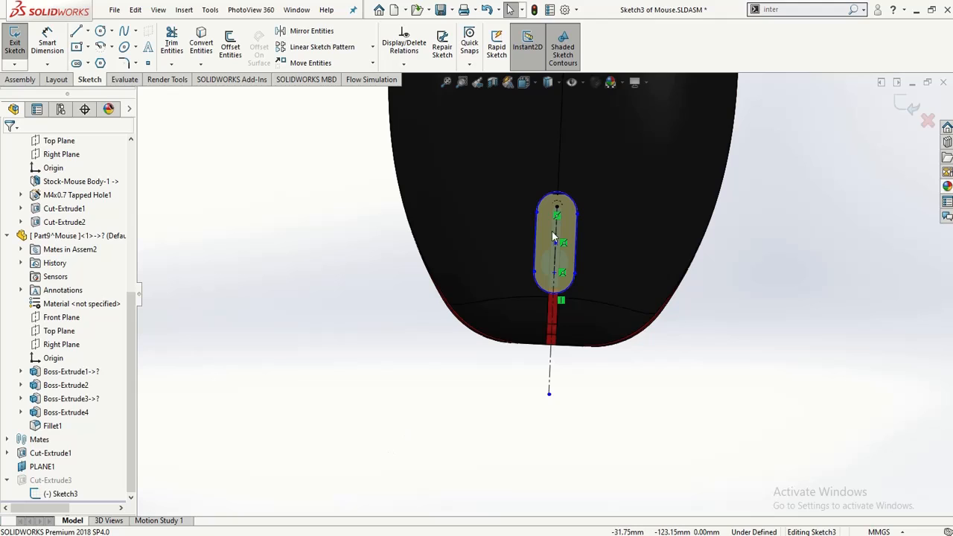
- View the slot sketch face-on and dimension the slot's end arc with a 5 mm radius
scroll(560, 190, "down", 3)
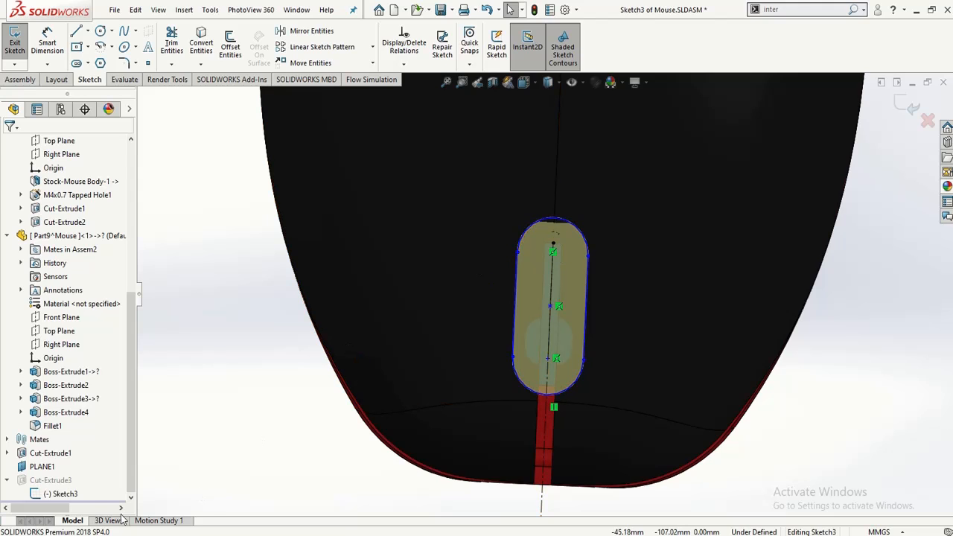
right_click(65, 495)
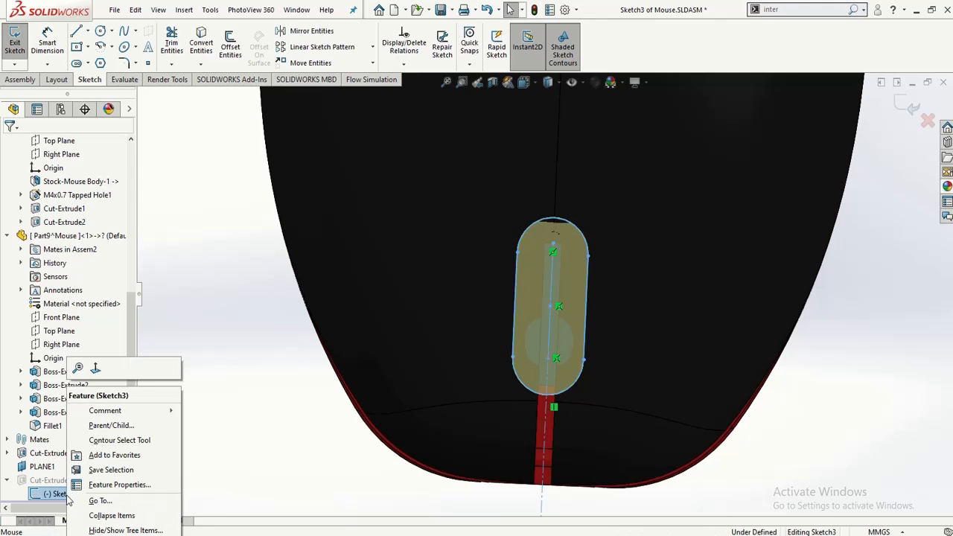
left_click(97, 368)
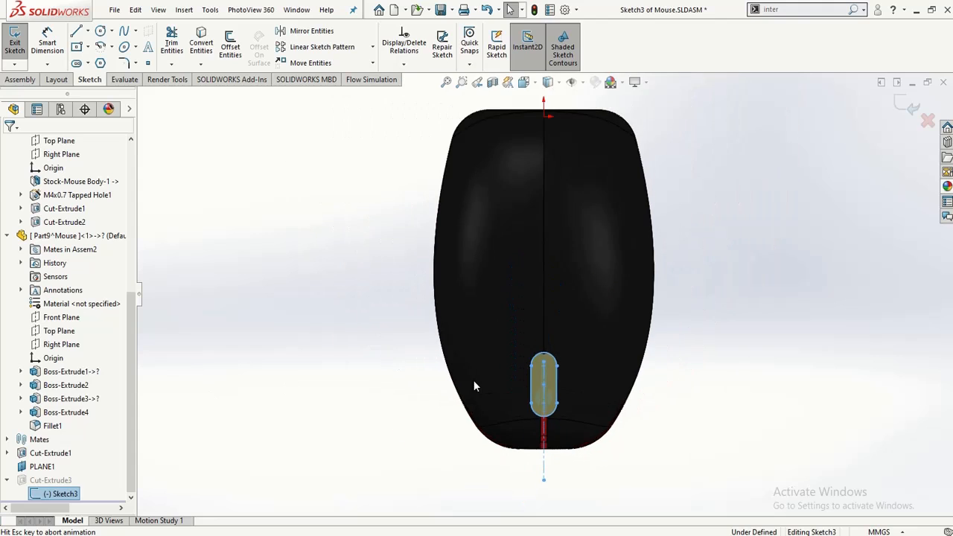
scroll(564, 253, "down", 2)
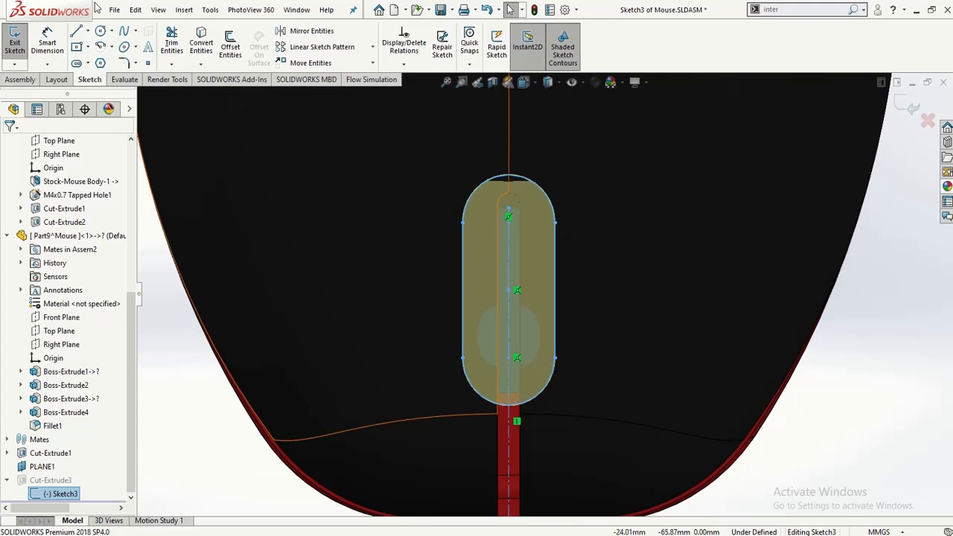
left_click(47, 41)
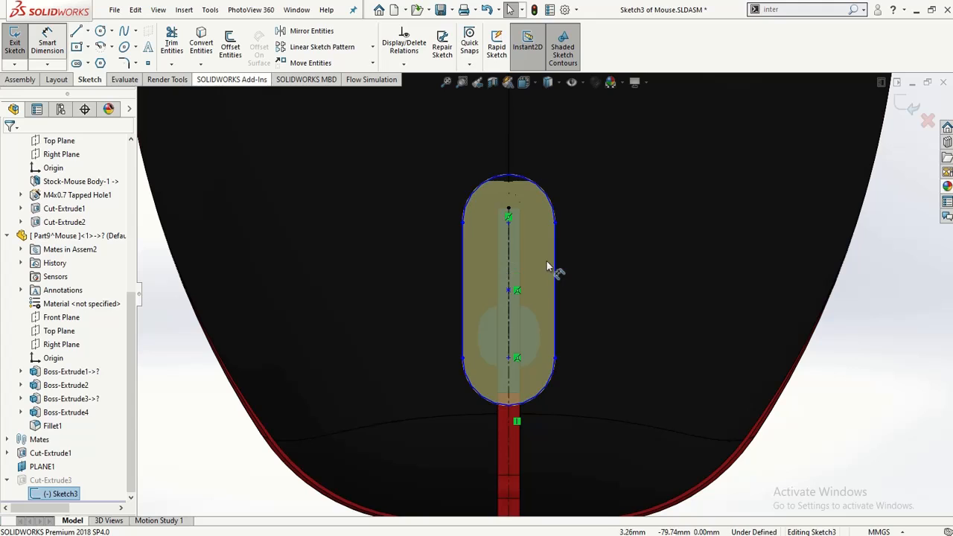
left_click(552, 218)
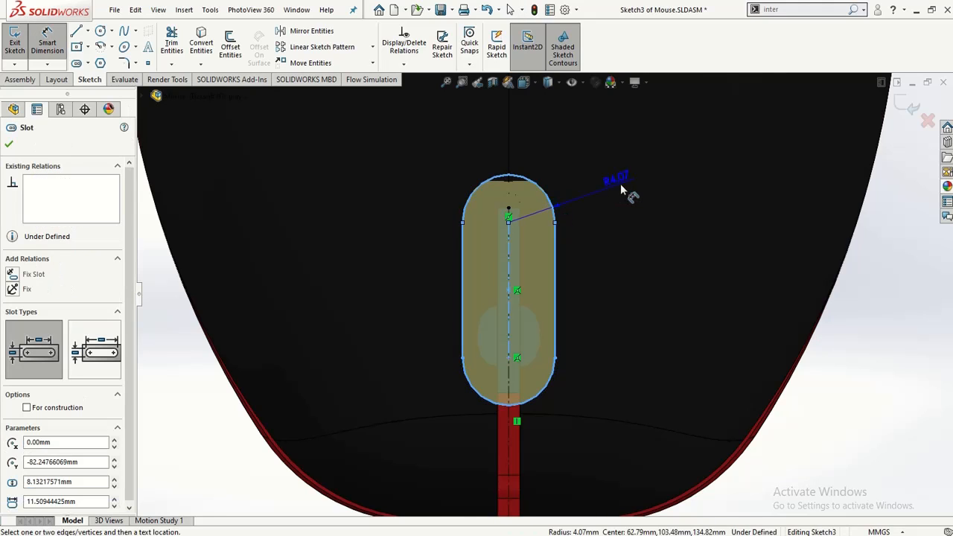
left_click(629, 200)
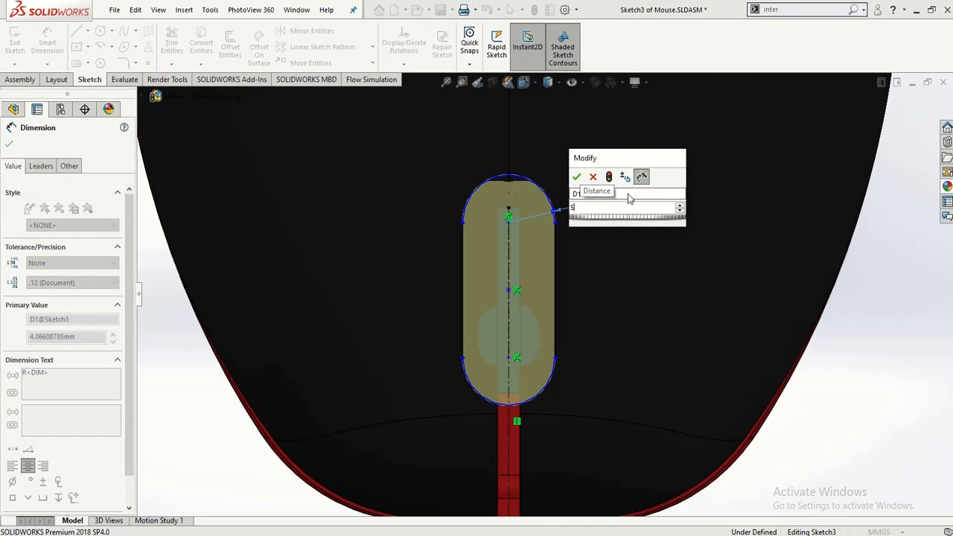
key("Return")
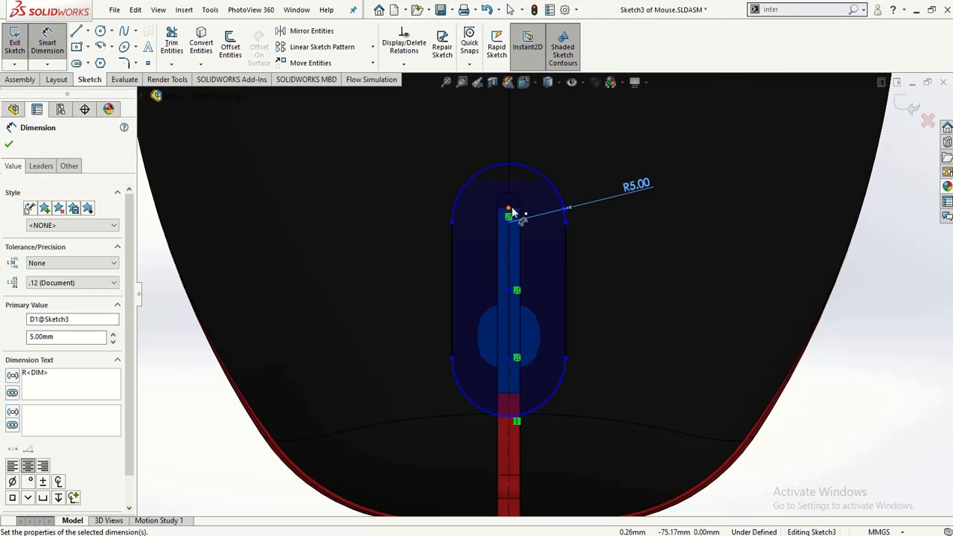
- Dimension the distance from the centerline's inner endpoint to the slot's front arc center as 8 mm
left_click(512, 361)
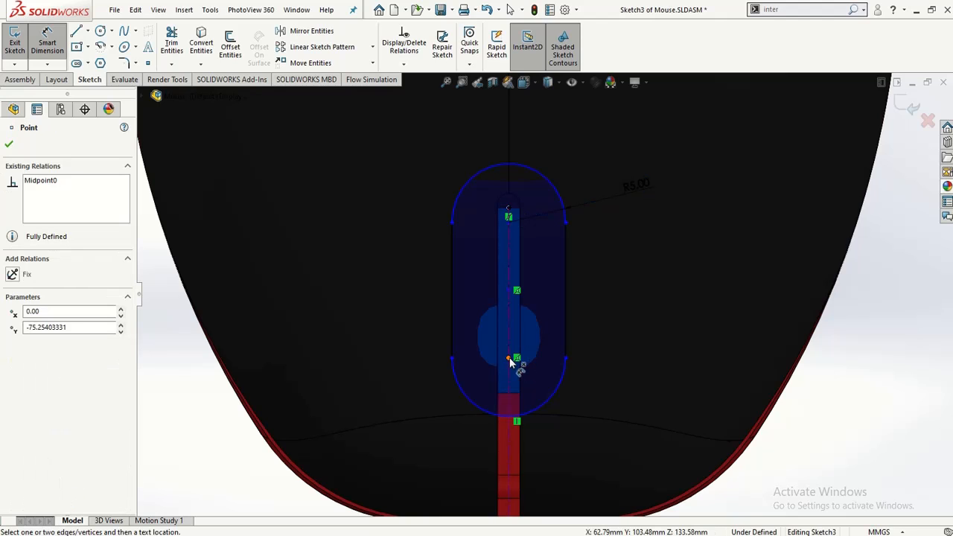
left_click(452, 265)
left_click(433, 285)
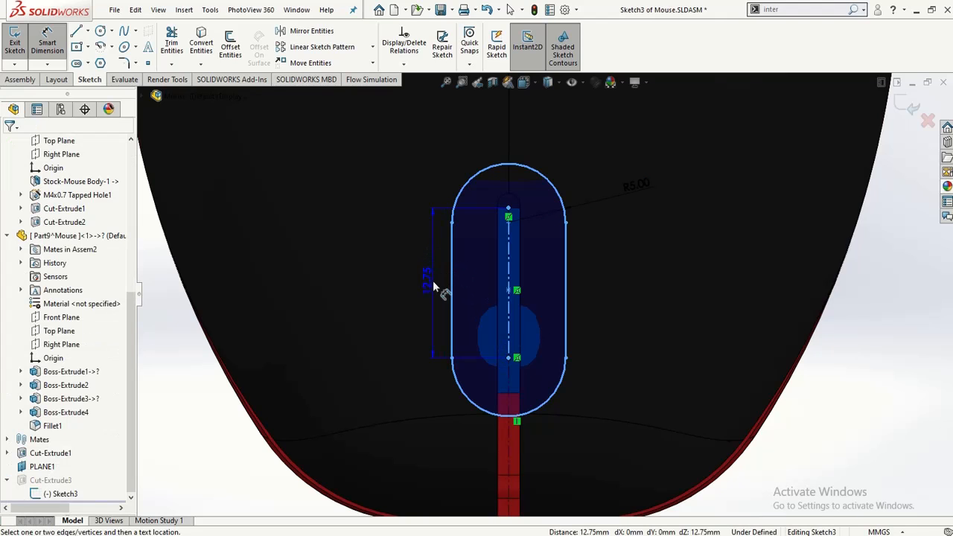
double_click(434, 280)
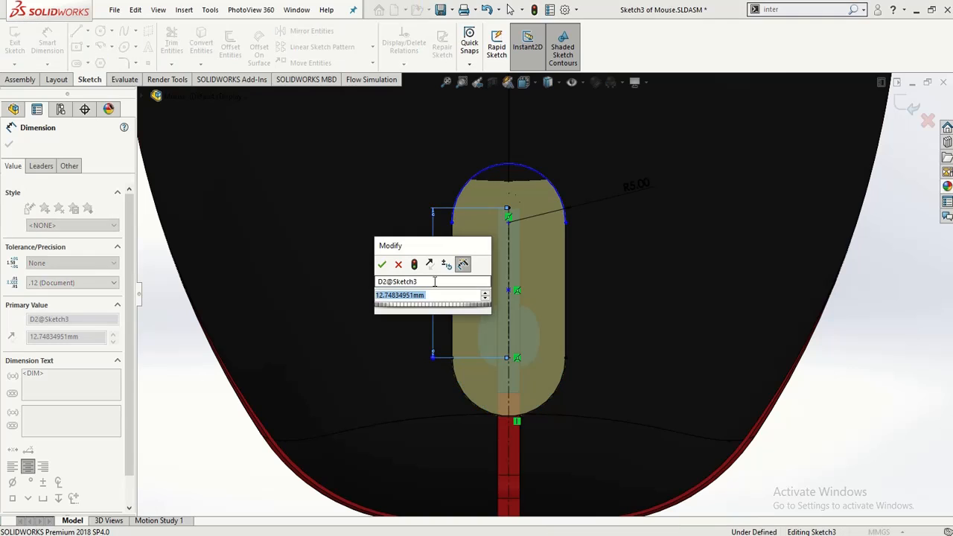
type("8")
key("Return")
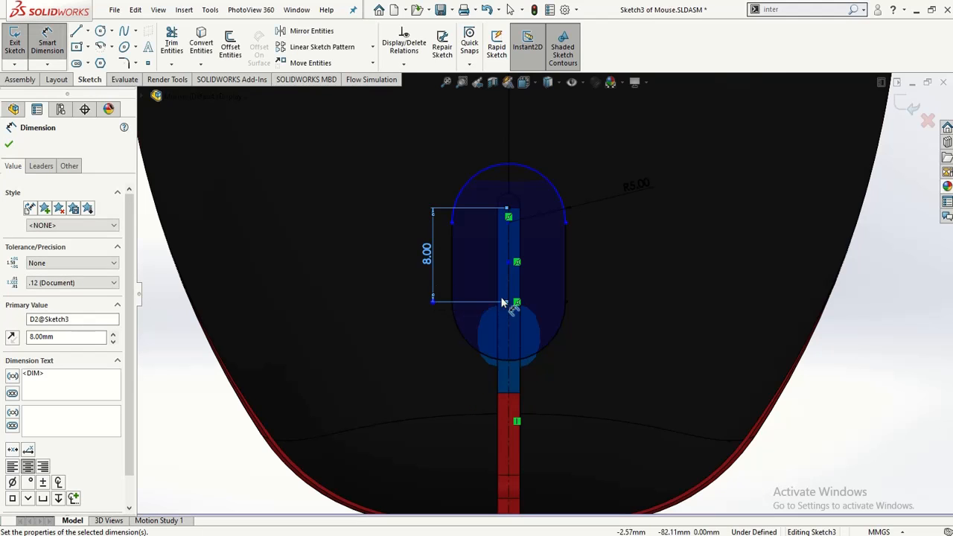
scroll(497, 371, "up", 1)
scroll(513, 301, "up", 2)
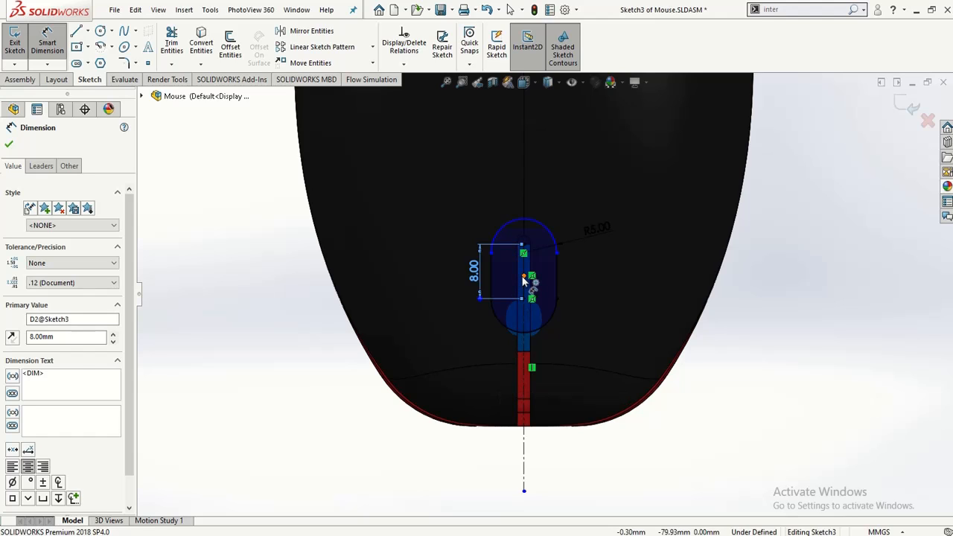
left_click(525, 292)
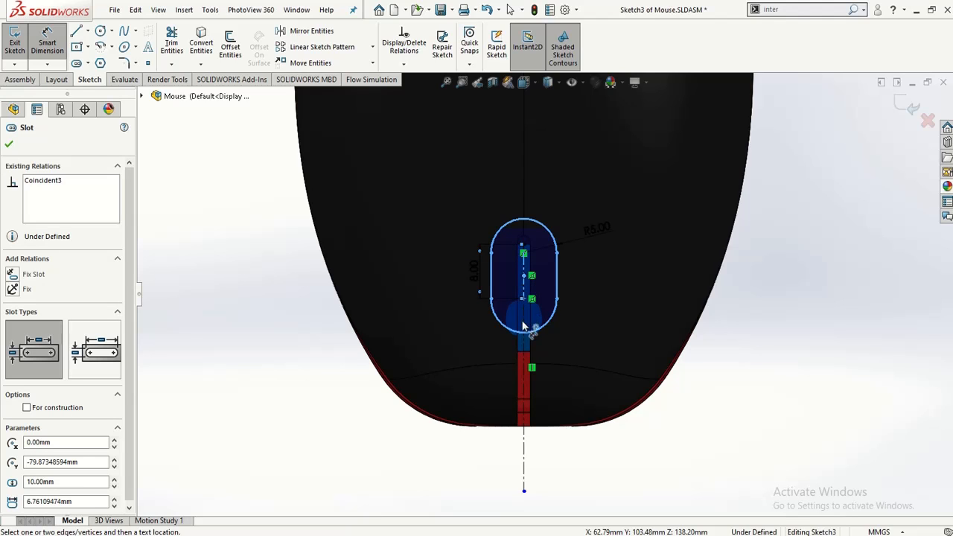
key("Escape")
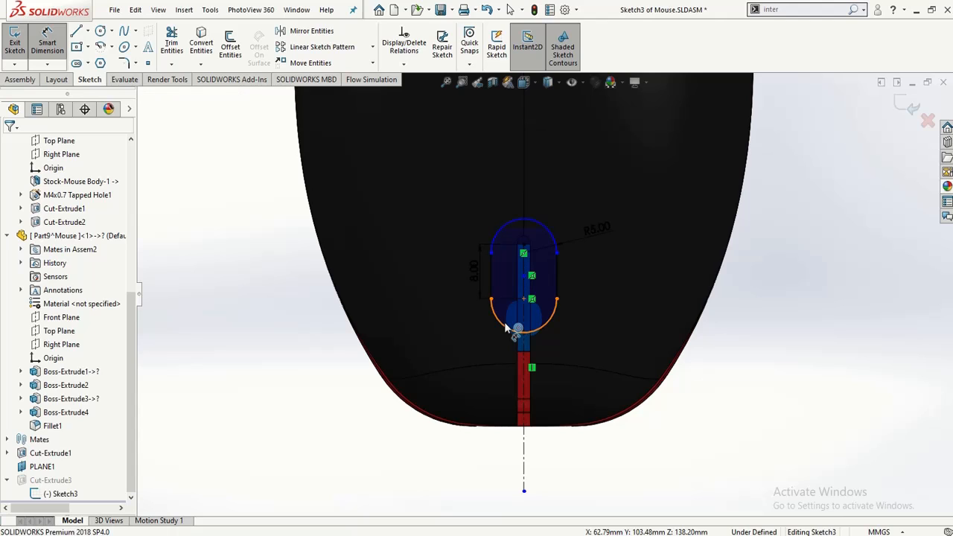
key("Escape")
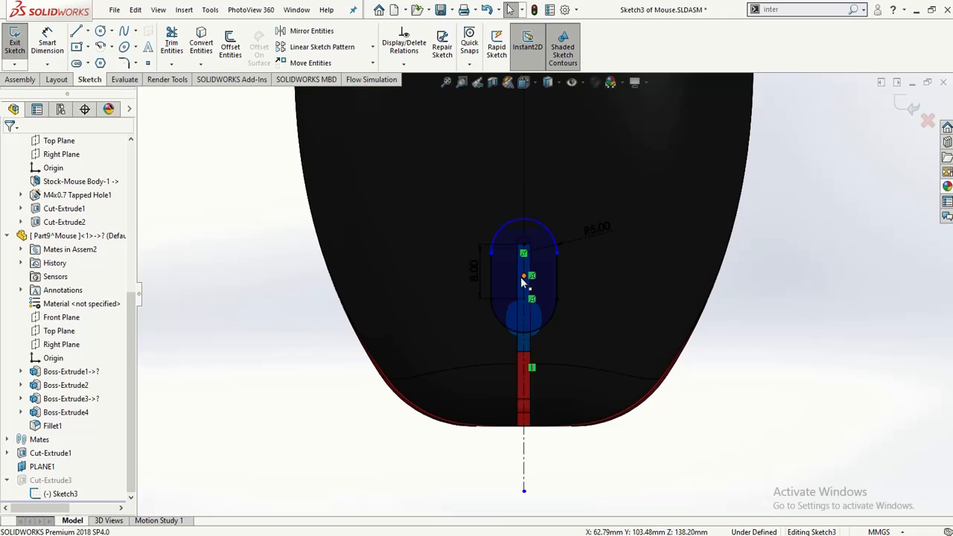
- Shift the slot's midpoint along the centerline toward the mouse's front, shortening it to about 0.84 mm between arc centers
mouse_move(526, 278)
left_mouse_down()
mouse_move(523, 304)
mouse_move(527, 273)
left_mouse_up()
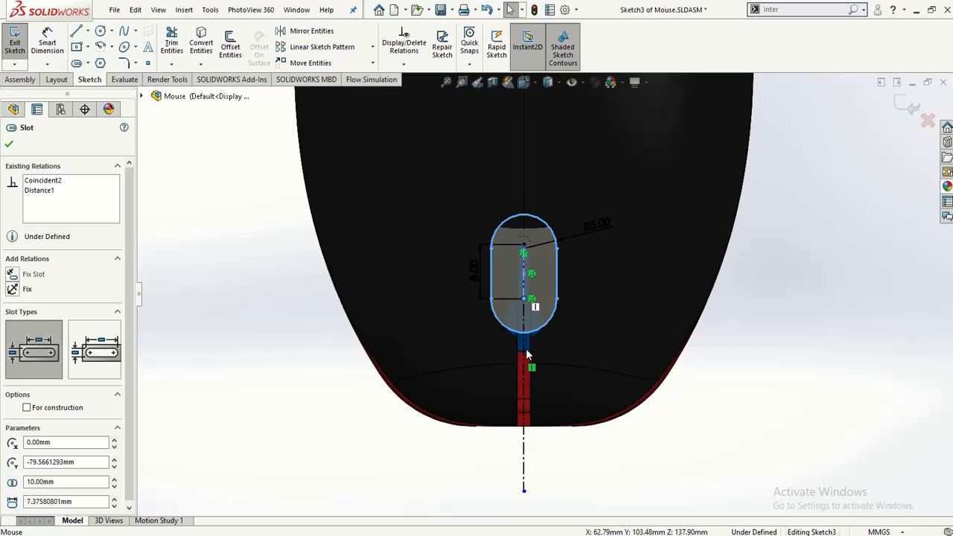
left_click(505, 283)
left_click_drag(524, 276, 524, 324)
left_click(526, 274)
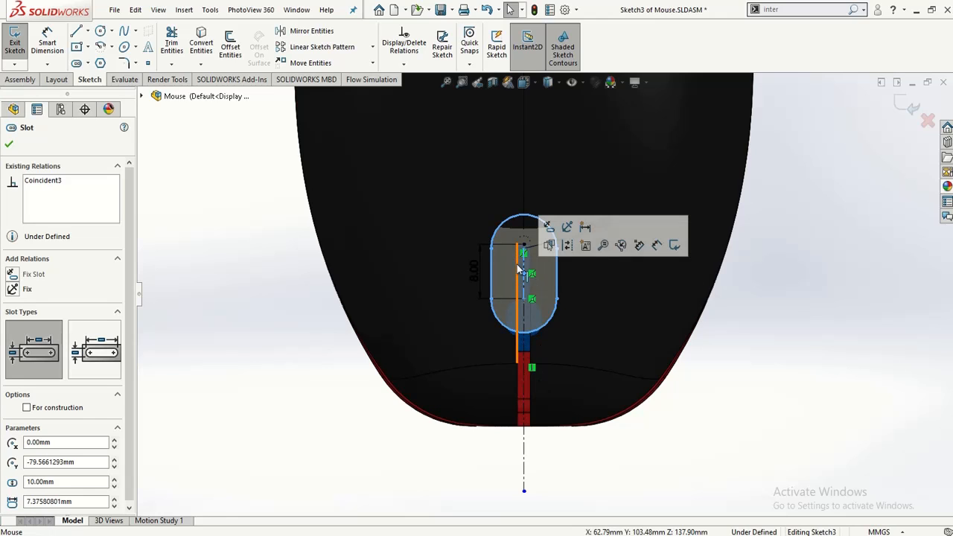
left_click_drag(524, 274, 490, 337)
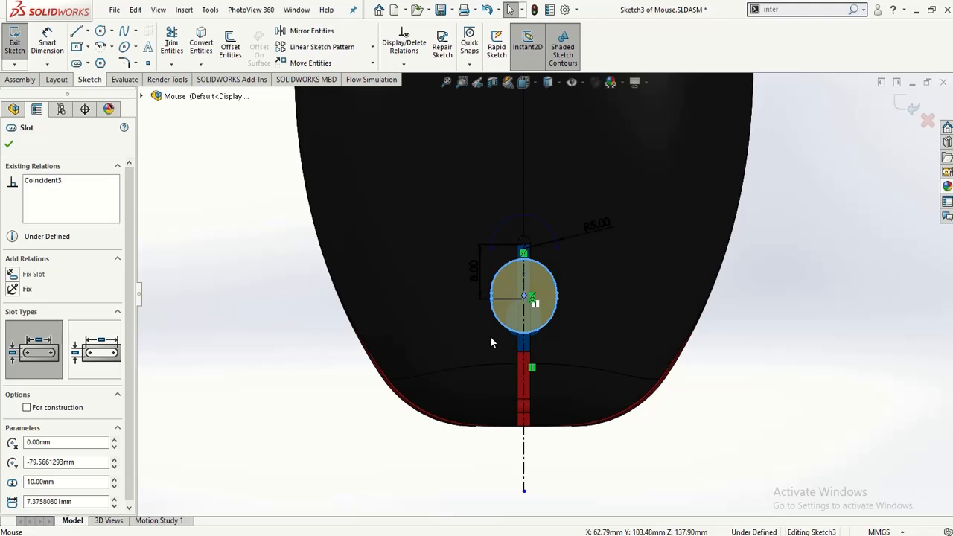
left_click(496, 321)
scroll(501, 318, "down", 2)
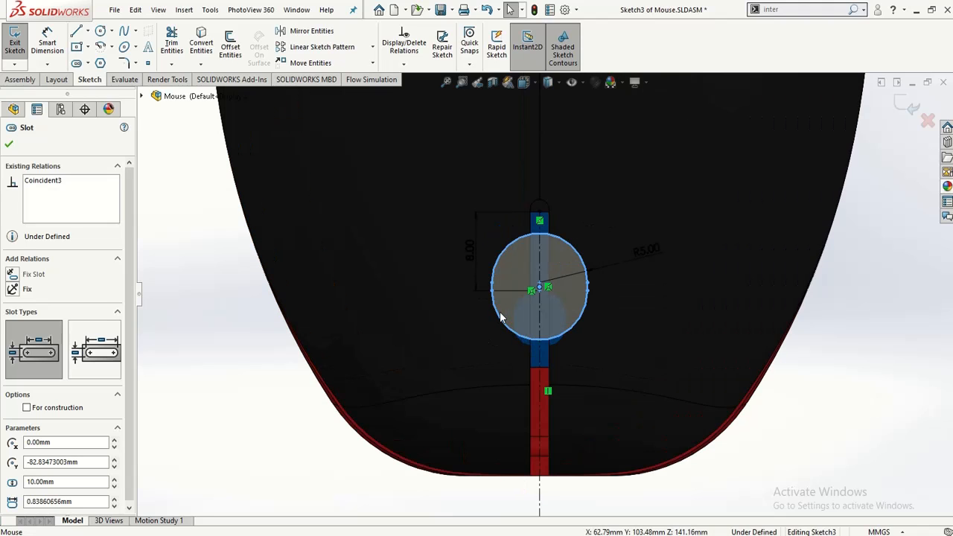
- Undo the slot's last change, and delete its 8 mm dimension to move the slot's centre down along the centerline
key("ctrl+z")
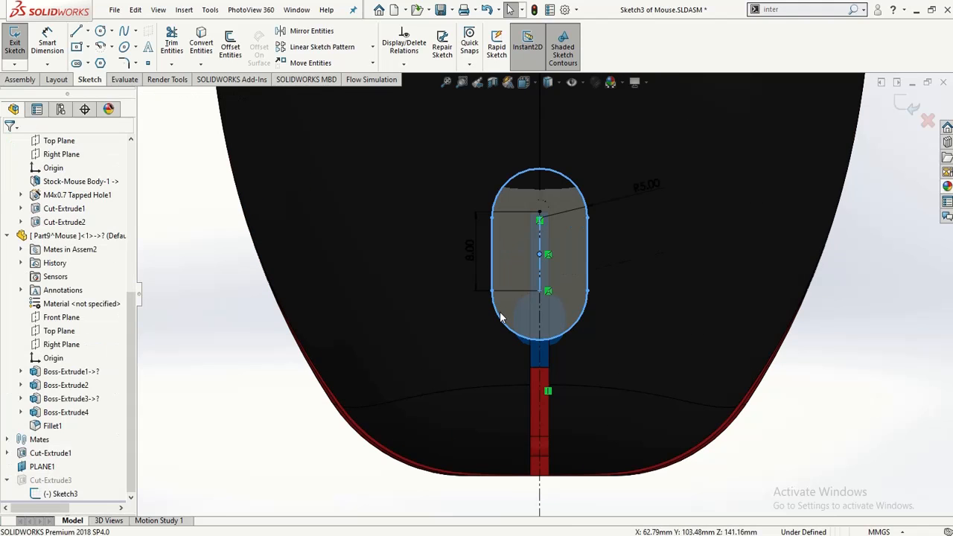
left_click(501, 315)
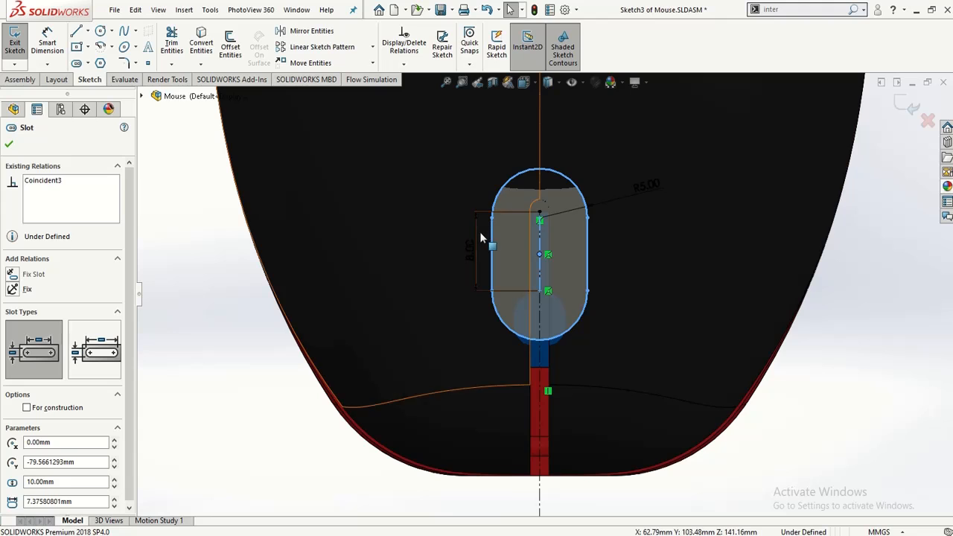
key("Escape")
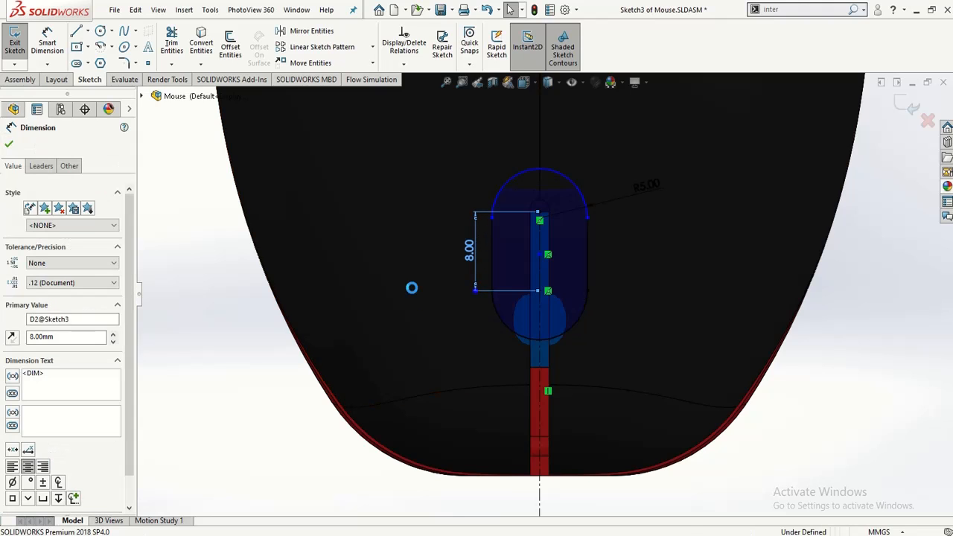
key("Delete")
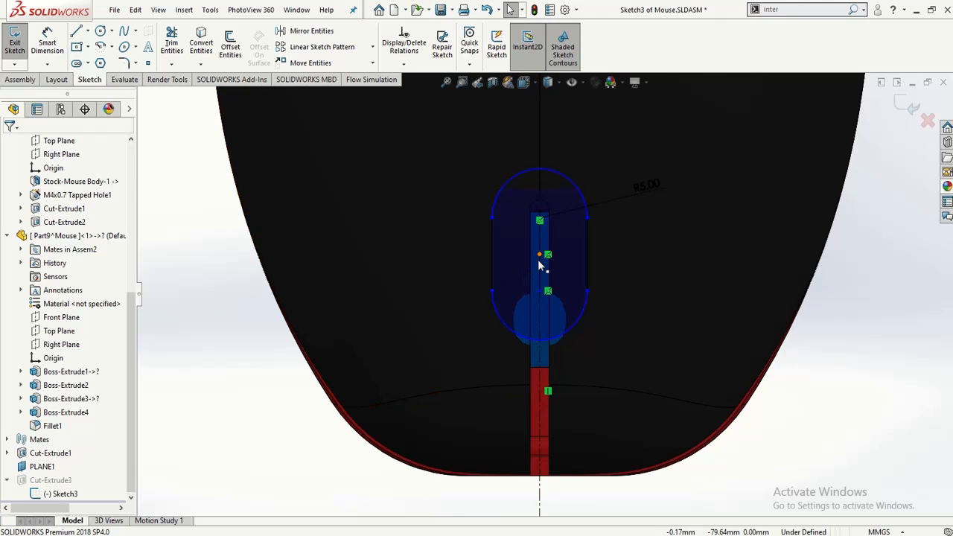
left_click_drag(539, 256, 538, 281)
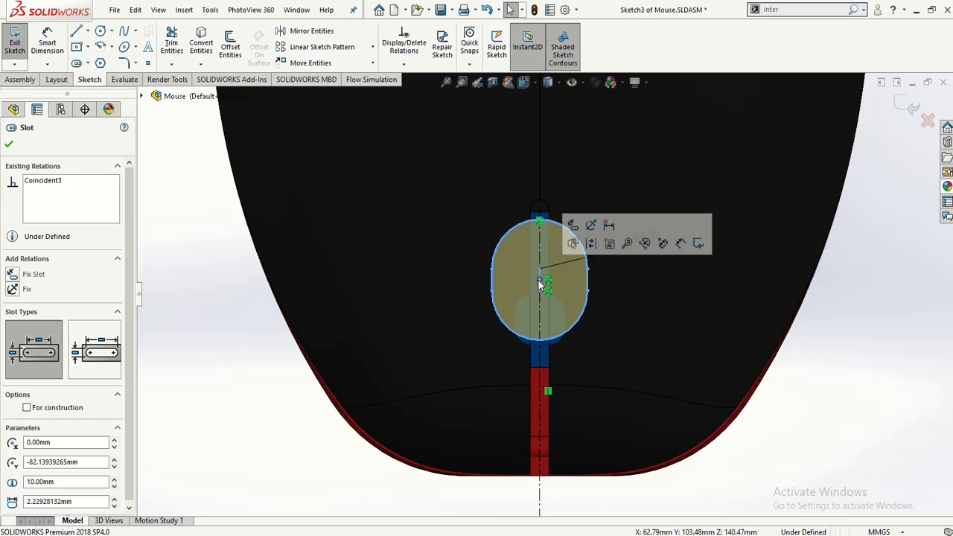
- Delete the slot from the sketch, along with the coincident relation at the upper end of the vertical centerline
left_click(520, 224)
key("Delete")
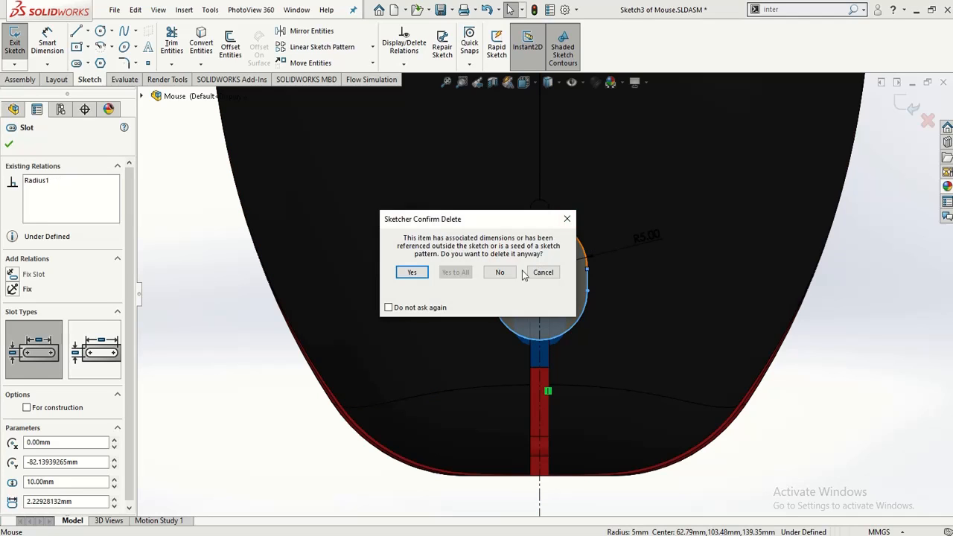
left_click(417, 273)
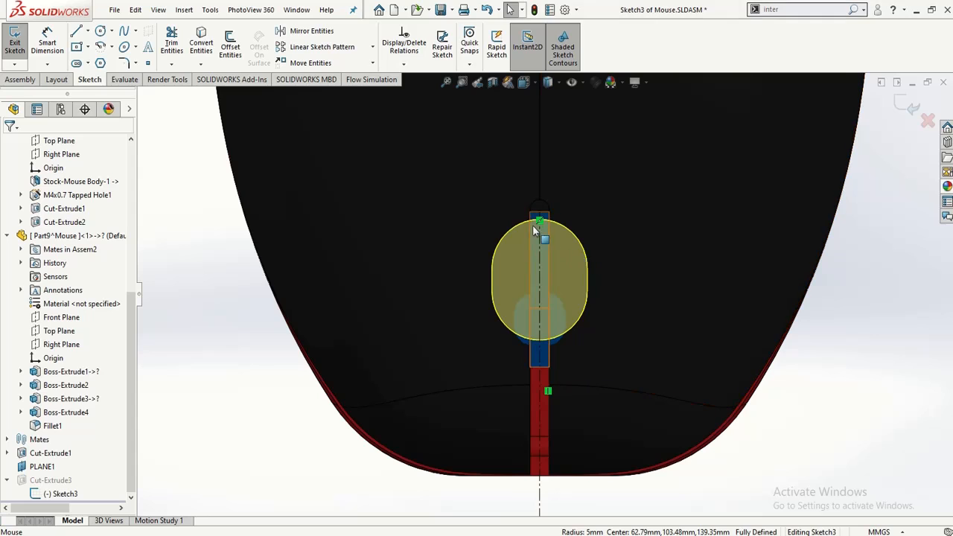
left_click(523, 223)
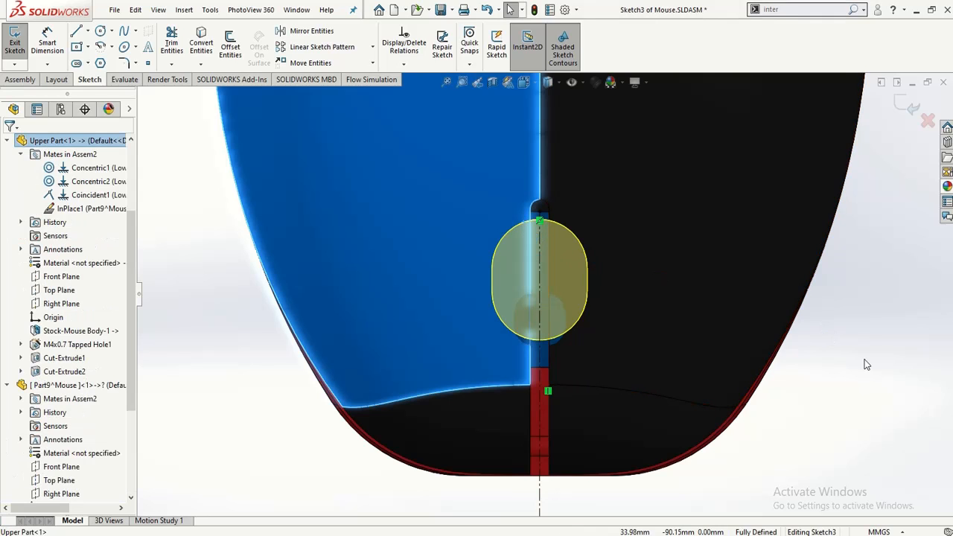
left_click(866, 362)
left_click(541, 221)
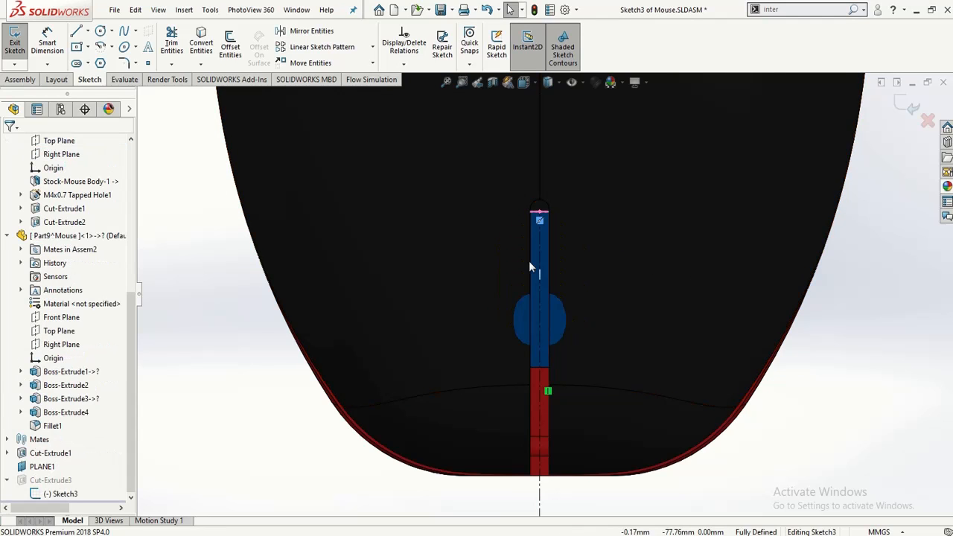
key("Delete")
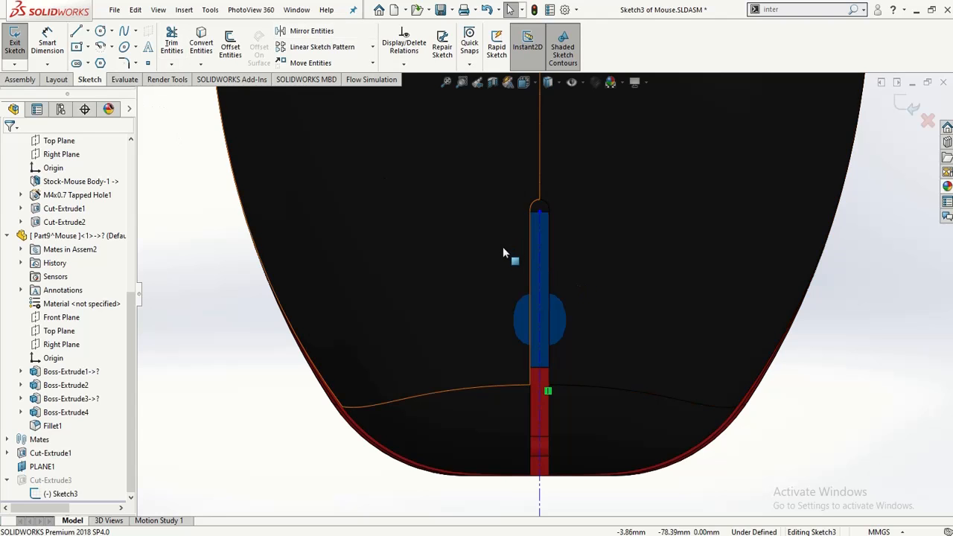
- Sketch a vertical centerpoint slot on the centerline, about 9.75 mm between arc centres and about 8.6 mm wide, facing the sketch plane
mouse_move(510, 258)
middle_mouse_down()
mouse_move(484, 143)
mouse_move(453, 144)
mouse_move(487, 147)
mouse_move(496, 300)
mouse_move(502, 293)
middle_mouse_up()
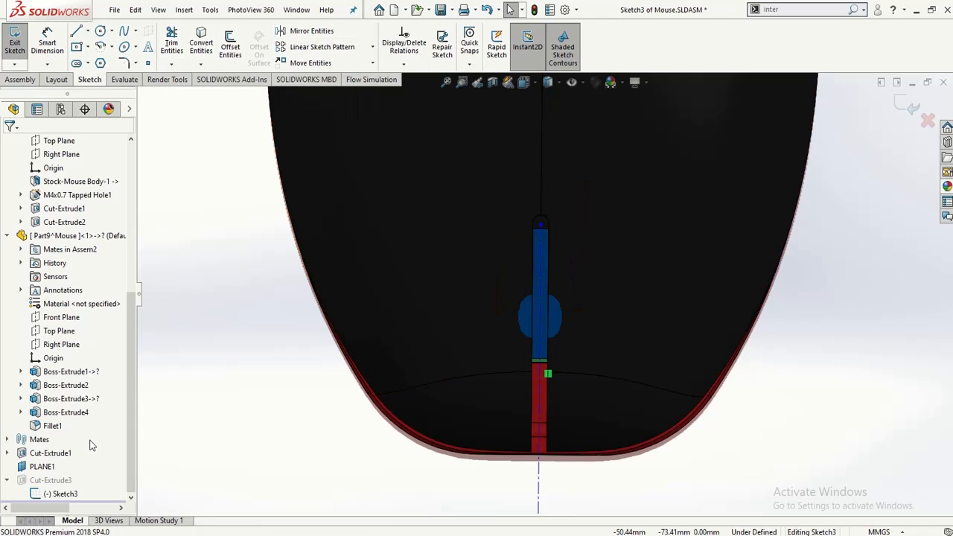
left_click(73, 495)
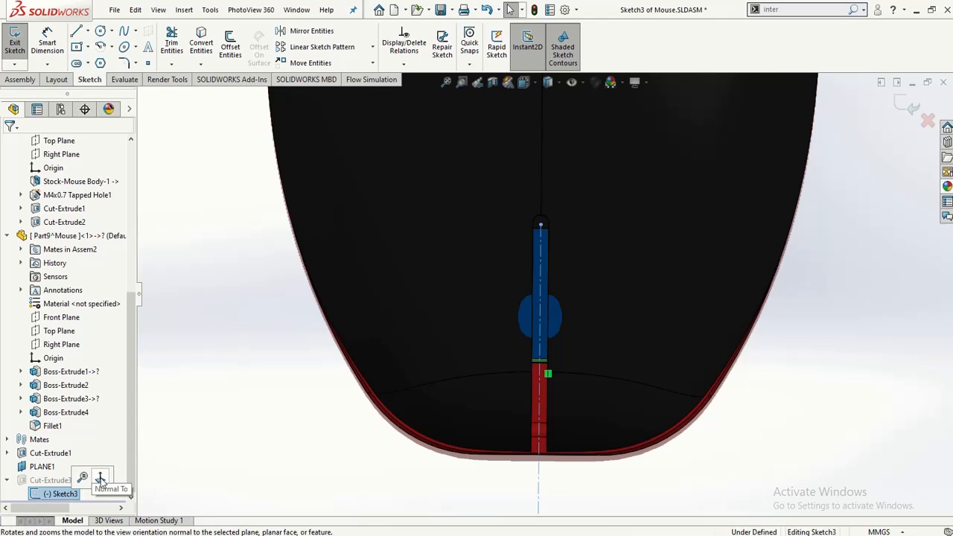
left_click(102, 480)
scroll(551, 402, "down", 5)
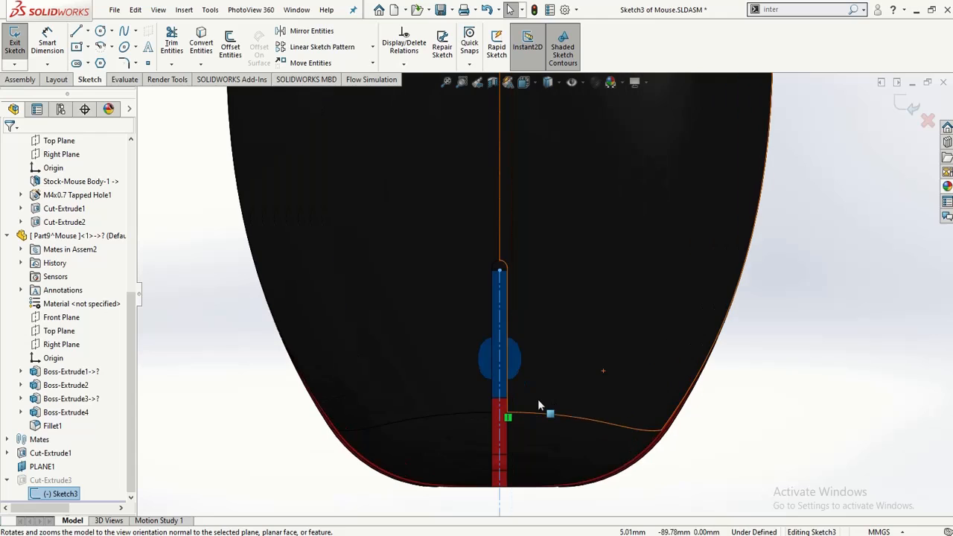
left_click(77, 63)
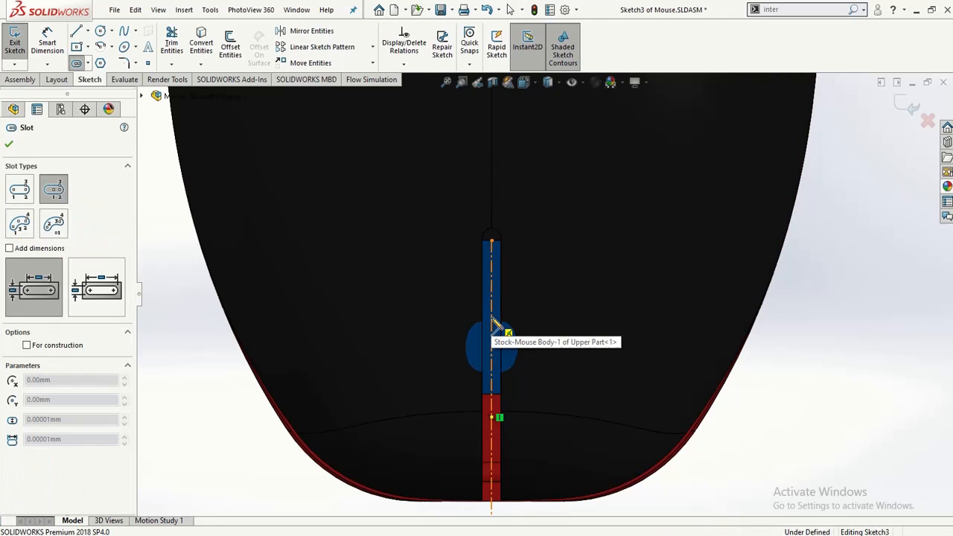
left_click(492, 325)
left_click(493, 387)
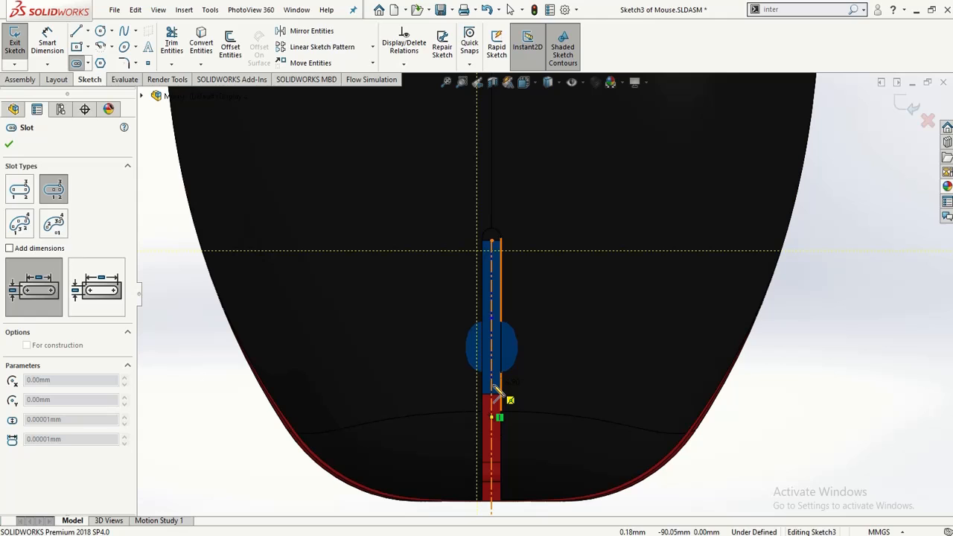
left_click(492, 266)
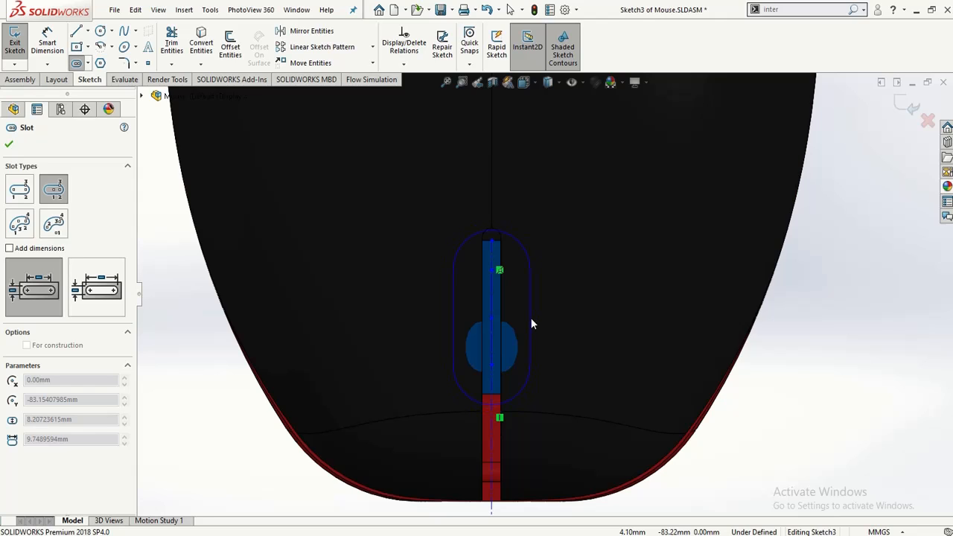
left_click(533, 320)
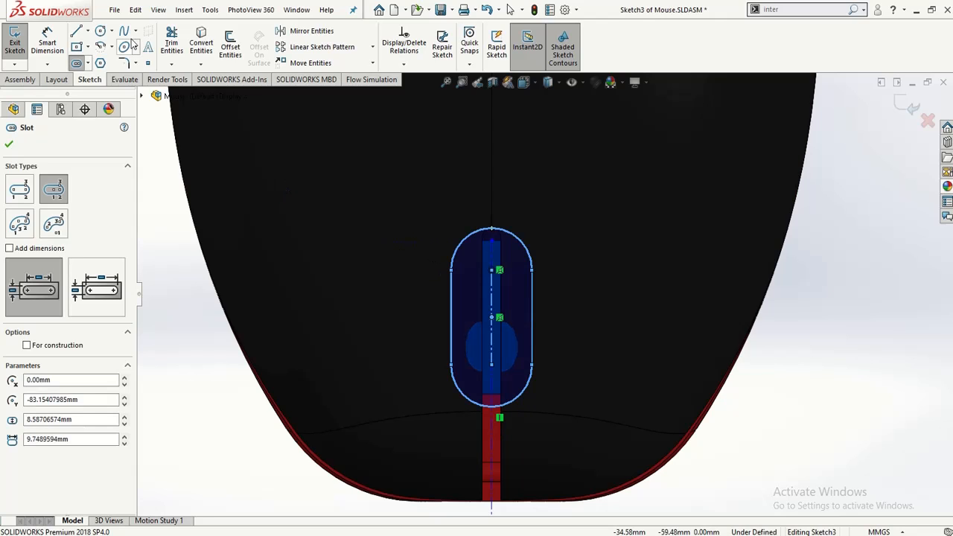
- Dimension the slot's upper end arc with a radius of 5 mm
left_click(63, 43)
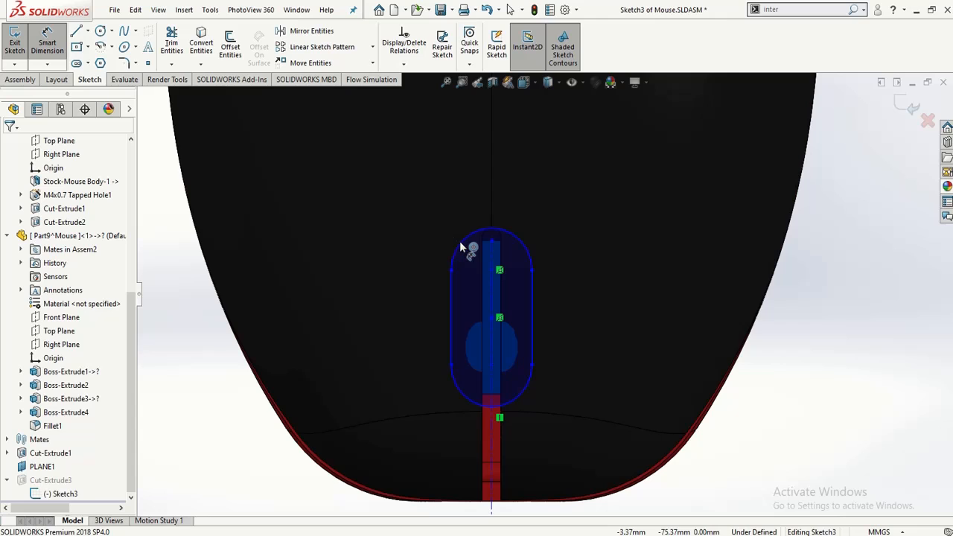
left_click(415, 222)
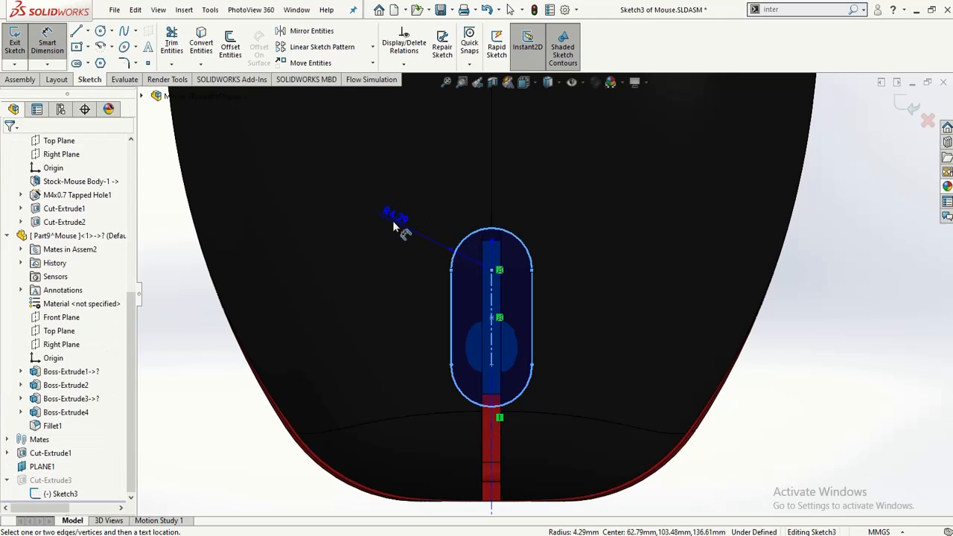
left_click(381, 298)
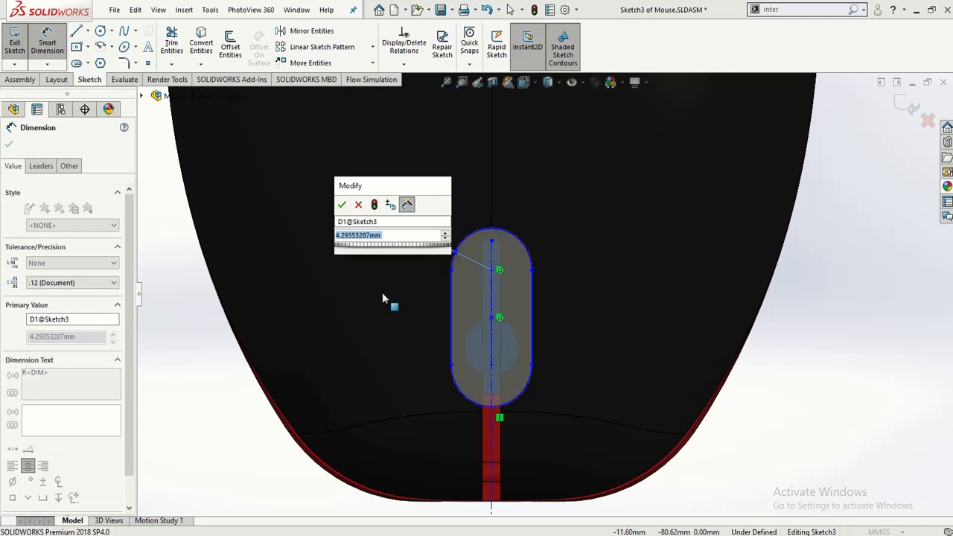
type("5")
key("Return")
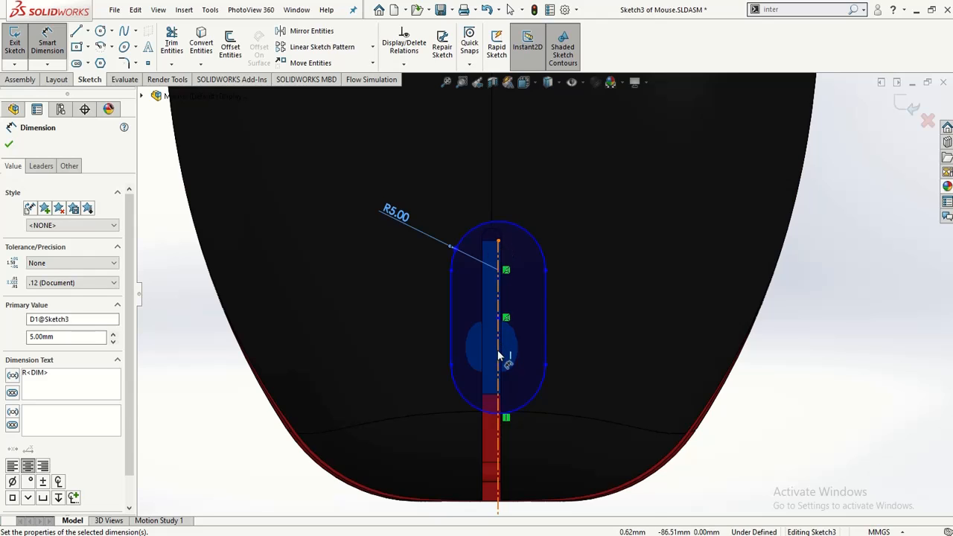
- Delete the old vertical centerline that has shifted off the middle of the narrow strip, keeping the slot
scroll(497, 351, "down", 2)
scroll(497, 351, "up", 3)
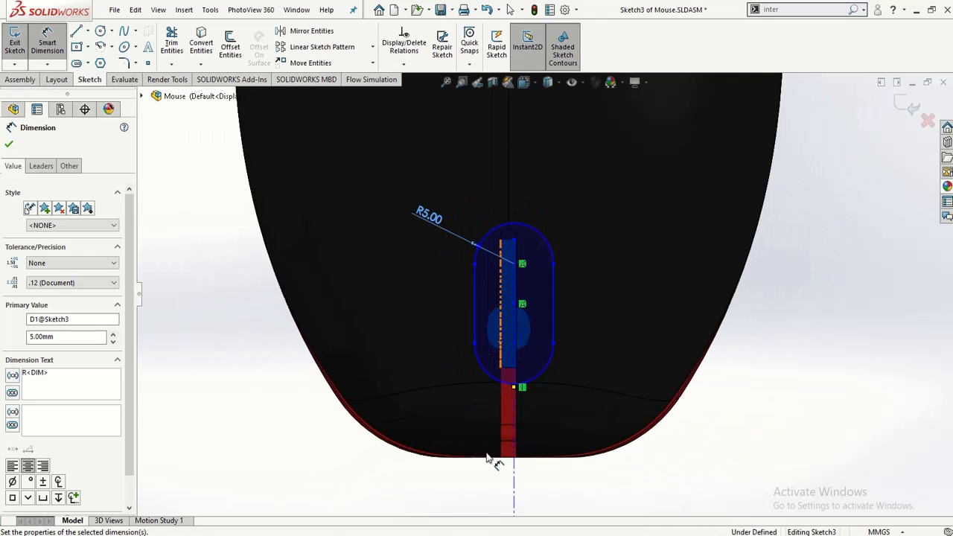
key("Escape")
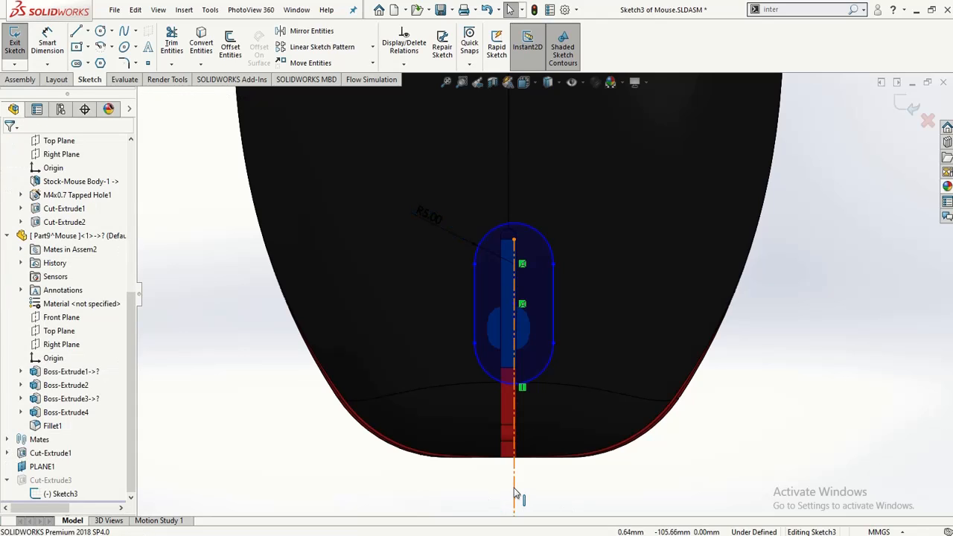
key("Escape")
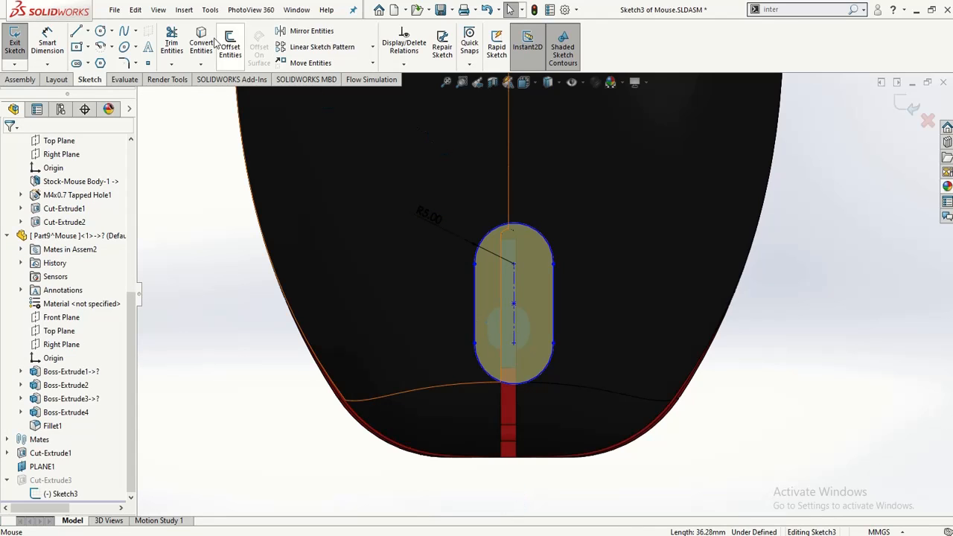
- Draw a vertical centerline from the midpoint of the narrow strip's upper edge to just below the mouse body's lower edge
left_click(88, 32)
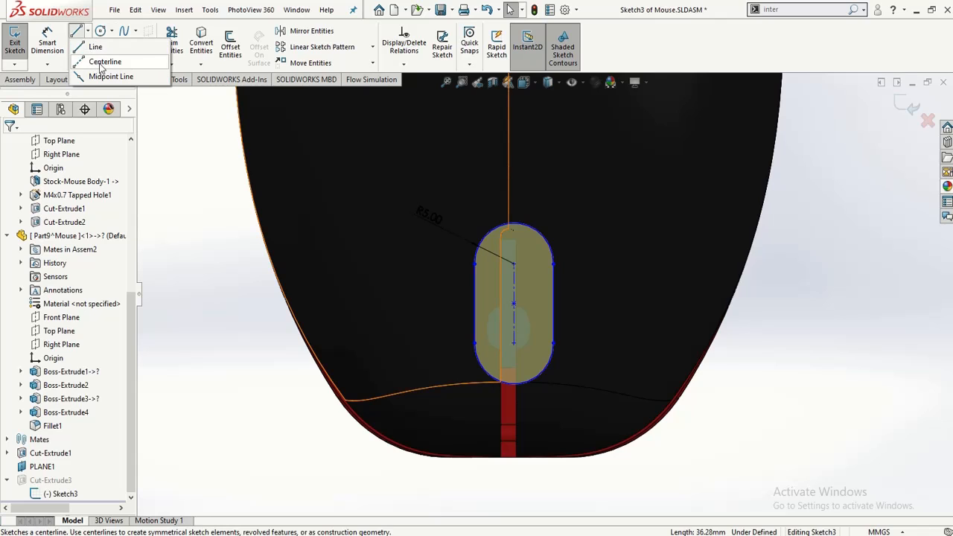
left_click(103, 61)
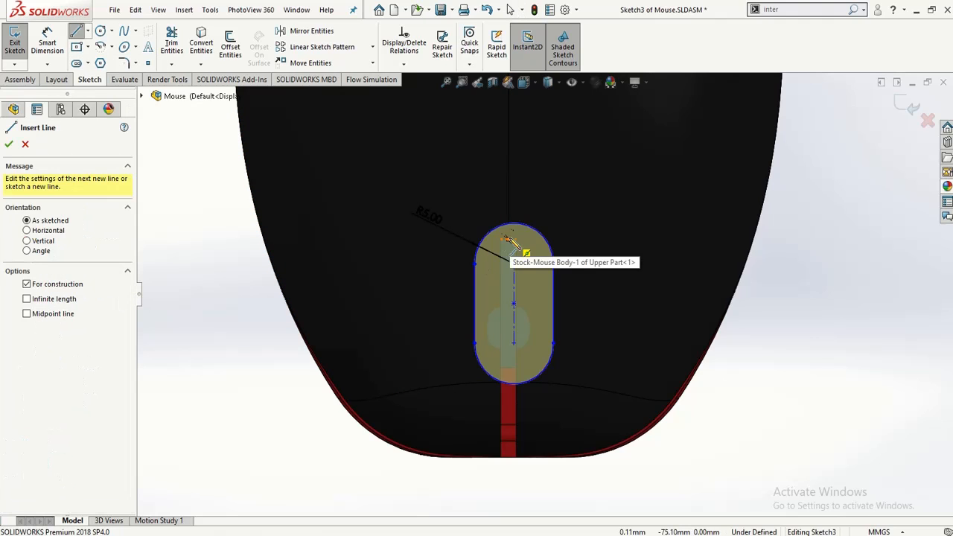
left_click(507, 239)
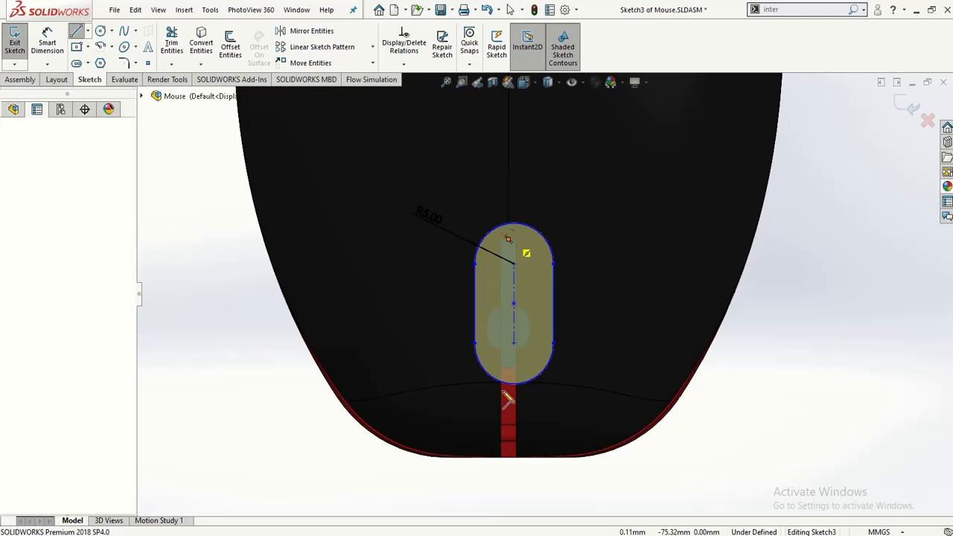
left_click(509, 488)
key("Escape")
key("Escape")
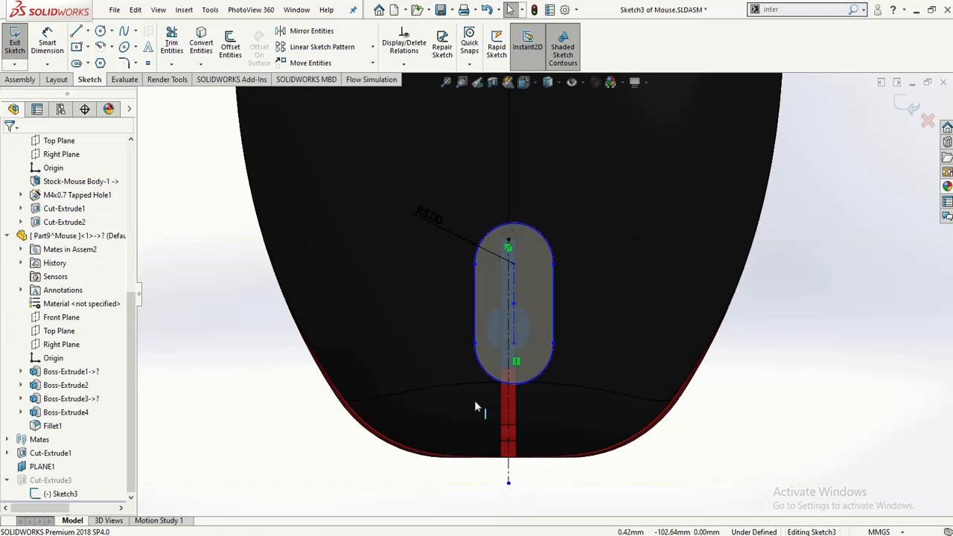
- Make the slot's centre point coincident with the new vertical centerline
left_click(508, 306)
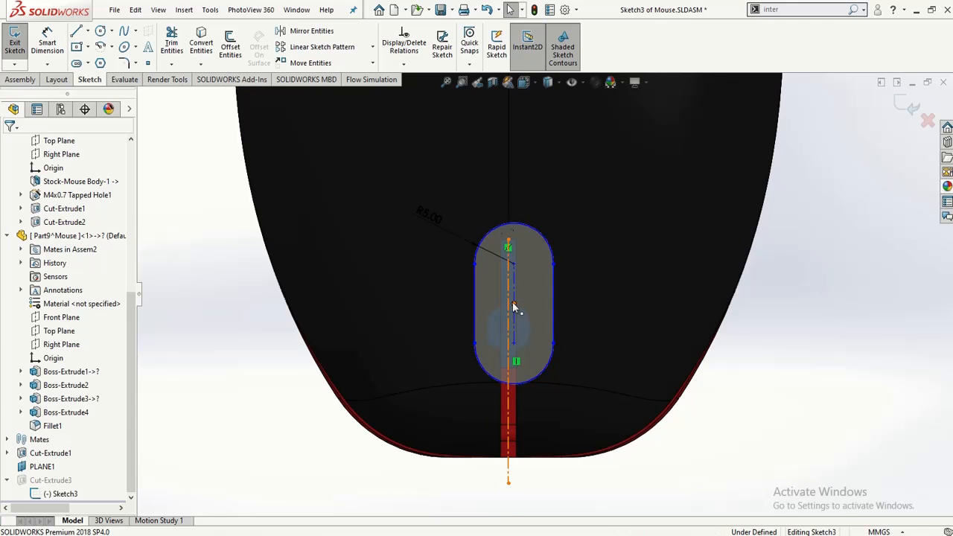
left_click(512, 303)
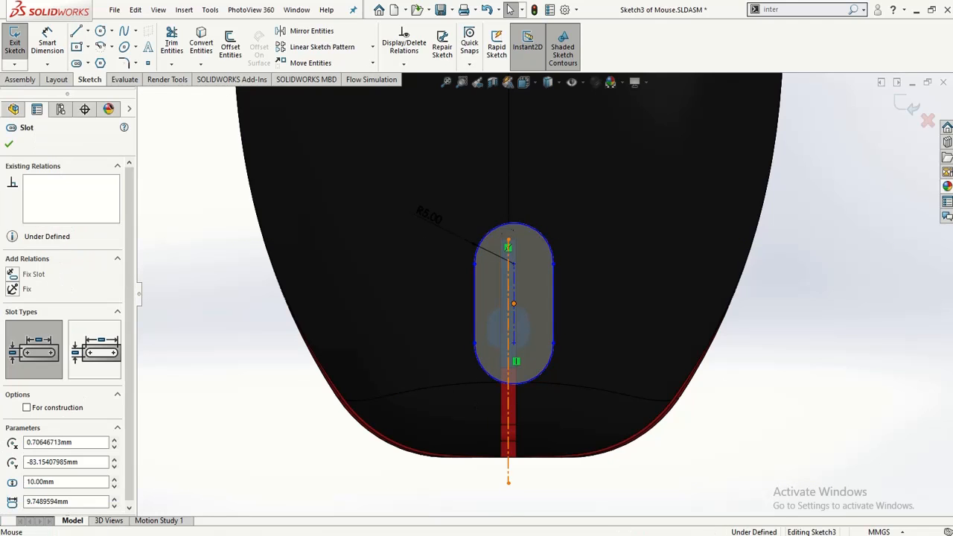
left_click(509, 341)
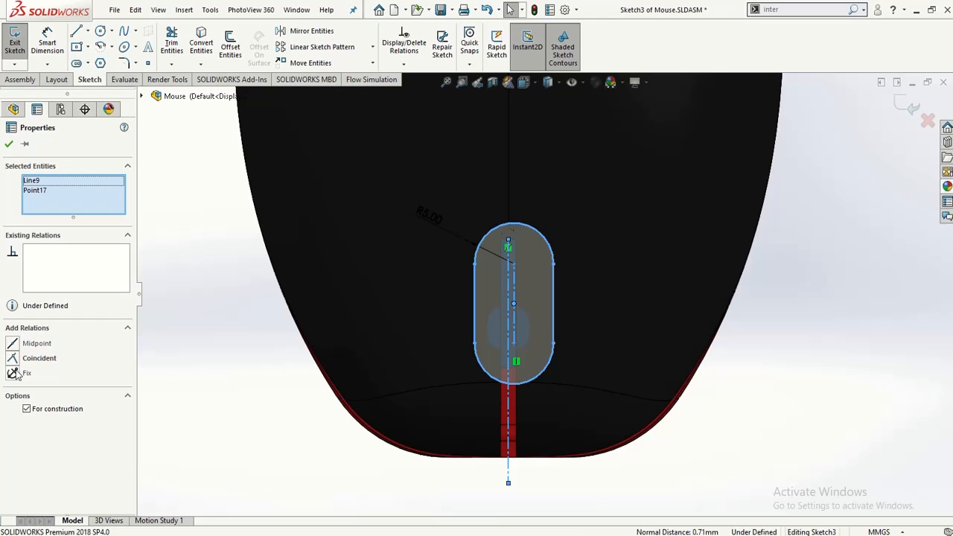
left_click(15, 359)
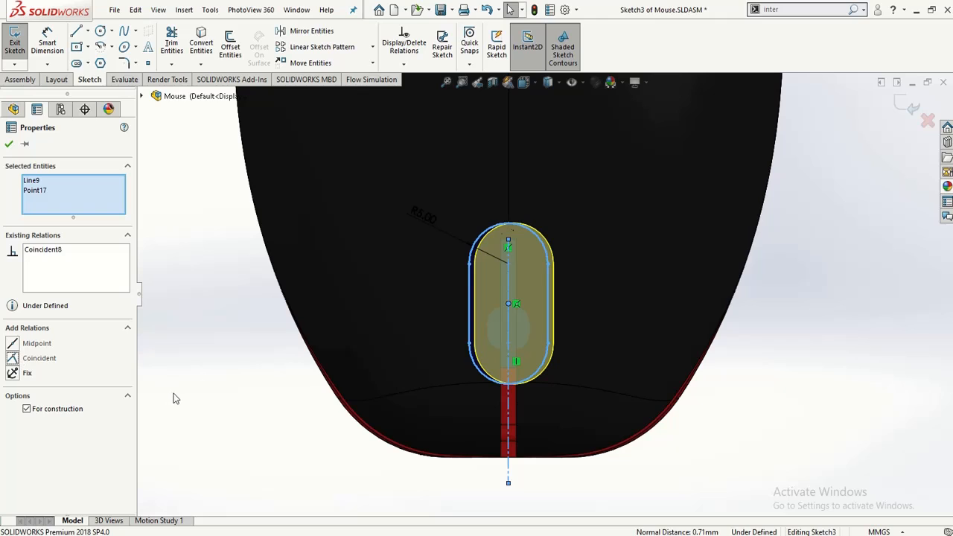
left_click(194, 445)
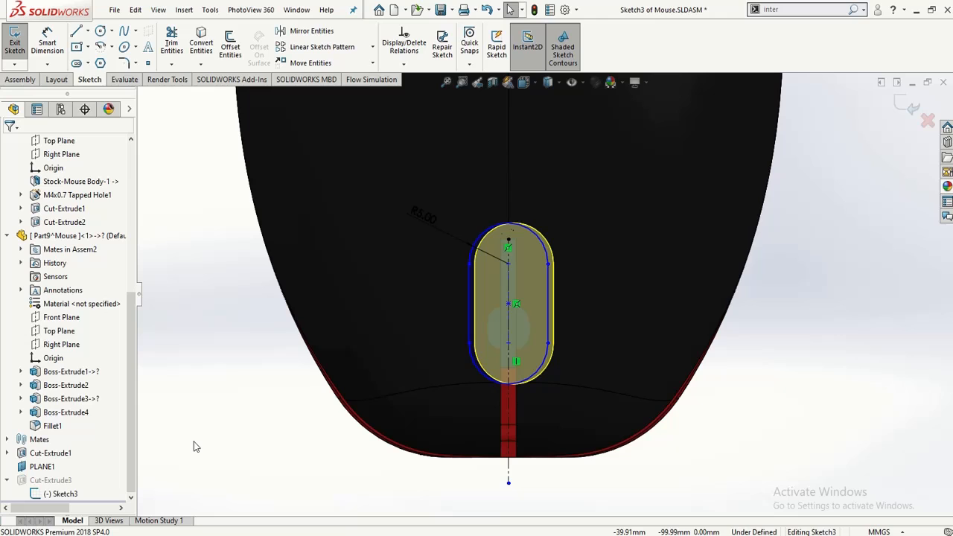
- Finish the sketch to rebuild Cut-Extrude3 with the new slot profile, and inspect the opening at an angle
left_click(15, 43)
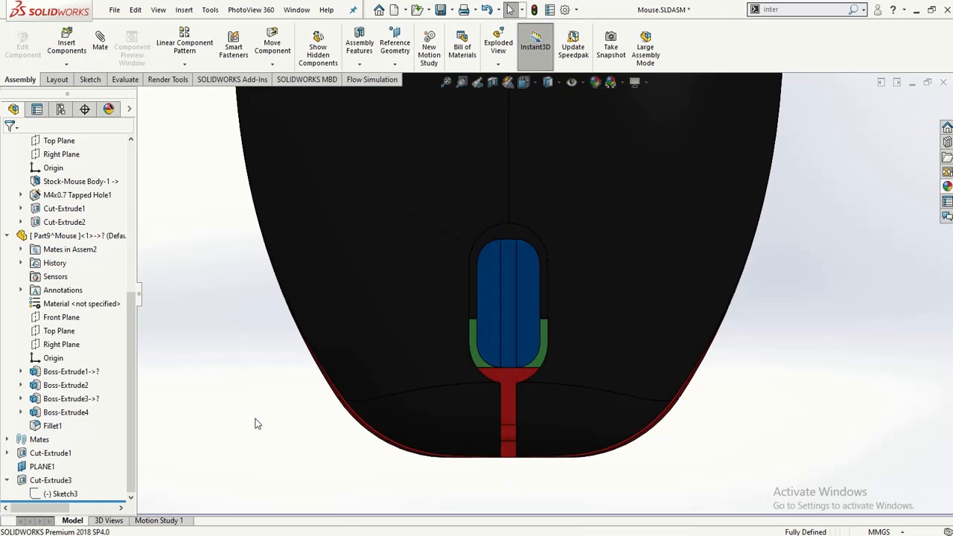
middle_click_drag(295, 437, 341, 436)
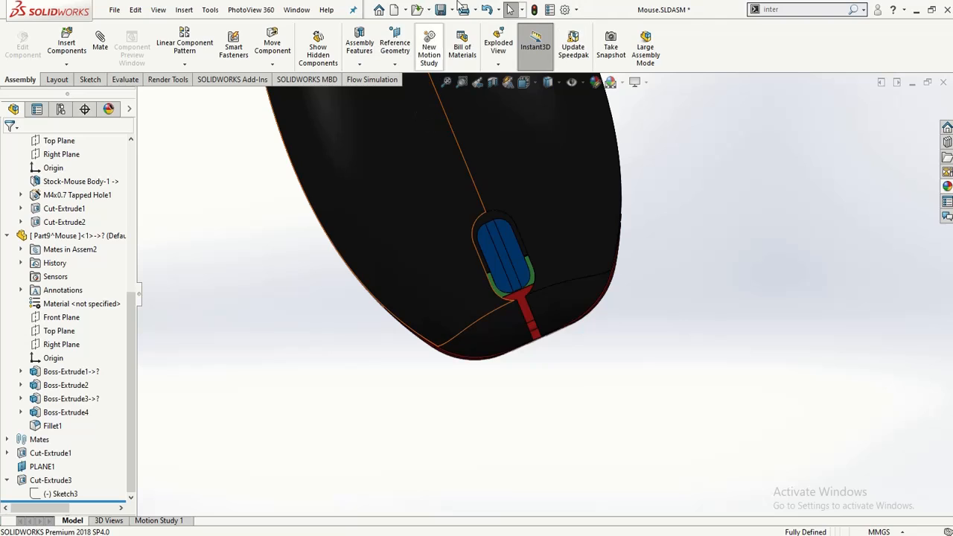
- Edit Part9 in the context of the assembly to examine the wheel's Sketch4, and return to the assembly
mouse_move(459, 5)
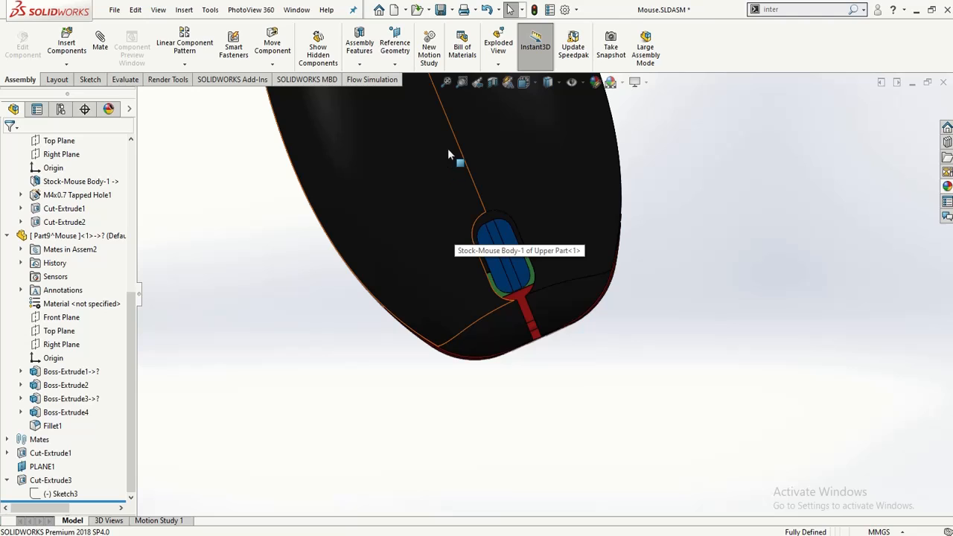
mouse_move(417, 8)
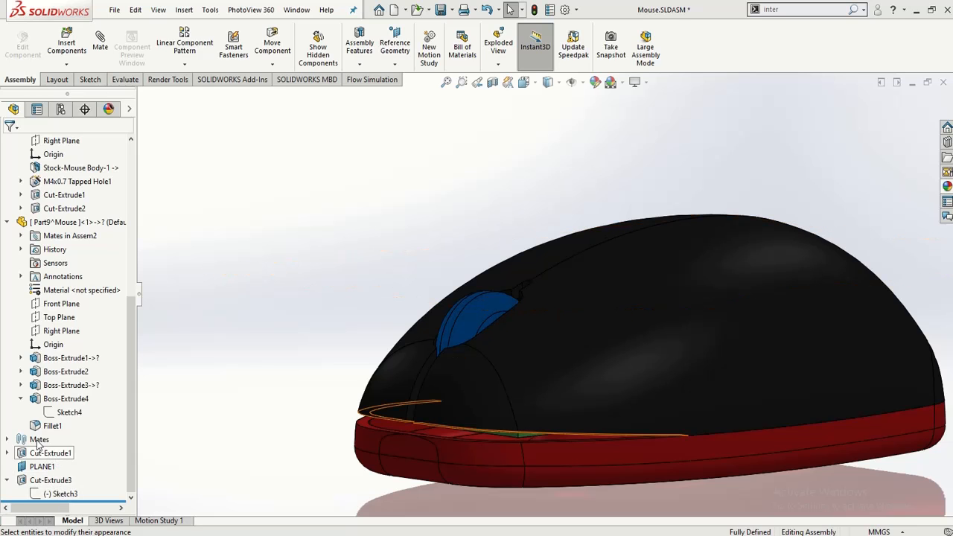
middle_click_drag(385, 448, 364, 428)
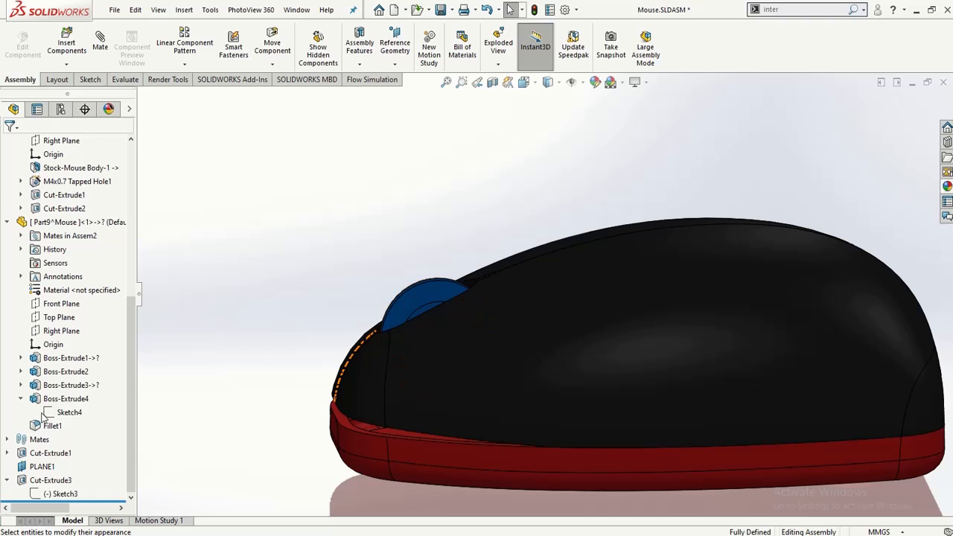
left_click(42, 225)
left_click(25, 54)
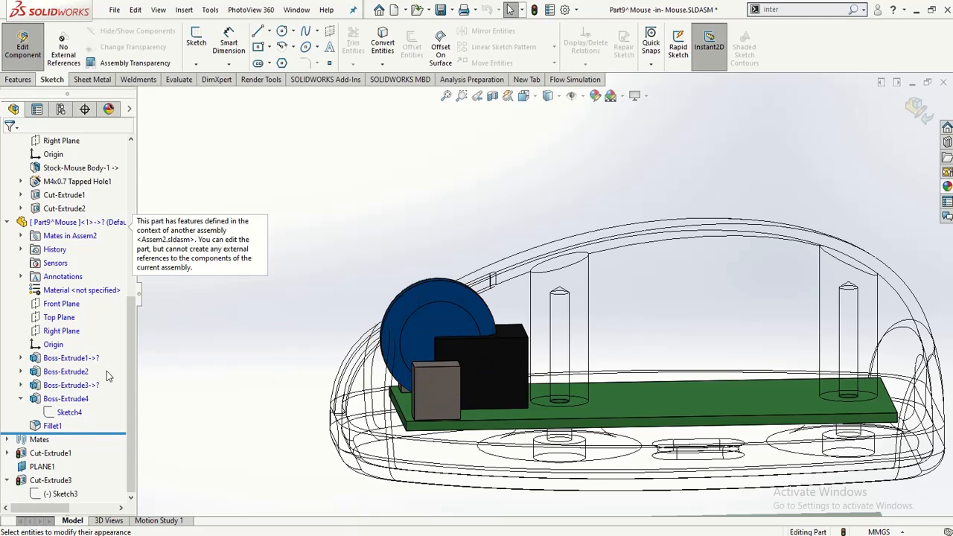
left_click(46, 414)
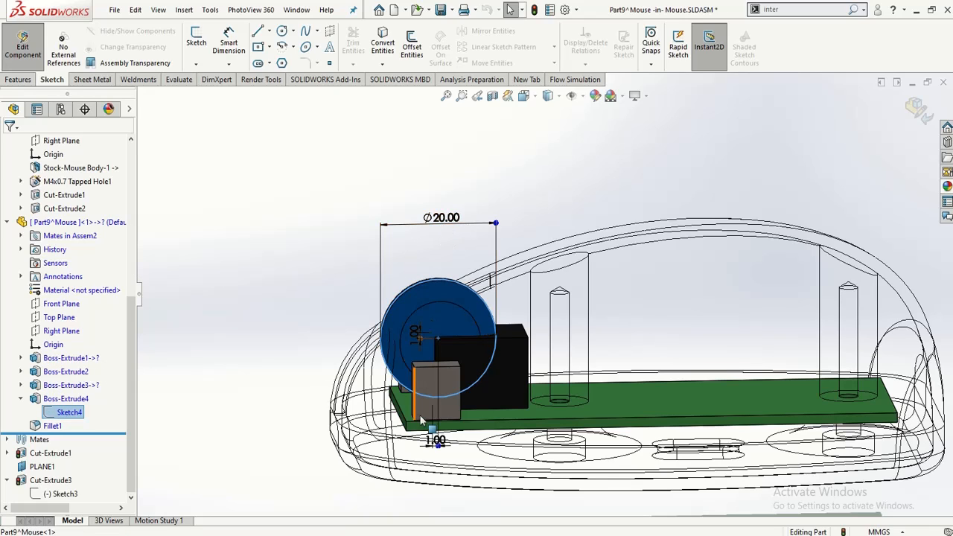
left_click(312, 240)
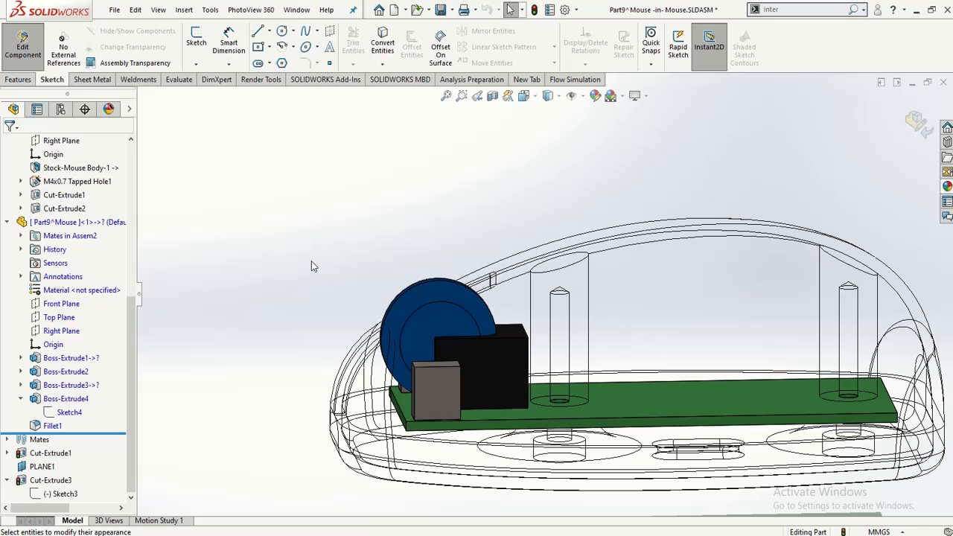
mouse_move(311, 261)
middle_mouse_down()
mouse_move(313, 347)
mouse_move(300, 350)
mouse_move(328, 313)
middle_mouse_up()
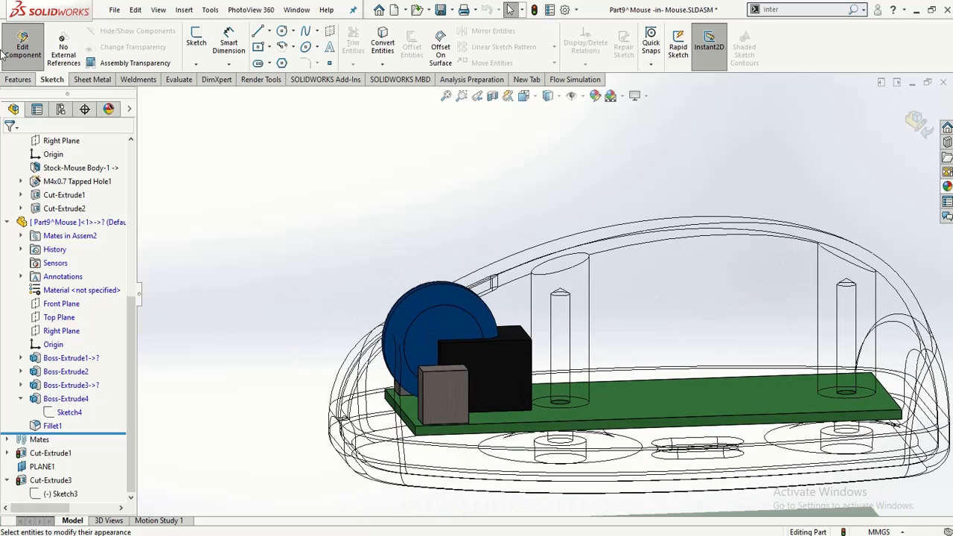
left_click(21, 46)
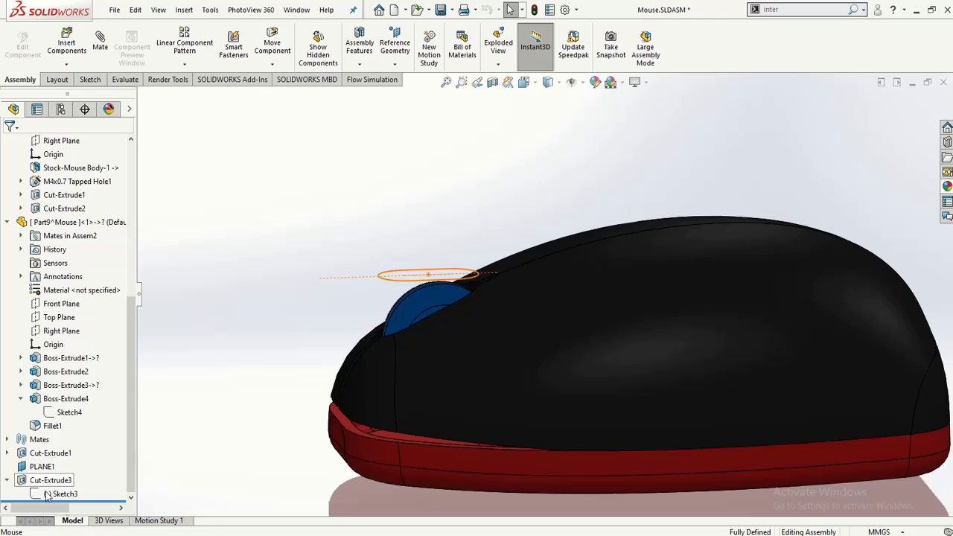
- Reopen Sketch3 of Cut-Extrude3, examine the slot profile over the wheel from above, and exit the sketch
left_click(46, 494)
right_click(48, 494)
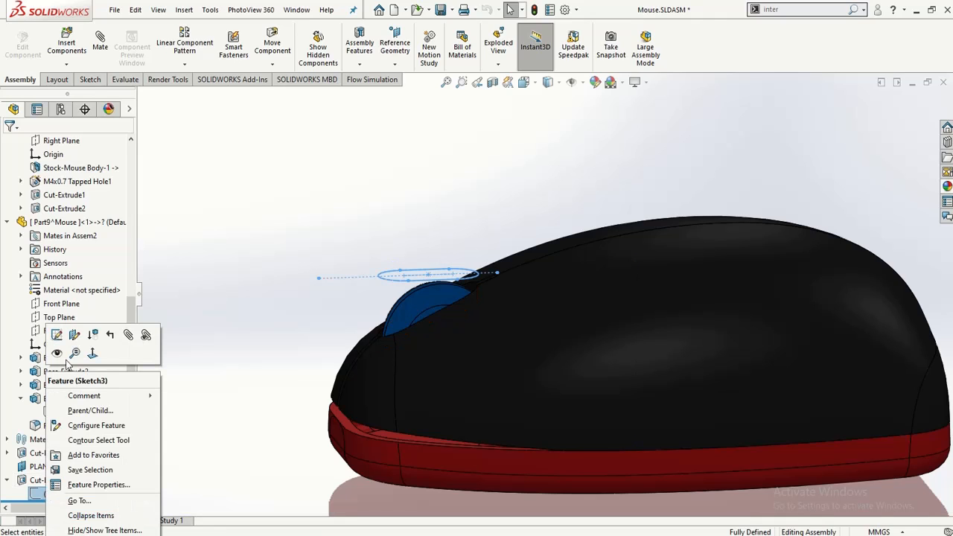
left_click(57, 334)
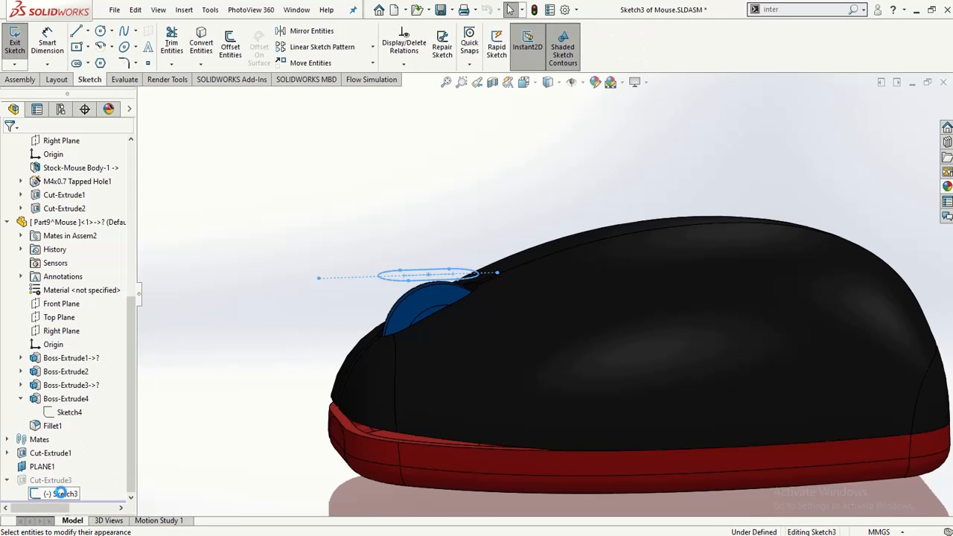
mouse_move(315, 298)
middle_mouse_down()
mouse_move(291, 506)
mouse_move(374, 485)
mouse_move(423, 303)
mouse_move(477, 364)
mouse_move(602, 449)
middle_mouse_up()
scroll(422, 301, "up", 4)
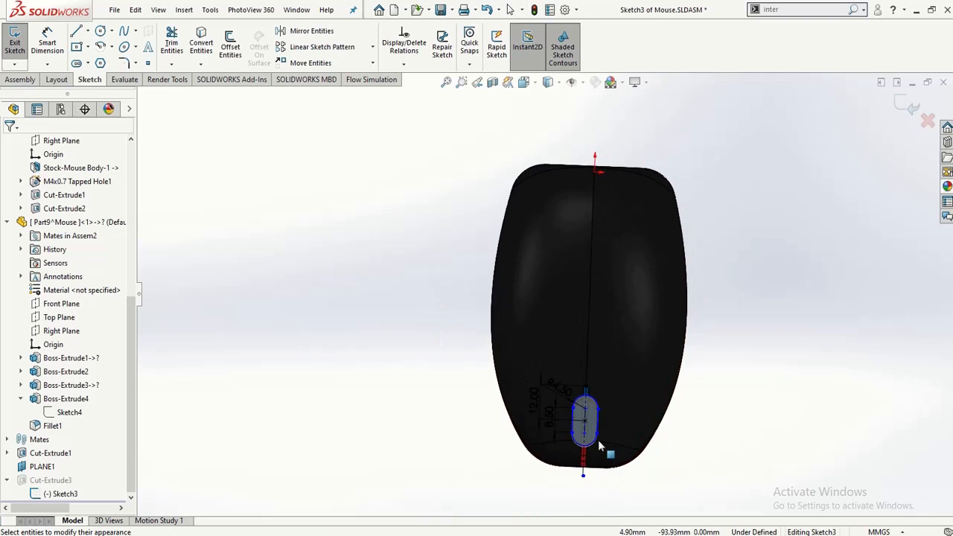
scroll(607, 446, "down", 5)
scroll(512, 332, "down", 2)
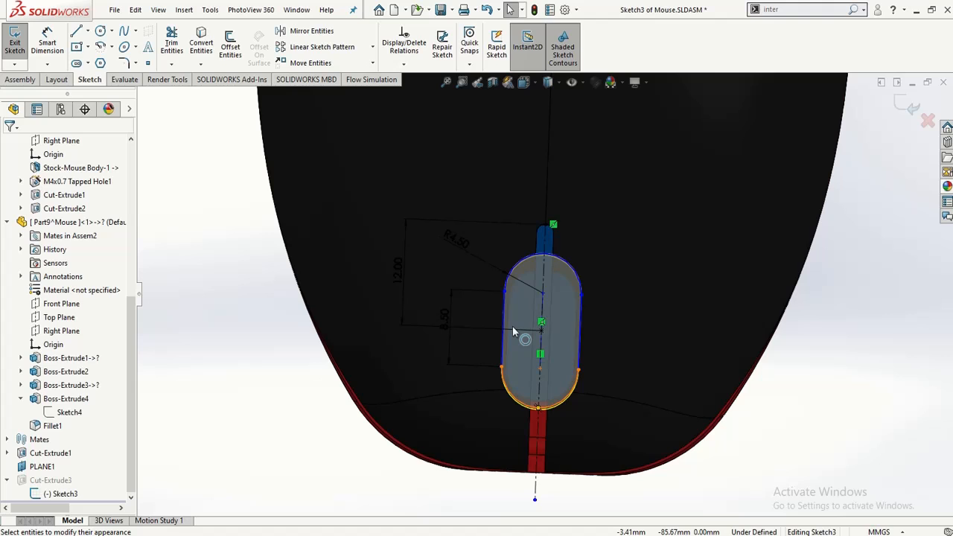
left_click(14, 41)
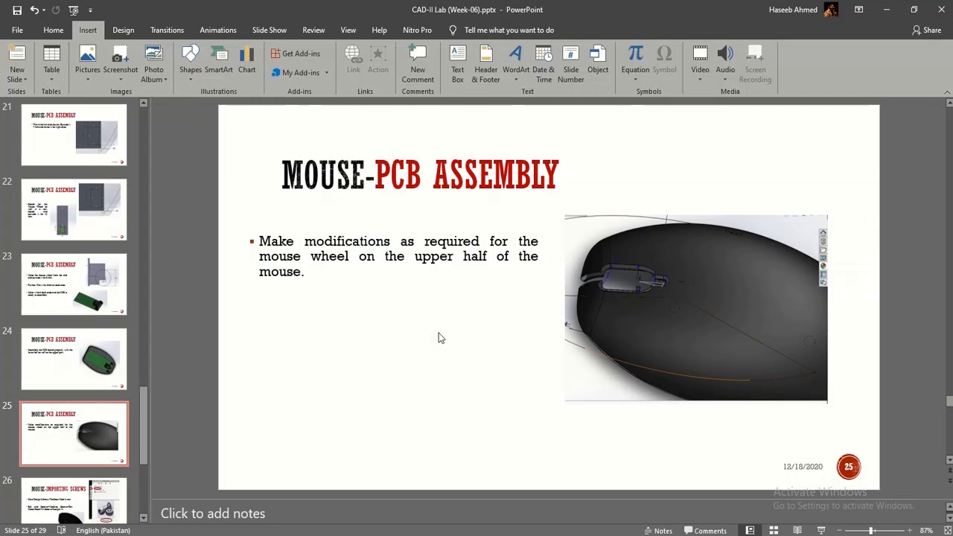
- Review the presentation slides on importing screws and on the final mouse model
scroll(438, 334, "down", 1)
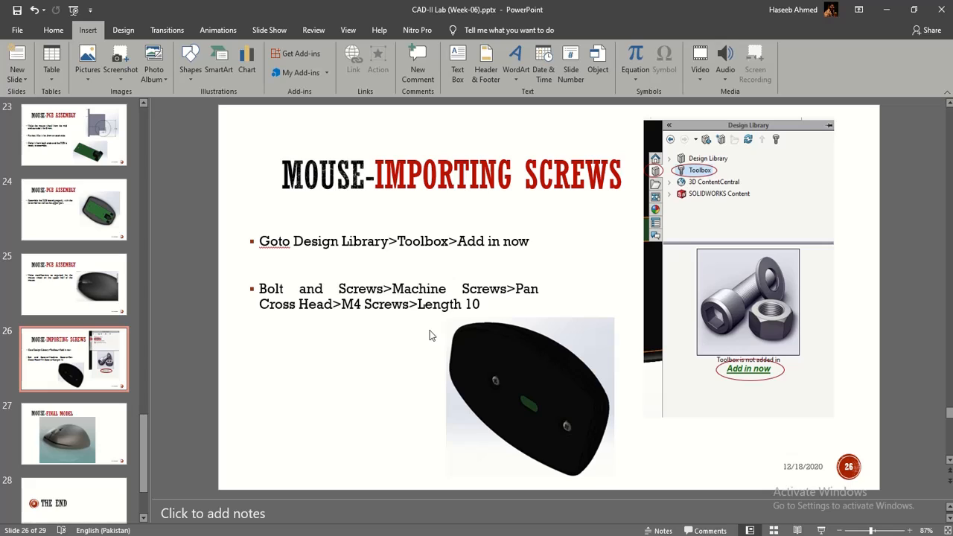
scroll(438, 334, "down", 1)
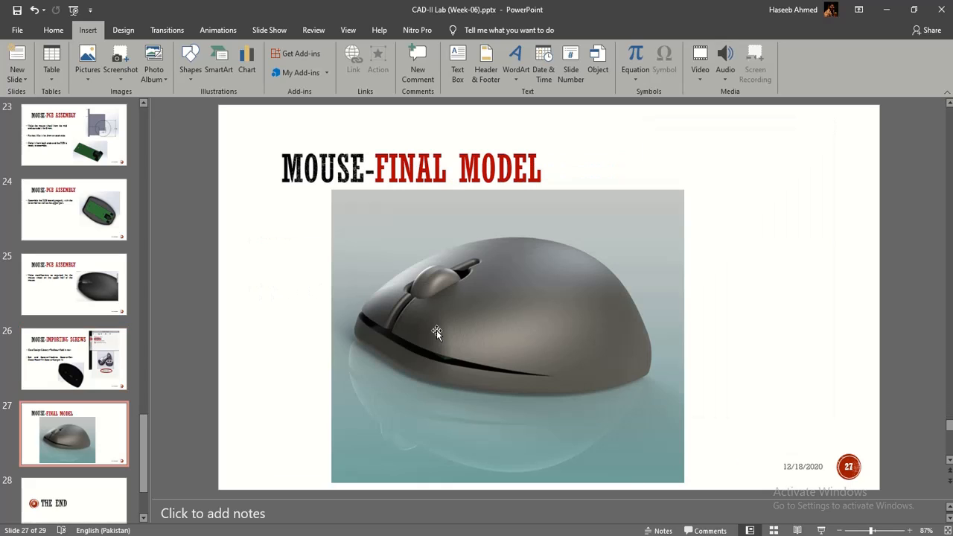
scroll(436, 330, "up", 1)
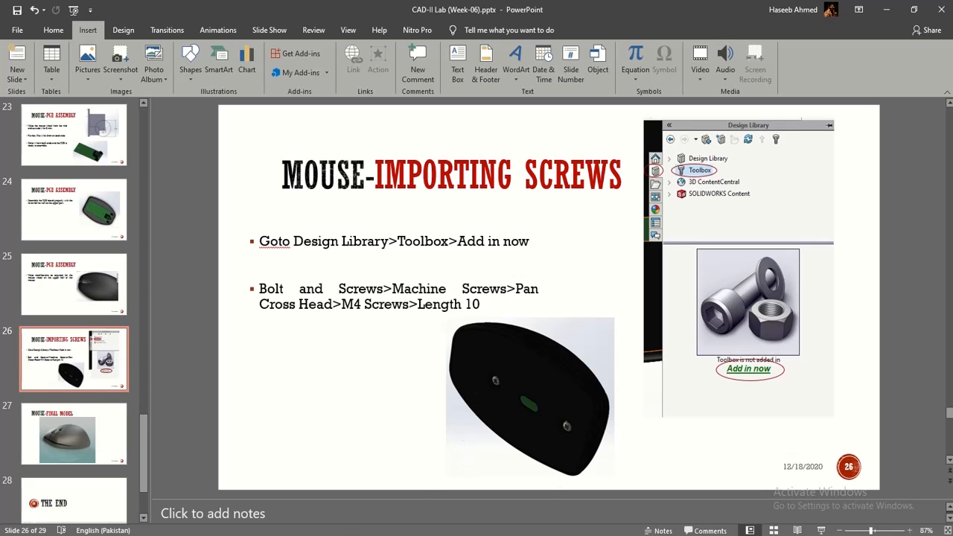
- Switch back to the mouse assembly in SOLIDWORKS and open the ISO Bolts and Screws category of the Toolbox library
mouse_move(535, 535)
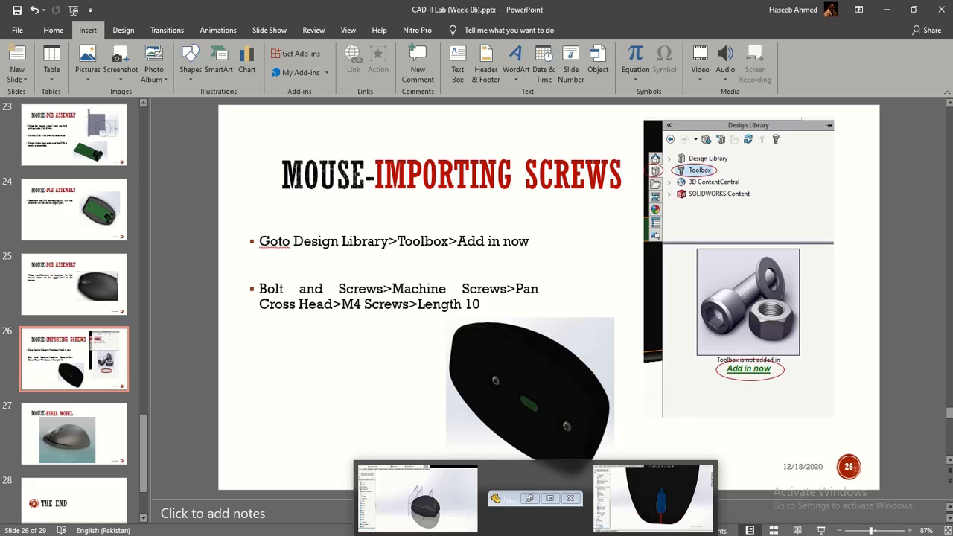
left_click(653, 498)
scroll(399, 297, "up", 3)
middle_click_drag(466, 332, 599, 370)
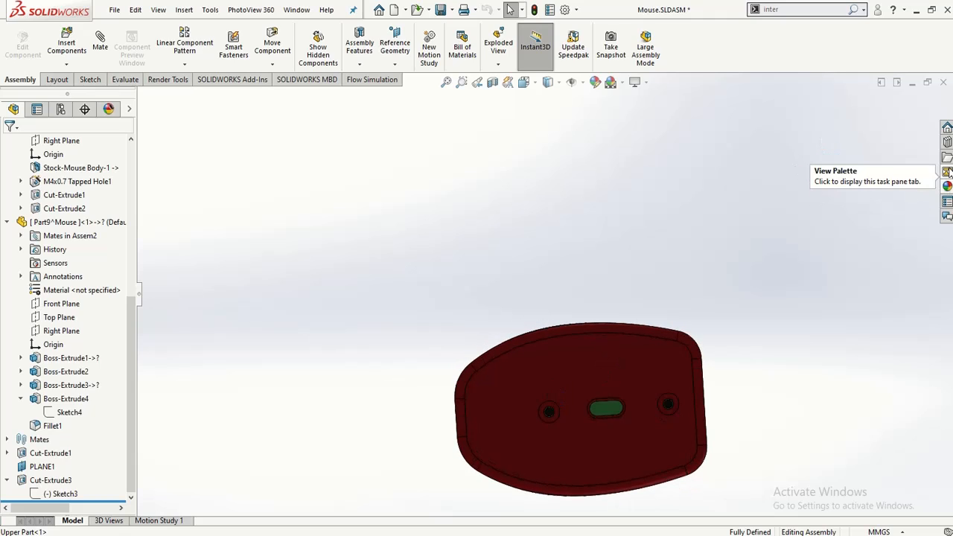
left_click(948, 141)
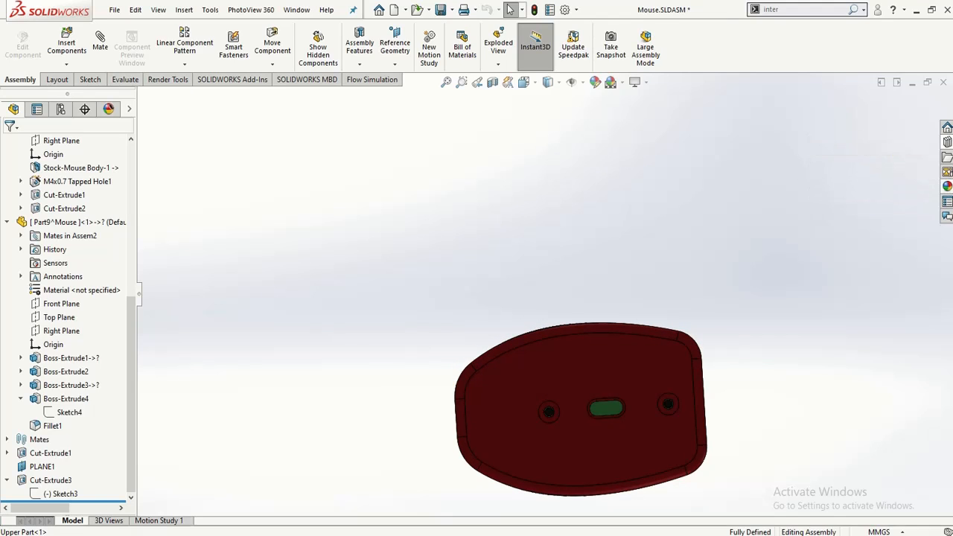
left_click(797, 133)
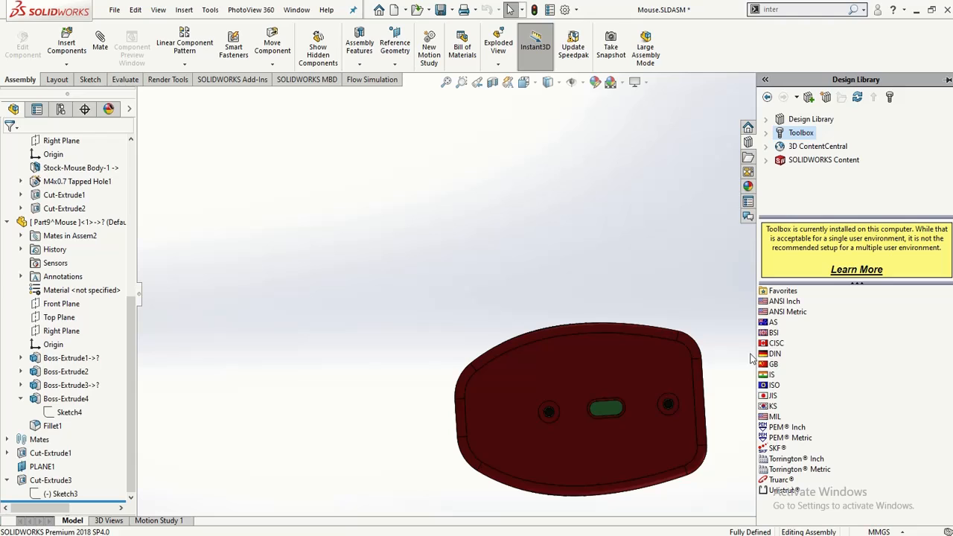
left_click(774, 385)
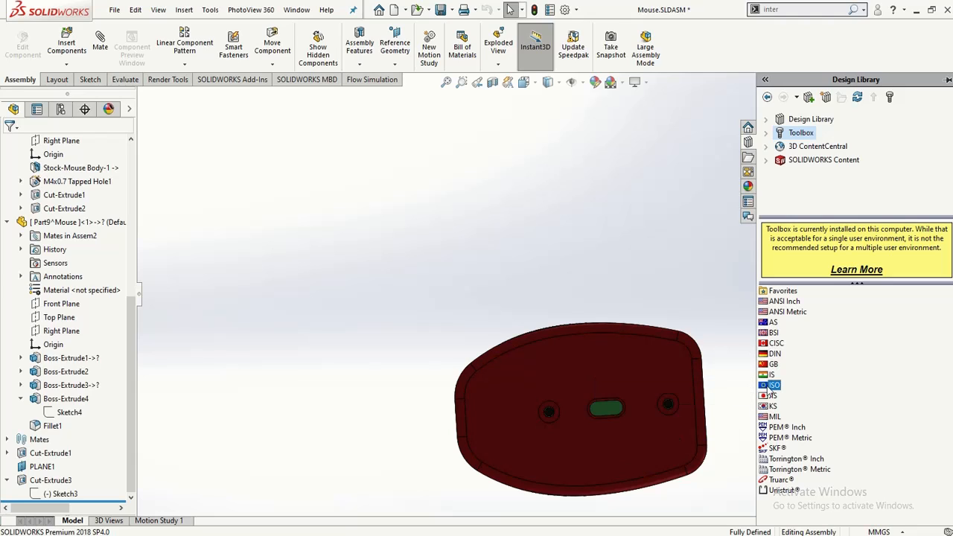
double_click(767, 386)
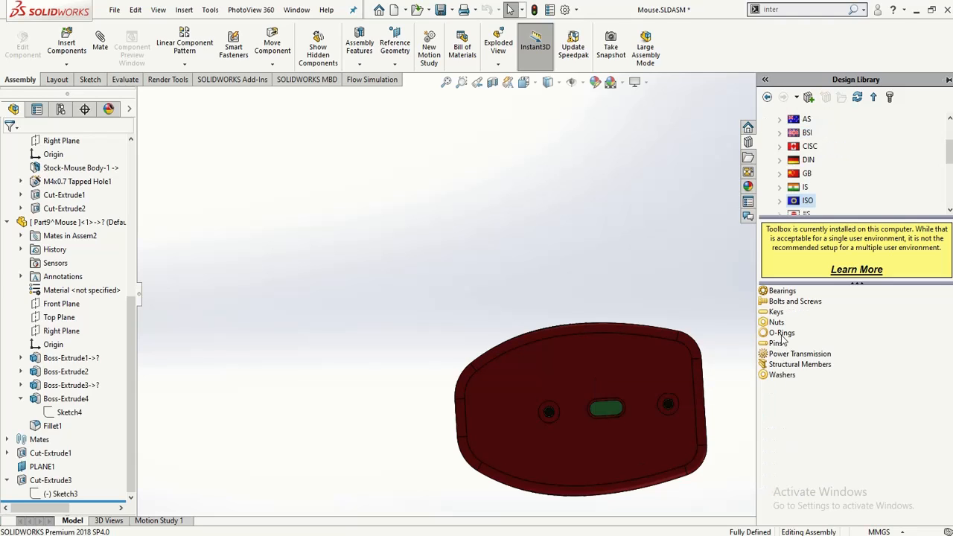
double_click(782, 302)
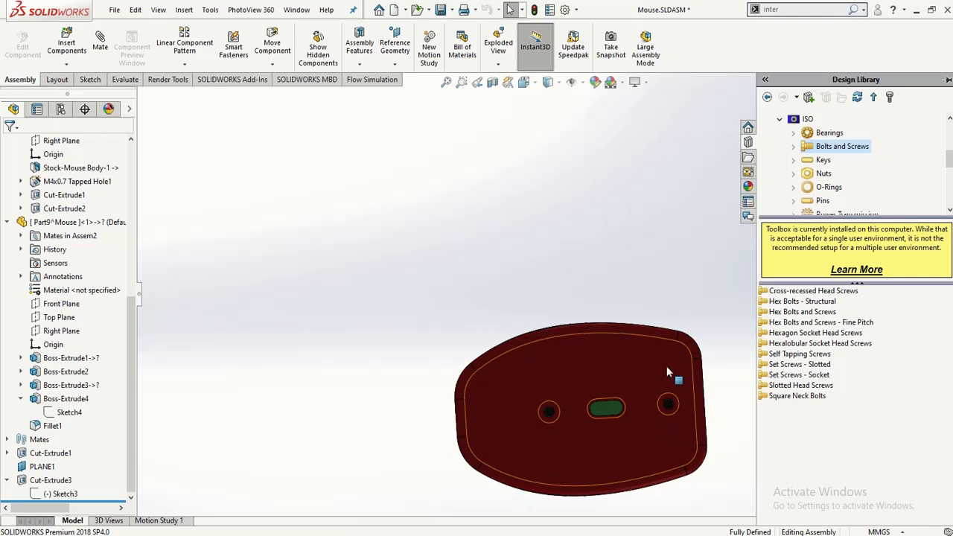
- Examine the fastener previews in the ISO Hex Bolts and Screws category
left_click(802, 312)
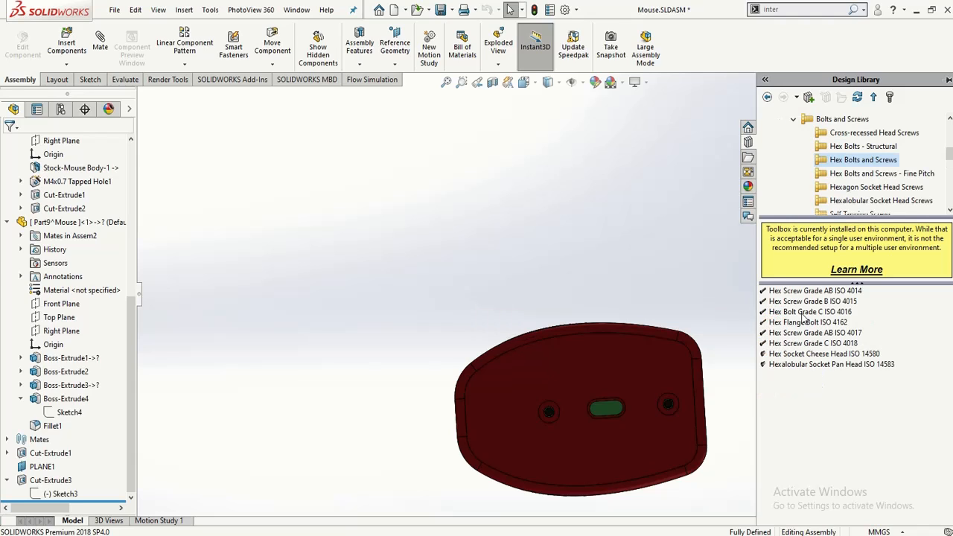
mouse_move(800, 292)
mouse_move(810, 370)
mouse_move(799, 296)
mouse_move(798, 312)
mouse_move(793, 359)
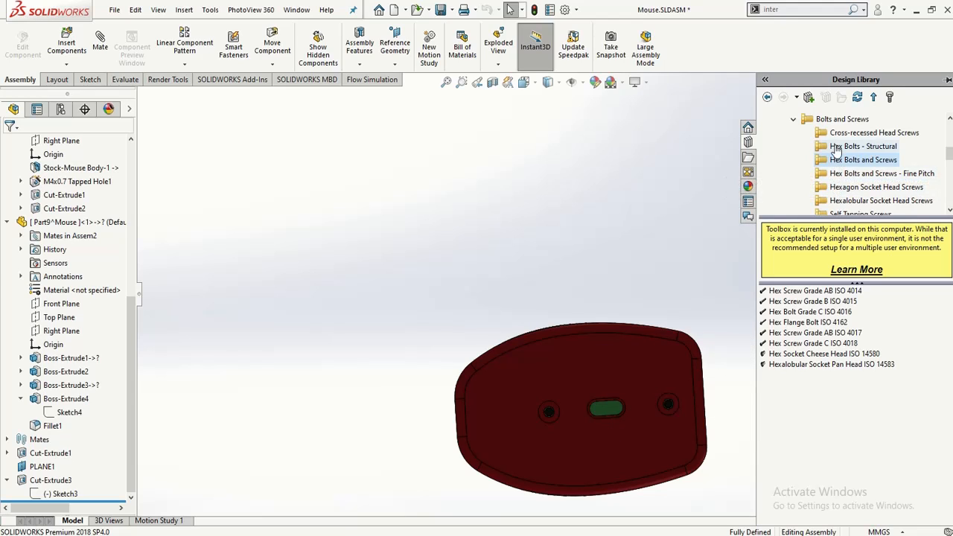
- Insert a Pan Head Cross Recess ISO 7045 screw from the Cross-recessed Head Screws category into the assembly
left_click(864, 133)
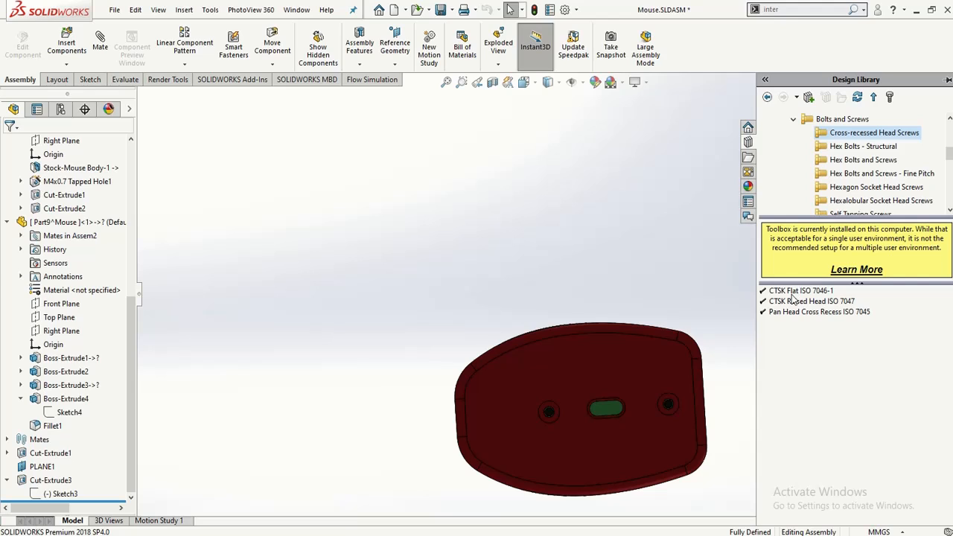
left_click(792, 292)
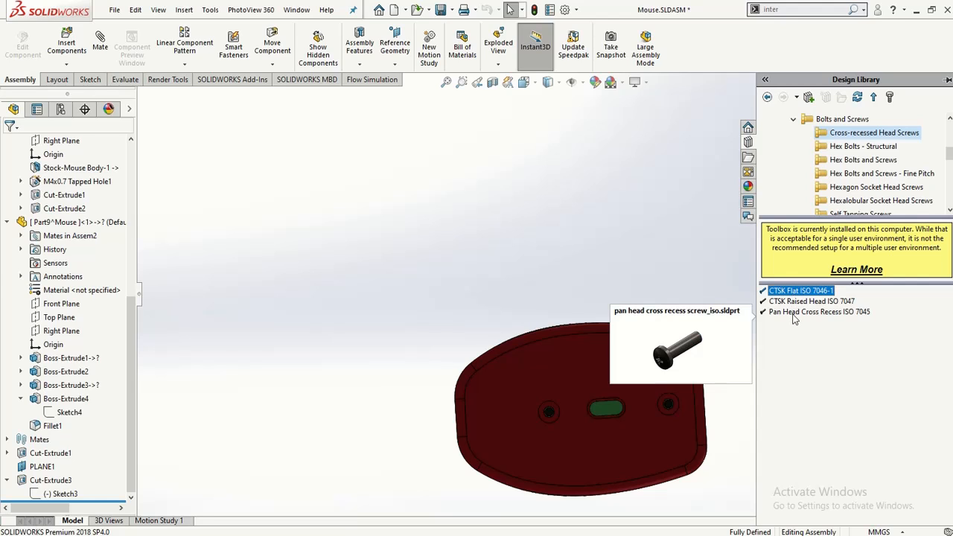
left_click(795, 313)
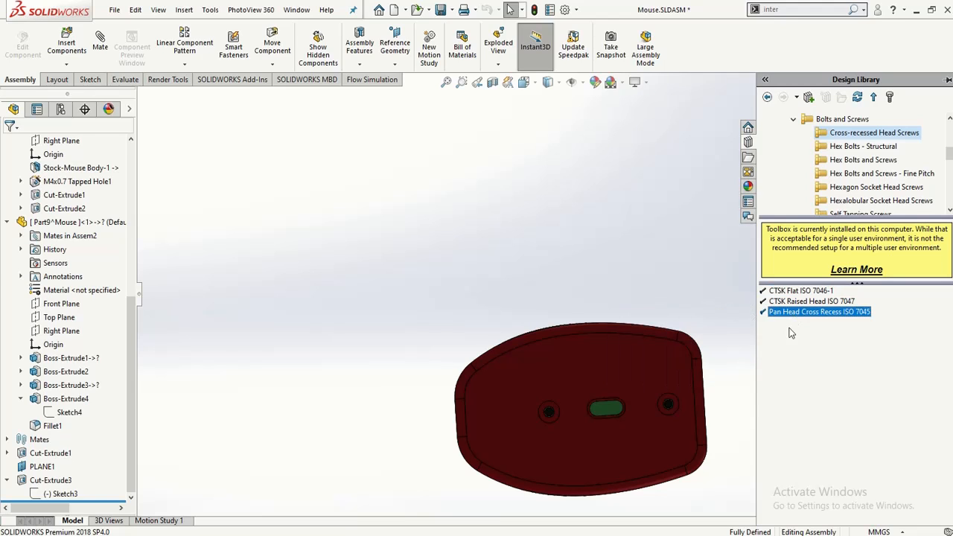
mouse_move(713, 416)
middle_mouse_down()
mouse_move(691, 424)
mouse_move(717, 425)
middle_mouse_up()
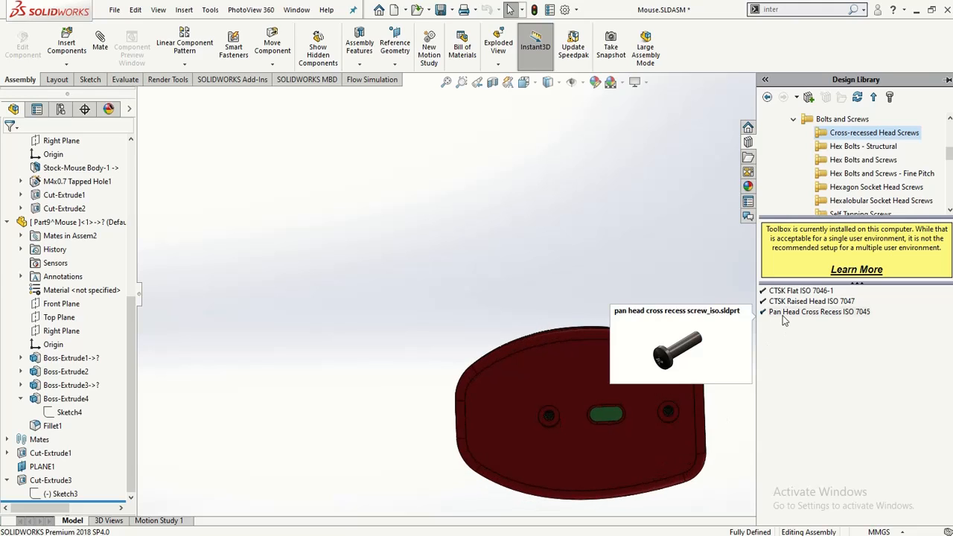
left_click(782, 316)
left_click(783, 315)
left_click(762, 314)
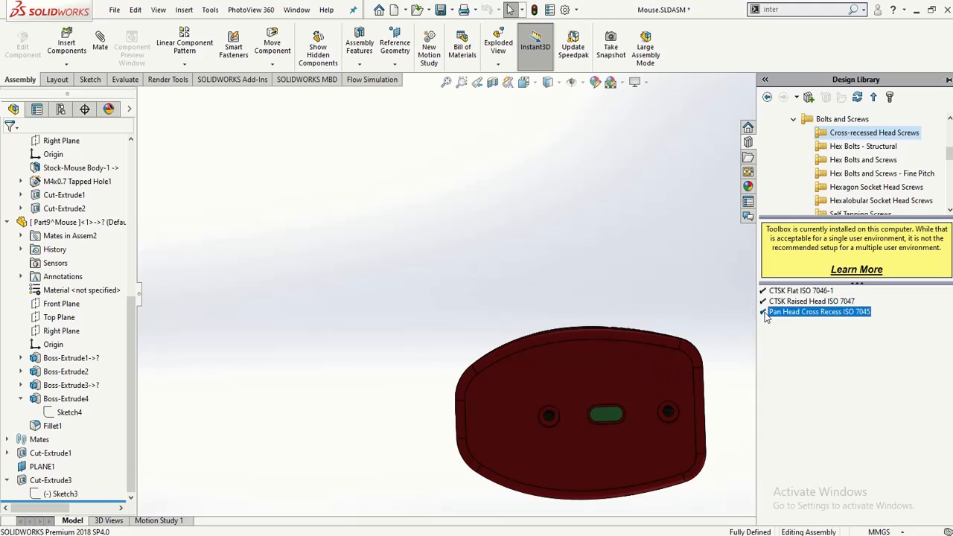
right_click(766, 316)
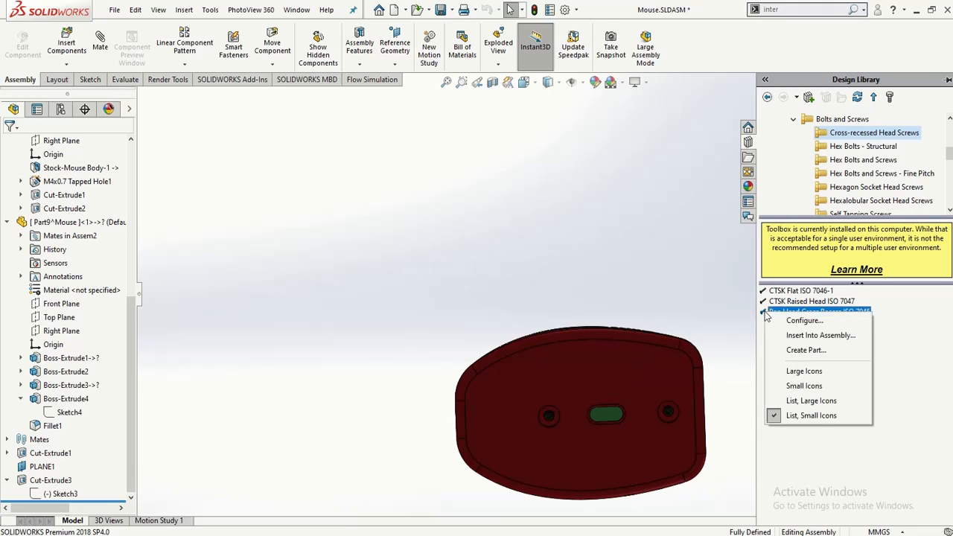
left_click(812, 335)
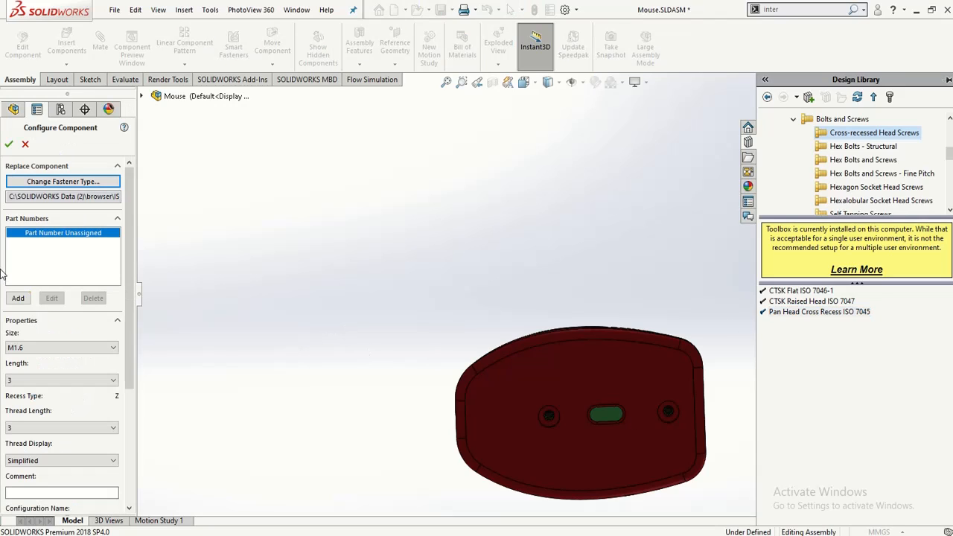
- Configure the pan head screw as size M4, length 5, with cosmetic thread display, and add its part number ISO 7045 - M4 x 5 - Z - 5C
left_click(41, 348)
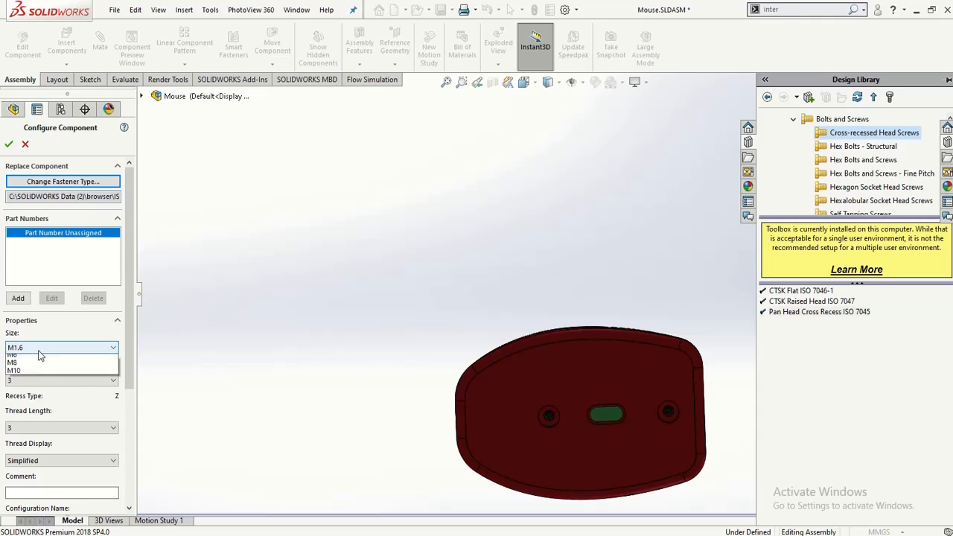
left_click(33, 388)
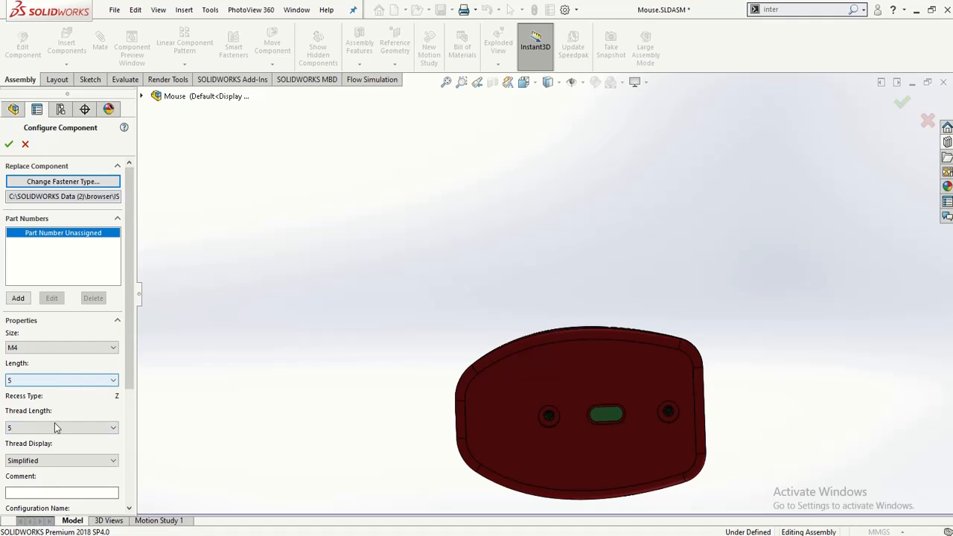
left_click(55, 461)
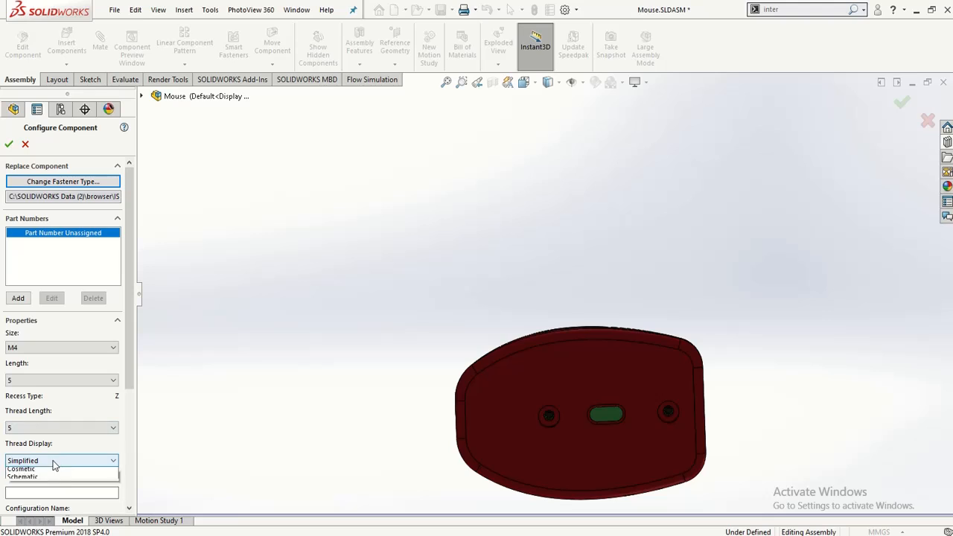
left_click(55, 480)
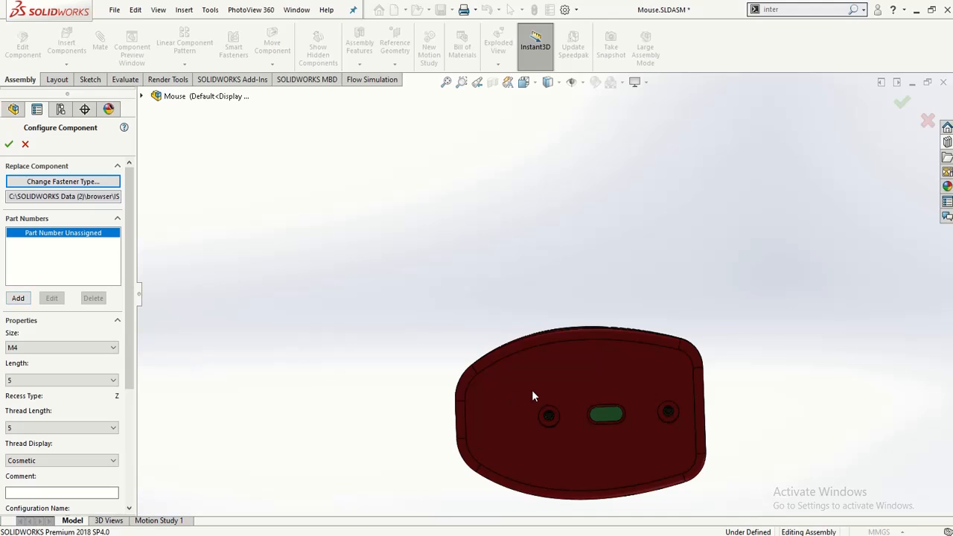
left_click(17, 298)
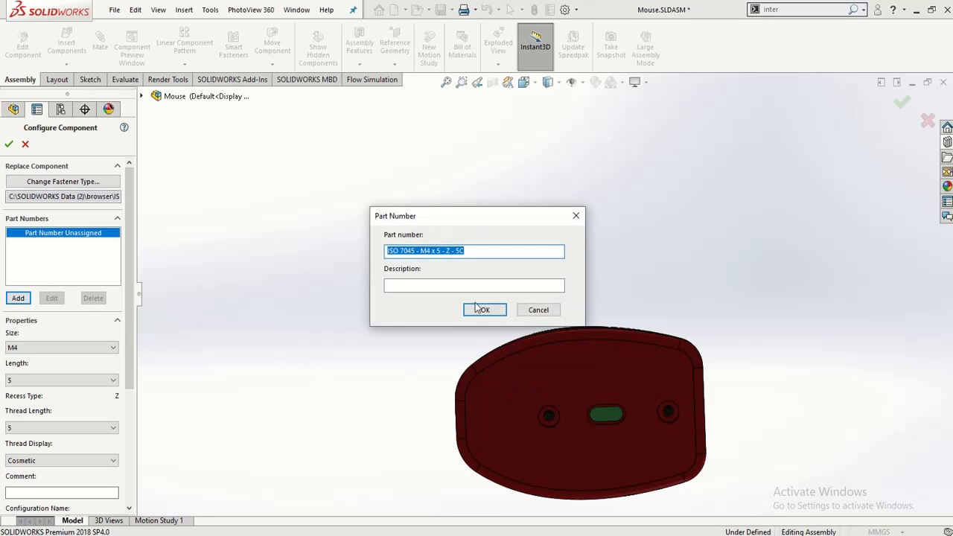
left_click(475, 312)
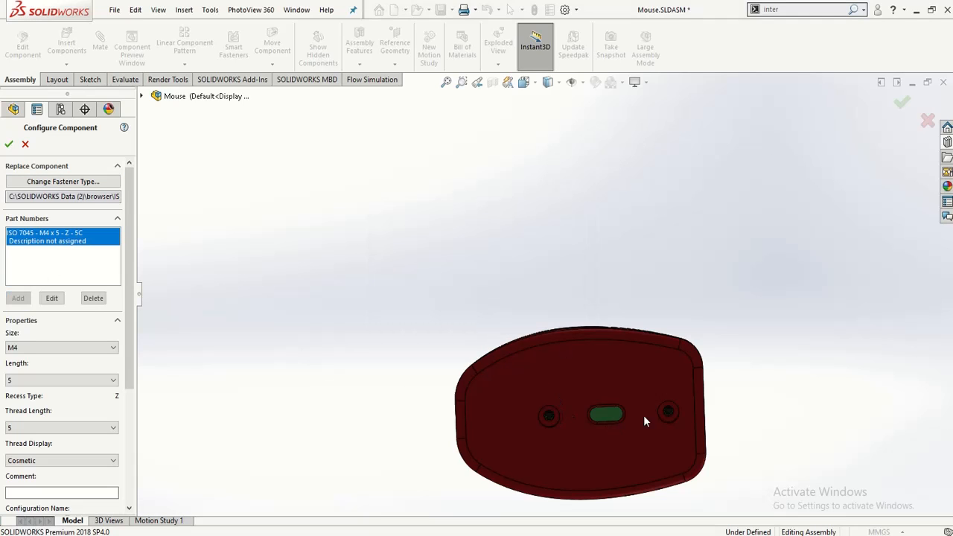
- Set up a concentric mate between the screw's cylindrical face and the M4 counterbored hole on the mouse's underside
middle_click_drag(395, 407, 341, 408)
middle_click_drag(834, 237, 760, 297)
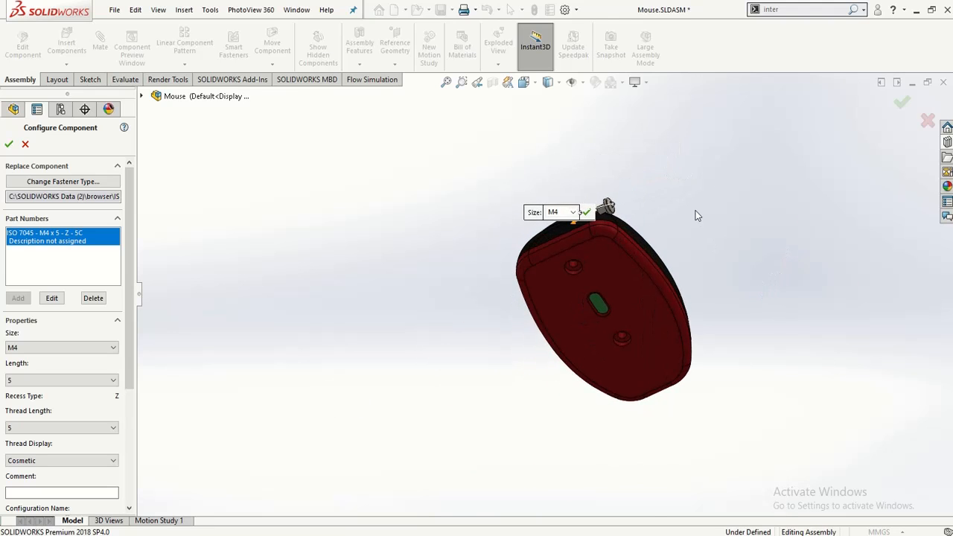
scroll(615, 184, "down", 5)
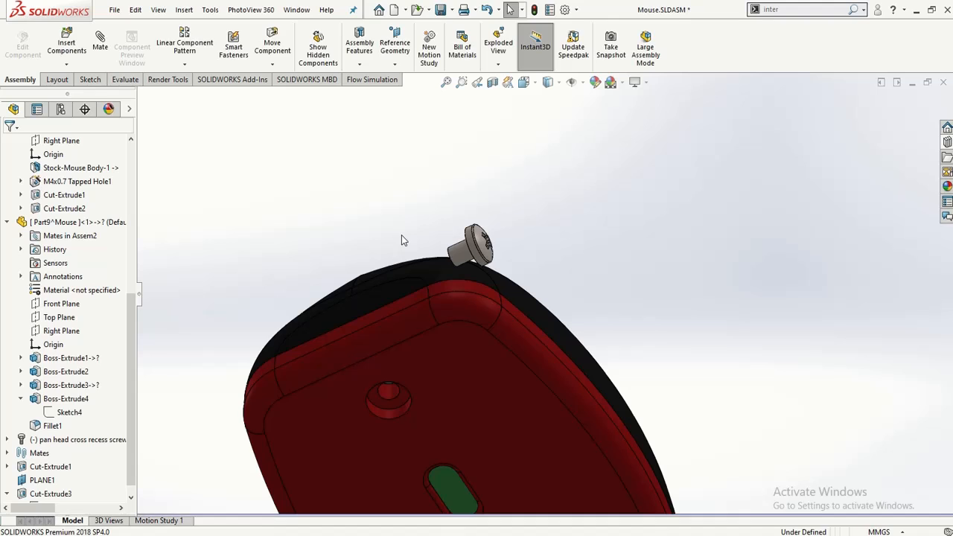
middle_click_drag(401, 240, 406, 202)
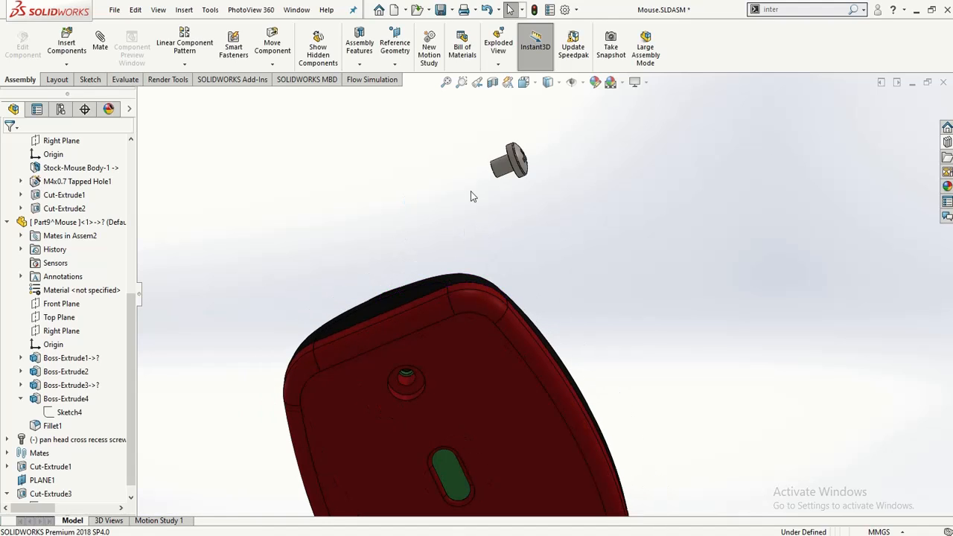
left_click(506, 179)
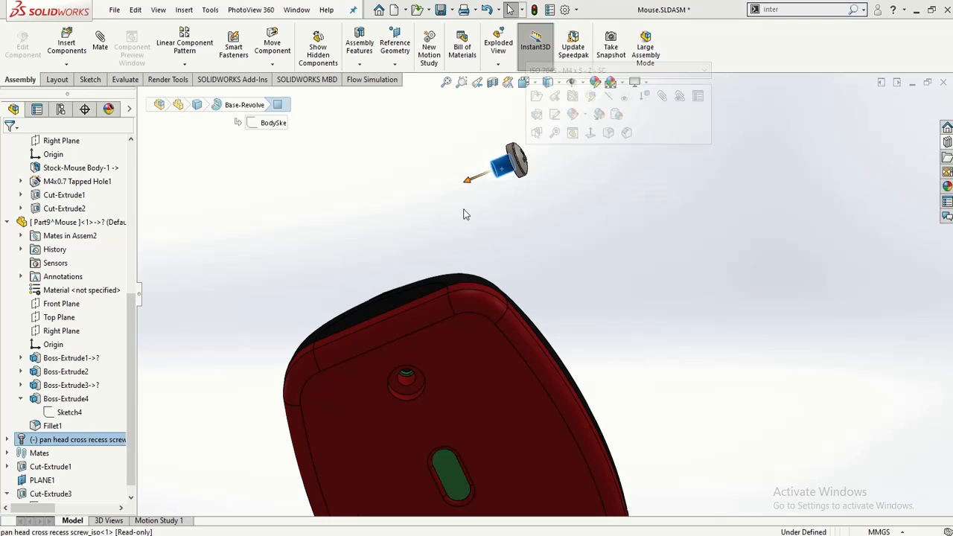
left_click(406, 380)
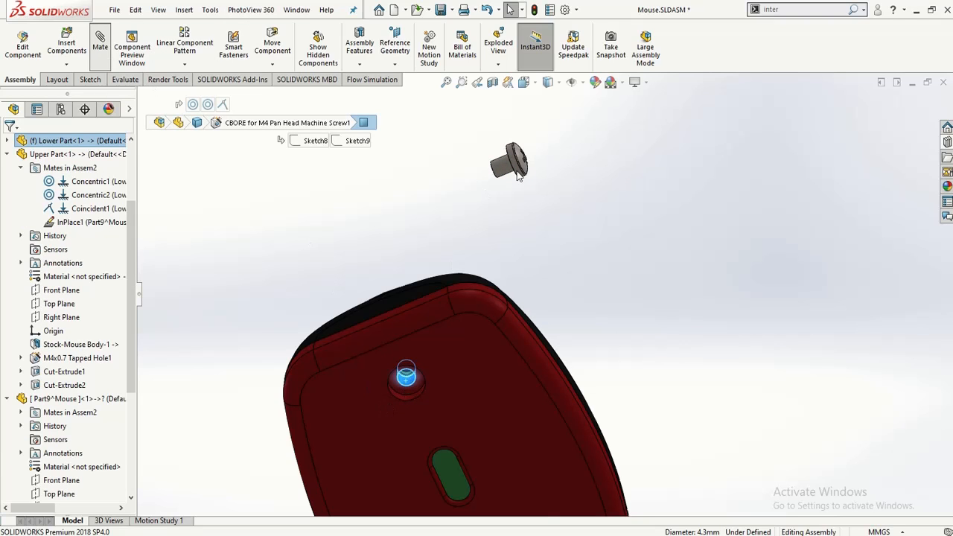
left_click(515, 171)
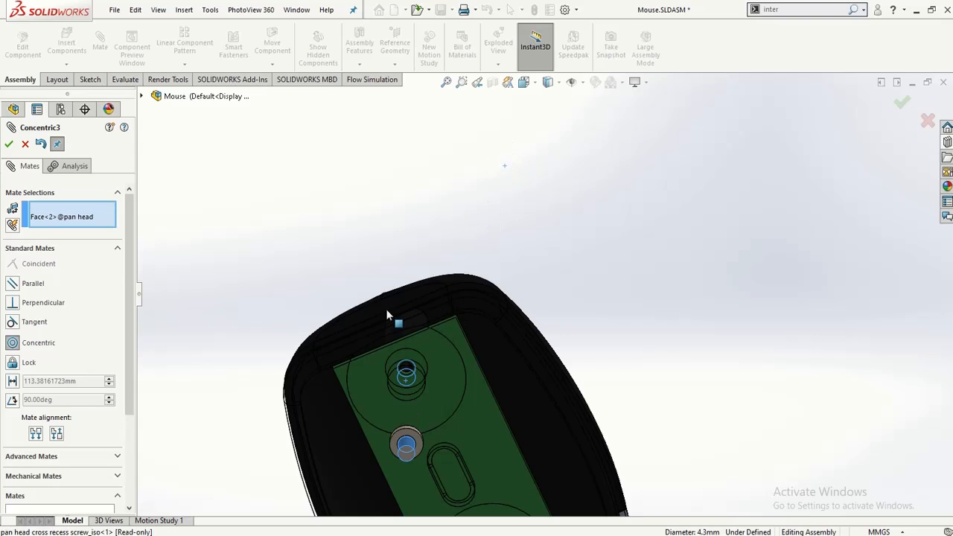
- Flip the screw's mate alignment and accept the concentric mate with the underside hole
left_click(388, 316)
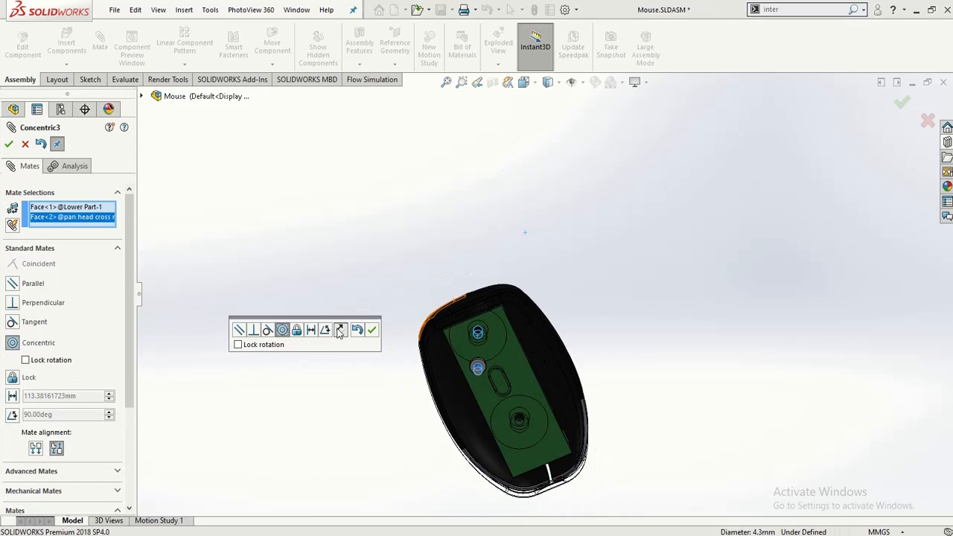
left_click(341, 331)
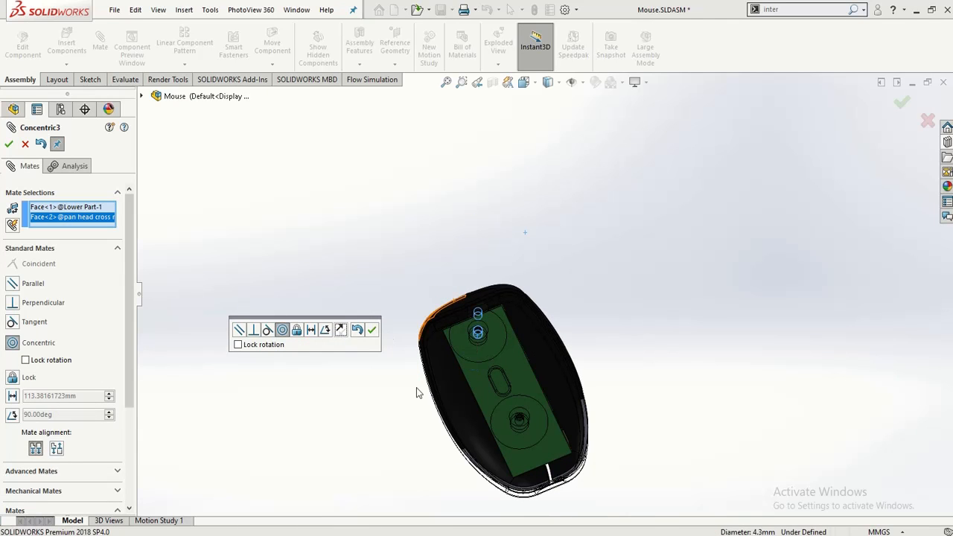
middle_click_drag(402, 313, 451, 358)
left_click(372, 329)
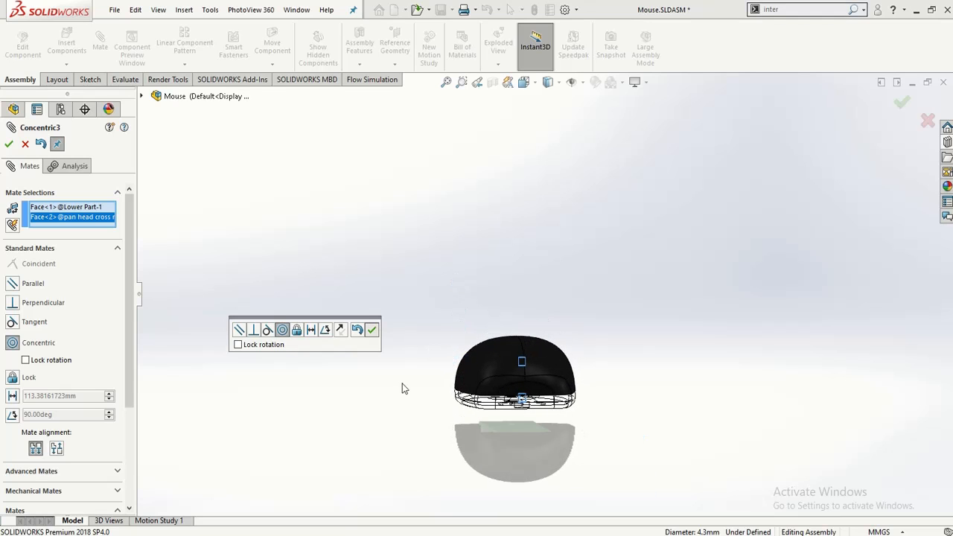
left_click(38, 145)
key("Escape")
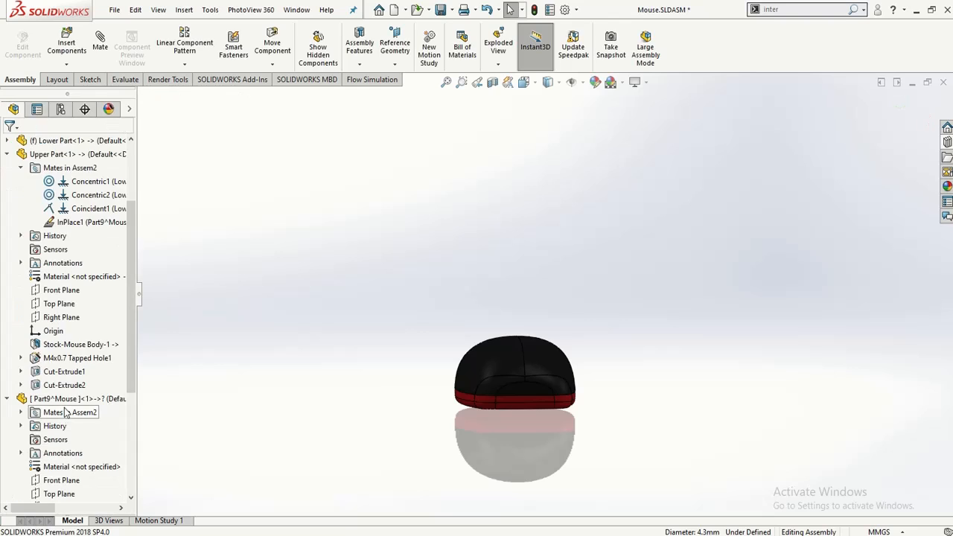
- Try to move the pan head screw out of the mouse body
scroll(63, 446, "down", 5)
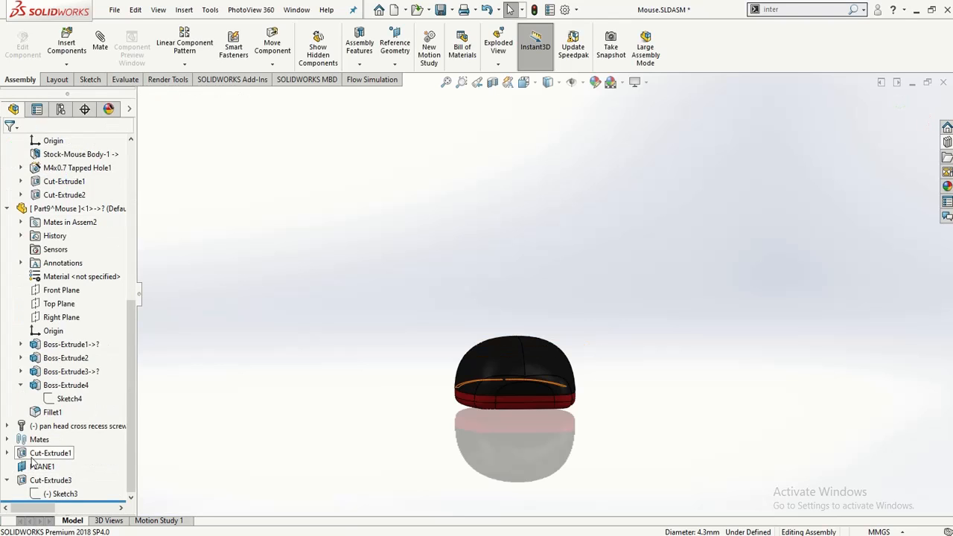
left_click(74, 426)
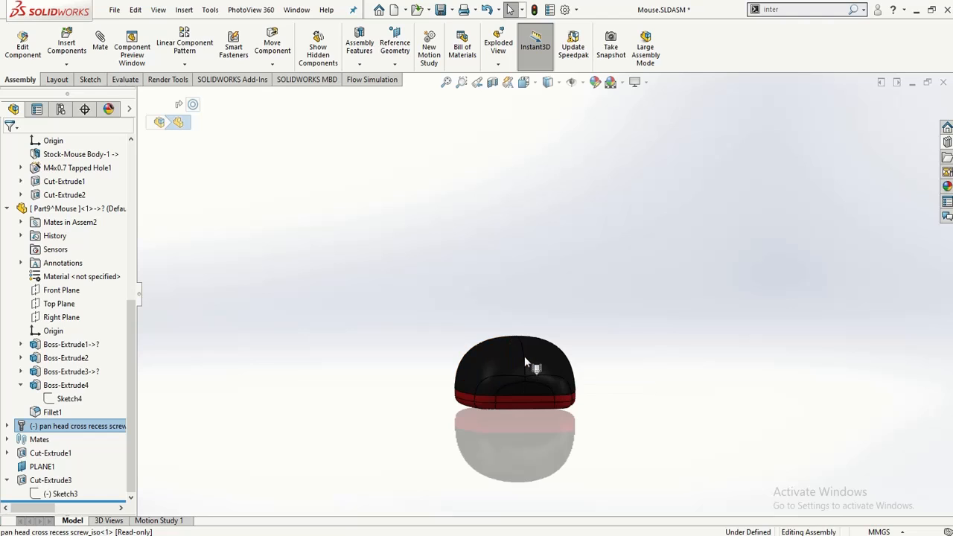
left_click(527, 365)
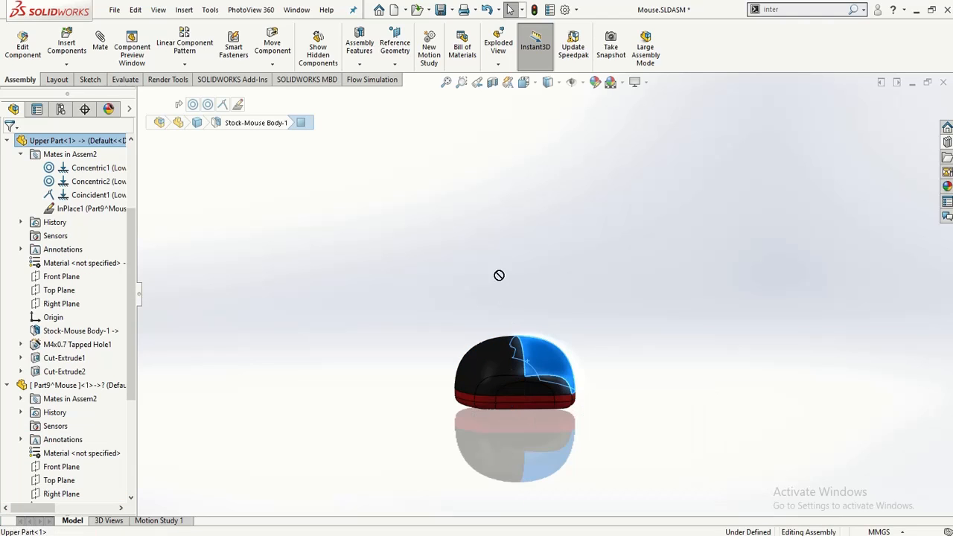
left_click_drag(499, 275, 494, 278)
- Make the Lower Part transparent in the assembly
scroll(60, 383, "down", 4)
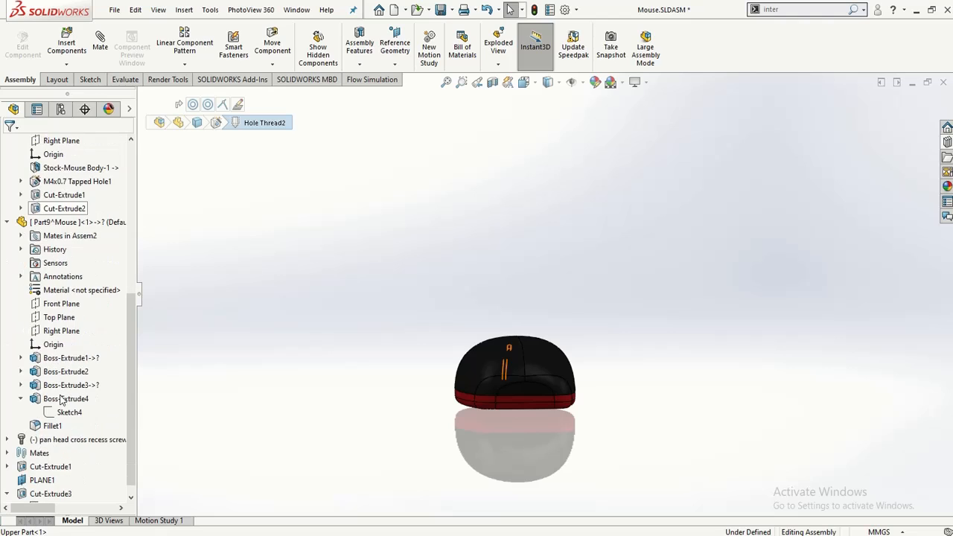
scroll(63, 372, "up", 3)
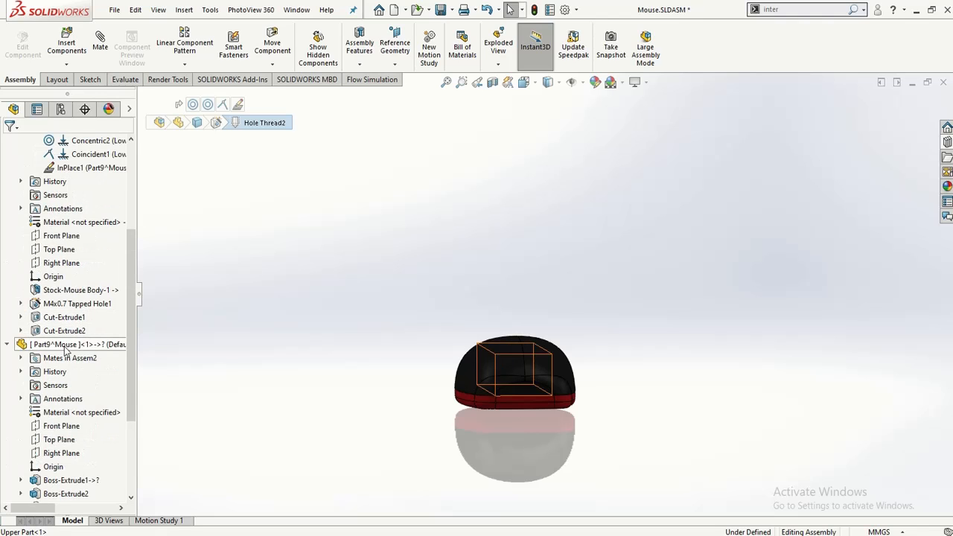
scroll(67, 346, "up", 1)
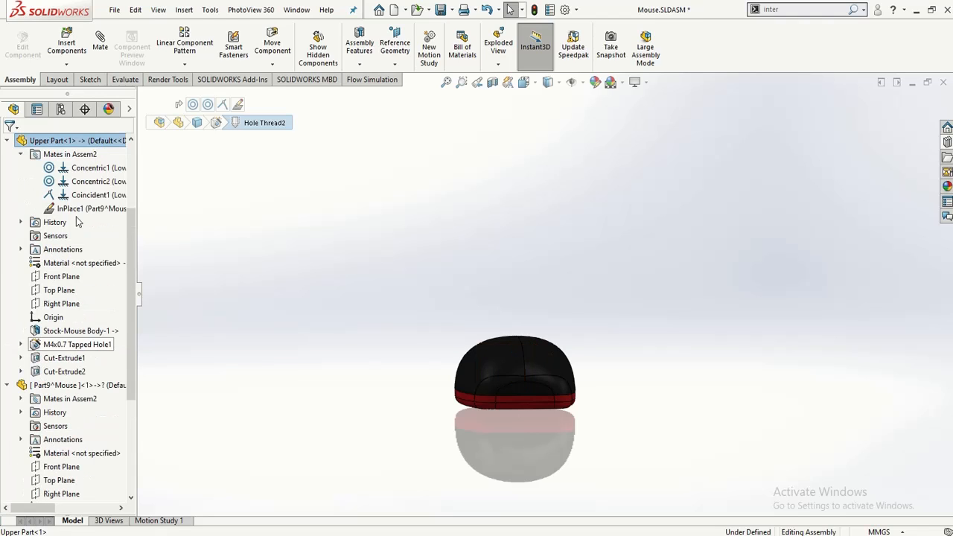
scroll(47, 184, "up", 2)
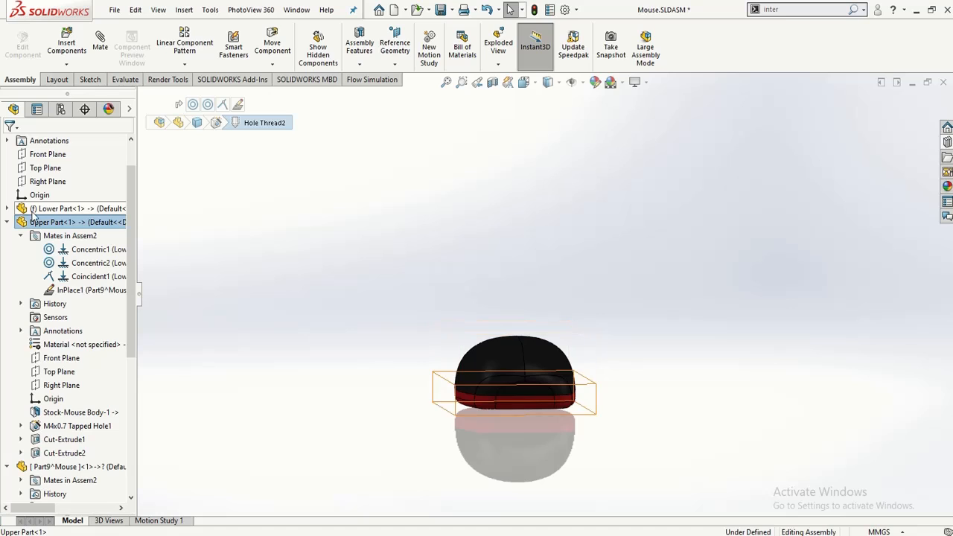
right_click(80, 211)
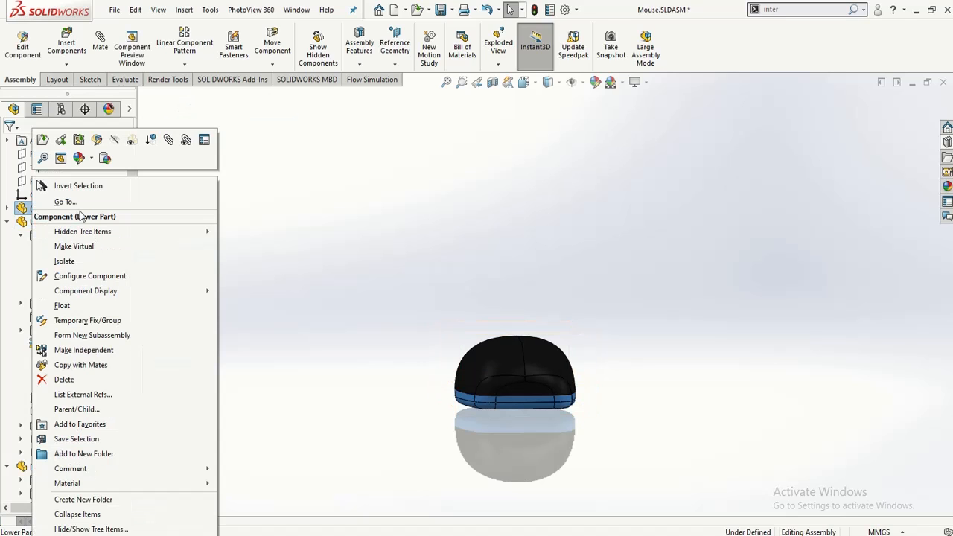
left_click(132, 140)
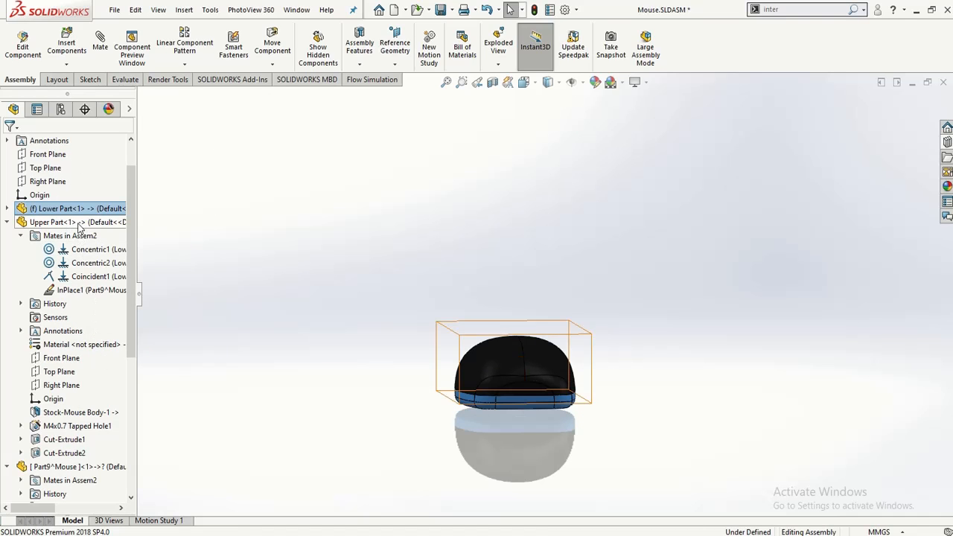
- Delete the pan head cross recess screw from the assembly
scroll(86, 402, "down", 6)
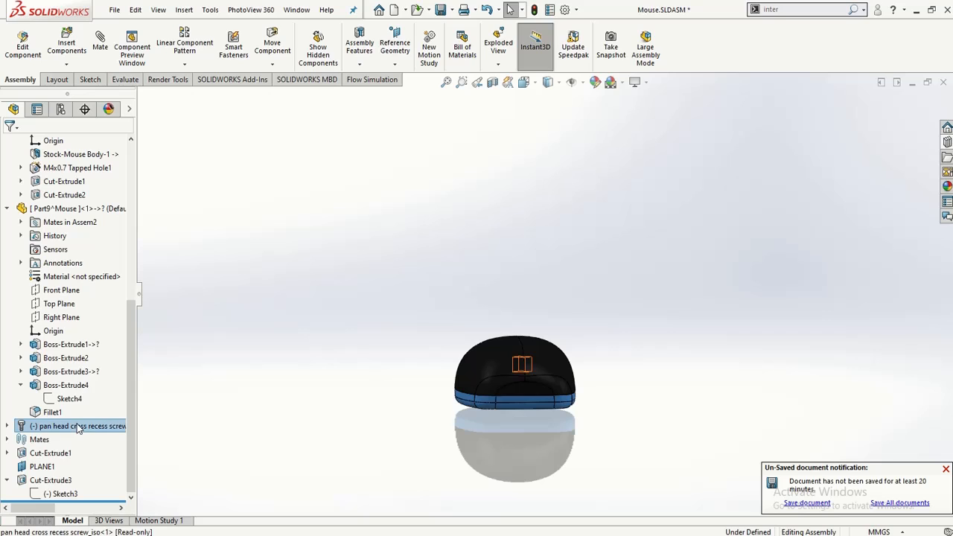
right_click(80, 426)
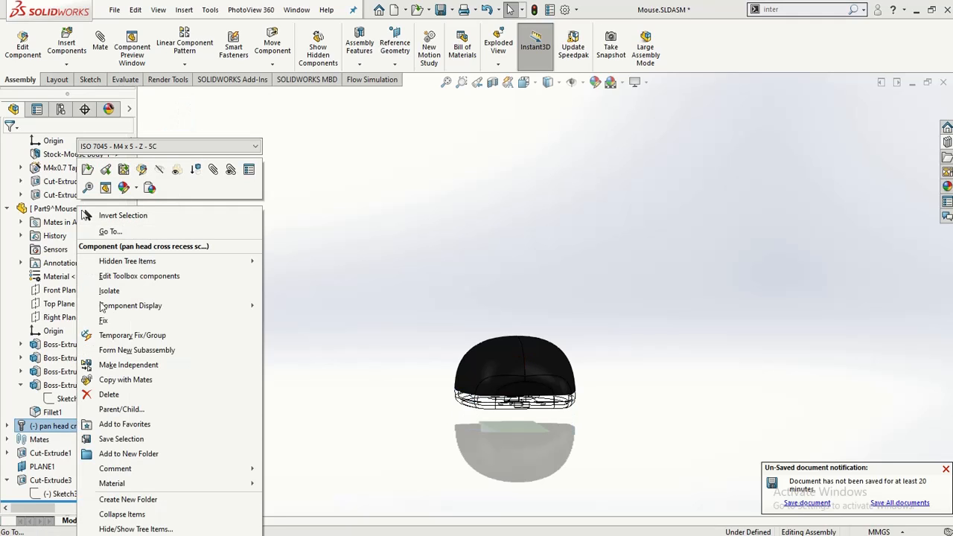
left_click(111, 394)
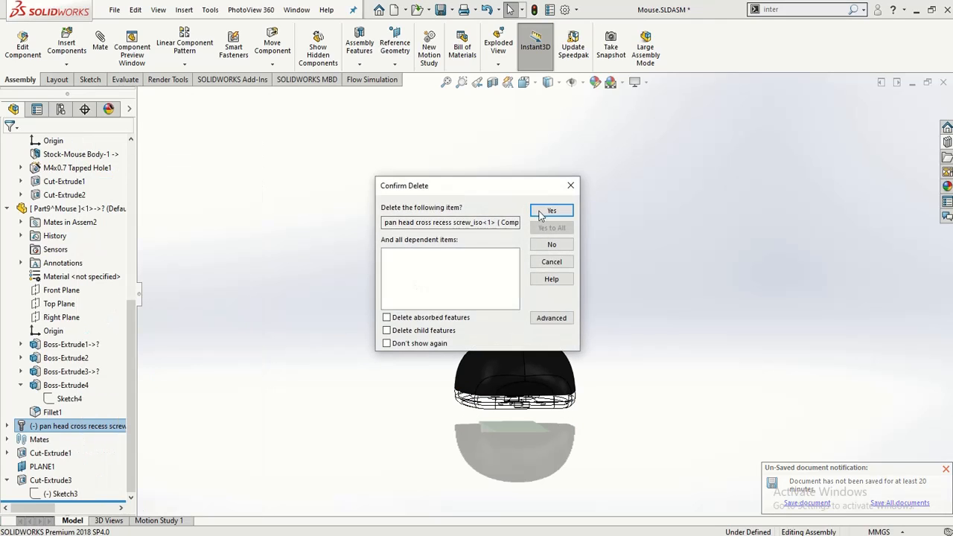
left_click(551, 213)
- Compare the Toolbox's ISO Bolts and Screws categories with the screw path and size given on the Importing Screws slide
key("alt+Tab")
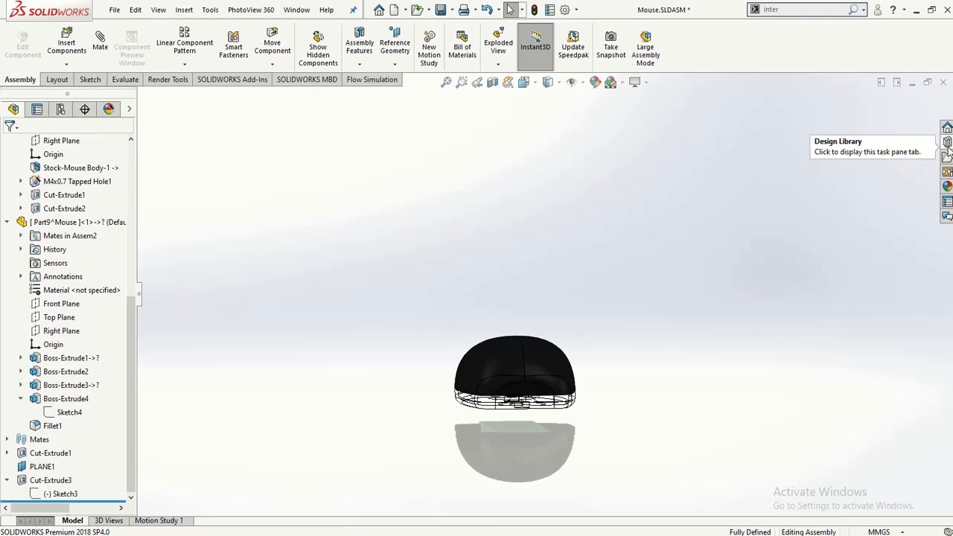
left_click(947, 172)
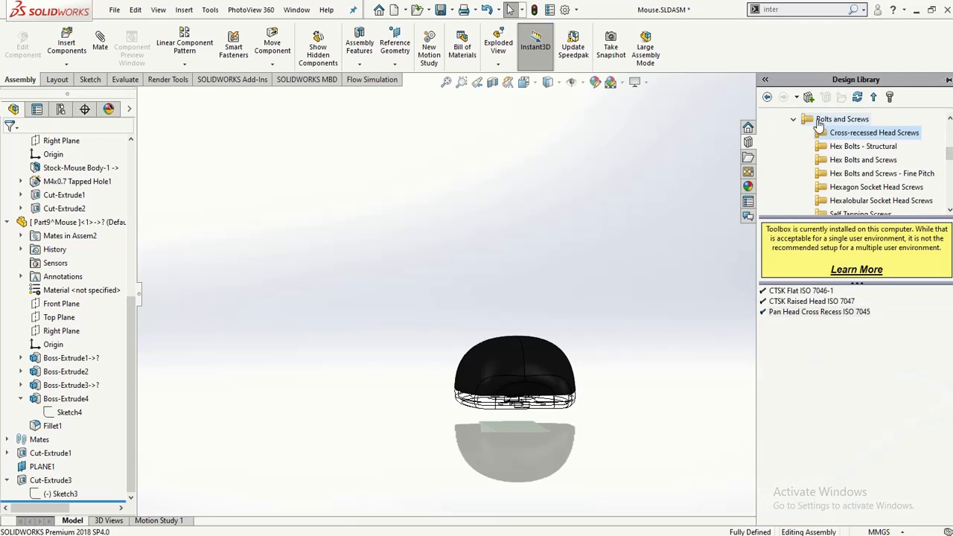
scroll(828, 186, "down", 2)
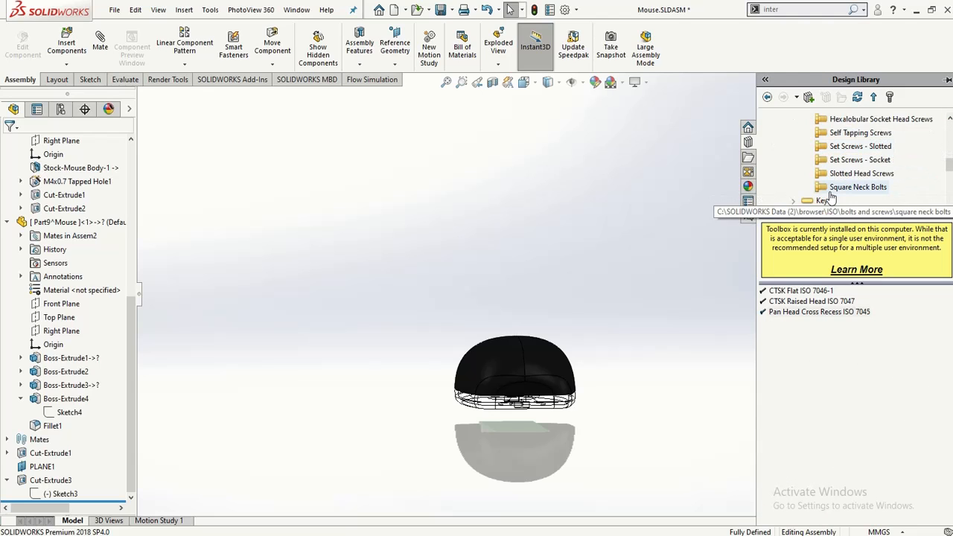
scroll(830, 192, "up", 2)
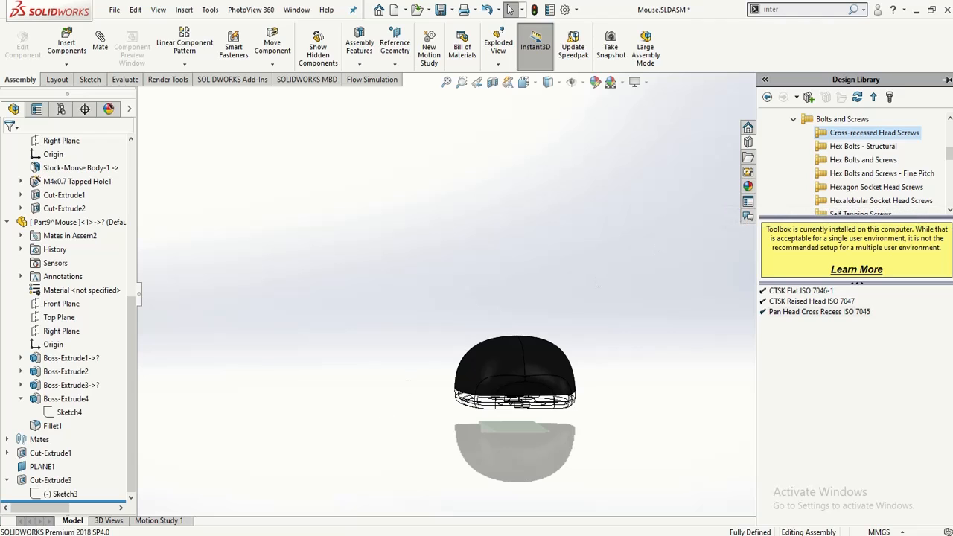
key("alt+Tab")
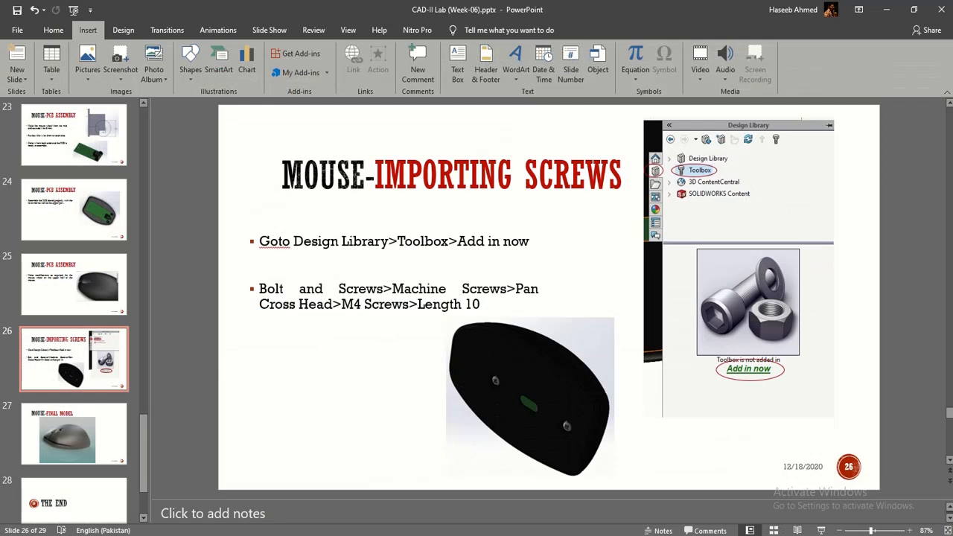
key("alt+Tab")
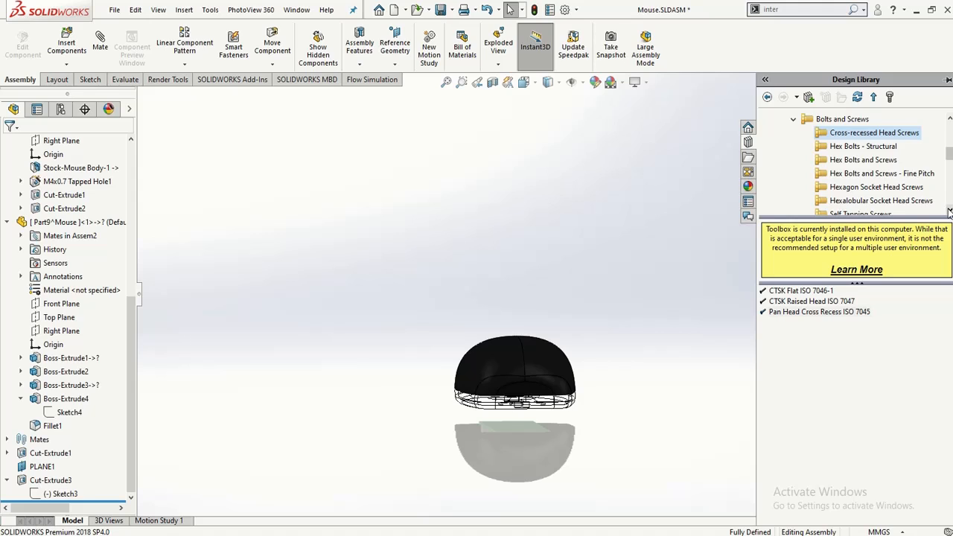
- Look through the ISO bolt and screw types and the remaining Toolbox categories and standards for a matching machine screw
left_click(949, 213)
left_click(949, 212)
left_click(949, 212)
left_click(949, 212)
left_click(950, 213)
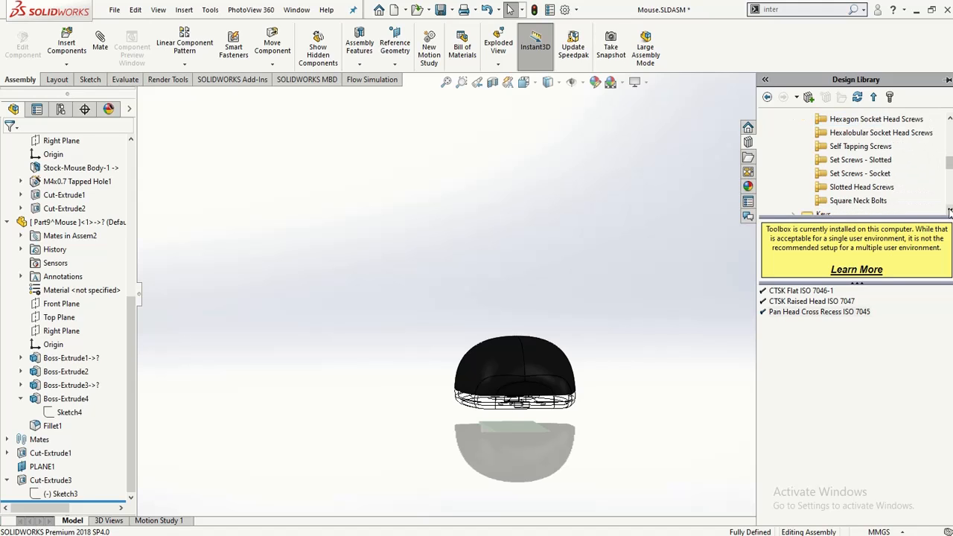
left_click(949, 212)
left_click(949, 212)
left_click(949, 212)
left_click(949, 212)
left_click(949, 212)
left_click(949, 213)
left_click(949, 212)
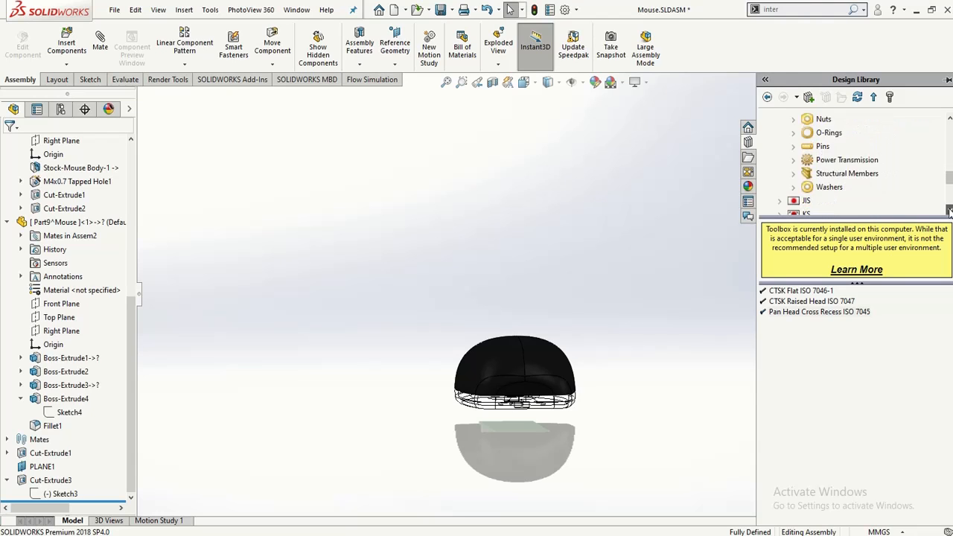
left_click(950, 212)
left_click(949, 212)
left_click(950, 212)
left_click(949, 212)
left_click(949, 213)
left_click(949, 212)
left_click(949, 212)
scroll(918, 186, "up", 6)
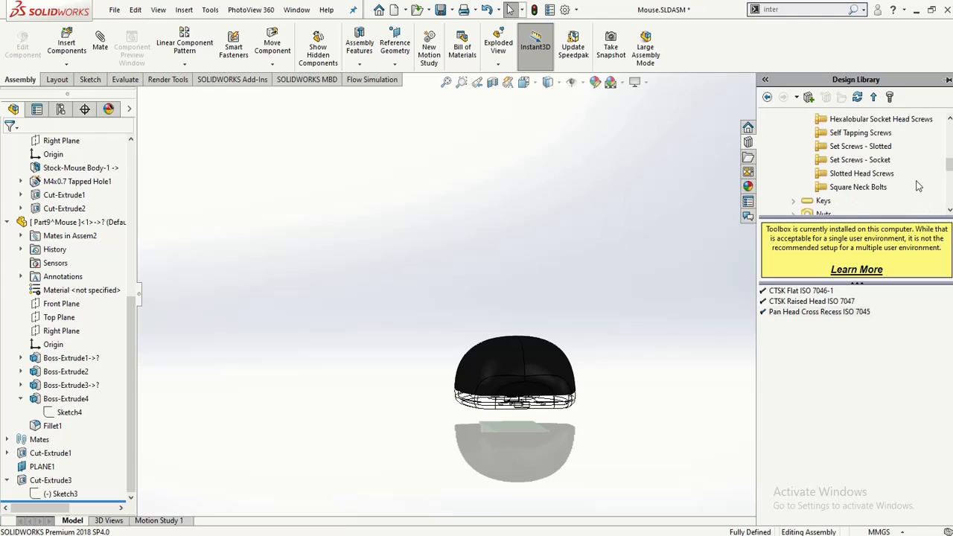
scroll(918, 186, "up", 4)
scroll(917, 186, "down", 1)
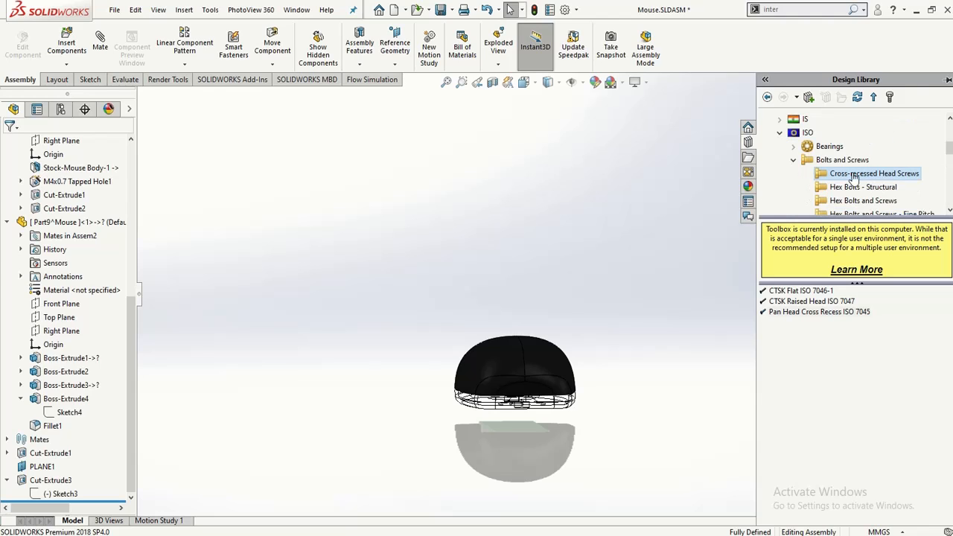
- Collapse the ISO standard in the Toolbox and open Machine Screws within ANSI Metric Bolts and Screws
left_click(793, 161)
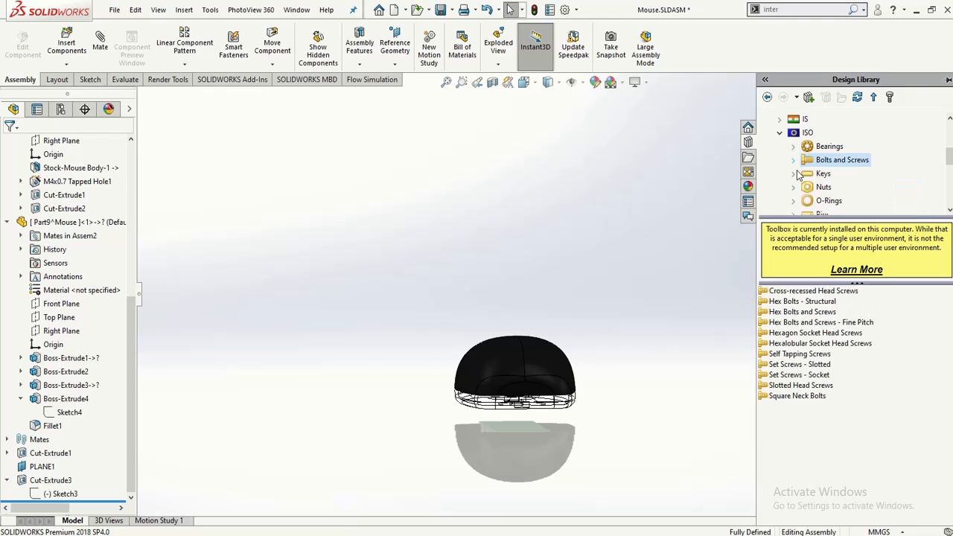
scroll(796, 175, "up", 2)
scroll(796, 186, "down", 1)
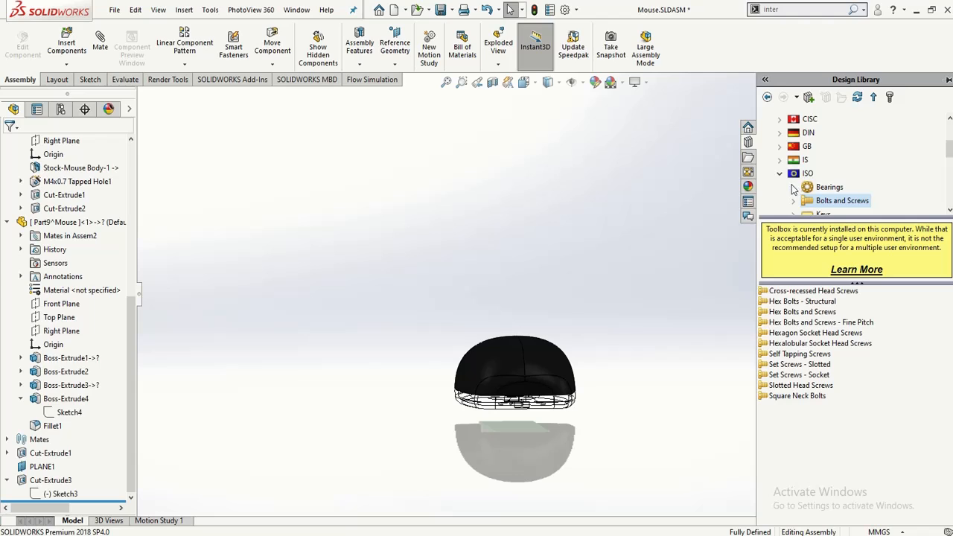
left_click(781, 174)
scroll(788, 178, "up", 2)
left_click(790, 177)
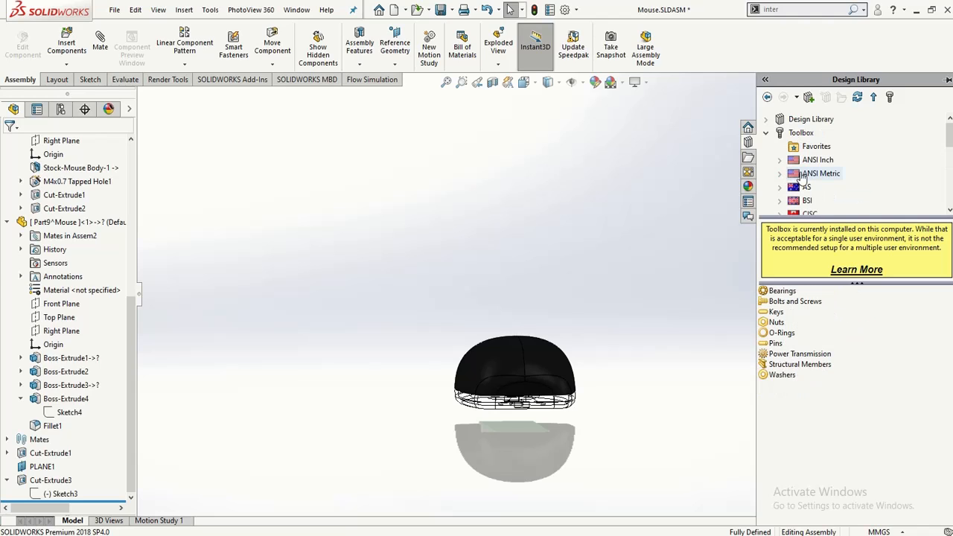
left_click(780, 173)
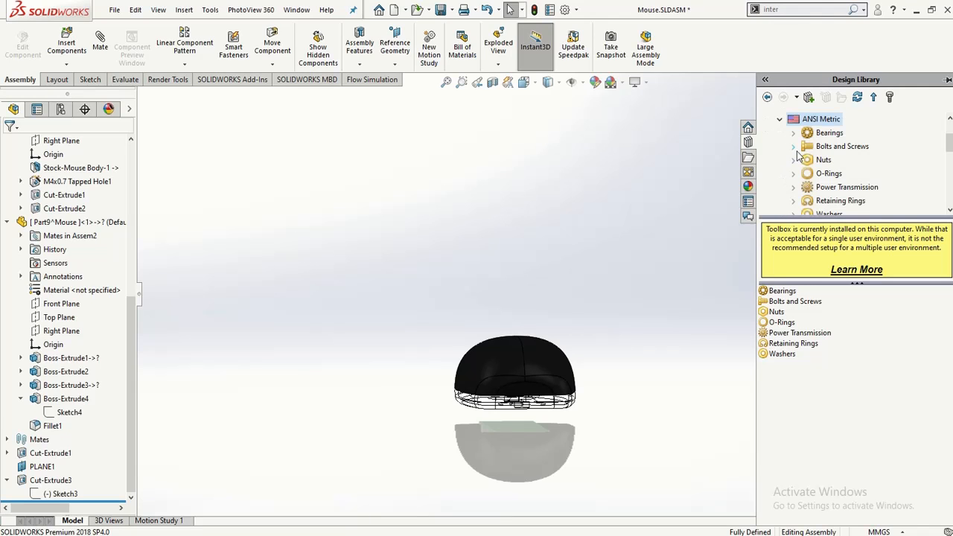
left_click(794, 148)
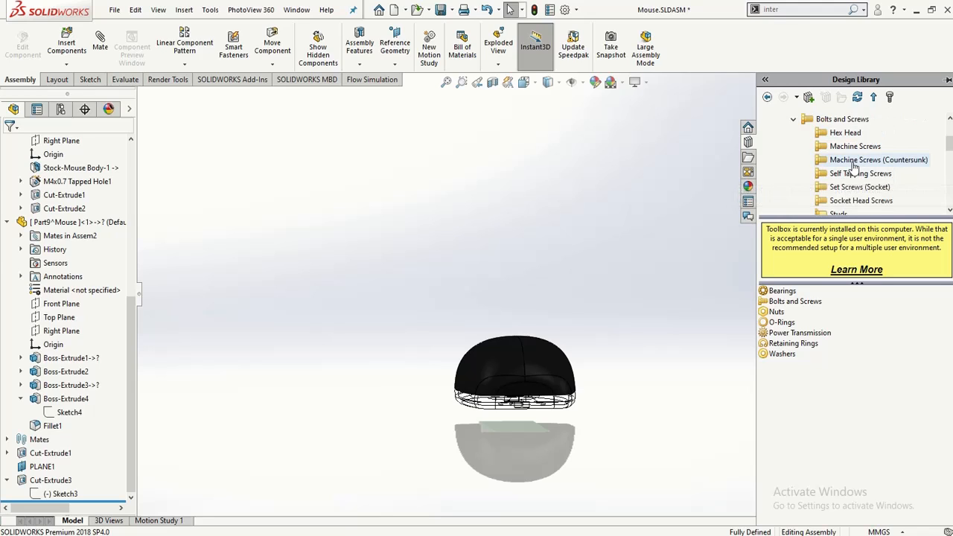
left_click(854, 164)
left_click(838, 147)
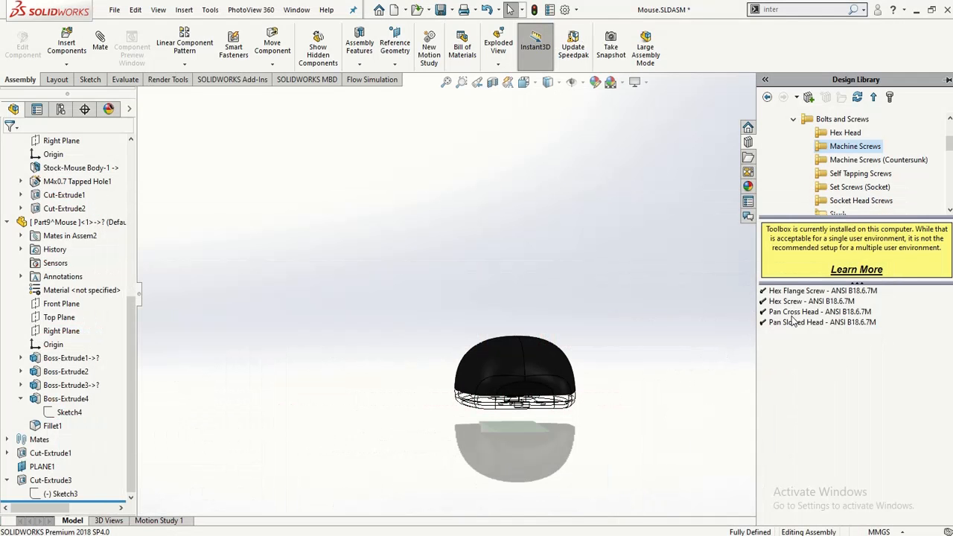
- Insert the Pan Cross Head - ANSI B18.6.7M machine screw into the assembly
left_click(793, 313)
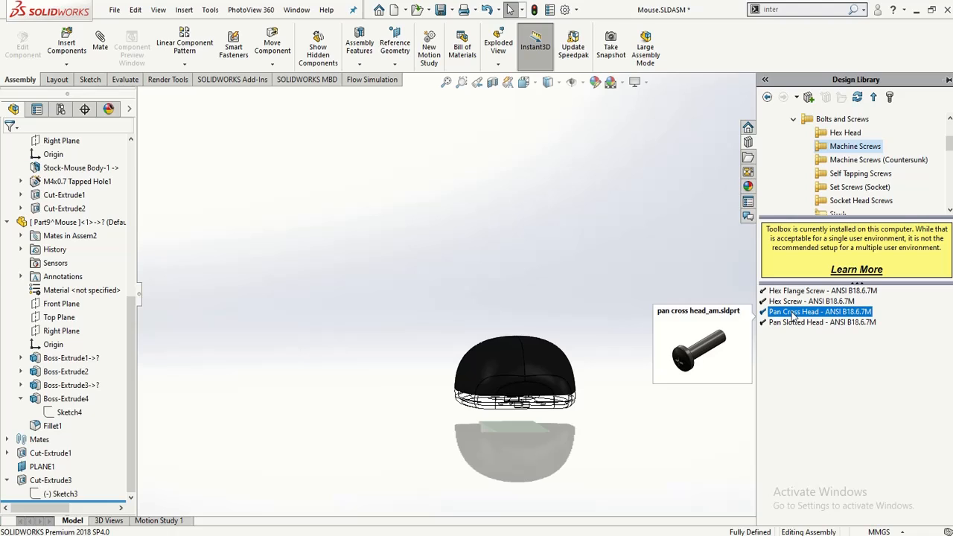
left_click(792, 313)
left_click(763, 313)
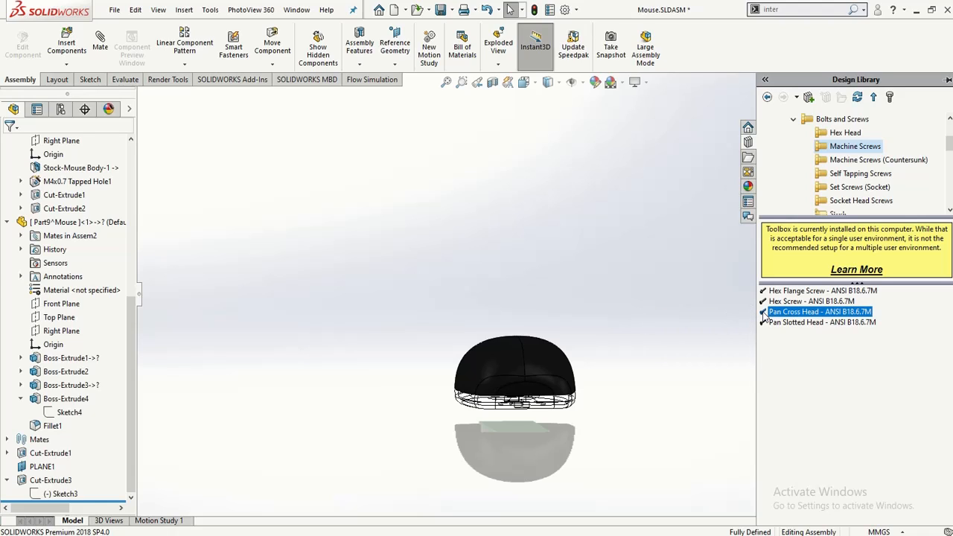
right_click(763, 315)
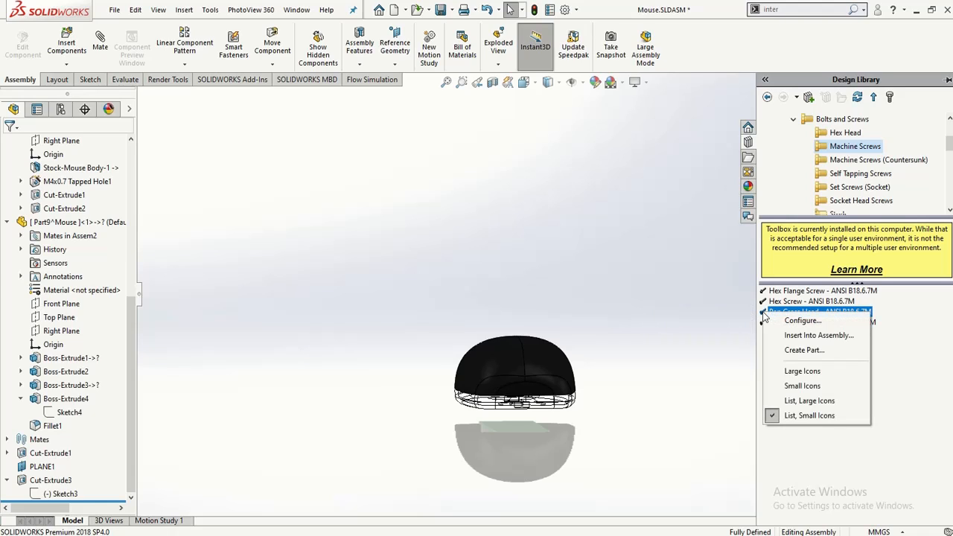
left_click(794, 335)
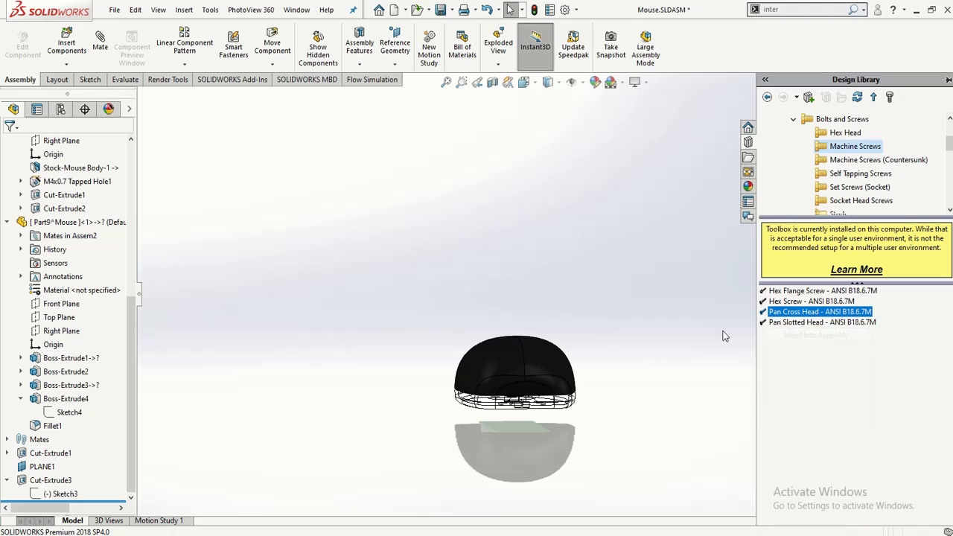
left_click(324, 359)
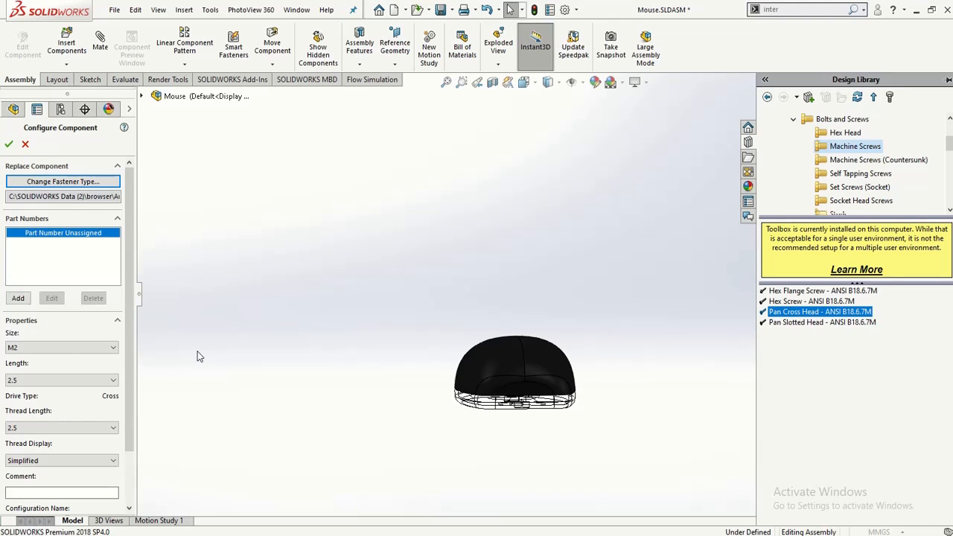
- Configure the pan cross head screw with size M4, length 10 and Schematic thread display
left_click(38, 348)
left_click(33, 389)
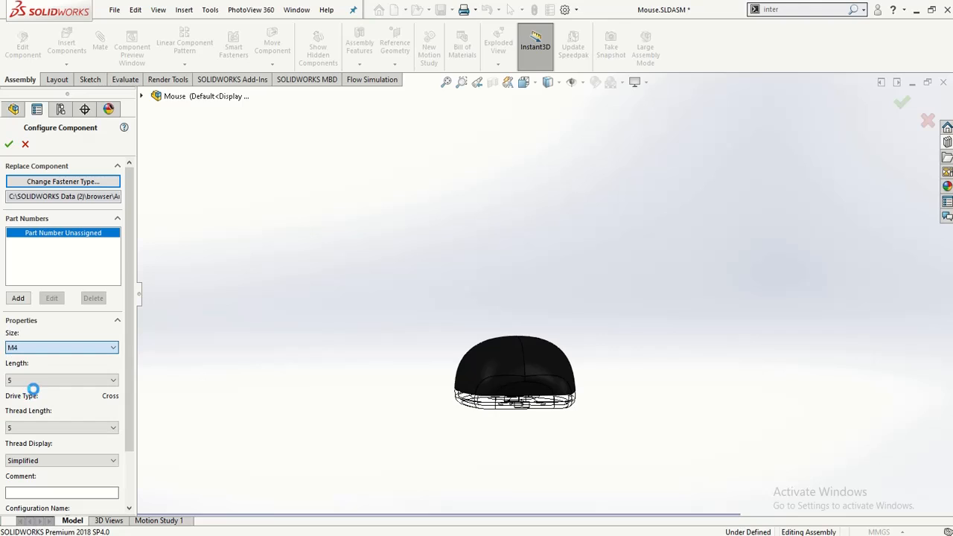
left_click(35, 380)
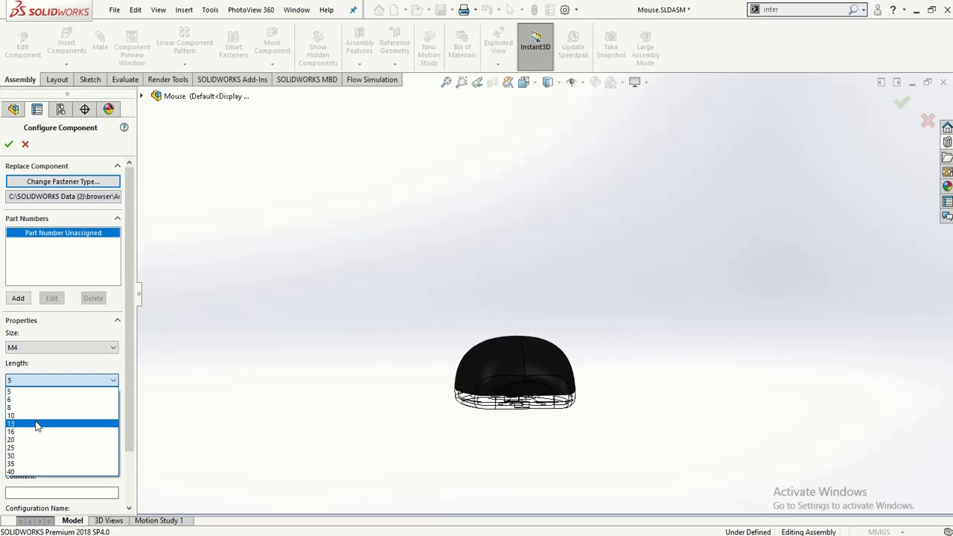
left_click(35, 415)
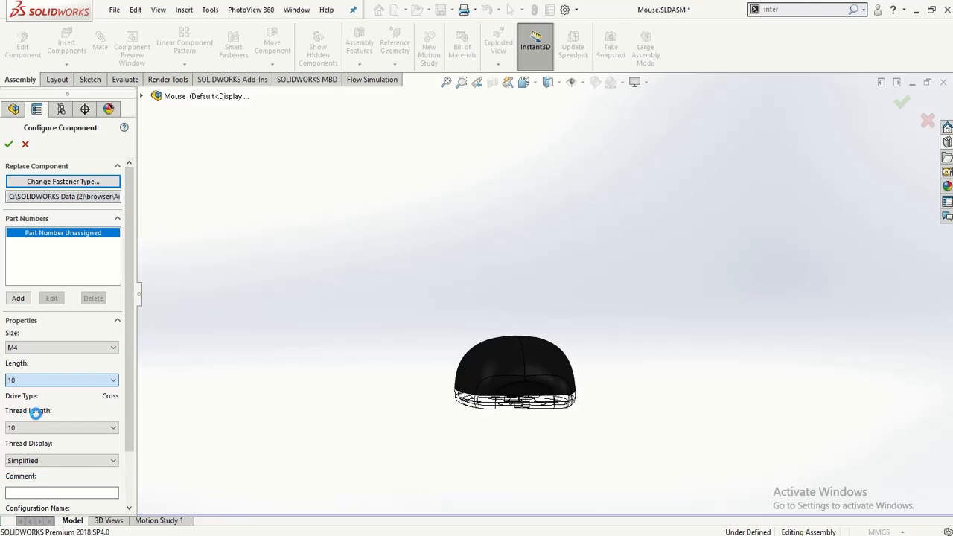
left_click(43, 461)
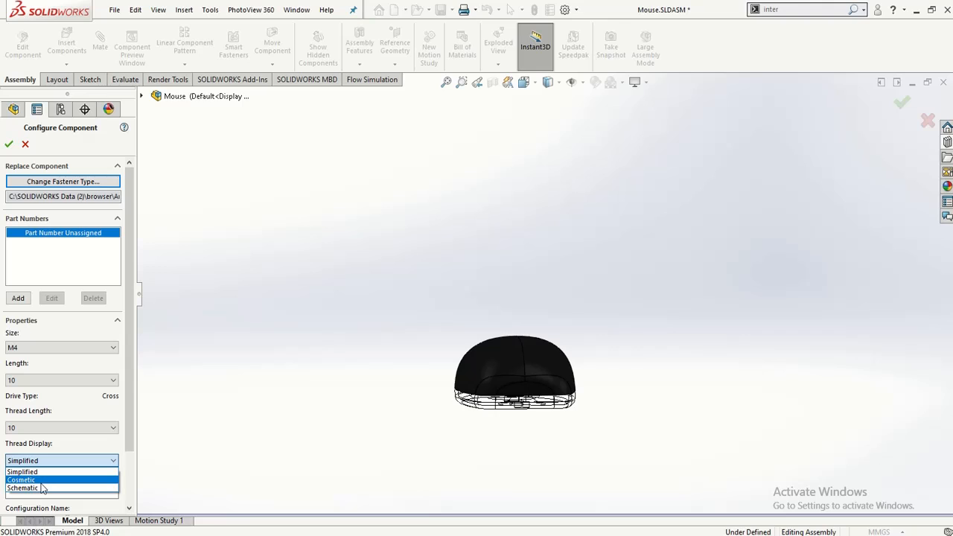
left_click(42, 487)
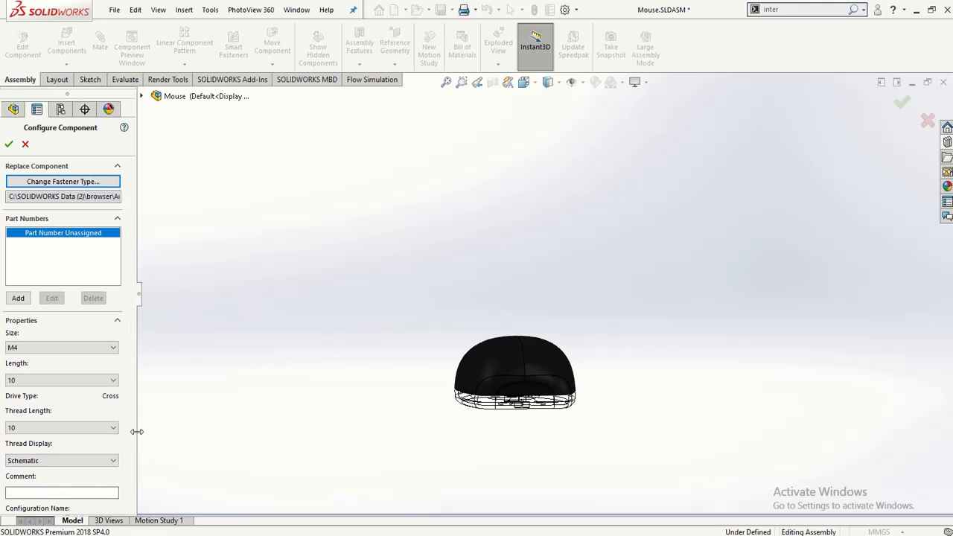
- Add the proposed part number without a description, inspect the threaded screw and accept the component configuration
scroll(129, 432, "down", 3)
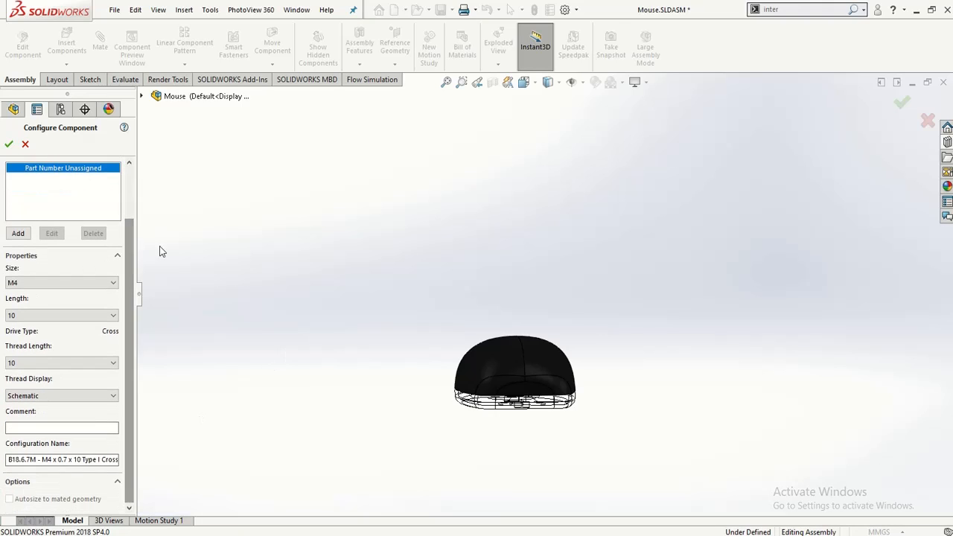
left_click(18, 234)
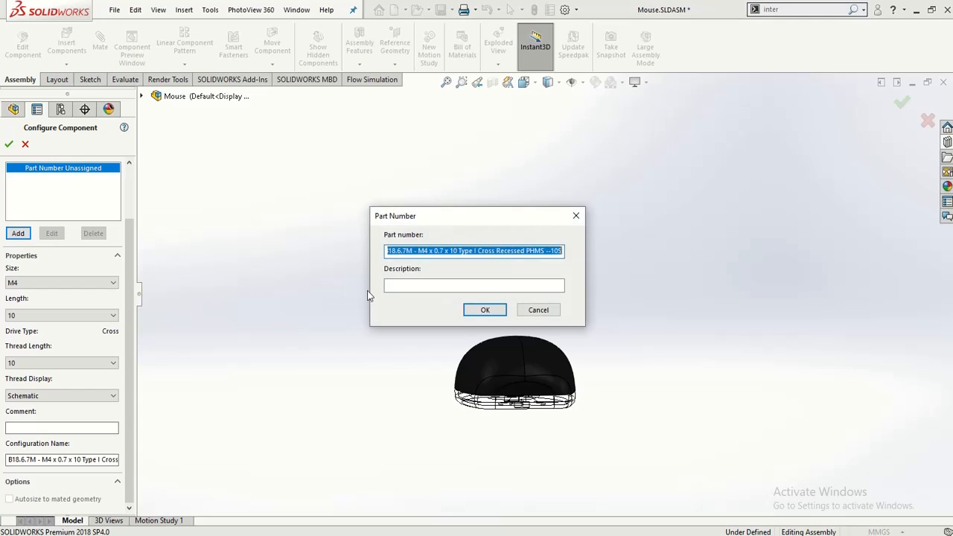
left_click(481, 312)
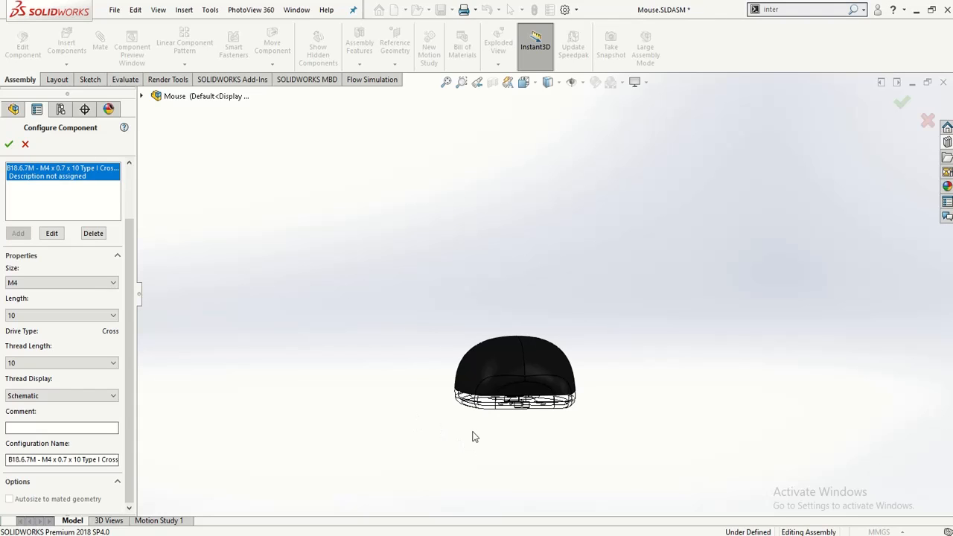
scroll(462, 433, "up", 2)
scroll(646, 461, "down", 4)
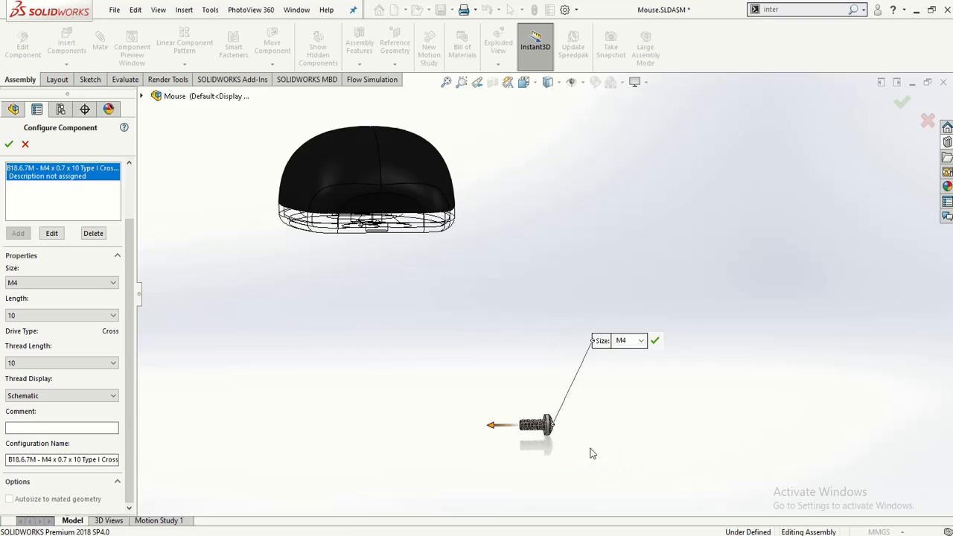
scroll(539, 426, "down", 8)
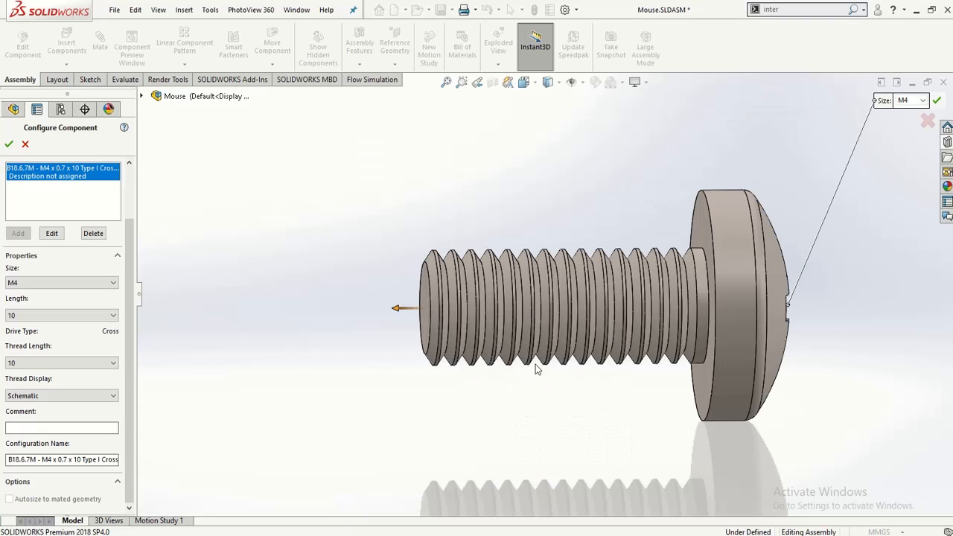
scroll(537, 370, "up", 8)
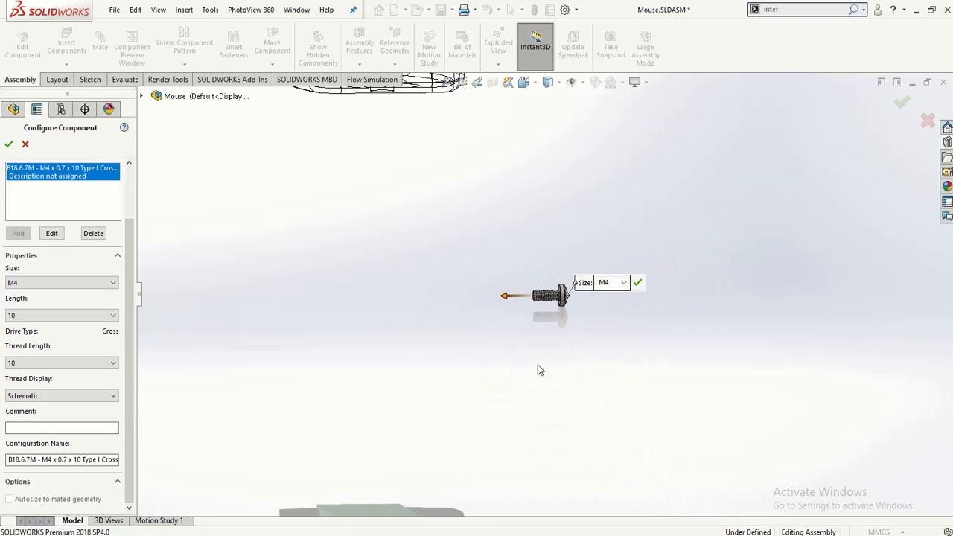
scroll(540, 370, "up", 3)
middle_click_drag(500, 307, 532, 244)
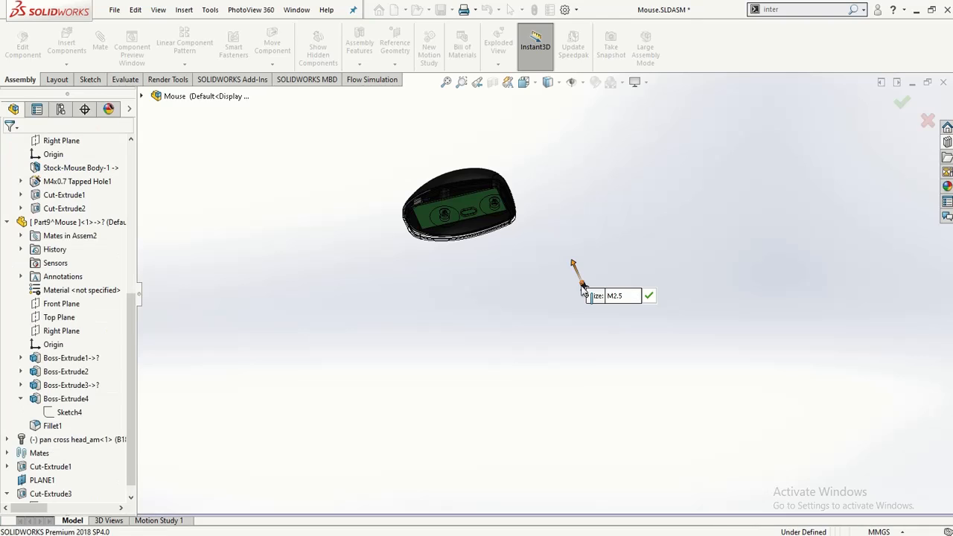
scroll(583, 289, "down", 5)
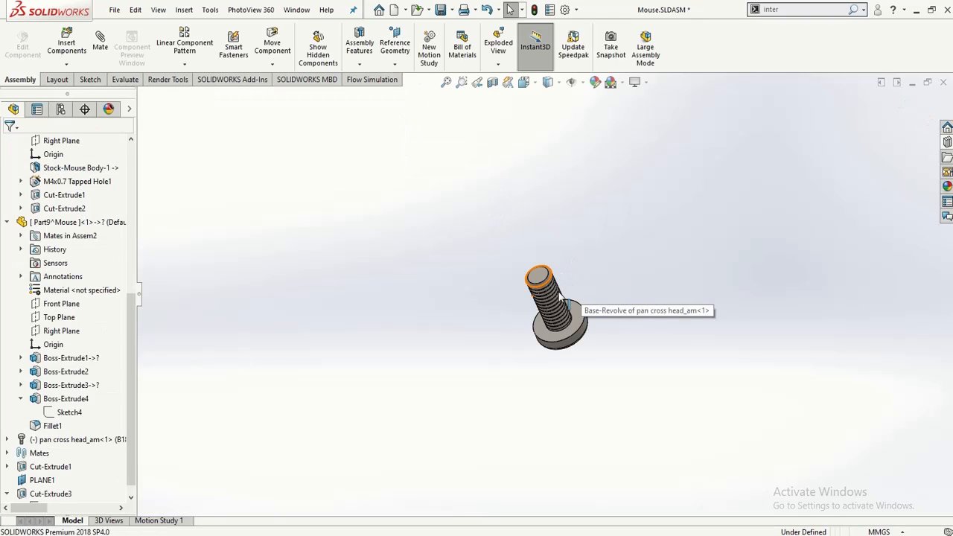
left_click(569, 347)
scroll(532, 382, "up", 5)
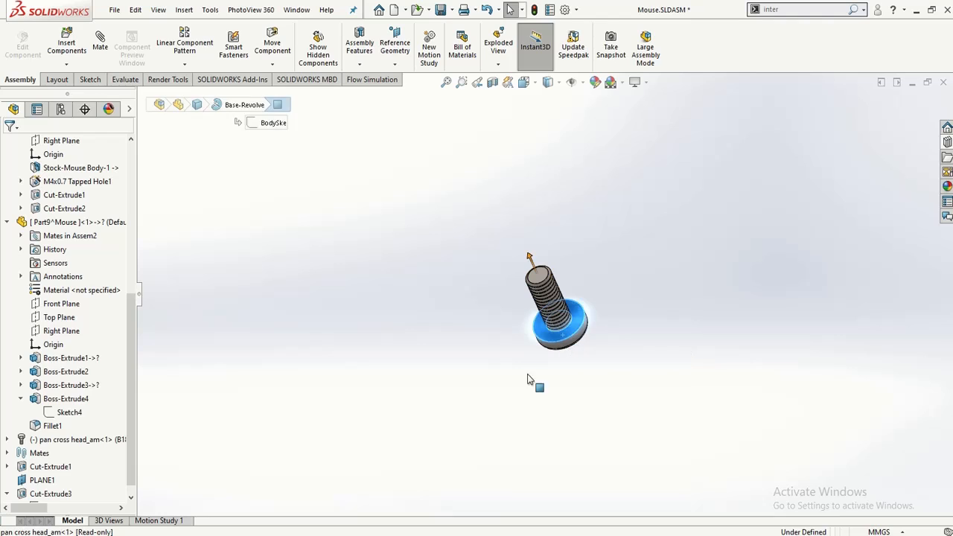
scroll(365, 367, "up", 7)
scroll(431, 223, "down", 2)
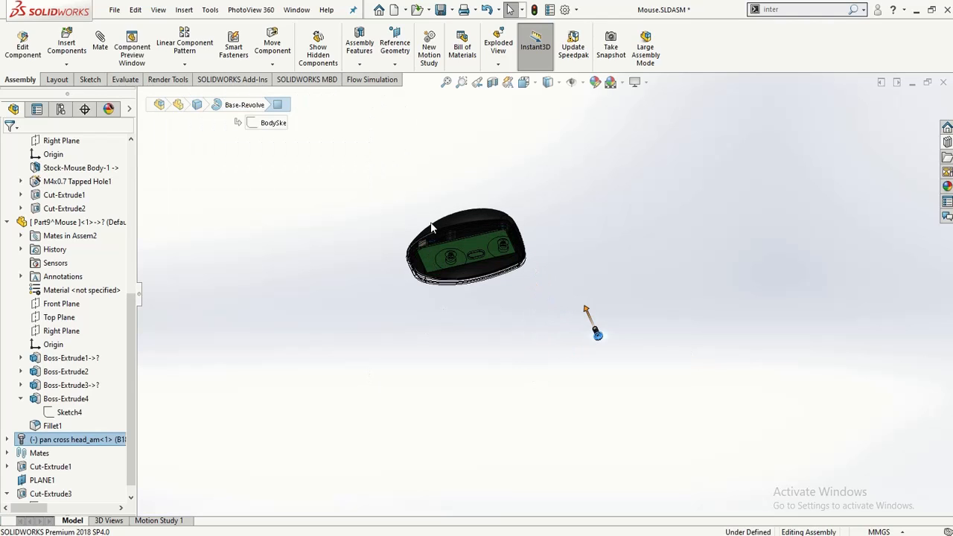
- Restore the Lower Part of the mouse to its opaque display
scroll(54, 195, "up", 7)
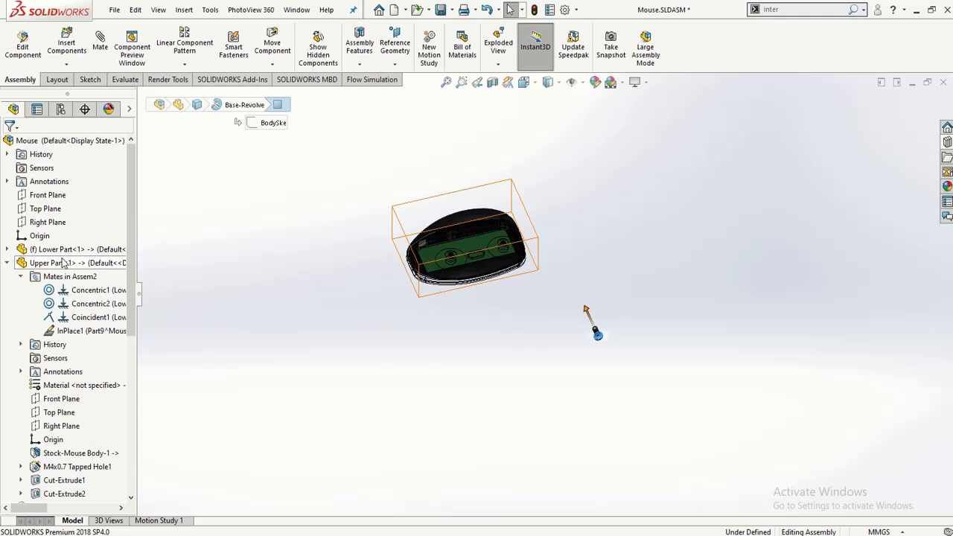
right_click(64, 252)
left_click(161, 144)
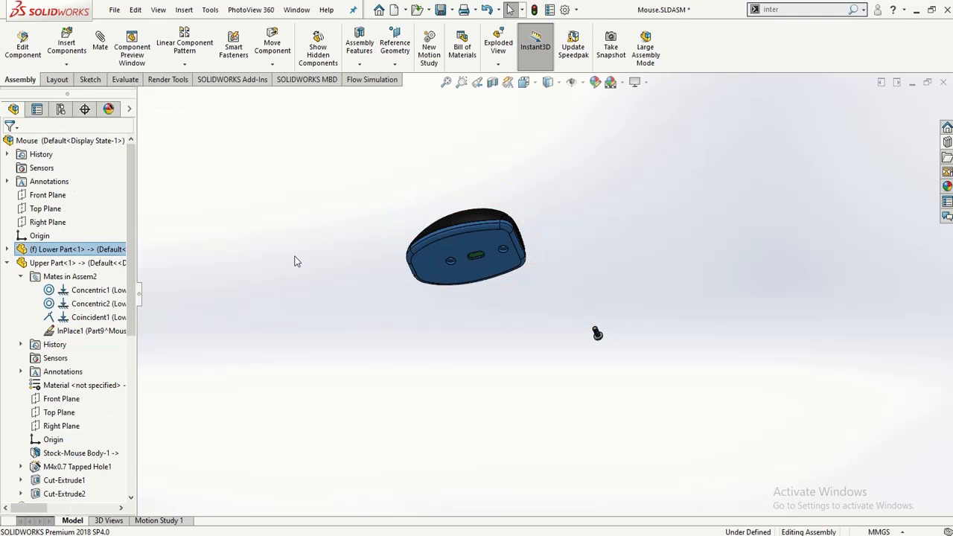
- Add a coincident mate between the underside of the screw head and the counterbore seat of one Lower Part hole
scroll(546, 281, "down", 5)
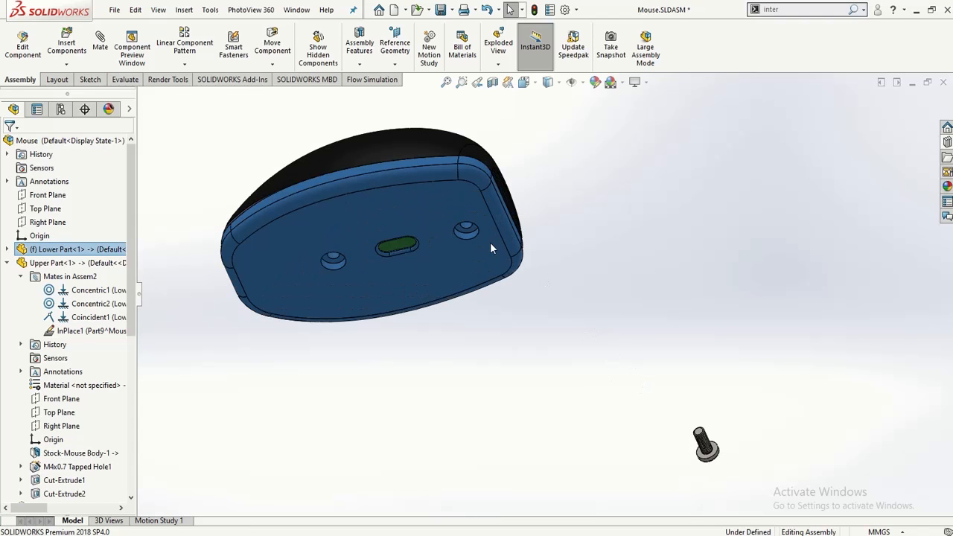
scroll(465, 235, "down", 3)
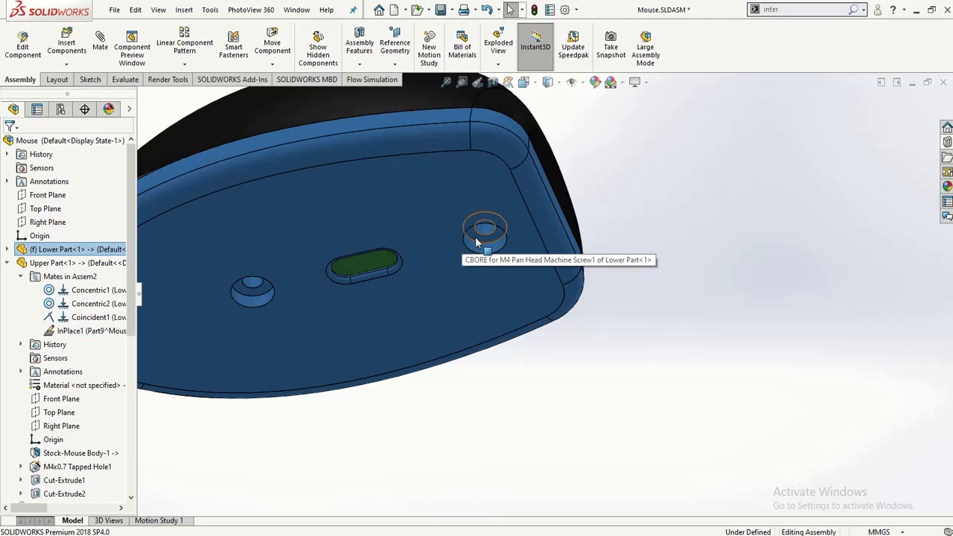
left_click(475, 237)
scroll(486, 270, "up", 5)
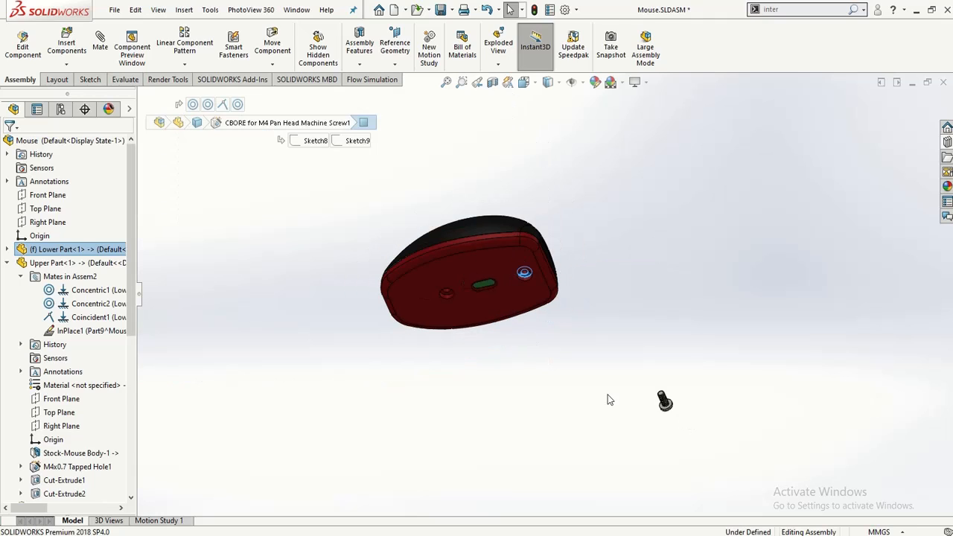
scroll(657, 418, "down", 5)
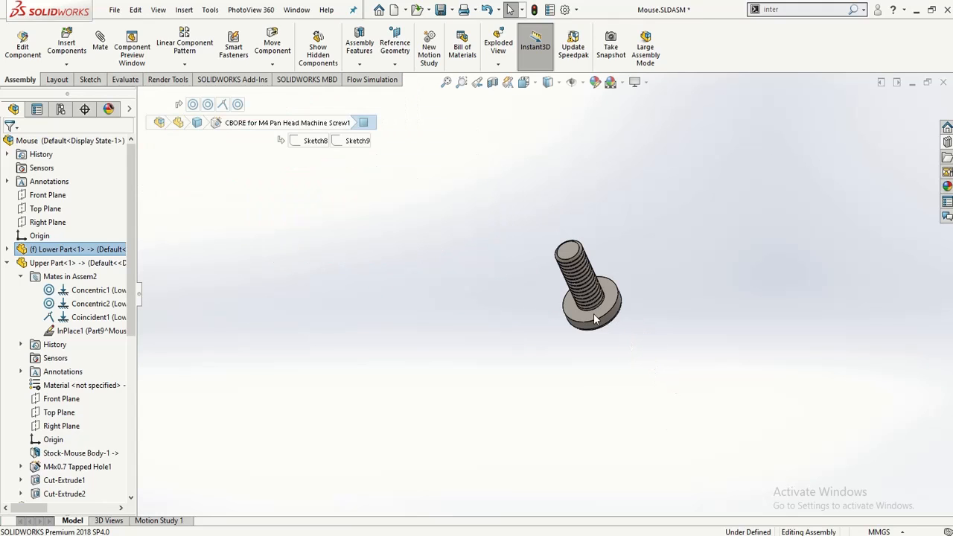
left_click(96, 39)
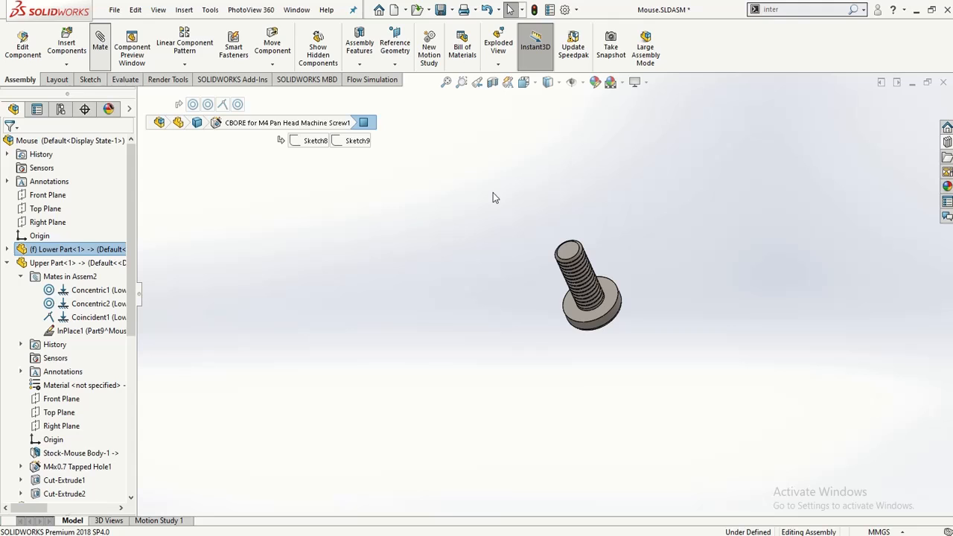
left_click(568, 306)
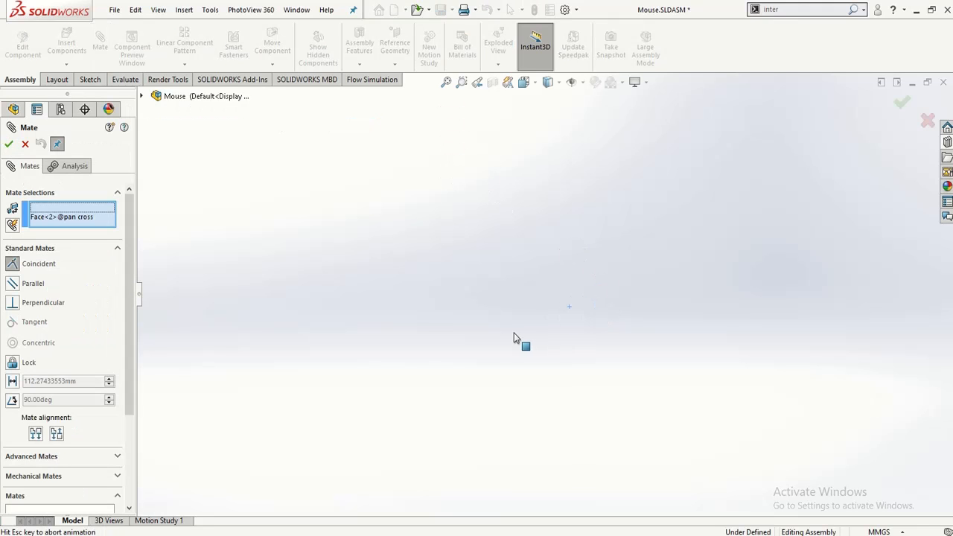
left_click(414, 354)
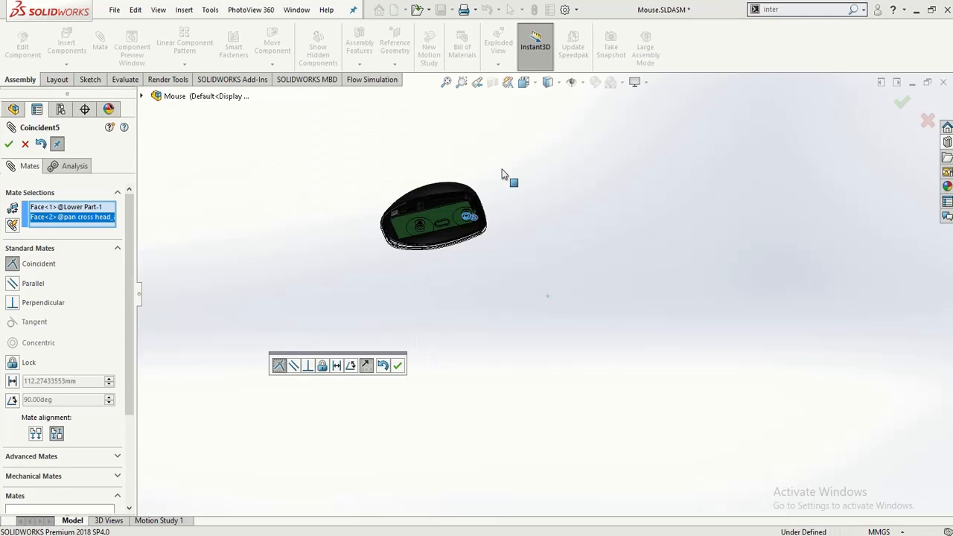
scroll(438, 315, "down", 6)
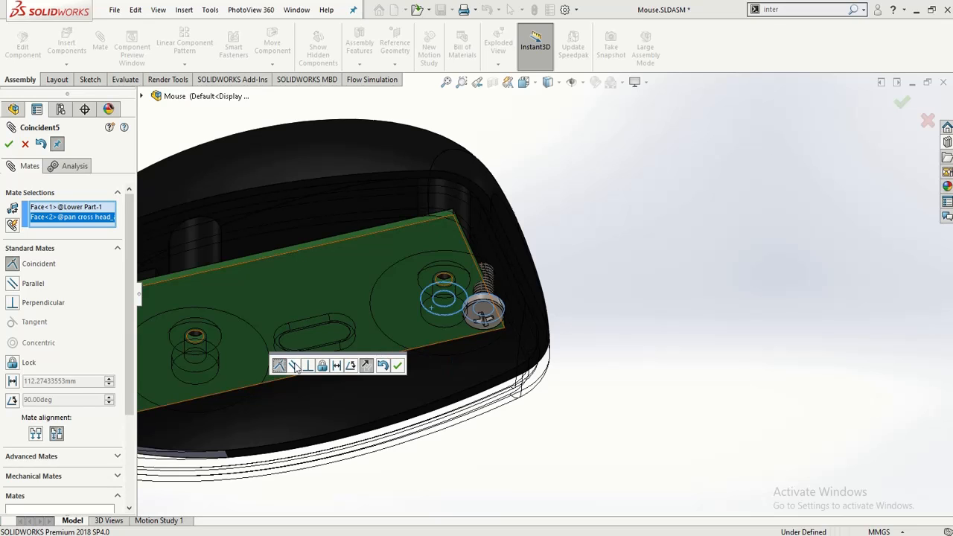
left_click(398, 366)
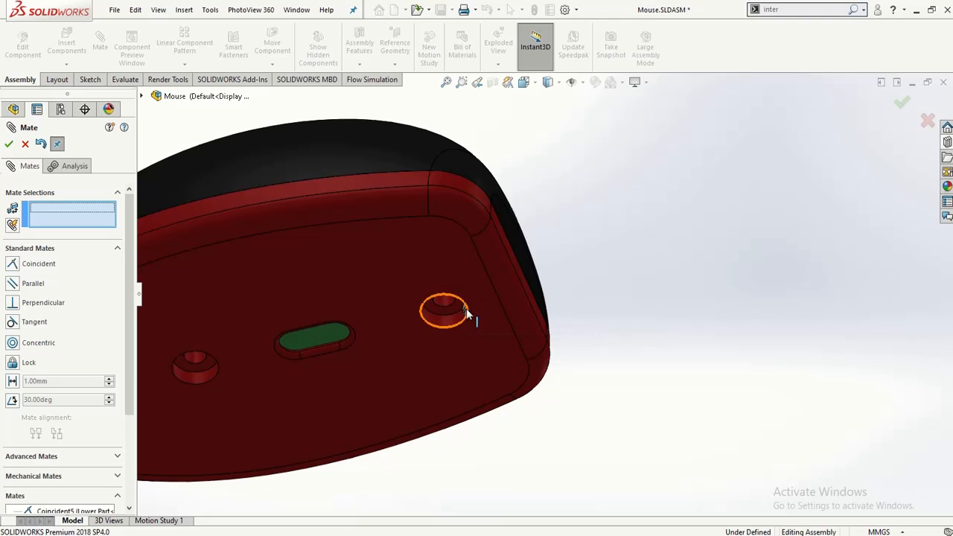
- Move the screw clear of the mouse, make its shank concentric with the same counterbored hole, and finish mating
left_click_drag(465, 313, 594, 307)
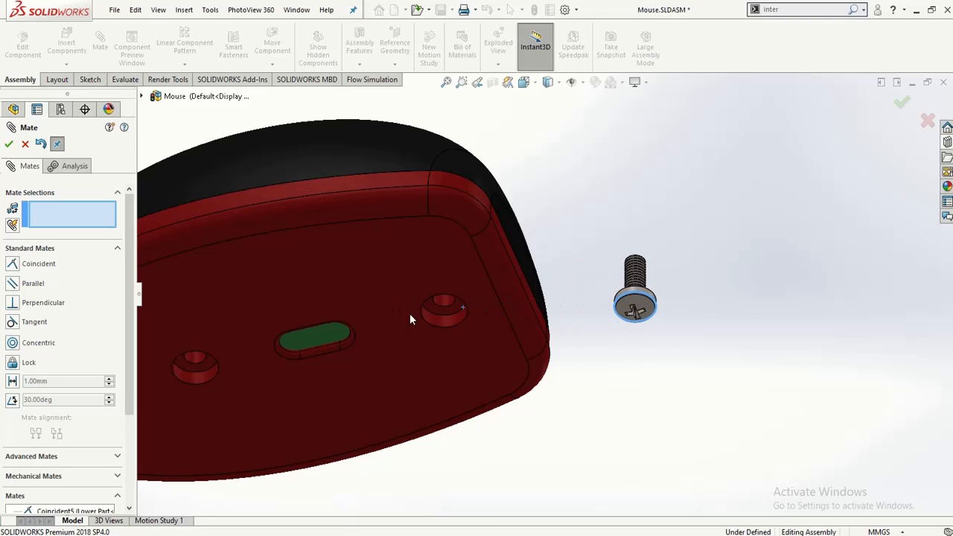
scroll(443, 305, "down", 3)
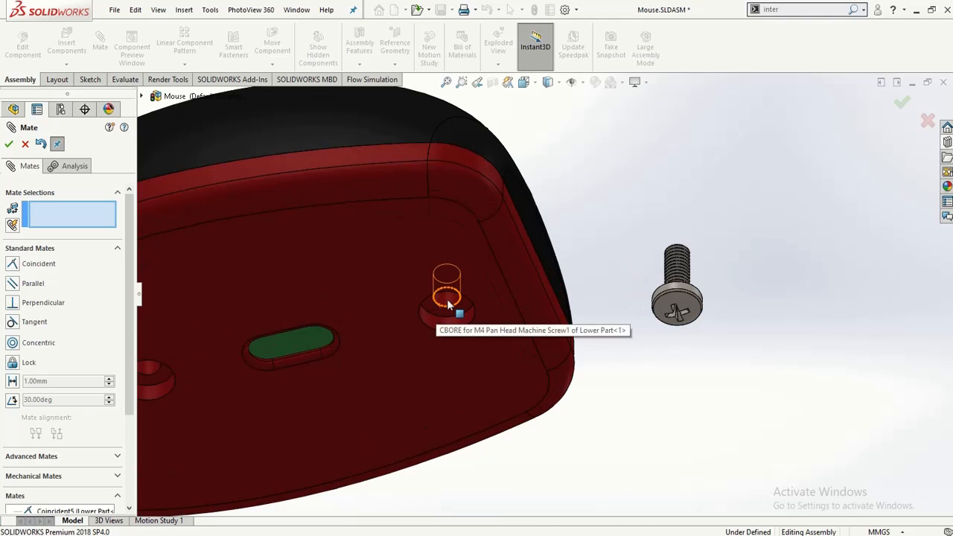
left_click(454, 304)
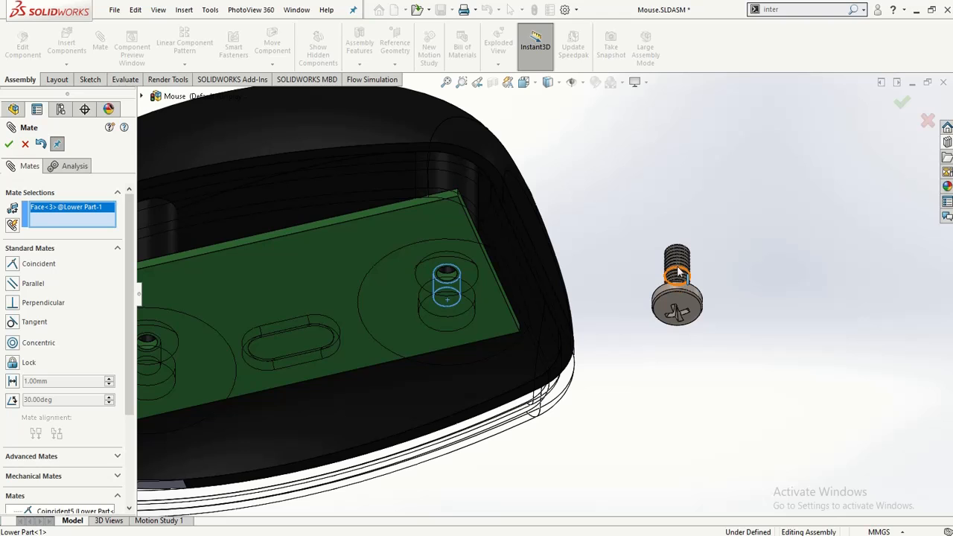
left_click(679, 272)
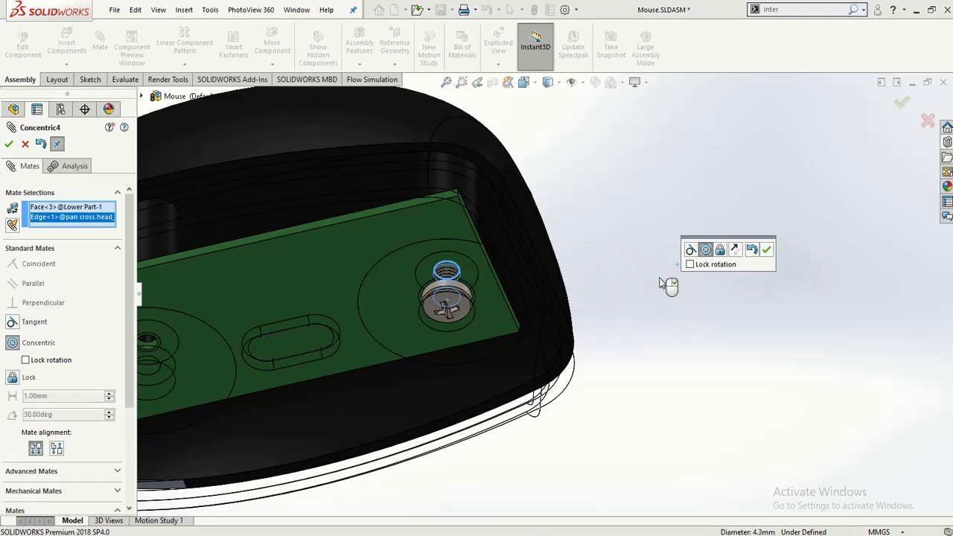
left_click(766, 251)
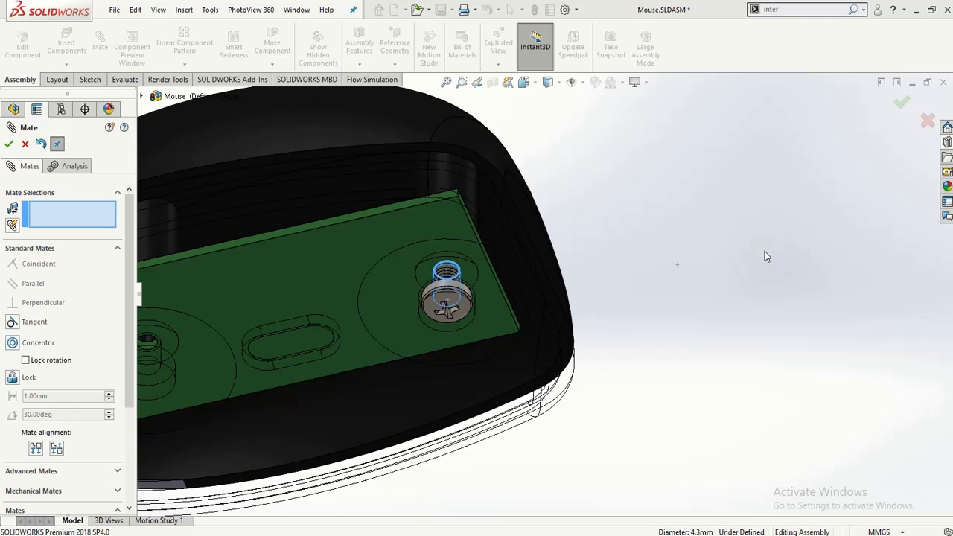
scroll(704, 325, "up", 3)
middle_click_drag(435, 329, 382, 235)
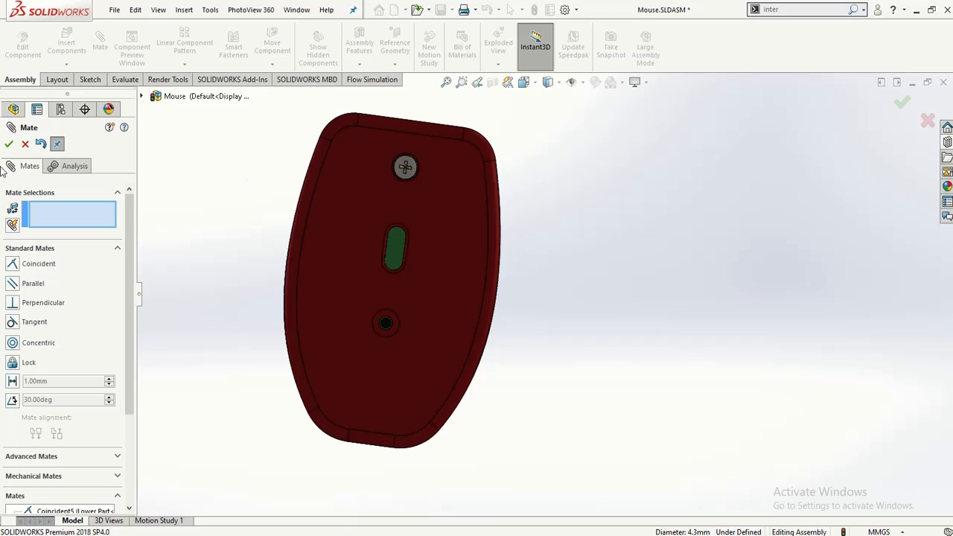
left_click(26, 145)
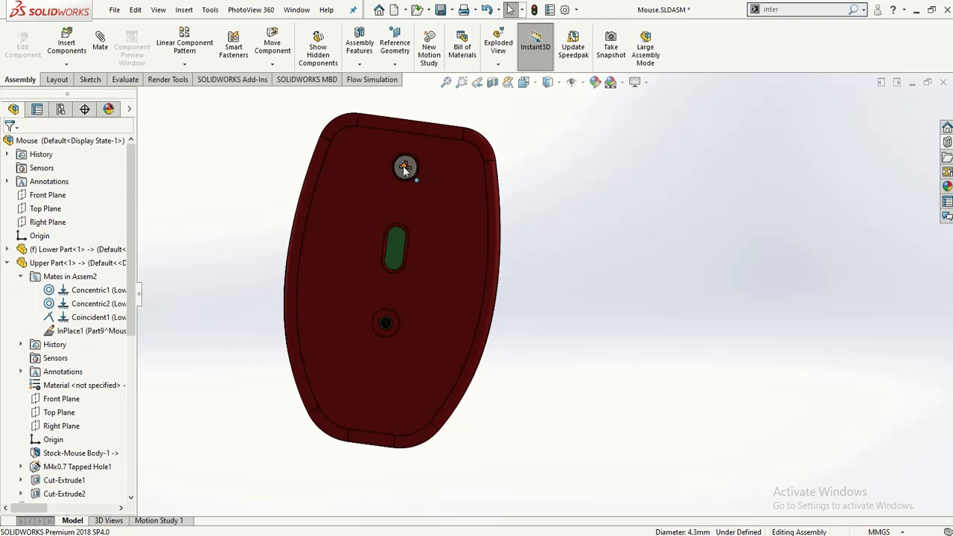
- Place a copy of the installed pan cross head screw beside the mouse
left_click_drag(583, 261, 631, 301, "ctrl")
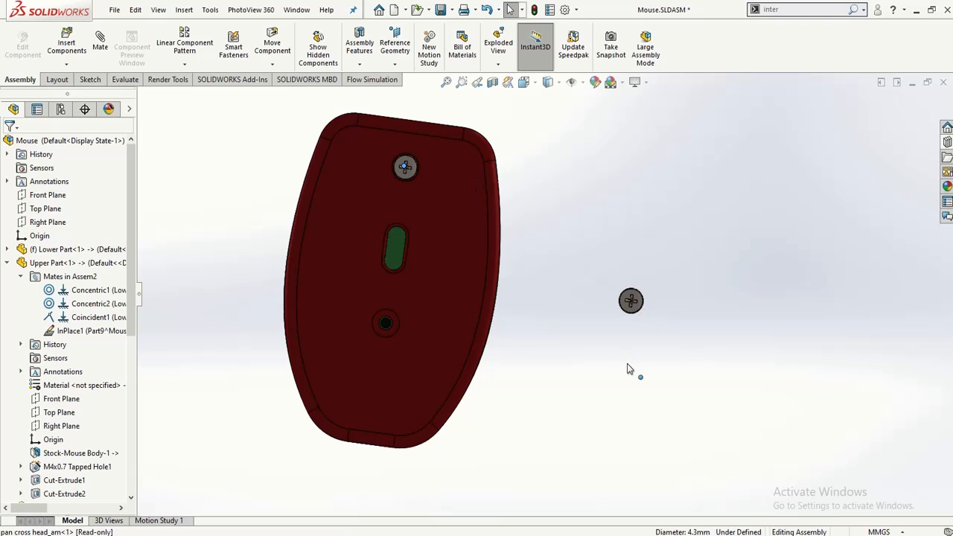
middle_click_drag(562, 373, 469, 346)
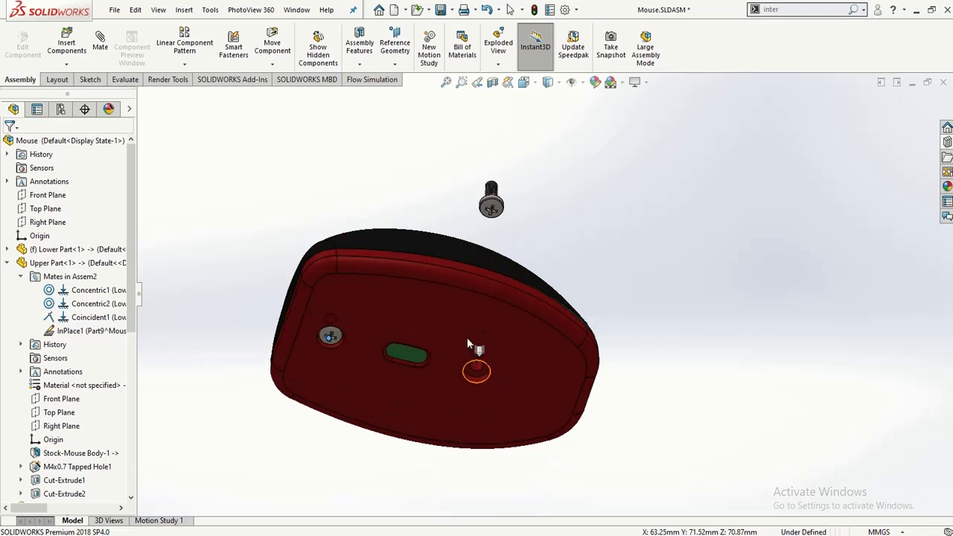
middle_click_drag(442, 304, 435, 478)
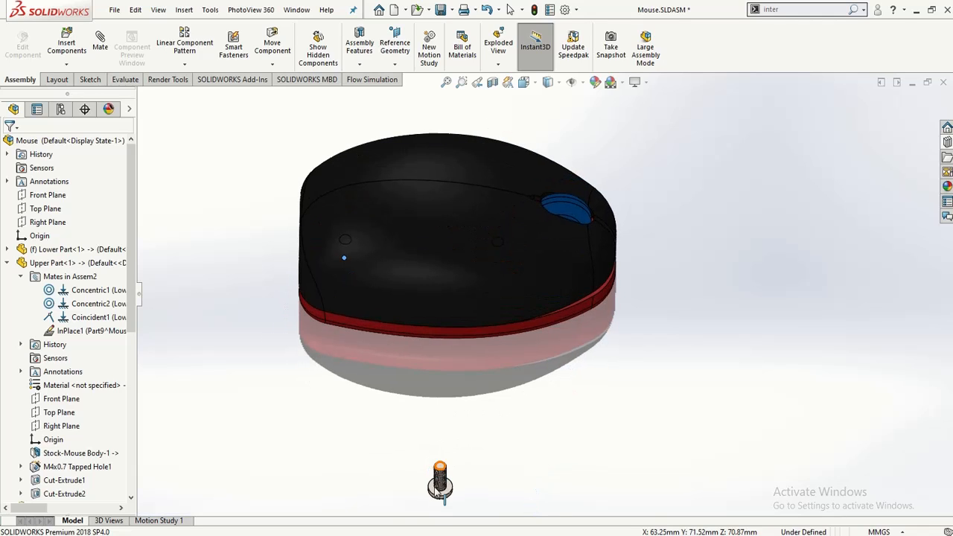
- Add a coincident mate between the copied screw's head underside and the counterbore seat of the remaining Lower Part hole
scroll(444, 498, "down", 2)
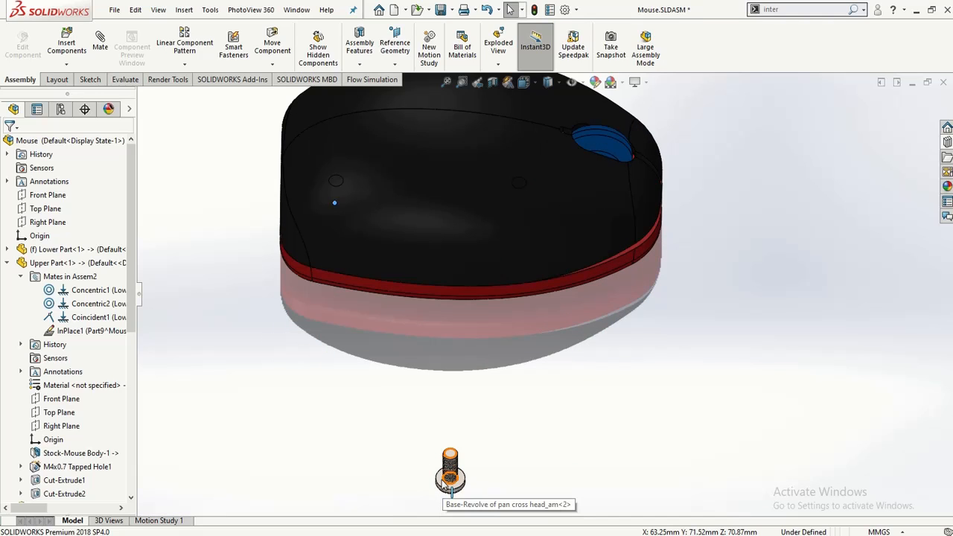
left_click(446, 476)
scroll(343, 428, "up", 4)
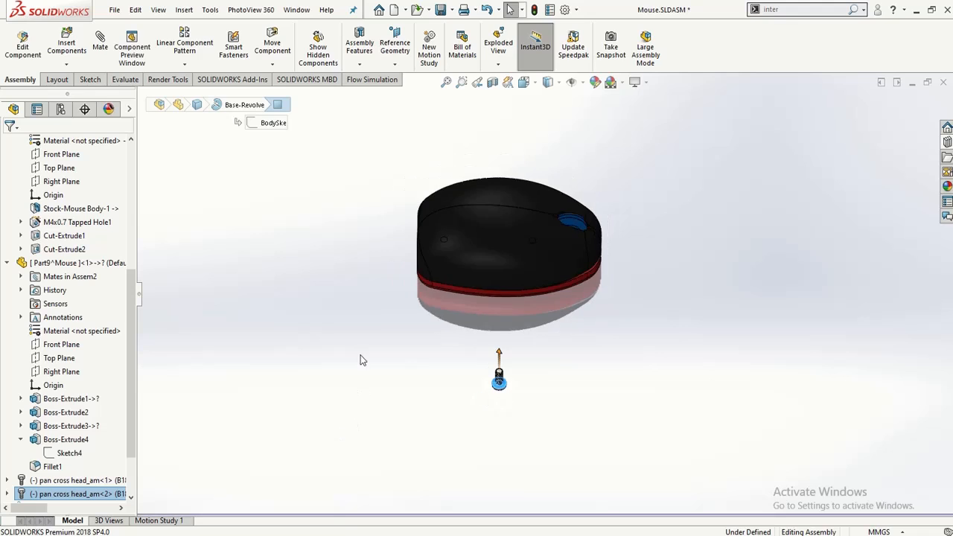
middle_click_drag(366, 419, 350, 155)
scroll(593, 321, "down", 4)
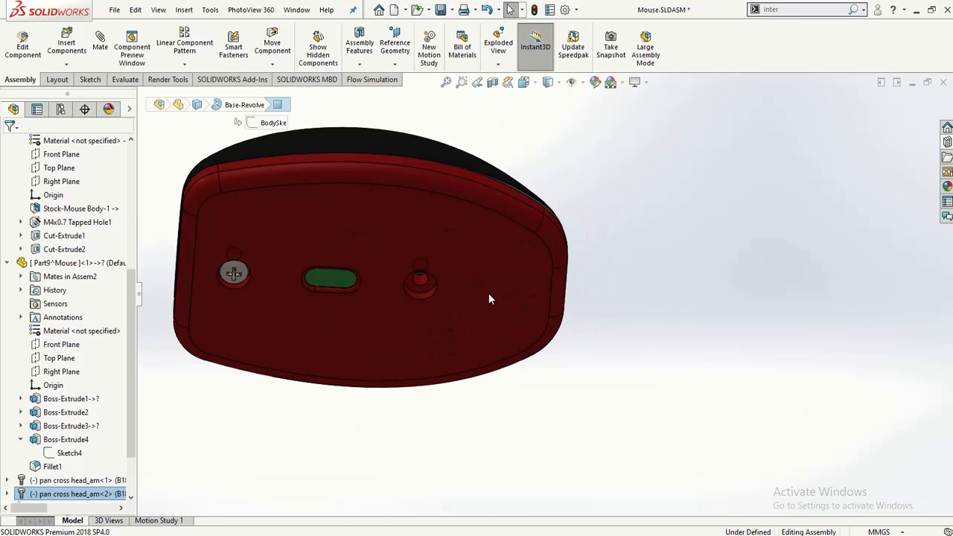
left_click(417, 292)
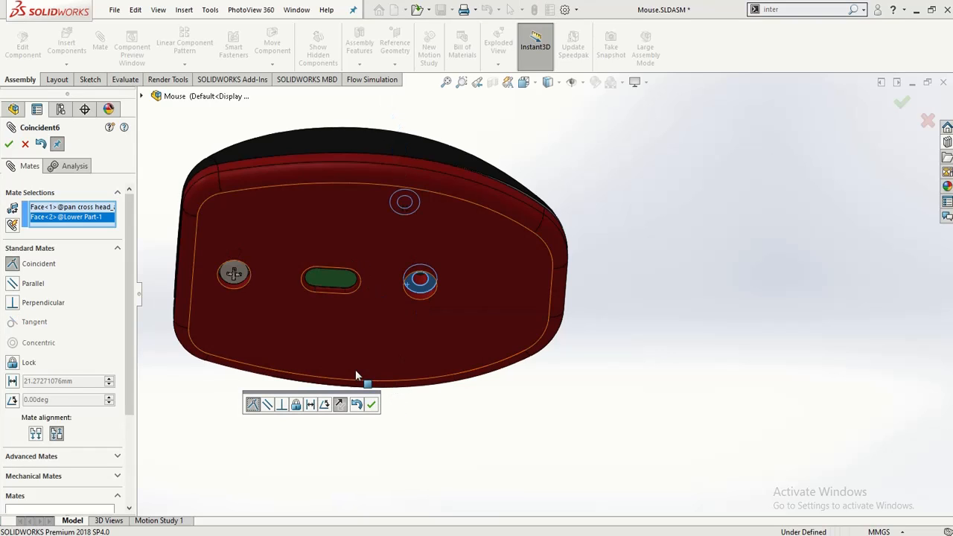
left_click(371, 404)
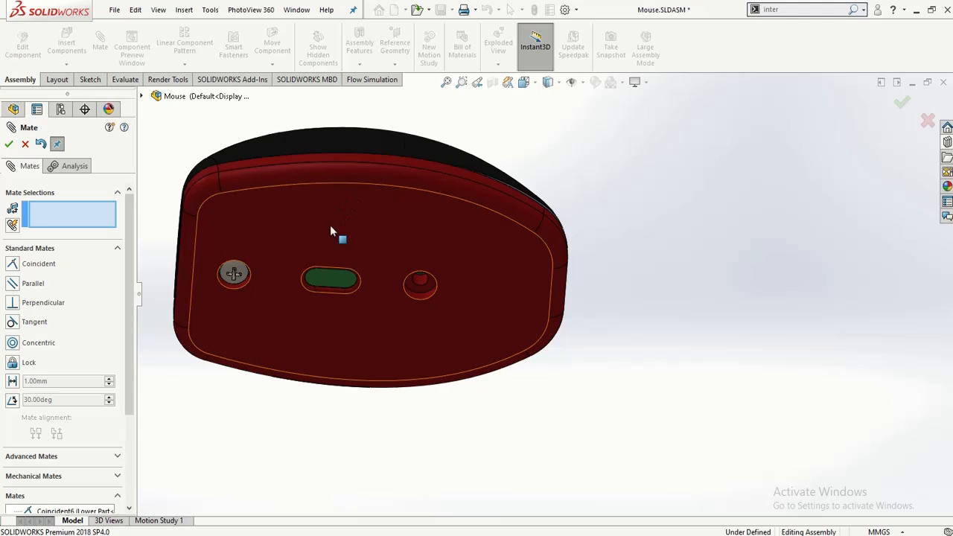
- Examine the mouse from the underside, side and front to locate the copied screw
scroll(330, 226, "down", 5)
scroll(417, 204, "up", 8)
middle_click_drag(365, 223, 500, 342)
scroll(465, 291, "down", 1)
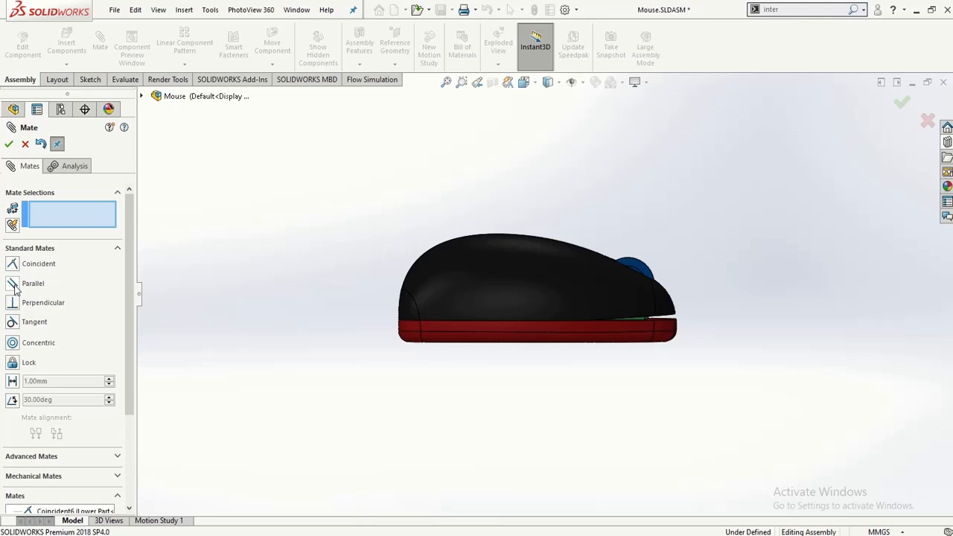
middle_click_drag(599, 293, 528, 311)
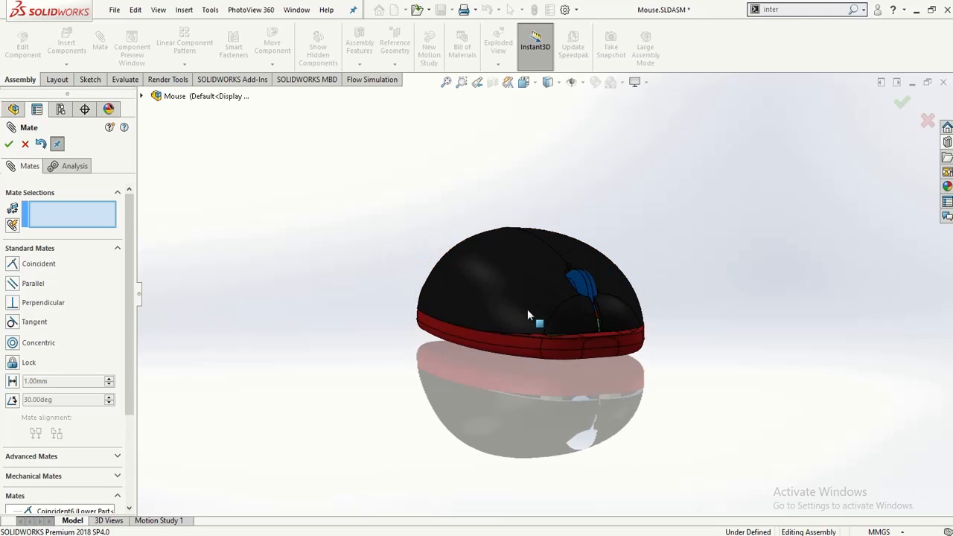
right_click(527, 302)
right_click(506, 303)
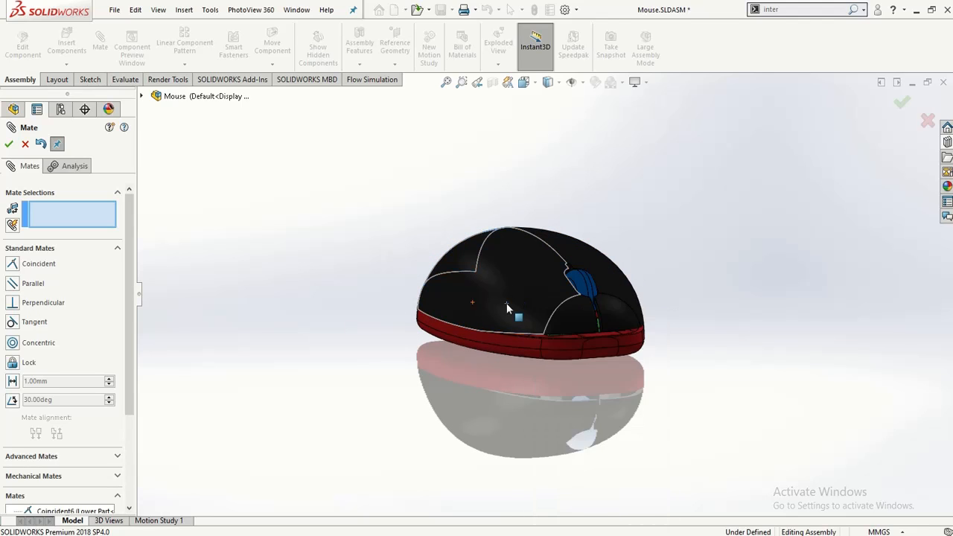
right_click(506, 303)
key("Escape")
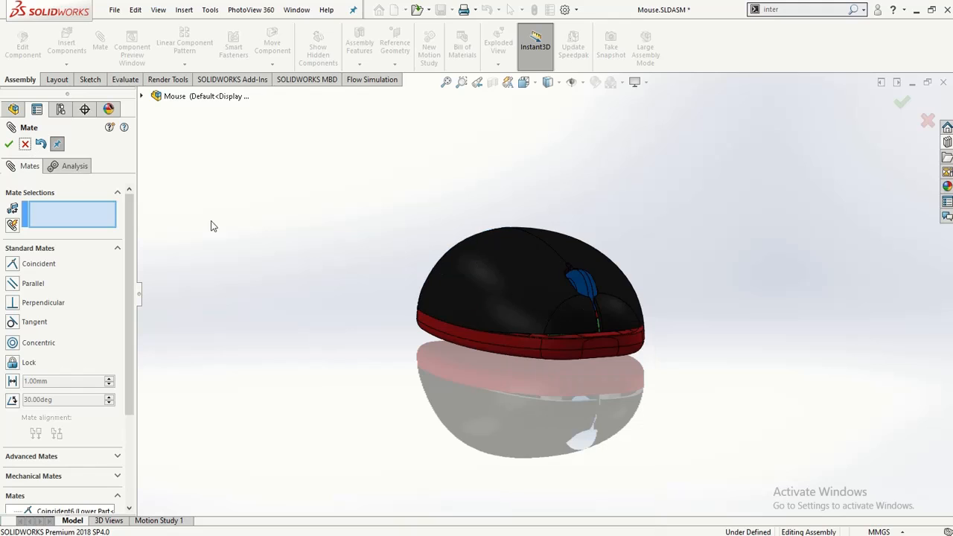
- Try to move the copied screw out below the Lower Part, then leave the mate command
left_click(495, 256)
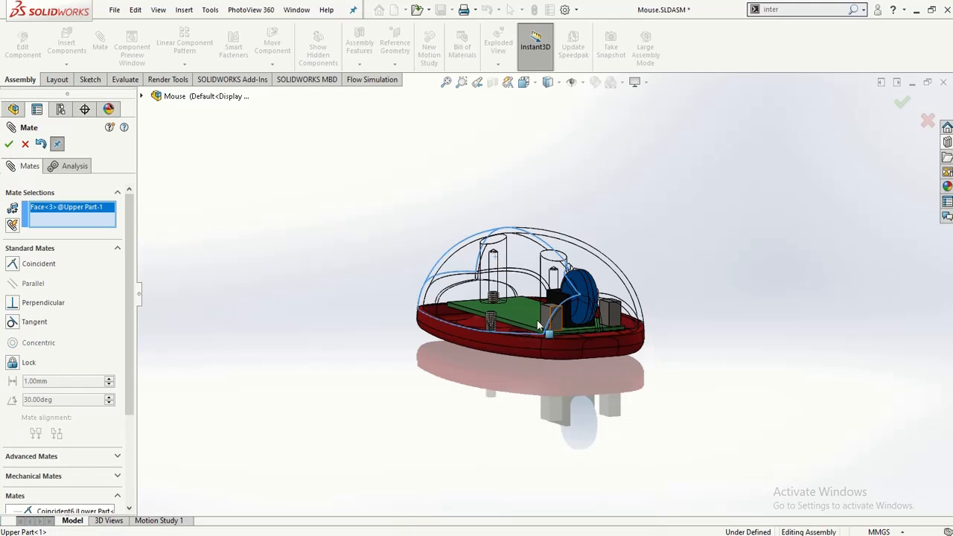
left_click(490, 321)
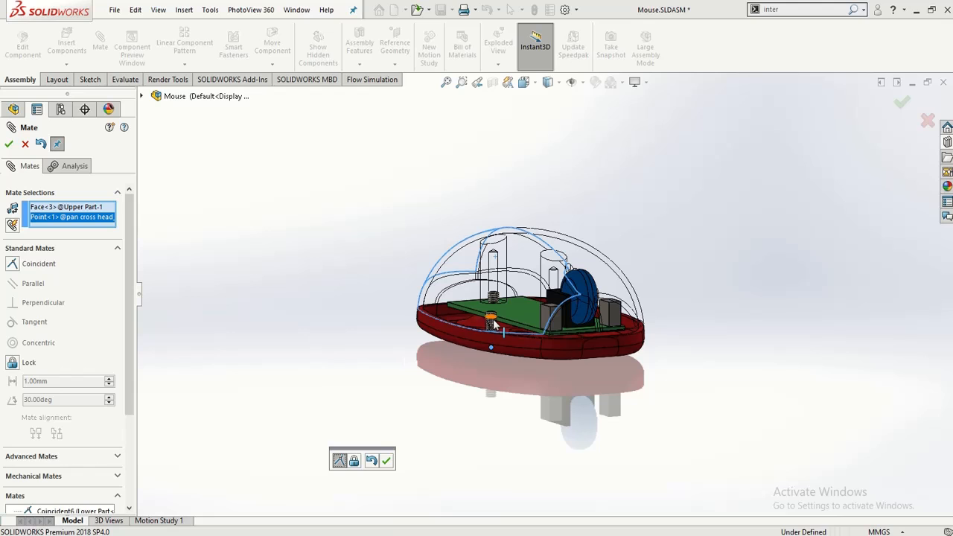
left_click_drag(490, 320, 480, 445)
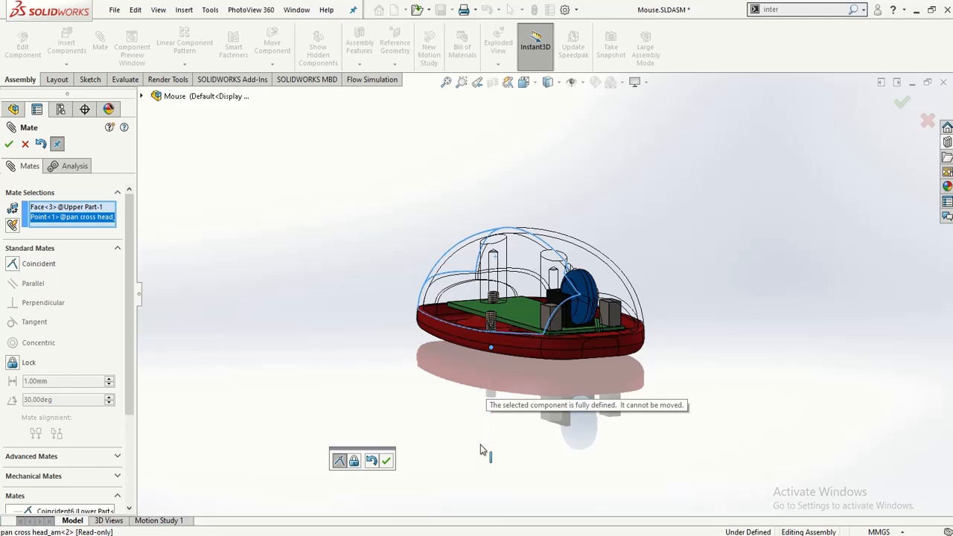
left_click(25, 144)
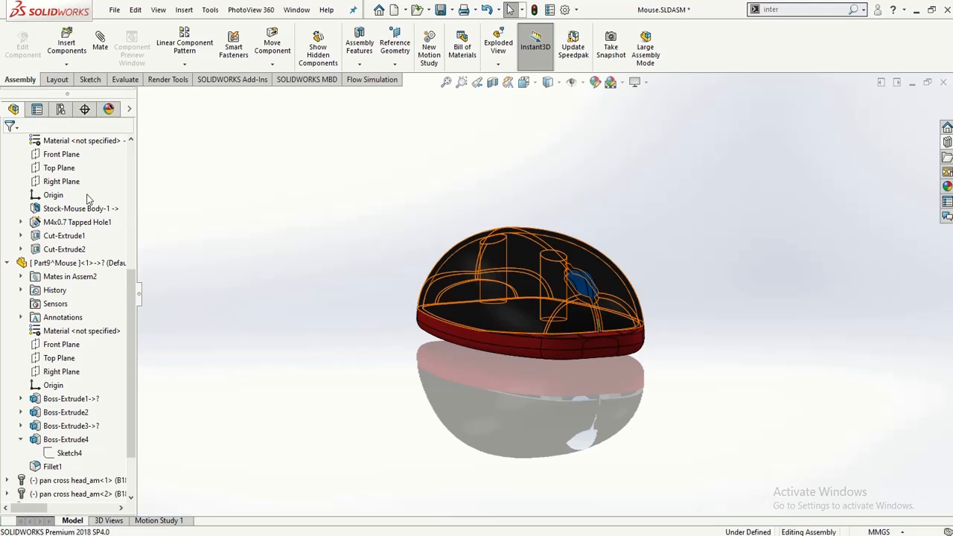
- Hide the Upper Part of the mouse to expose the screws and circuit board
scroll(67, 238, "up", 6)
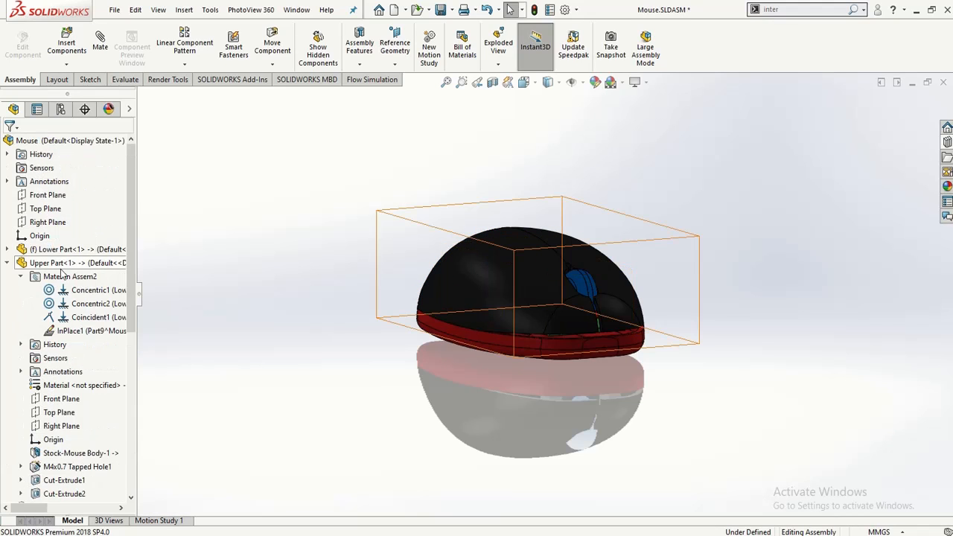
left_click(64, 264)
right_click(63, 265)
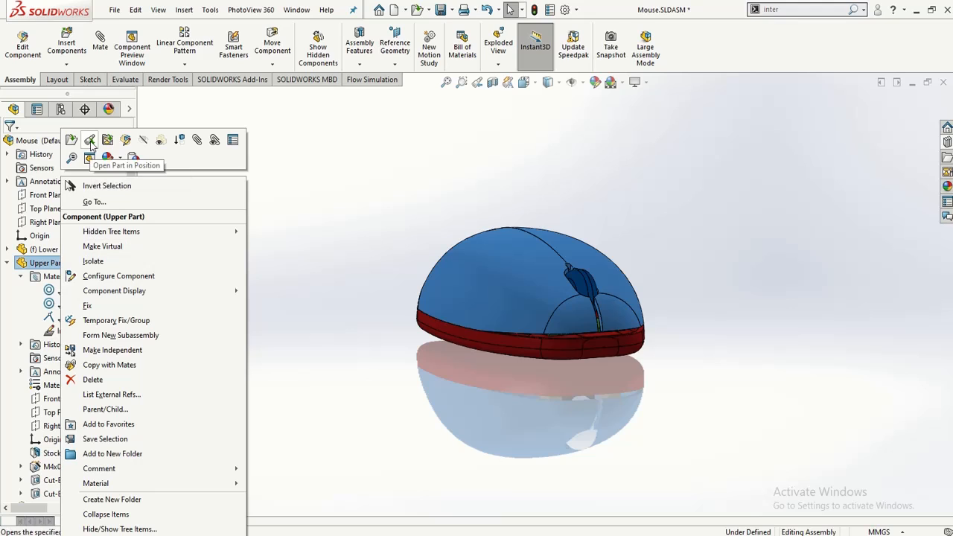
left_click(145, 140)
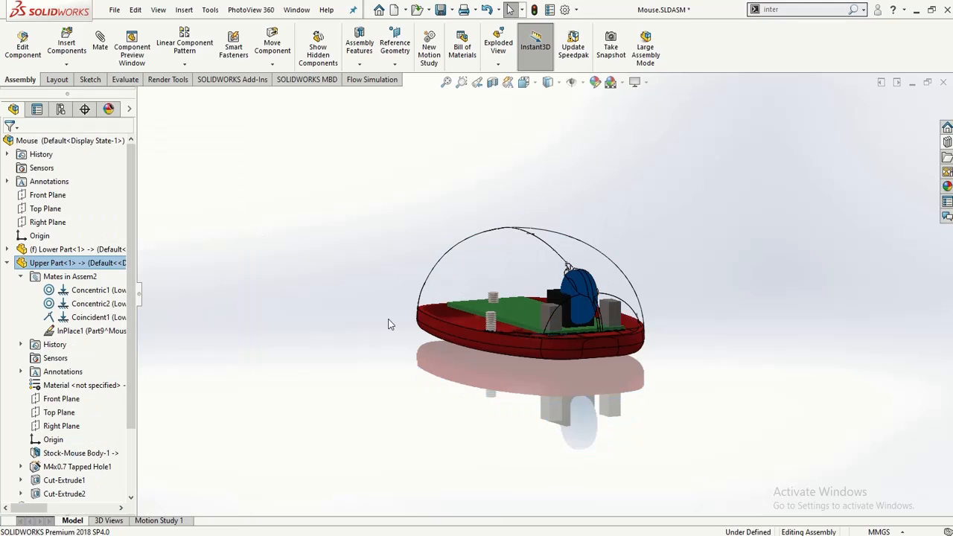
- Move the copied screw clear of the mouse and turn the model to show the Lower Part's underside
left_click_drag(489, 330, 474, 459)
middle_click_drag(402, 385, 417, 235)
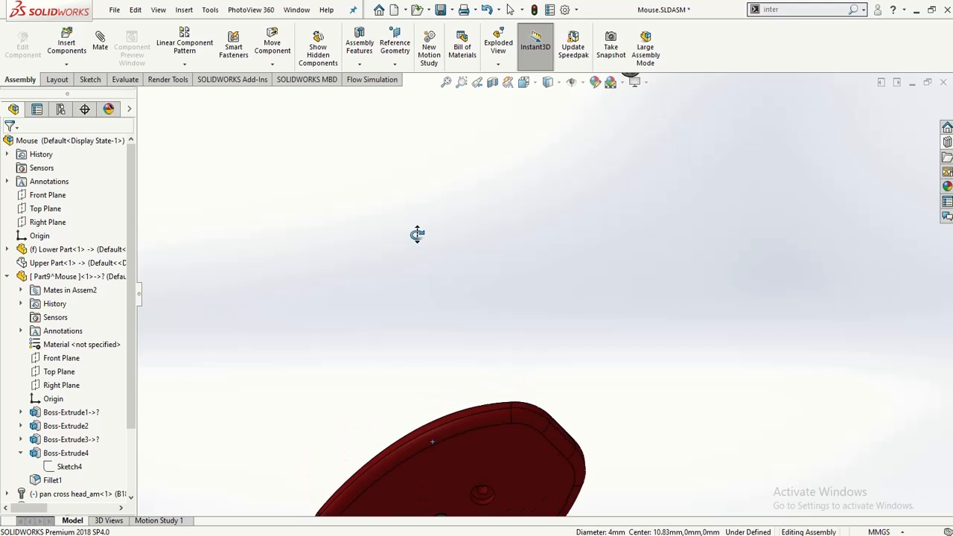
scroll(419, 268, "up", 5)
scroll(475, 331, "down", 2)
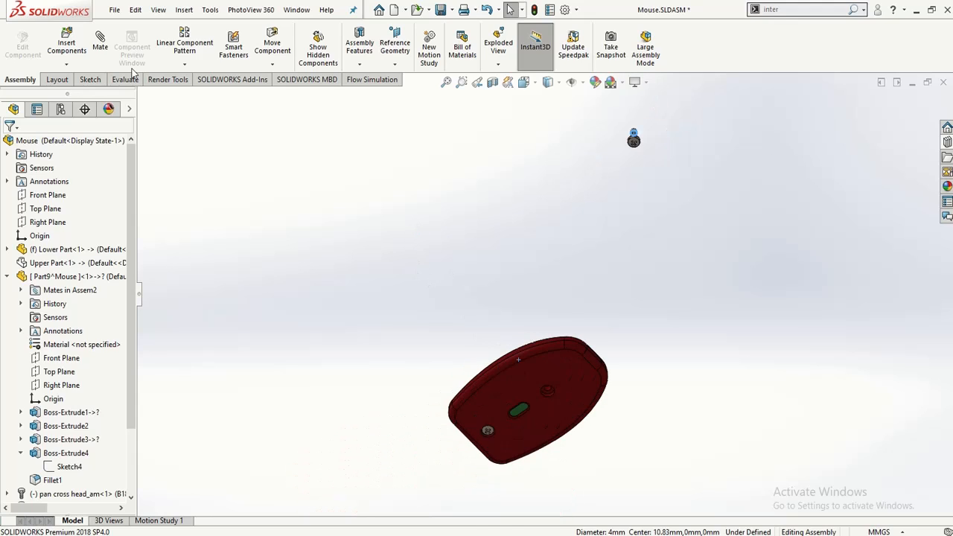
- Add a concentric mate between the copied screw's circular edge and the empty Lower Part hole's cylindrical face, then leave the mate command
left_click(99, 45)
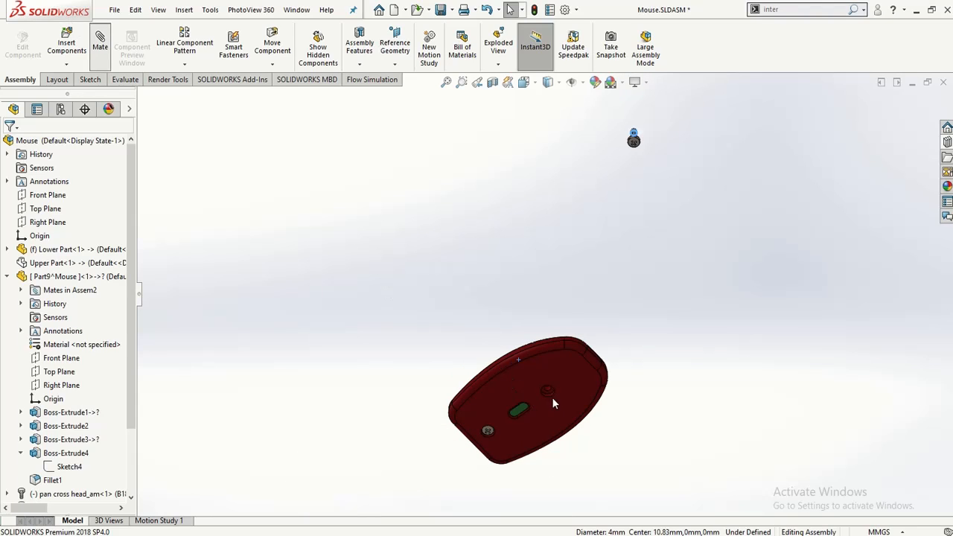
scroll(551, 397, "down", 6)
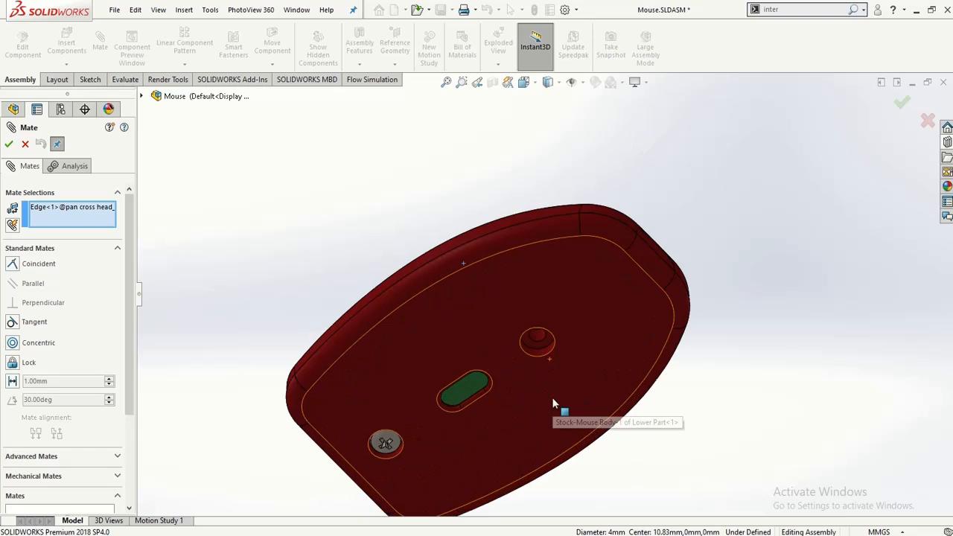
left_click(513, 217)
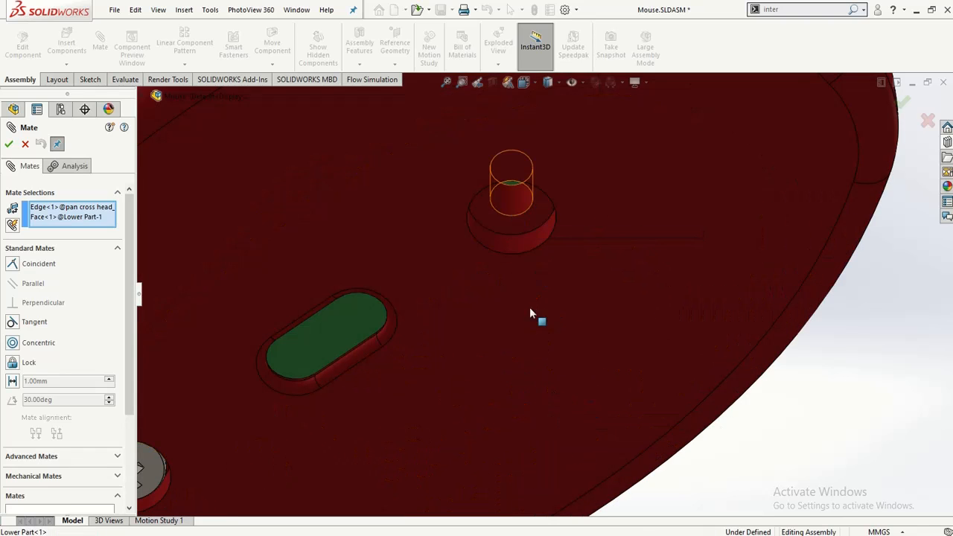
scroll(542, 358, "up", 10)
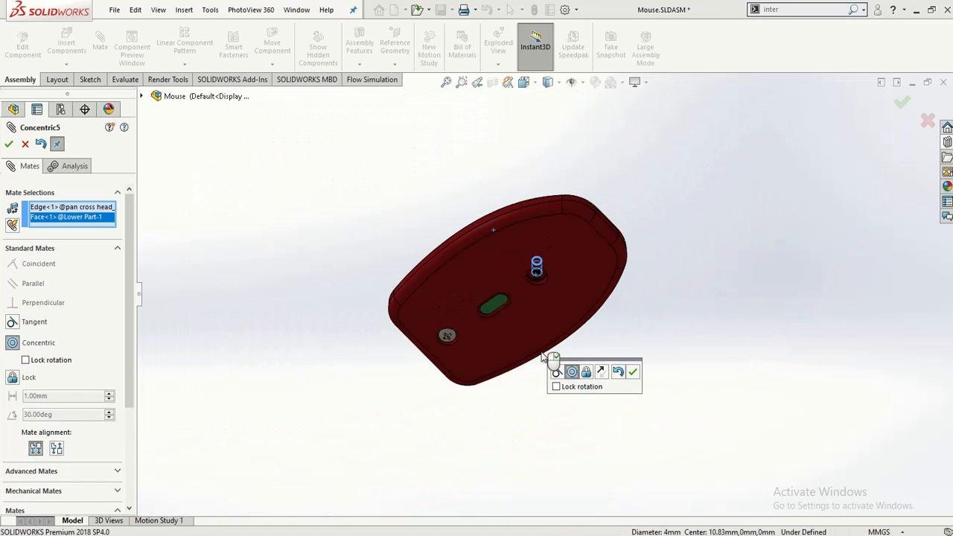
scroll(541, 283, "down", 3)
scroll(606, 361, "down", 5)
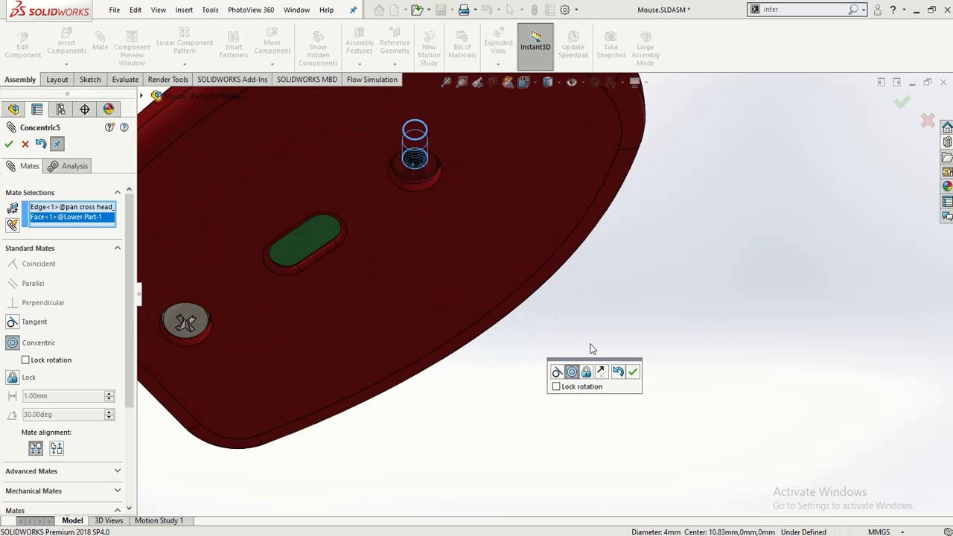
left_click(633, 373)
scroll(421, 198, "up", 5)
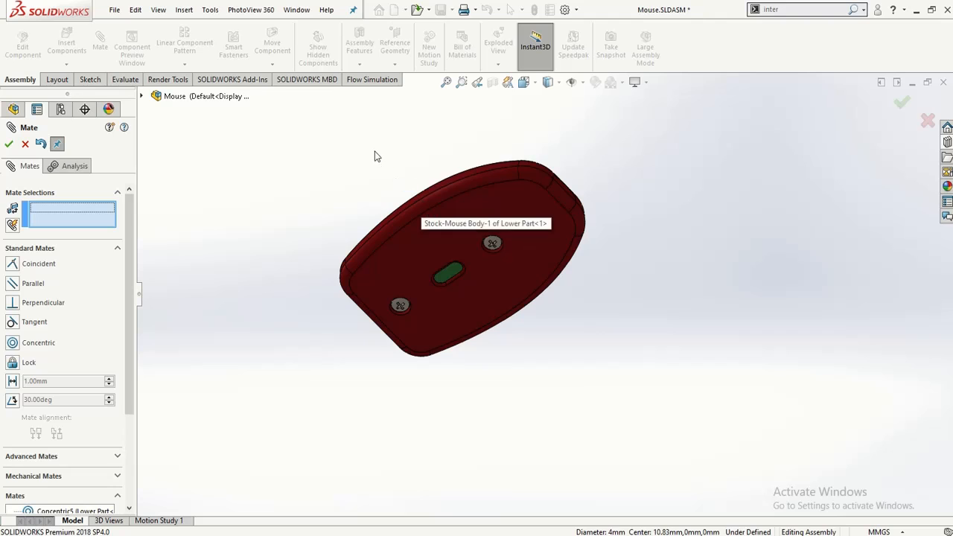
middle_click_drag(375, 151, 386, 341)
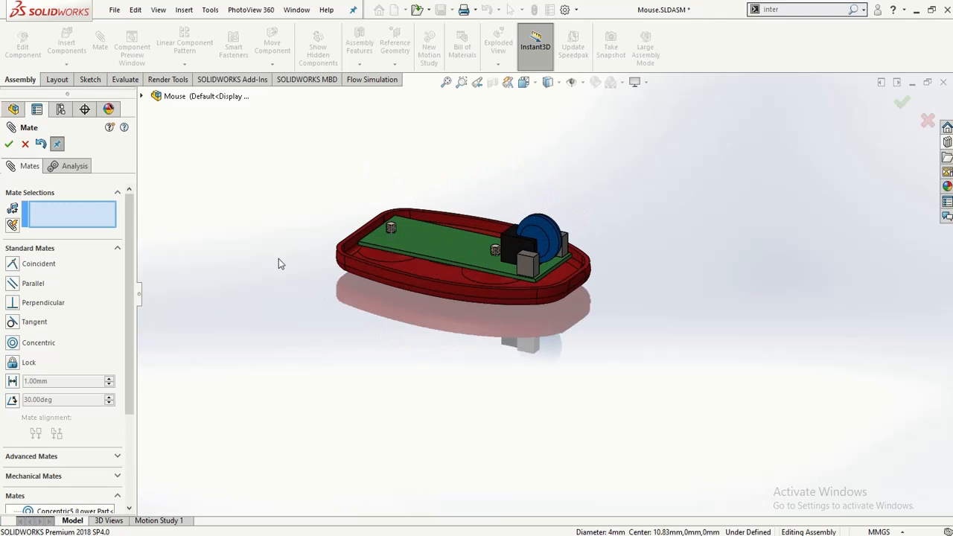
left_click(22, 145)
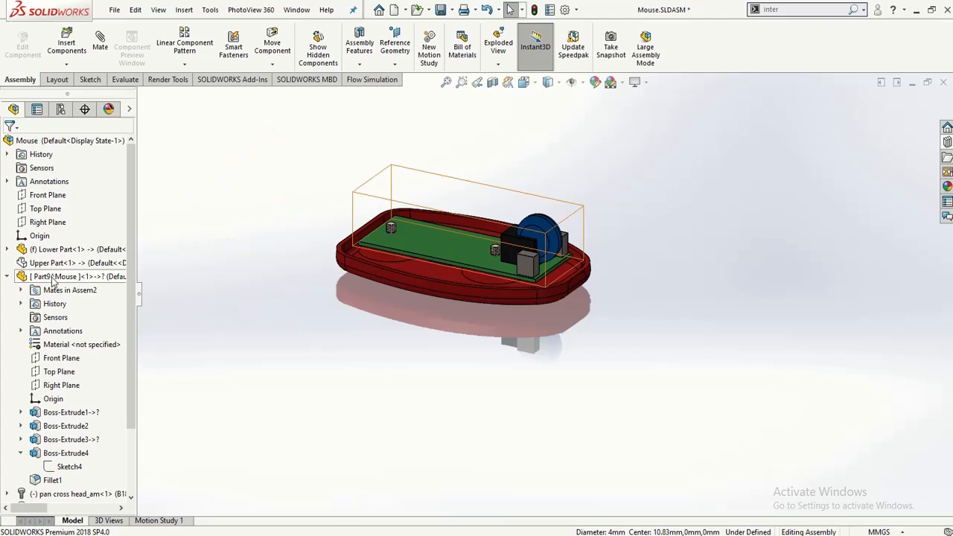
- Show the hidden Upper Part again and view the assembled mouse from the side
right_click(67, 263)
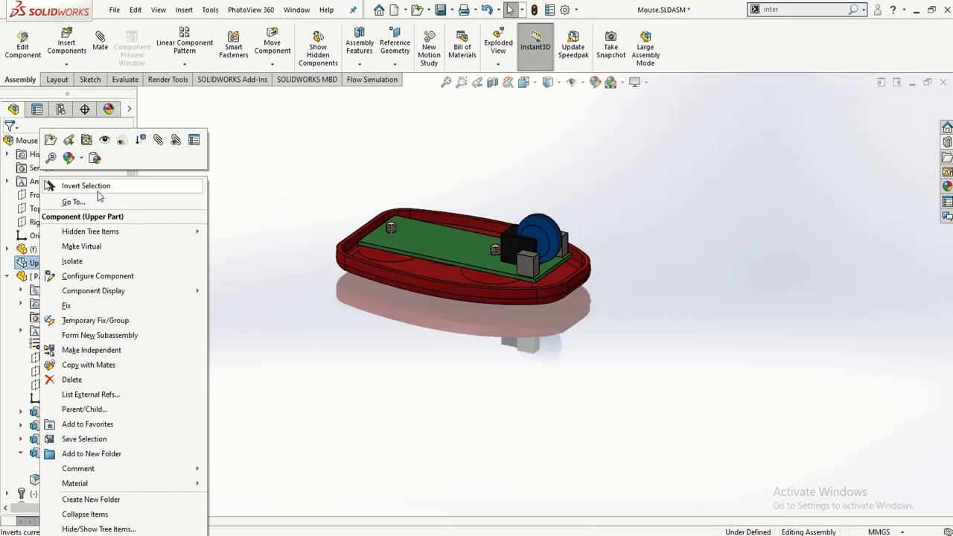
left_click(105, 140)
middle_click_drag(389, 382, 558, 218)
left_click(559, 219)
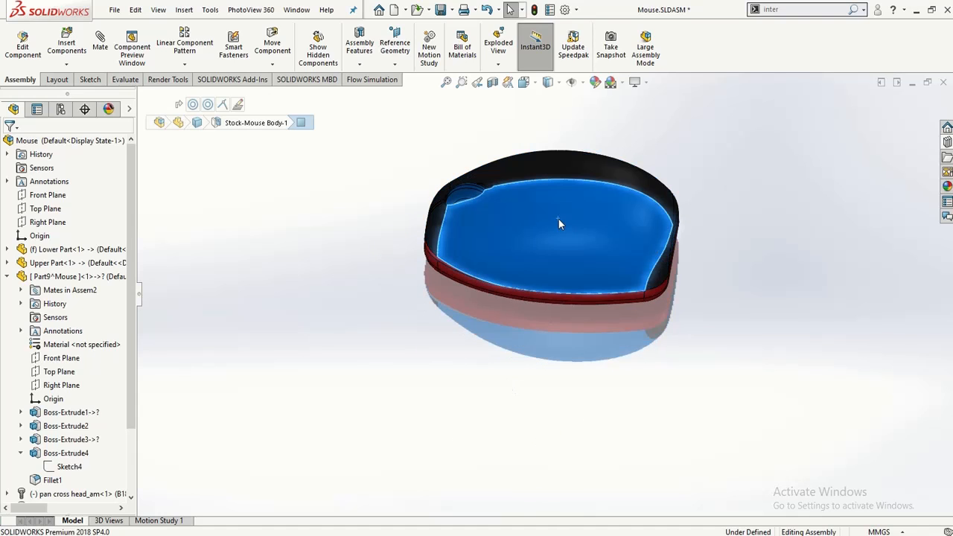
left_click(362, 261)
middle_click_drag(362, 261, 390, 216)
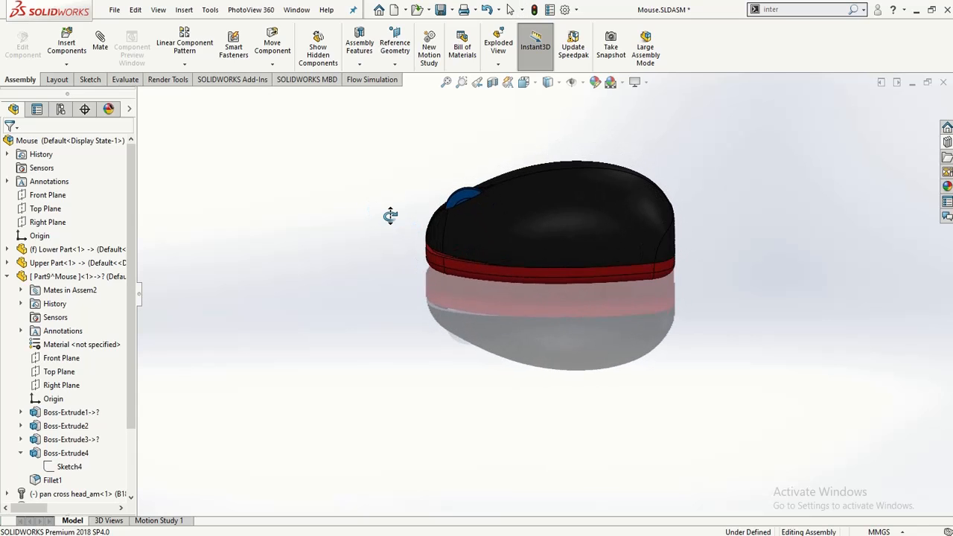
middle_click_drag(501, 313, 512, 347)
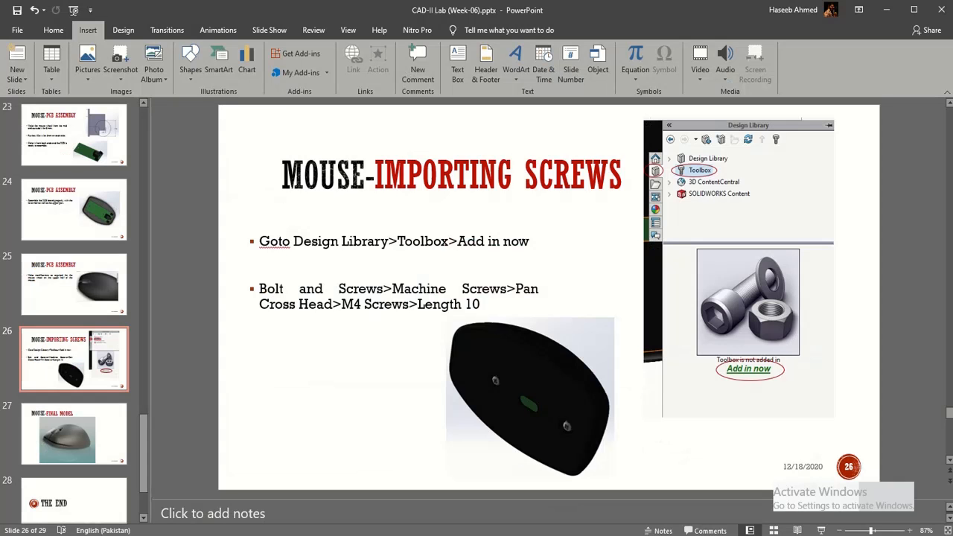
- Switch to PowerPoint and review the slides on importing screws and the final mouse model
scroll(332, 452, "down", 2)
scroll(334, 450, "up", 1)
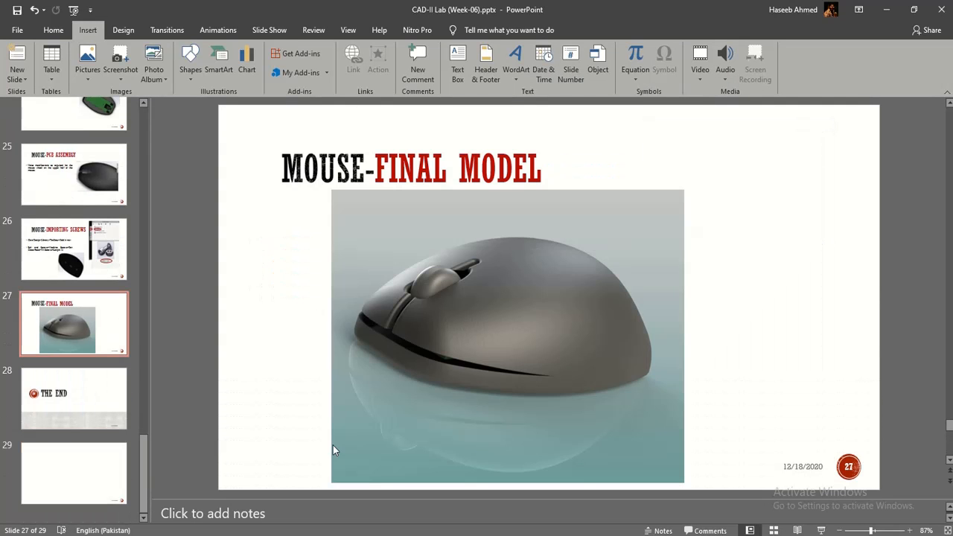
scroll(334, 450, "up", 1)
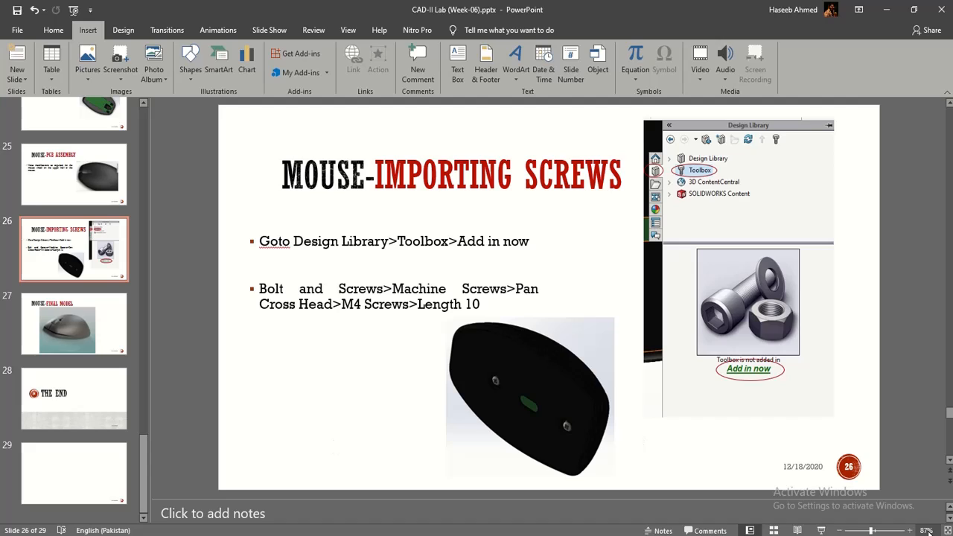
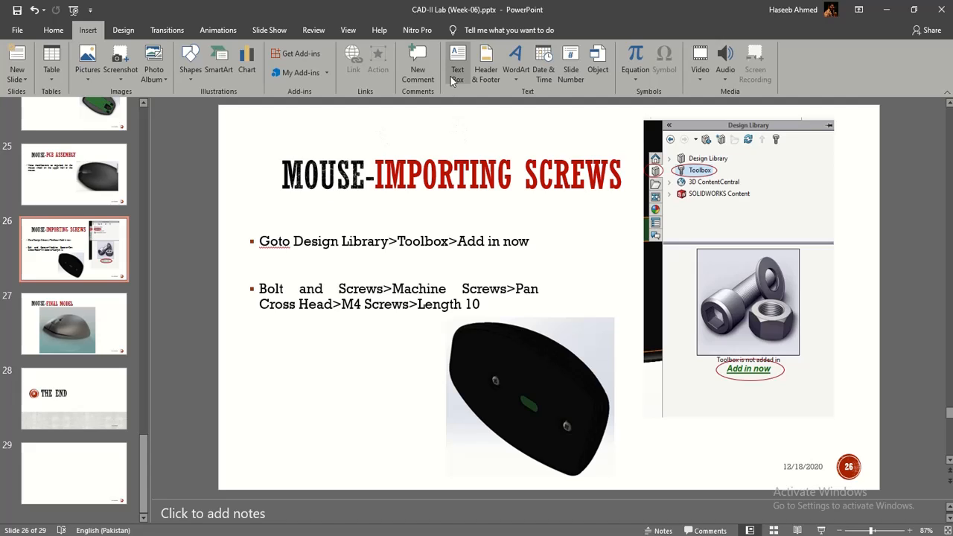
mouse_move(333, 6)
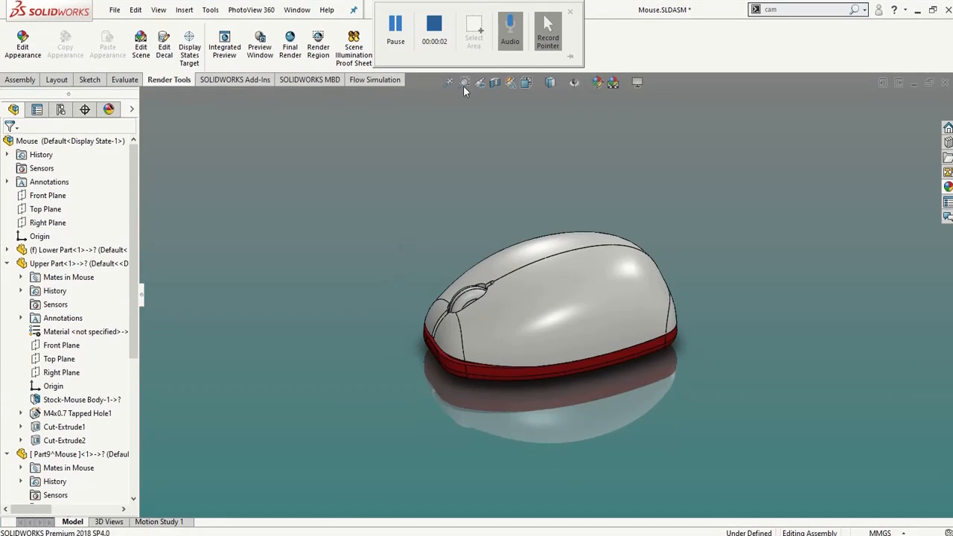
- Switch back to SOLIDWORKS and examine the front of the mouse around the scroll wheel
middle_click_drag(393, 325, 361, 280)
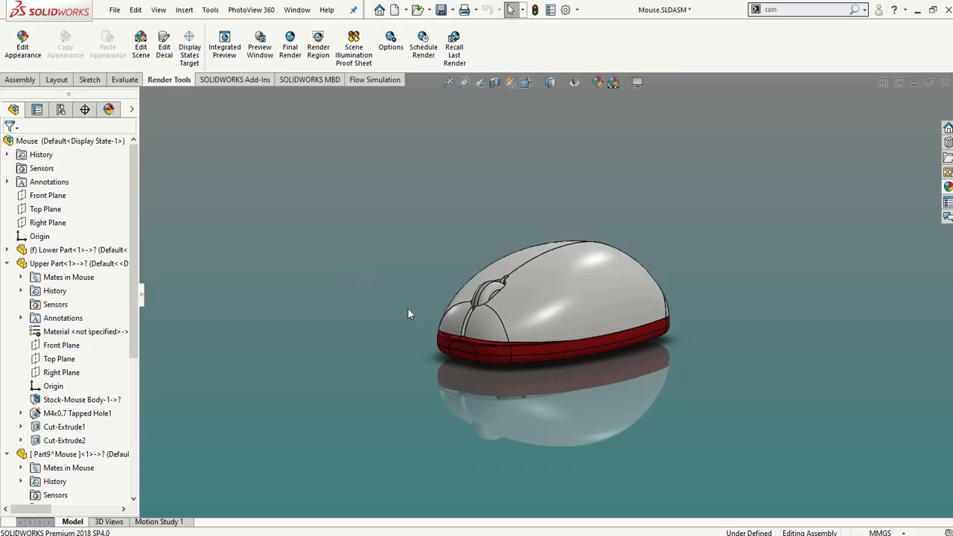
scroll(506, 324, "down", 7)
middle_click_drag(340, 376, 332, 418)
scroll(339, 406, "up", 5)
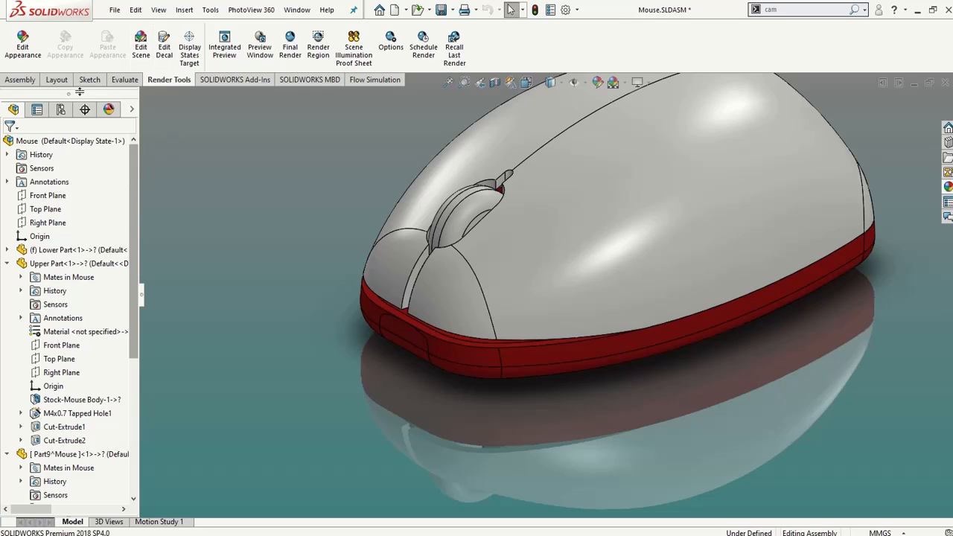
- Start an assembly Fillet on the Upper Part's lower outer edge and set its radius to 0.25 mm
left_click(20, 80)
middle_click_drag(473, 364, 472, 499)
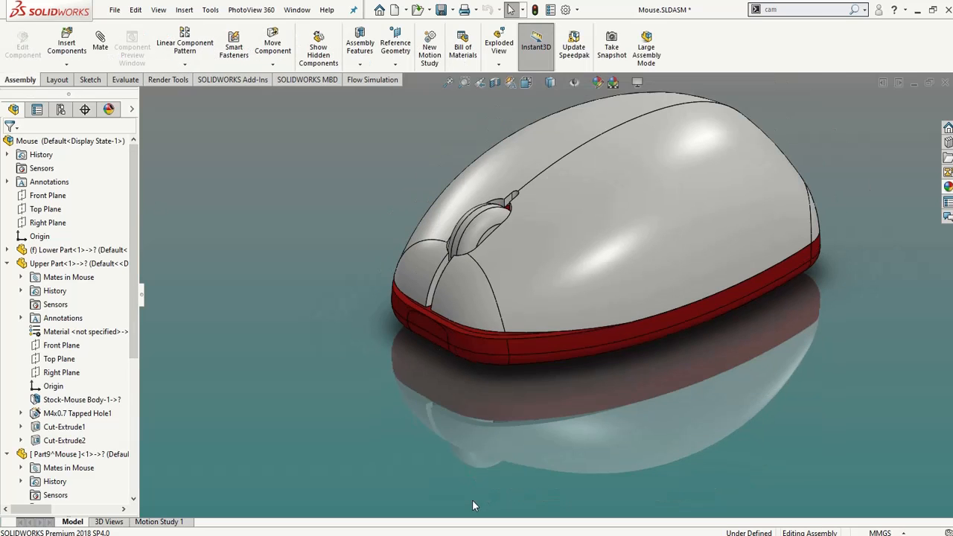
scroll(497, 278, "down", 2)
scroll(491, 309, "up", 4)
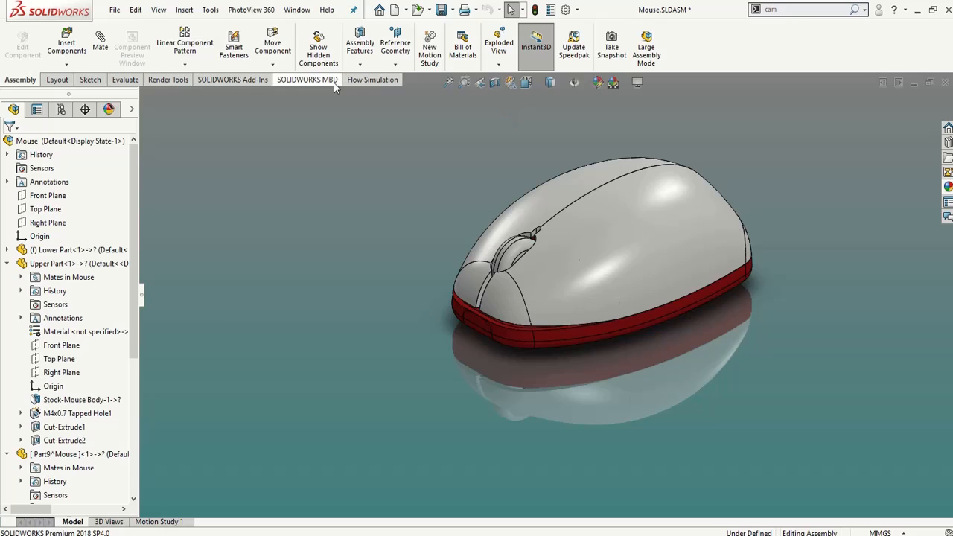
left_click(365, 66)
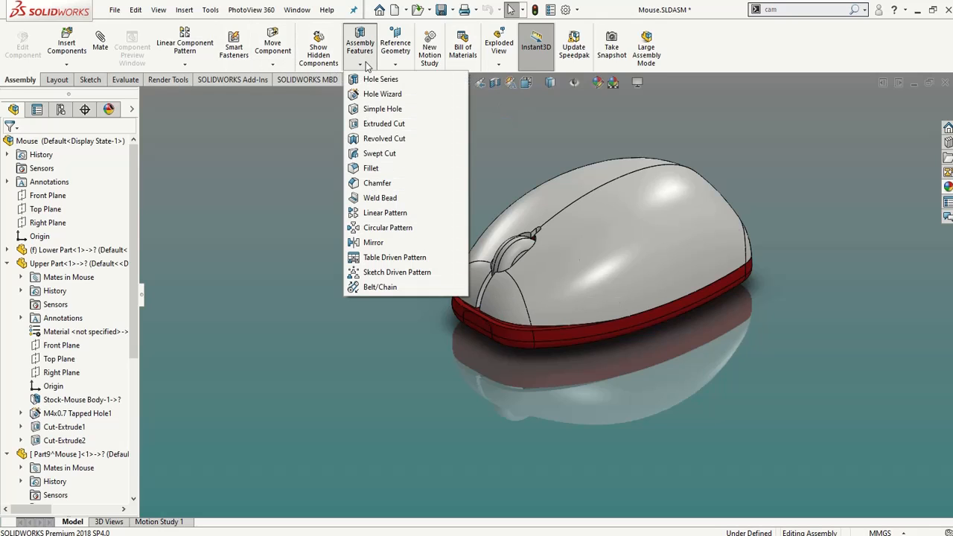
left_click(365, 169)
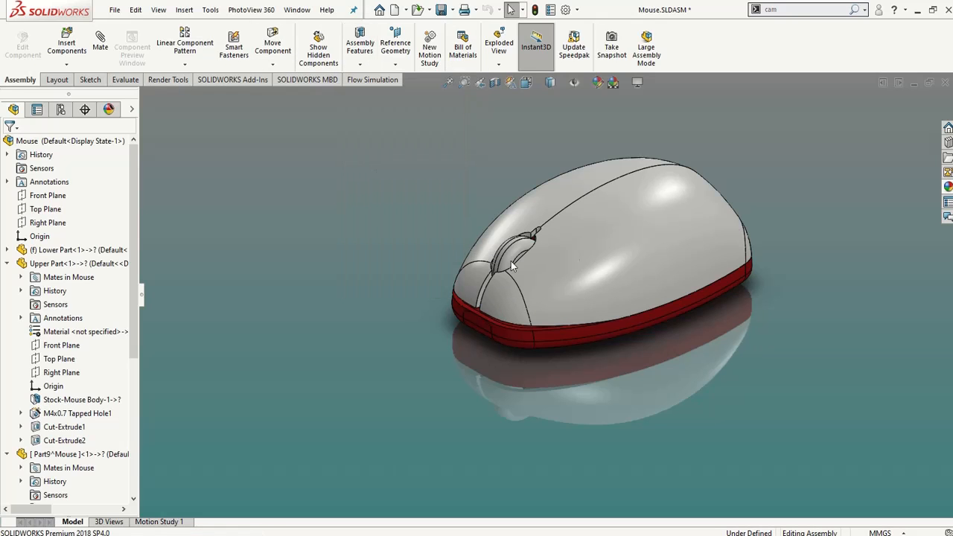
scroll(583, 292, "down", 3)
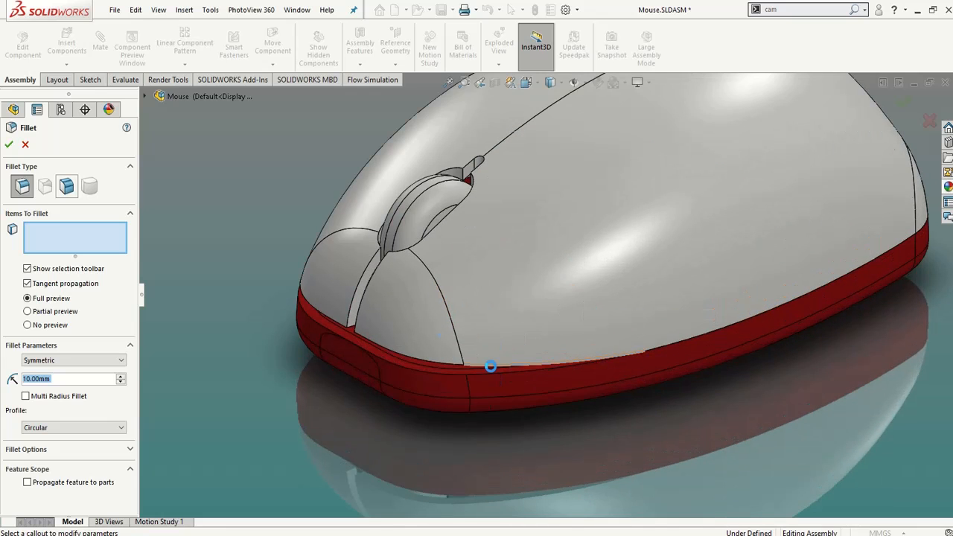
left_click(491, 366)
scroll(385, 382, "up", 4)
middle_click_drag(338, 343, 375, 309)
scroll(635, 252, "down", 3)
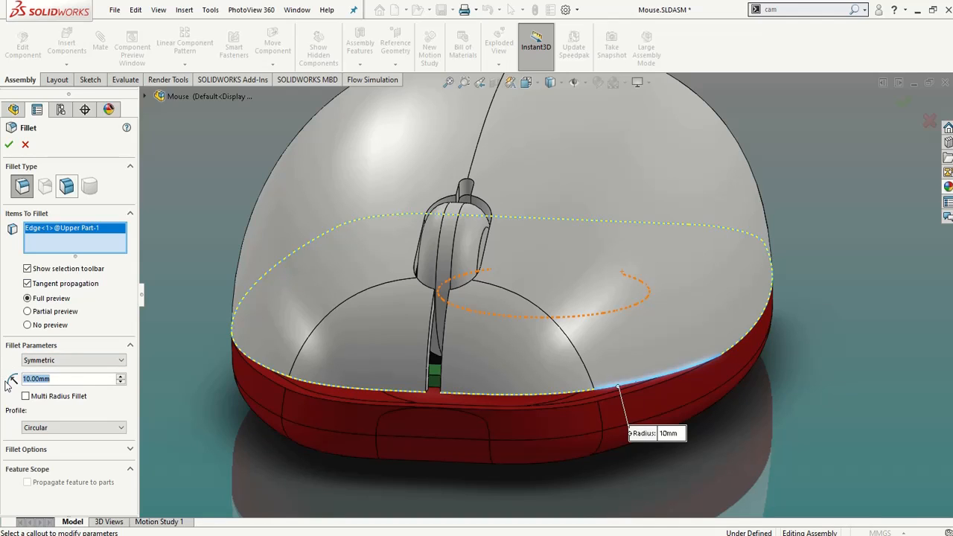
type("0.25")
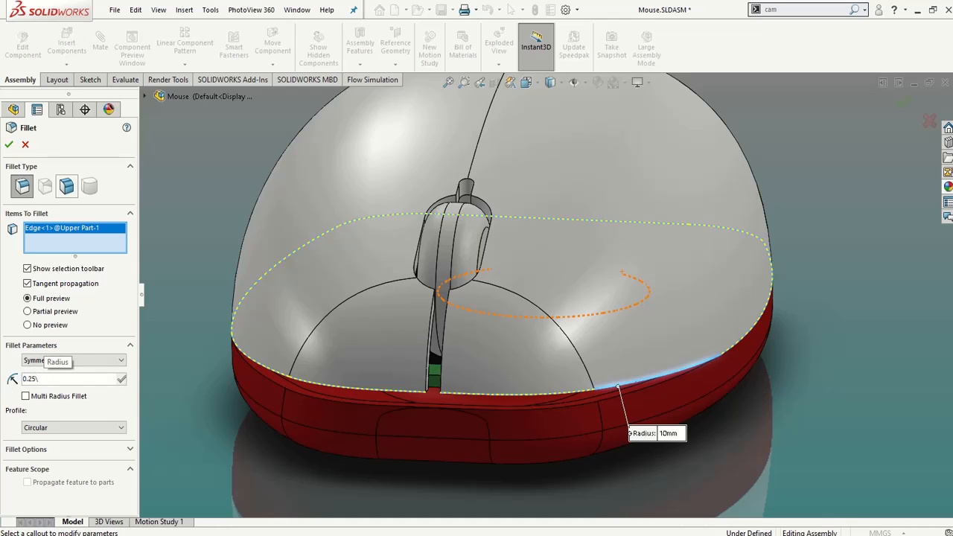
key("Return")
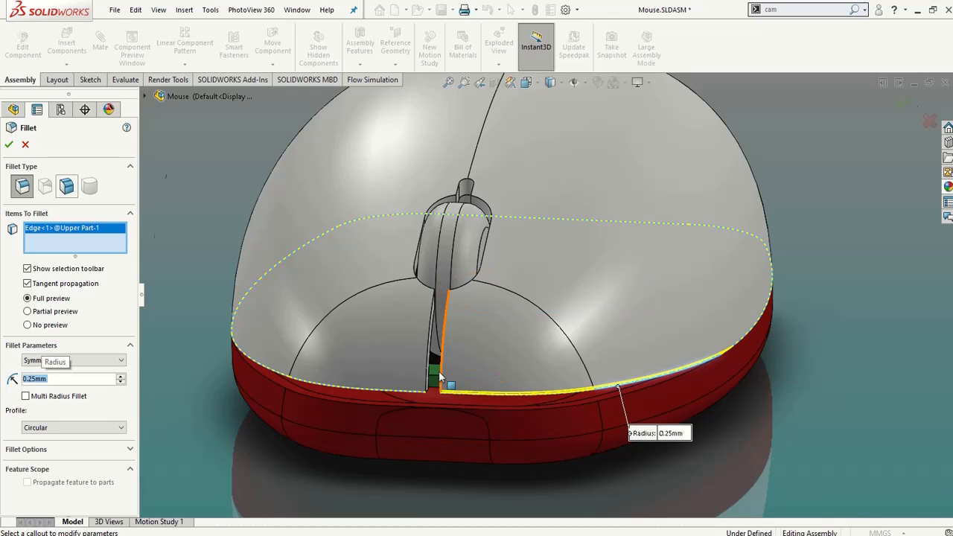
- Add one front button face of the Upper Part and the two inner edges of the adjoining slot wall to the fillet selection
scroll(439, 376, "down", 8)
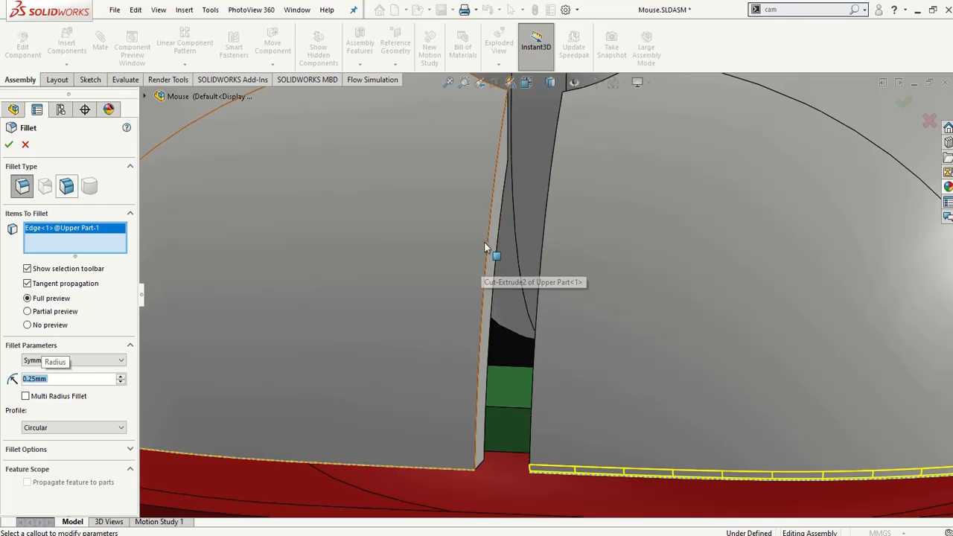
left_click(485, 243)
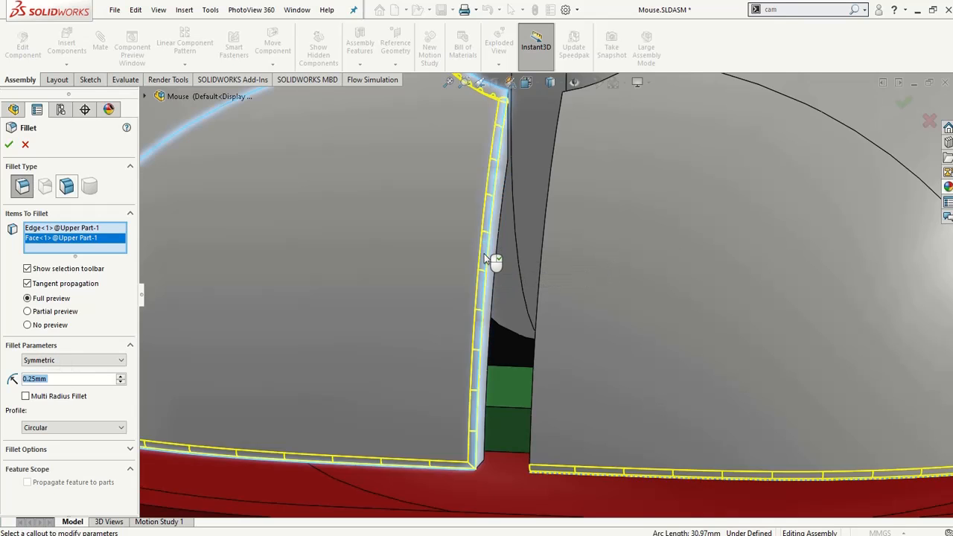
middle_click_drag(484, 260, 461, 260)
scroll(463, 260, "down", 3)
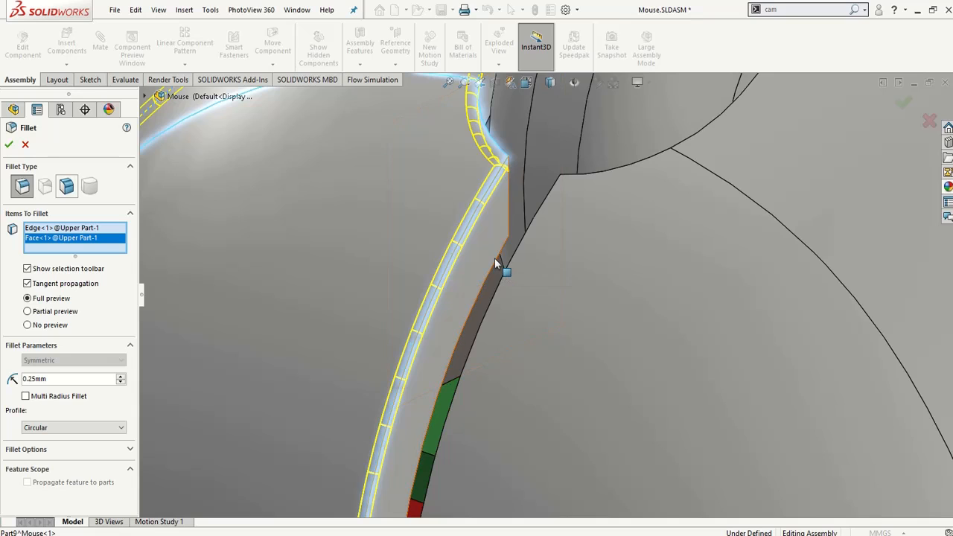
left_click(494, 257)
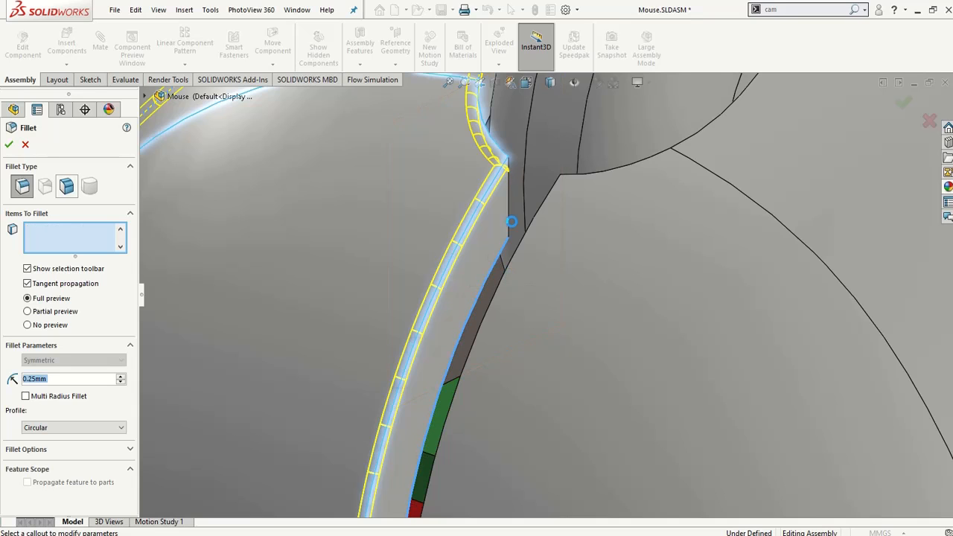
left_click(507, 200)
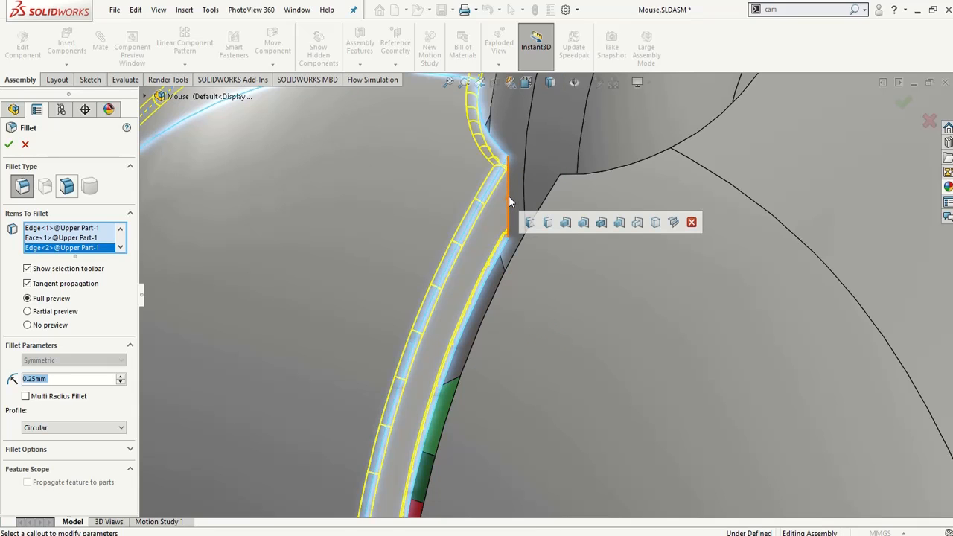
left_click(509, 198)
- Add the straight edge of the small notch behind the scroll wheel and the wheel opening's opposite curved edge to the fillet
scroll(453, 278, "up", 10)
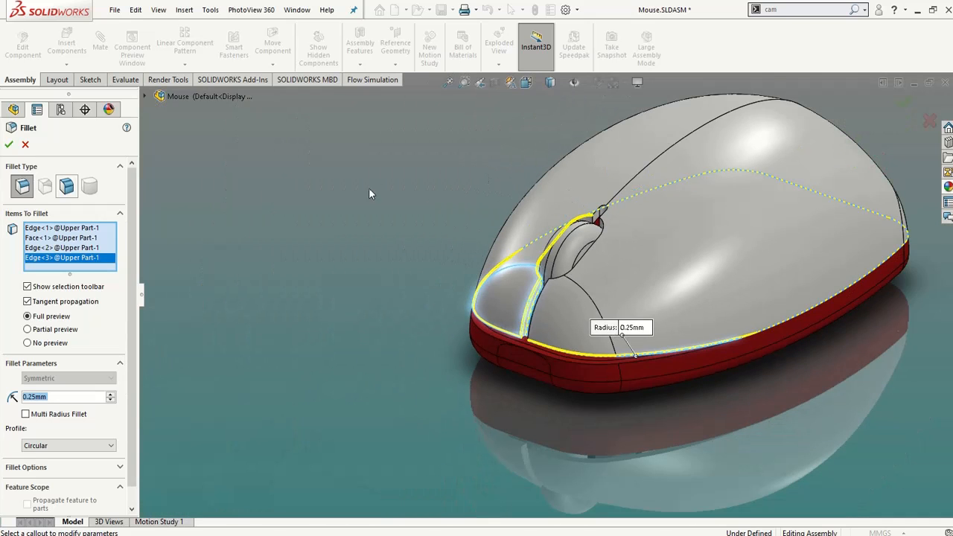
scroll(588, 238, "down", 10)
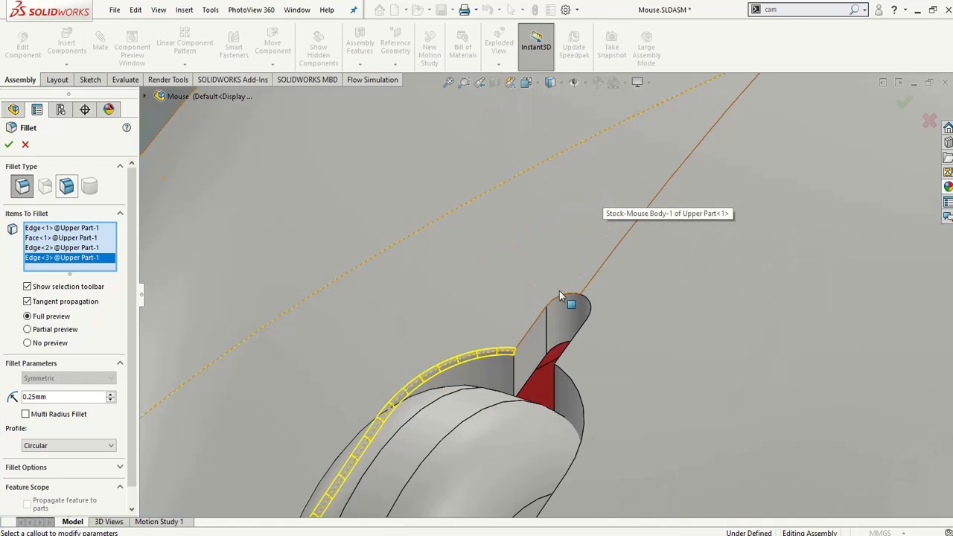
left_click(546, 309)
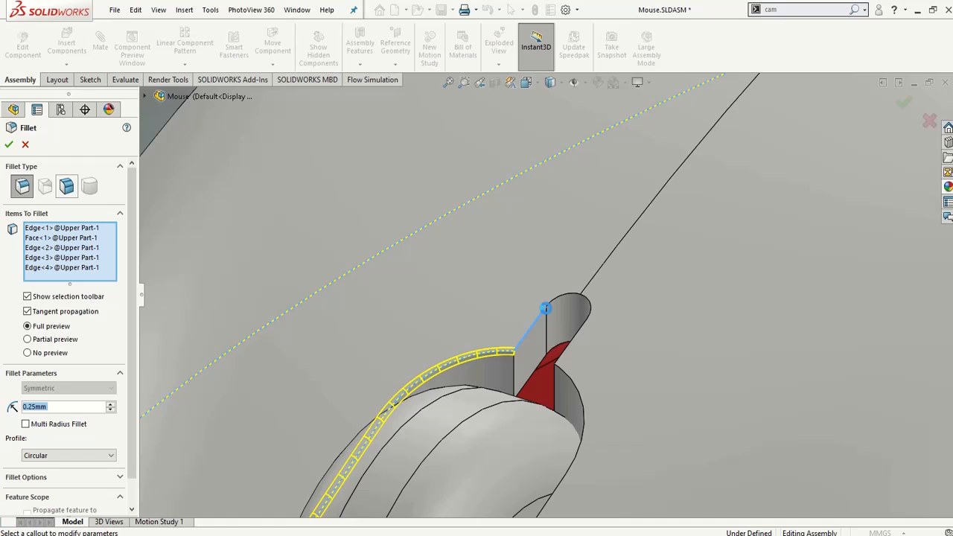
scroll(454, 405, "up", 3)
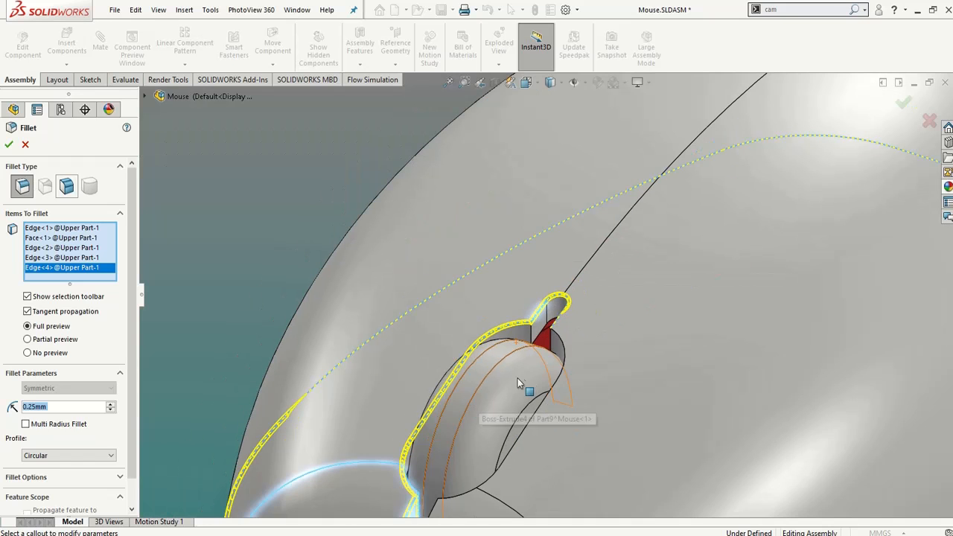
middle_click_drag(518, 379, 587, 370)
scroll(674, 307, "down", 4)
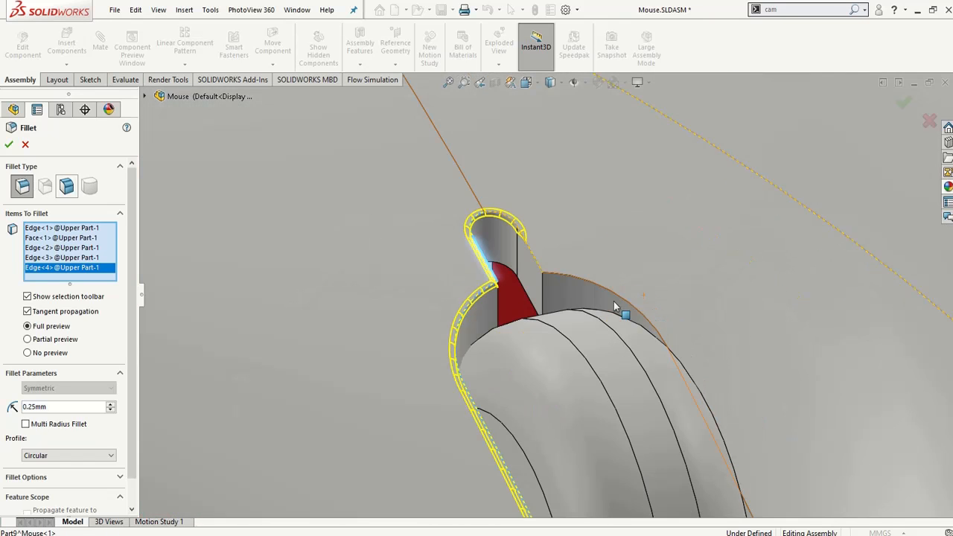
left_click(590, 280)
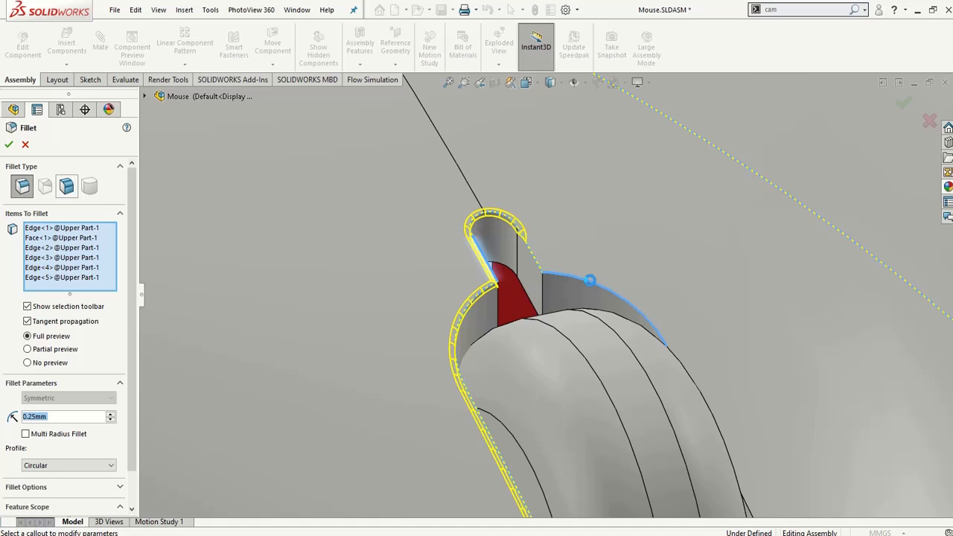
- Add the outer, inner and short vertical edges of the front slot's opposite wall to the fillet selection
scroll(590, 281, "up", 5)
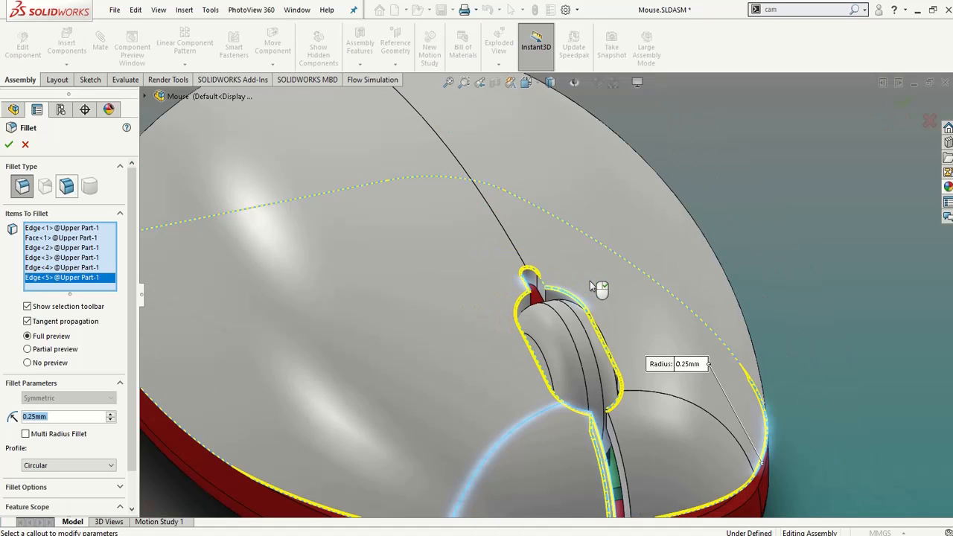
scroll(591, 285, "up", 5)
scroll(488, 409, "down", 6)
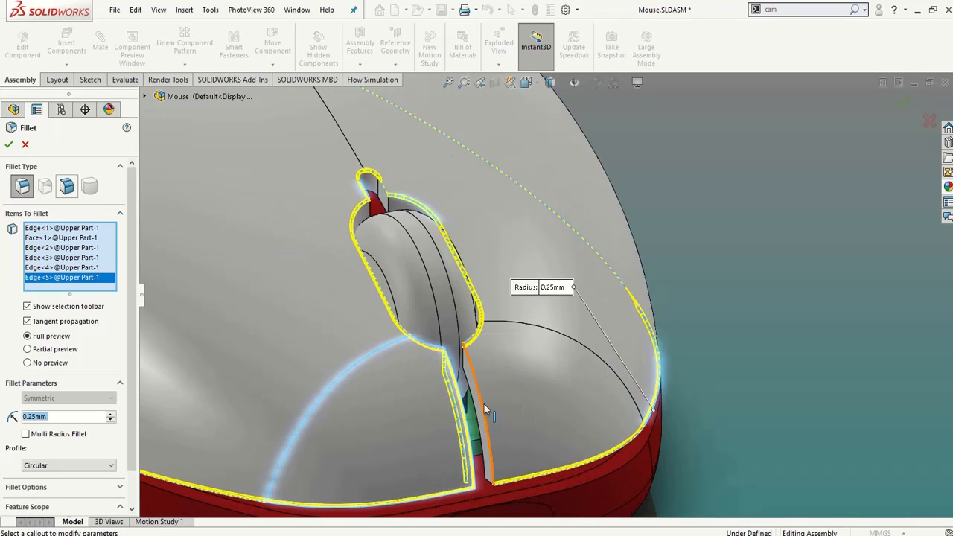
left_click(484, 404)
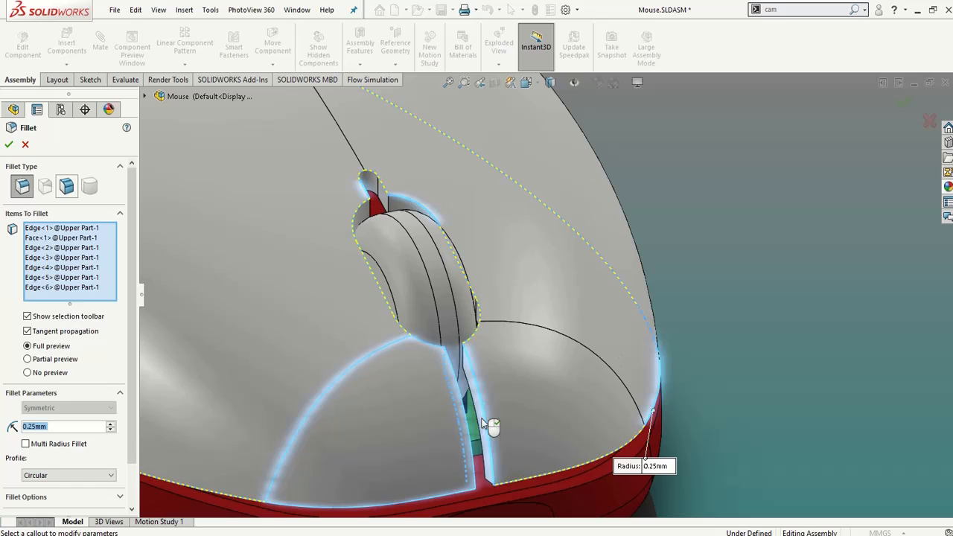
scroll(483, 435, "down", 4)
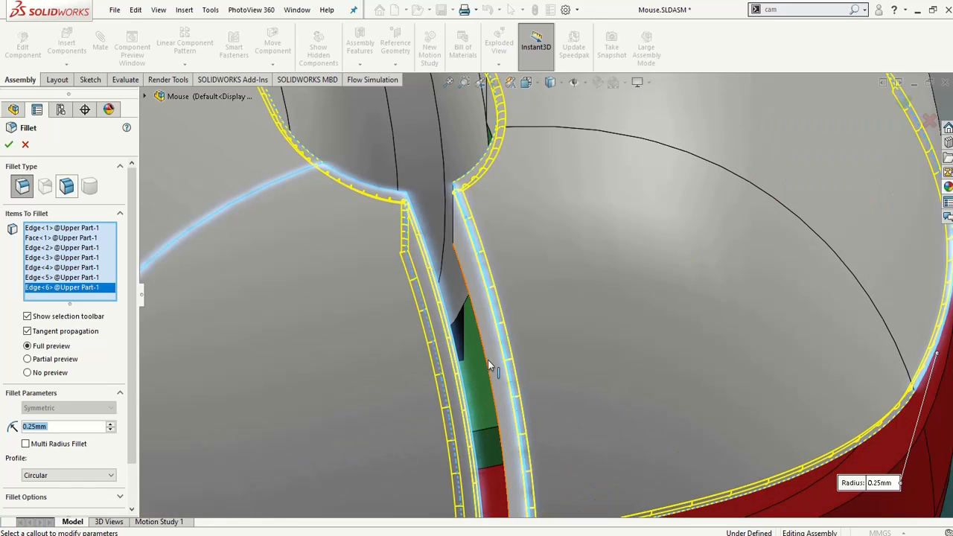
left_click(487, 360)
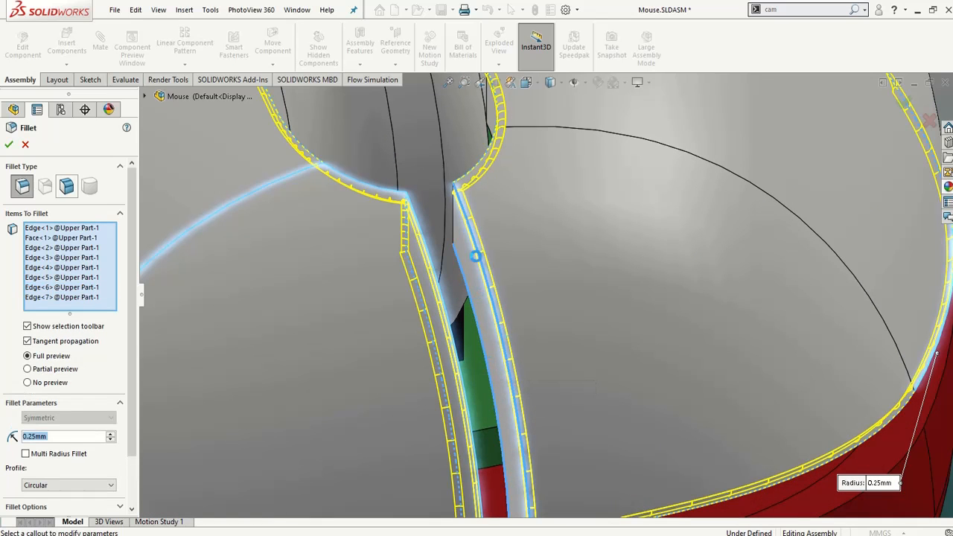
left_click(456, 221)
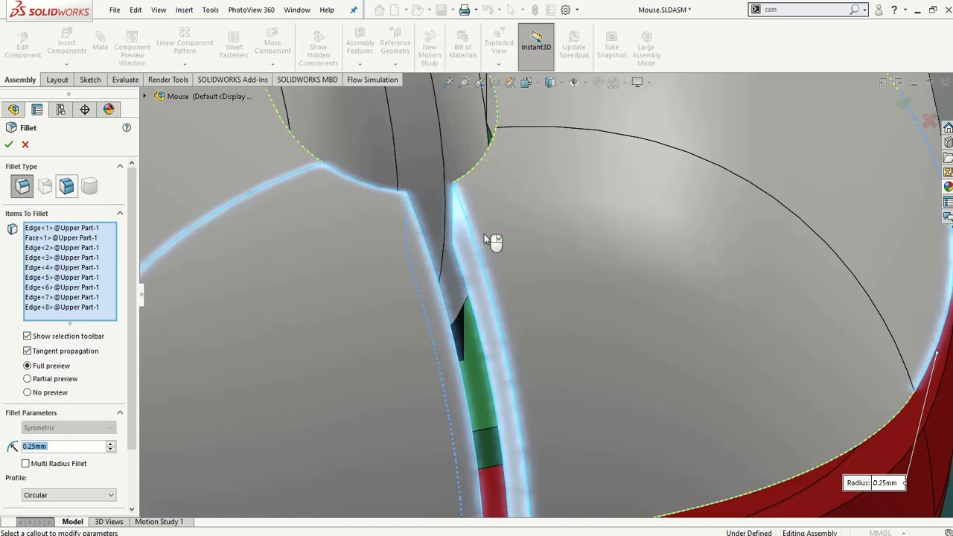
- Apply the 0.25 mm fillet to the selected Upper Part edges and button face
scroll(484, 234, "up", 5)
scroll(588, 415, "up", 8)
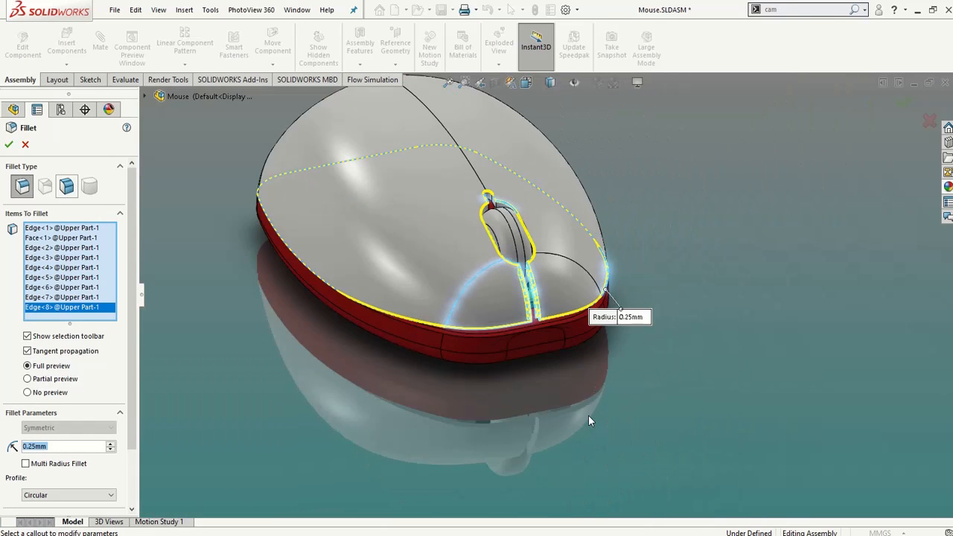
scroll(645, 279, "down", 5)
middle_click_drag(622, 261, 567, 311)
scroll(567, 311, "up", 5)
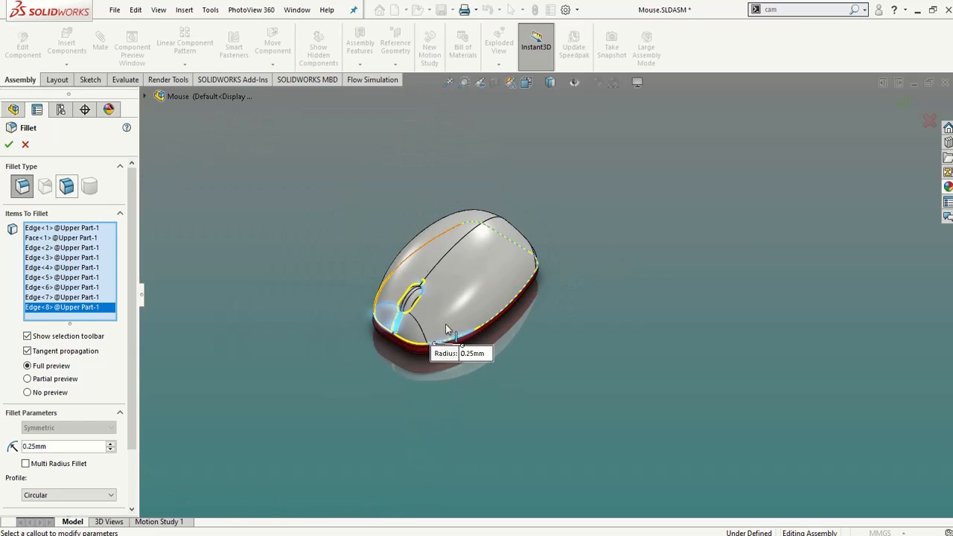
scroll(446, 324, "down", 6)
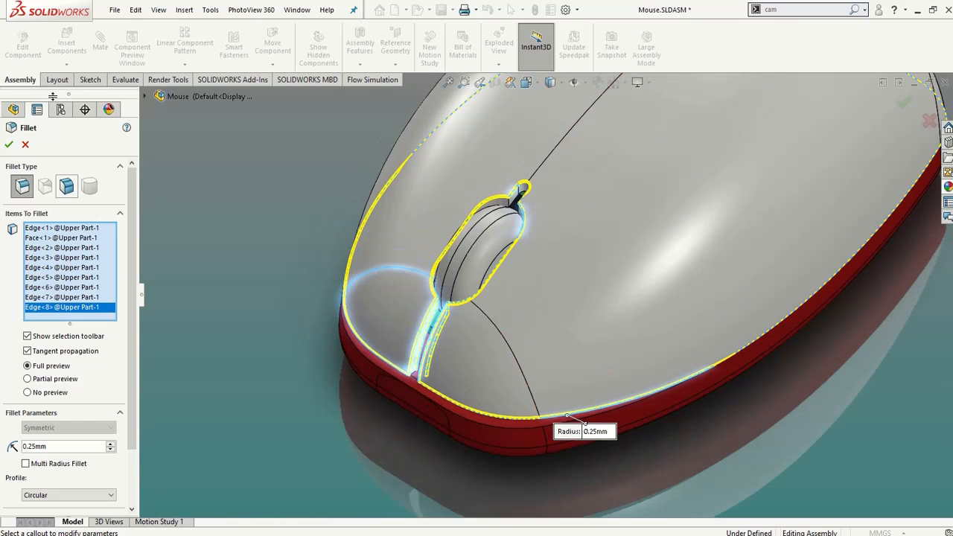
left_click(9, 145)
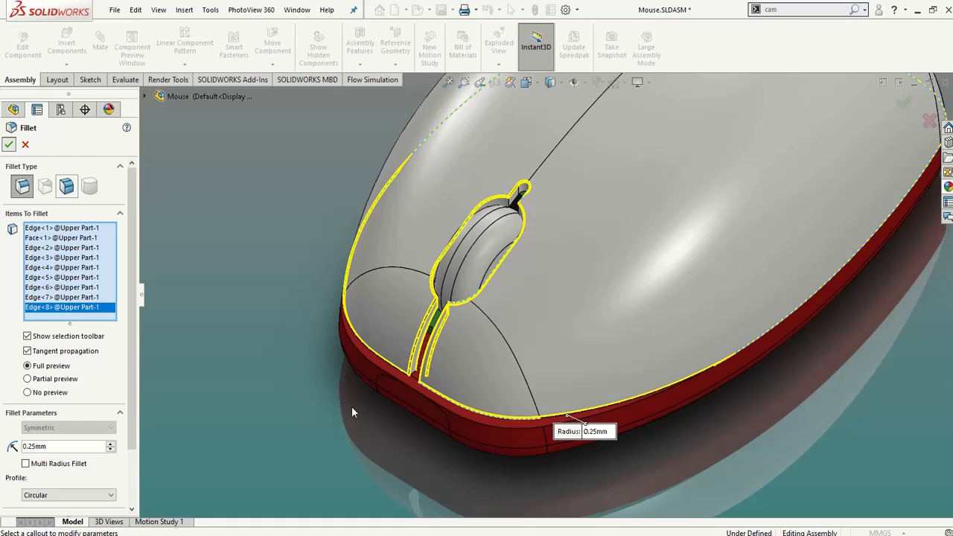
- Examine the filleted edges at the lower end of the front slot, from the front and the side
scroll(361, 372, "up", 1)
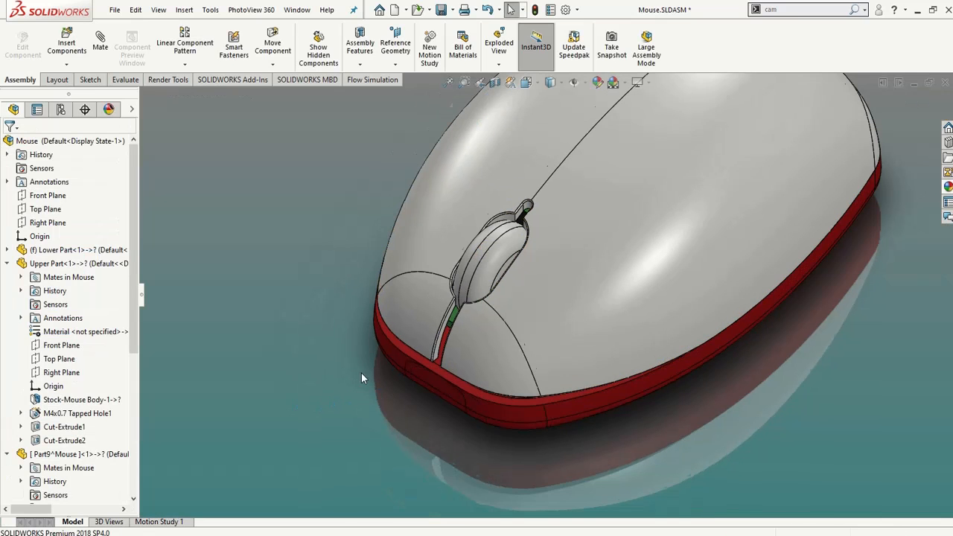
middle_click_drag(361, 372, 451, 318)
scroll(446, 321, "down", 9)
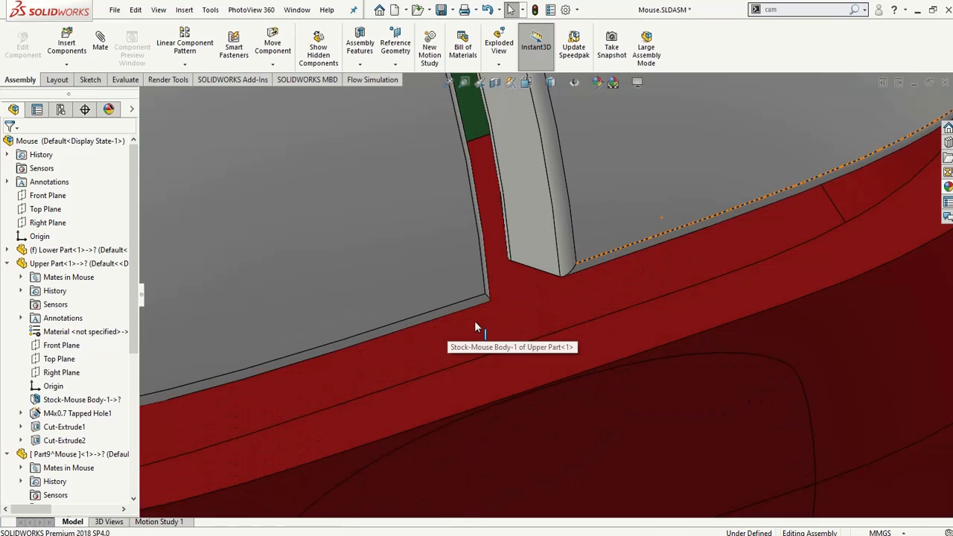
scroll(543, 279, "down", 6)
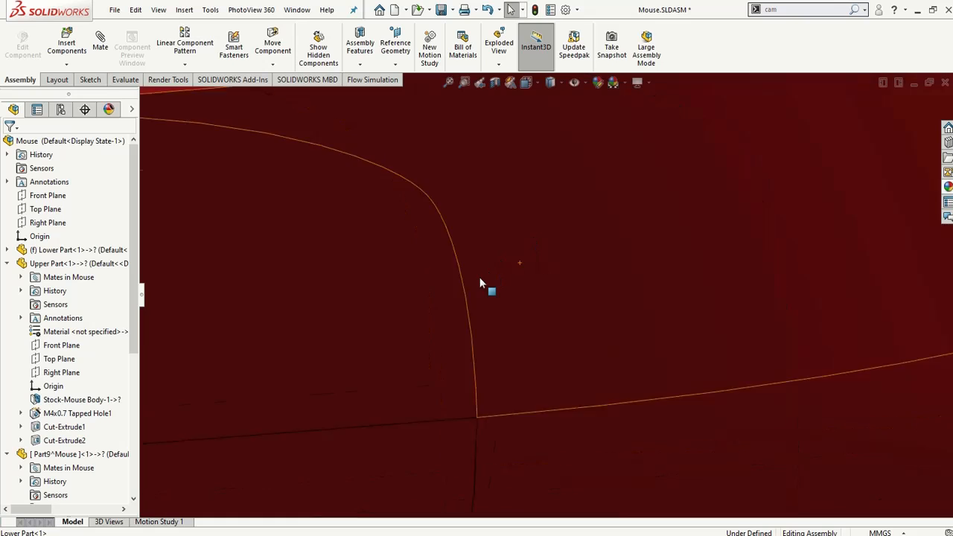
scroll(479, 281, "up", 6)
scroll(488, 283, "down", 5)
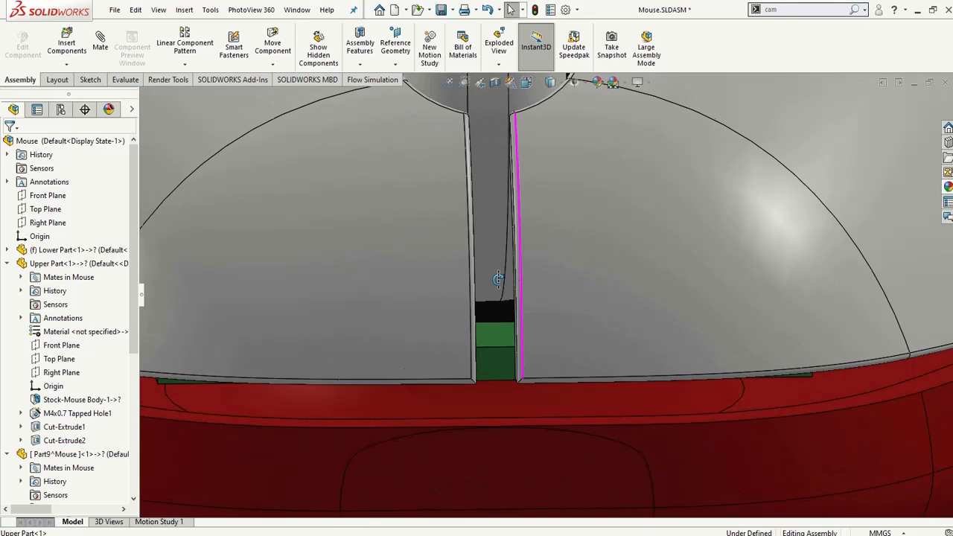
middle_click_drag(498, 279, 429, 228)
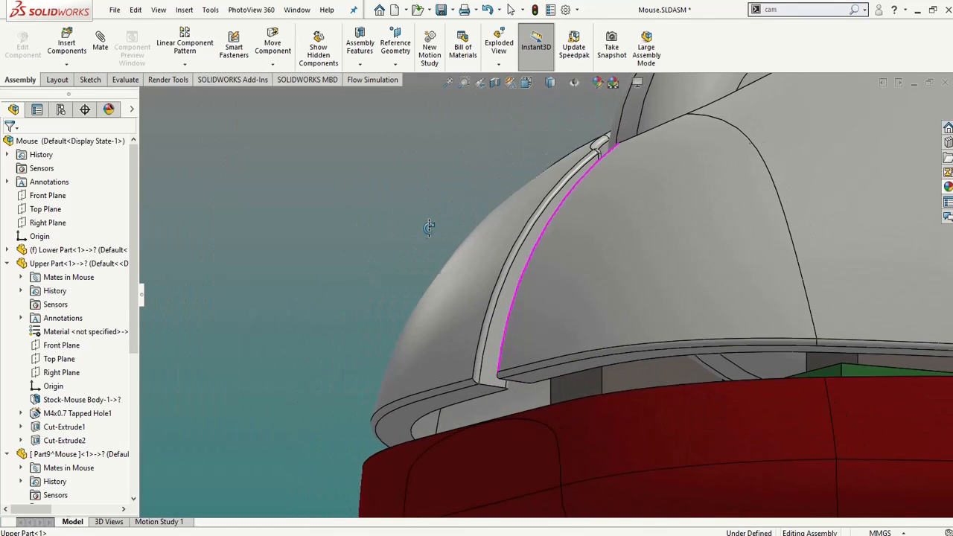
- Reopen the assembly's Fillet1 for editing and add the short bottom edge of one slot wall to it
scroll(67, 447, "down", 6)
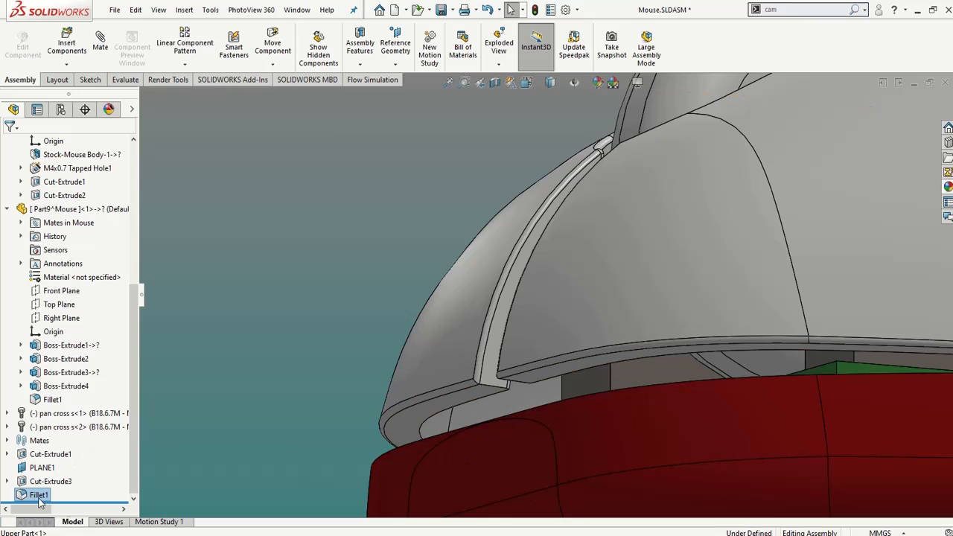
right_click(41, 497)
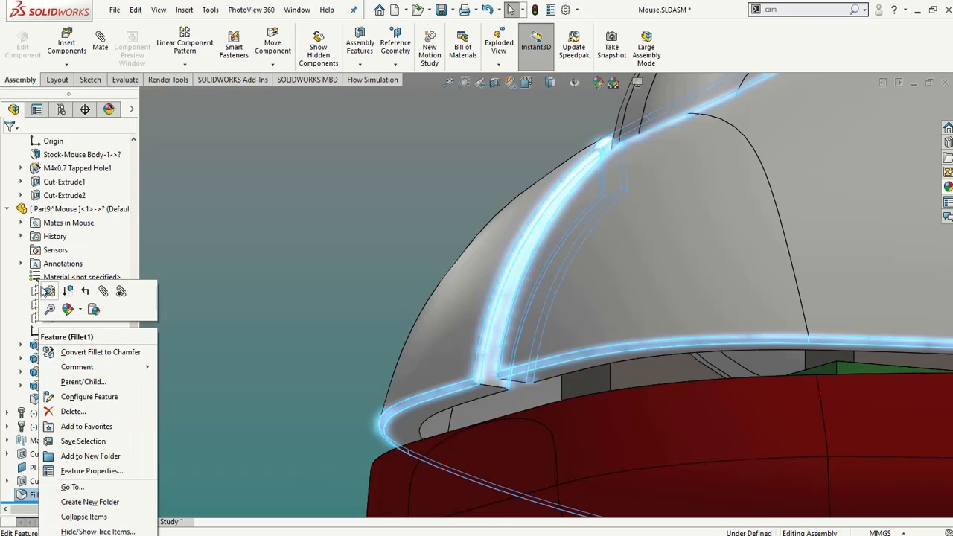
left_click(48, 290)
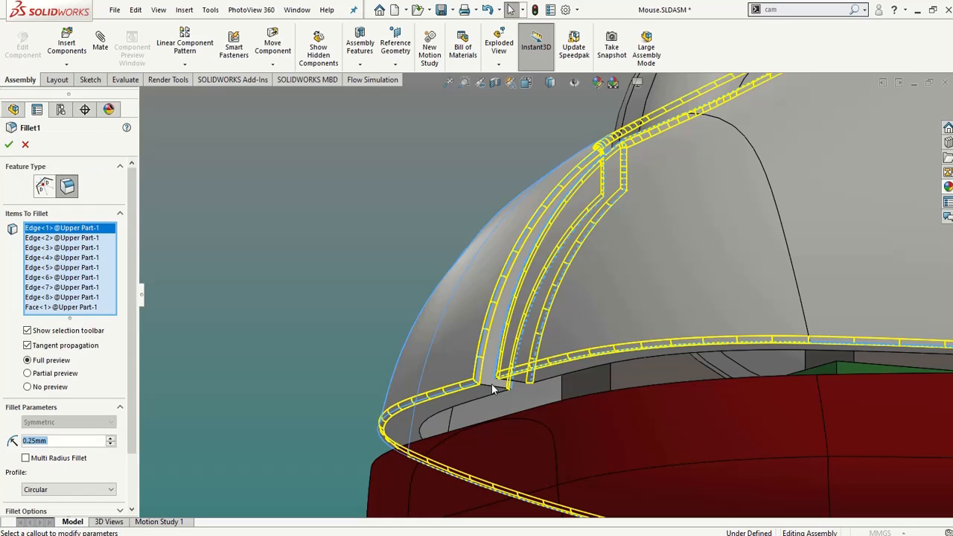
left_click(494, 388)
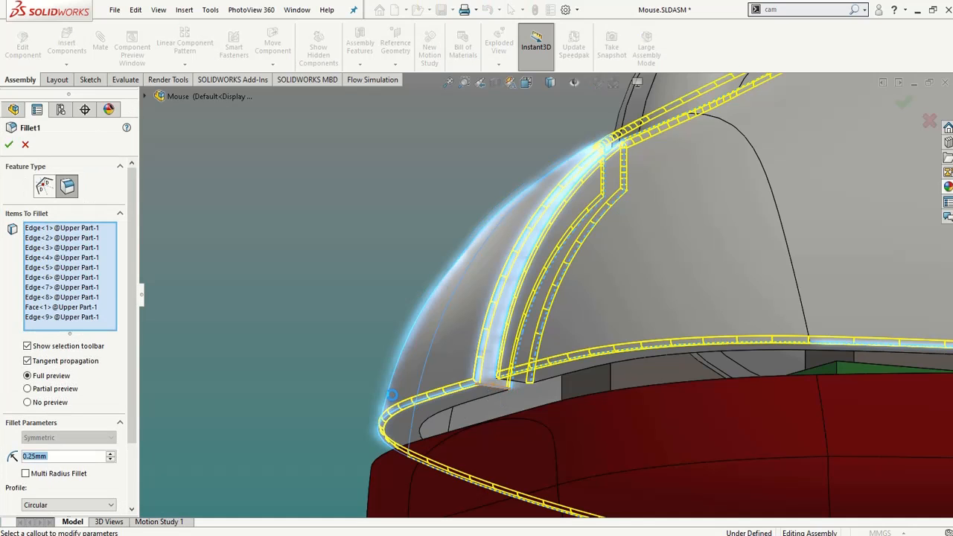
- Add the matching short bottom edge of the opposite slot wall to Fillet1
scroll(383, 386, "up", 4)
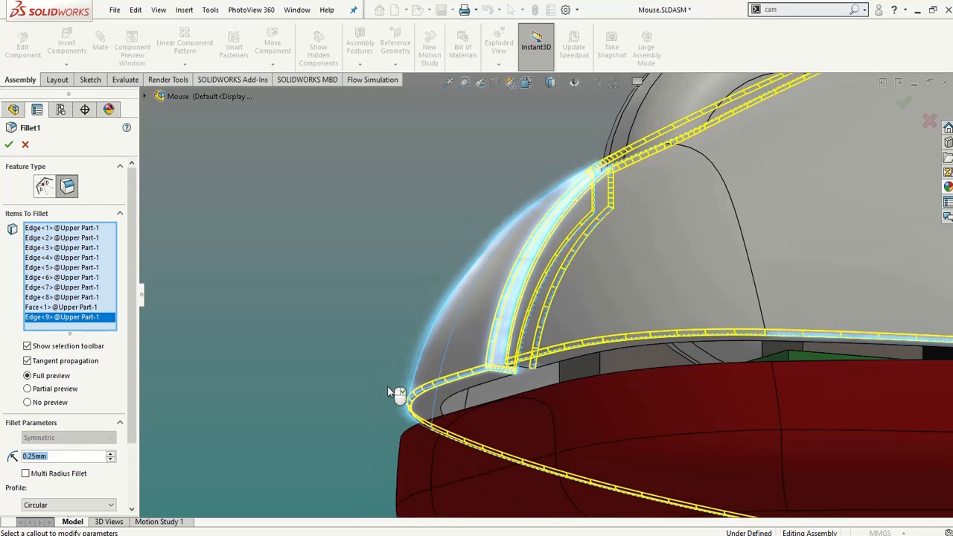
middle_click_drag(383, 386, 452, 390)
scroll(453, 391, "up", 3)
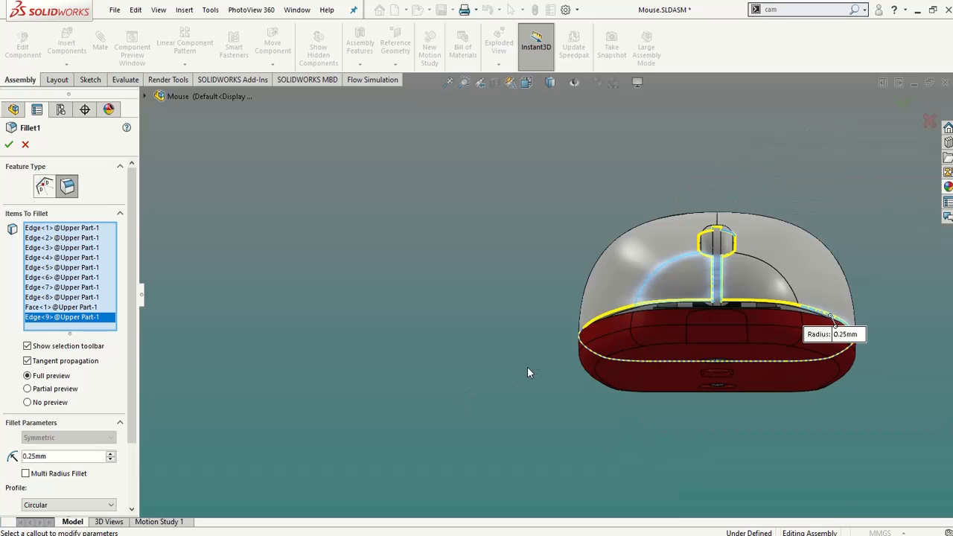
middle_click_drag(527, 367, 583, 393)
scroll(630, 361, "up", 3)
scroll(705, 304, "down", 6)
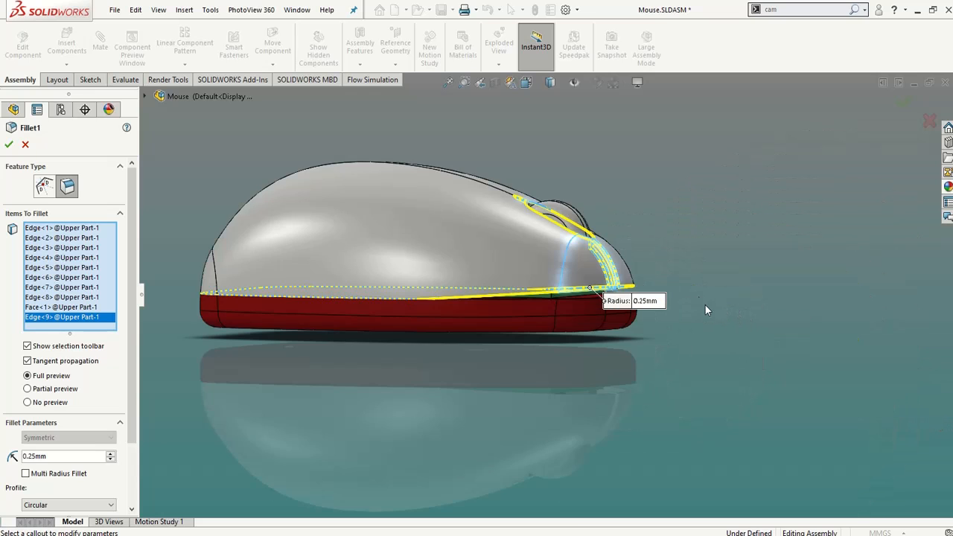
scroll(595, 298, "down", 8)
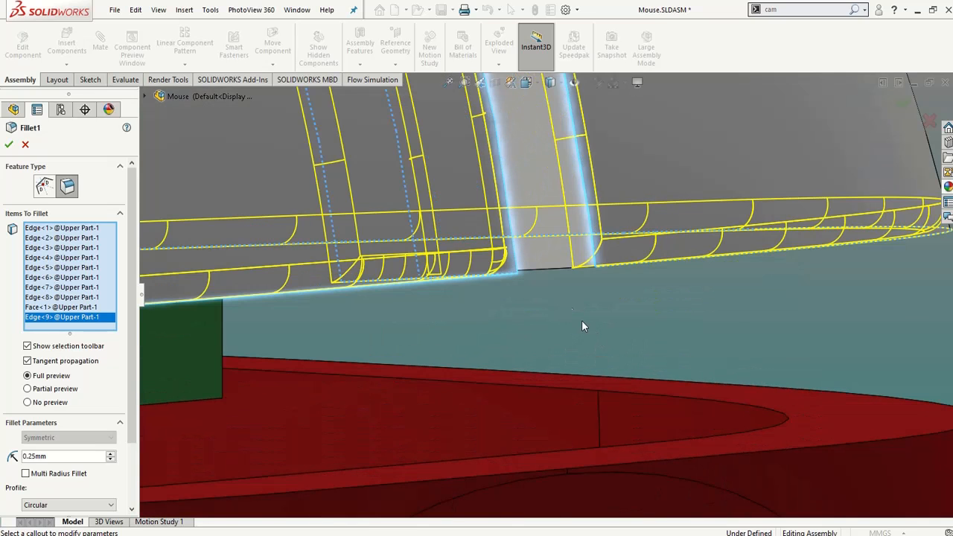
left_click(547, 268)
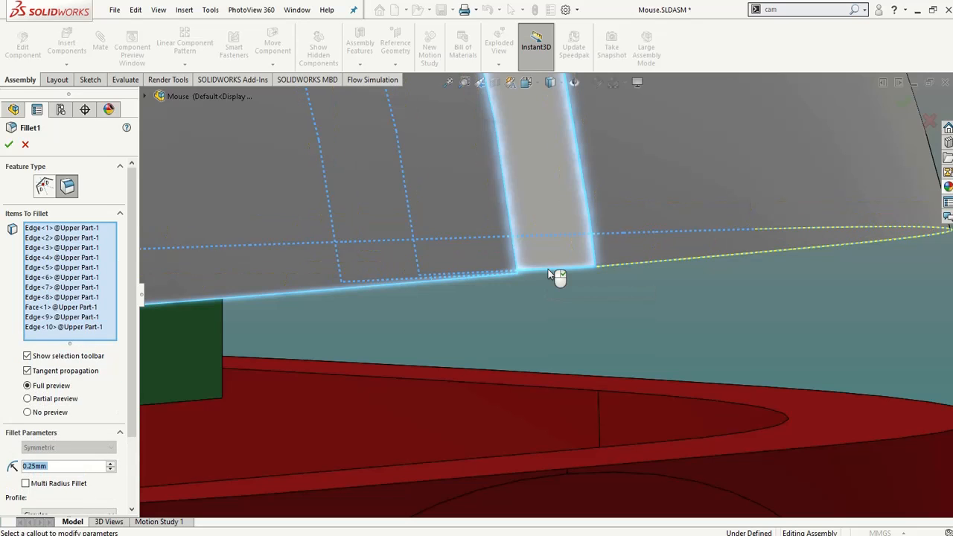
- Apply the edited Fillet1 with the slot walls' short bottom edges included
scroll(558, 316, "up", 5)
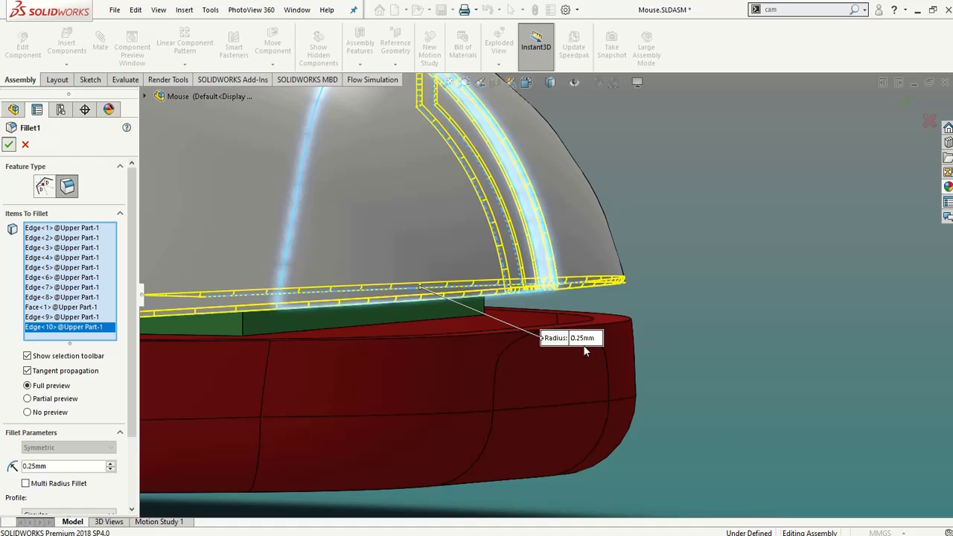
key("Return")
scroll(604, 361, "up", 8)
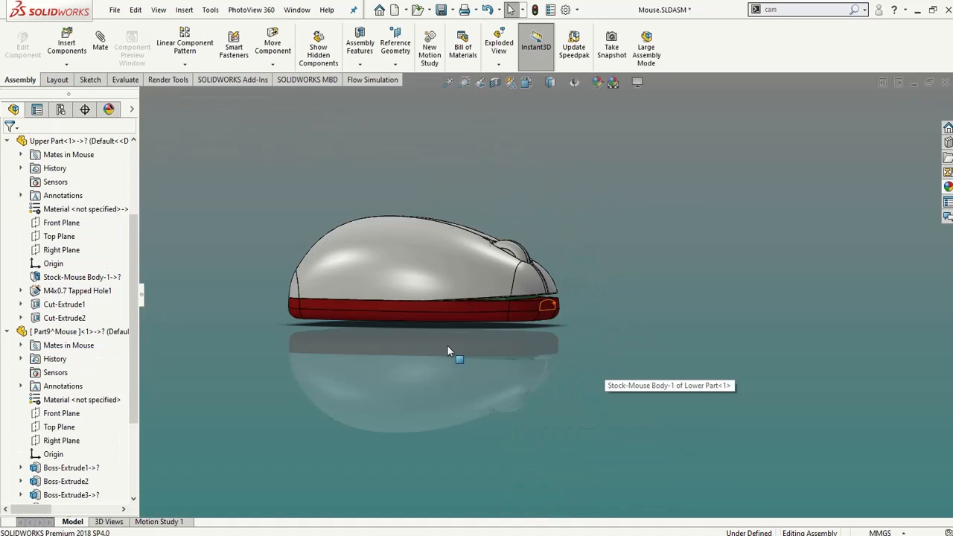
- Examine the seam between the Upper Part and Lower Part at the back, side and front of the mouse
scroll(447, 347, "down", 10)
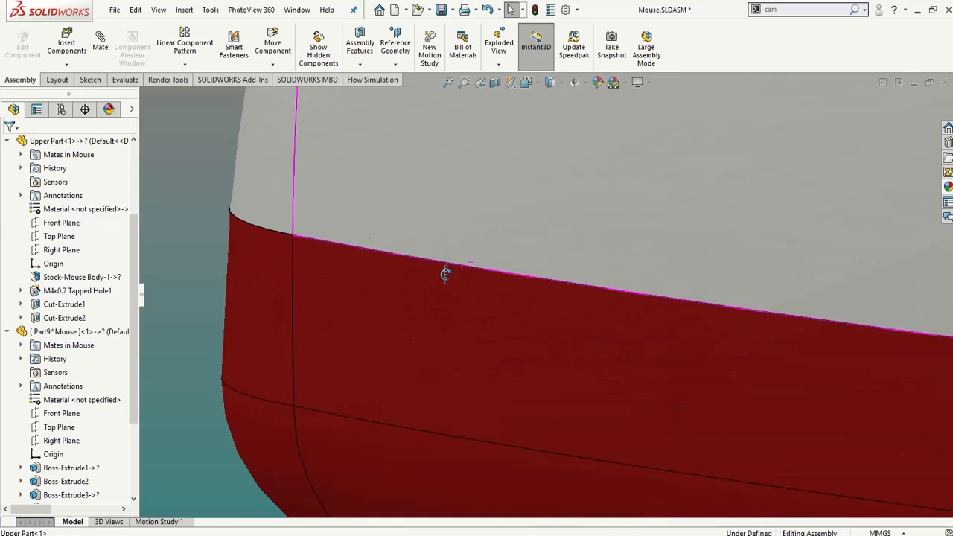
middle_click_drag(446, 275, 438, 258)
scroll(394, 292, "up", 5)
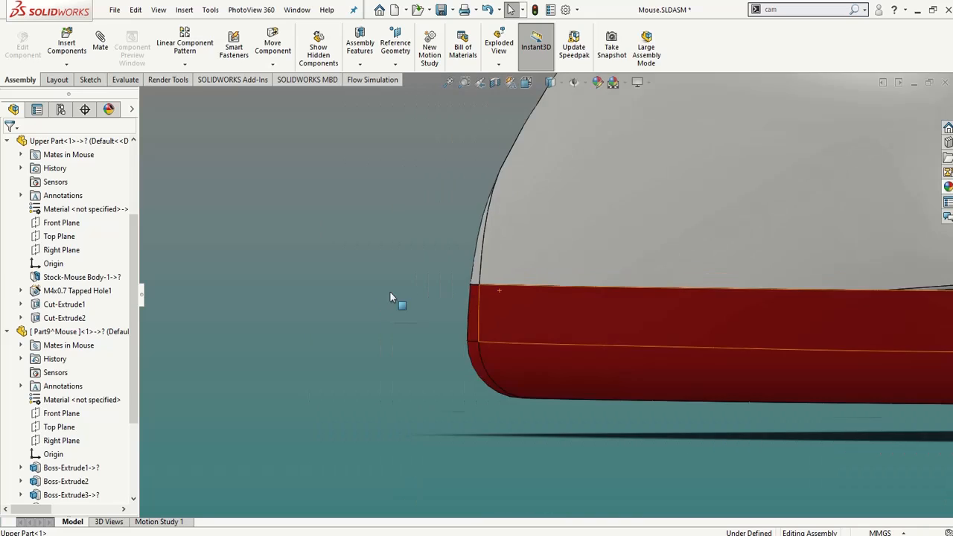
scroll(390, 291, "up", 7)
scroll(640, 269, "down", 2)
middle_click_drag(438, 322, 493, 385)
scroll(492, 440, "down", 8)
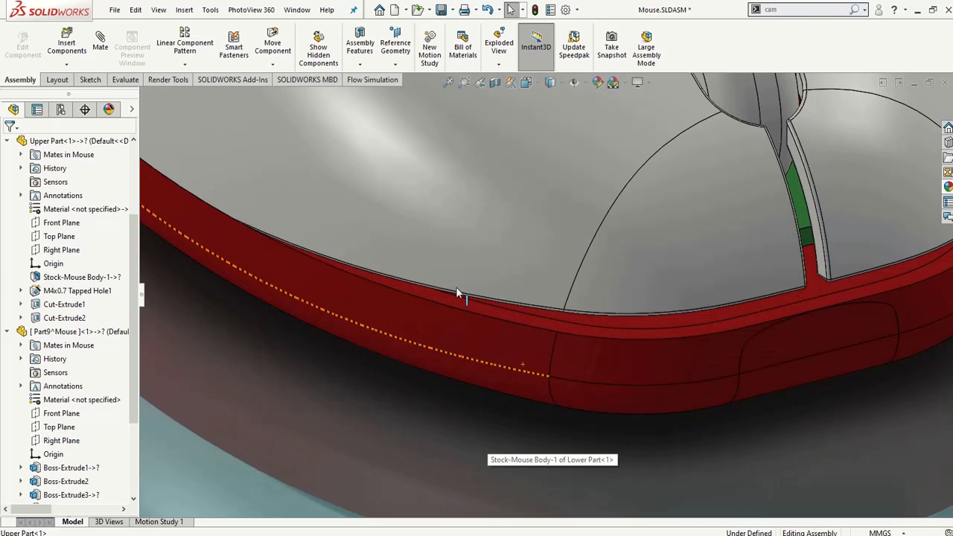
scroll(457, 288, "up", 5)
- Round the inner and outer top rim edges of the Lower Part with a 0.25 mm assembly fillet
left_click(360, 47)
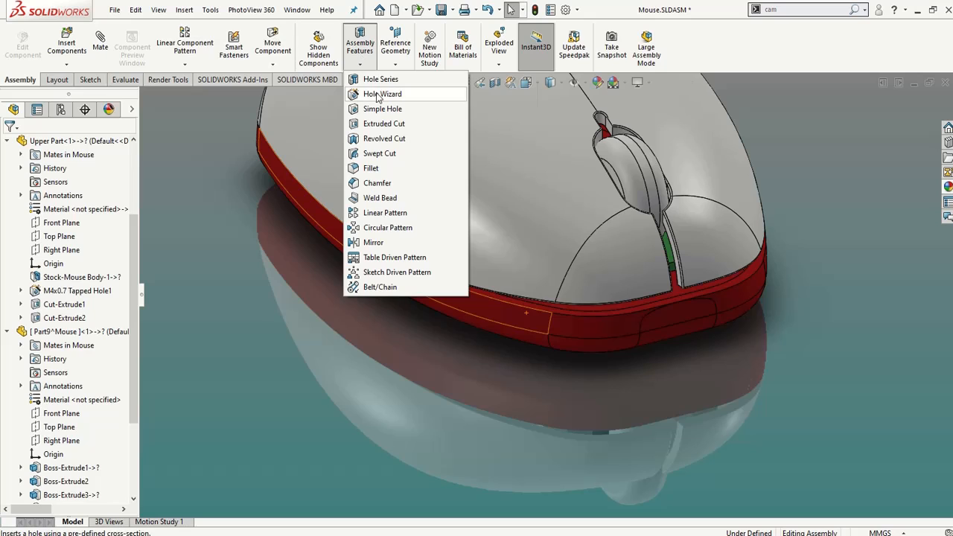
left_click(627, 347)
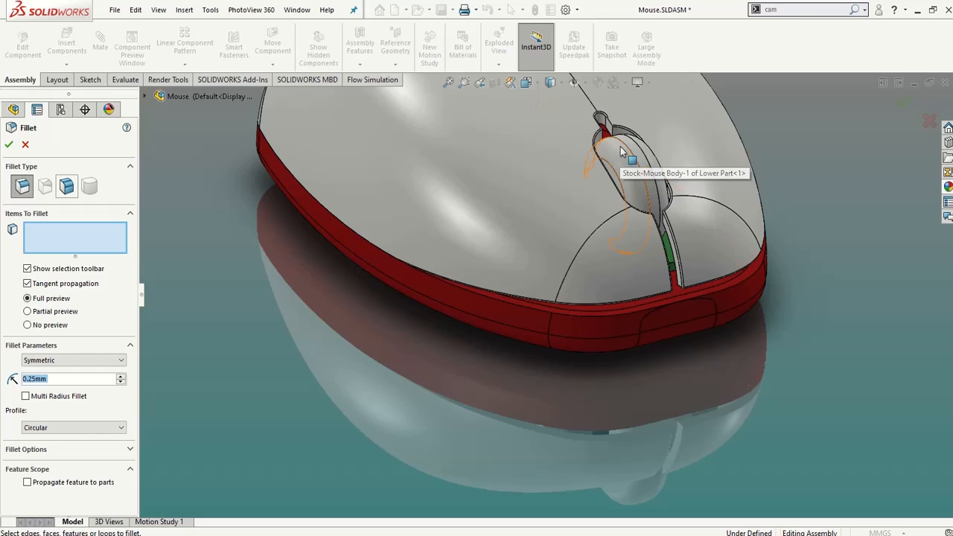
scroll(652, 290, "down", 3)
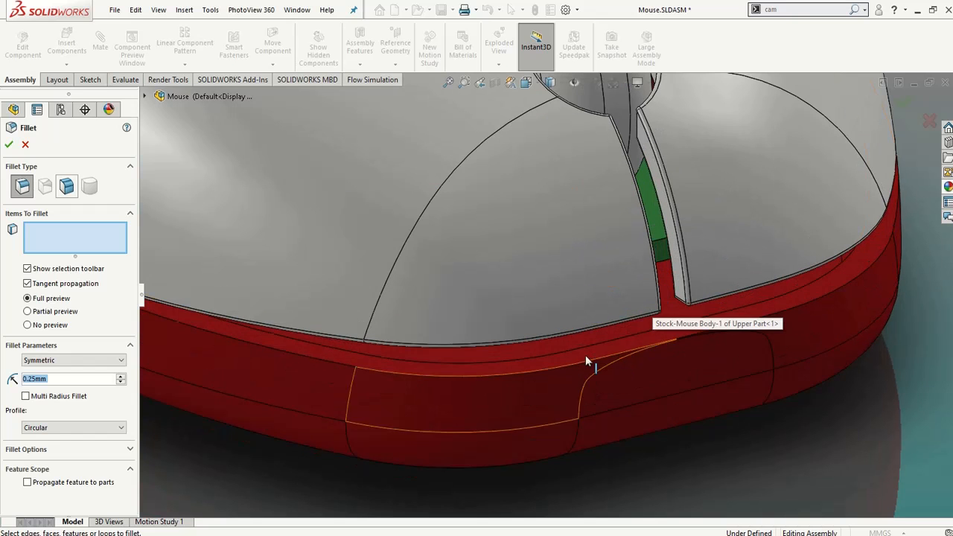
scroll(633, 298, "up", 3)
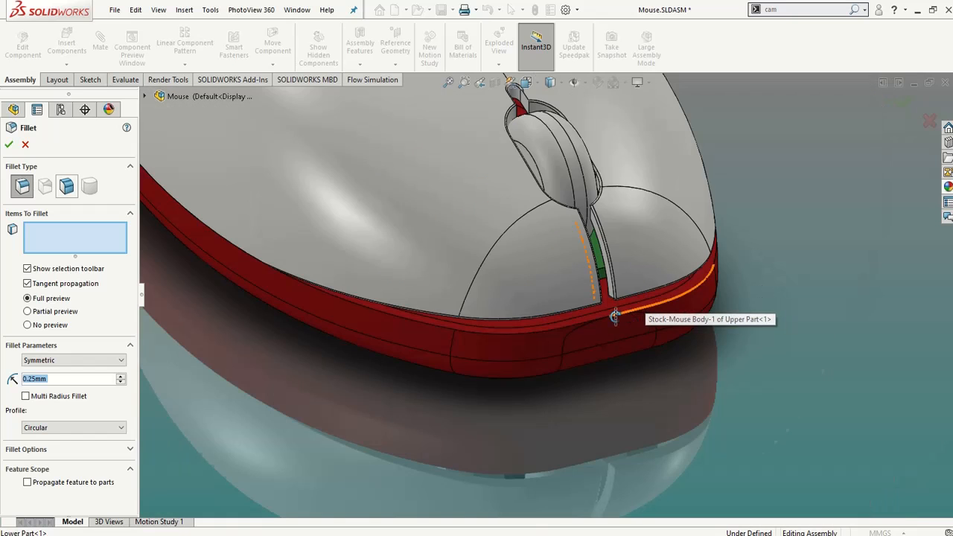
scroll(607, 294, "down", 5)
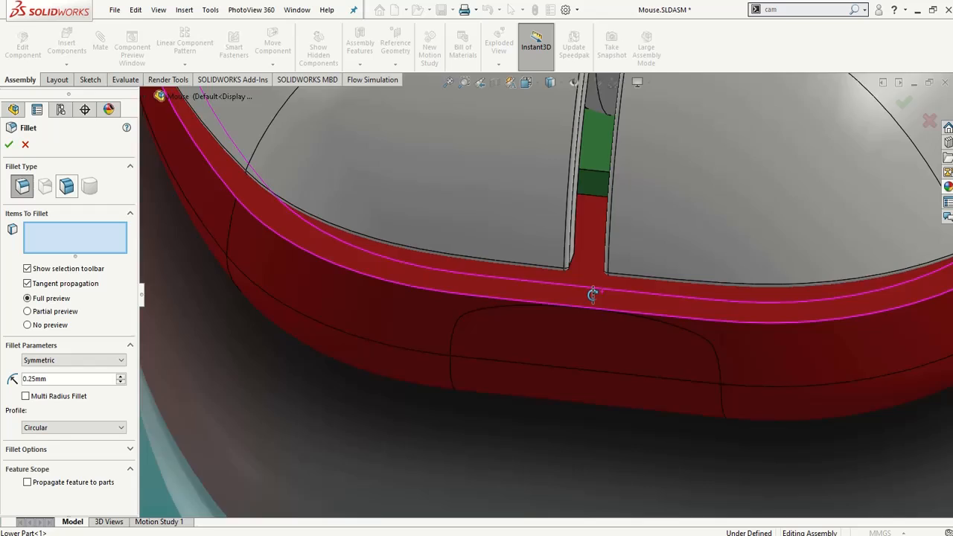
middle_click_drag(593, 295, 567, 296)
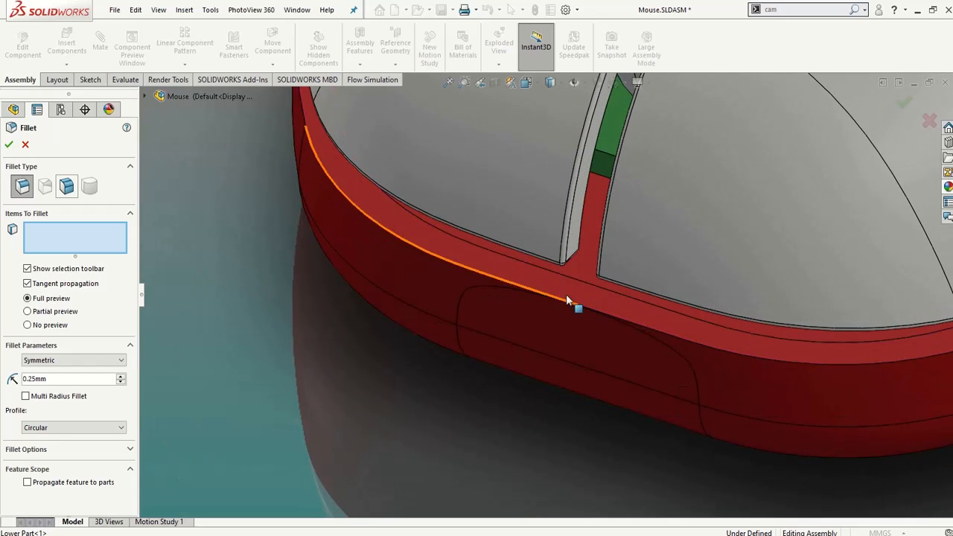
left_click(572, 276)
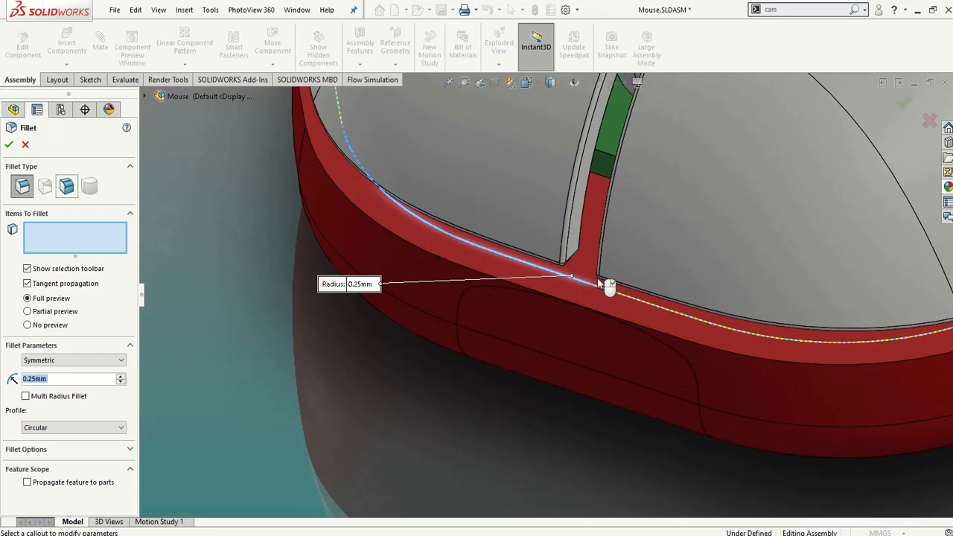
left_click(461, 264)
scroll(469, 355, "up", 6)
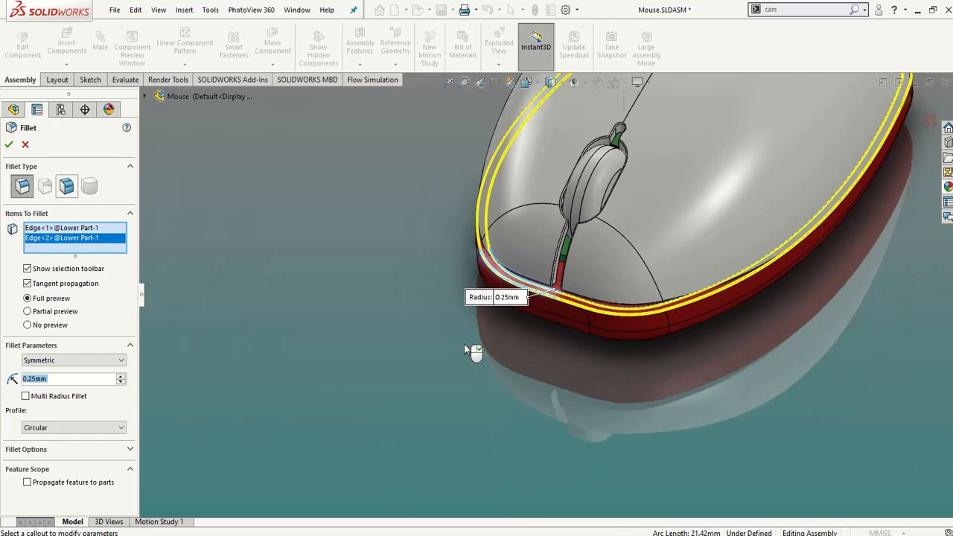
middle_click_drag(368, 238, 193, 160)
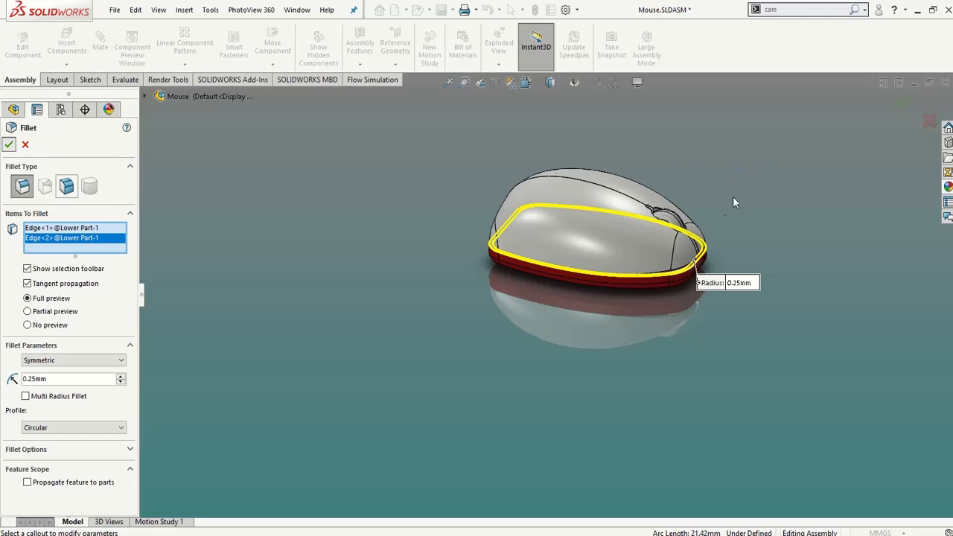
key("Return")
- Examine the Lower Part's filleted rim along both sides and around the back corners of the mouse
scroll(647, 257, "down", 7)
scroll(524, 407, "down", 1)
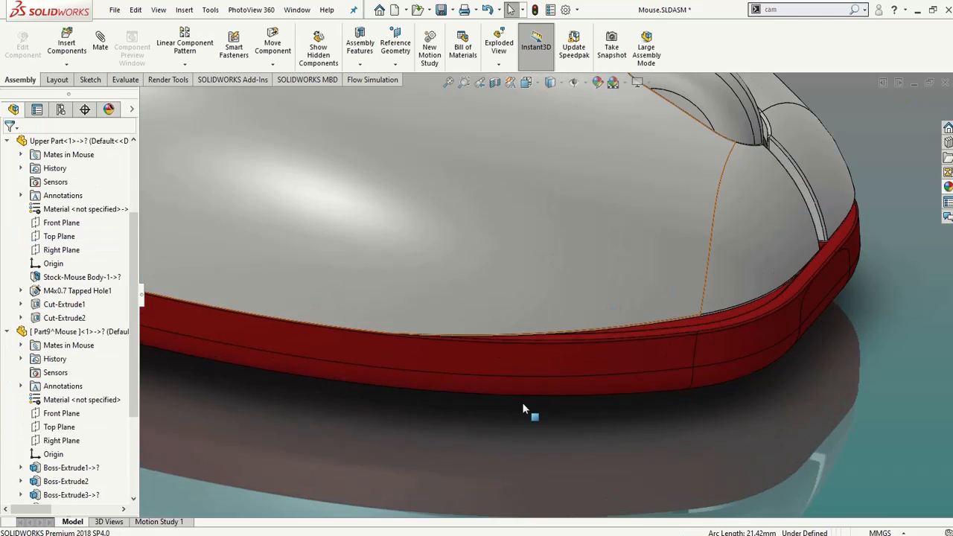
scroll(542, 266, "up", 4)
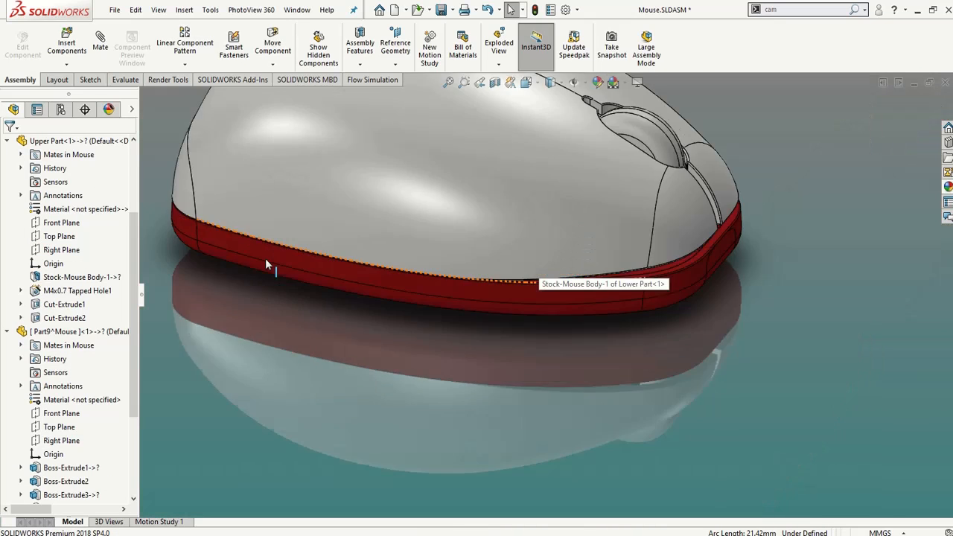
scroll(265, 258, "up", 2)
scroll(393, 435, "down", 6)
scroll(410, 329, "down", 3)
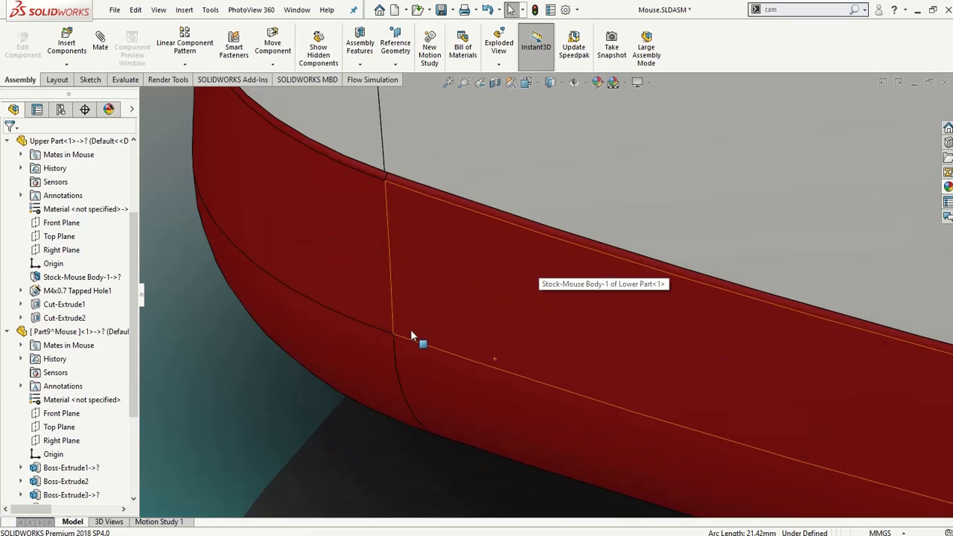
middle_click_drag(410, 329, 454, 286)
scroll(451, 282, "up", 2)
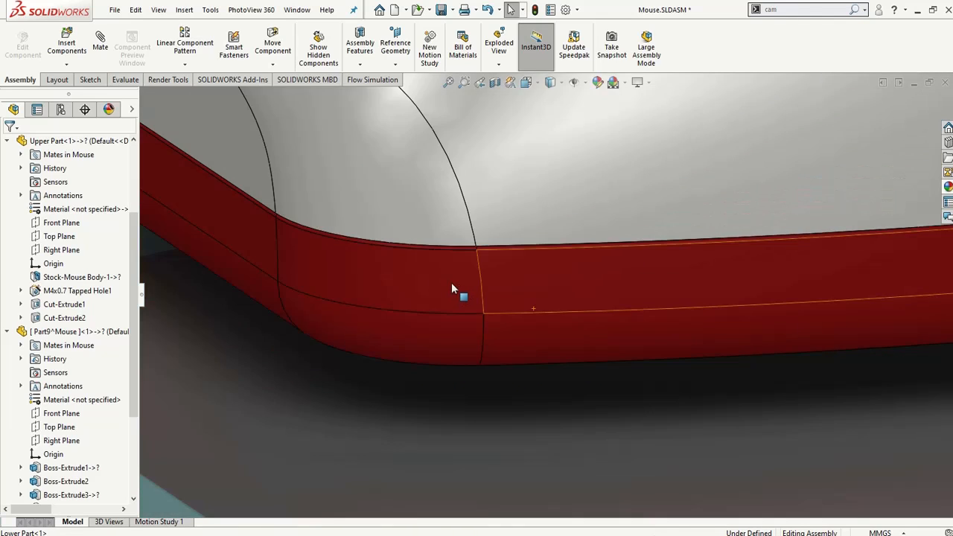
scroll(451, 282, "up", 3)
middle_click_drag(382, 249, 483, 275)
scroll(482, 274, "up", 4)
scroll(241, 234, "down", 5)
middle_click_drag(279, 232, 334, 227)
scroll(335, 227, "up", 6)
scroll(555, 165, "down", 3)
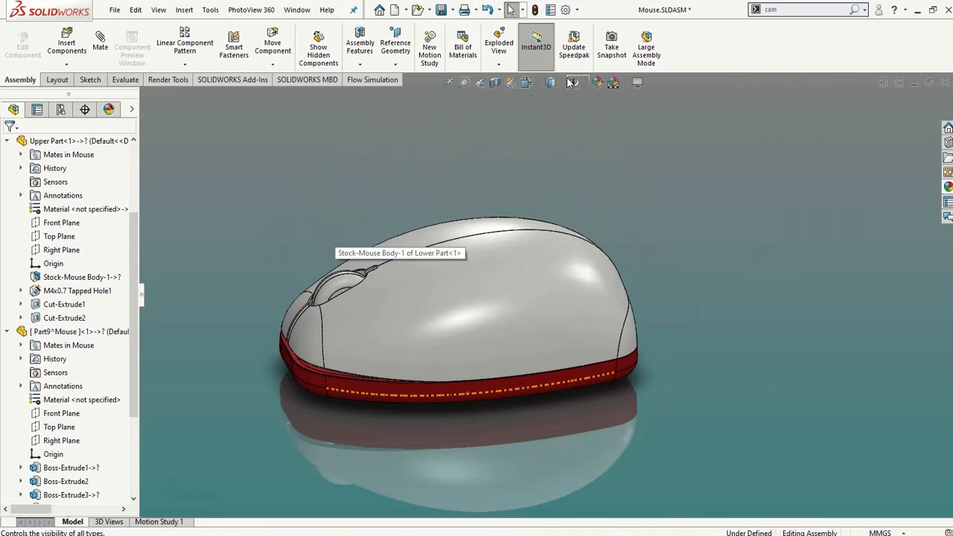
- Section the mouse assembly parallel to the Front Plane at a 72 mm offset, cutting through the screw and its boss
left_click(494, 82)
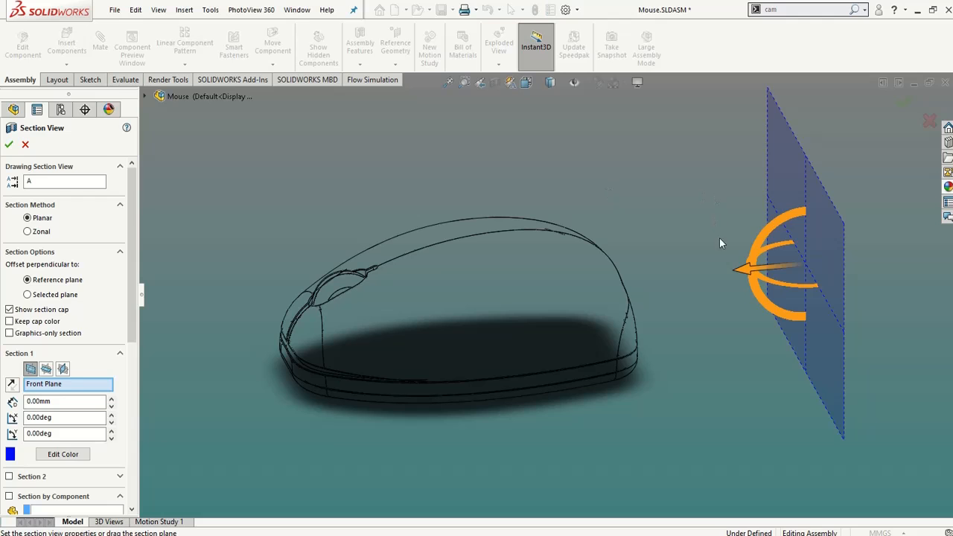
left_click_drag(738, 271, 431, 320)
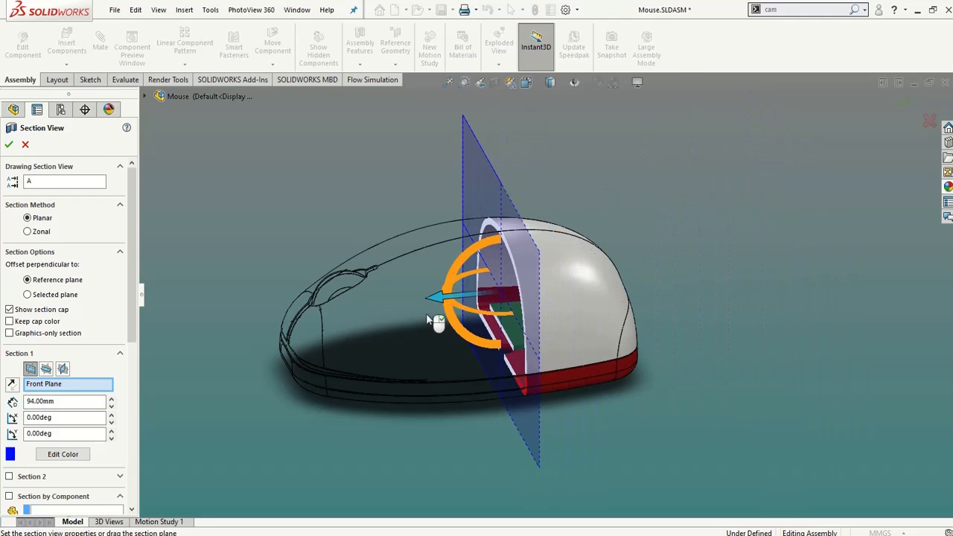
middle_click_drag(430, 320, 512, 331)
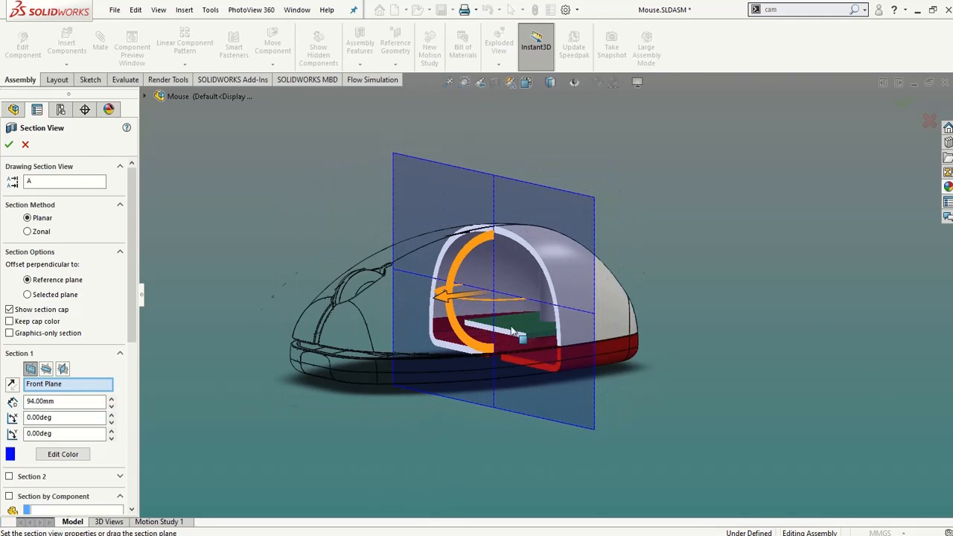
scroll(512, 331, "down", 6)
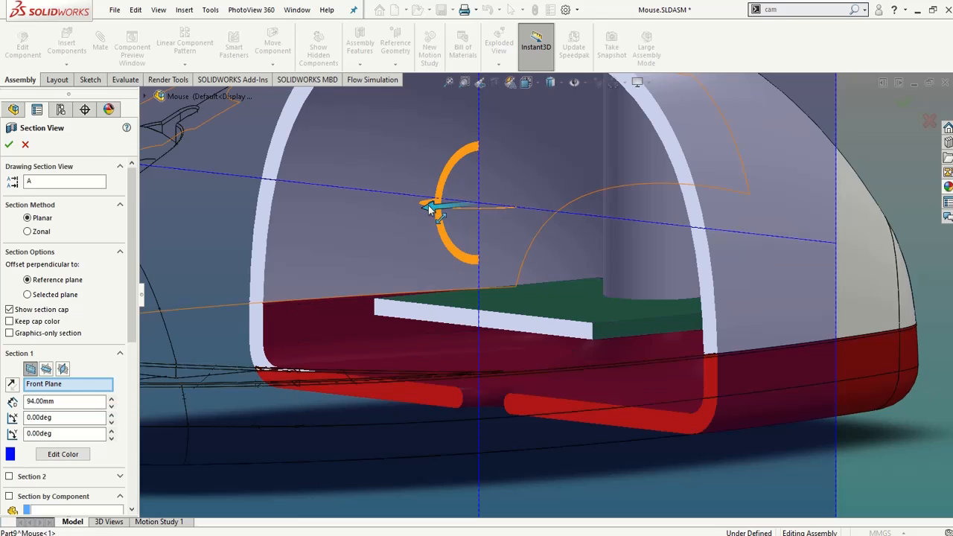
left_click_drag(430, 210, 599, 181)
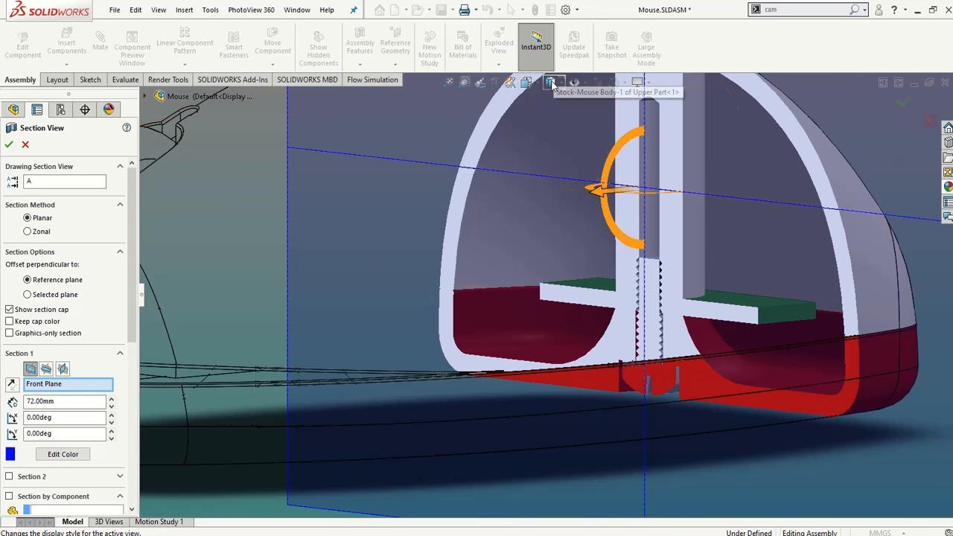
left_click(9, 146)
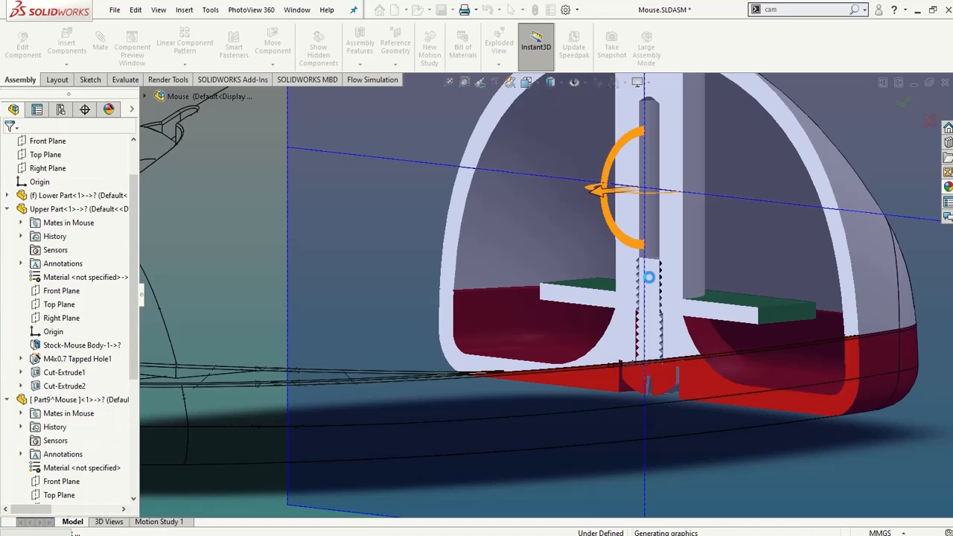
- Examine the sectioned screw, threaded boss, green board and Lower Part shell from several angles
scroll(647, 277, "up", 5)
middle_click_drag(538, 283, 563, 299)
scroll(495, 300, "down", 1)
middle_click_drag(478, 301, 444, 330)
scroll(444, 329, "up", 3)
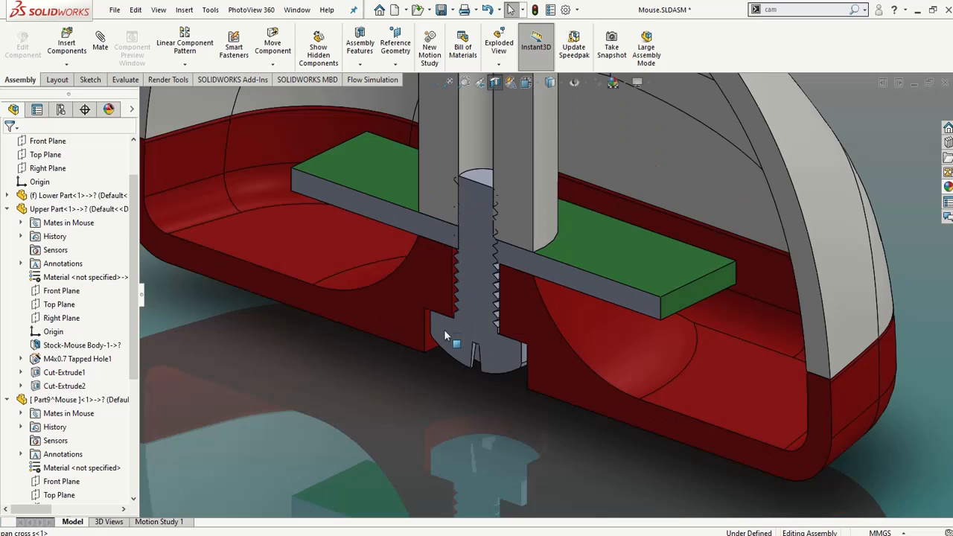
scroll(526, 218, "up", 3)
scroll(504, 192, "up", 2)
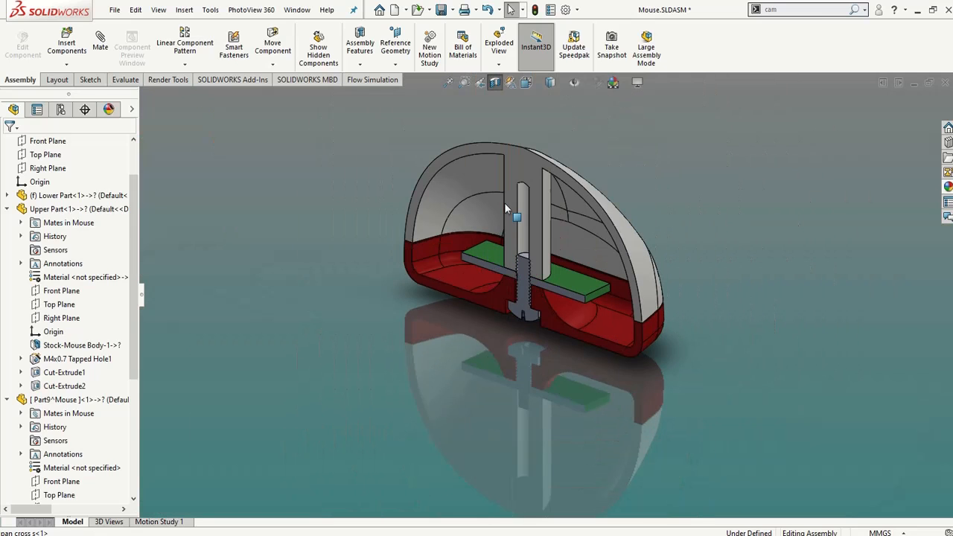
scroll(543, 192, "down", 4)
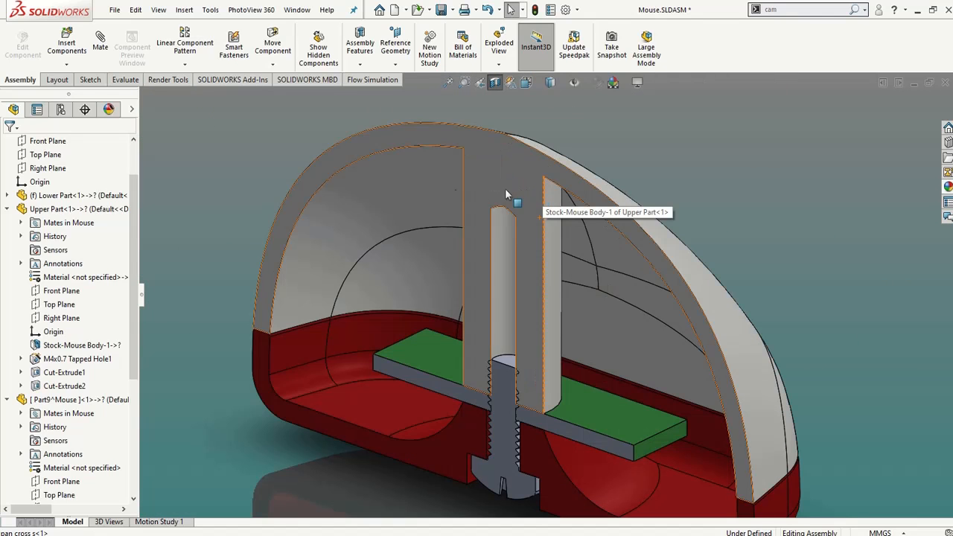
scroll(625, 488, "down", 4)
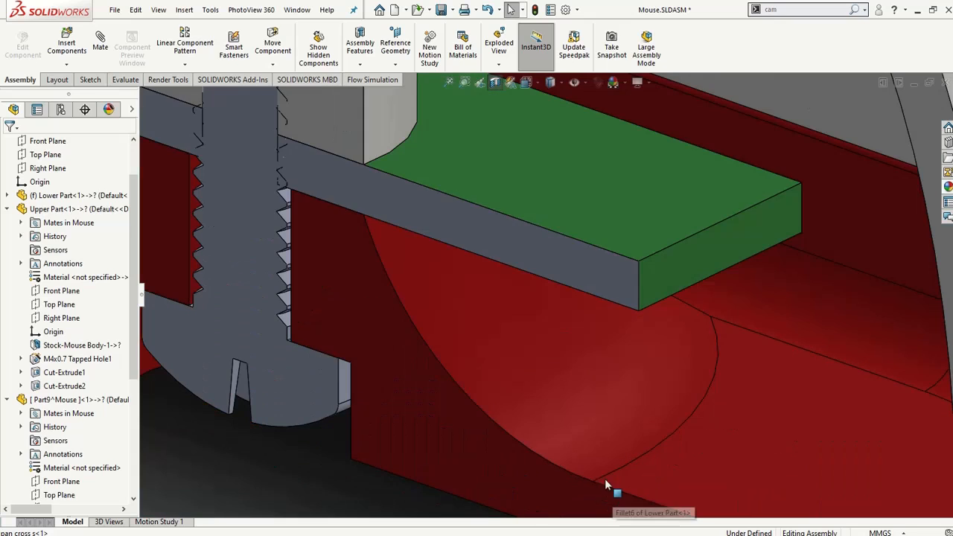
scroll(600, 300, "up", 6)
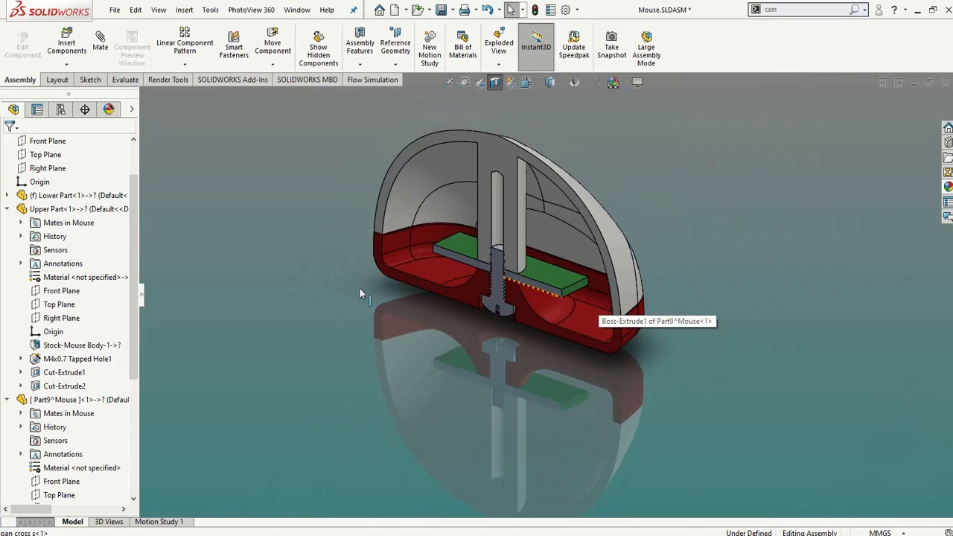
scroll(9, 401, "down", 5)
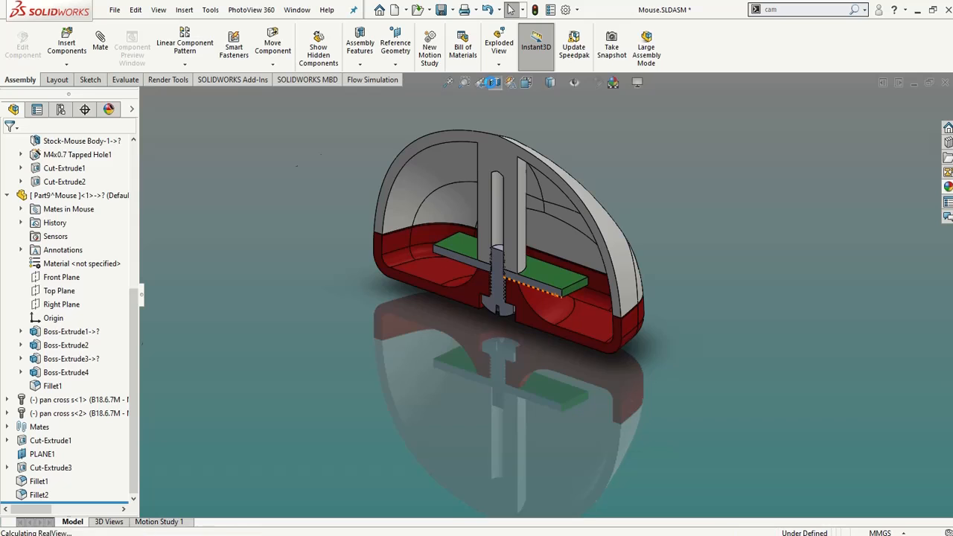
- Reopen the section view and apply the Front Plane section at a 101 mm offset, showing the board inside the shell
left_click(495, 82)
left_click(494, 82)
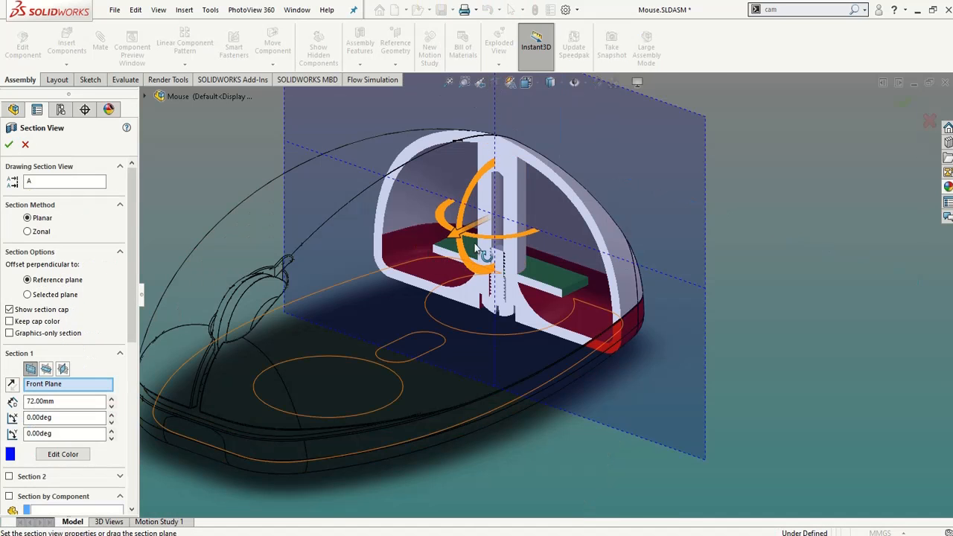
scroll(477, 248, "up", 3)
left_click_drag(472, 272, 492, 302)
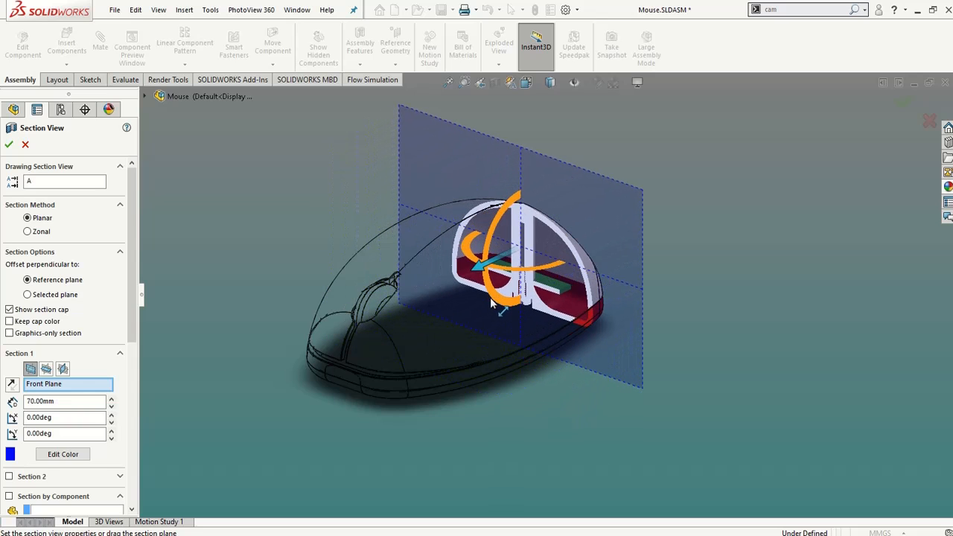
left_click_drag(490, 300, 437, 356)
middle_click_drag(437, 353, 492, 365)
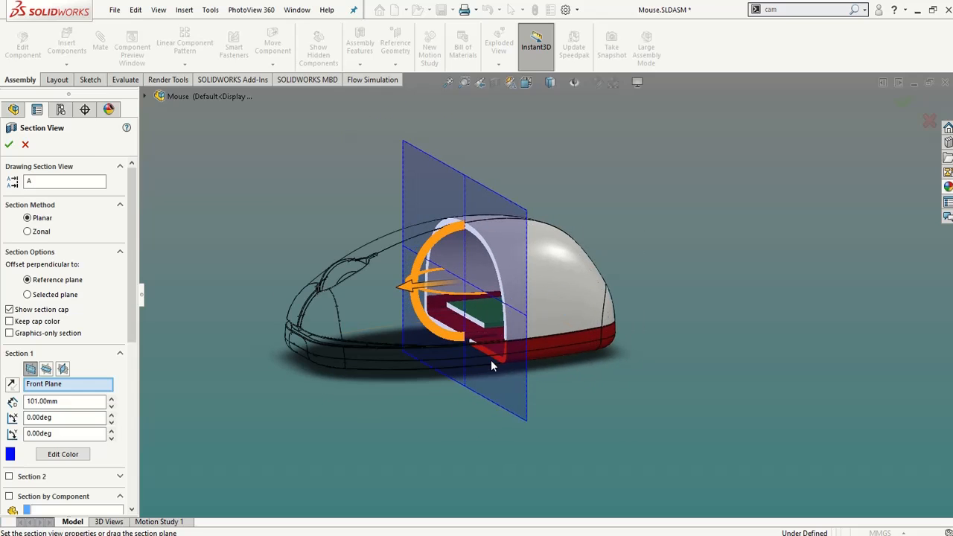
left_click(8, 145)
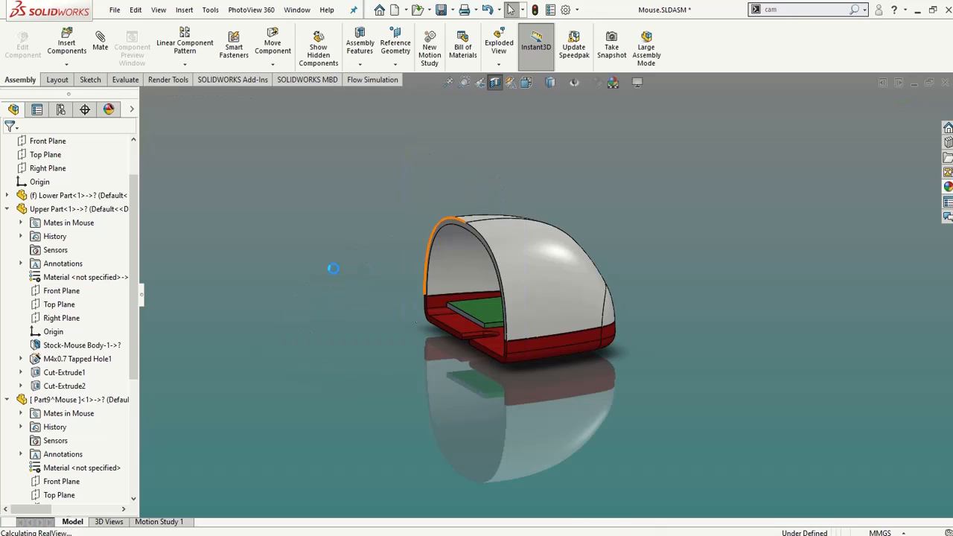
middle_click_drag(436, 317, 470, 317)
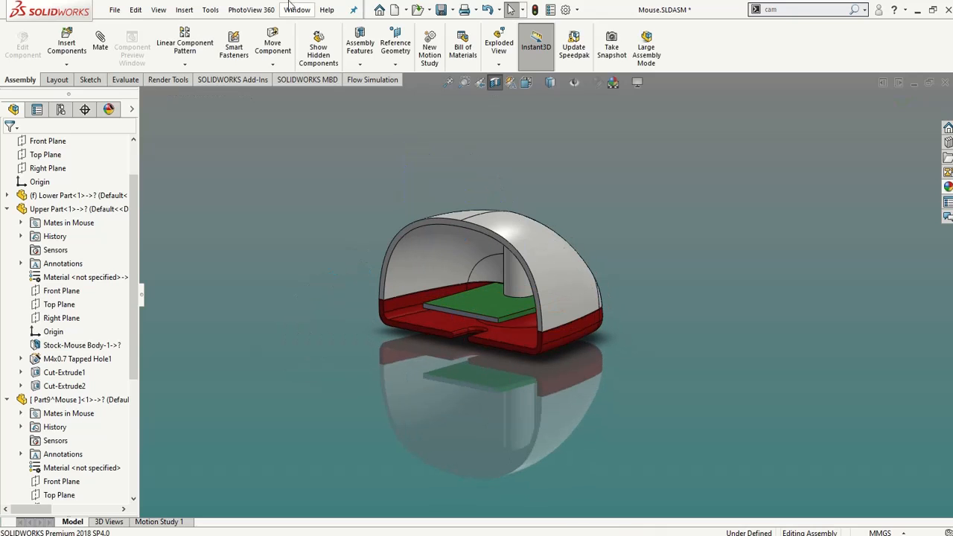
mouse_move(323, 5)
left_click(437, 24)
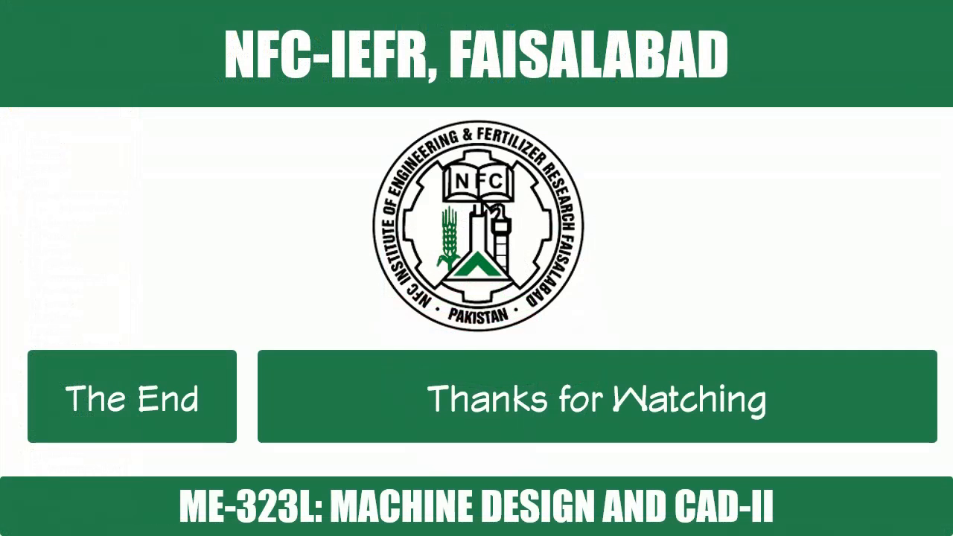